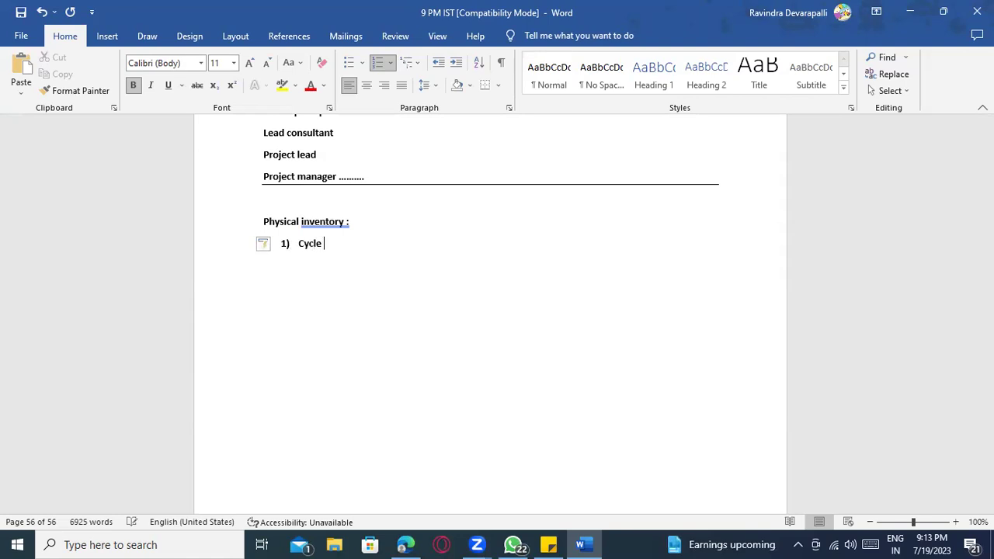
- Add the 'Cycle counting ----' line and end the numbered list below it
text(----)
key(Return)
key(Return)
key(Return)
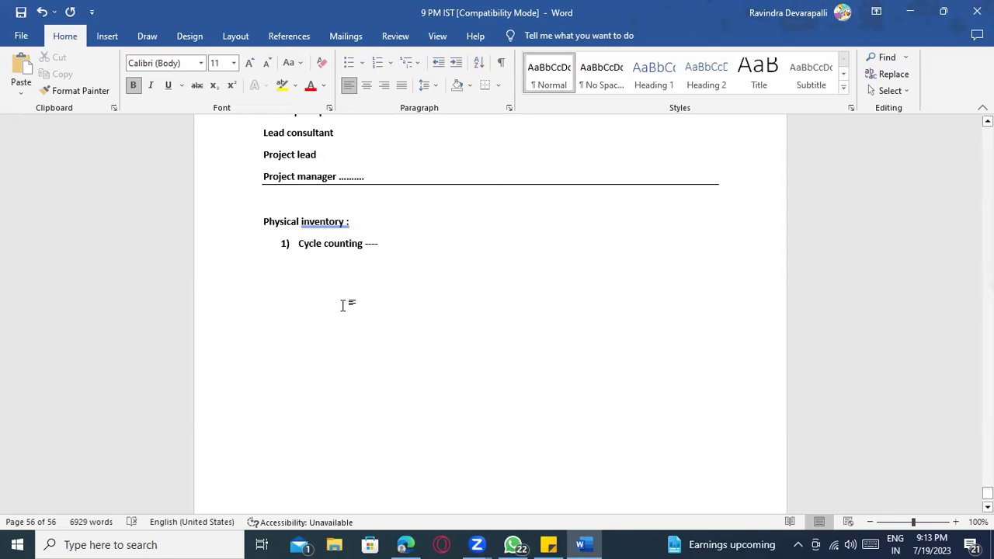
click(379, 243)
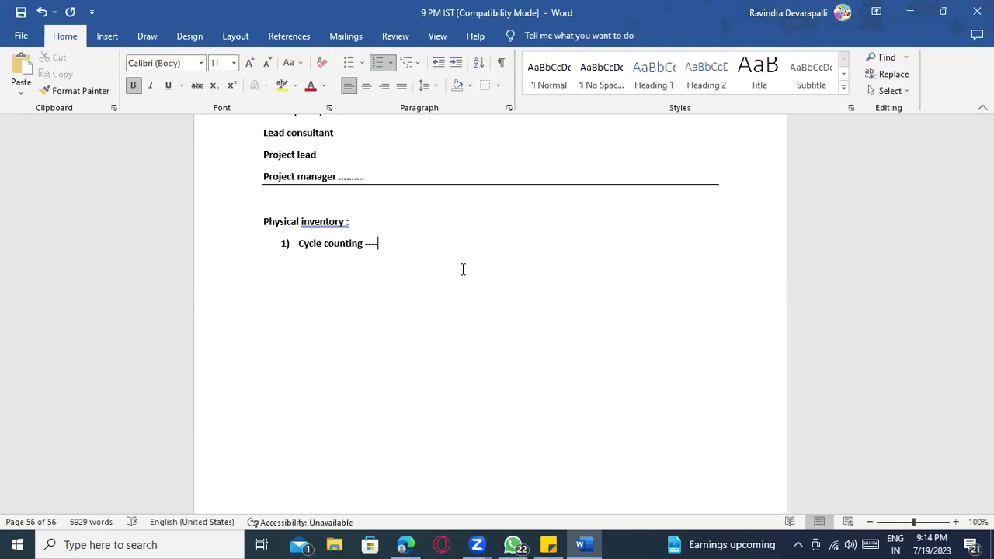
key(Return)
key(Return)
key(Return)
key(Return)
- List cycle counting classes A–D as 12, 6, 3 and 1 months
text(A- Class ---- 12 Months)
key(Return)
text(Clsas)
key(BackSpace)
key(BackSpace)
key(BackSpace)
key(BackSpace)
text(ass -)
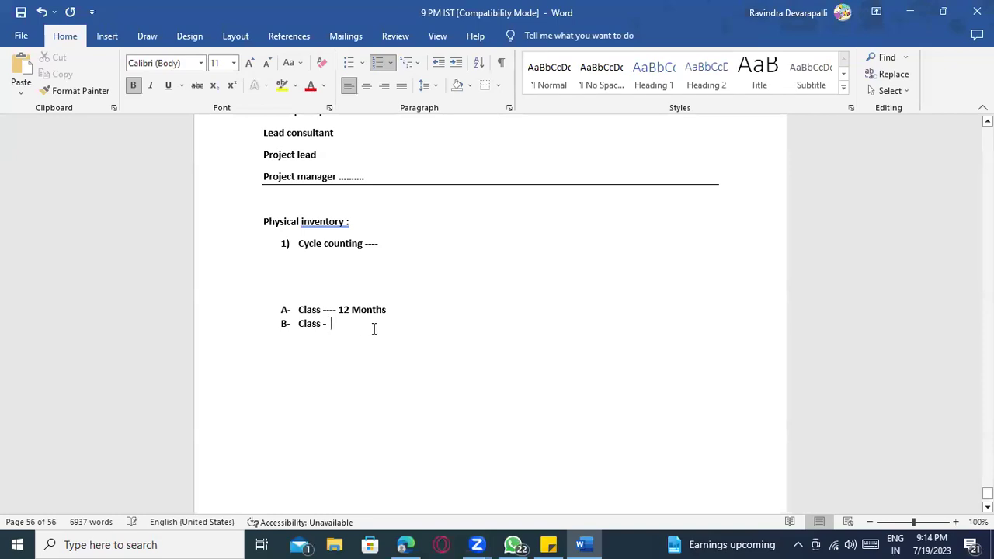
text(    6 months)
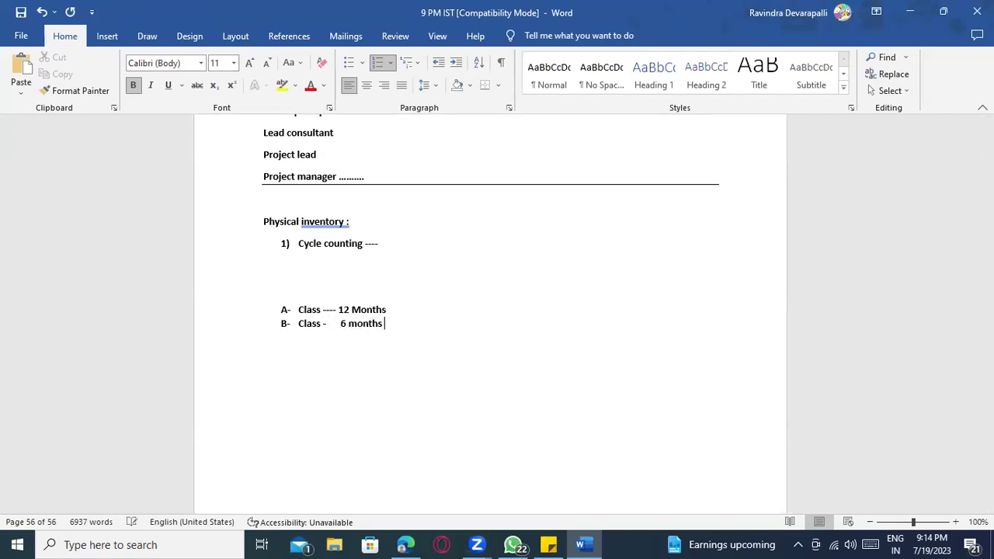
key(Return)
text(Class --- 3 Months)
key(Return)
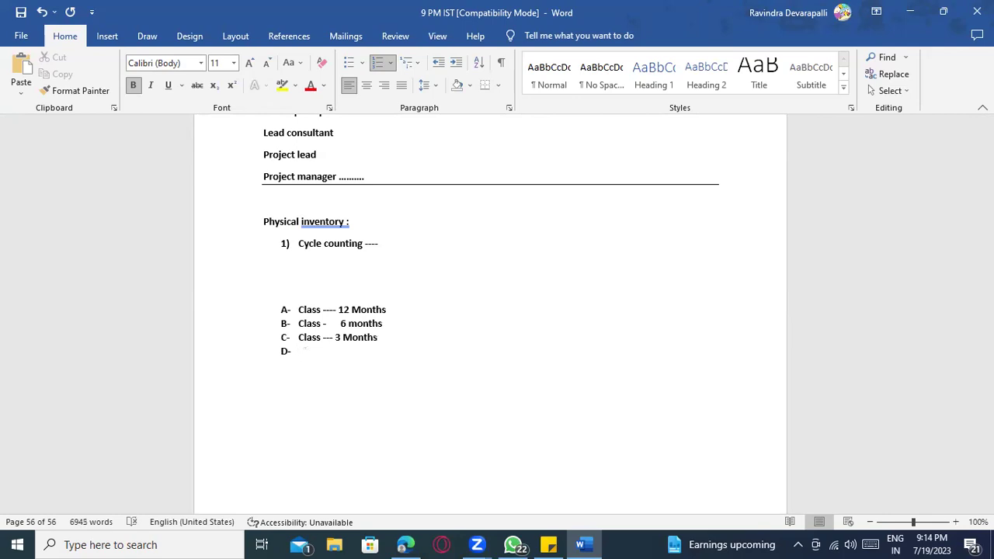
text(Class --- 1 months)
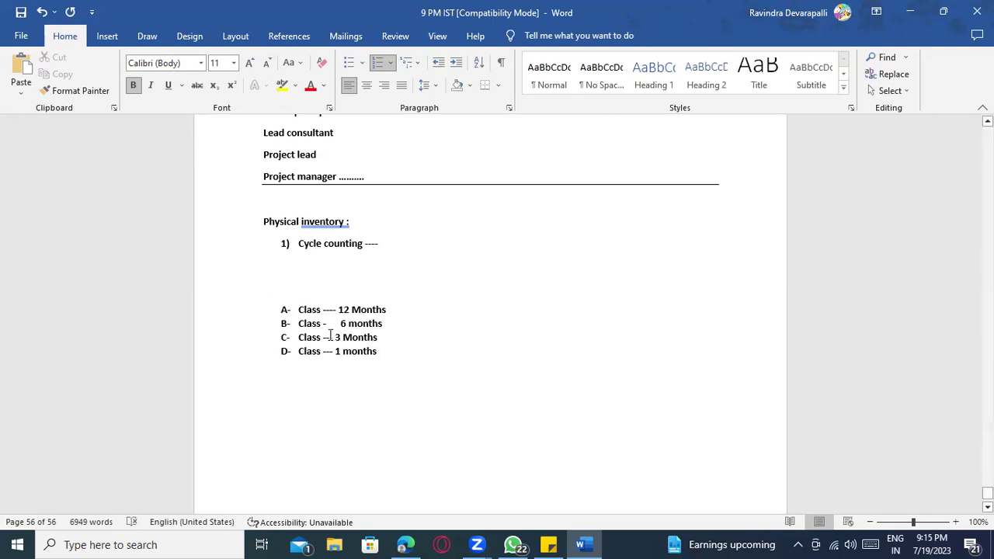
- Add a 'cc indicator ---->' line below the class list and an arrow after class D
click(398, 313)
click(405, 328)
click(404, 340)
click(401, 355)
key(Return)
key(Return)
text(cc)
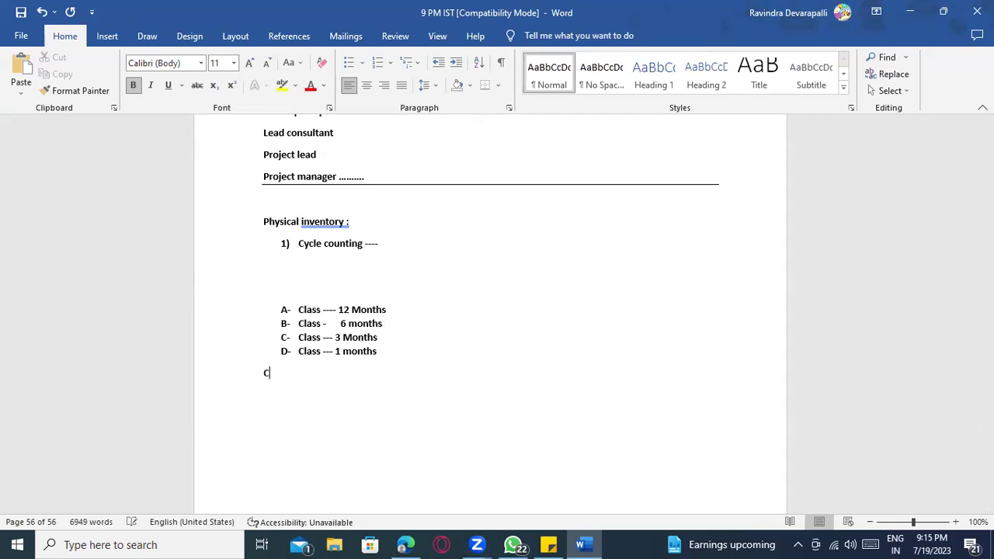
text( indicator -)
key(BackSpace)
key(BackSpace)
text(---------------------->)
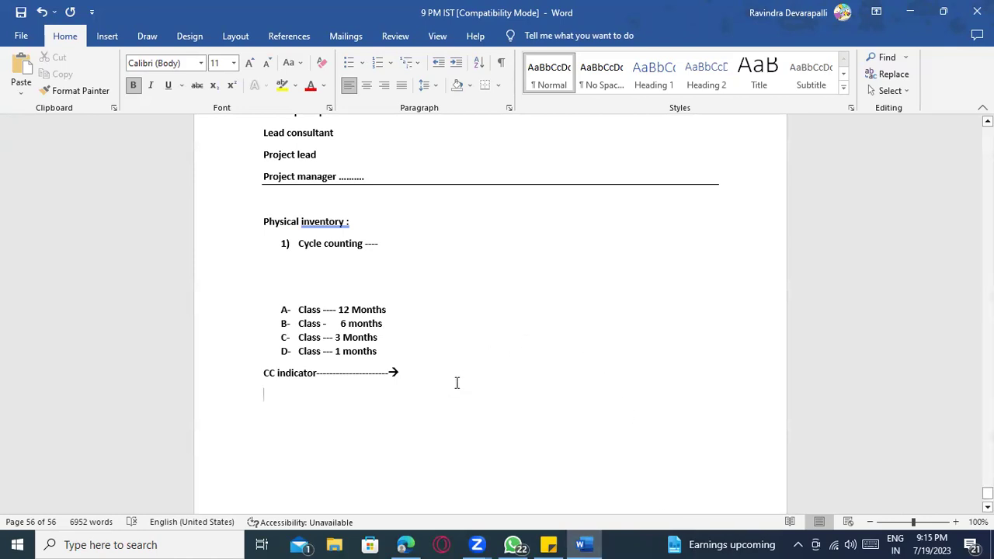
click(395, 352)
text(-)
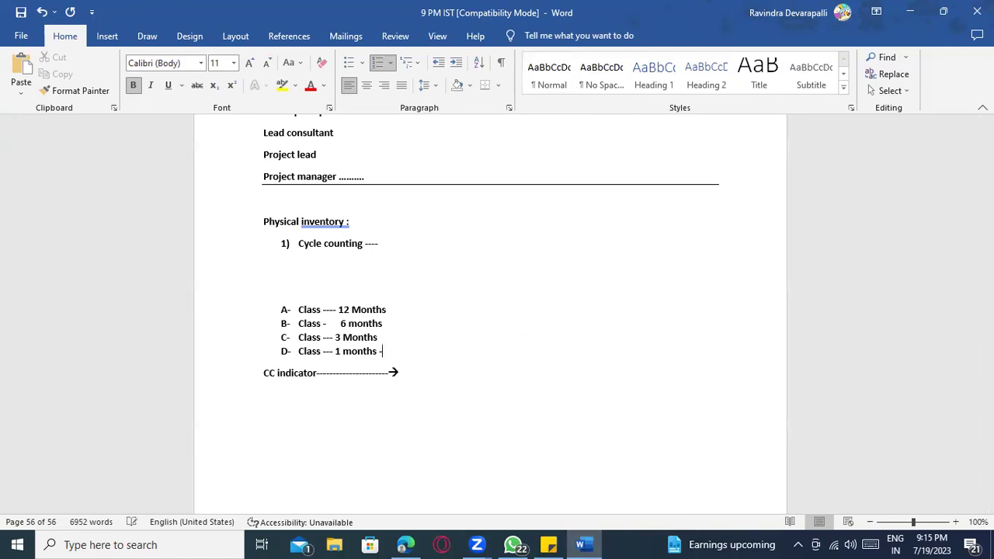
text(------------------->)
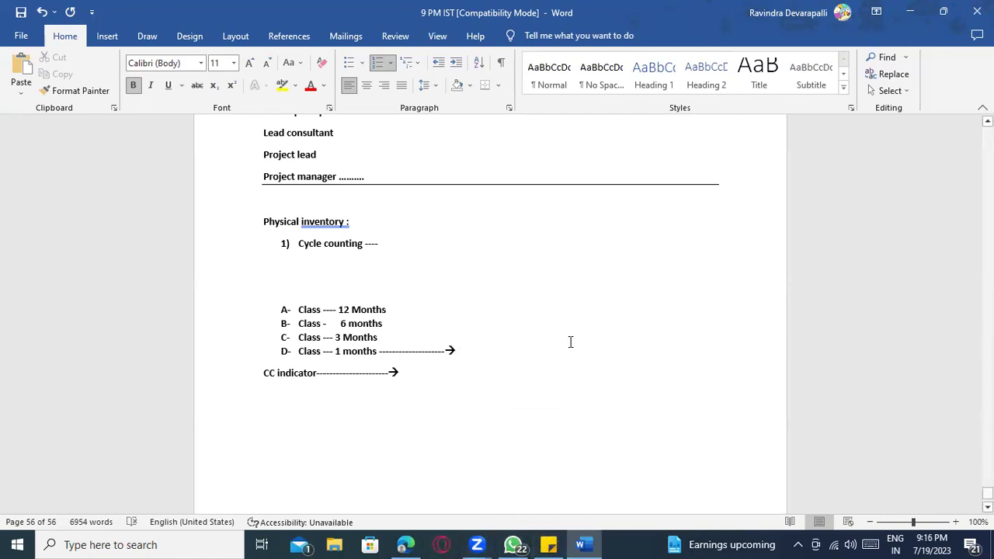
- Search Windows for 'SAP' and launch SAP Logon
key(super)
text(SAP)
key(Return)
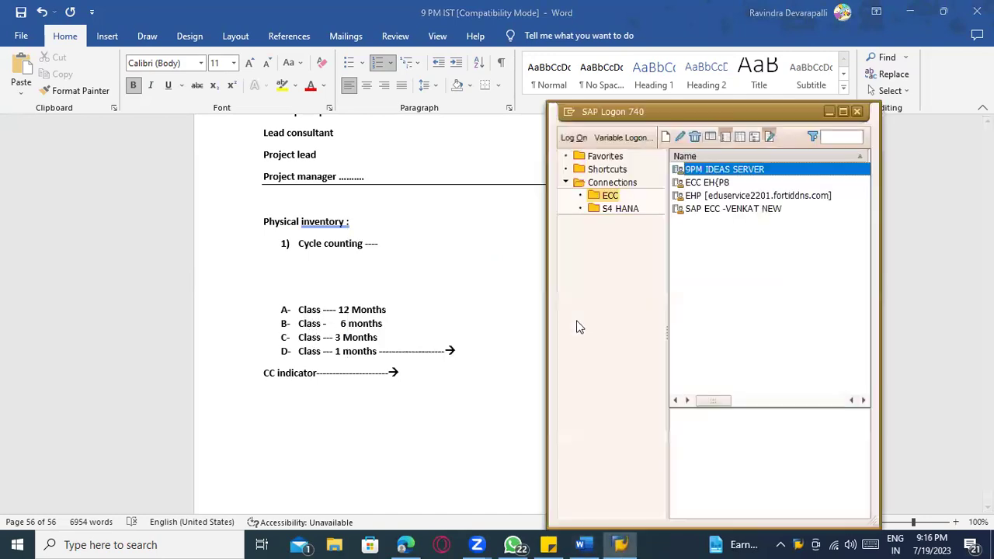
- Choose the ECC connection and fill in the saved user ID on the logon screen
click(719, 223)
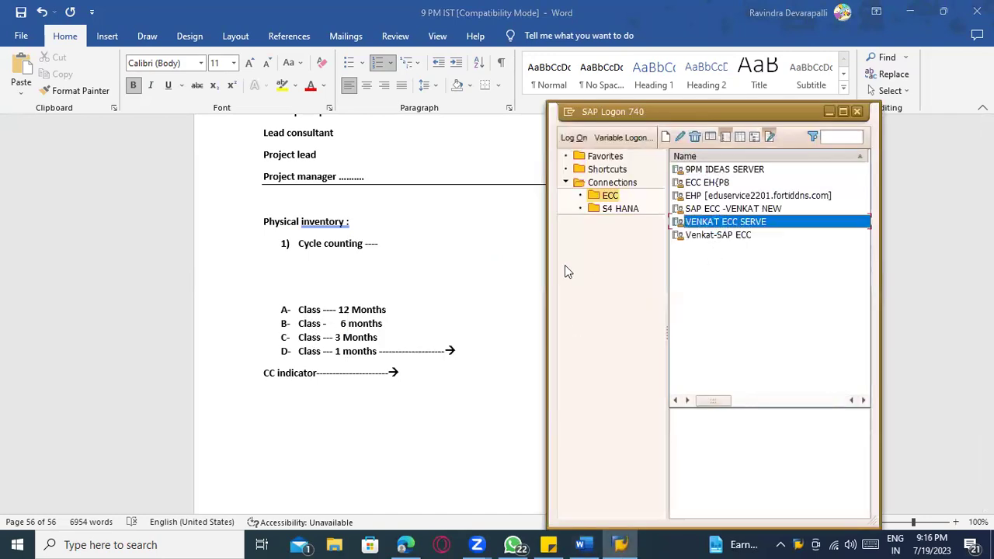
key(Return)
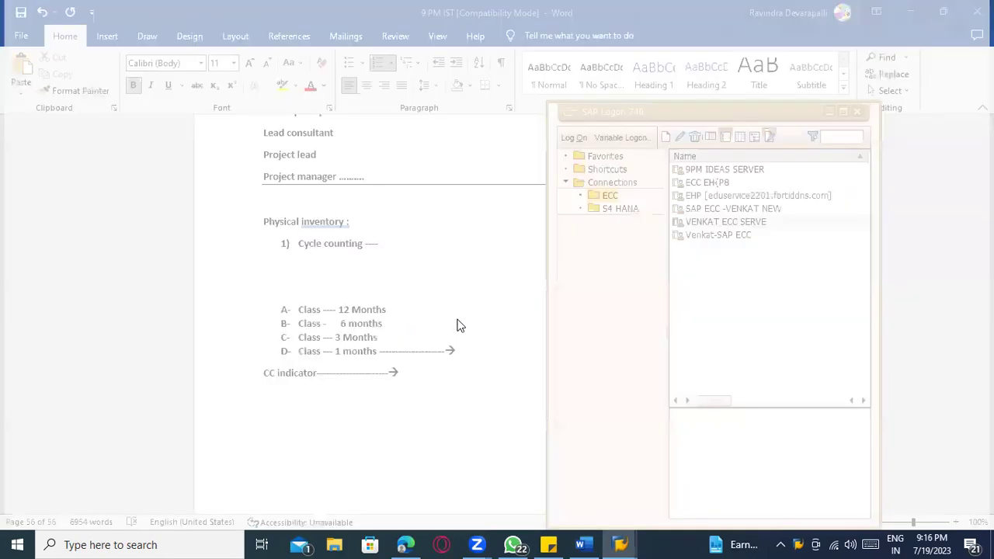
click(146, 149)
click(136, 160)
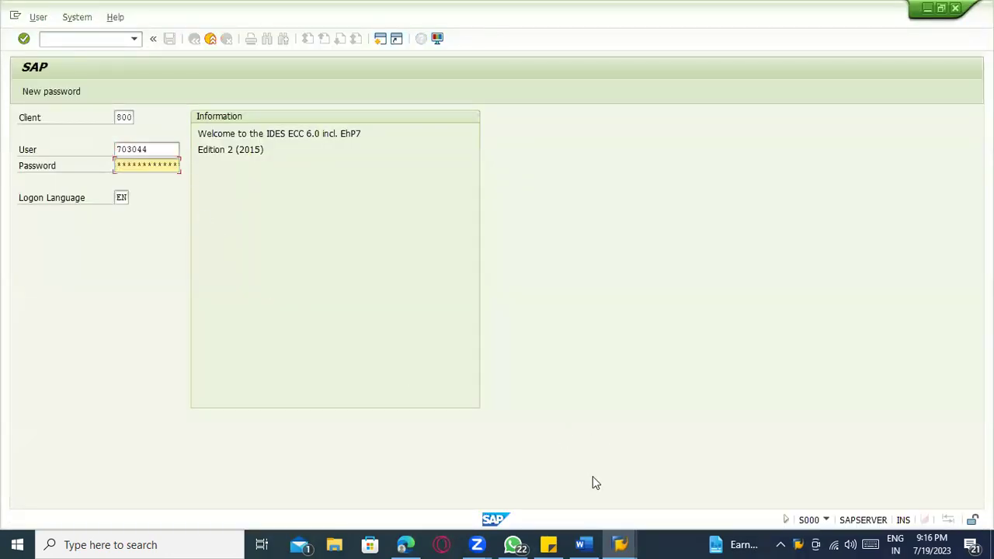
- Copy the password from Sticky Notes, paste it in and log on to SAP Easy Access
click(548, 544)
click(94, 147)
drag(94, 147, 5, 146)
key(ctrl+c)
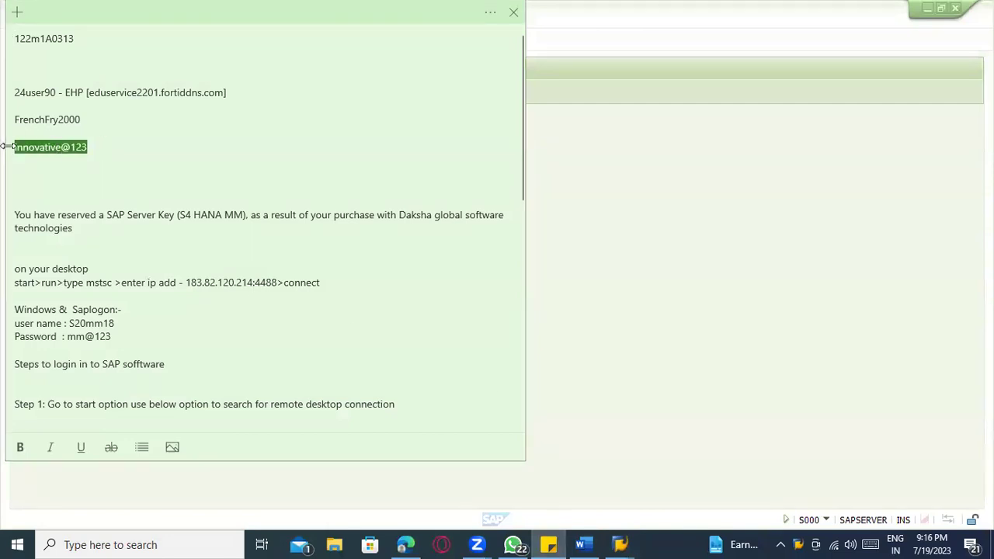
key(alt+Tab)
key(ctrl+v)
key(Return)
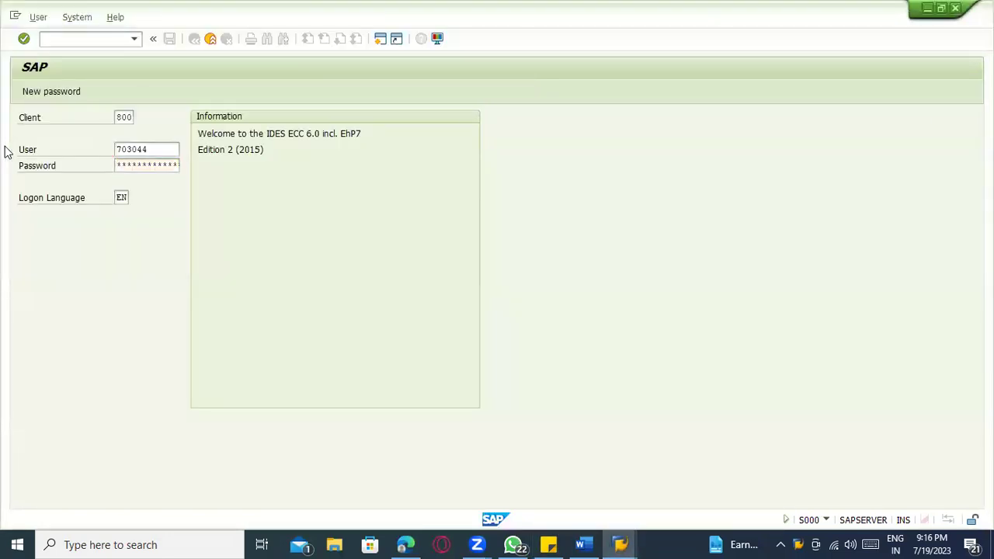
text(s)
key(BackSpace)
- Open OMCO Settings for Cycle Counting after a mistaken OMC0 run
text(omc0)
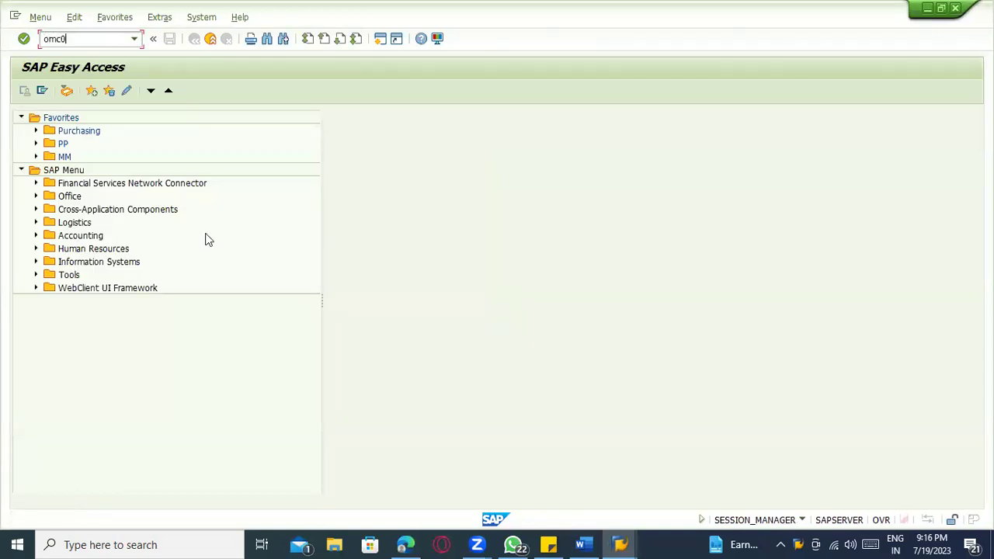
key(Return)
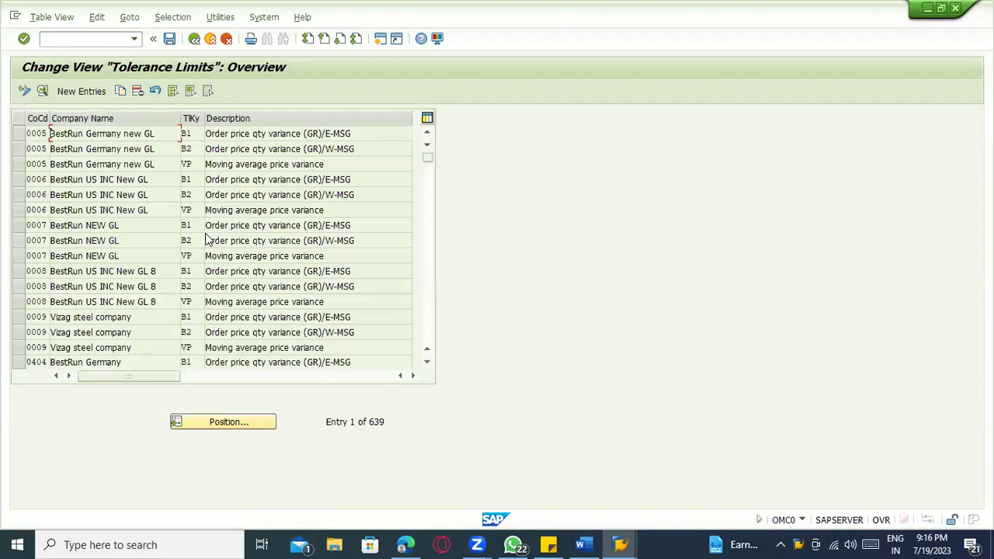
click(194, 38)
text(omco)
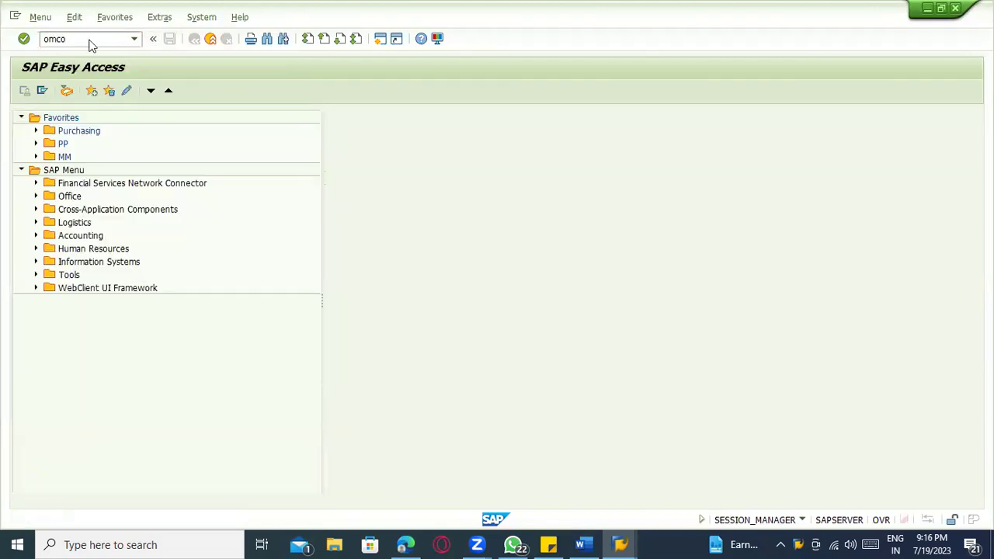
key(Return)
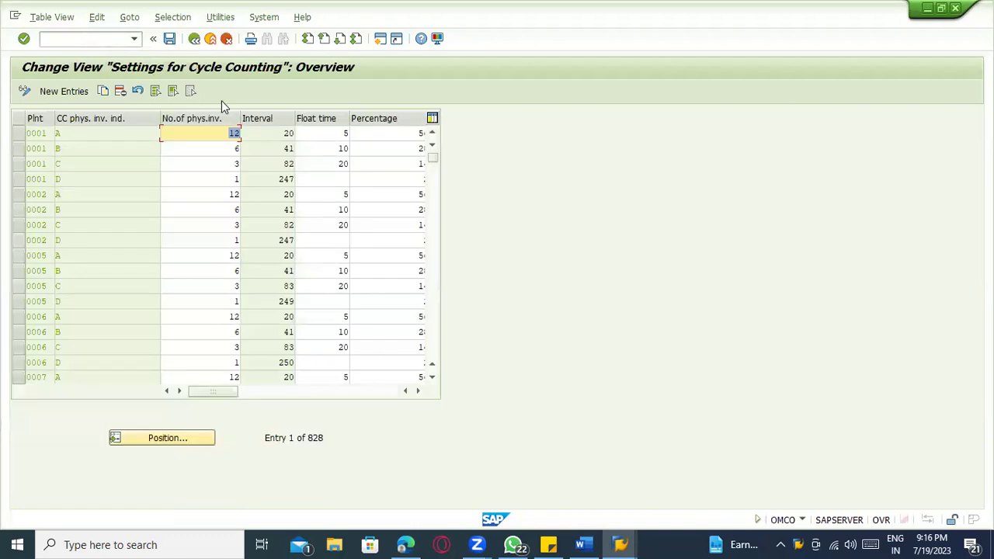
- Look up an entry in the cycle counting table and review the date error explanation
key(alt+Tab)
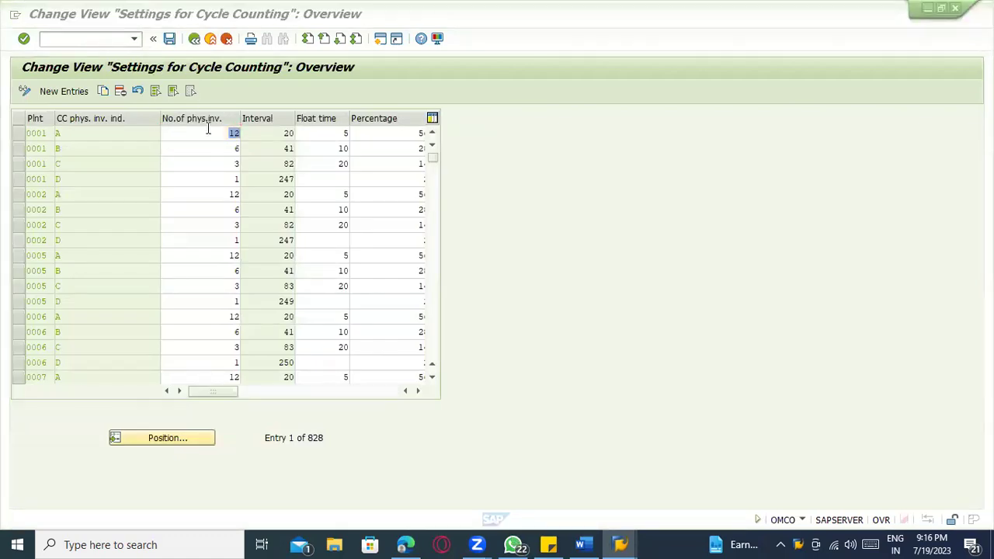
click(128, 162)
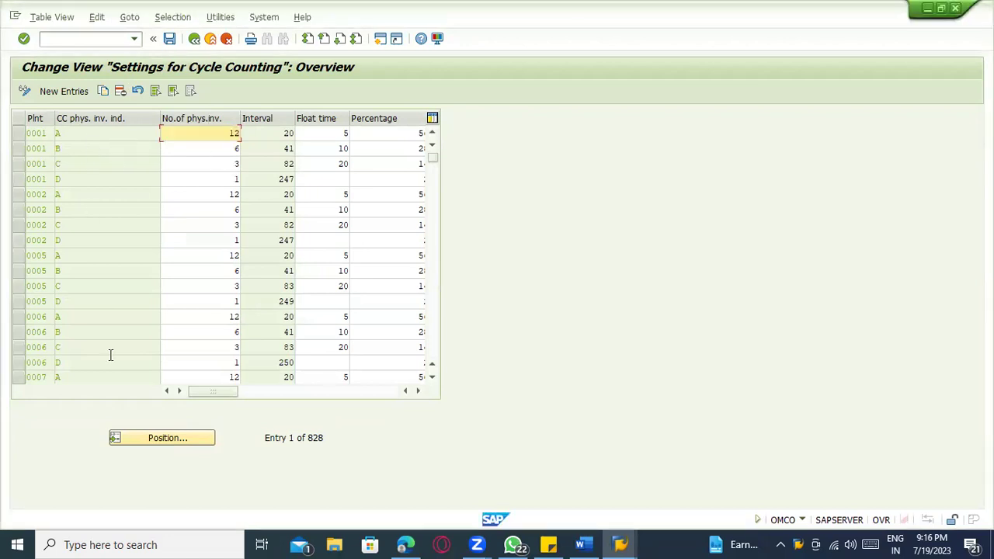
click(147, 438)
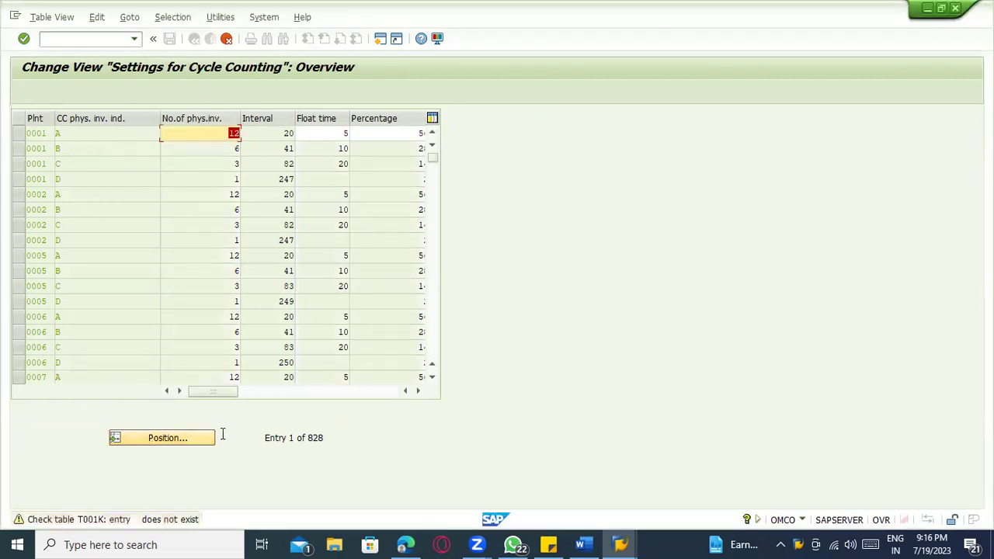
key(Return)
key(Return)
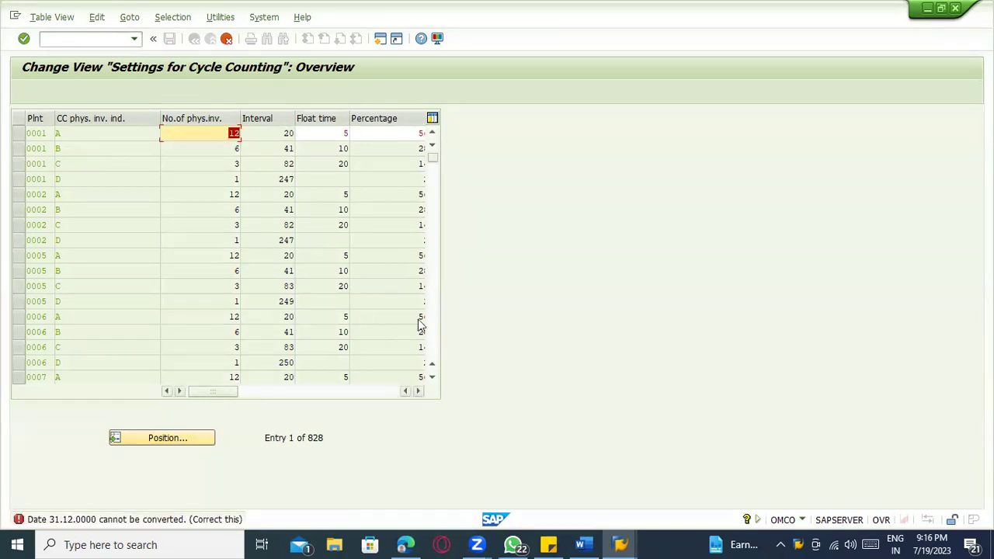
scroll(116, 319, down, 1)
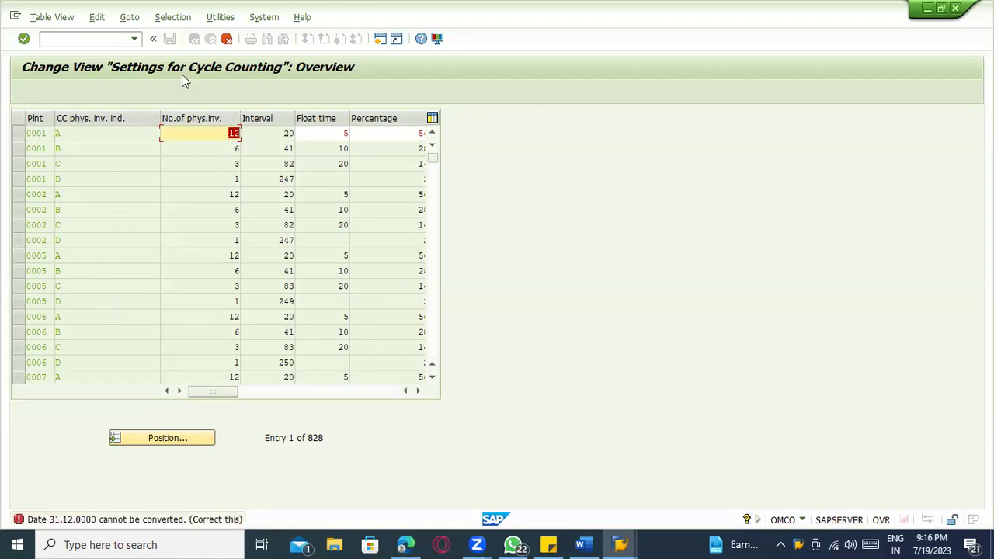
double_click(111, 523)
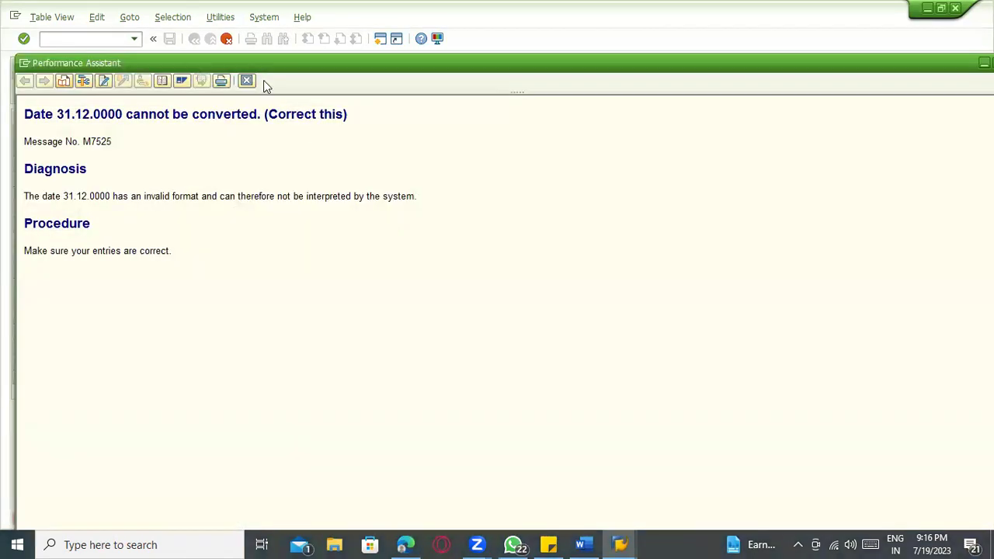
click(246, 81)
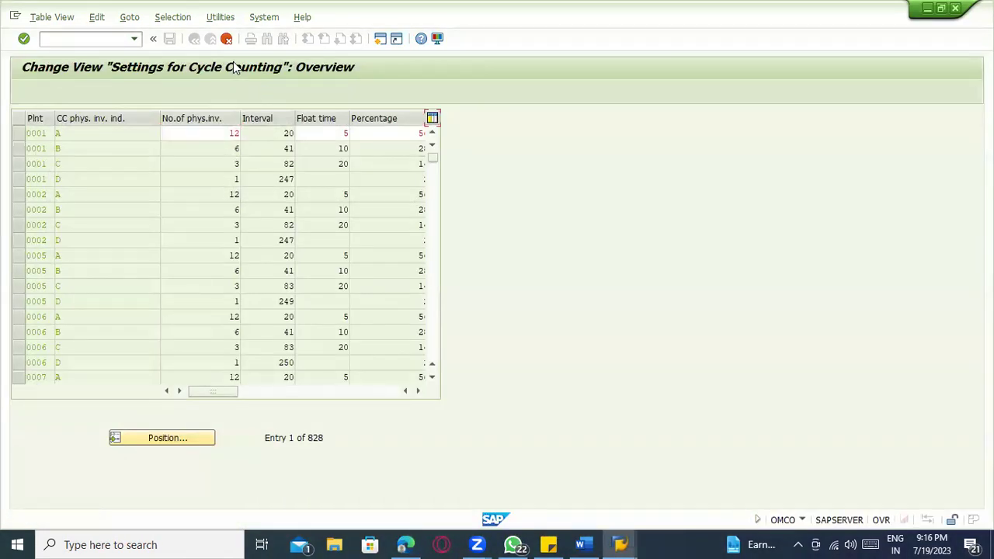
- Leave and reopen the cycle counting settings overview with /nOMCO
key(F3)
text(omc0)
key(Return)
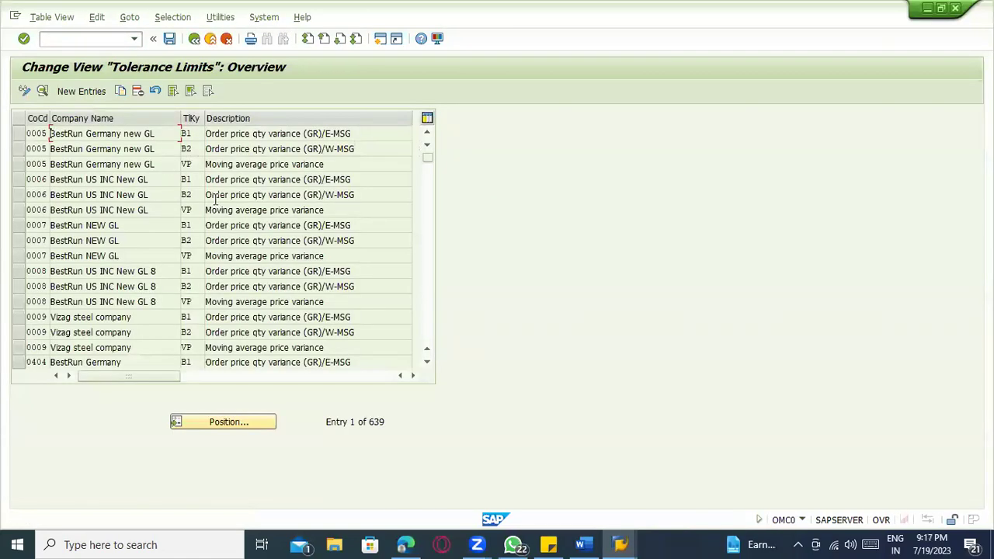
text(/nomco)
key(Return)
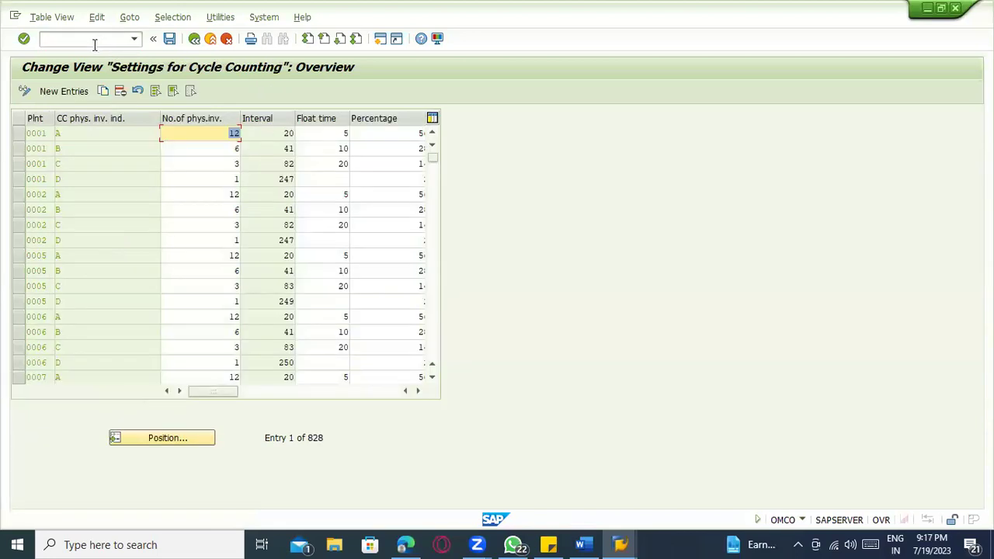
drag(437, 160, 435, 287)
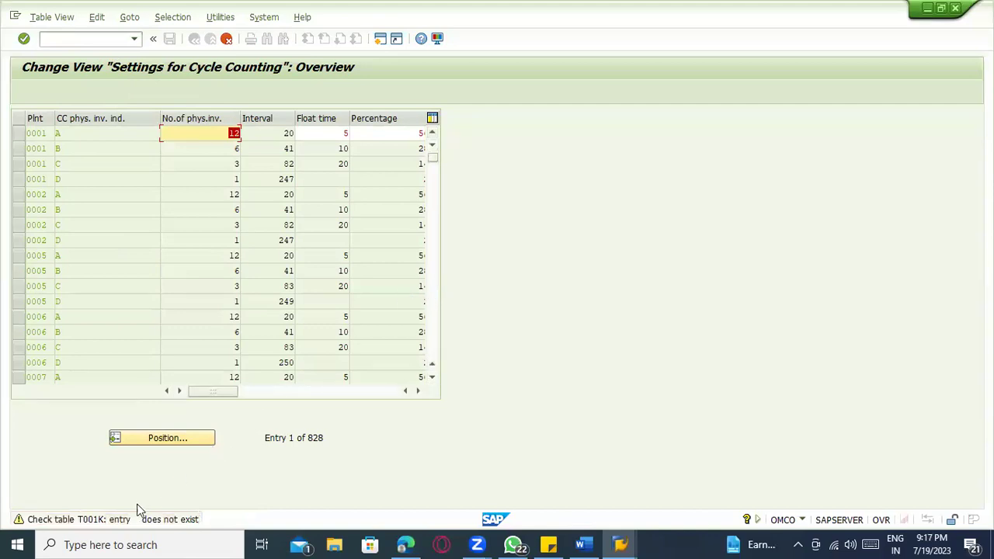
- Open SE16N in a new session with /oSE16N and begin entering the table name
click(103, 37)
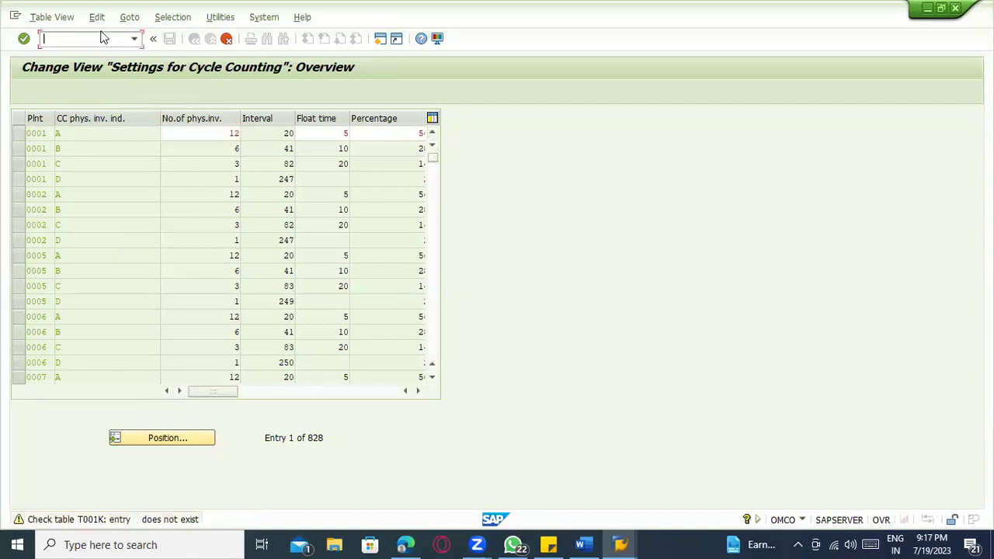
text(/ose16n)
key(Return)
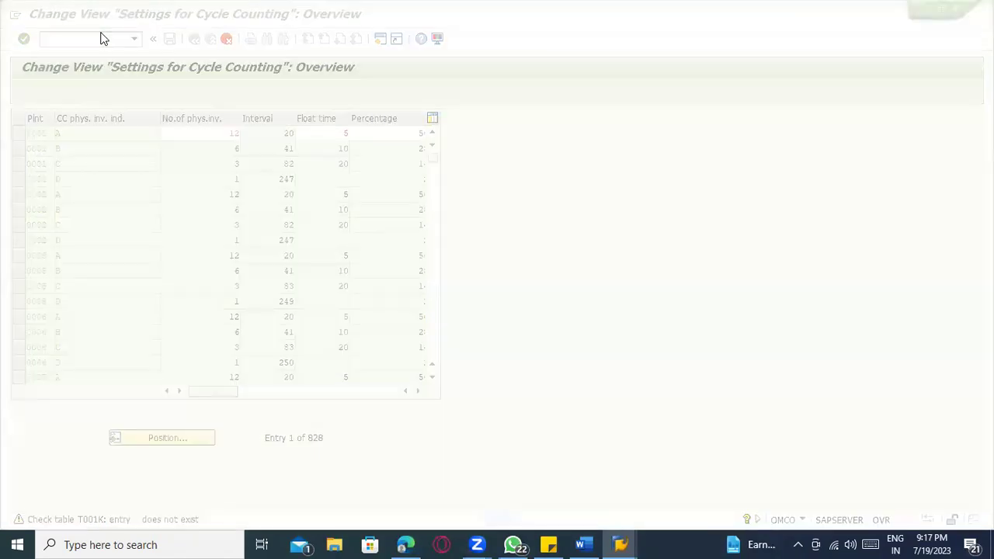
text(t1l001l)
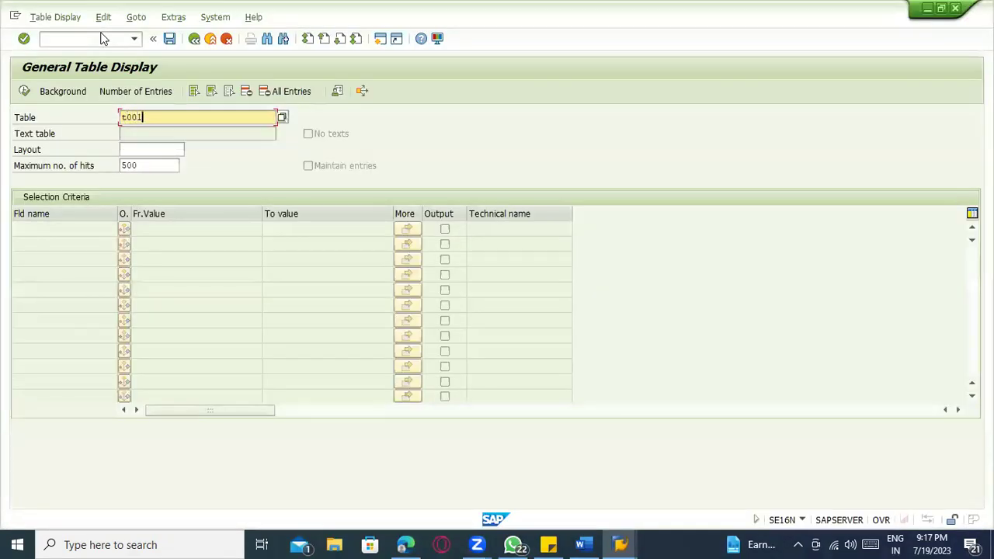
- Query table T001K filtered on valuation area 0001
key(Return)
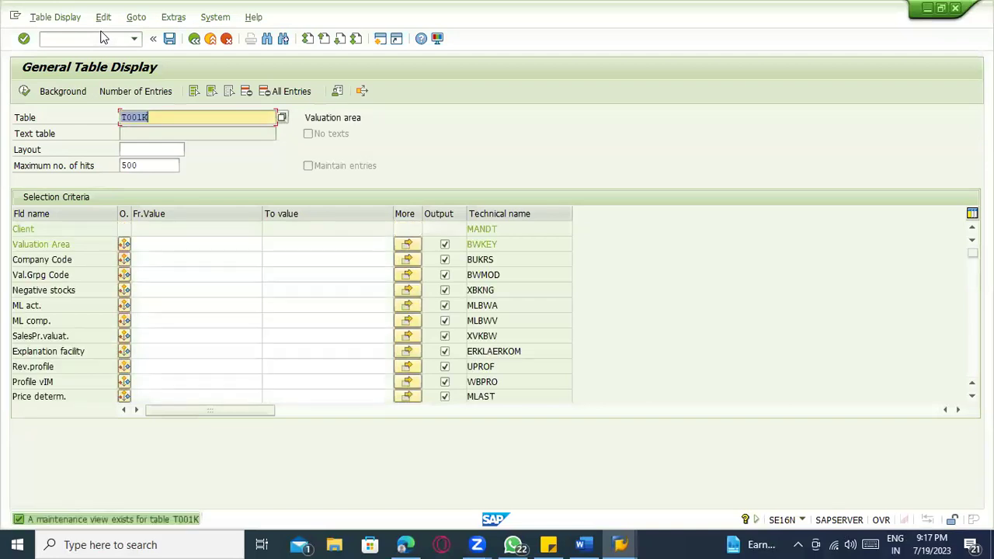
click(157, 242)
text(1)
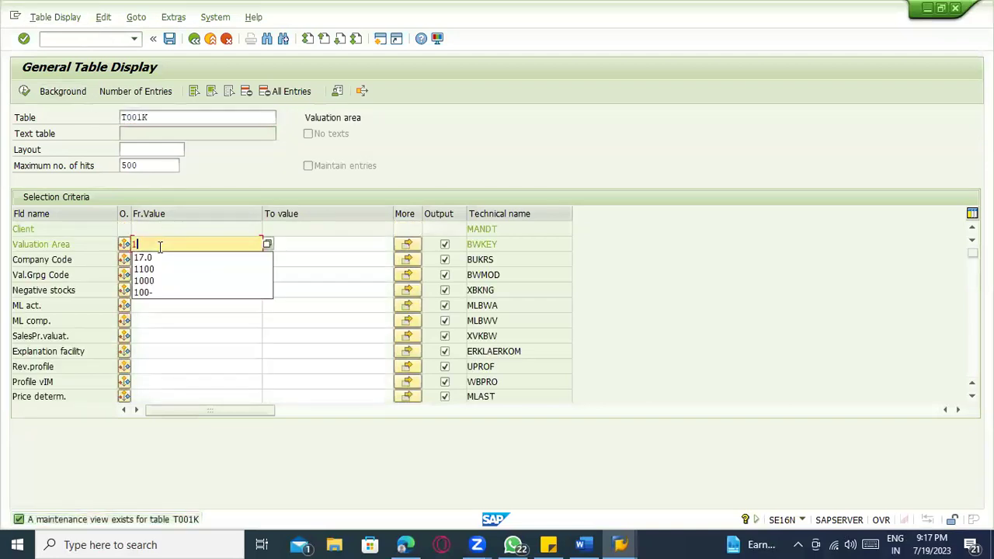
key(BackSpace)
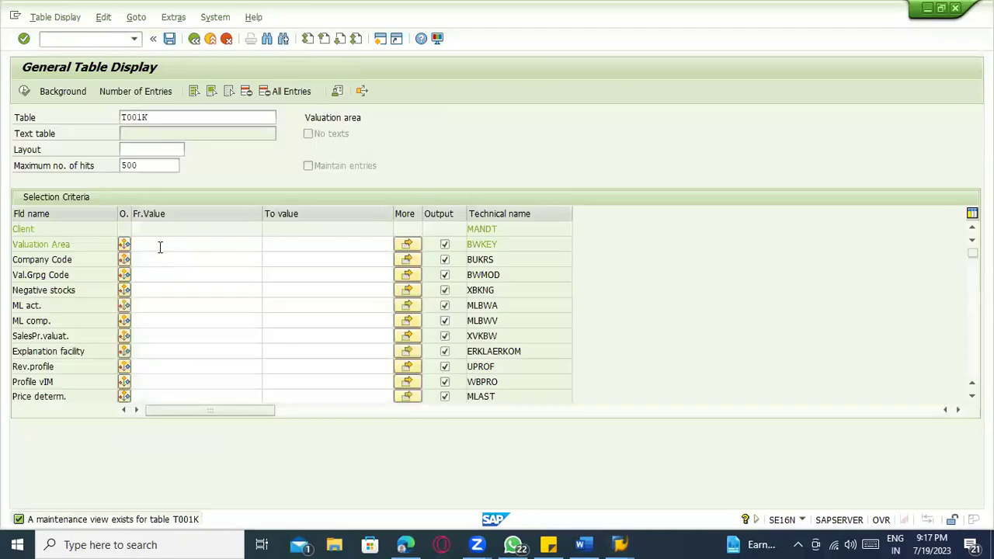
click(160, 246)
text(0001)
key(Return)
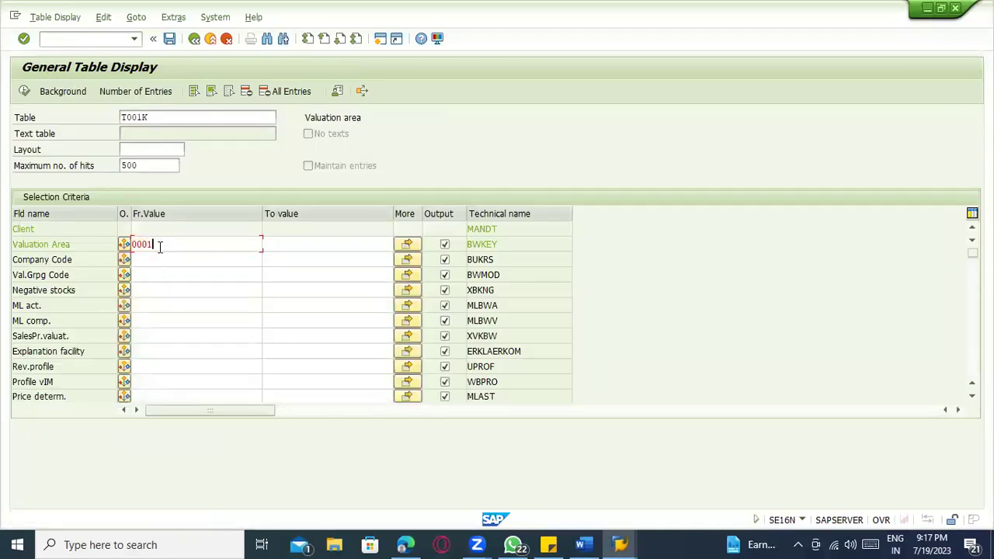
click(24, 91)
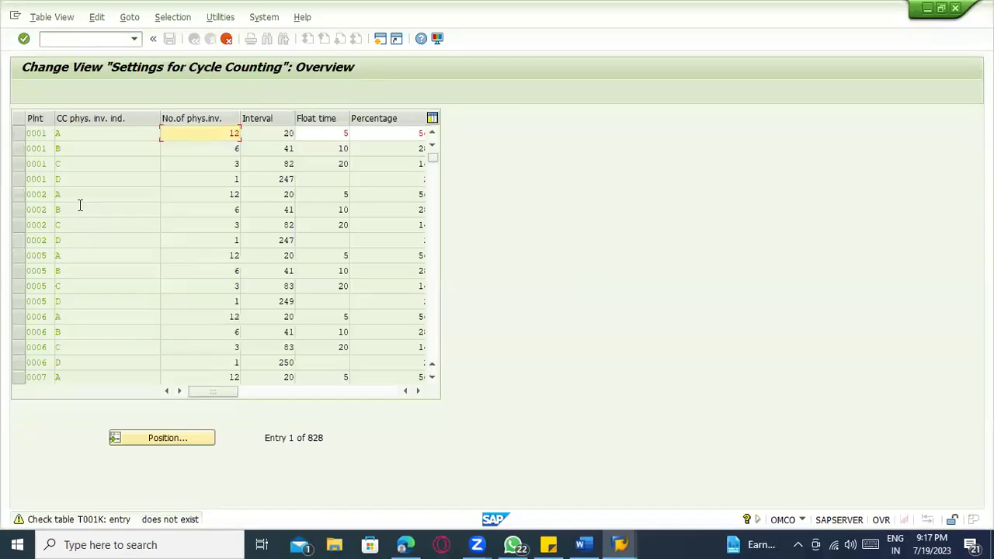
- Reopen OMCO and try deleting the four plant 0001 cycle counting rows A–D
click(226, 38)
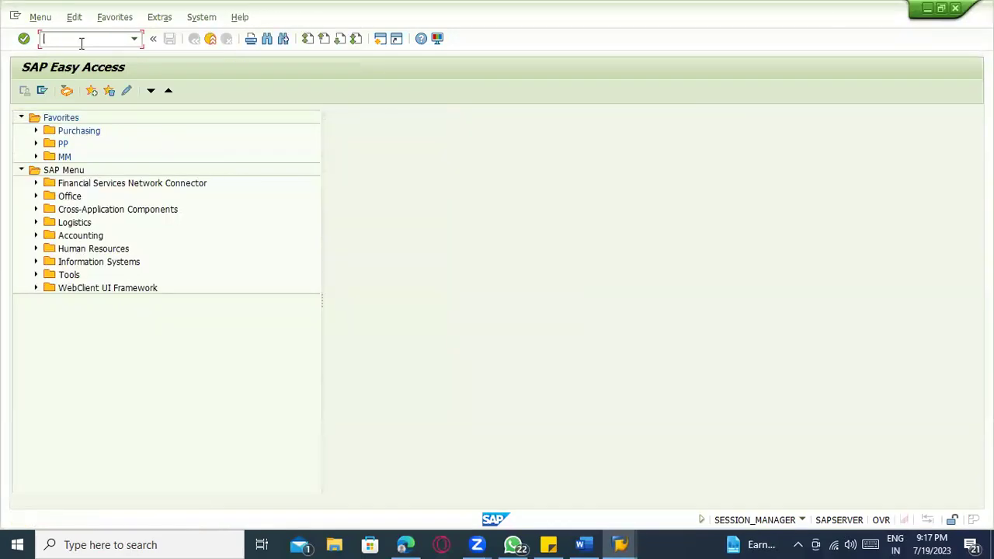
text(omco)
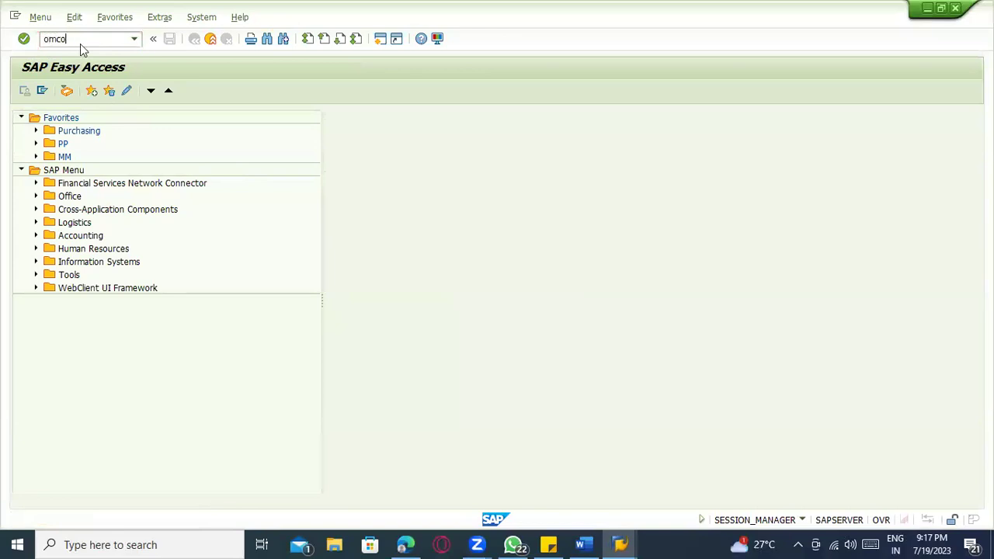
key(Return)
drag(15, 133, 22, 181)
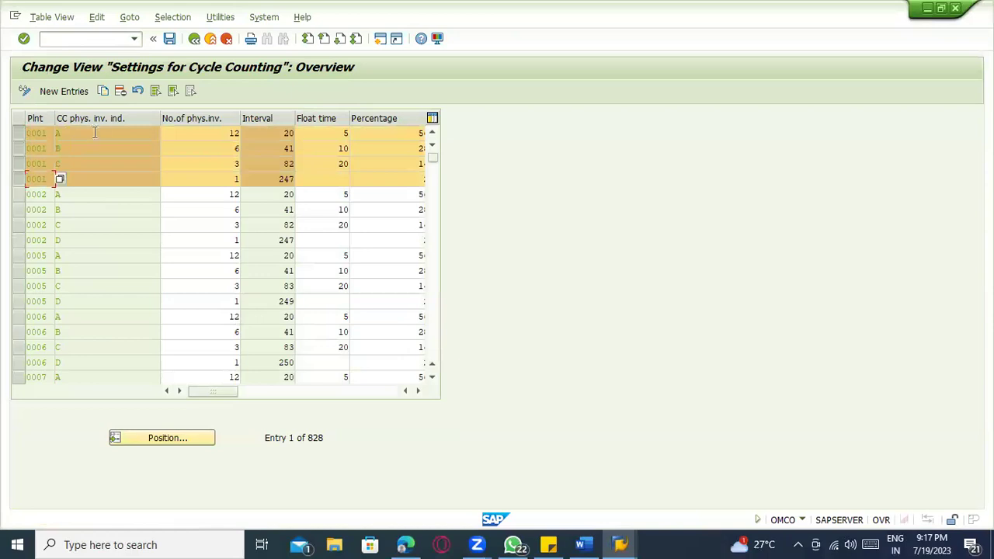
click(124, 90)
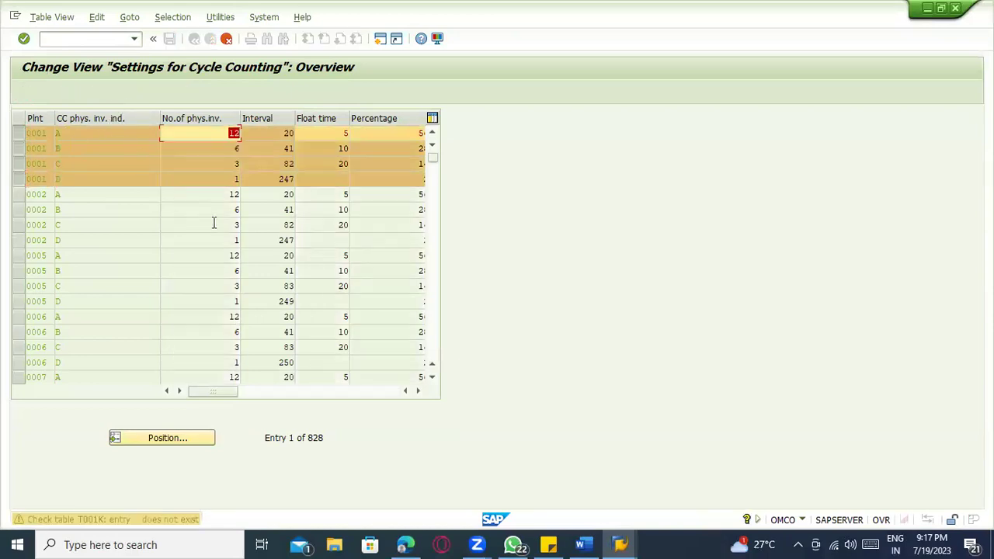
- Try the OX10 plants view, decline the locked data, then open it in a new session
click(70, 43)
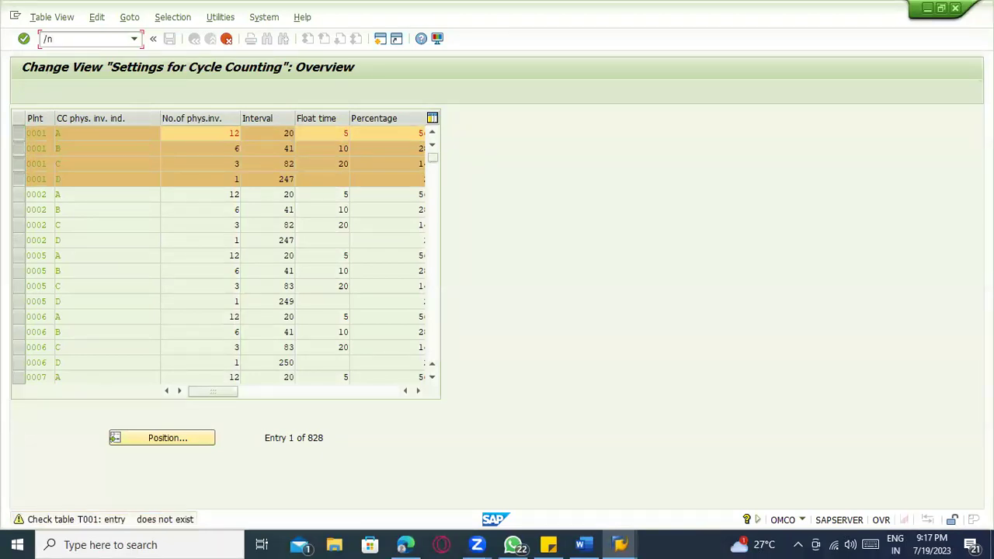
key(Return)
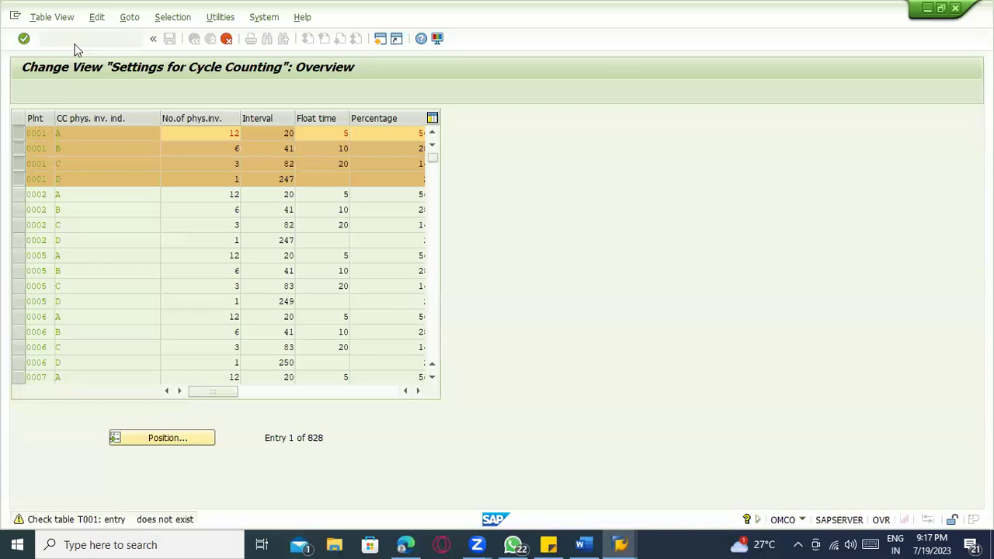
click(171, 388)
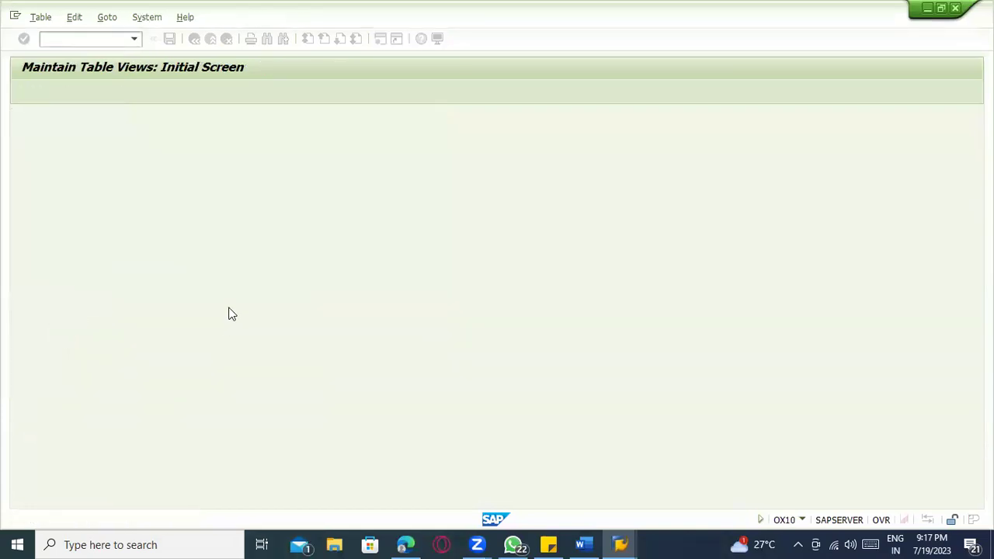
click(621, 543)
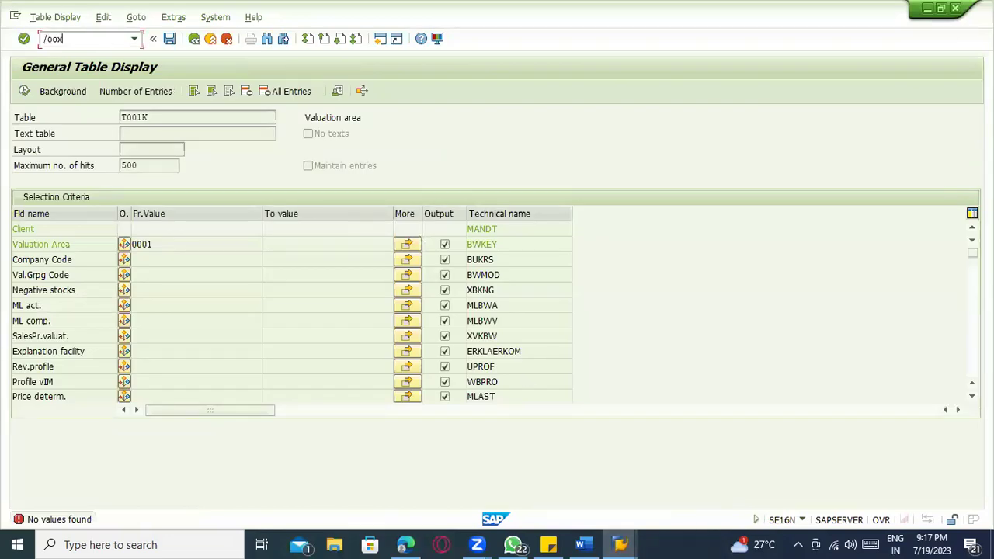
key(Return)
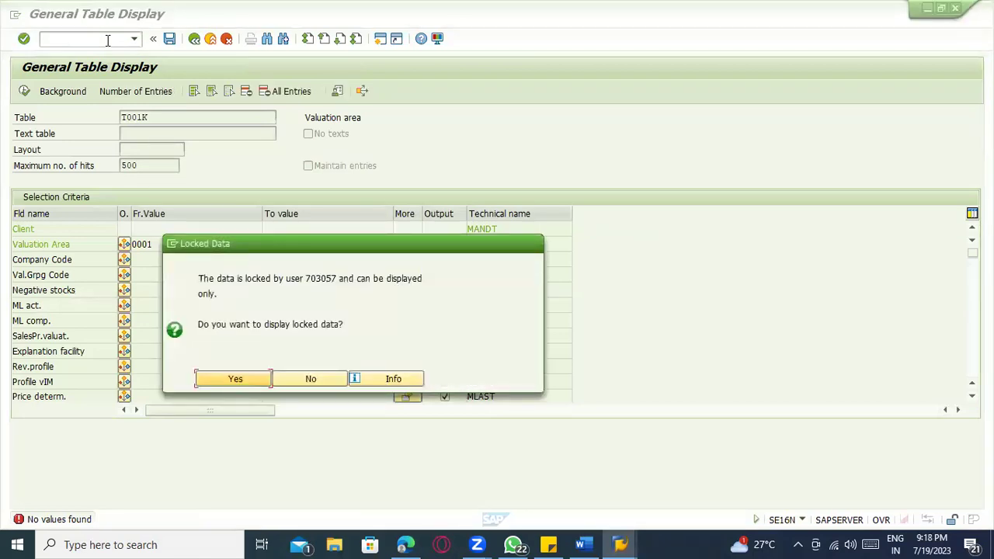
- Accept the locked plants data and open the lock entries overview in a new session
key(Return)
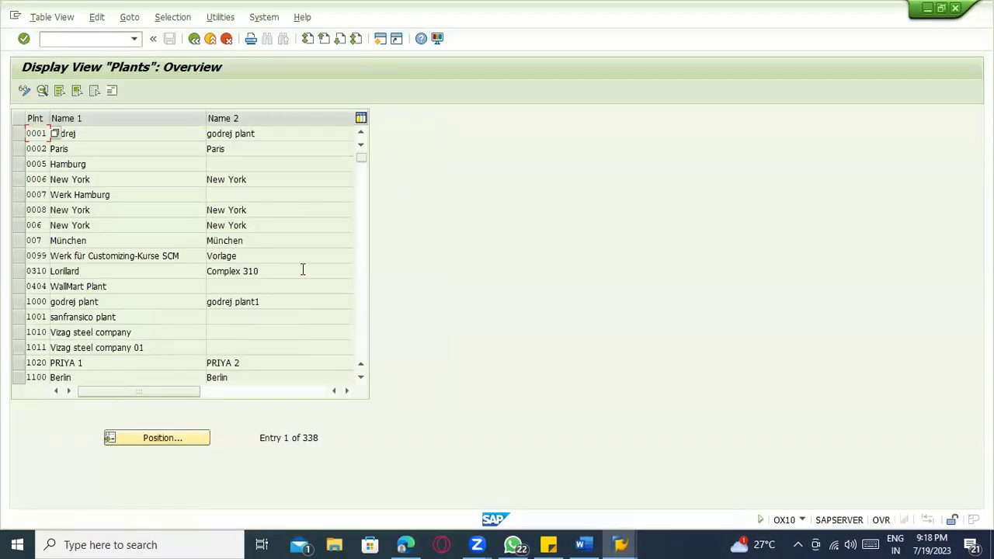
click(77, 39)
text(/osm30)
key(Return)
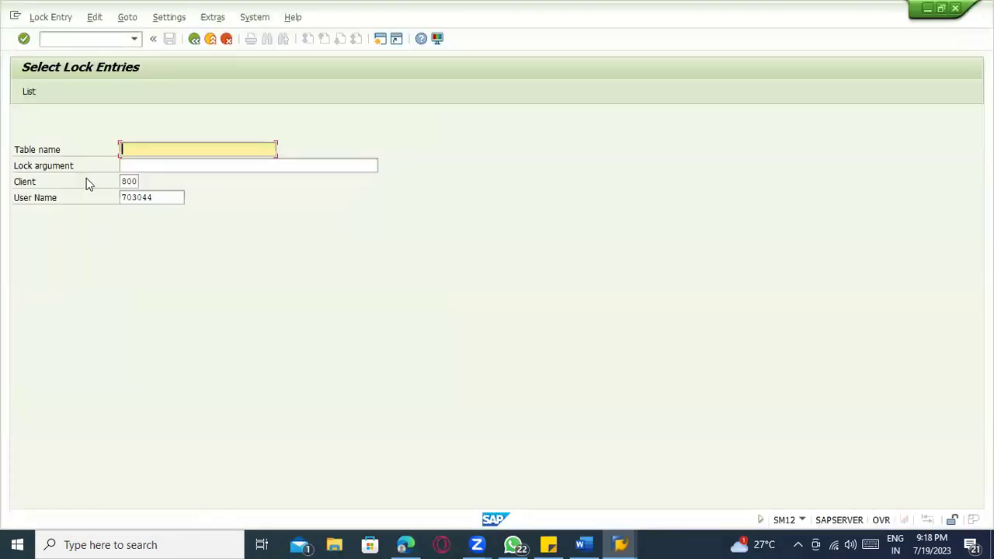
- List lock entries for all users and delete the T001W table lock
click(30, 92)
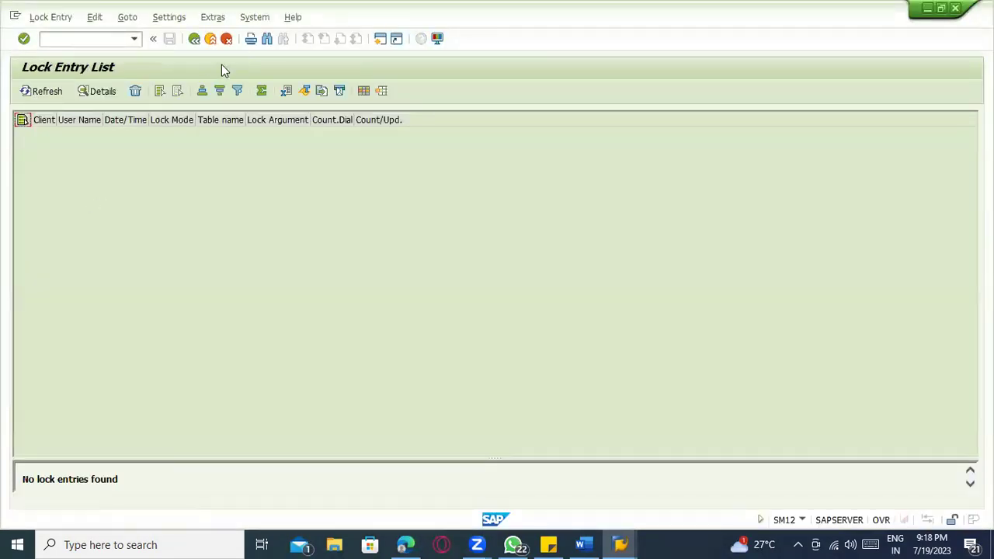
click(194, 39)
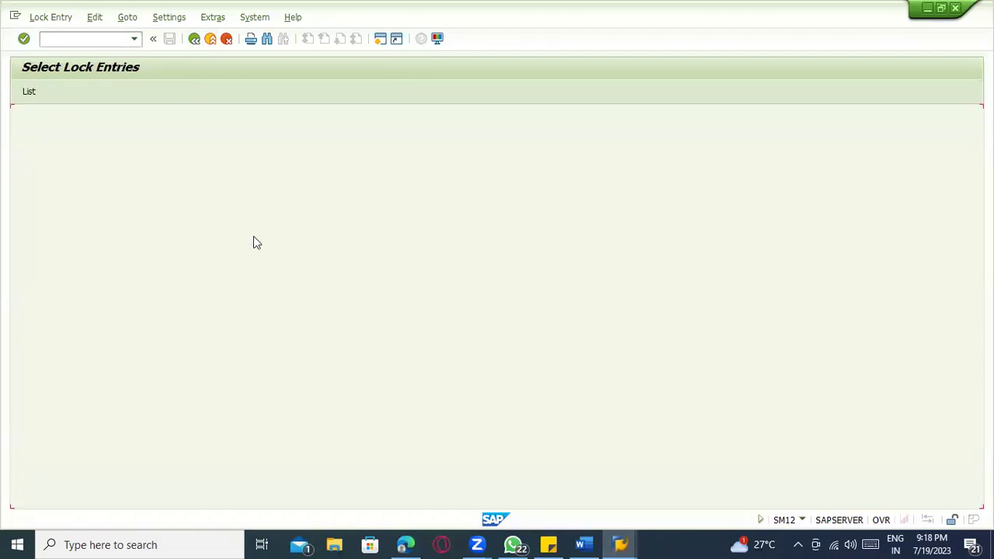
drag(163, 198, 95, 199)
key(BackSpace)
click(30, 92)
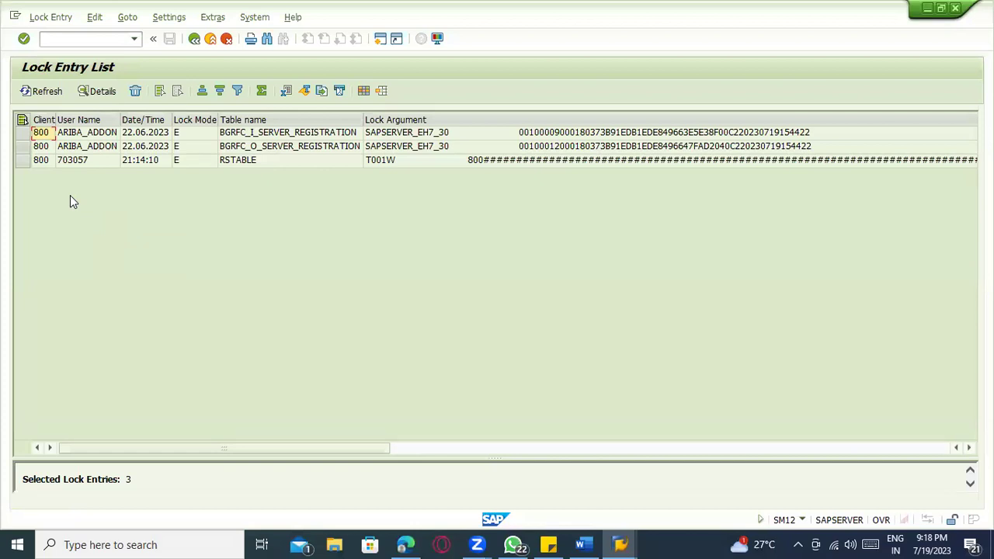
click(22, 159)
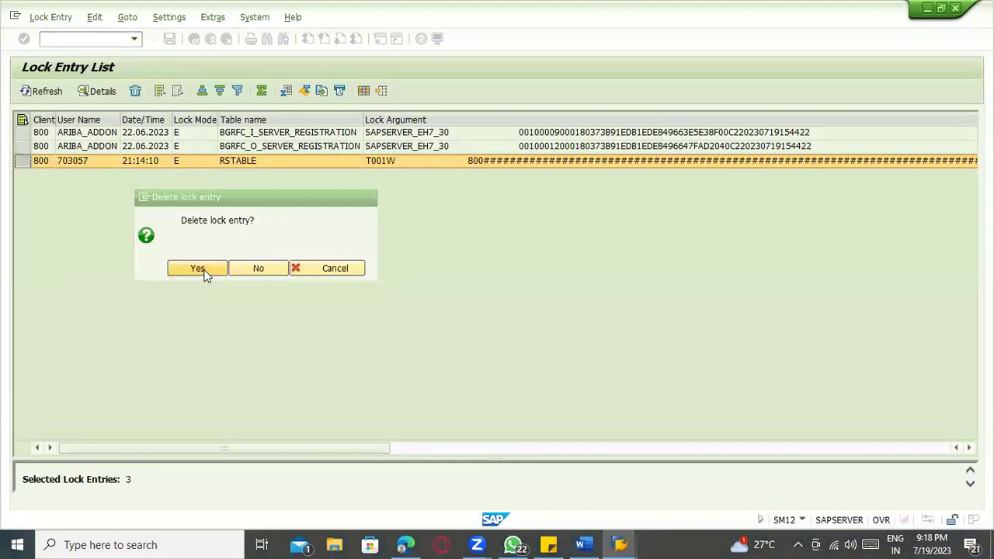
click(199, 269)
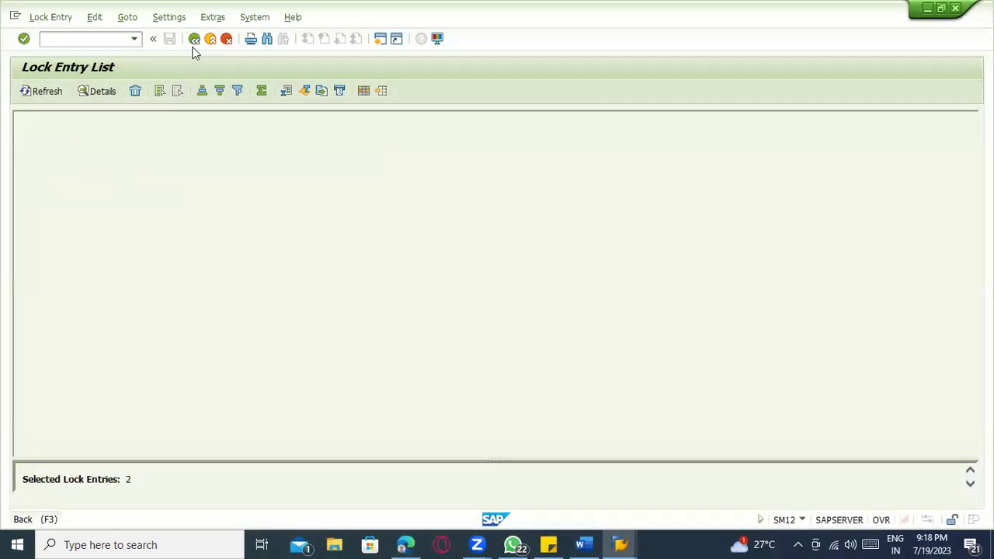
click(194, 38)
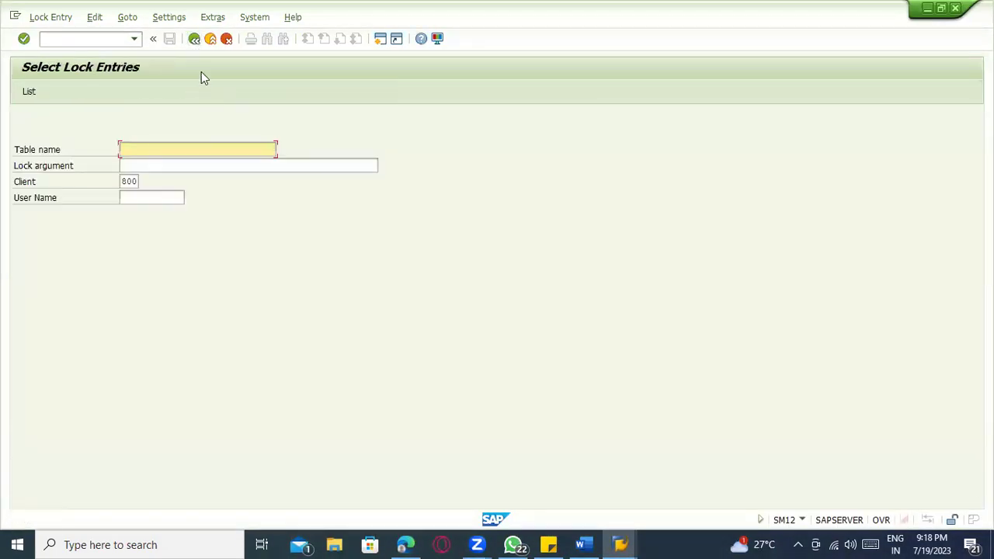
- Back in Plants, switch to change mode and select plant 0001
click(211, 45)
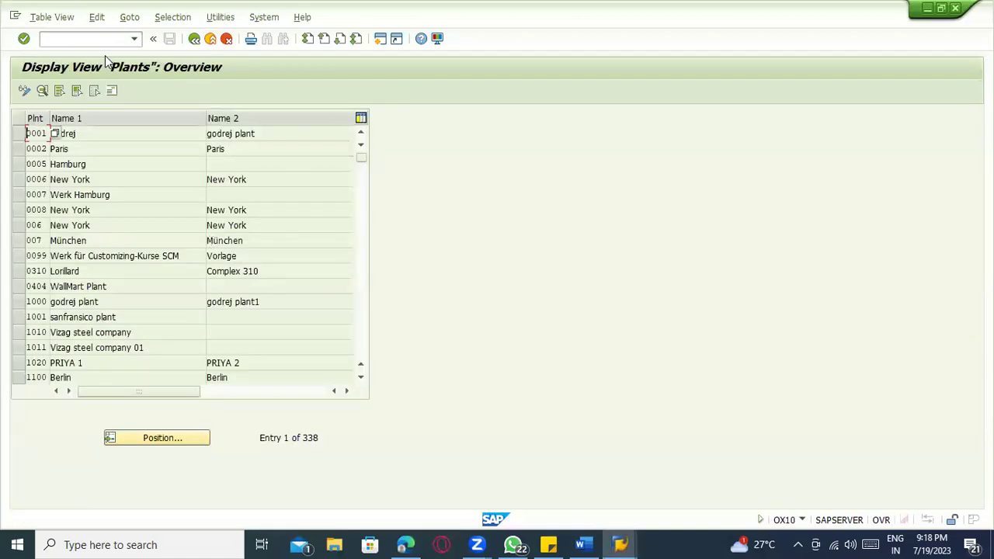
click(30, 90)
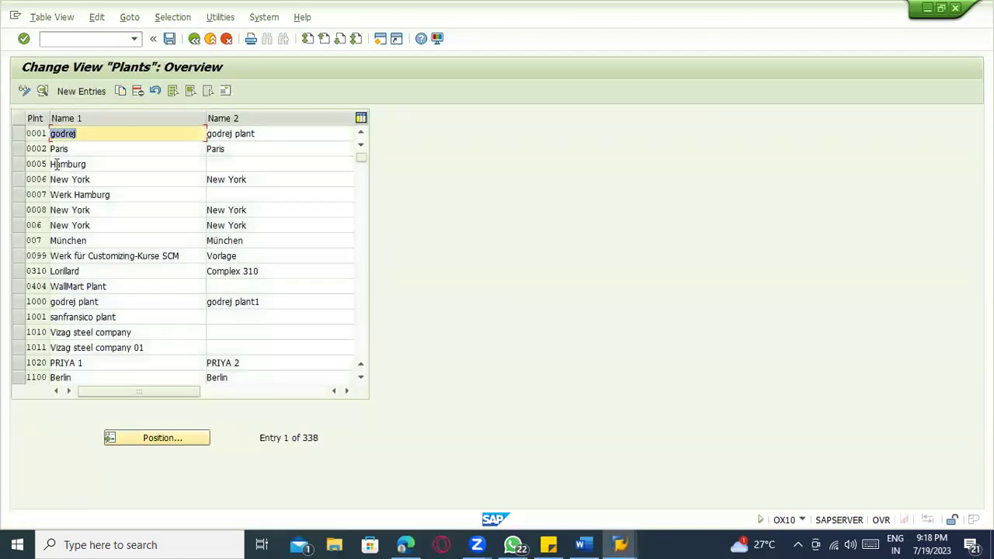
click(20, 135)
click(103, 41)
text(/nspro)
key(Return)
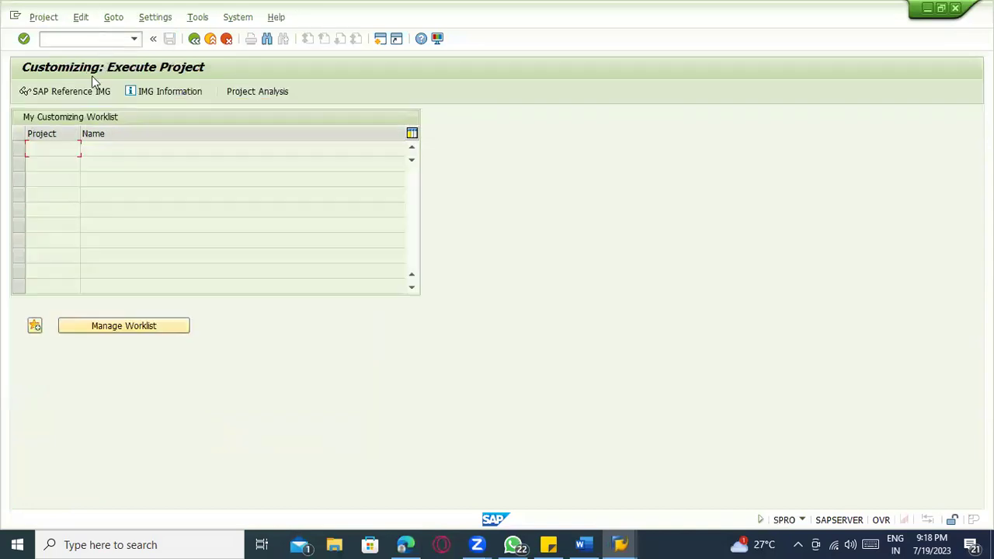
- Navigate the SAP Reference IMG to Logistics - General's Copy, delete, check plant
key(F5)
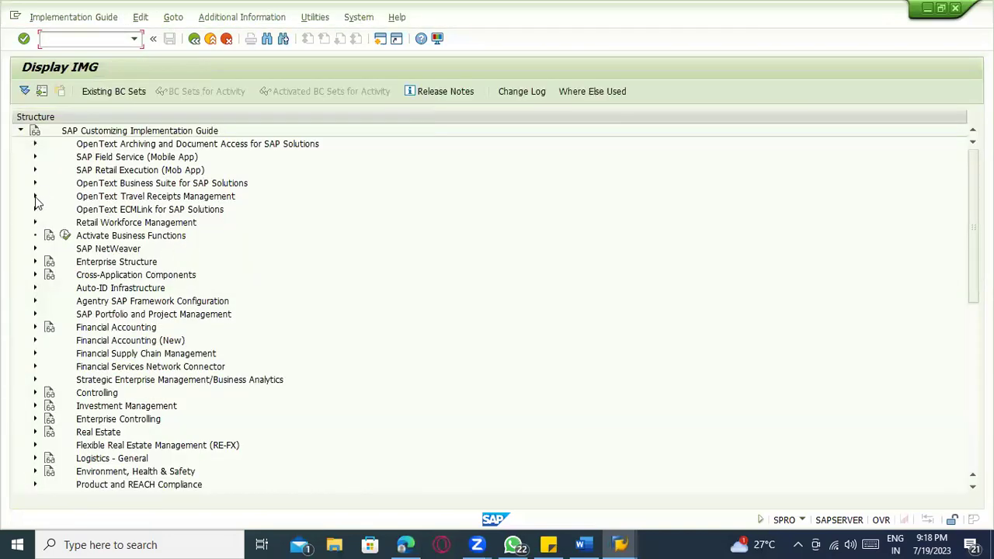
click(34, 261)
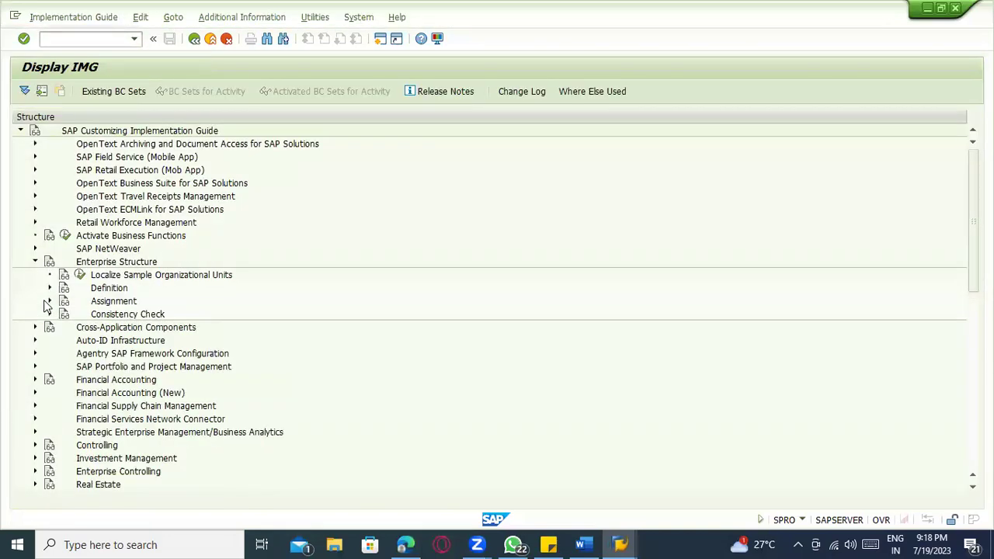
click(49, 287)
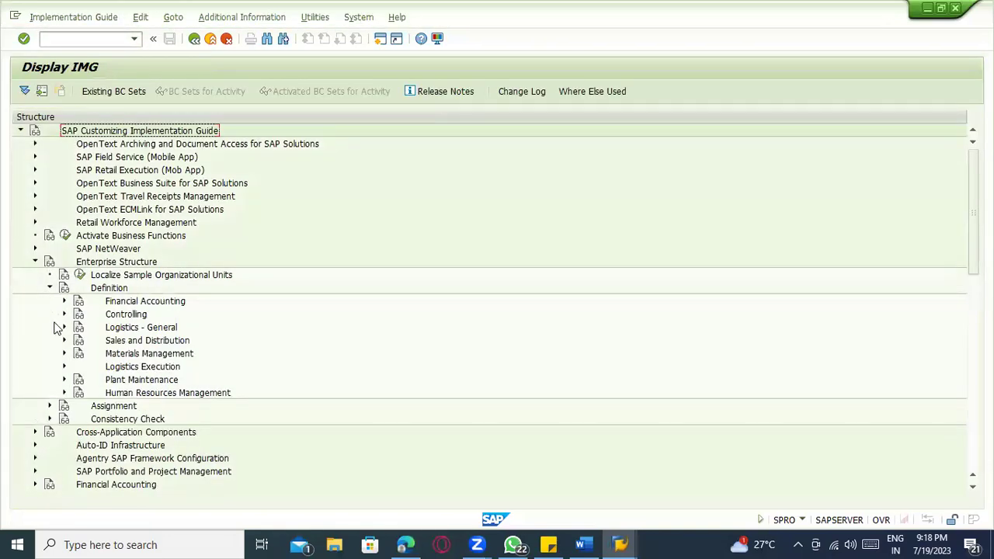
click(63, 326)
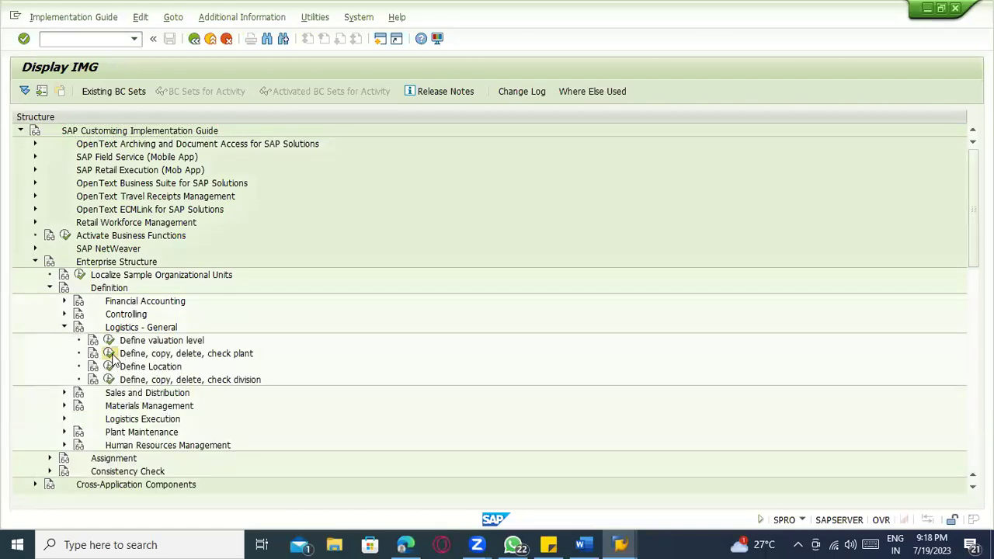
click(109, 353)
double_click(95, 190)
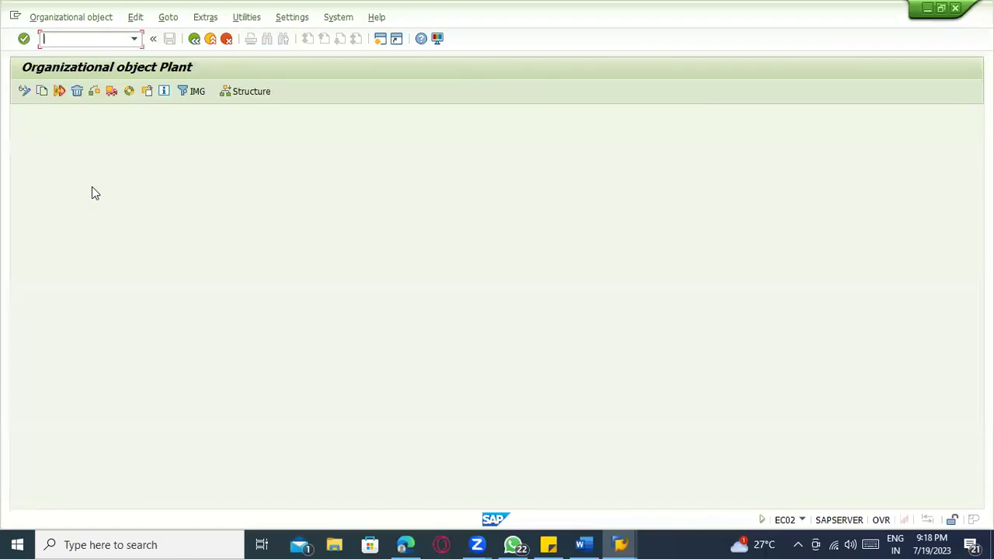
- Start a plant copy with plants 1100 and 0001 entered
click(42, 92)
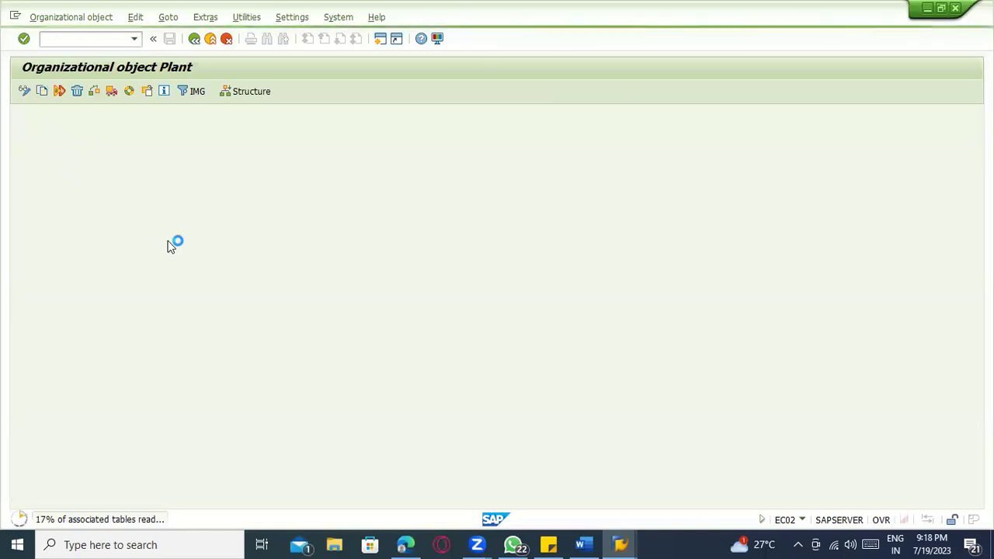
text(1000)
key(Tab)
key(shift+Tab)
text(1100)
key(Tab)
text(0001)
key(Return)
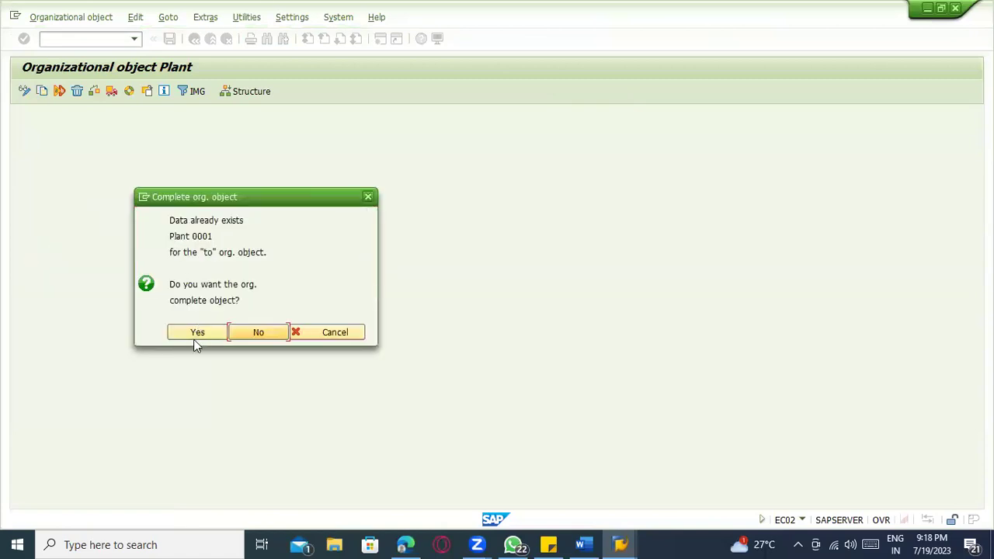
- Complete plant 1100, transporting number ranges and intervals under the customizing request
click(195, 330)
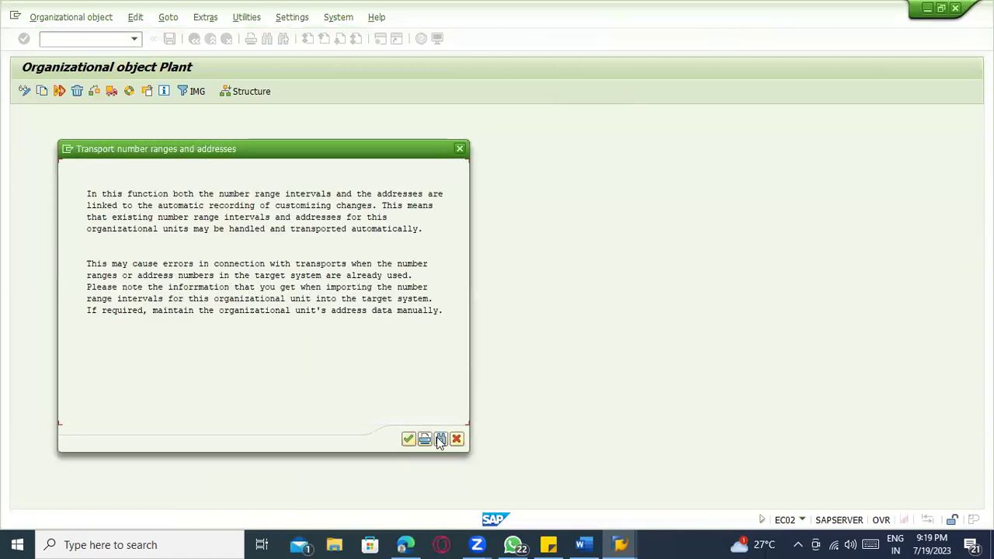
click(409, 439)
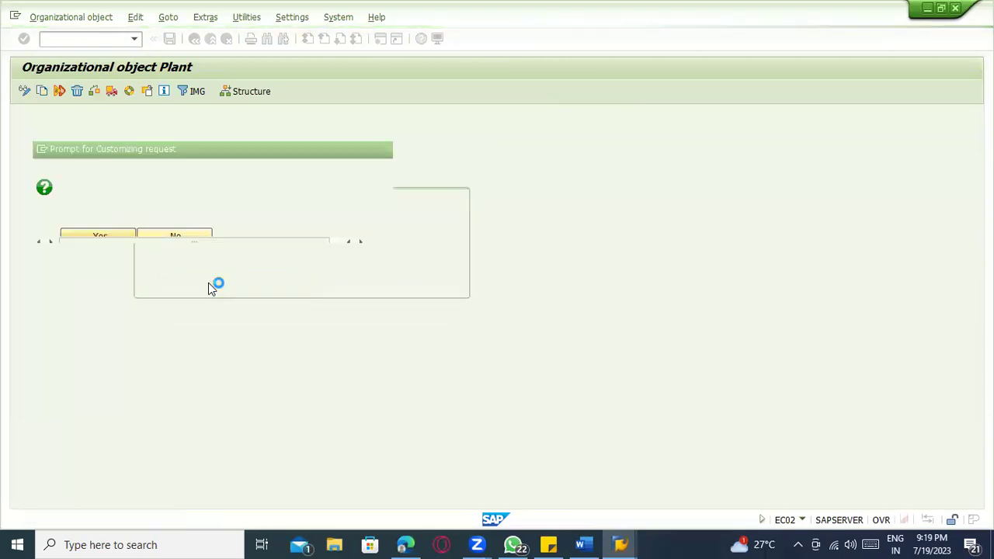
click(215, 230)
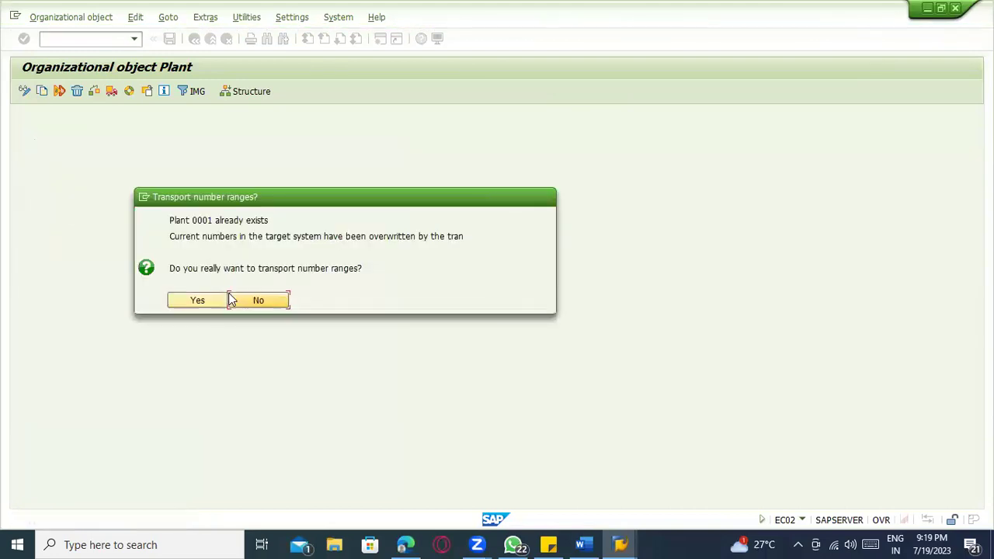
click(206, 301)
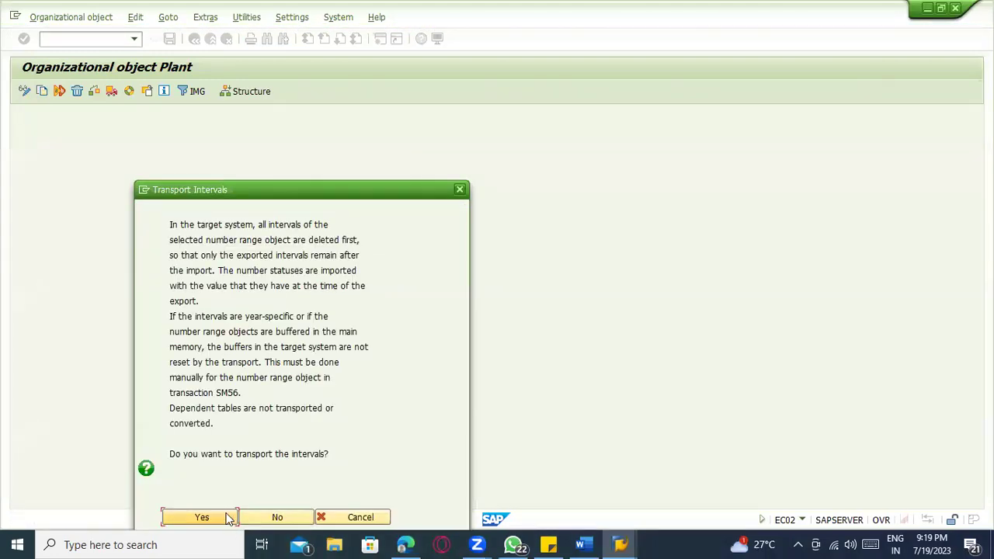
click(201, 517)
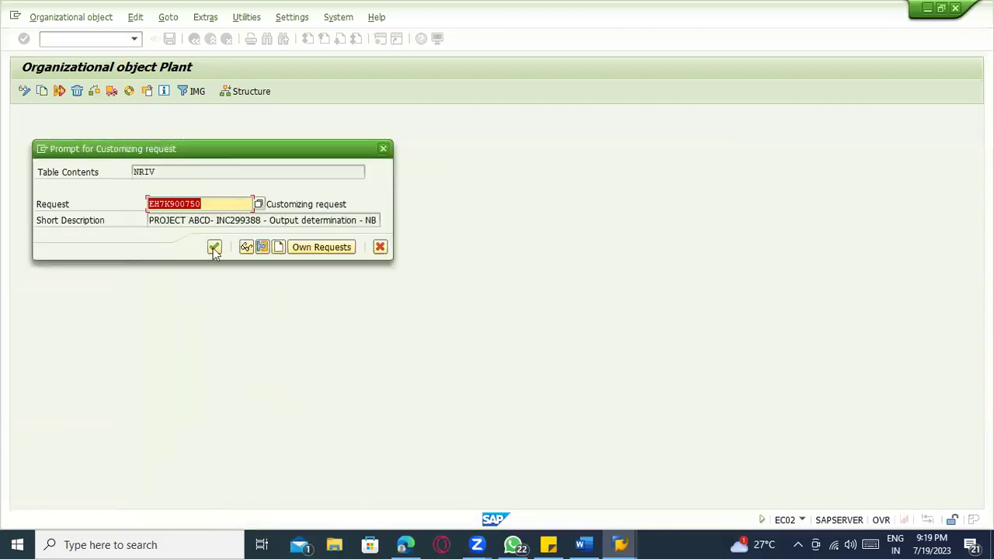
click(214, 247)
click(203, 515)
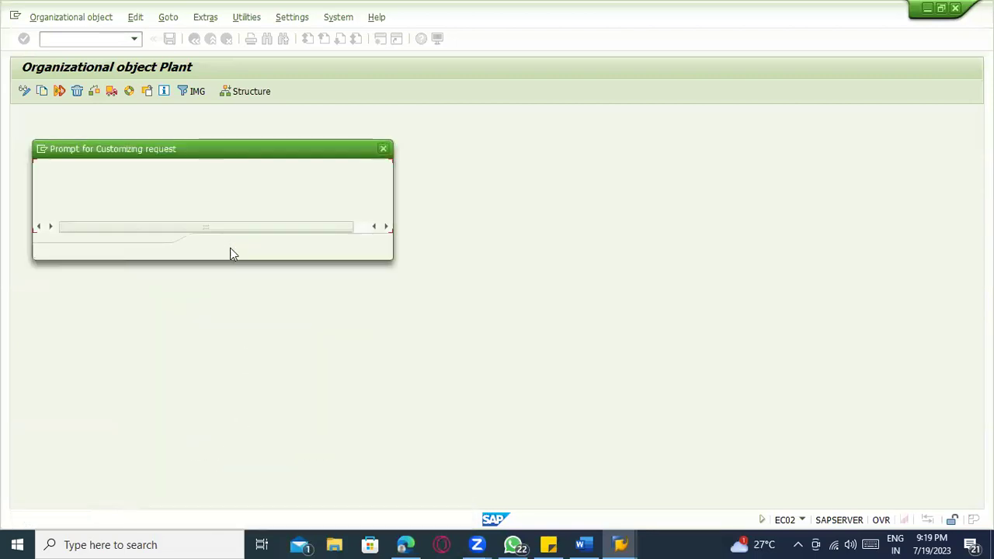
click(215, 247)
key(Return)
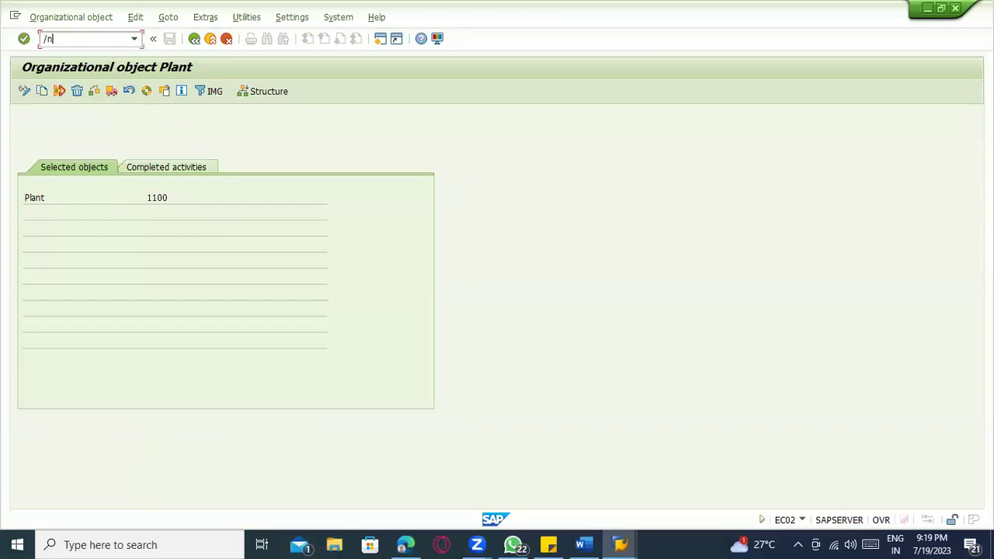
- Query T001K in SE16 for valuation area 0001, finding it under company code 1000
text(/nse16)
key(Return)
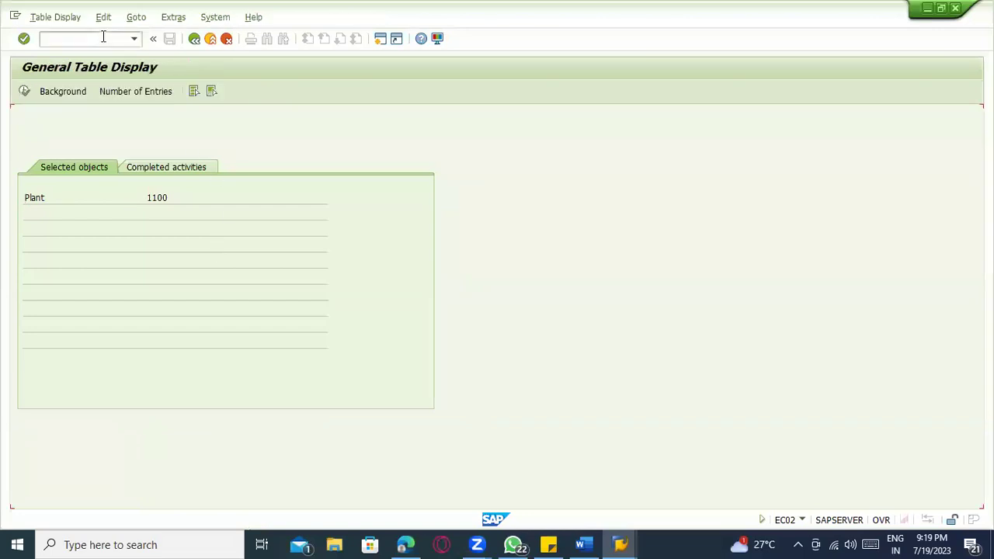
click(170, 246)
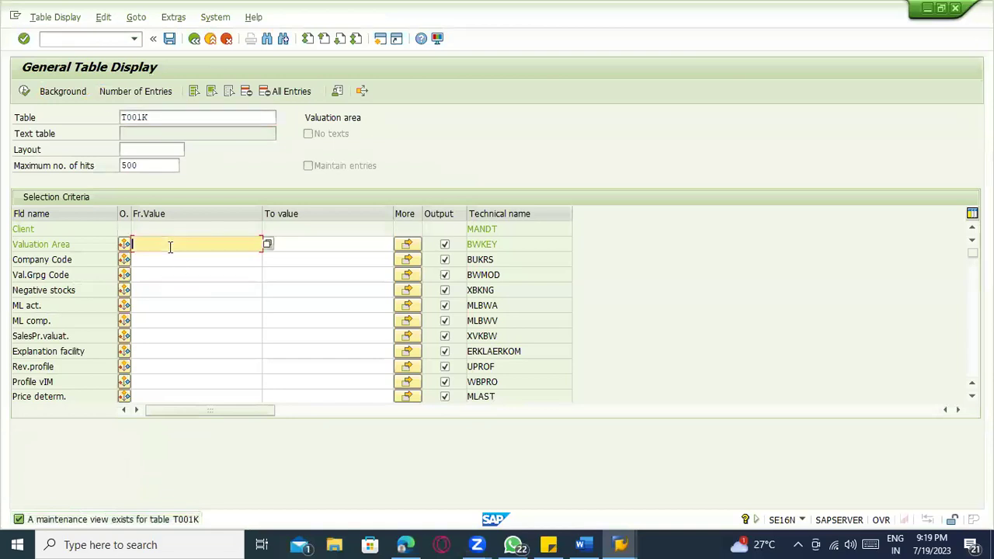
click(24, 91)
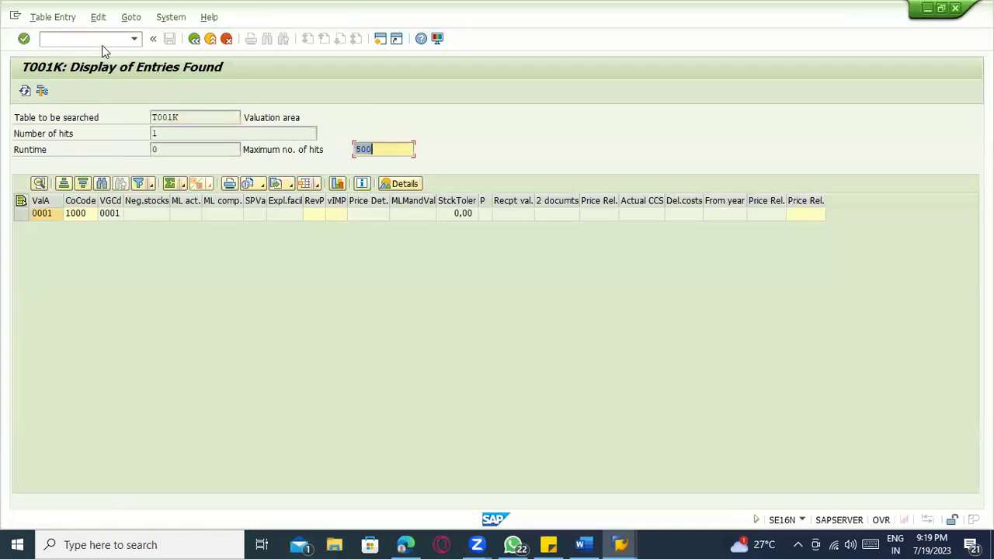
- Return to SAP Easy Access with /n and open the cycle counting settings
click(102, 44)
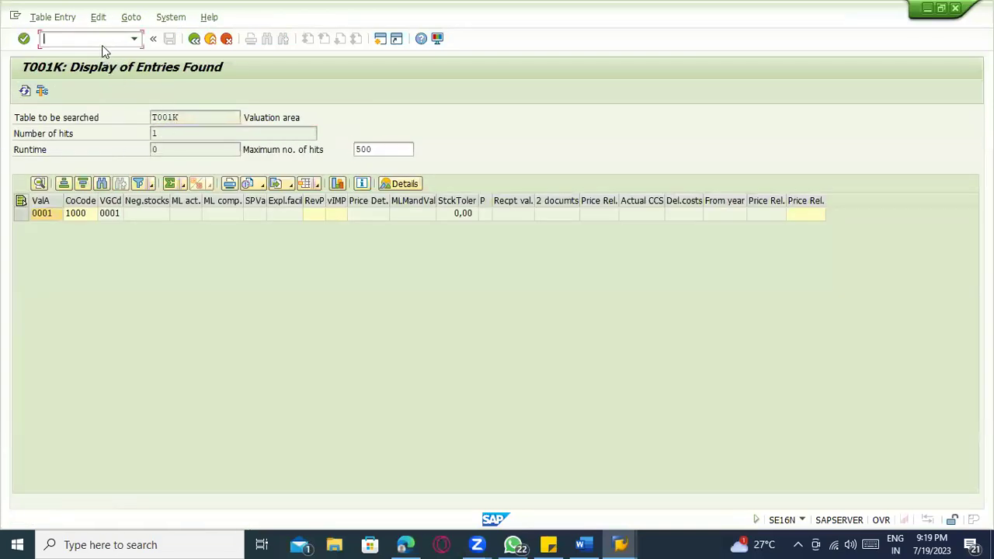
text(/n)
key(Return)
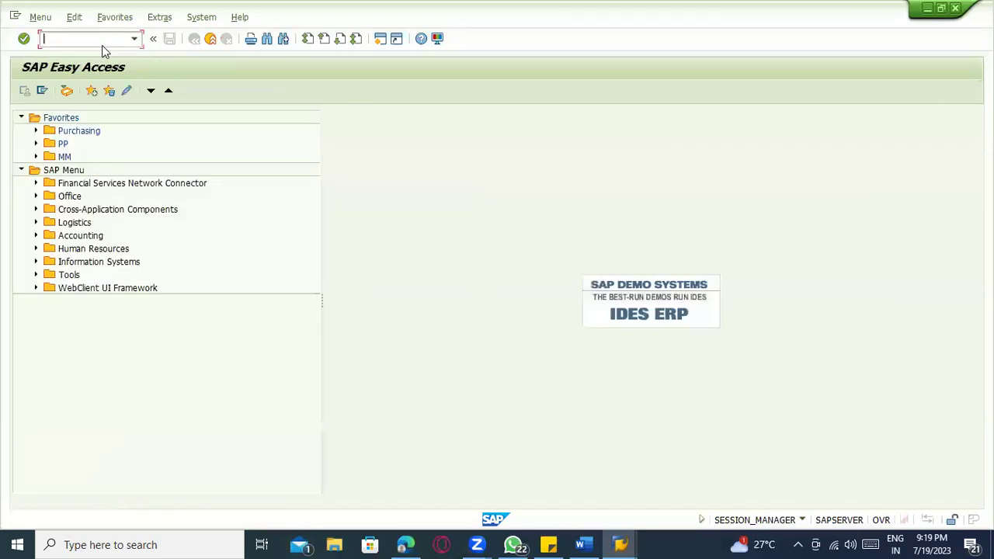
text(ox)
key(Return)
- Re-validate plant 0001's cycle counting entries, reviewing the T001K check warning and date error explanations
click(107, 139)
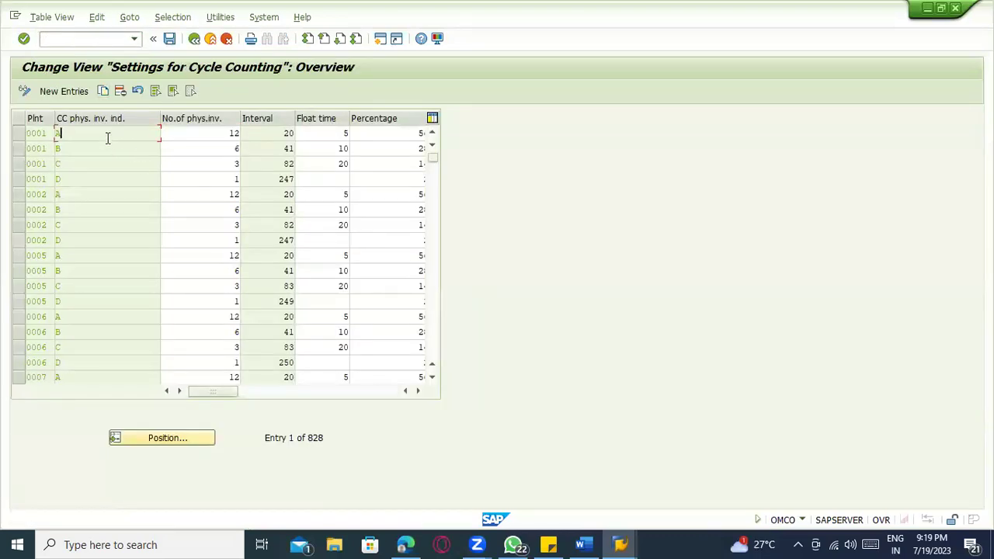
key(Return)
key(Return)
key(Return)
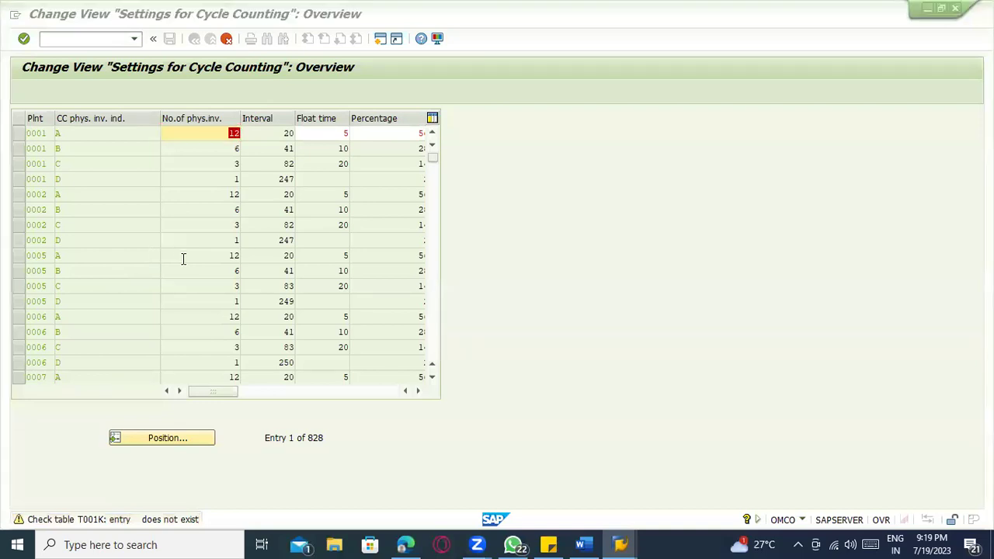
key(alt+Tab)
key(alt+Tab)
key(alt+Tab)
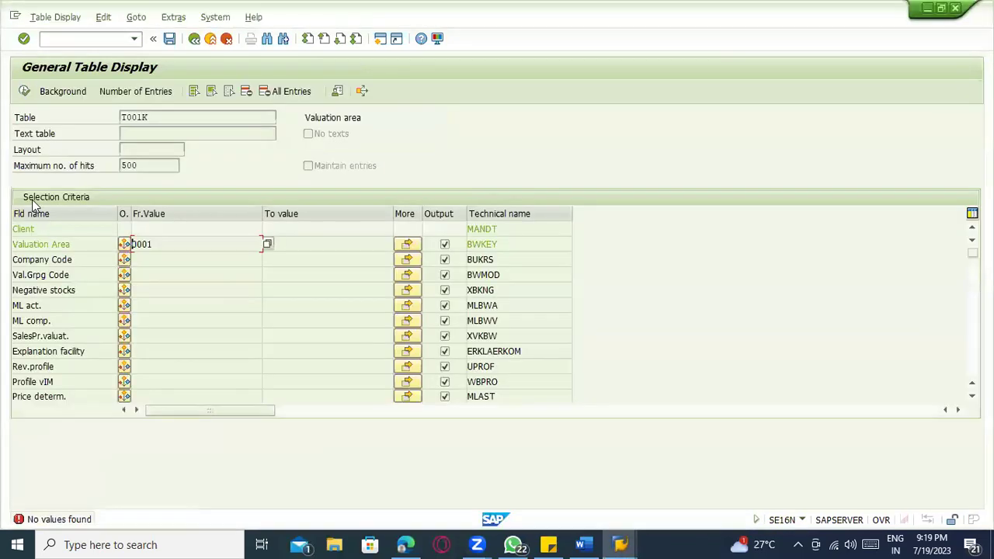
click(22, 92)
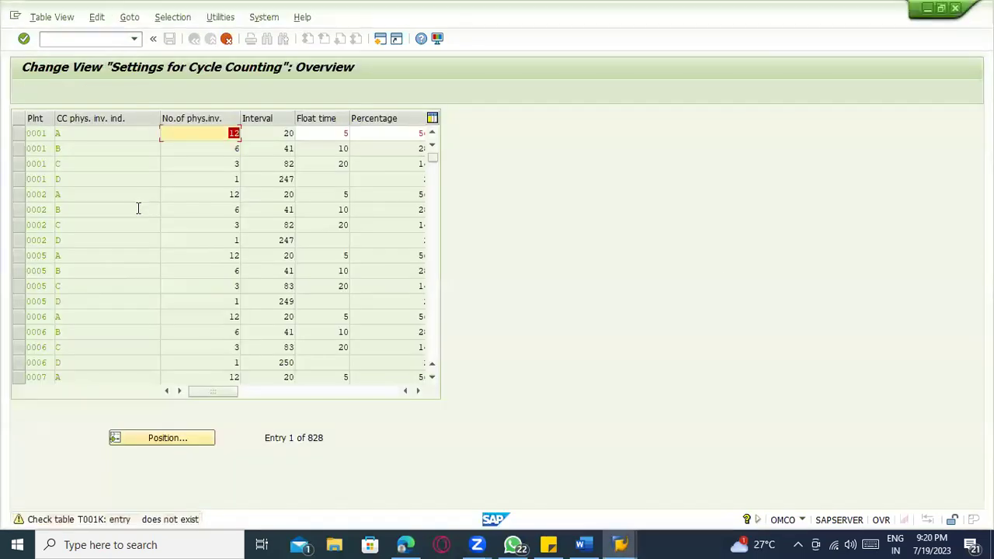
click(29, 519)
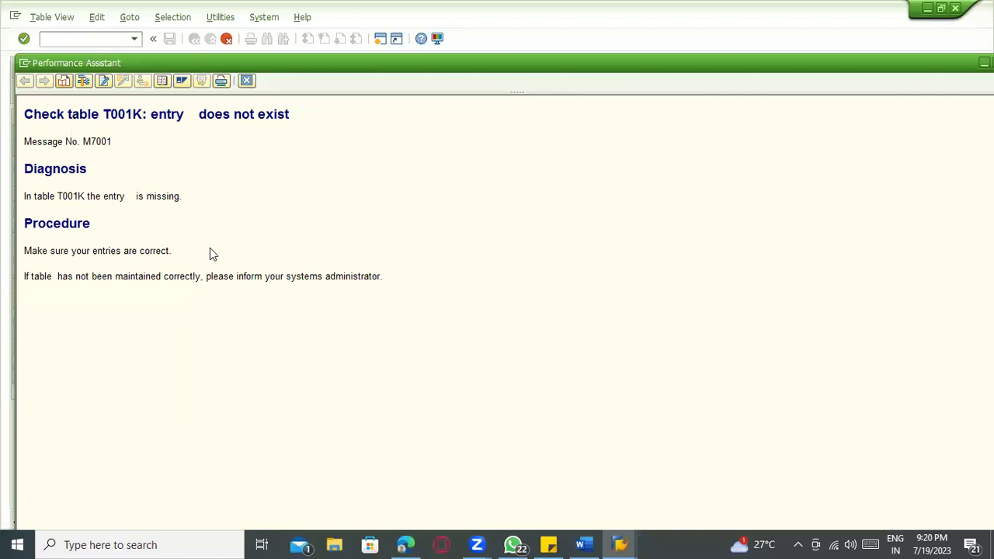
click(246, 81)
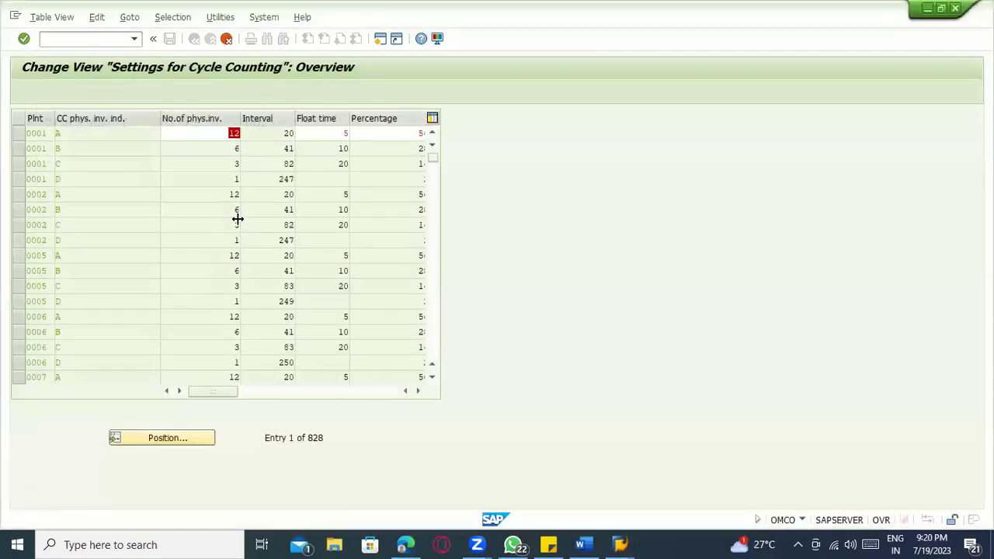
key(Return)
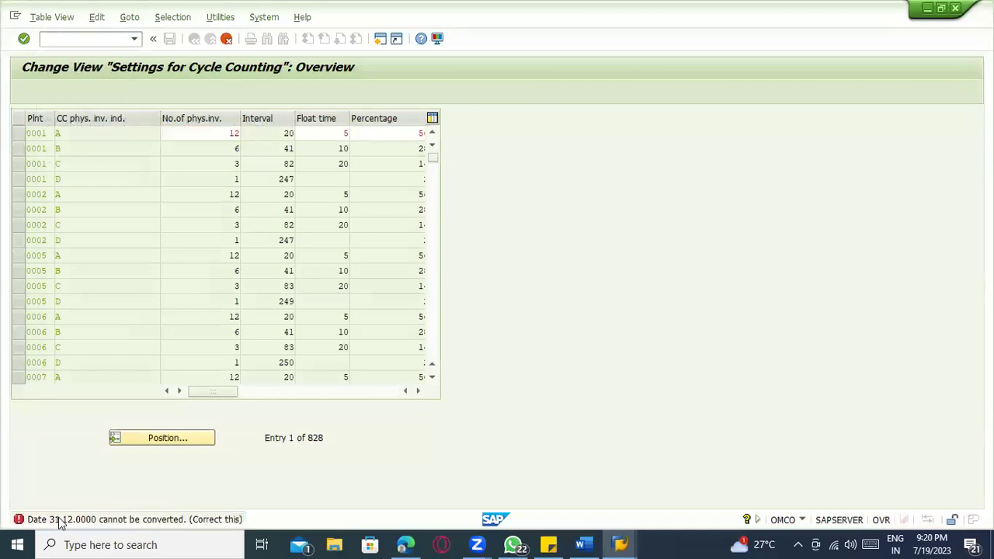
click(58, 520)
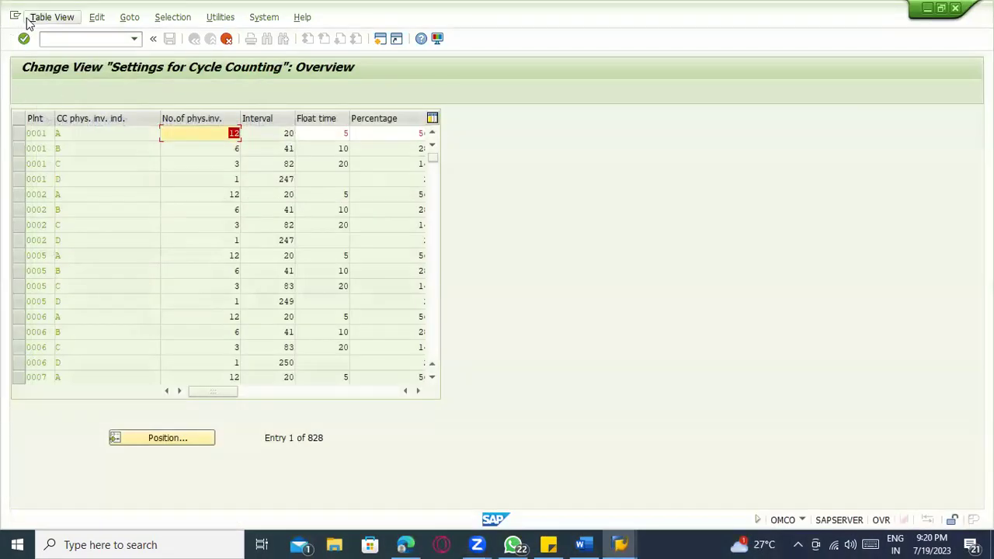
click(53, 17)
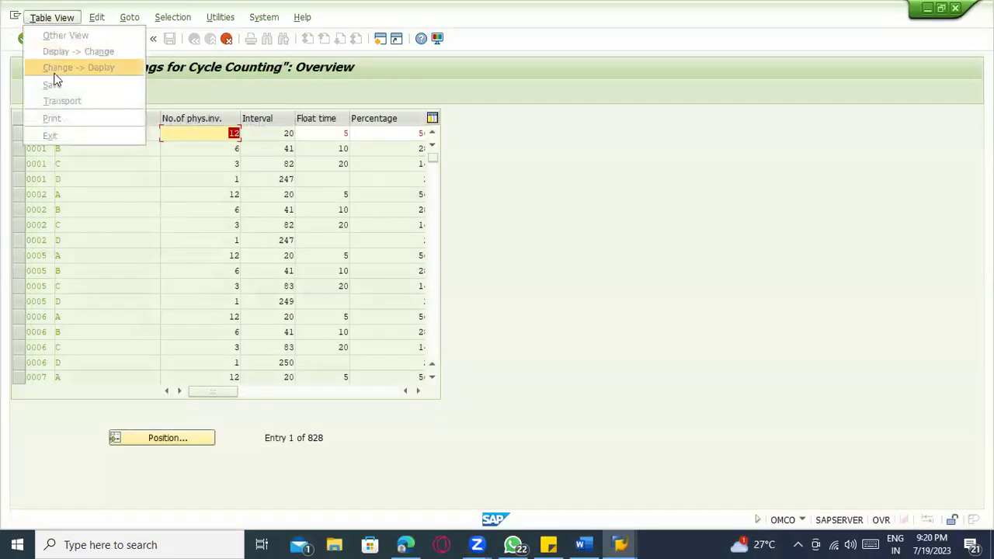
click(191, 109)
click(110, 38)
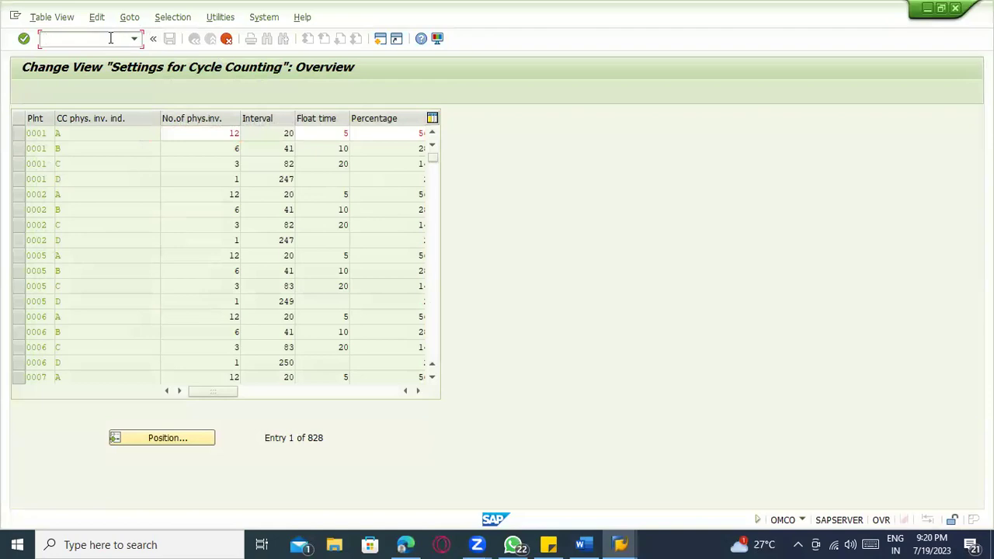
- Inspect plant 0001's indicator A and B rows, including count values 12 and 6
click(44, 134)
click(84, 133)
click(91, 148)
click(200, 135)
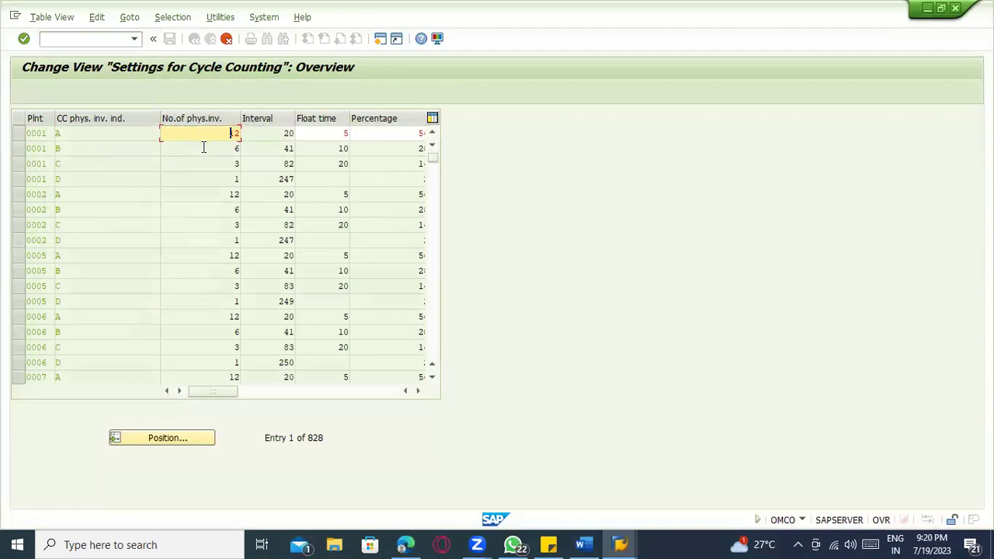
click(203, 149)
click(203, 137)
drag(204, 137, 219, 168)
click(239, 149)
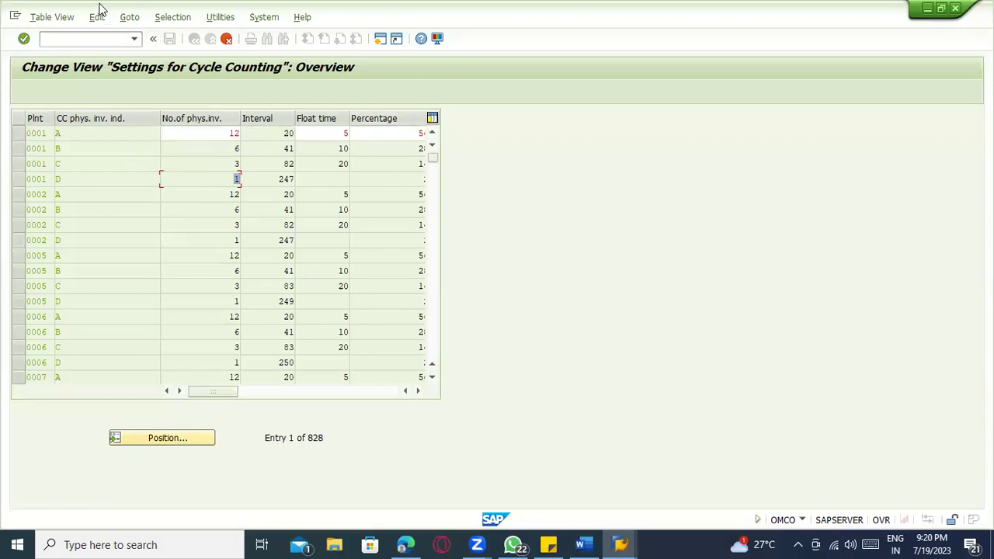
- Open the Customizing: Execute Project screen with /nspro
click(55, 39)
text(/nspro)
key(Return)
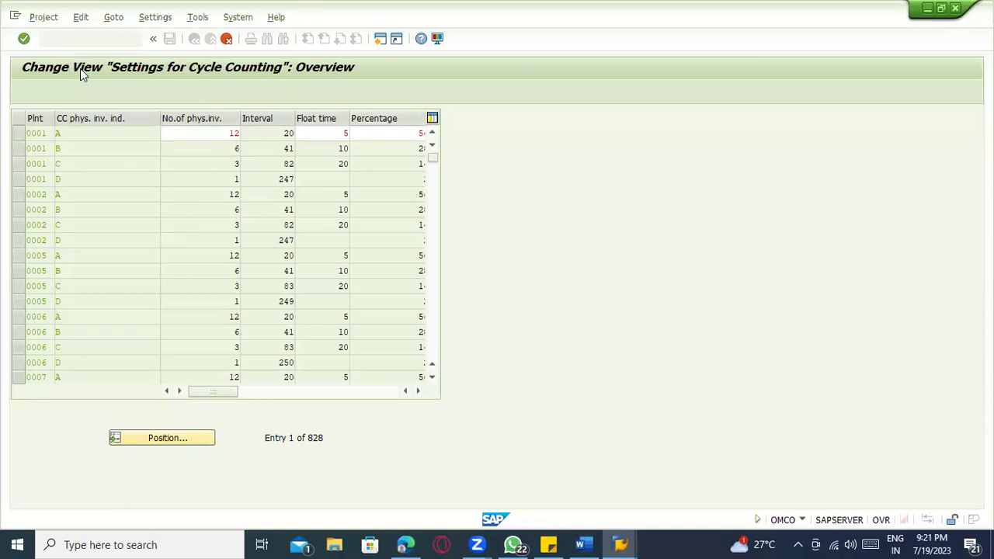
- In the Reference IMG, run Cycle Counting under Materials Management's Physical Inventory branch
click(90, 91)
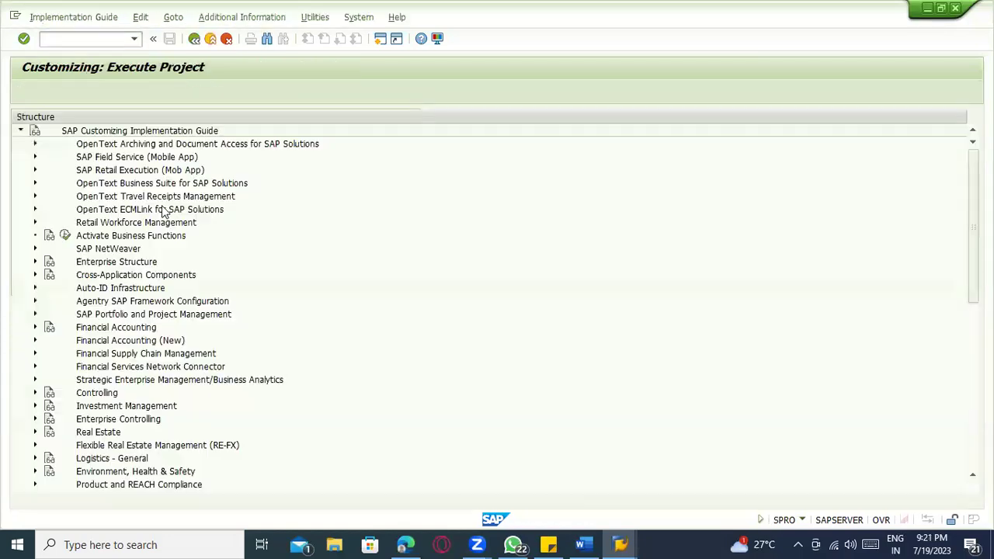
scroll(154, 268, down, 3)
scroll(154, 268, down, 3)
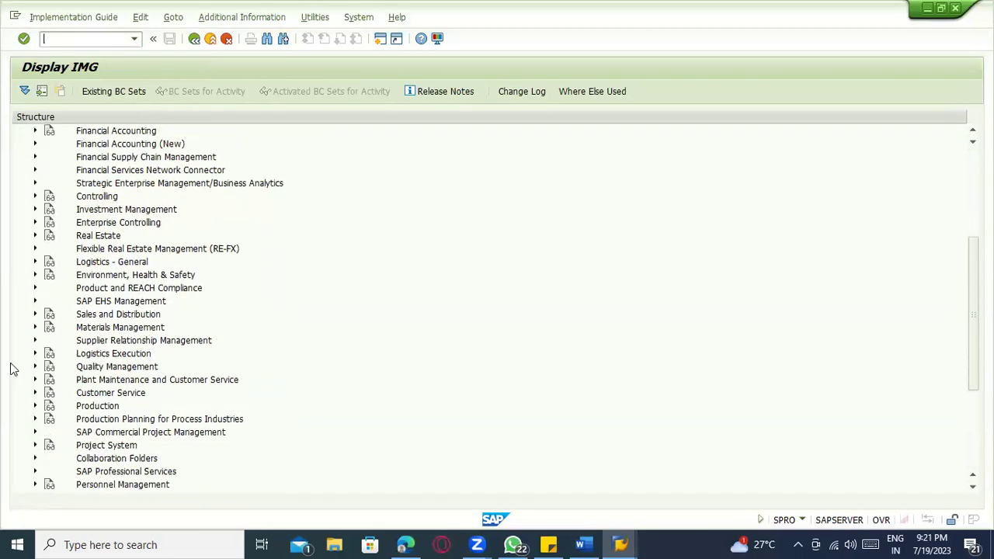
click(34, 328)
scroll(45, 382, down, 3)
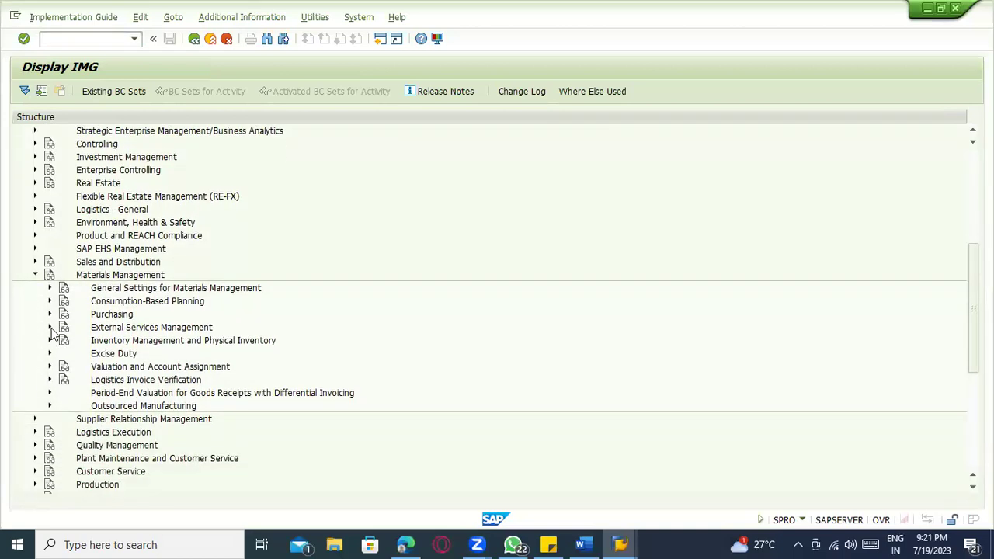
click(48, 315)
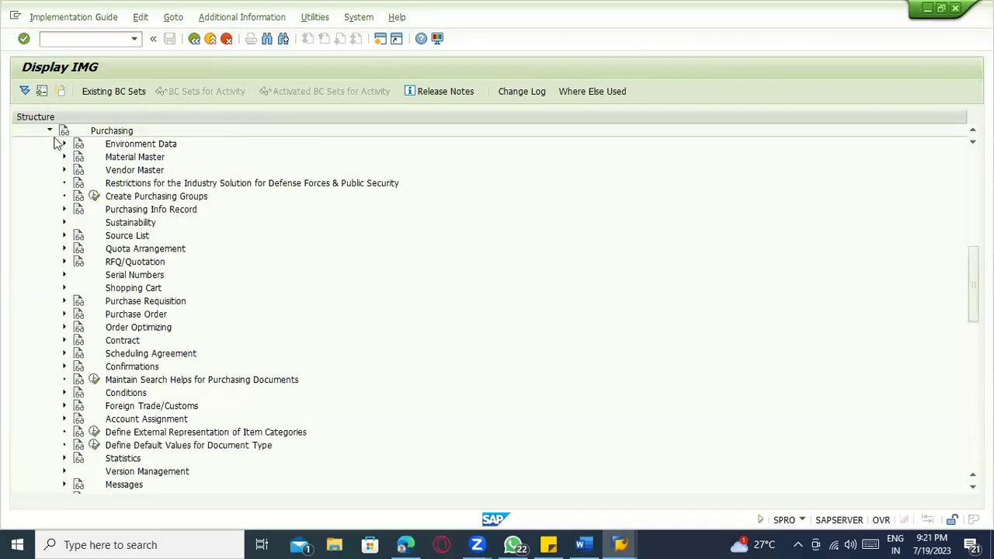
click(51, 132)
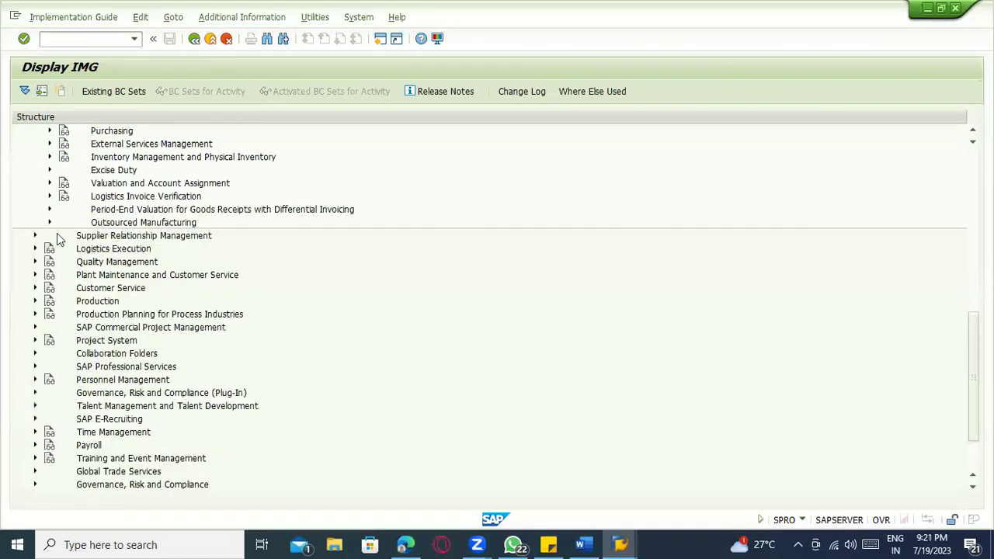
click(49, 157)
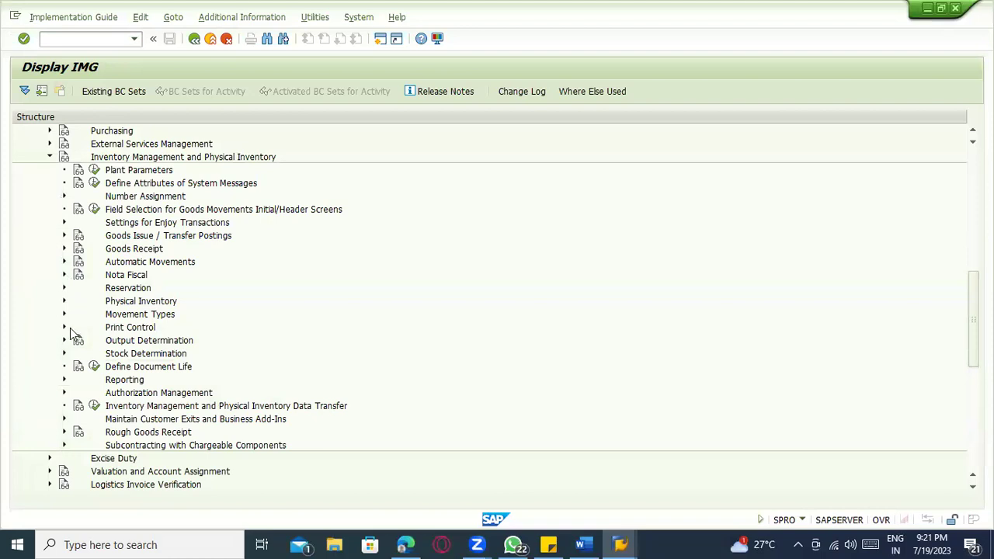
click(64, 301)
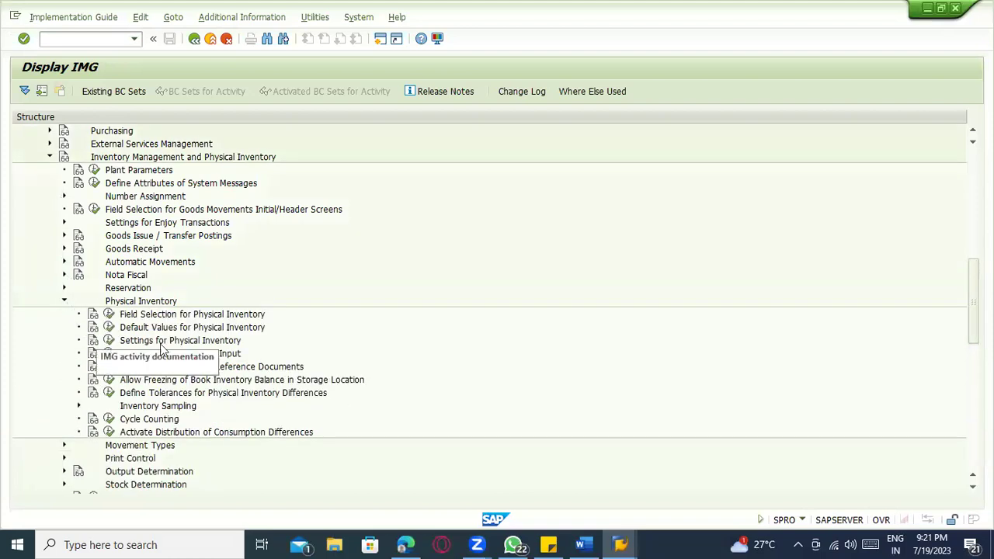
scroll(183, 360, down, 1)
scroll(184, 365, down, 2)
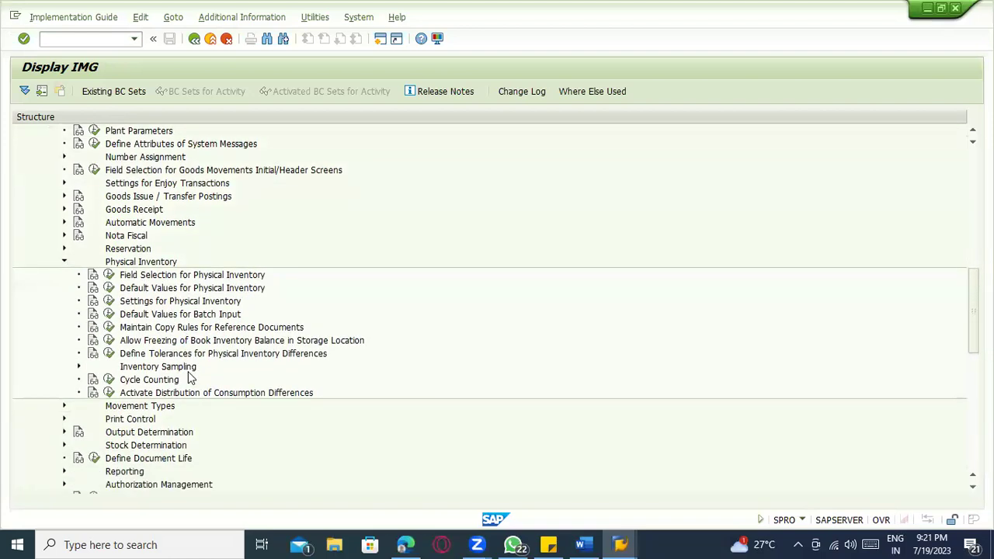
click(109, 379)
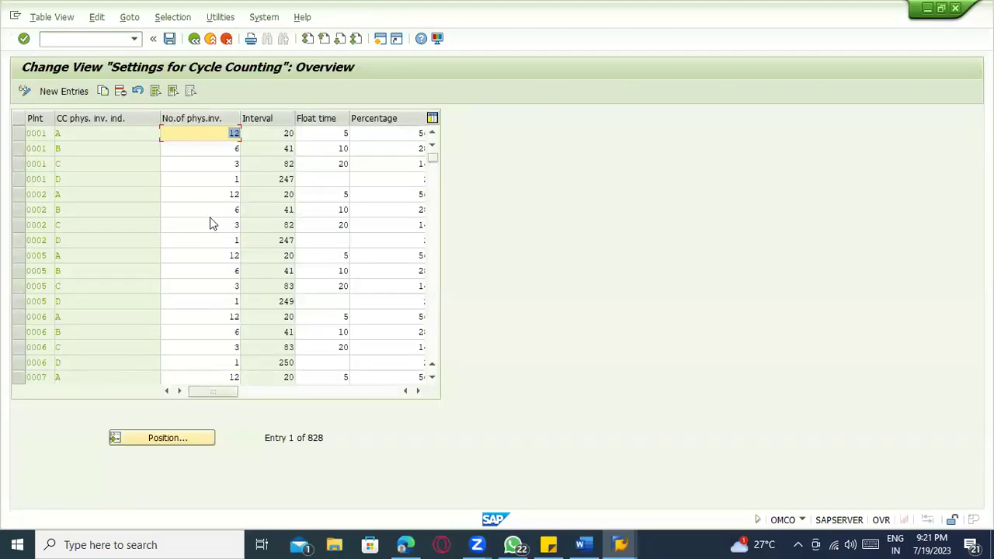
click(51, 17)
click(65, 118)
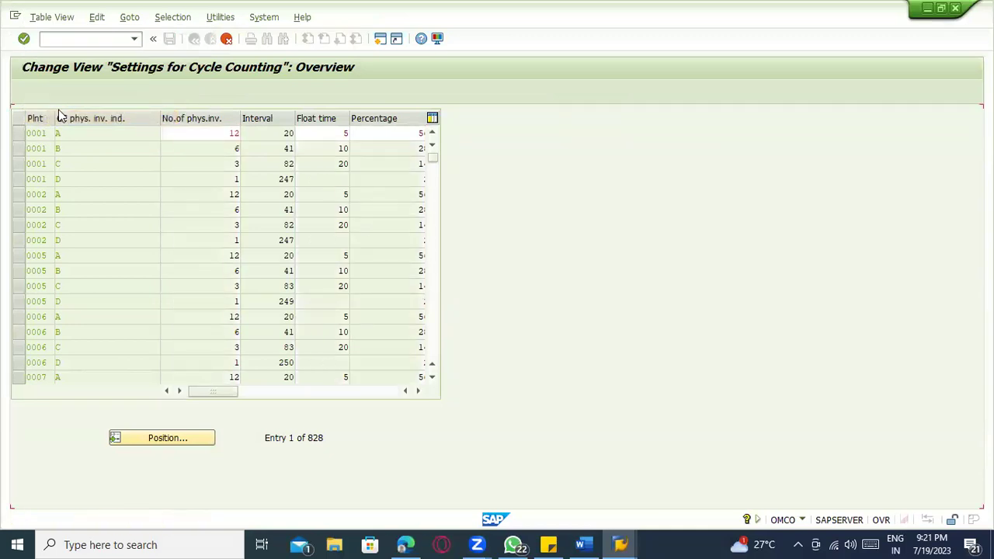
click(56, 17)
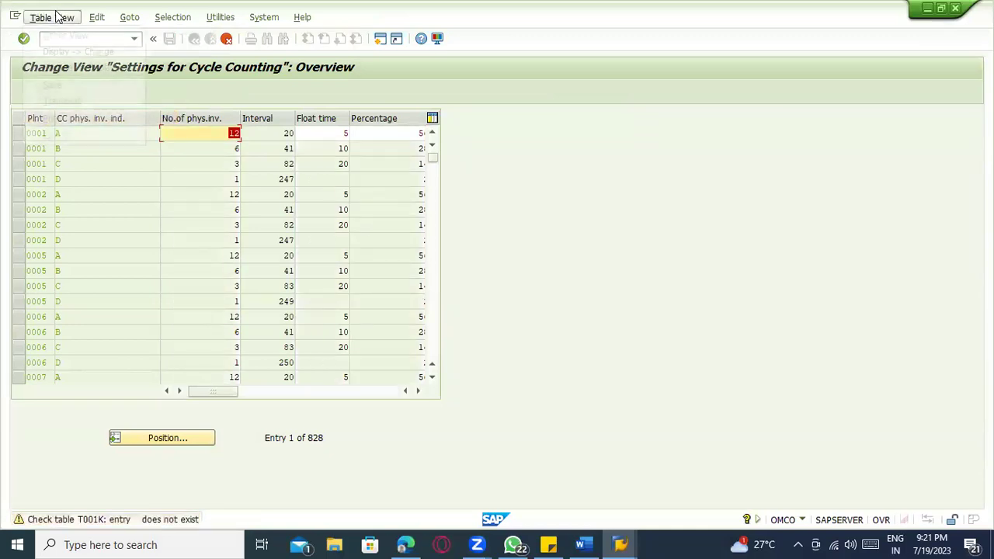
click(246, 205)
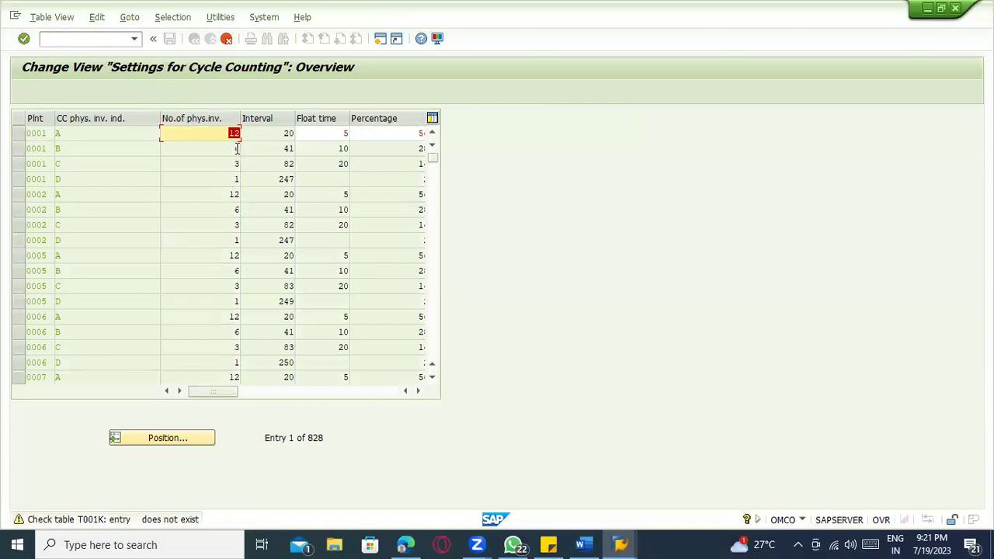
text(1)
key(Return)
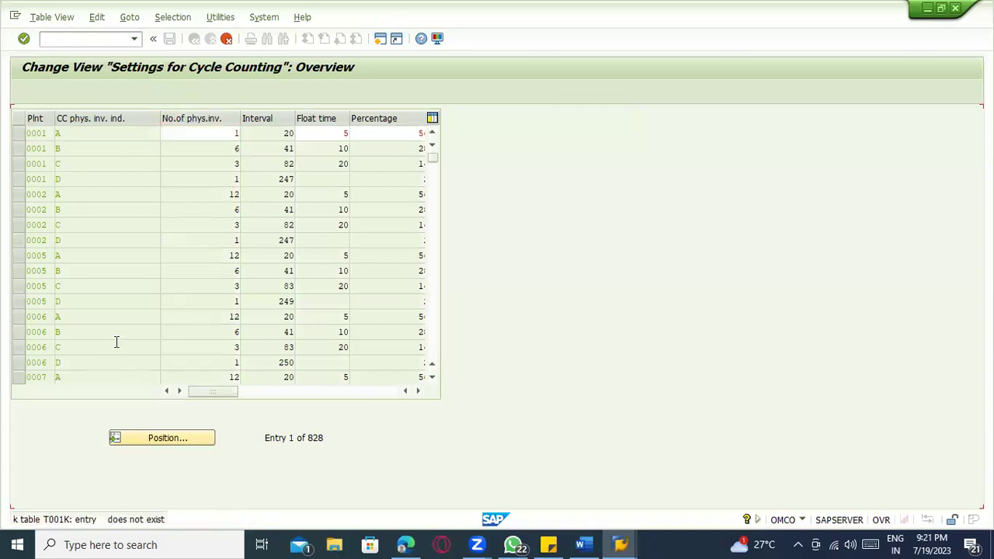
click(226, 40)
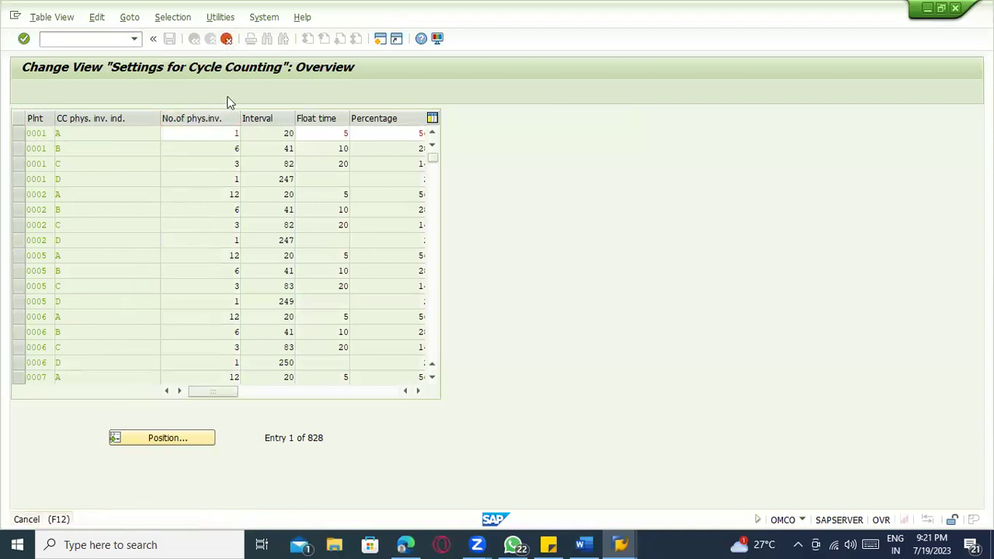
click(210, 274)
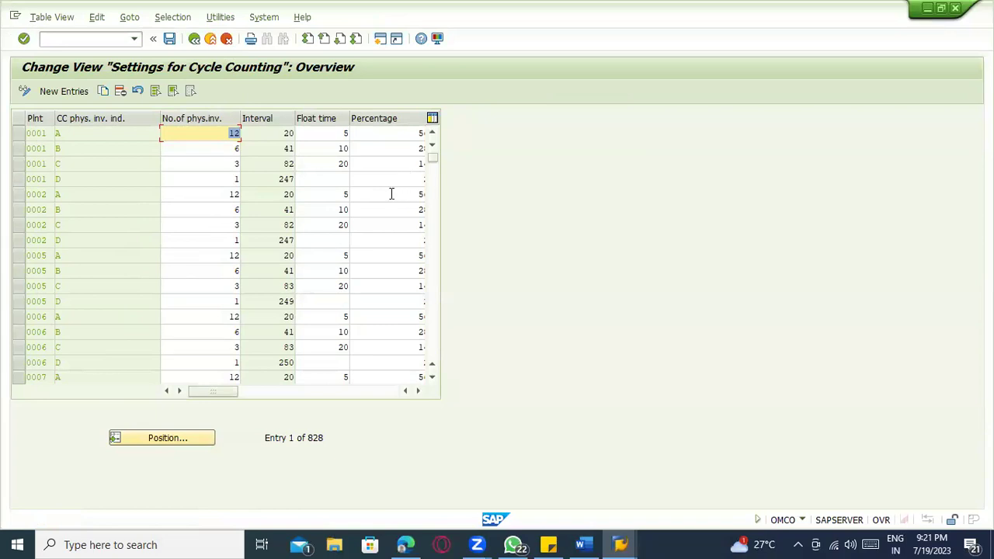
scroll(313, 198, down, 1)
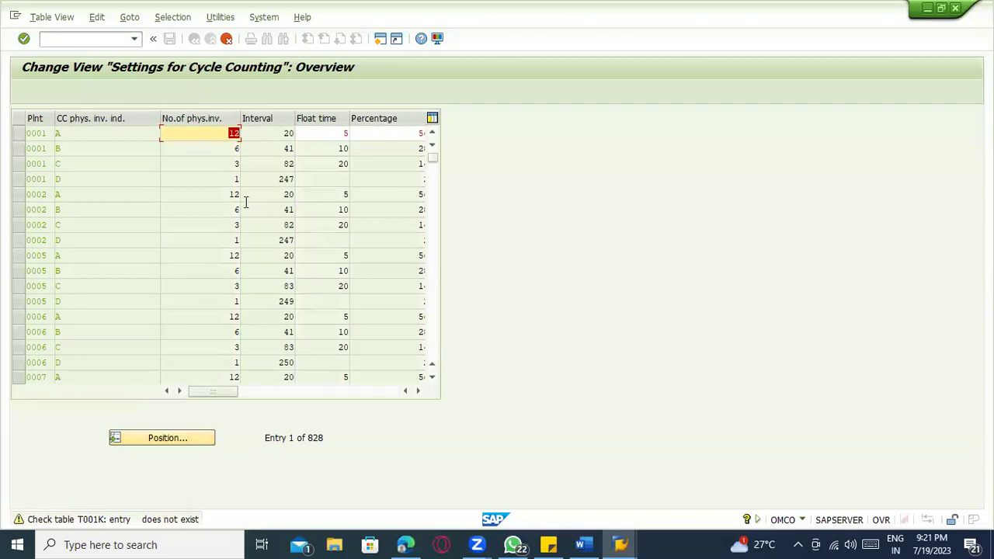
click(82, 42)
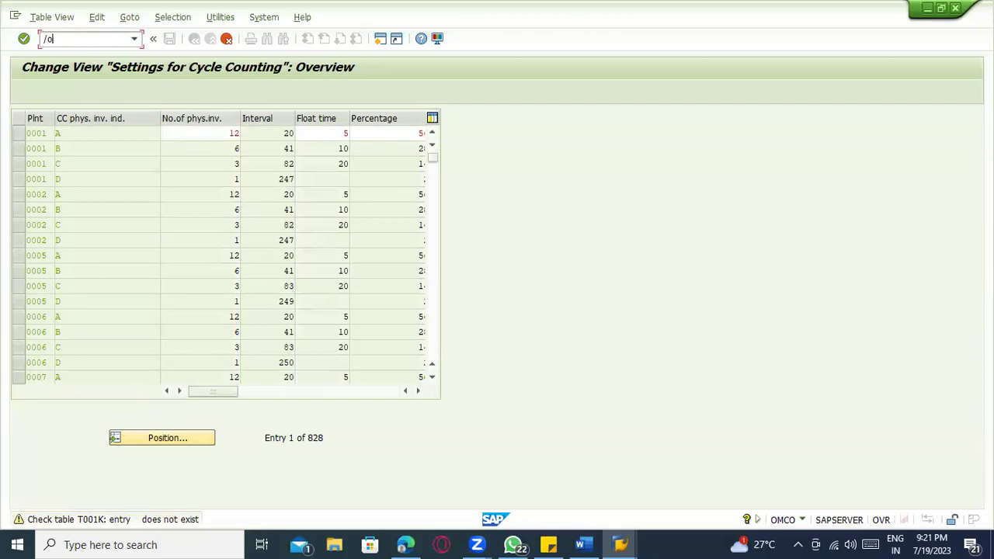
- In a new SE16N window, query table T001K for valuation area 0001
text(/ose16n)
key(Return)
text(t001l)
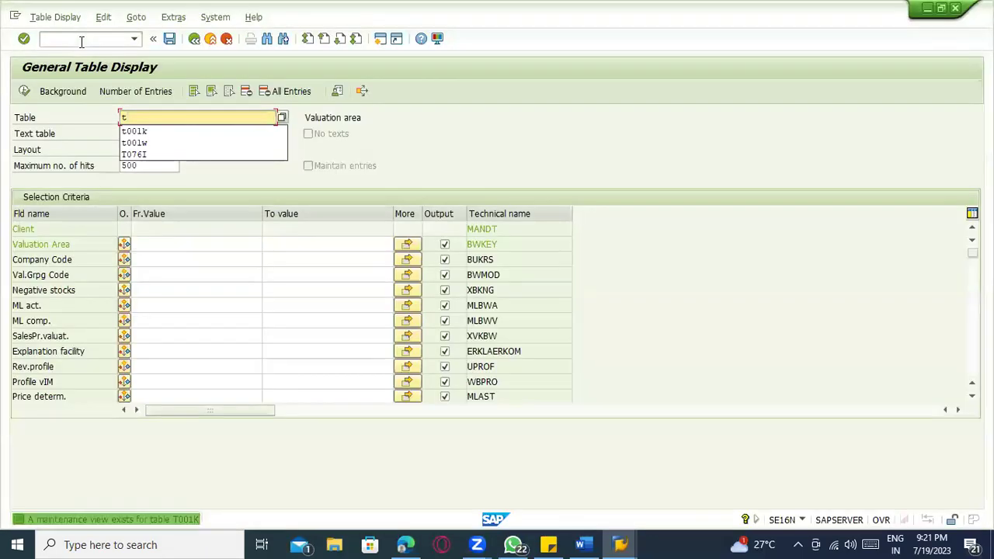
key(Return)
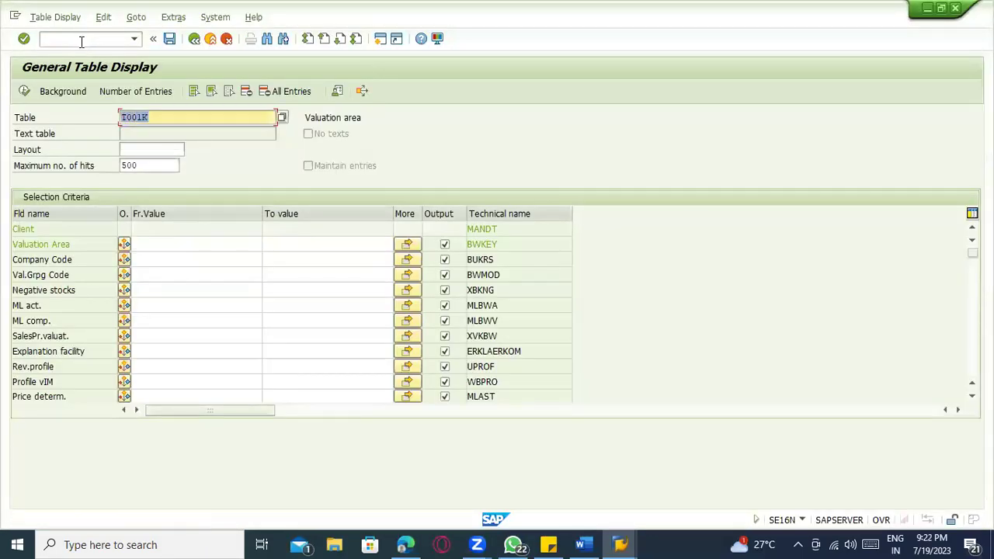
click(167, 244)
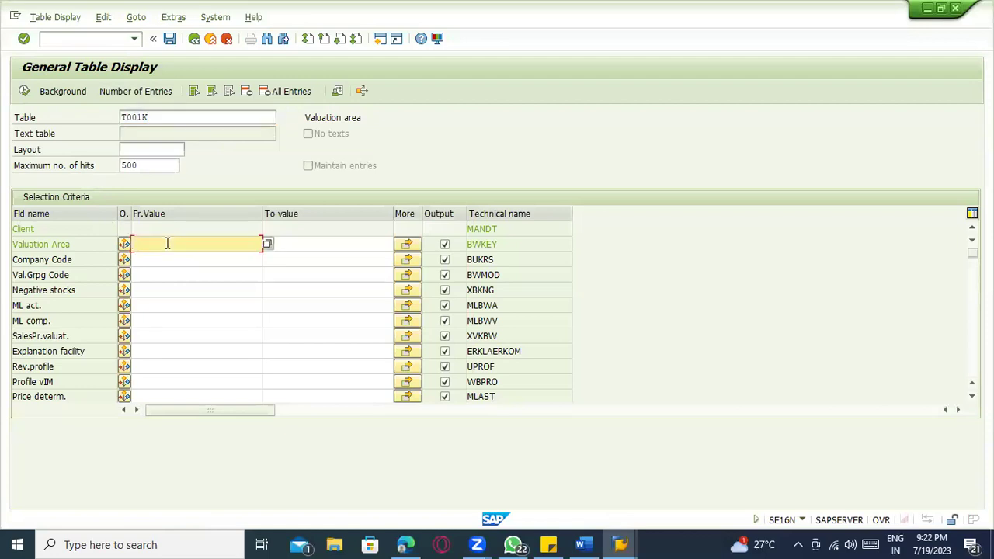
text(0001)
key(F8)
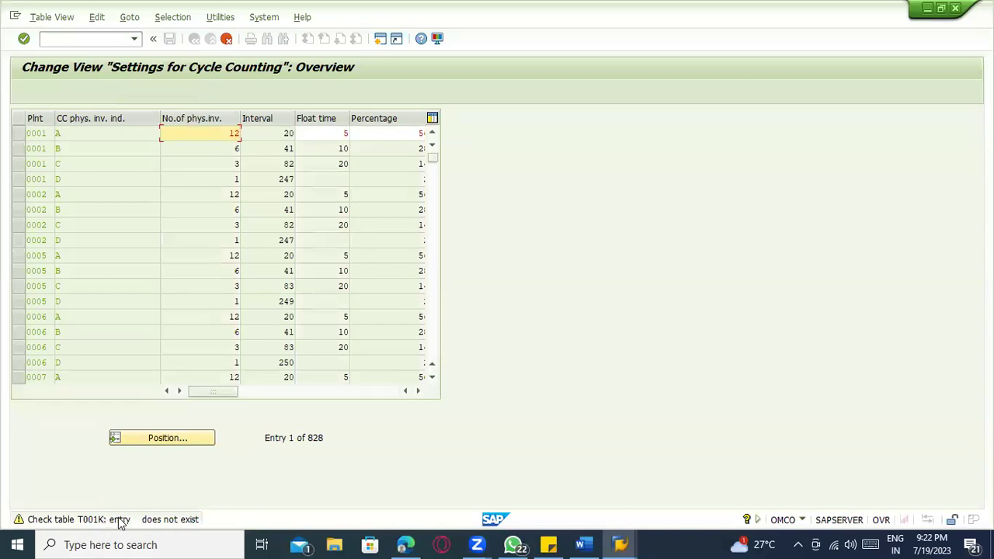
- Clear the valuation area filter to list all 342 T001K entries, then return to cycle counting
key(alt+Tab)
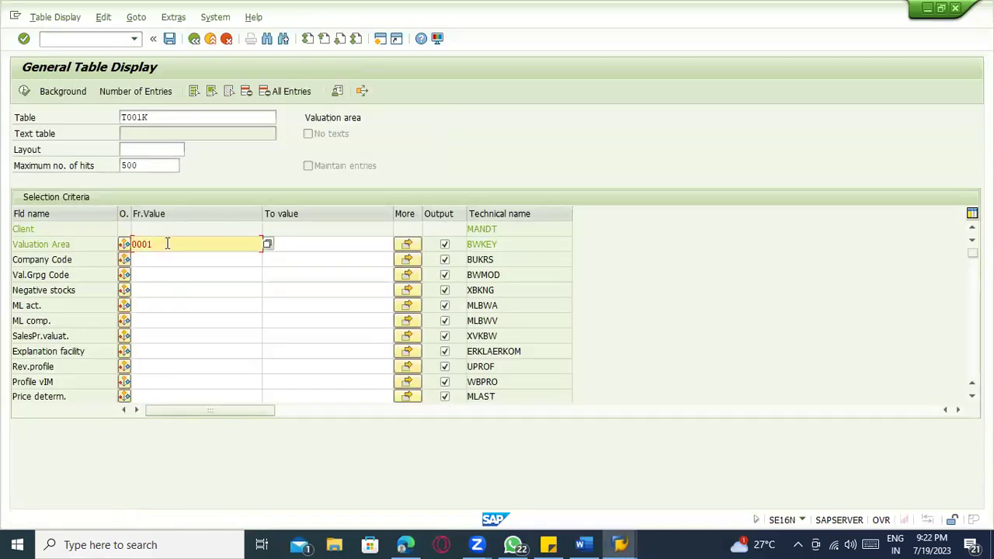
drag(110, 244, 102, 243)
key(BackSpace)
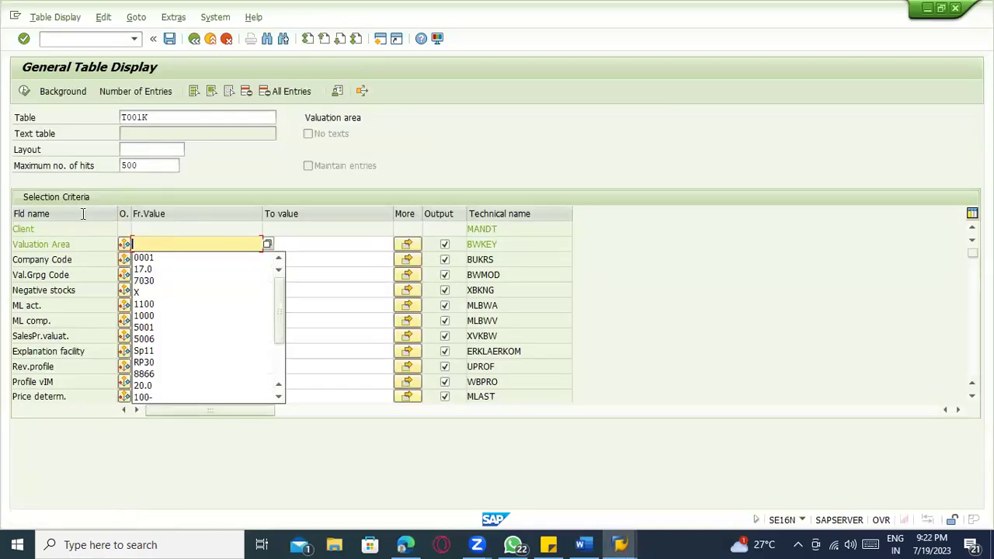
key(F8)
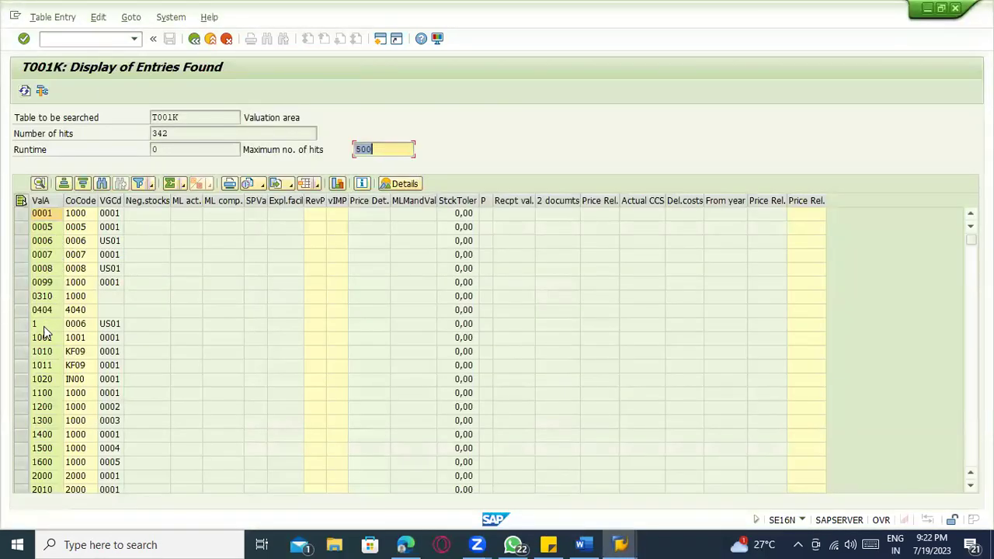
key(alt+Tab)
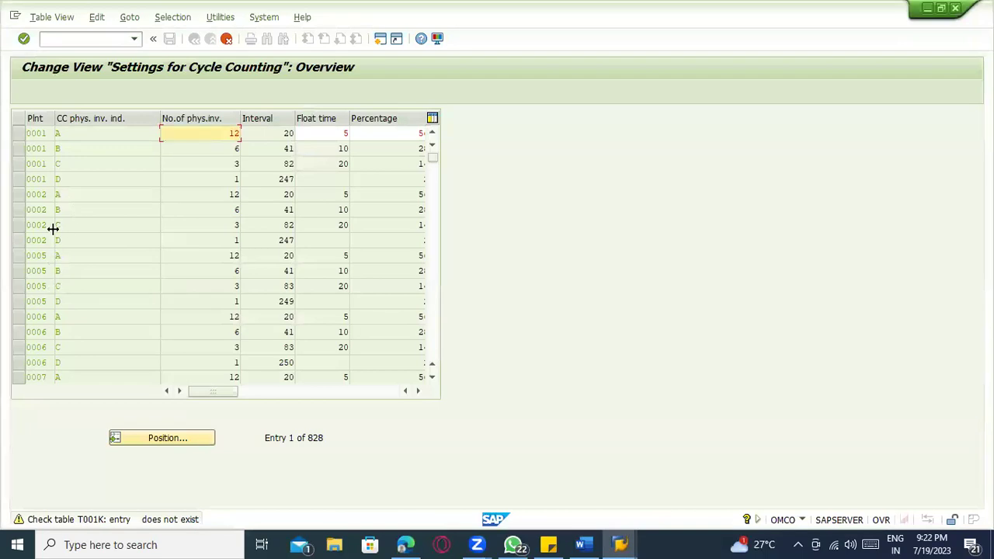
- In the SPRO session, run Define, copy, delete, check plant under Enterprise Structure > Definition > Logistics - General
key(alt+Tab)
key(alt+Tab)
click(39, 194)
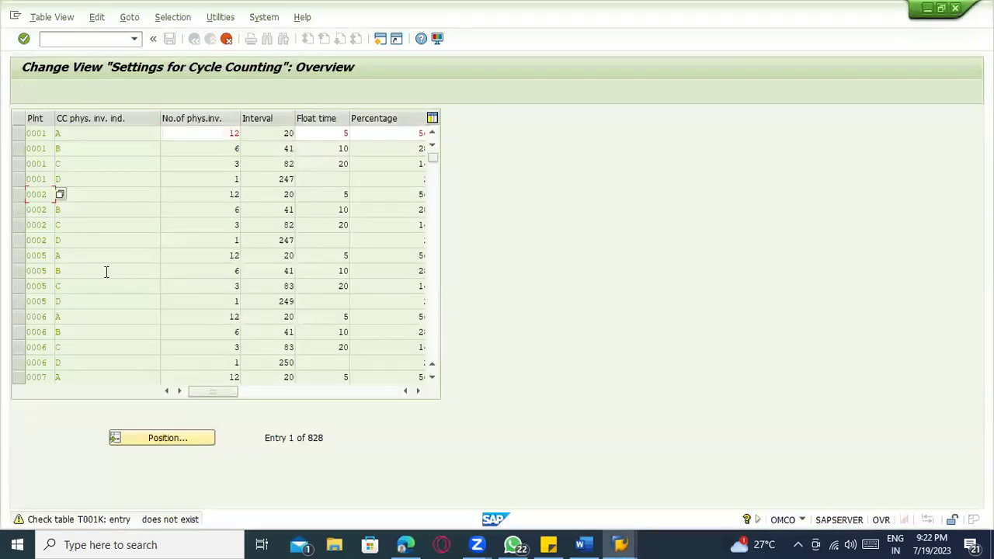
key(alt+Tab)
key(alt+Tab)
key(alt+Tab)
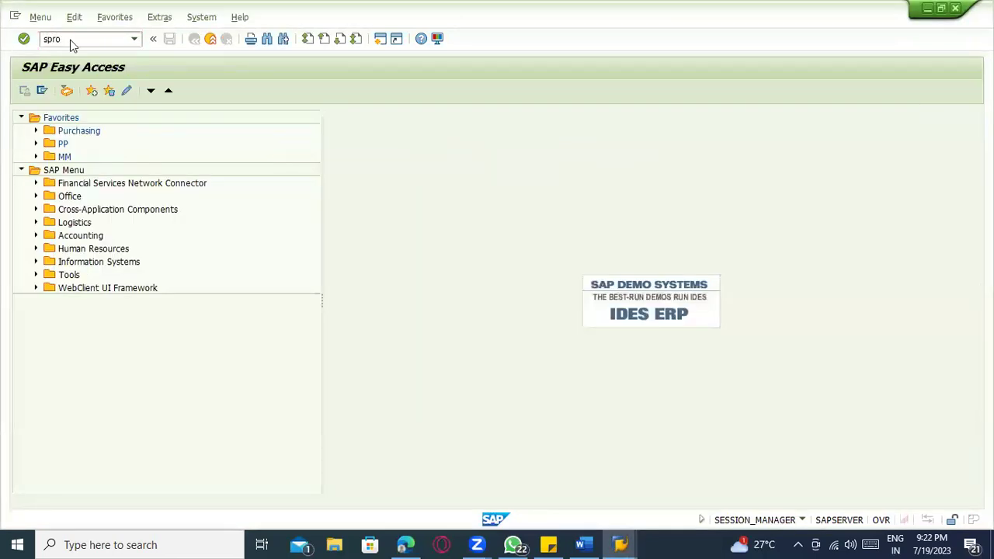
key(alt+Tab)
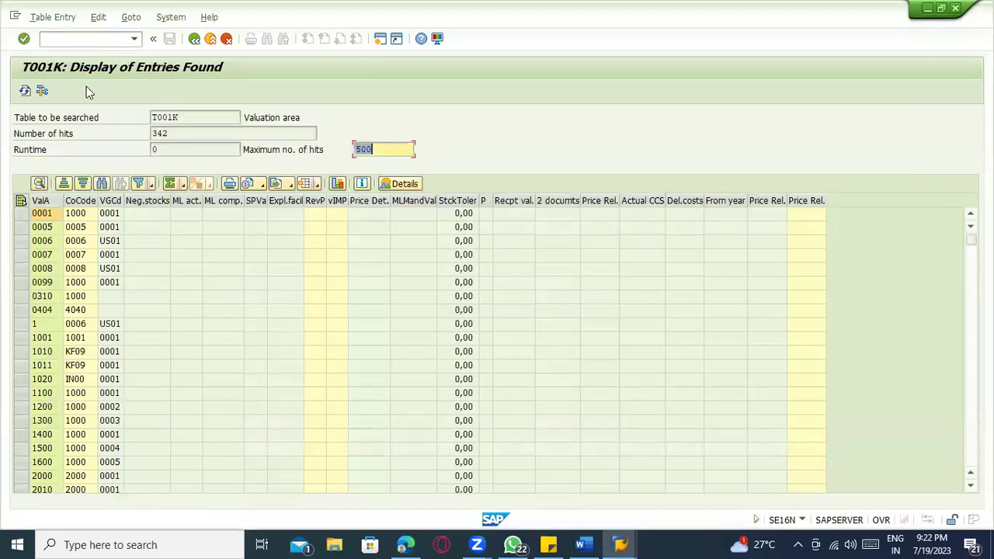
key(alt+Tab)
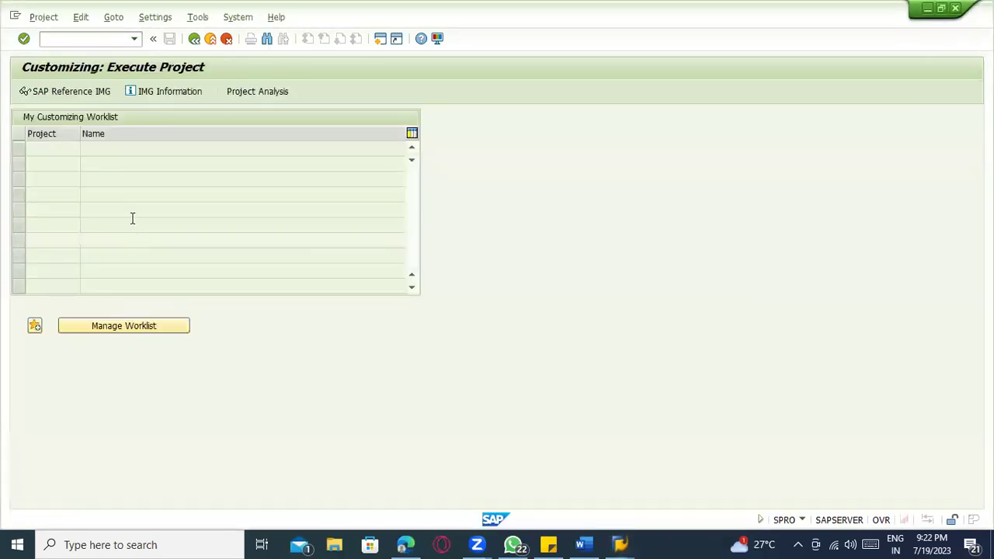
click(74, 93)
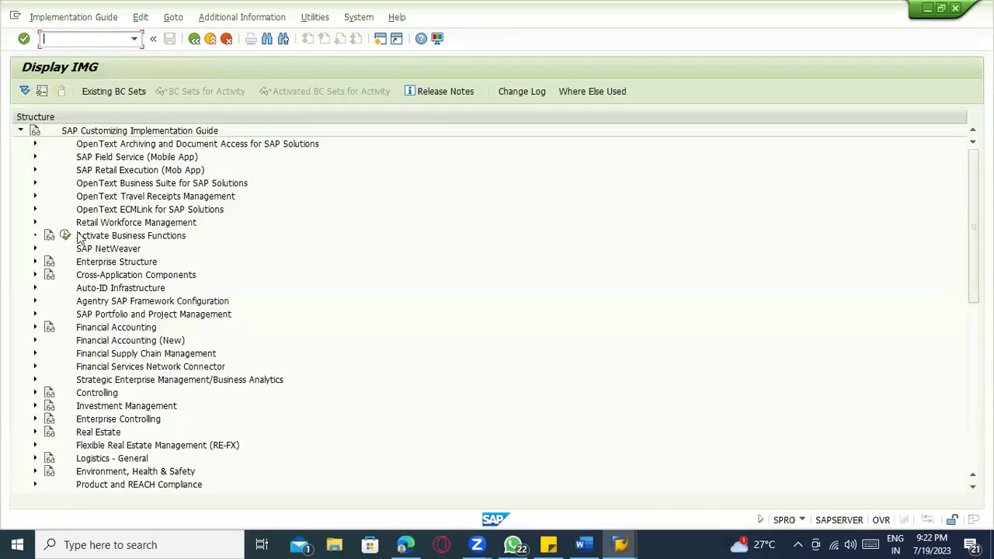
click(34, 262)
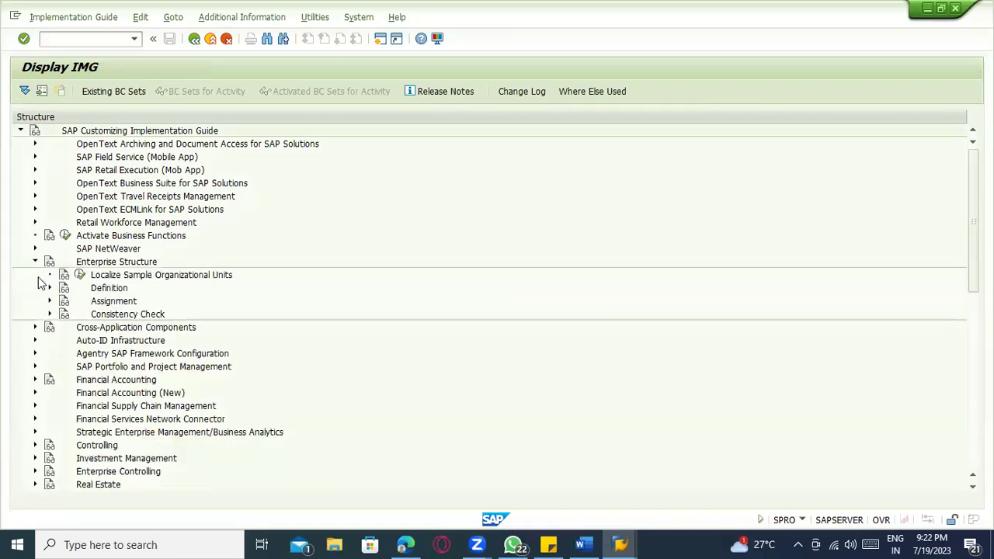
click(50, 287)
click(64, 326)
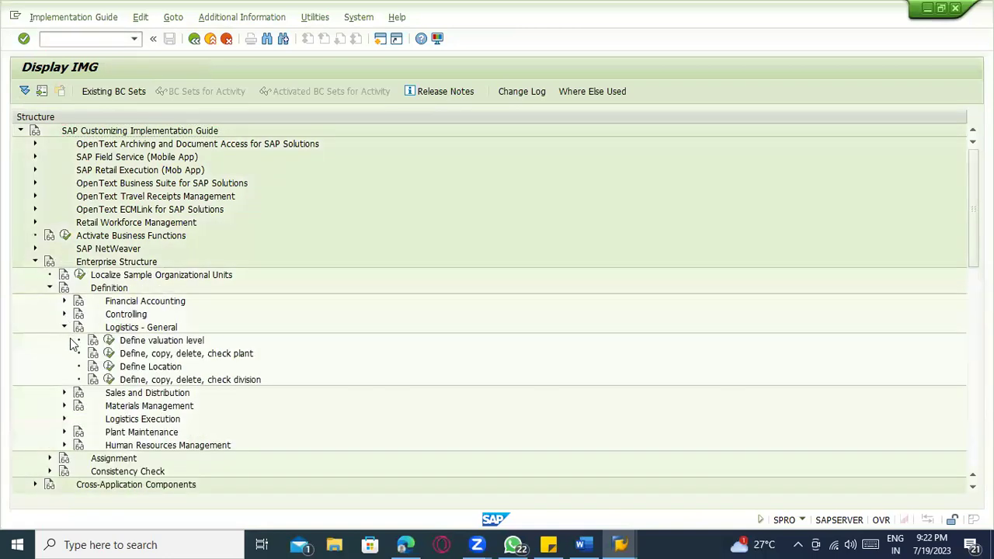
click(108, 354)
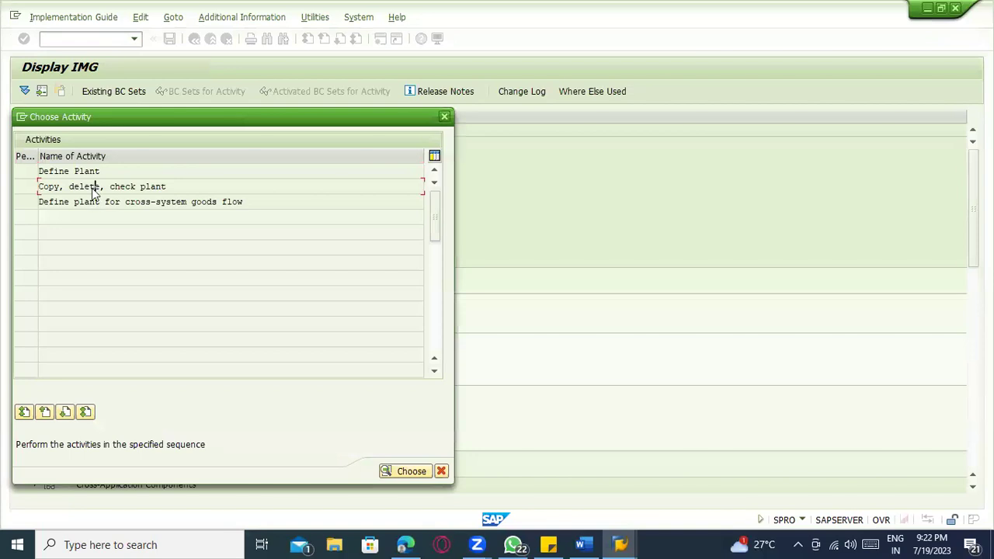
- Copy plant 0001 to plant 0002, confirming completion of the existing plant 0002
double_click(92, 191)
click(42, 92)
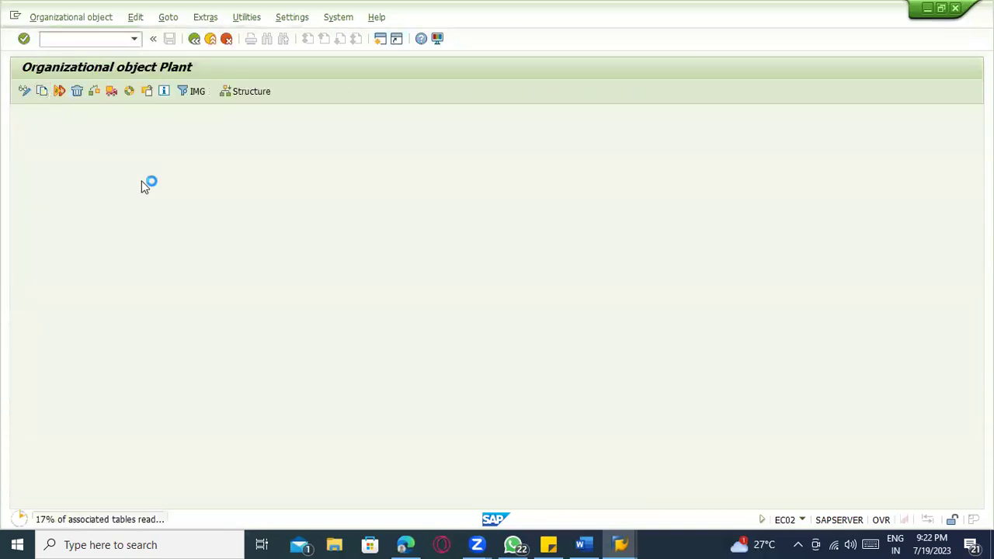
click(155, 217)
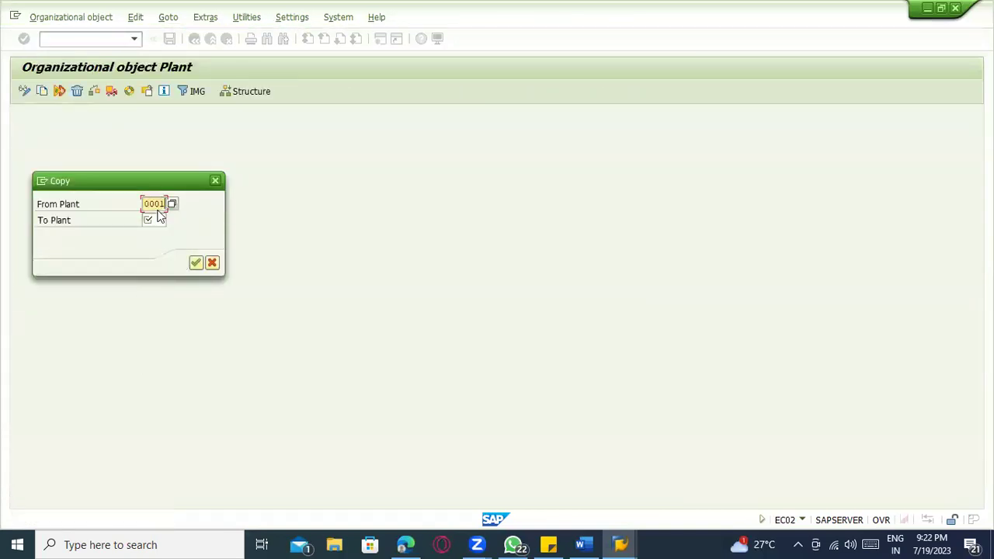
click(157, 220)
text(00)
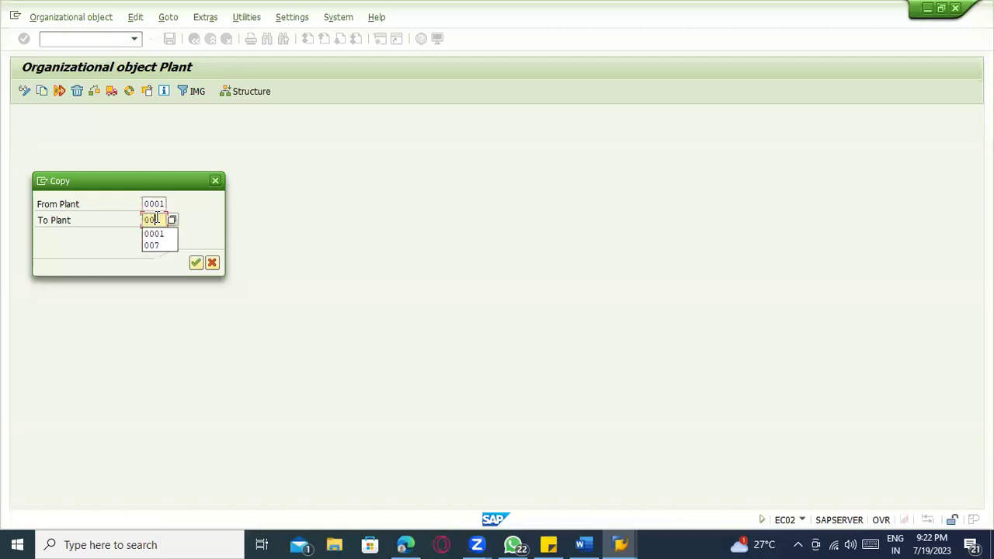
text(02)
key(Return)
key(Left)
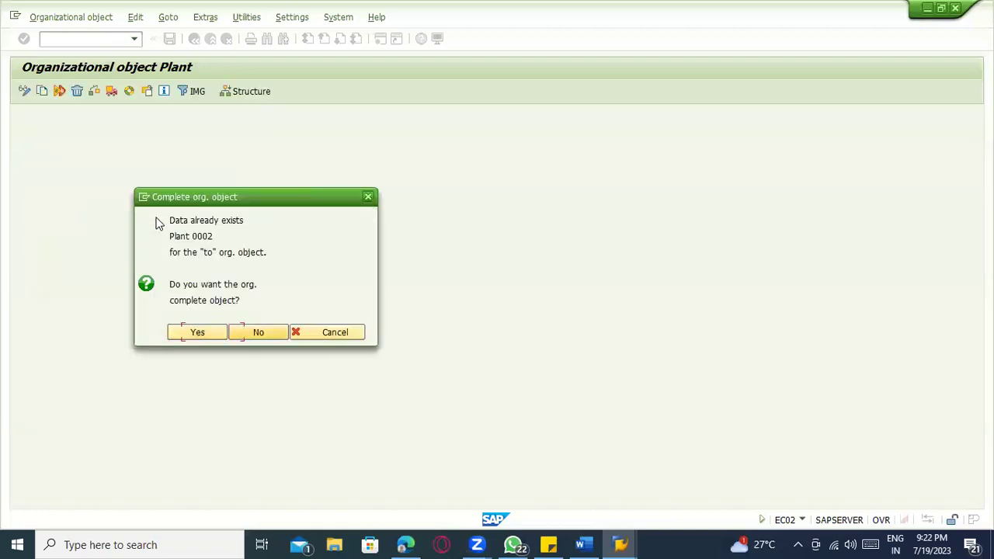
key(Return)
key(Return)
- Record the copy and its number range intervals in the customizing request
key(Left)
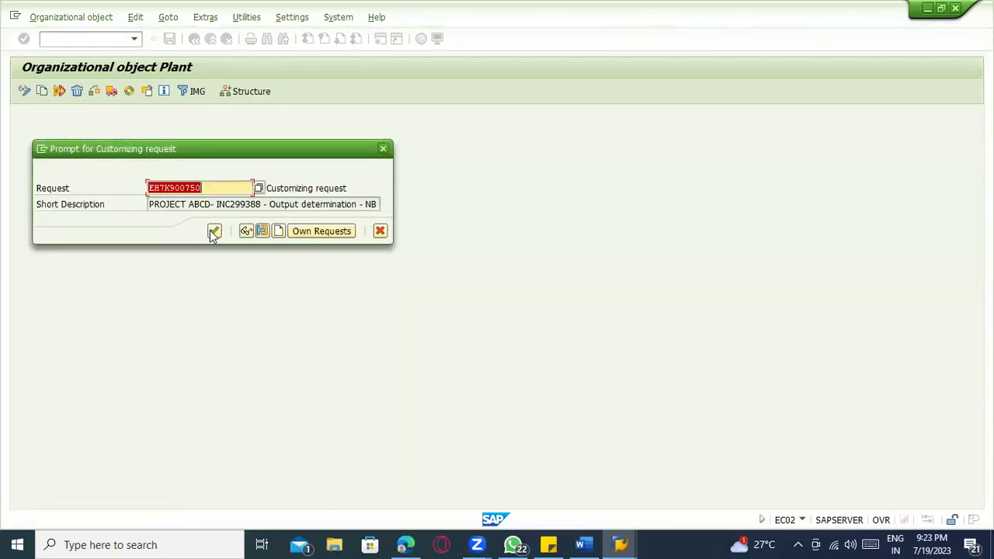
click(214, 232)
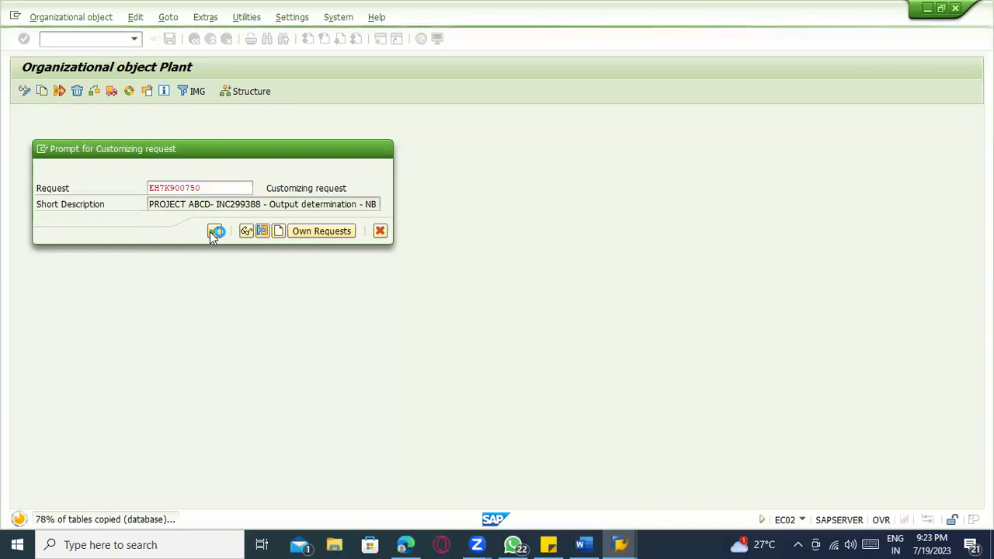
click(197, 299)
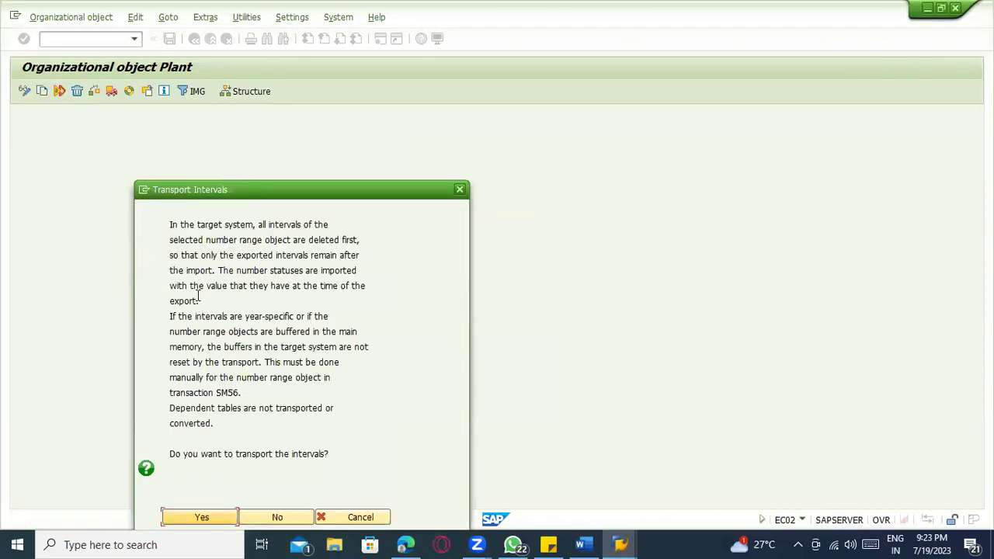
click(186, 517)
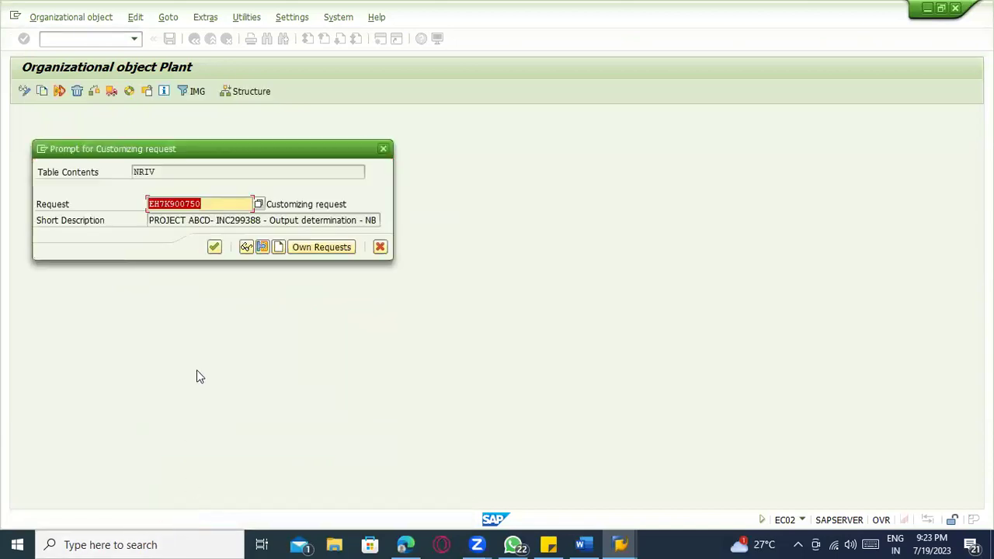
click(210, 246)
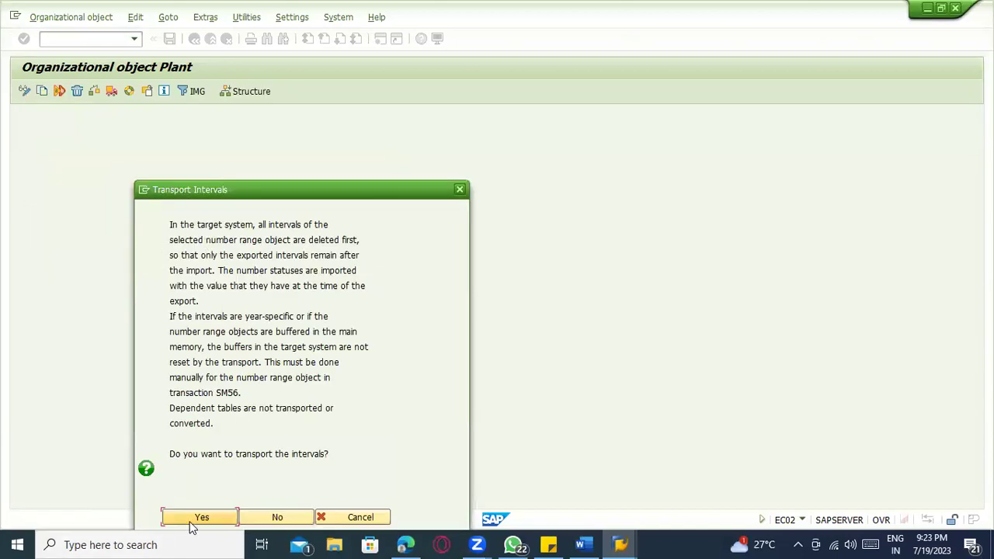
click(194, 519)
click(214, 247)
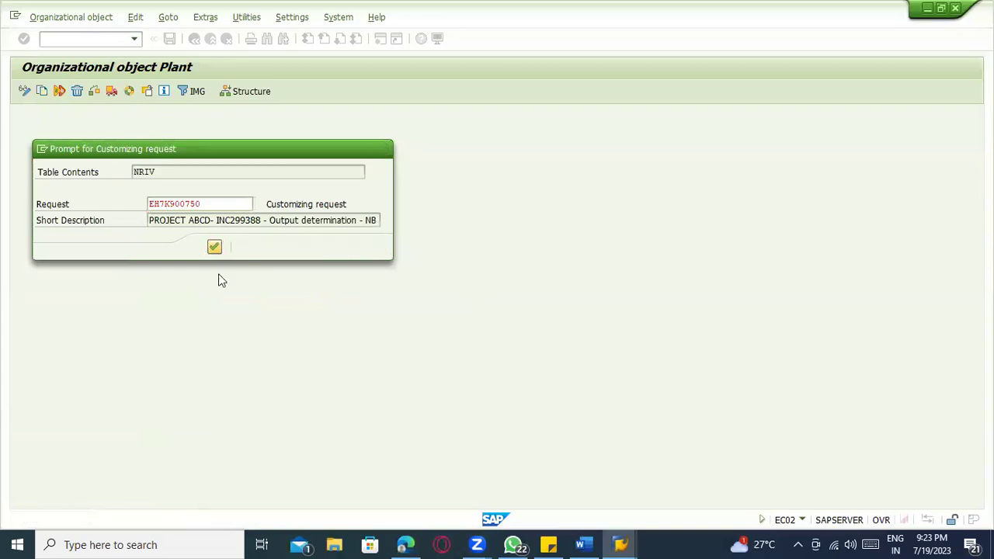
click(347, 407)
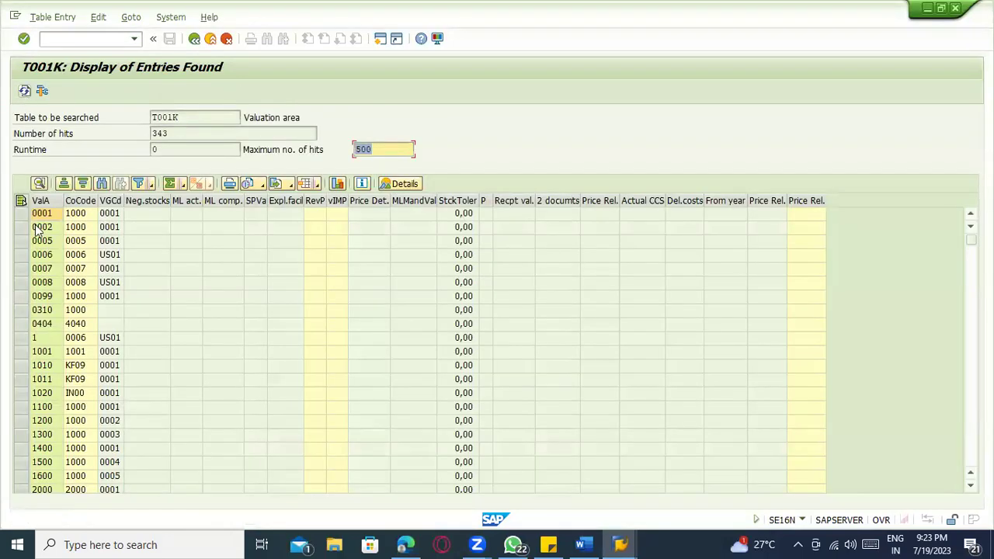
- Check the new 0002 valuation area entry, then reload the cycle counting settings
click(54, 227)
key(alt+Tab)
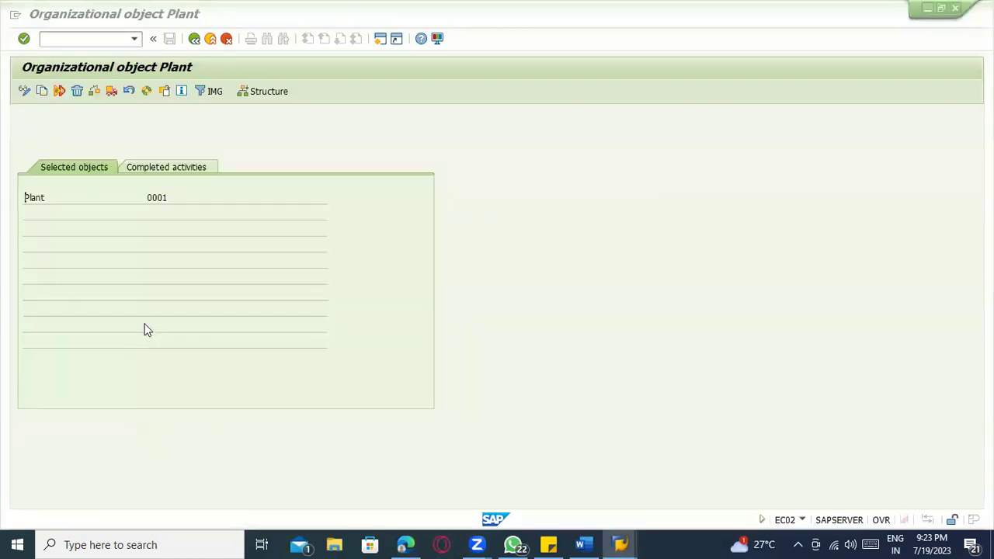
click(60, 38)
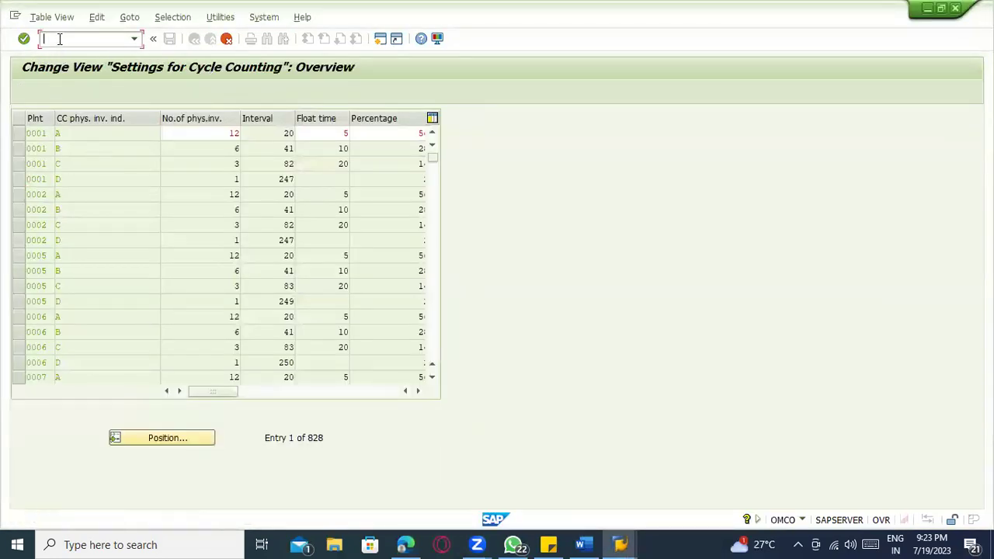
text(/nomc)
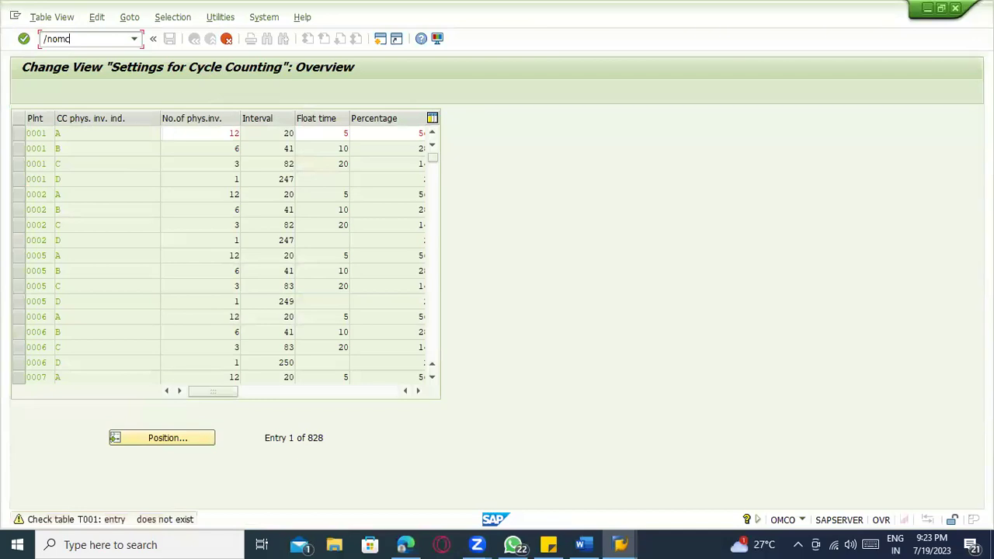
key(Return)
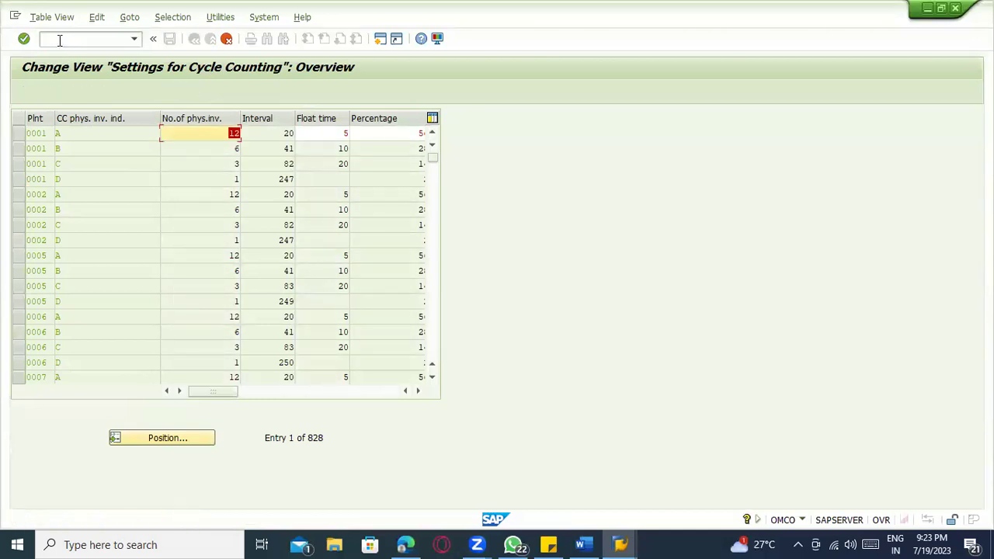
key(Return)
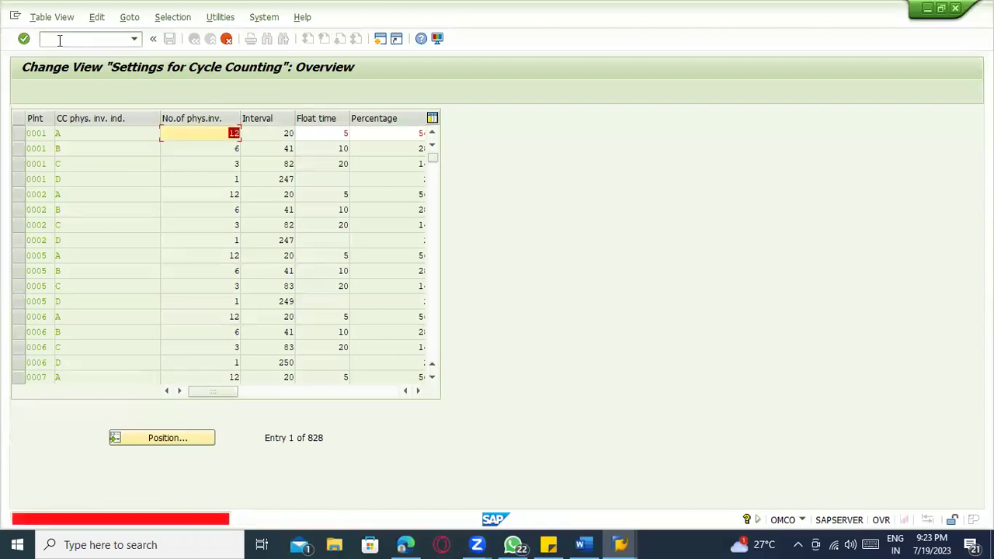
- Inspect plant 0001's cycle counting indicator rows A and B
click(78, 146)
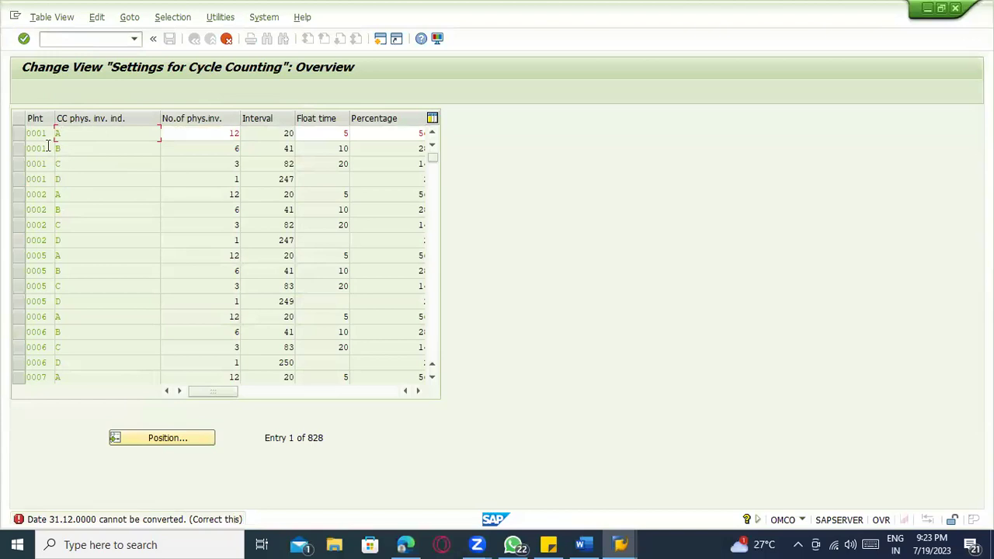
click(40, 164)
click(82, 138)
click(85, 147)
click(102, 132)
click(69, 149)
- Open material 100-100 in MM02 with General Plant Data / Storage views for plant 1100, storage location 0001
text(/omm02)
key(Return)
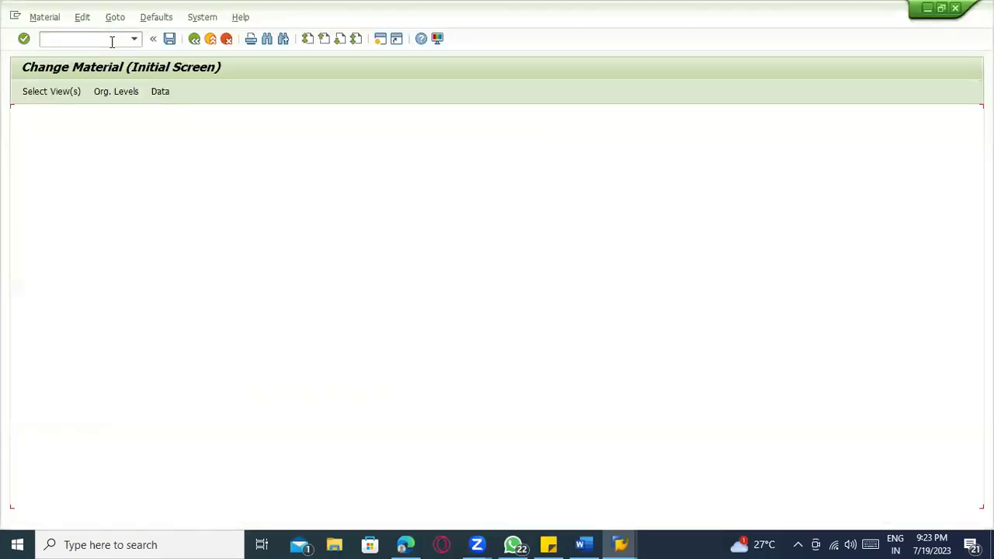
text(100-10)
key(Return)
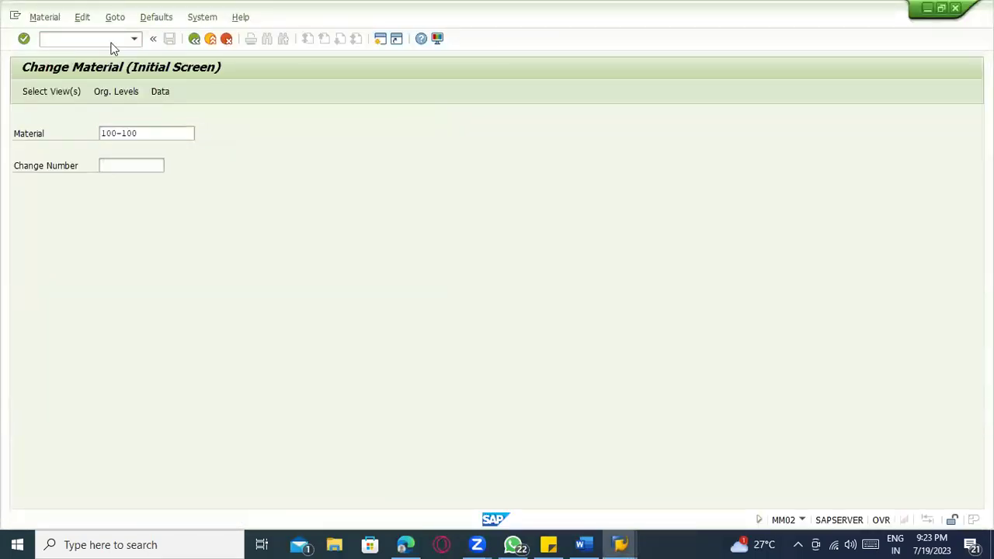
scroll(218, 348, down, 2)
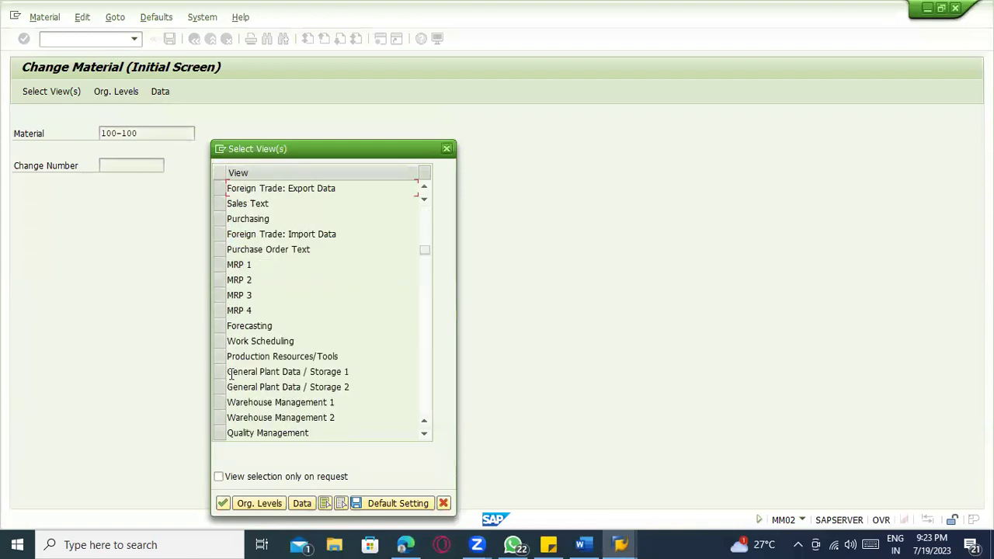
click(219, 373)
click(221, 387)
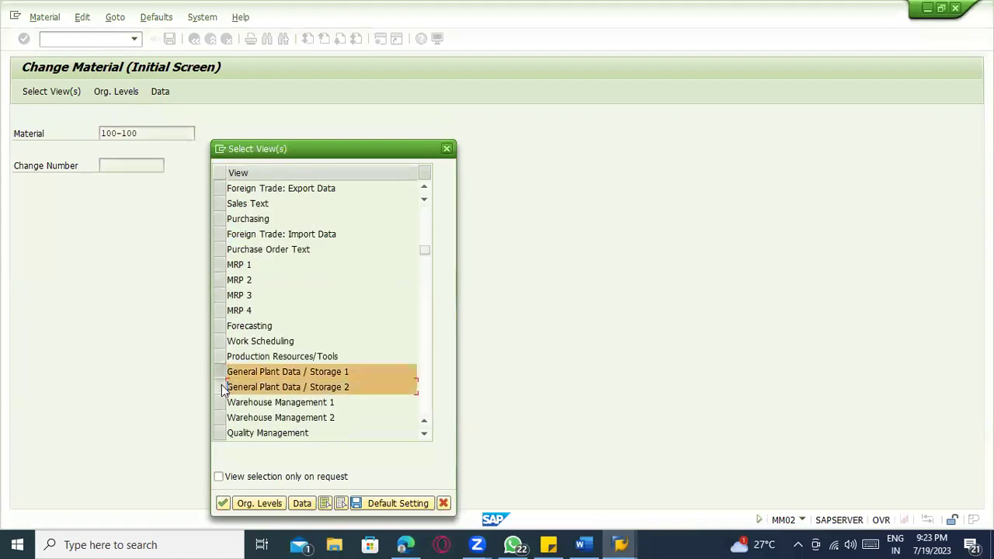
key(Return)
text(11000001)
key(Return)
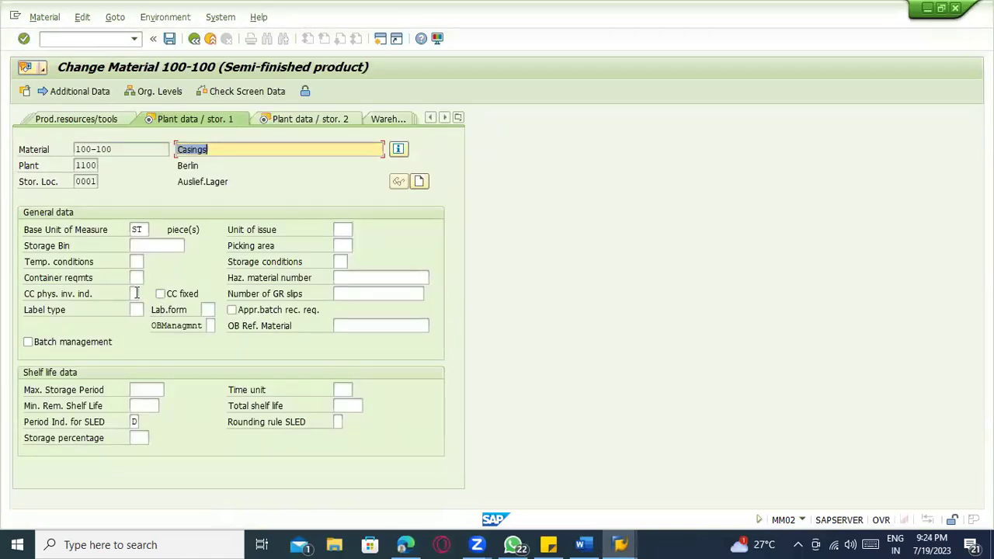
- Review the cycle counting indicator options A–D, closing the list without choosing
click(136, 296)
click(146, 296)
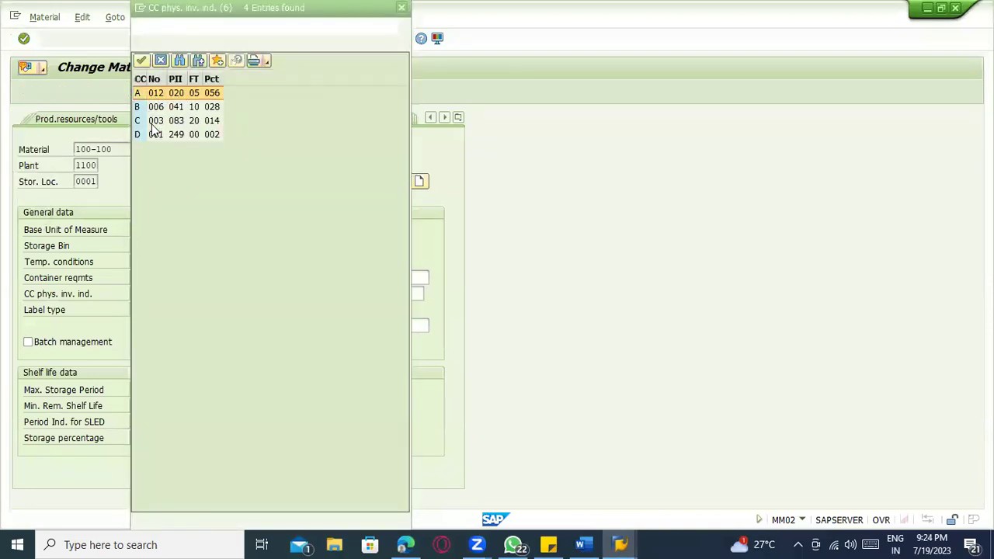
click(153, 134)
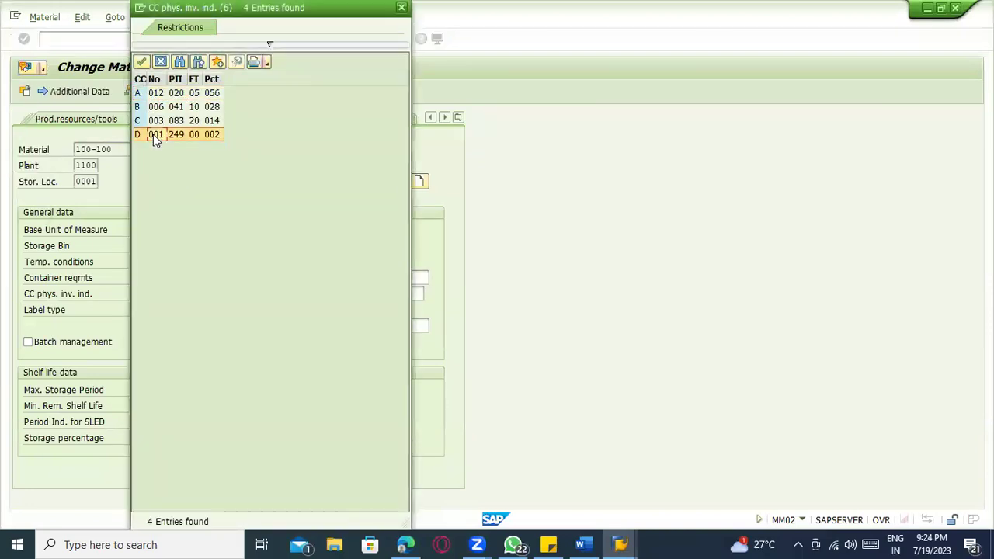
click(401, 7)
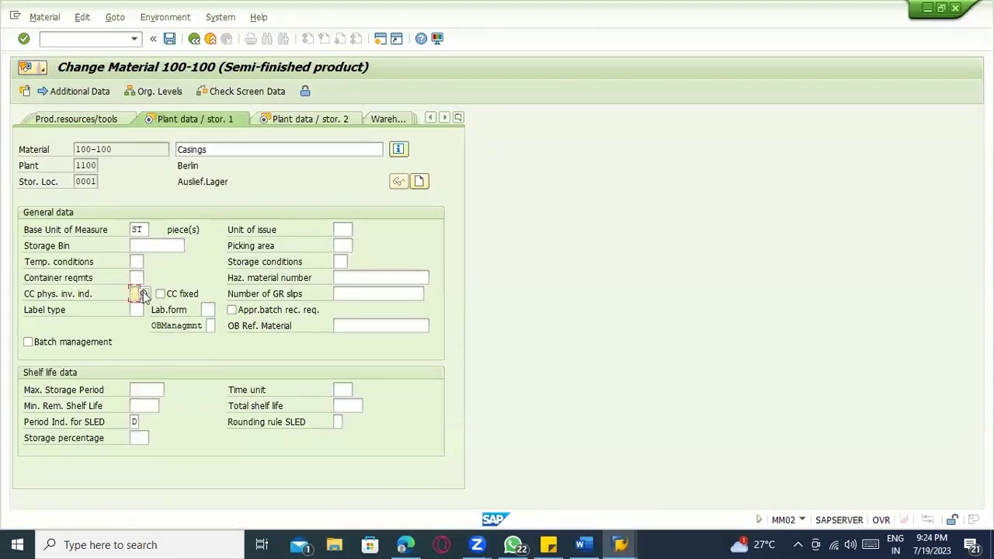
- Reopen and close the cycle counting indicator list, then leave Change Material via a /n transaction
click(141, 293)
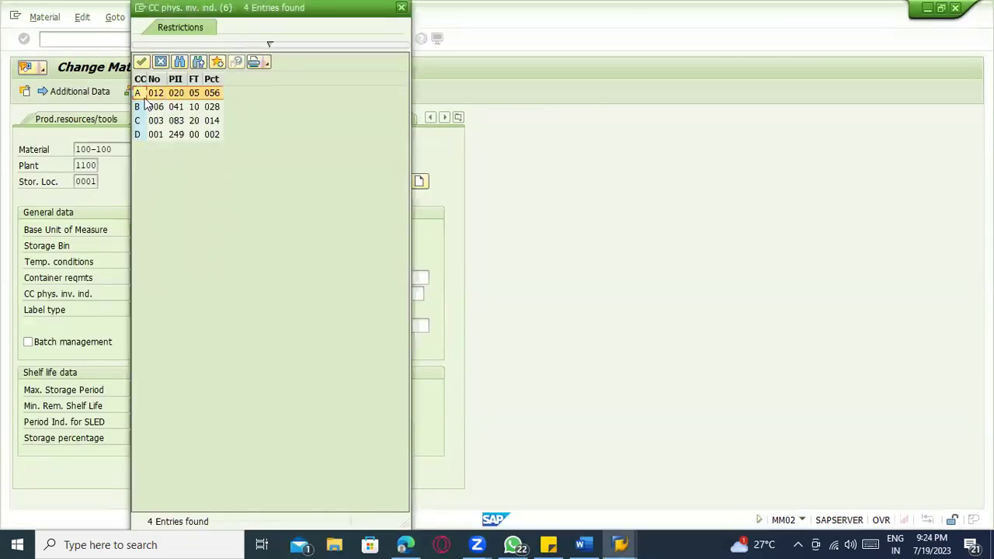
double_click(142, 92)
click(102, 39)
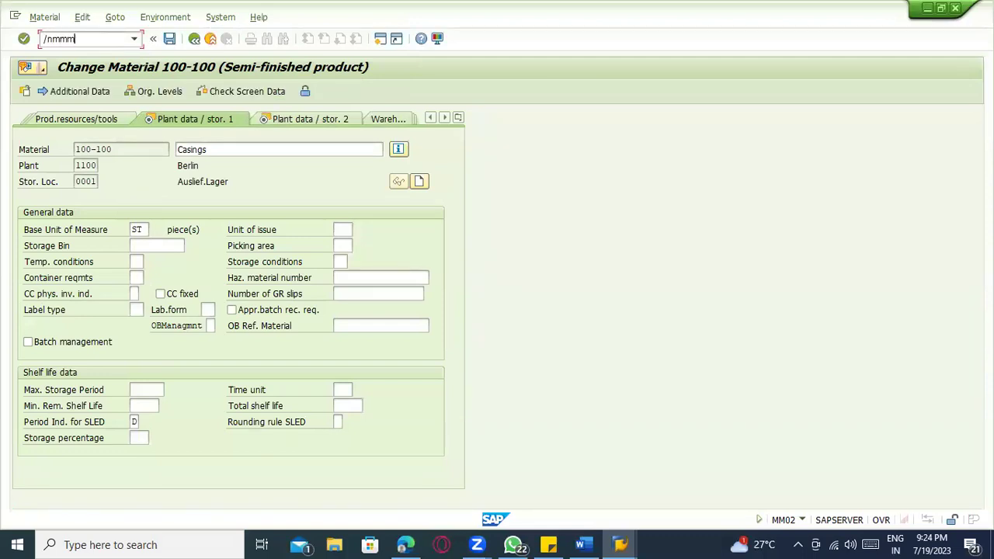
key(Return)
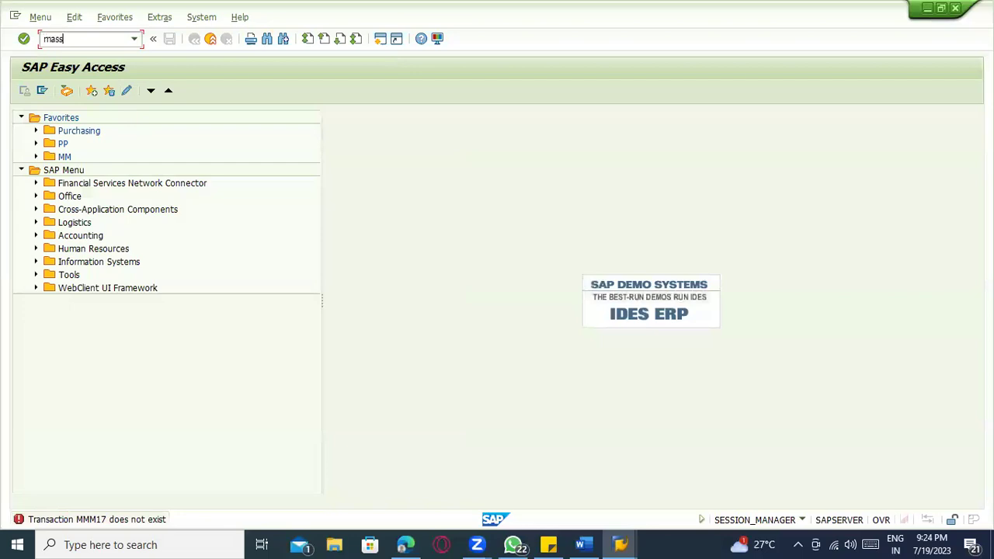
- Start MASS for object type BUS1001 (Materials) and show its maintainable fields list
key(Return)
key(space)
click(114, 163)
click(25, 92)
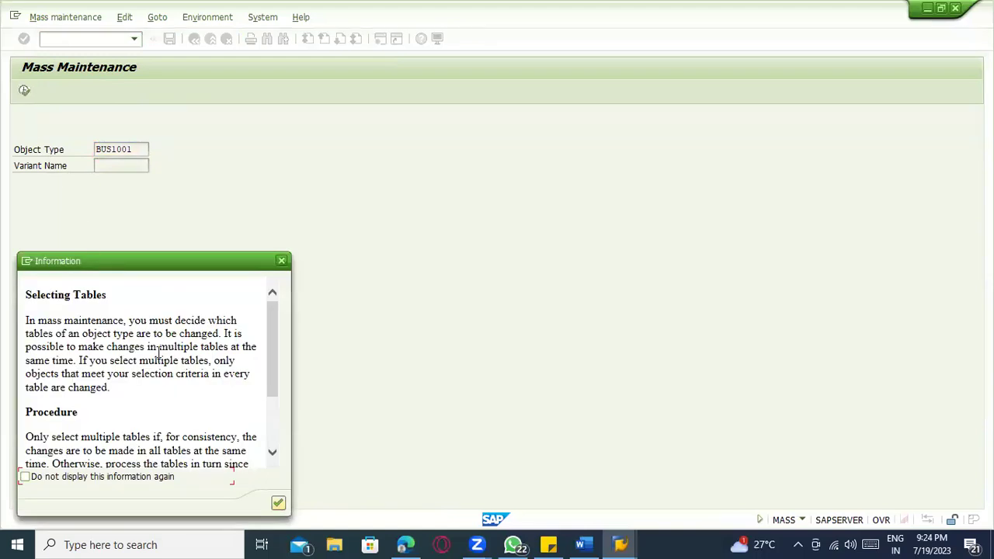
key(Return)
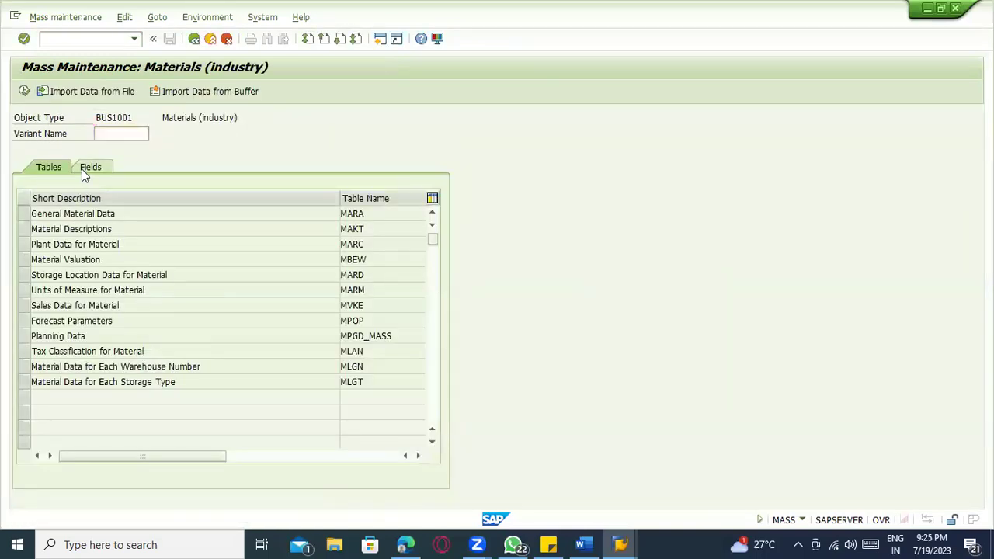
click(85, 172)
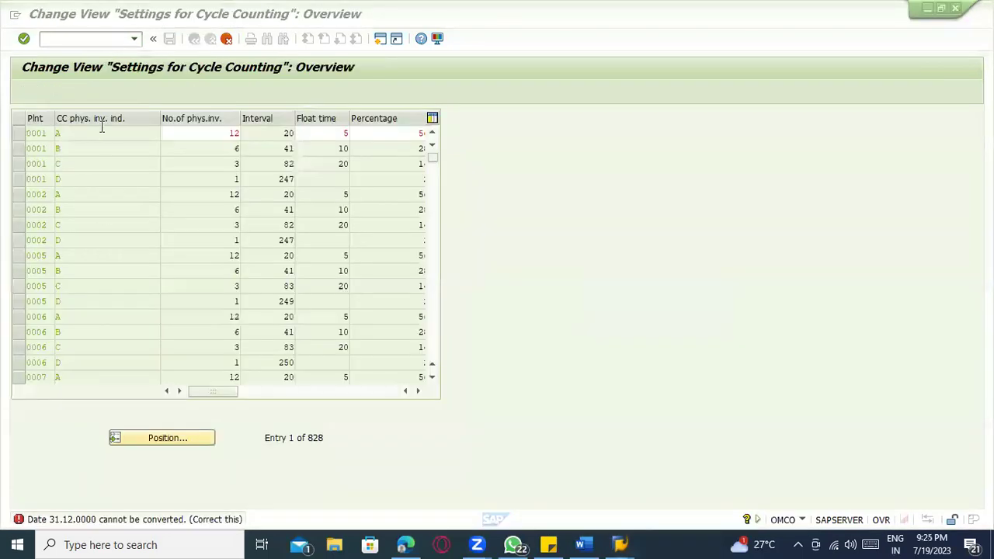
- Start a field search in mass maintenance, then run MM03 in the other window
key(alt+Tab)
key(Tab)
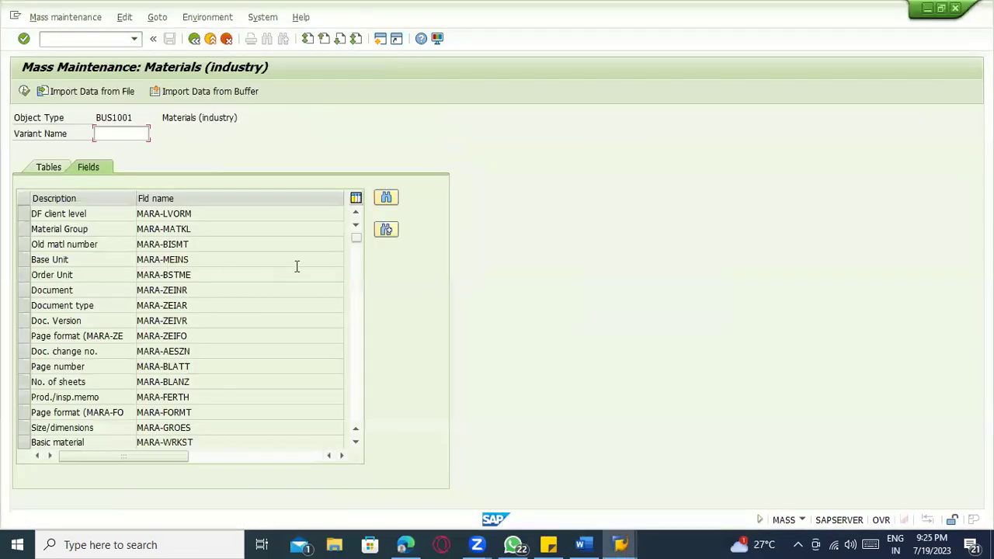
click(386, 195)
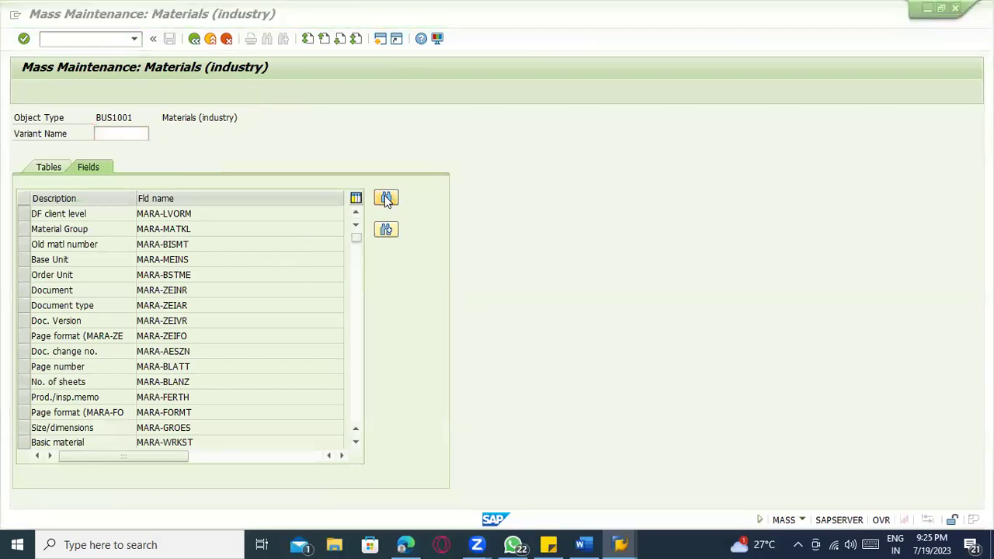
key(alt+Tab)
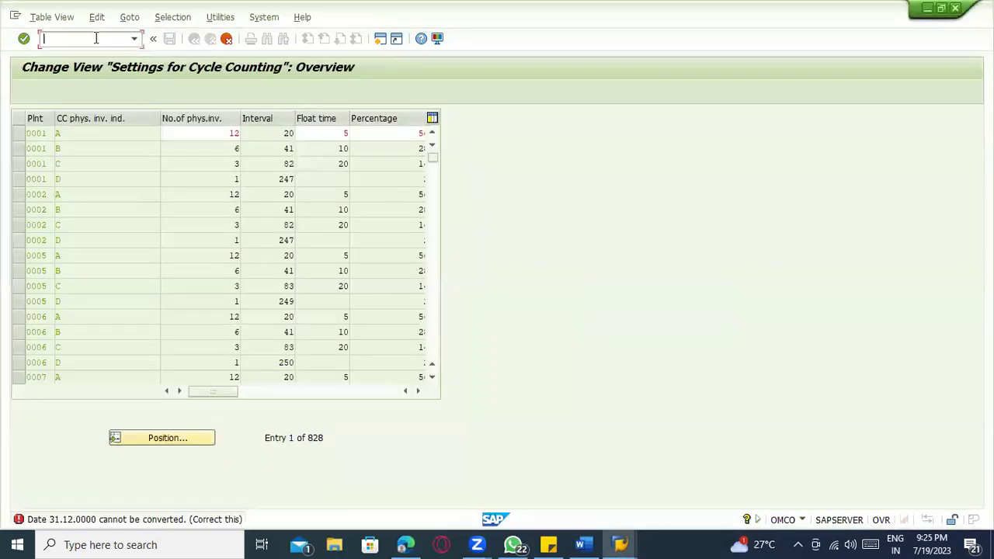
key(Return)
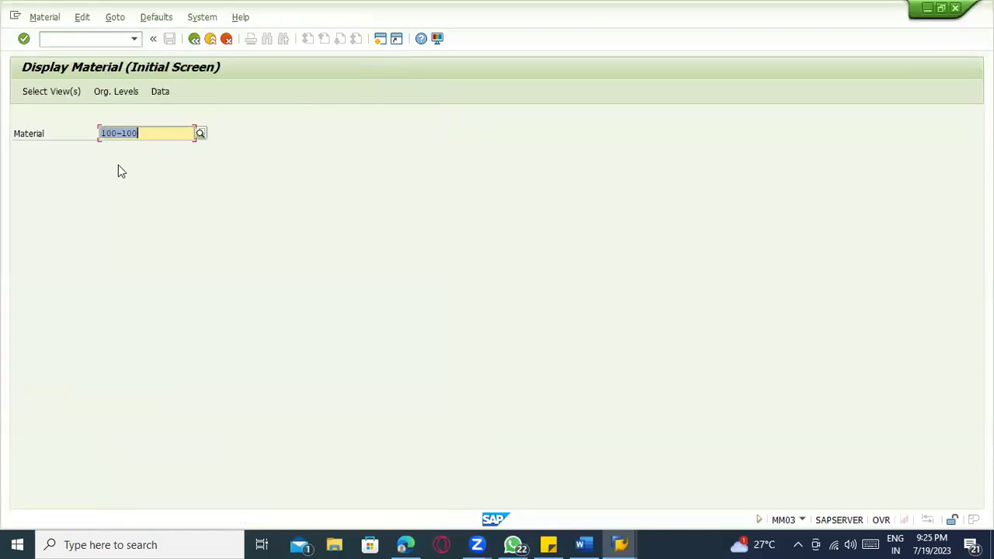
- Display material 100-100's plant data / storage views for plant 1100, storage location 0001
key(Return)
scroll(269, 358, down, 2)
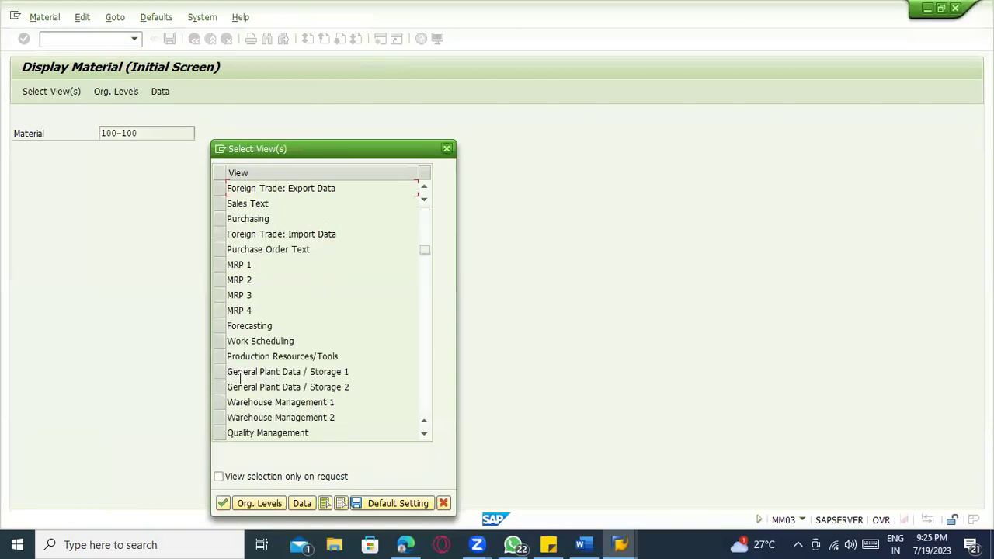
click(220, 384)
key(Return)
click(230, 173)
click(231, 188)
click(231, 198)
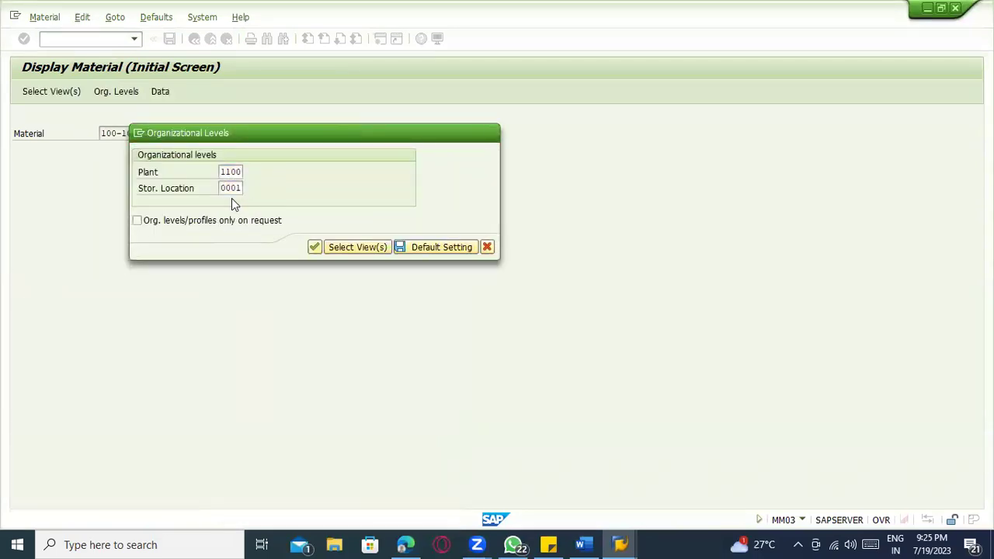
key(Return)
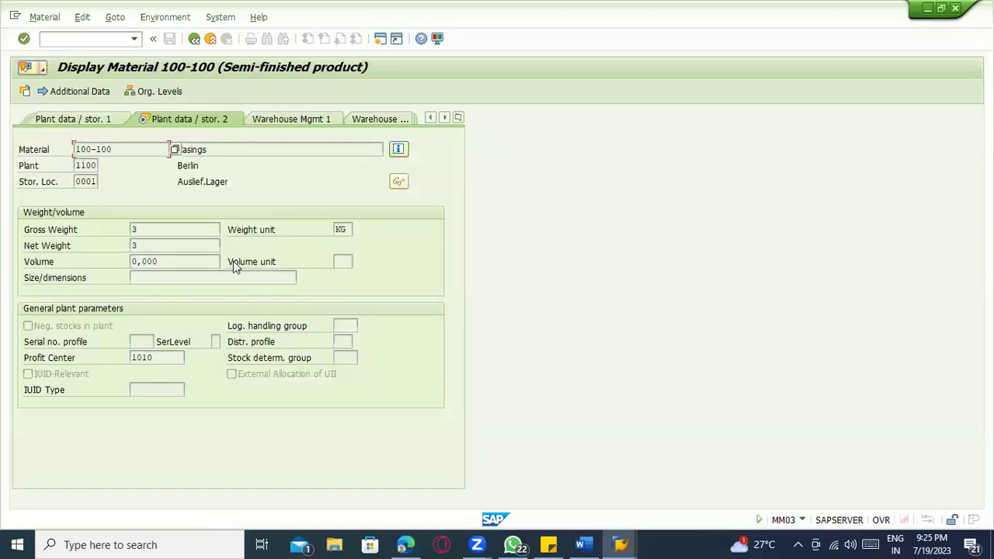
key(Return)
click(258, 299)
- Copy technical field name ABCIN from the indicator's field help into the mass maintenance search
click(134, 294)
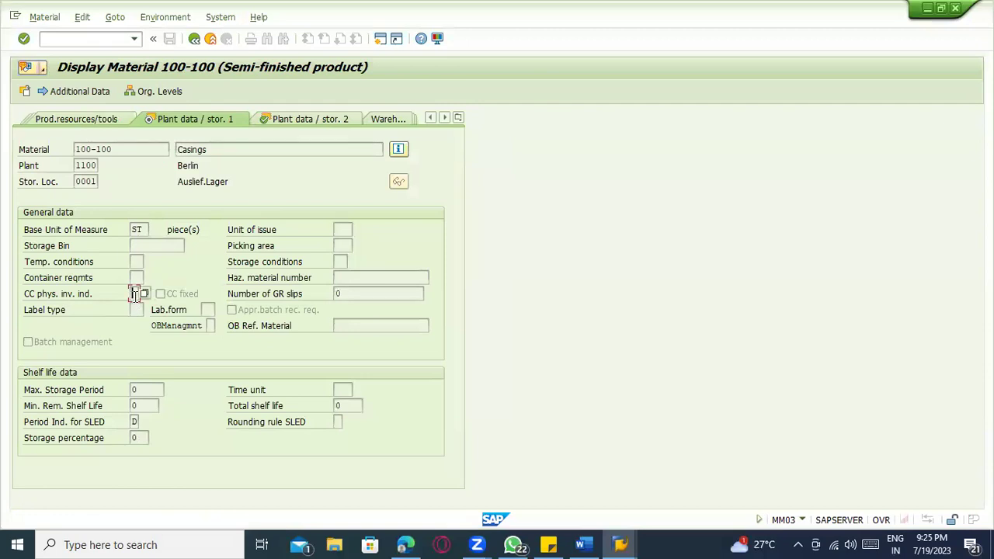
key(F1)
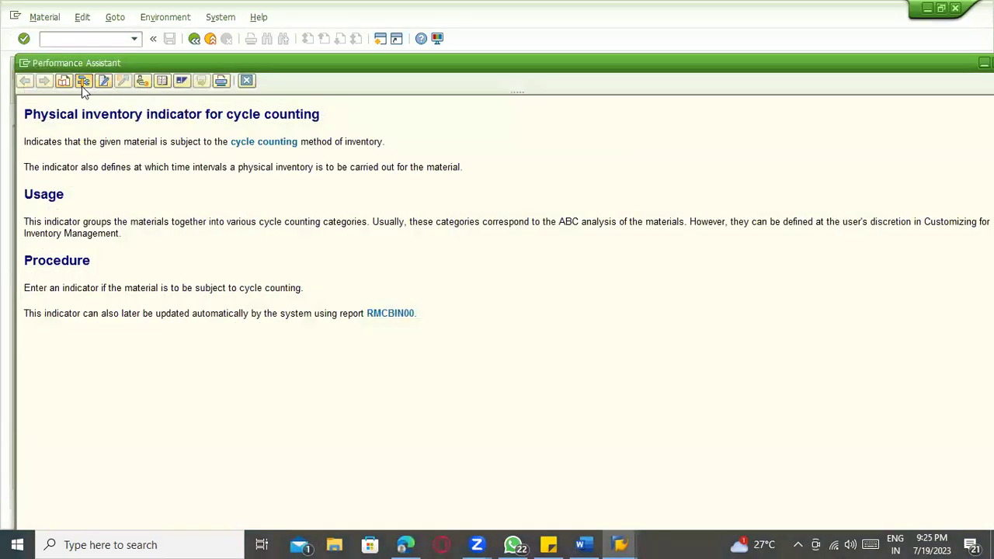
click(82, 86)
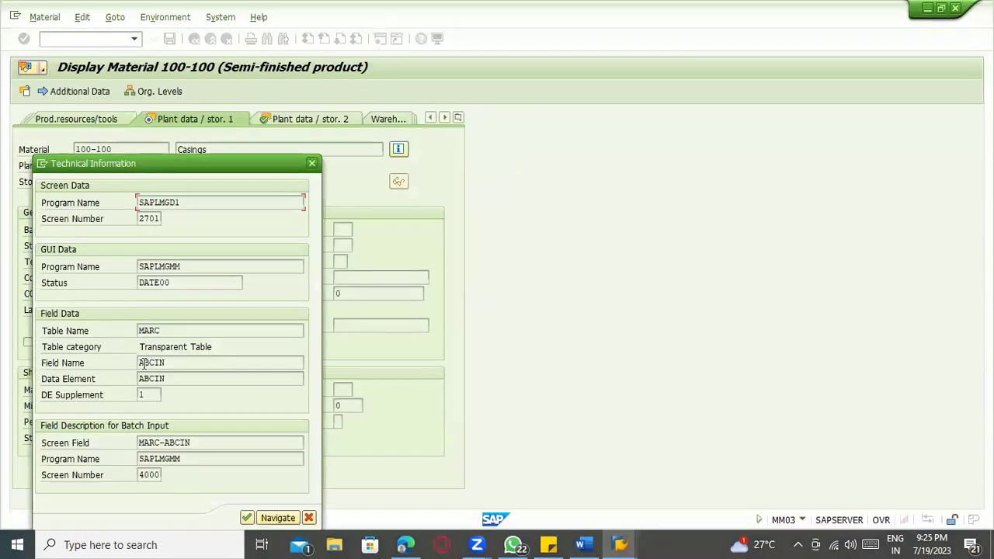
drag(139, 364, 120, 362)
key(ctrl+c)
key(Escape)
key(alt+Tab)
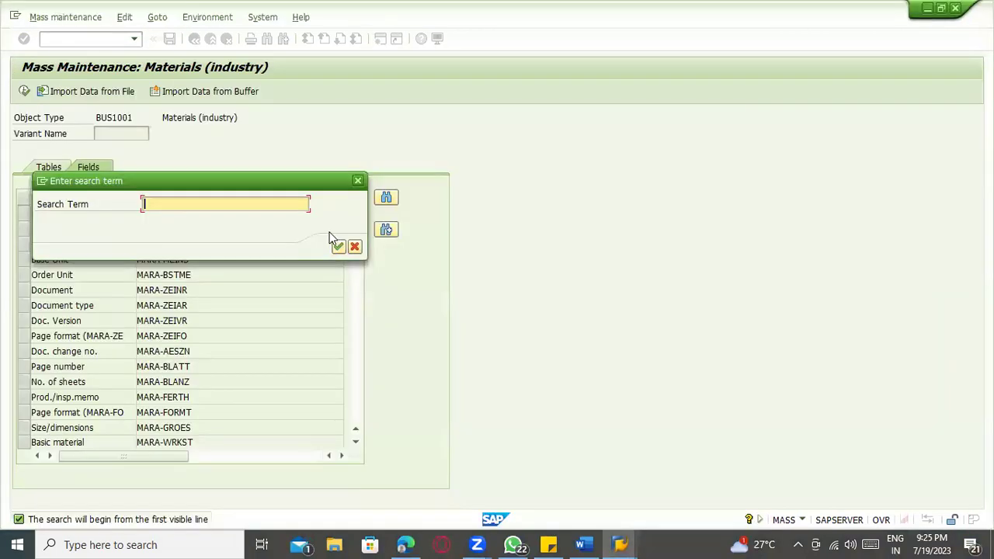
key(ctrl+v)
- Choose the MARC-ABCIN cycle counting field and run mass maintenance, acknowledging the warning
click(338, 247)
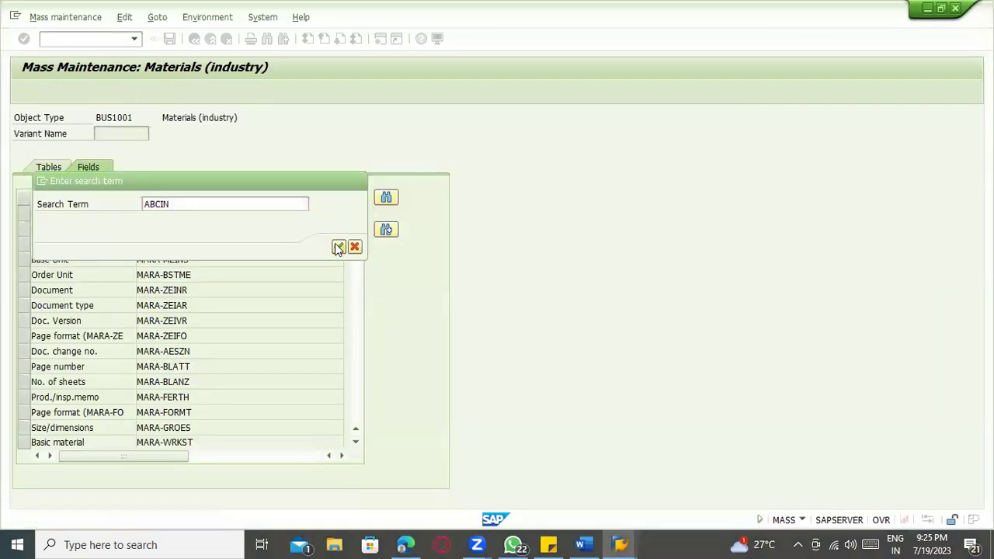
click(24, 214)
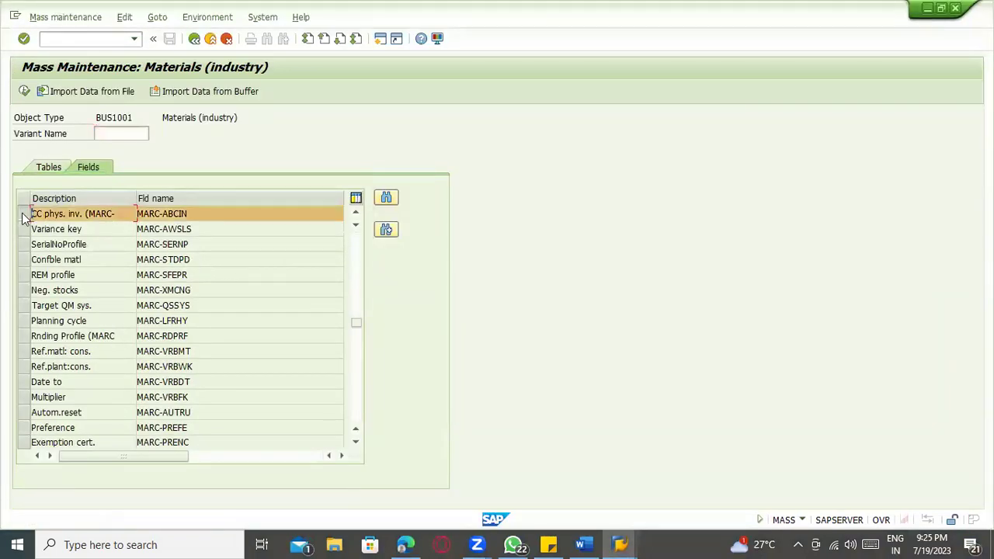
click(24, 91)
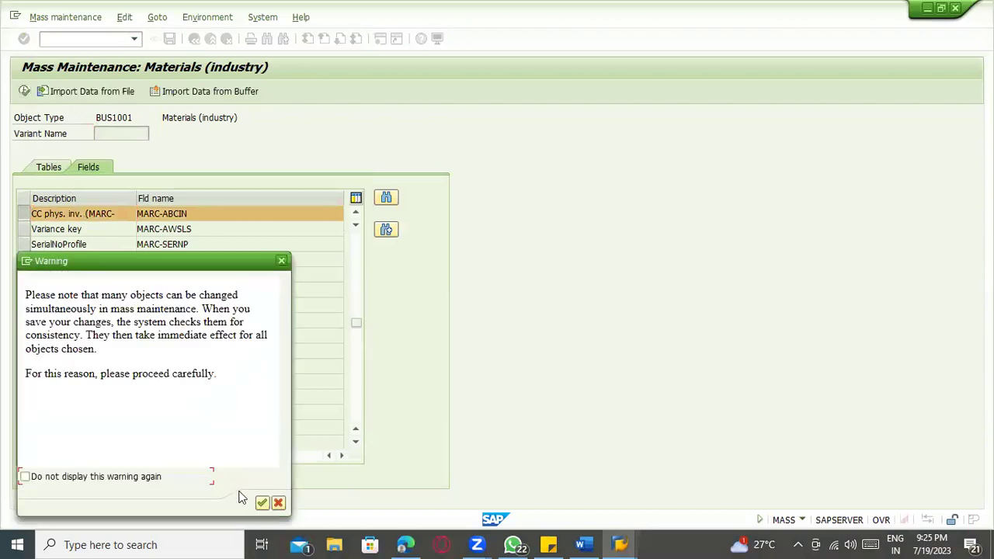
click(262, 503)
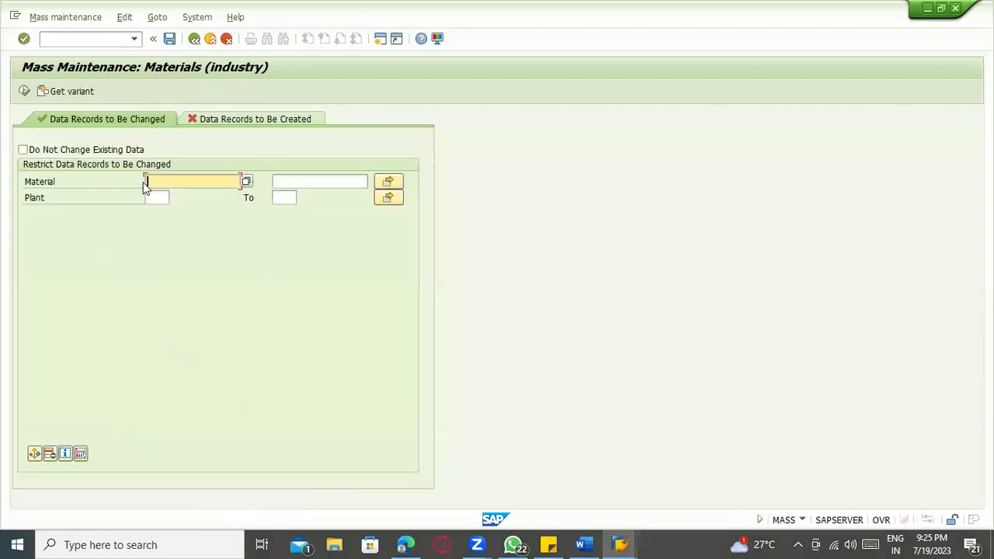
- Restrict the records to plant 1100 and display all 2950 selected materials
click(152, 197)
text(11)
click(159, 210)
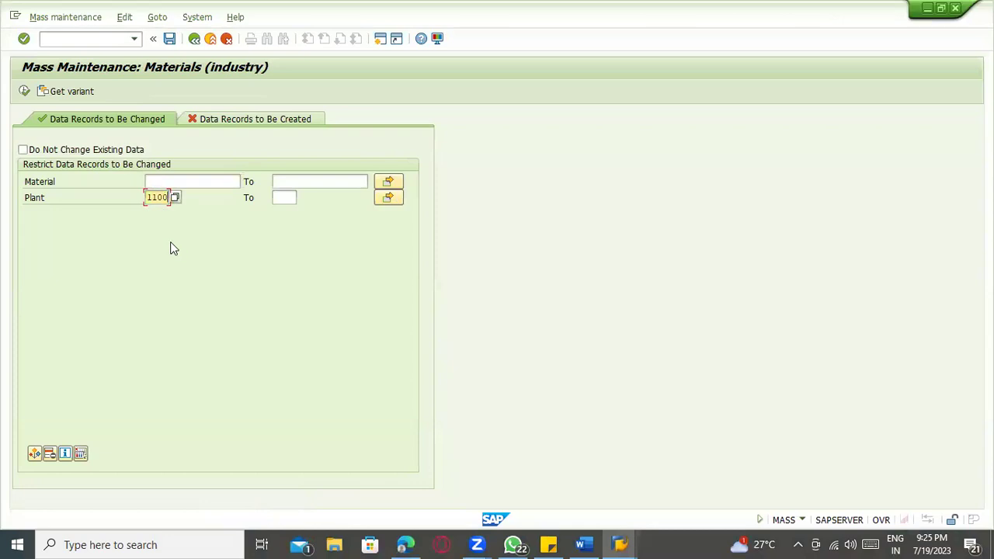
click(24, 91)
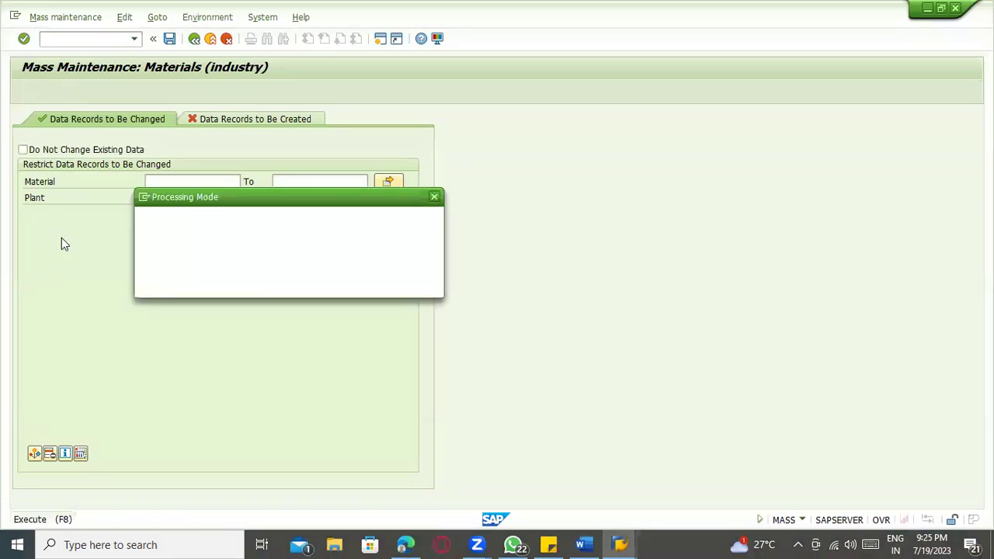
click(366, 221)
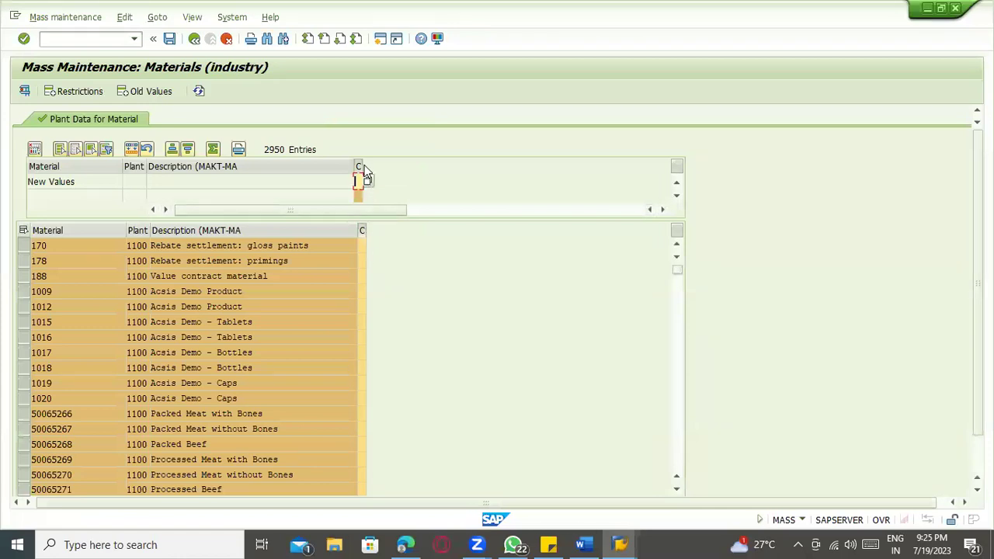
mouse_move(675, 271)
mouse_down()
mouse_move(675, 468)
mouse_move(674, 264)
mouse_up()
- Check the F1 help for the cycle counting indicator in the Display Material window
key(alt+Tab)
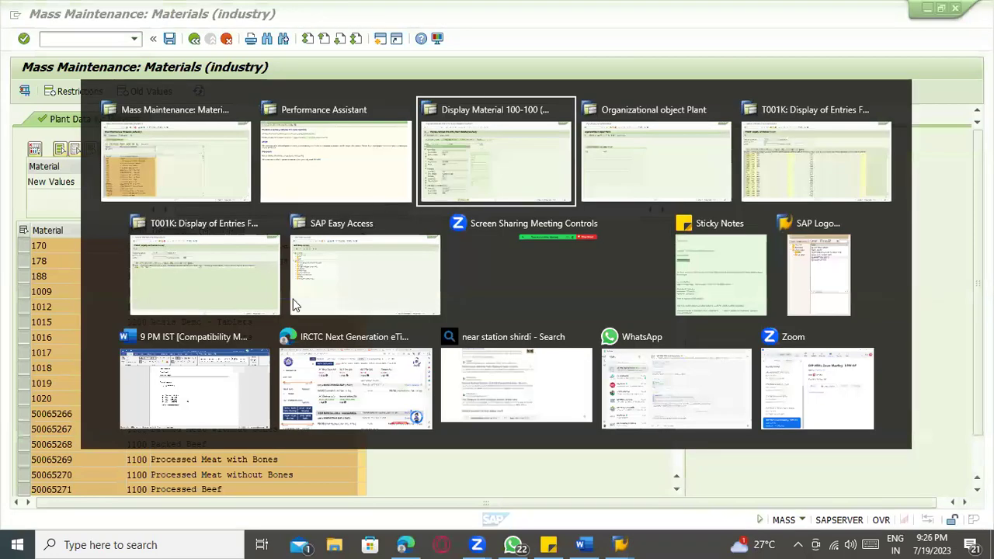
click(312, 162)
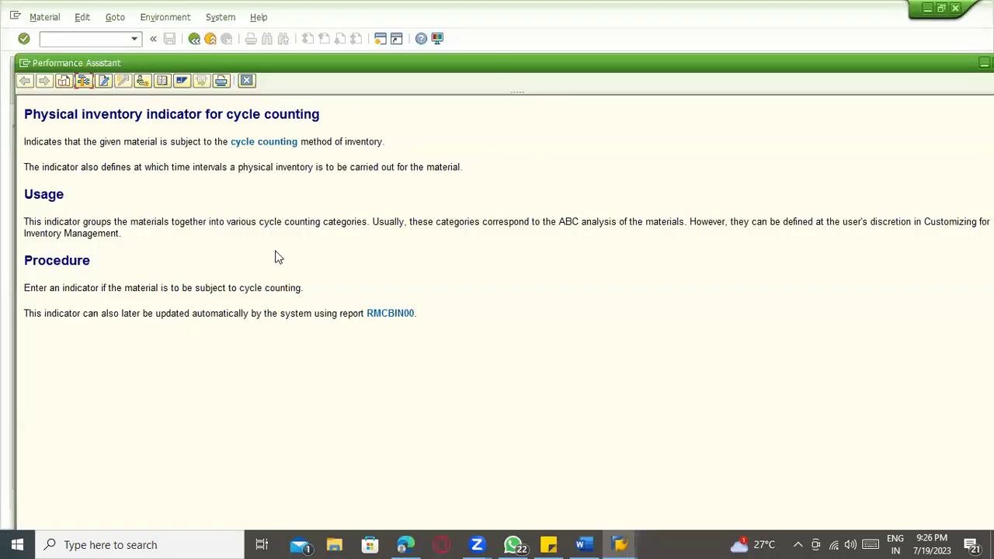
key(Escape)
click(137, 294)
key(F1)
key(alt+Tab)
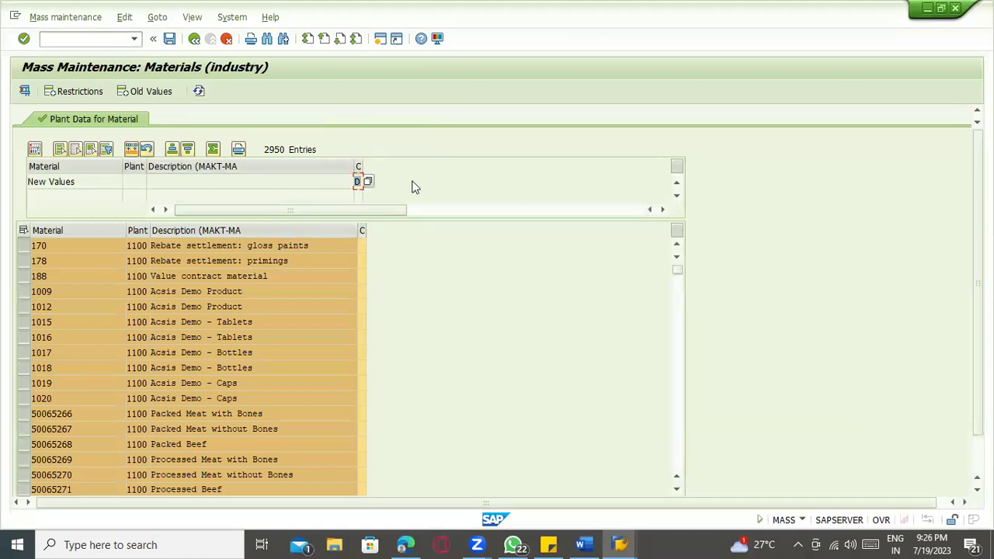
- Apply new value D to every material in the CC column, then save and confirm
click(358, 166)
click(133, 150)
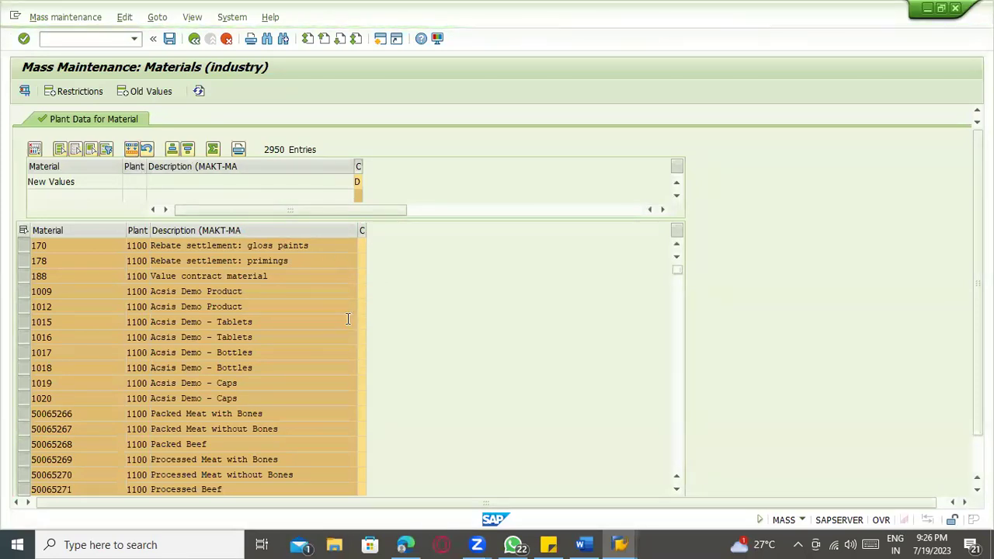
key(ctrl+s)
click(261, 503)
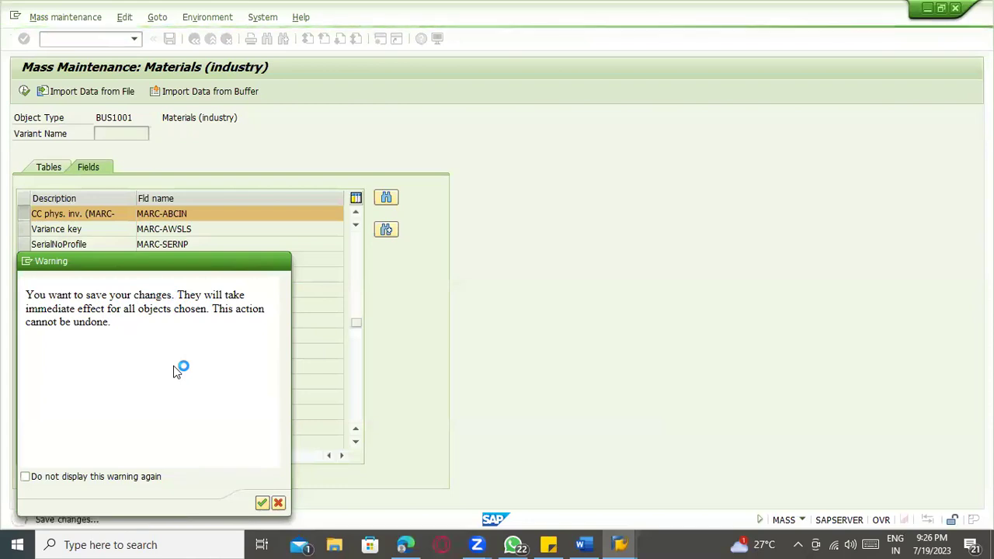
- Review the A–D cycle counting indicator values sorted by number, then close the list
key(alt+Tab)
key(alt+Tab)
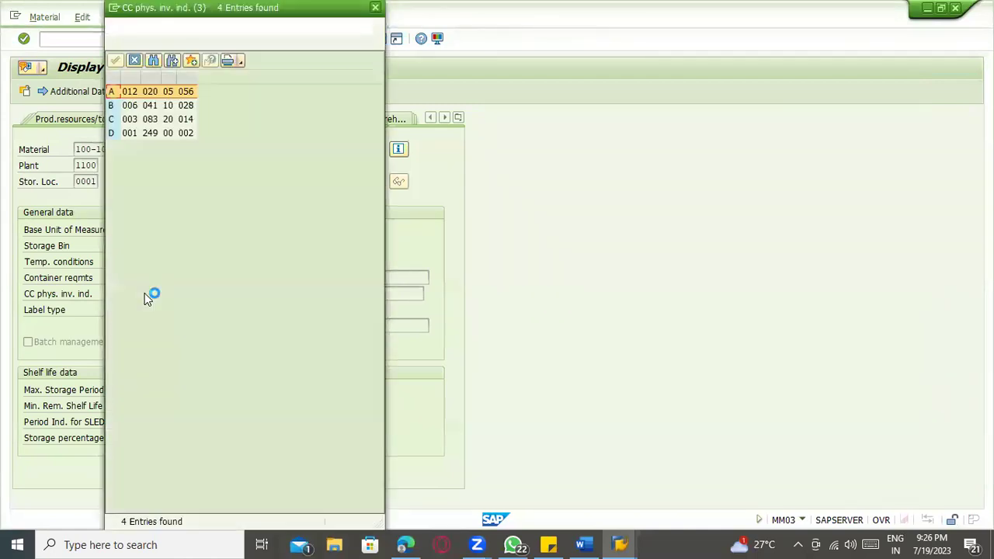
click(112, 136)
double_click(129, 80)
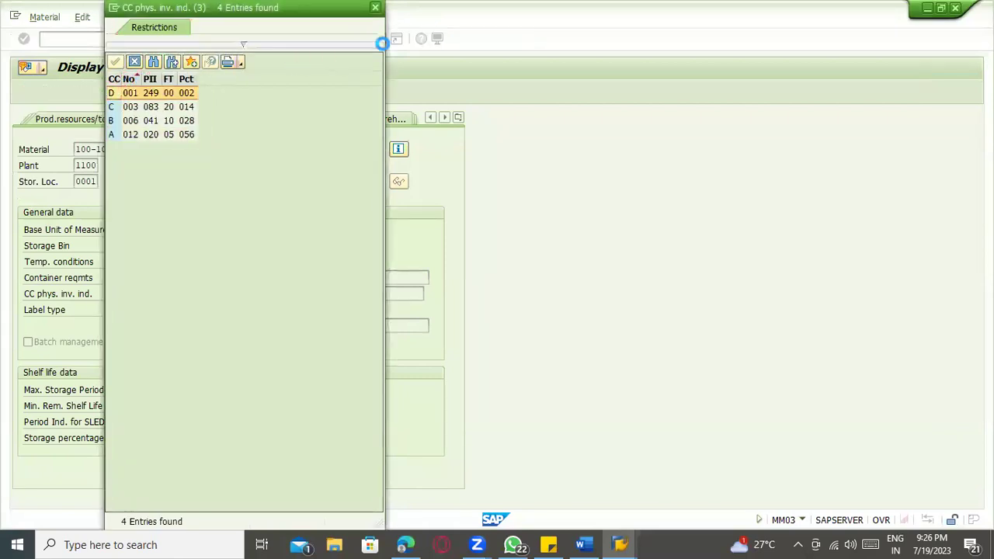
click(375, 9)
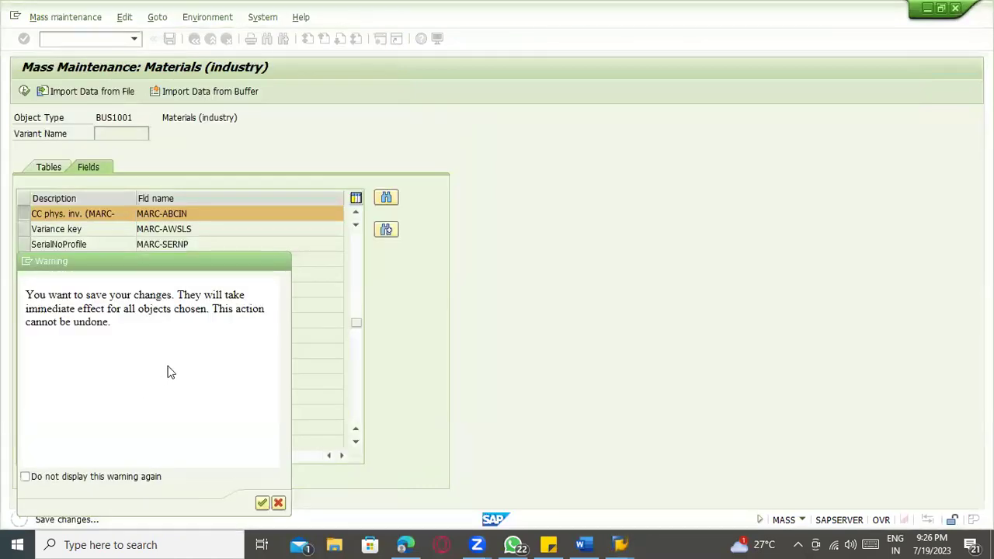
- Bring Display Material to the front and exit it to SAP Easy Access
key(alt+Tab)
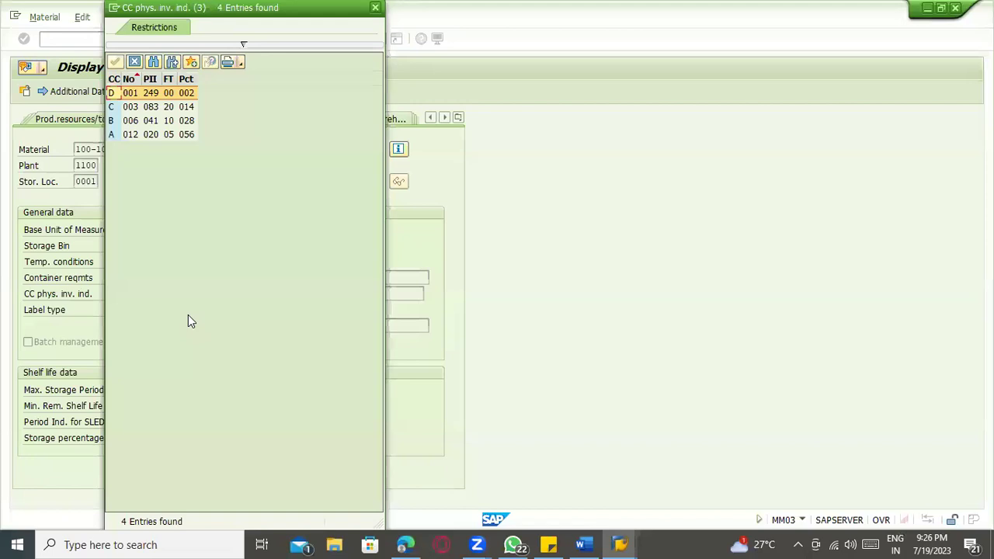
key(alt+Tab)
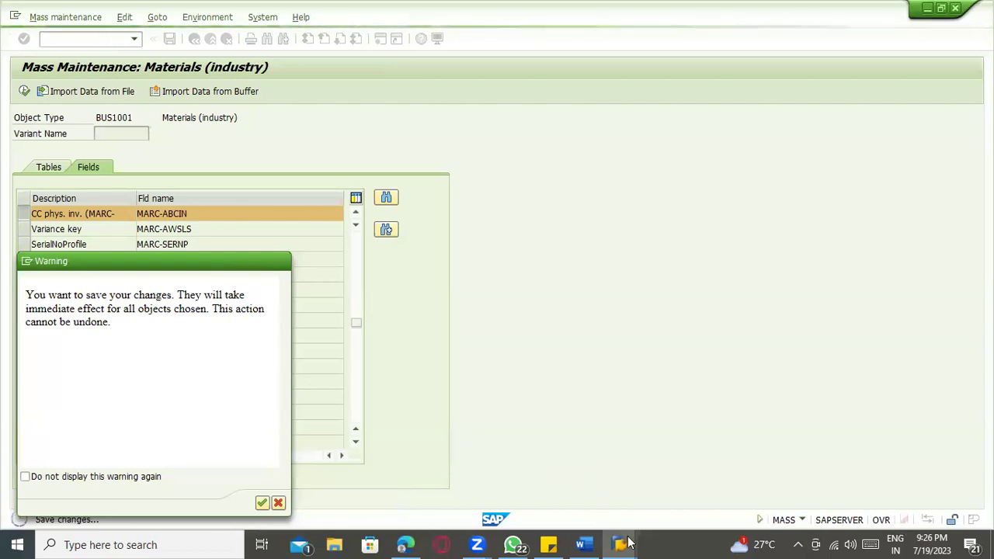
mouse_move(627, 543)
click(900, 468)
click(246, 82)
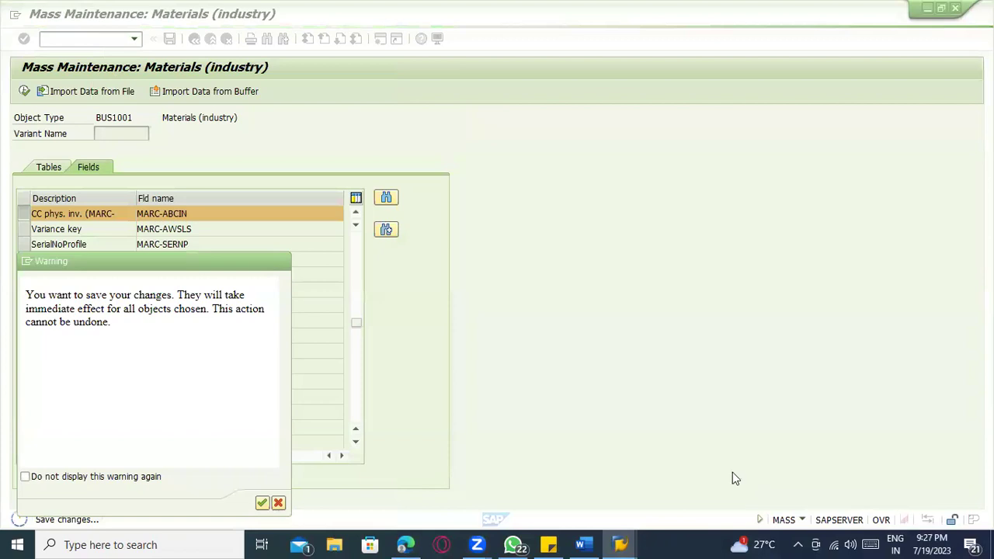
mouse_move(619, 544)
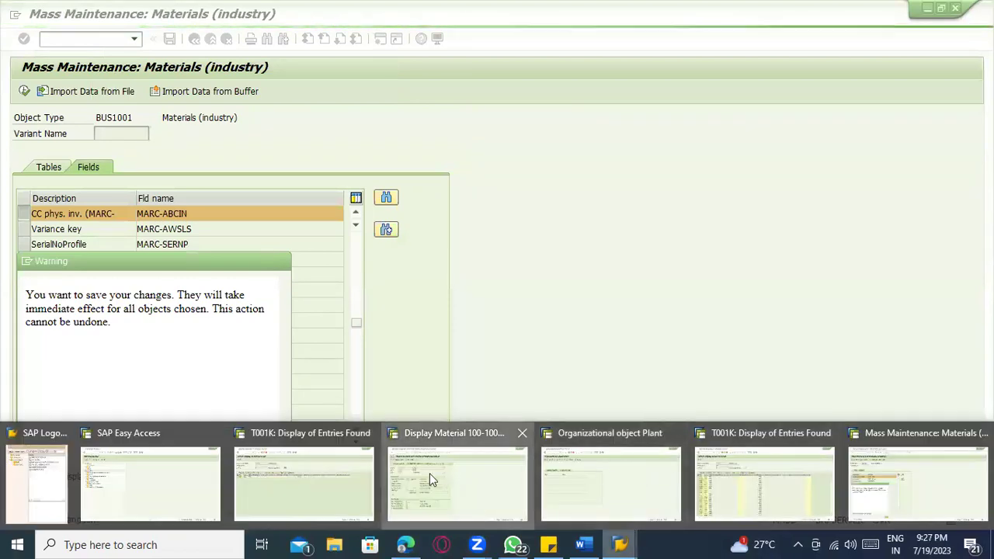
click(430, 472)
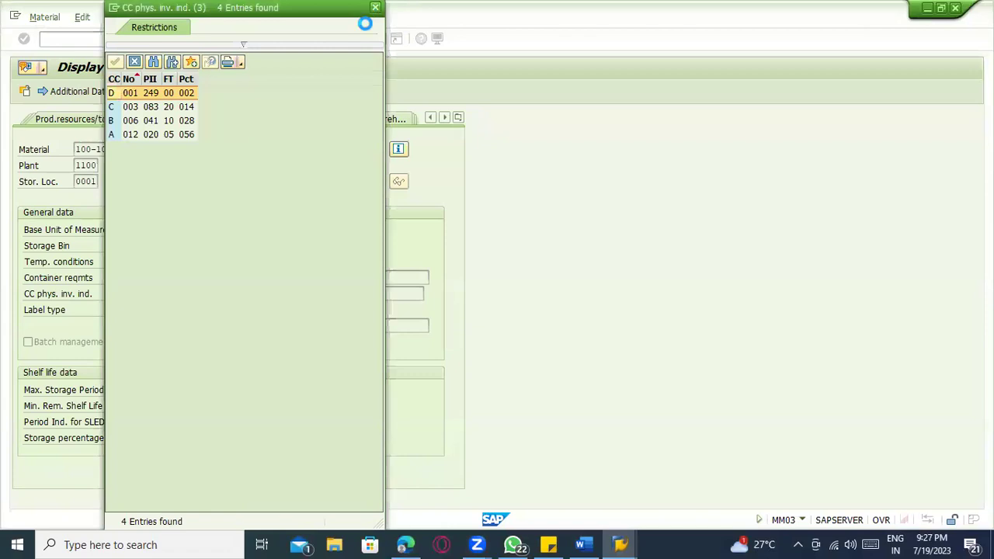
click(374, 8)
click(209, 39)
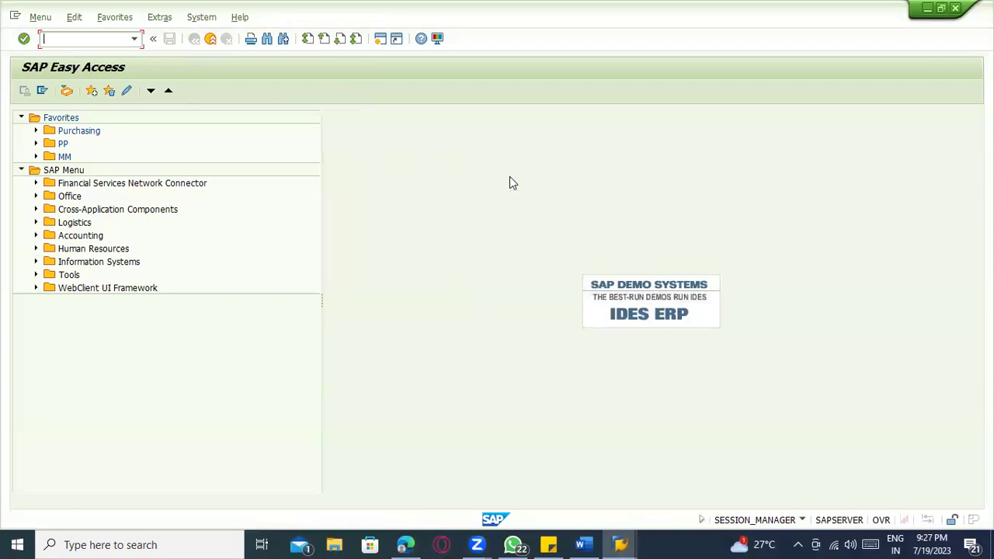
- Drag the Mass Maintenance save warning aside, away from the field list
key(alt+Tab)
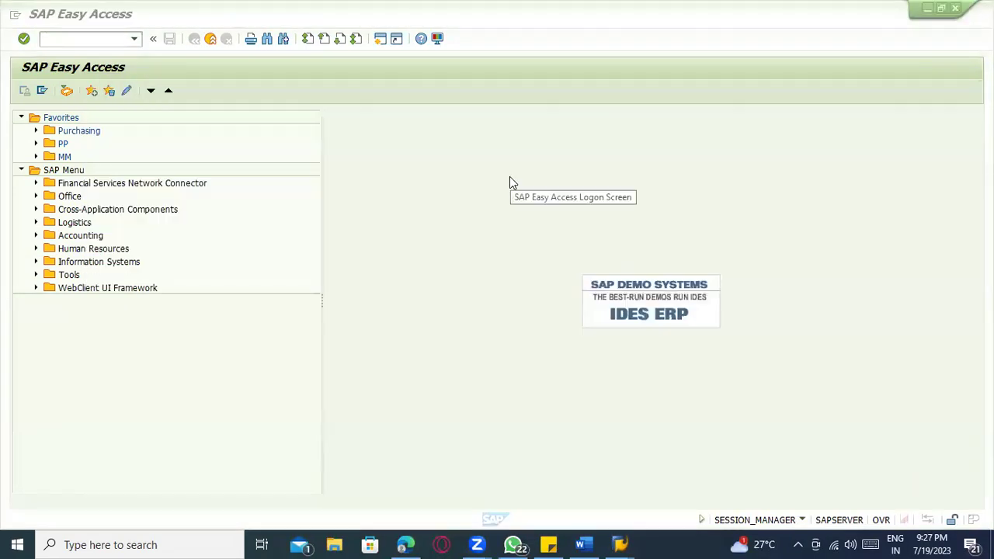
key(alt+Tab)
key(Tab)
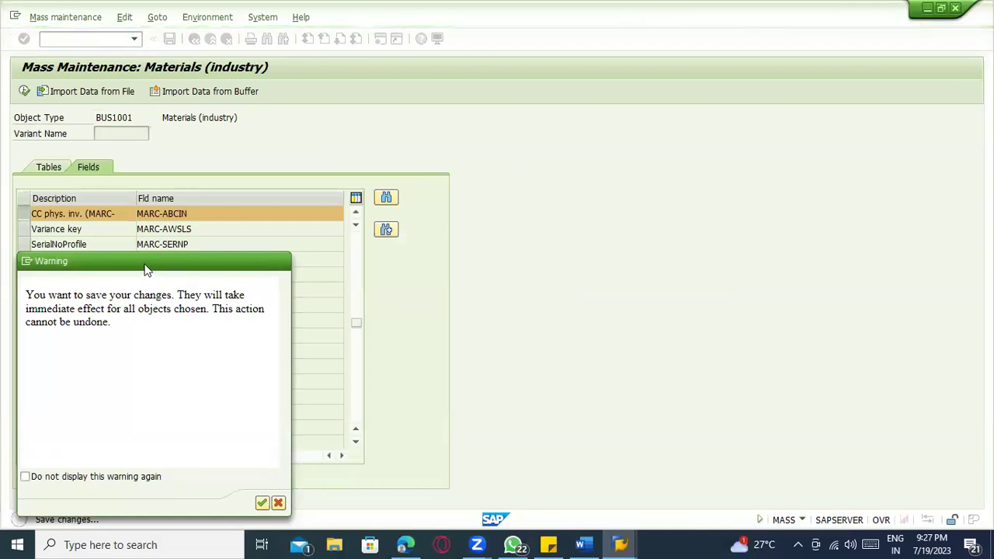
drag(149, 262, 633, 35)
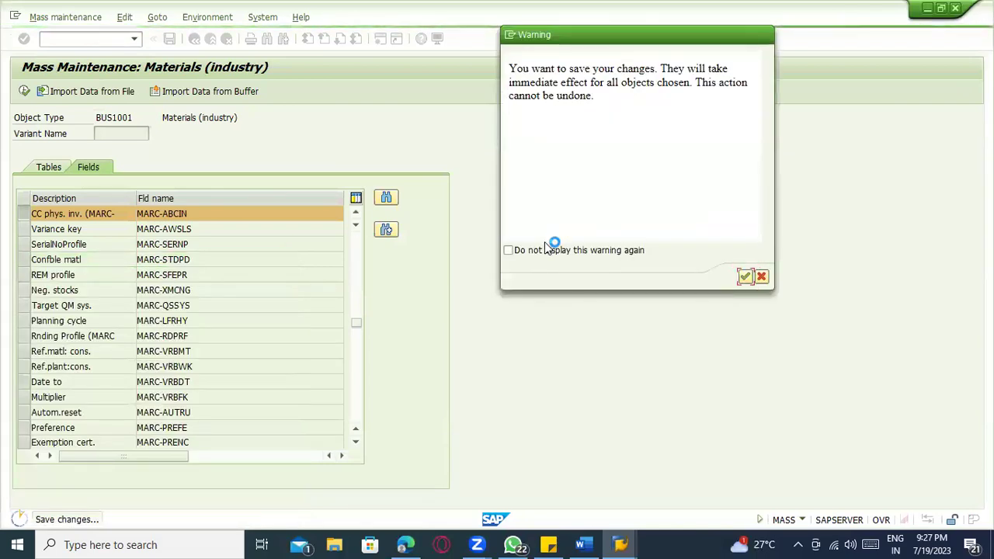
key(alt+Tab)
key(alt+Tab)
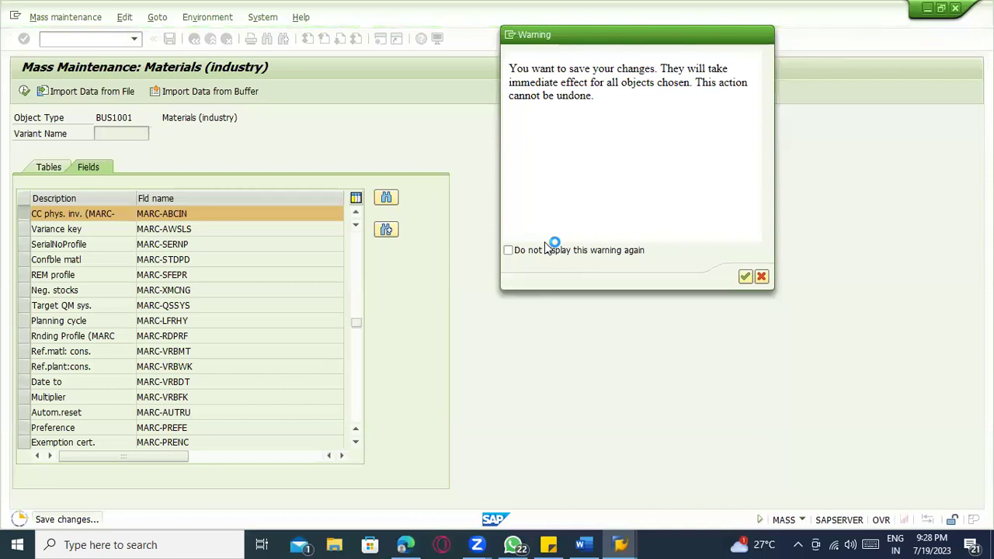
- Try creating a new SAP session and dismiss the session limit error
click(510, 34)
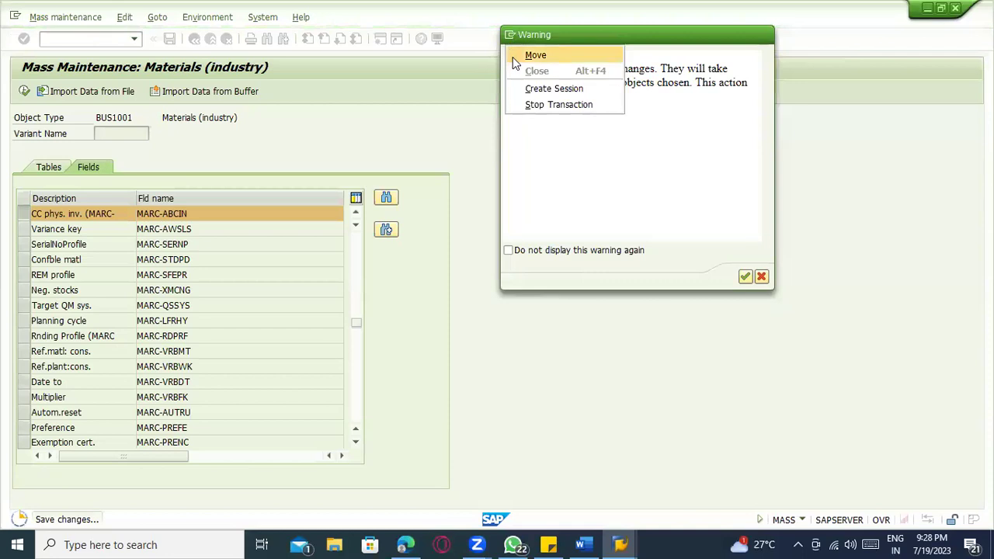
click(534, 90)
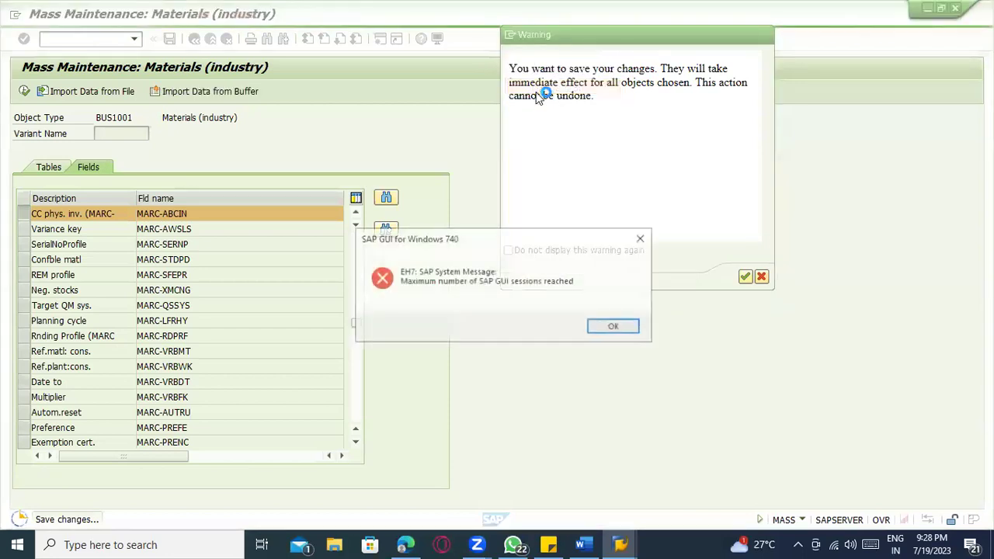
click(593, 331)
key(alt+Tab)
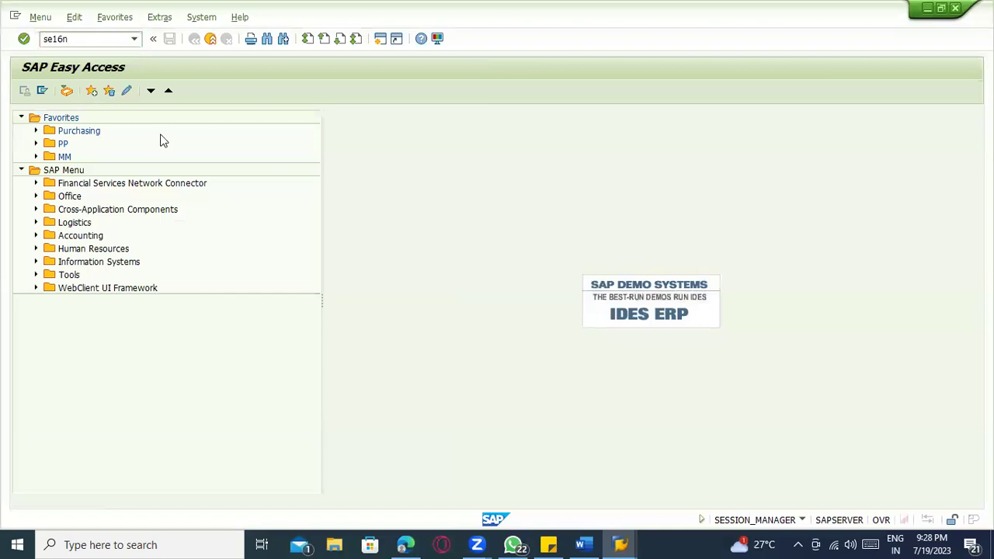
- Run SE16N on table MARD with plant filter 1100
key(Return)
text(MARD)
key(Return)
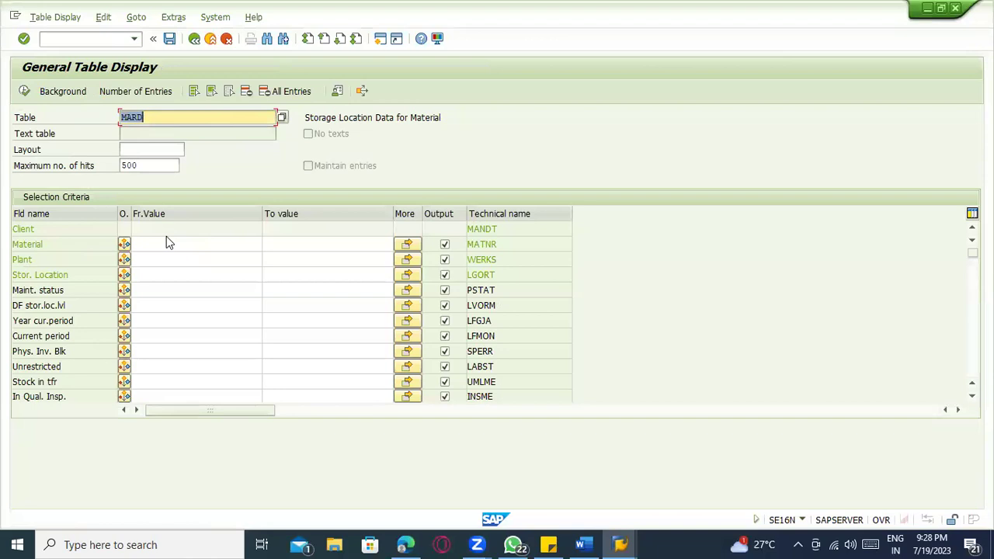
click(158, 256)
text(11)
click(160, 272)
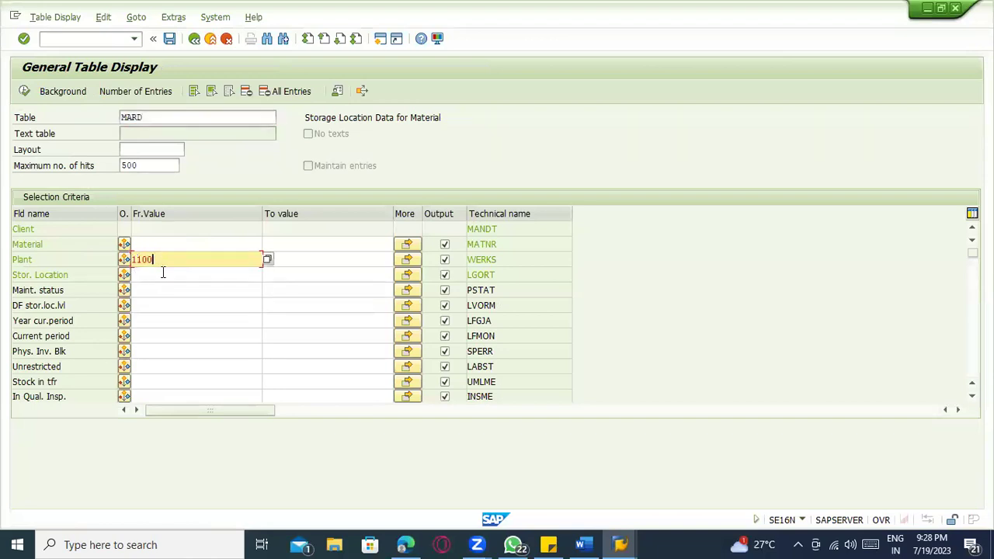
- Search MARD's fields for ABCIN and, not finding it, switch the table to MARC
click(266, 38)
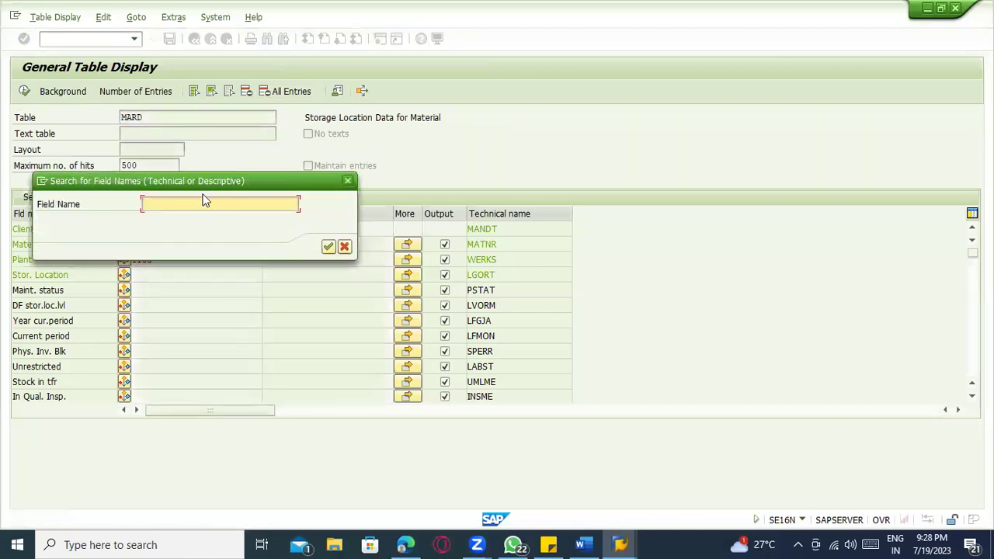
key(Return)
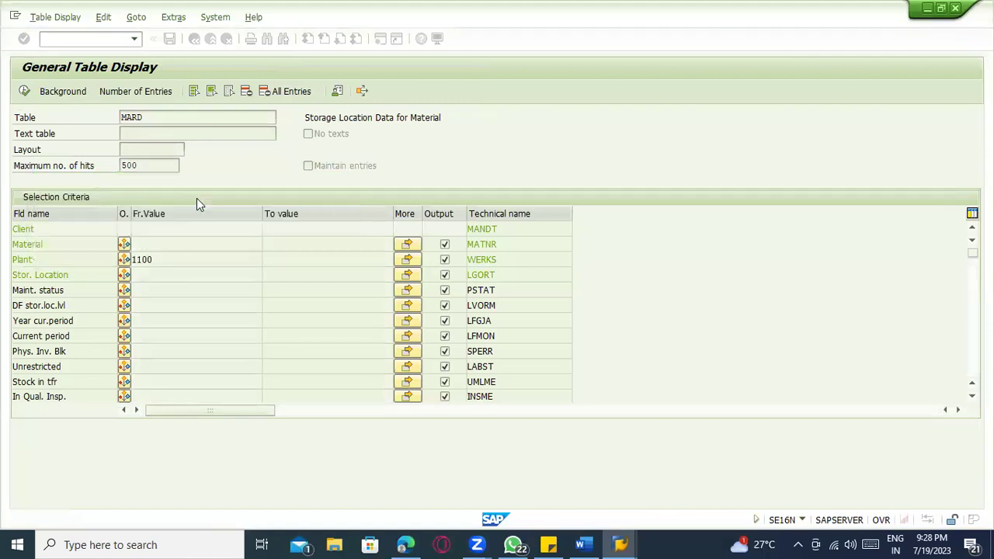
key(alt+Tab)
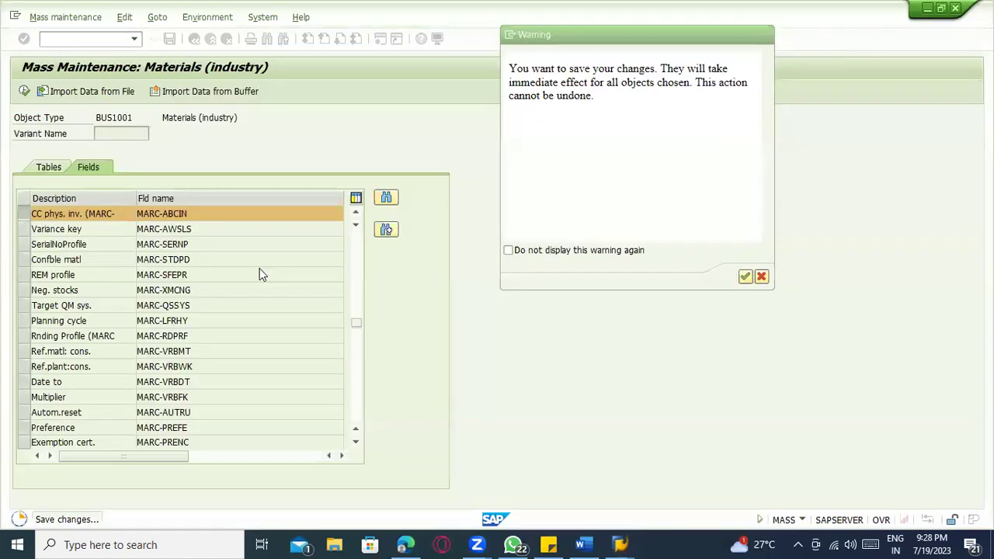
key(alt+Tab)
key(alt+Tab)
key(alt+Tab)
click(267, 39)
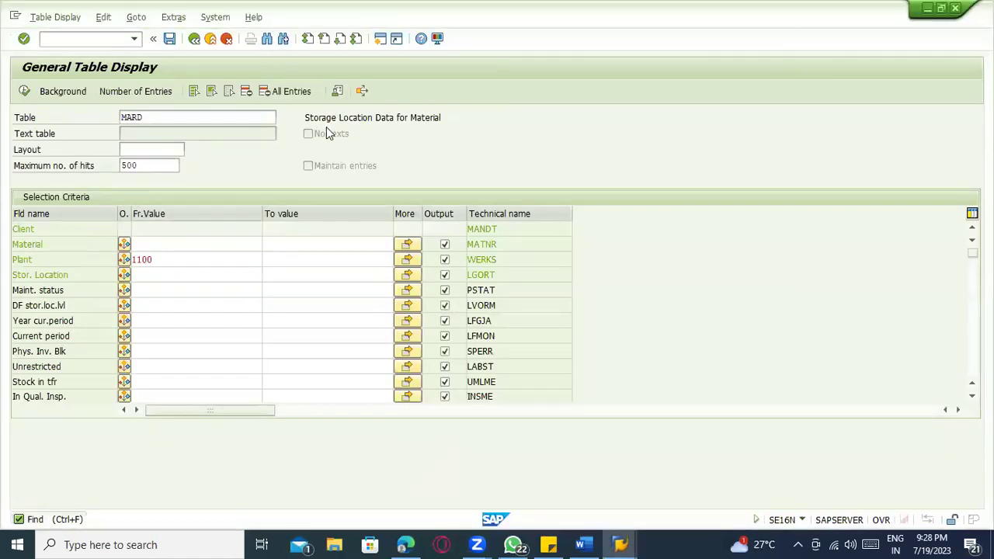
text(ABCIN)
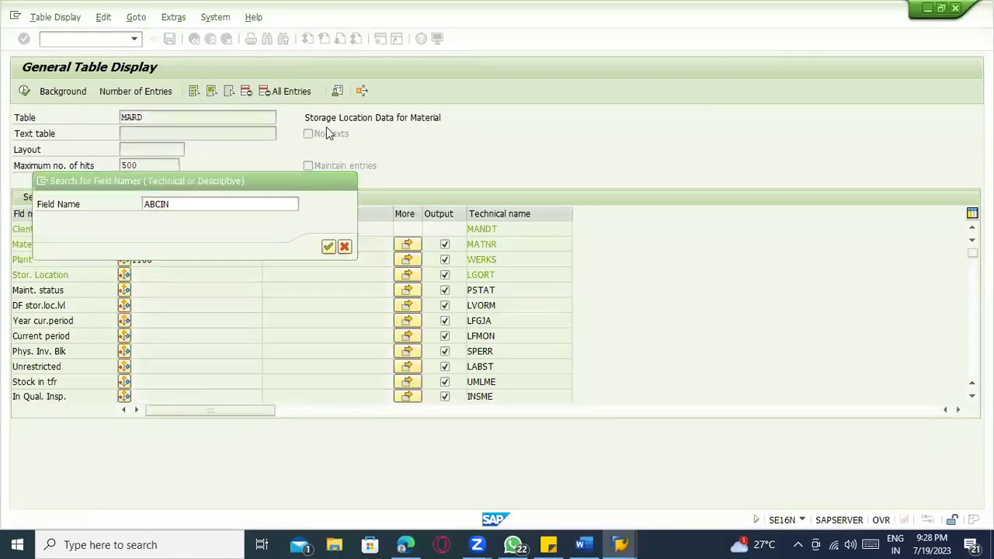
key(Return)
click(143, 117)
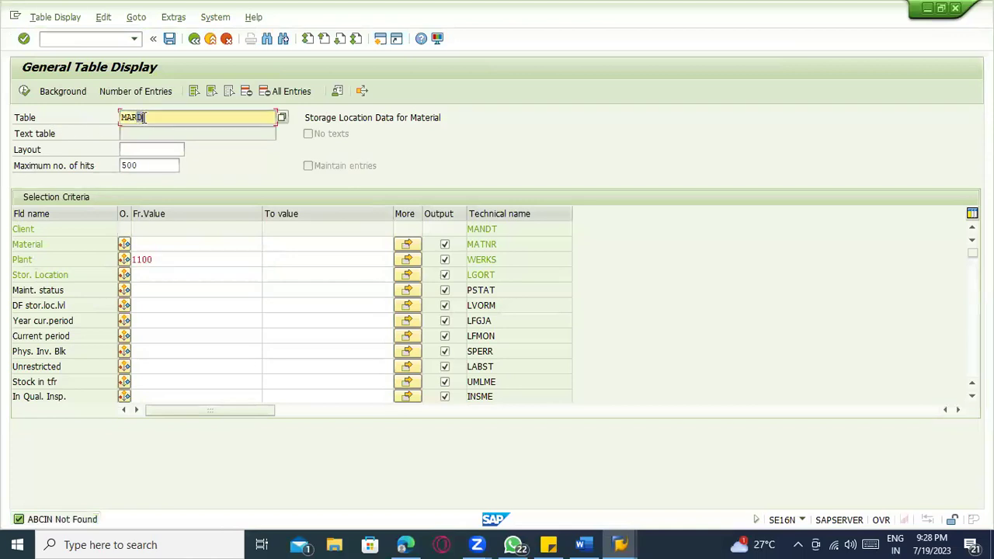
text(C)
key(Return)
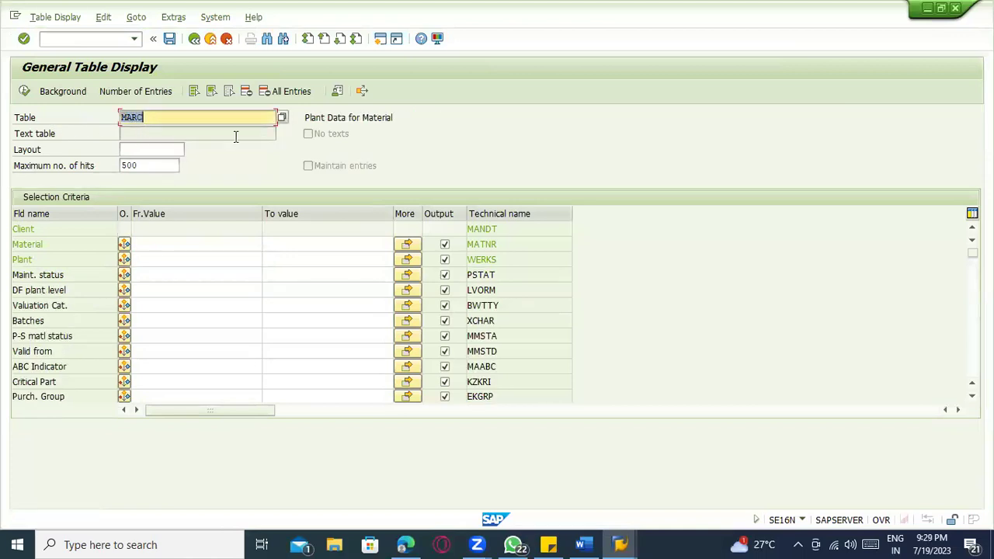
- Filter MARC on plant 1100 with ABCIN equal to blank and execute the selection
click(158, 260)
text(11)
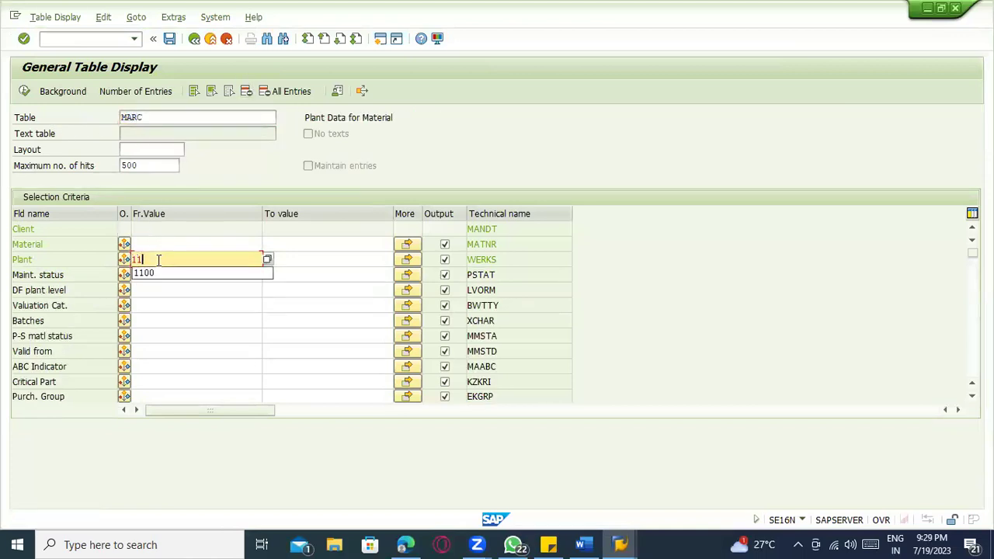
text(00)
click(268, 38)
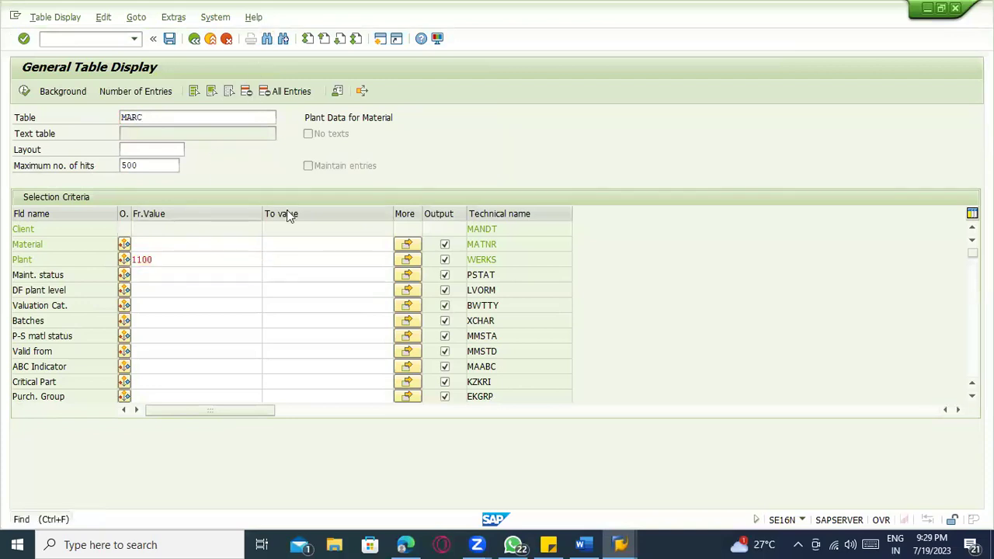
text(A)
key(Down)
key(Return)
key(Return)
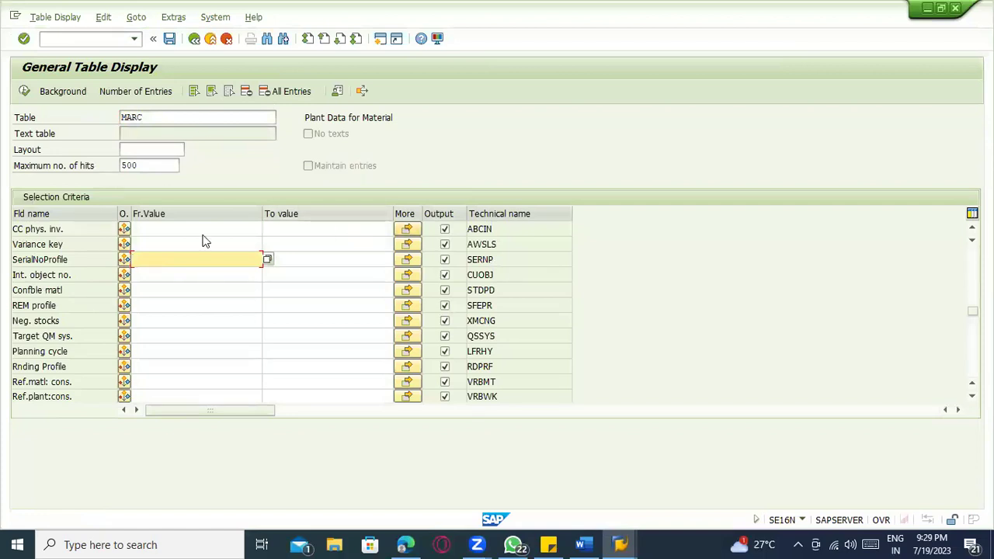
click(124, 230)
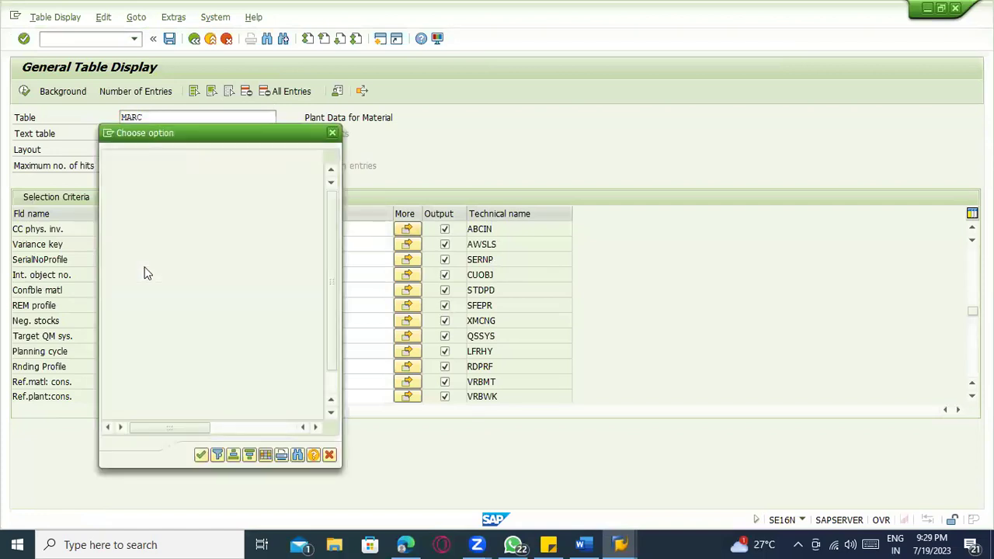
double_click(109, 212)
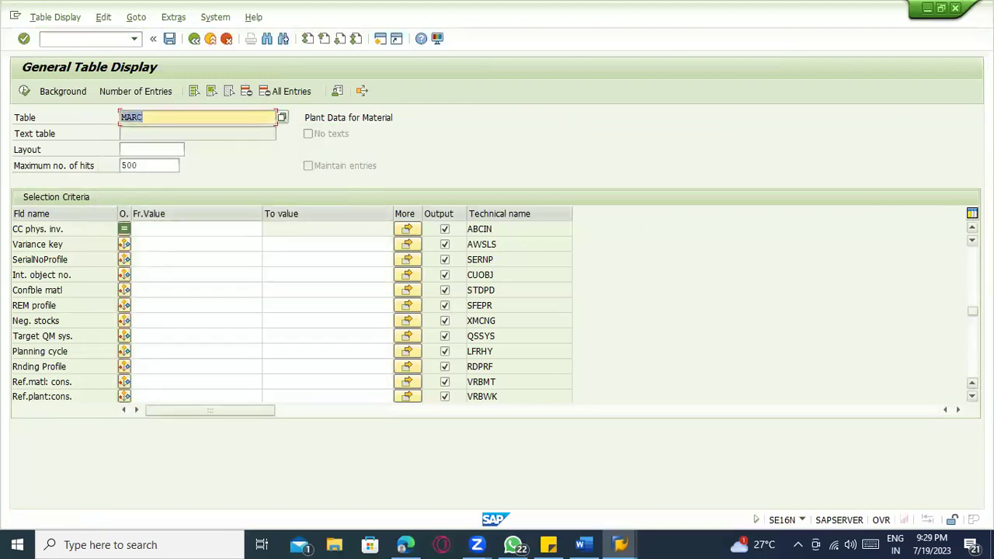
drag(972, 311, 968, 200)
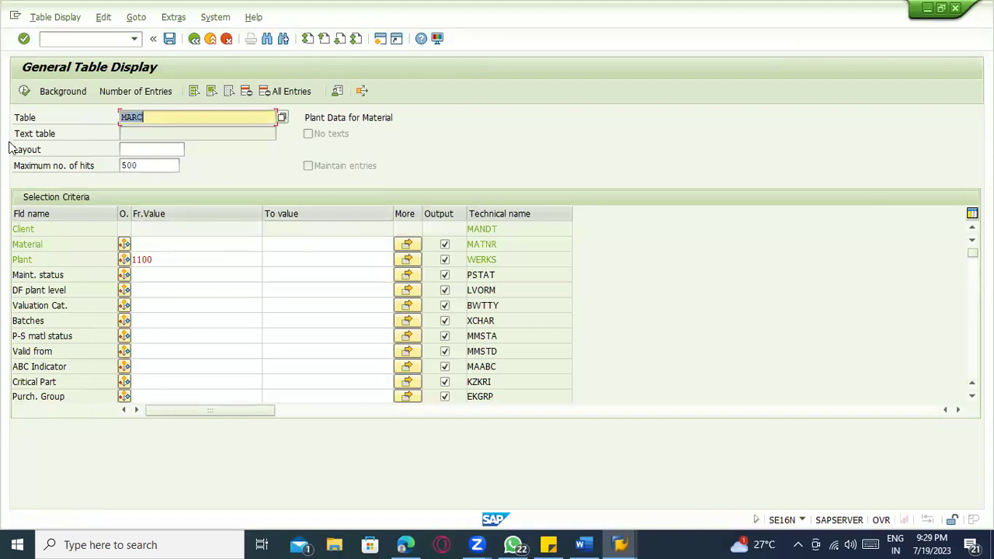
click(24, 92)
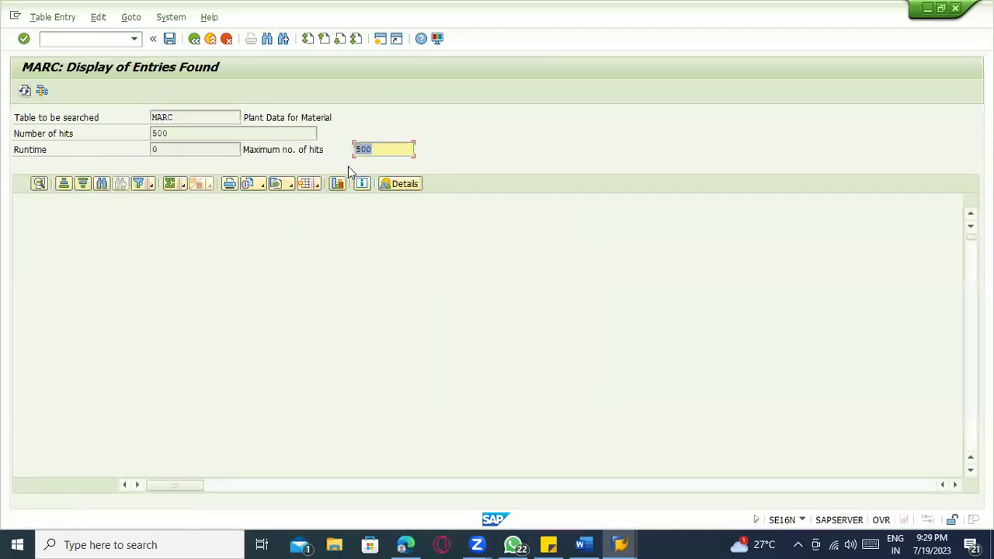
- Refresh the MARC hit list until blank-indicator hits drop to 1,789, then go back
click(24, 92)
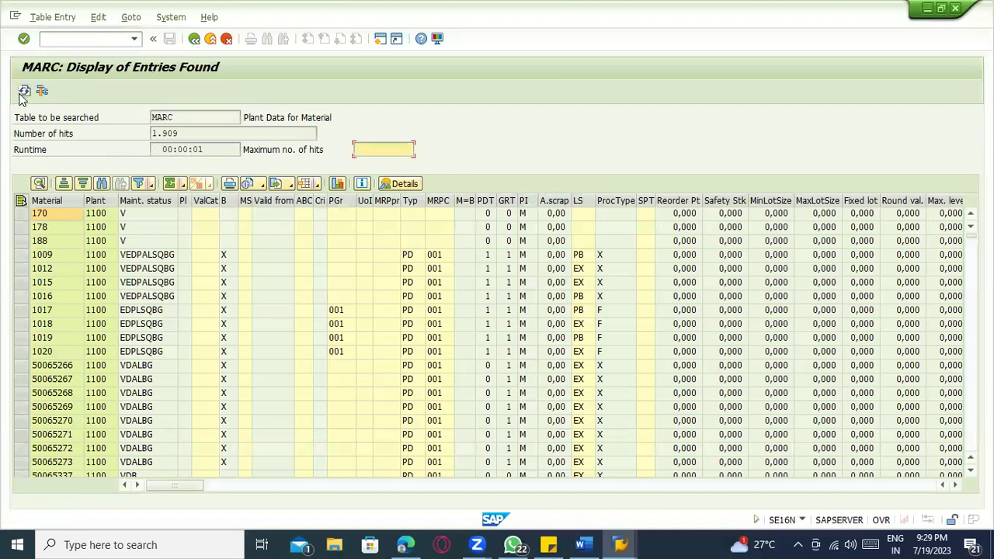
click(198, 134)
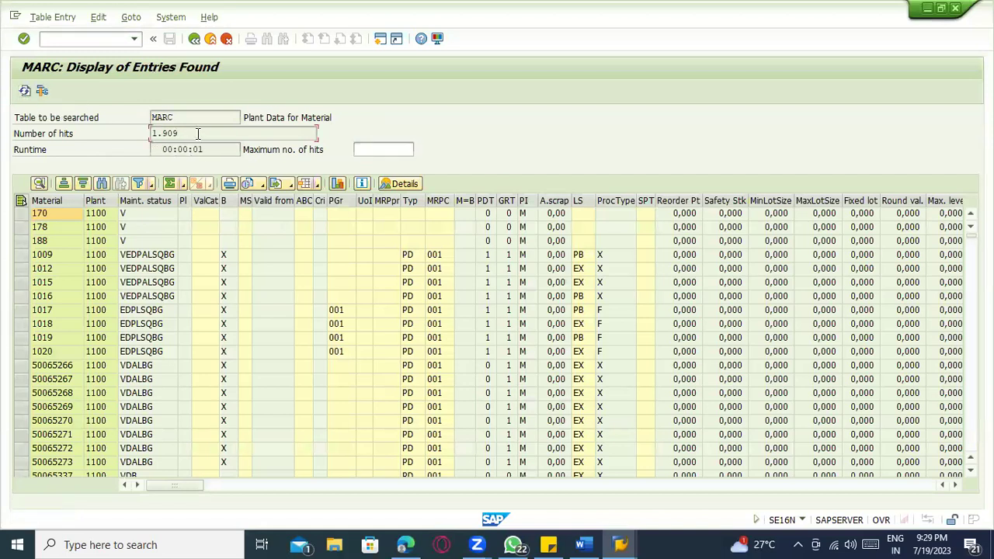
click(24, 91)
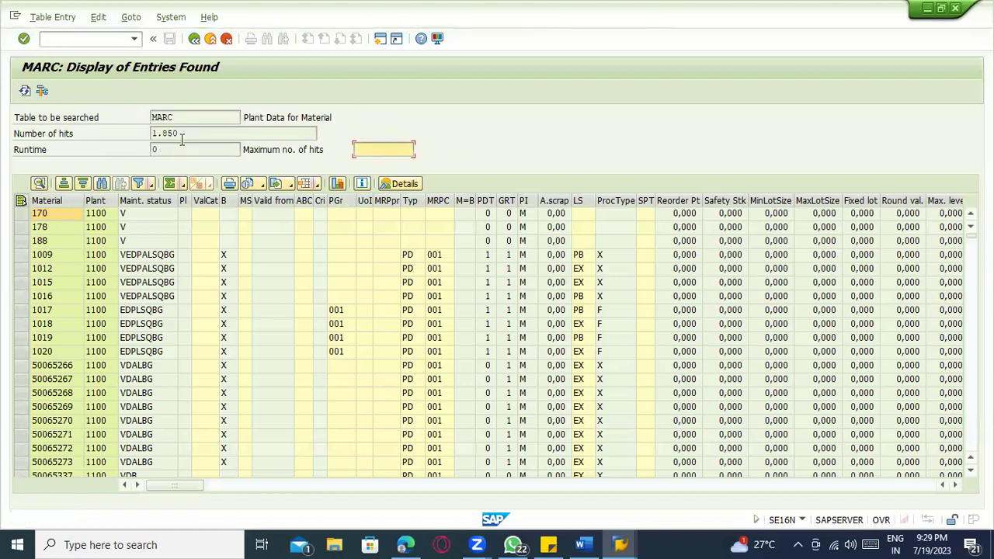
click(24, 92)
click(24, 92)
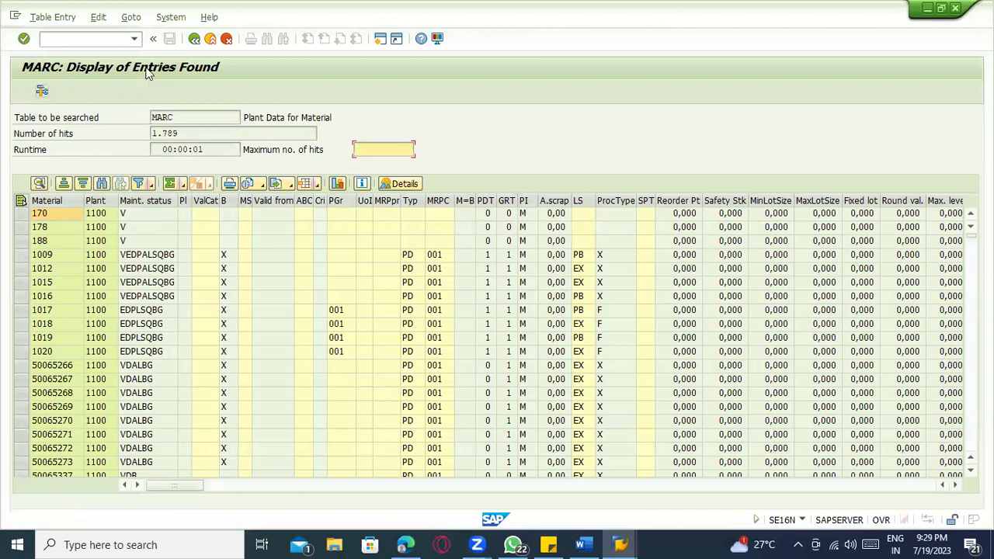
click(194, 38)
- Look over the plant 1100 MARC criteria and execute the selection again
click(182, 273)
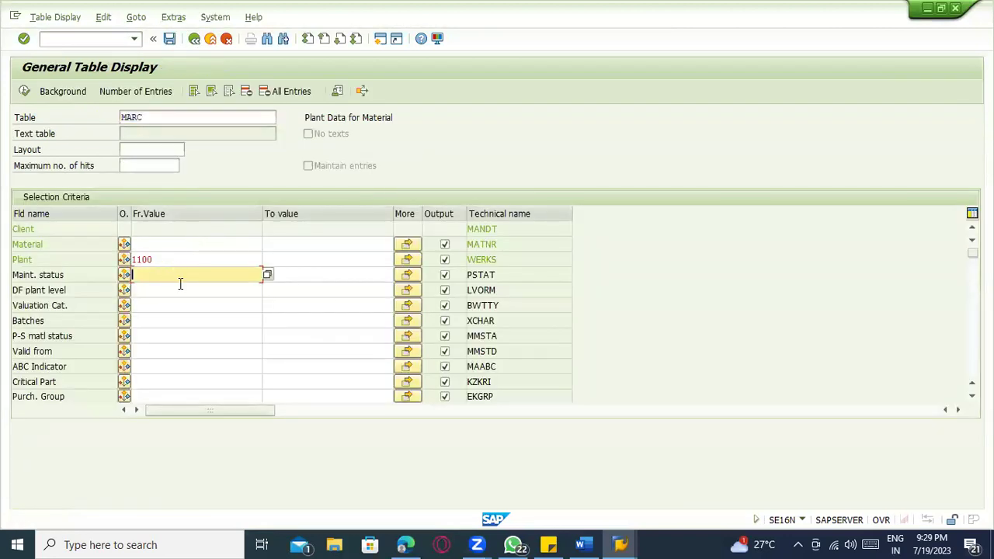
scroll(194, 303, down, 3)
scroll(199, 310, down, 10)
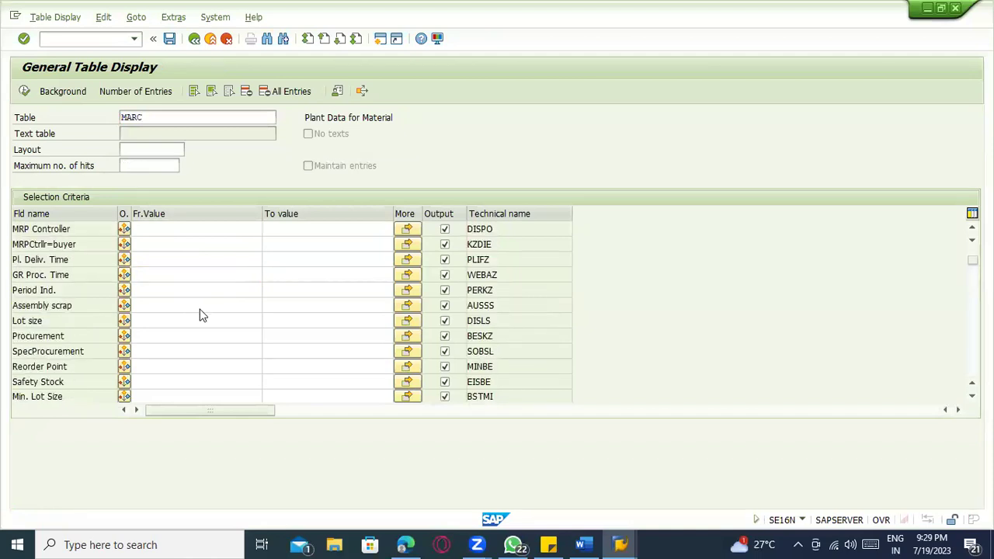
scroll(201, 313, down, 2)
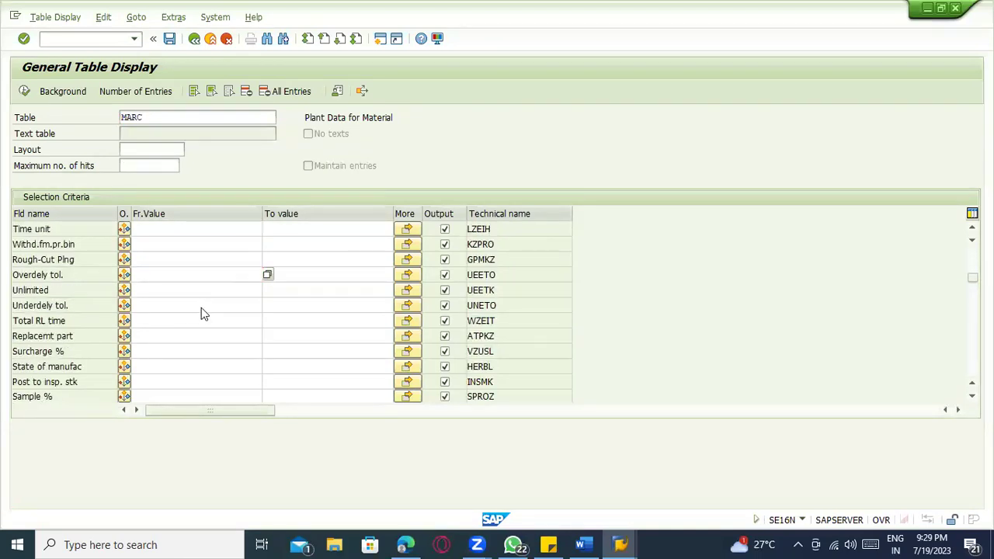
scroll(190, 283, up, 1)
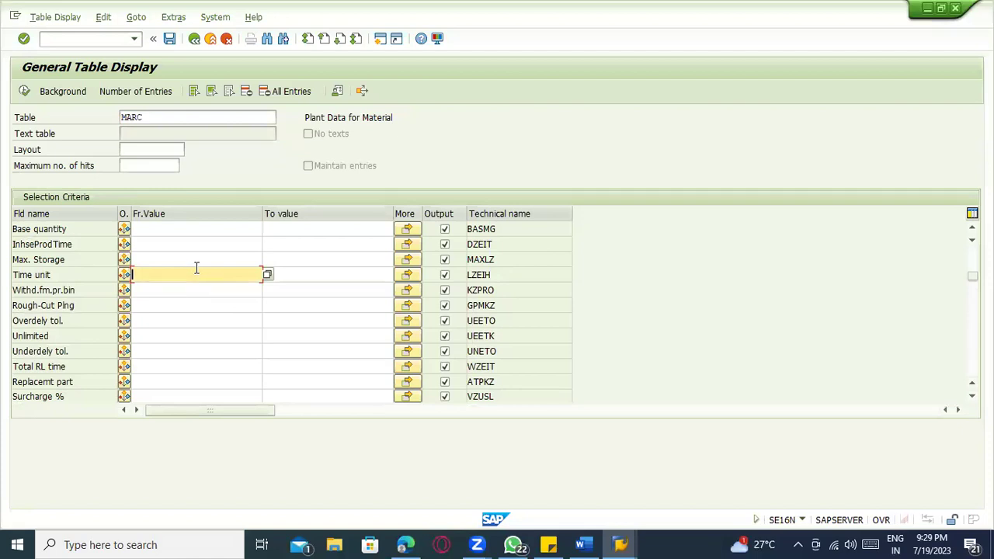
scroll(195, 268, up, 10)
scroll(195, 267, up, 8)
click(194, 268)
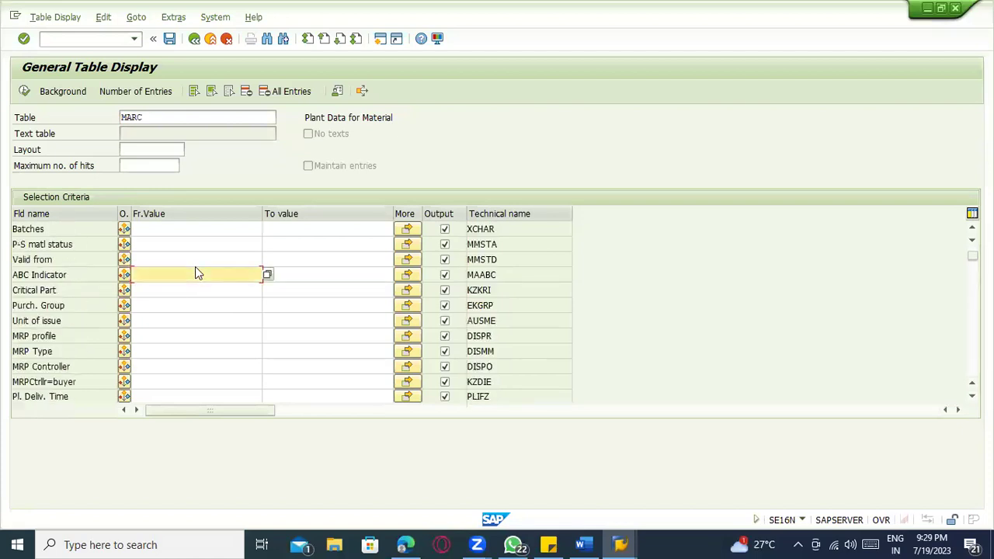
scroll(195, 267, up, 2)
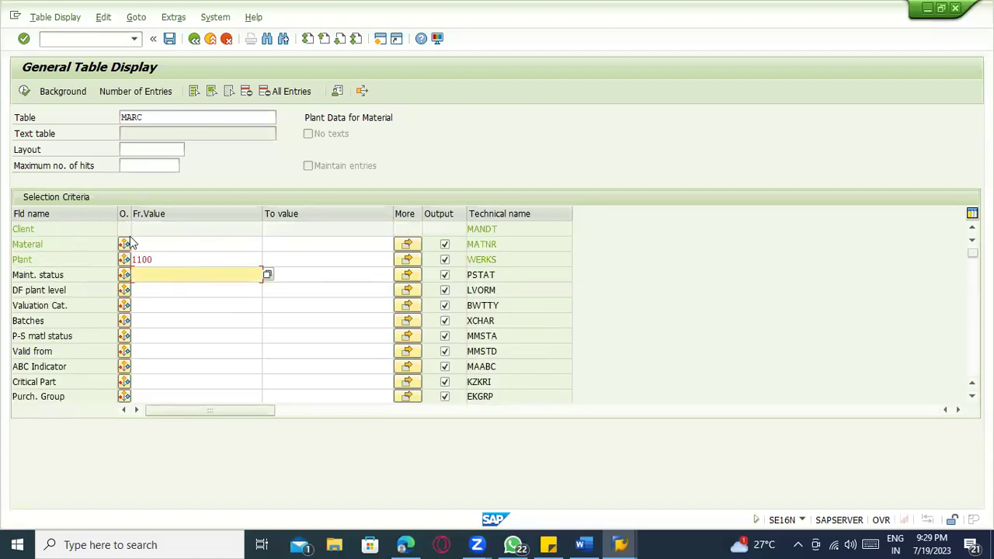
click(25, 91)
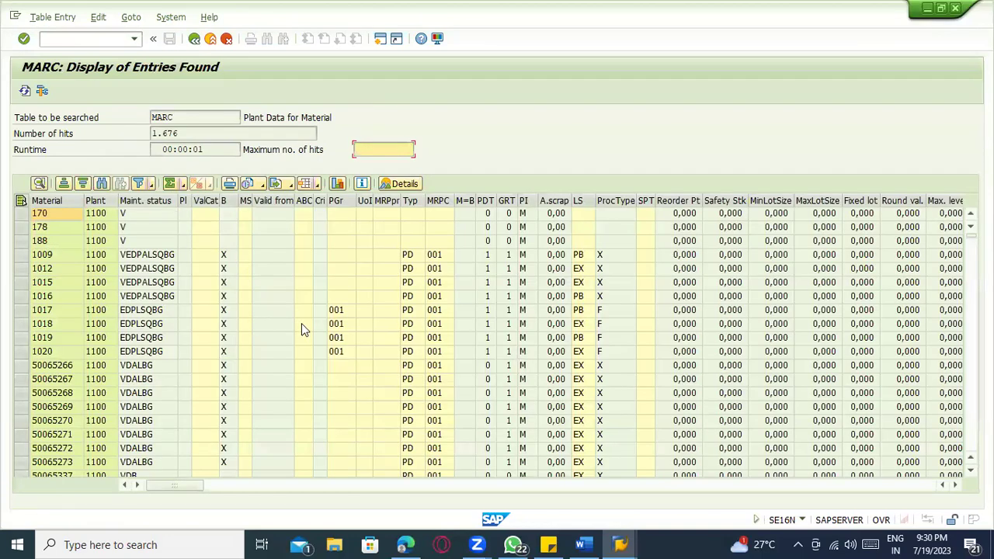
- Refresh the MARC hits while saving runs, watching them fall from 1.618 to 1.470
key(alt+Tab)
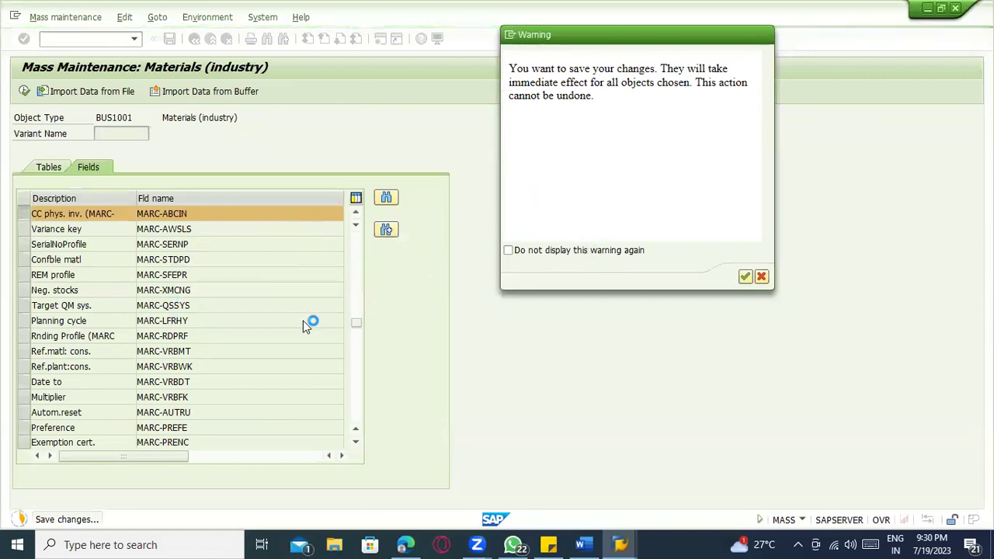
key(alt+Tab)
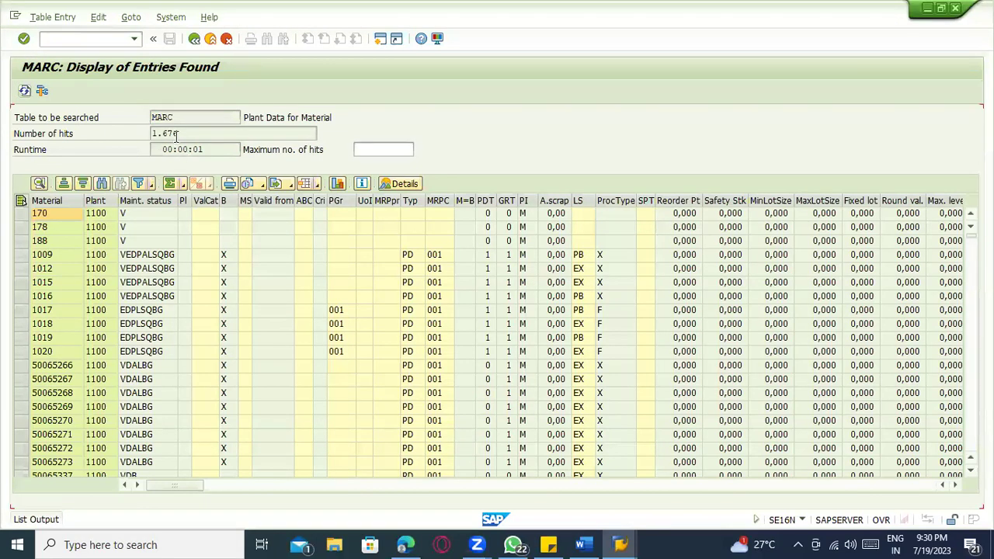
key(alt+Tab)
drag(186, 135, 134, 137)
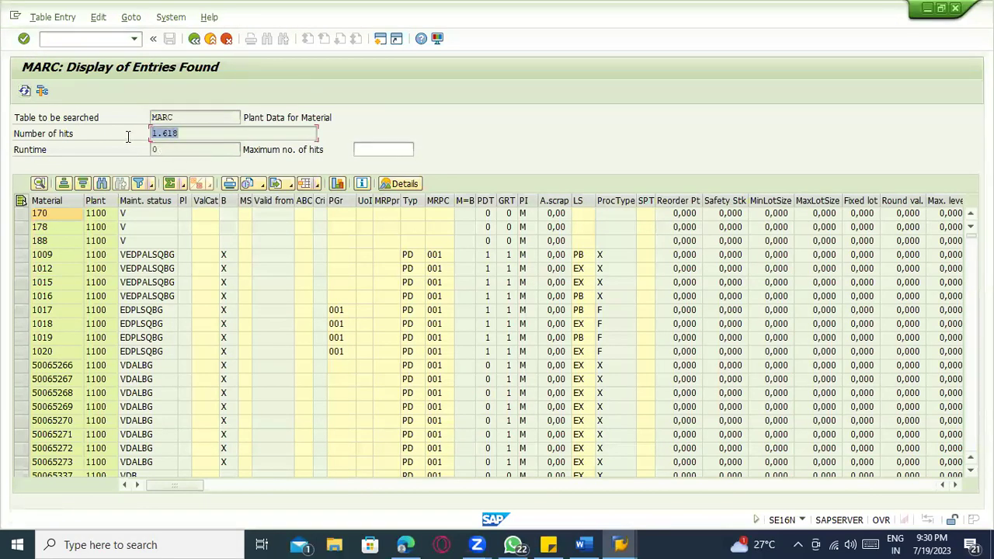
click(186, 132)
drag(186, 132, 136, 126)
click(28, 93)
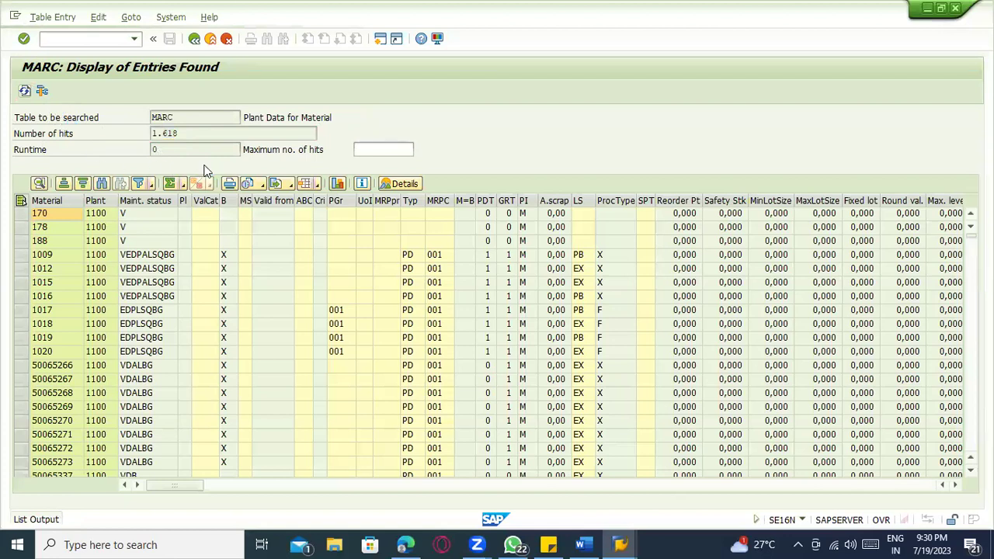
drag(193, 133, 101, 132)
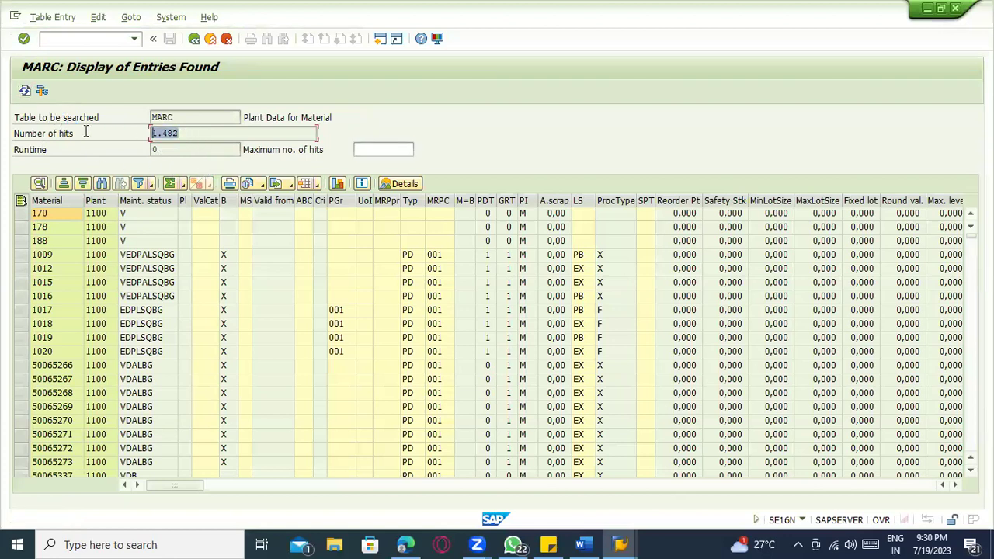
click(25, 91)
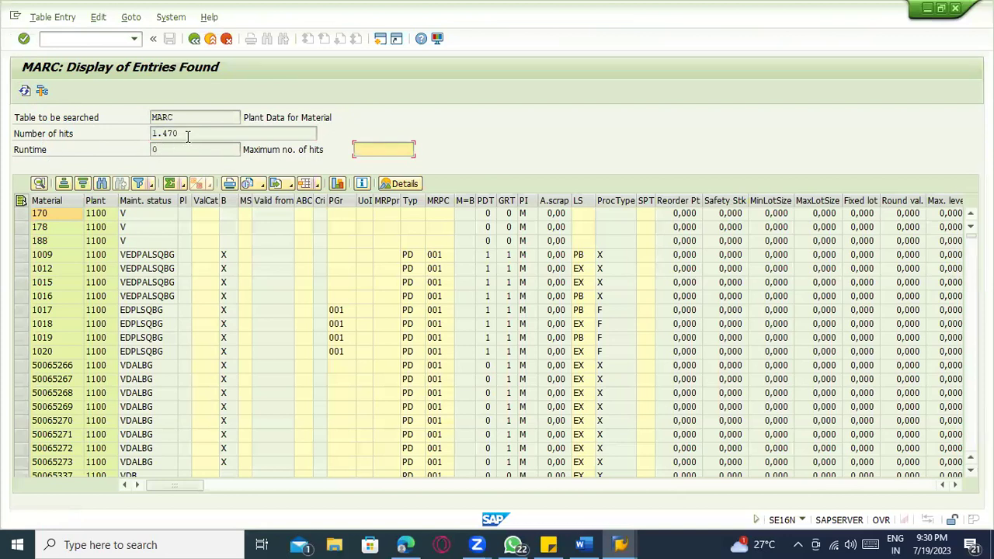
drag(186, 133, 138, 132)
click(25, 92)
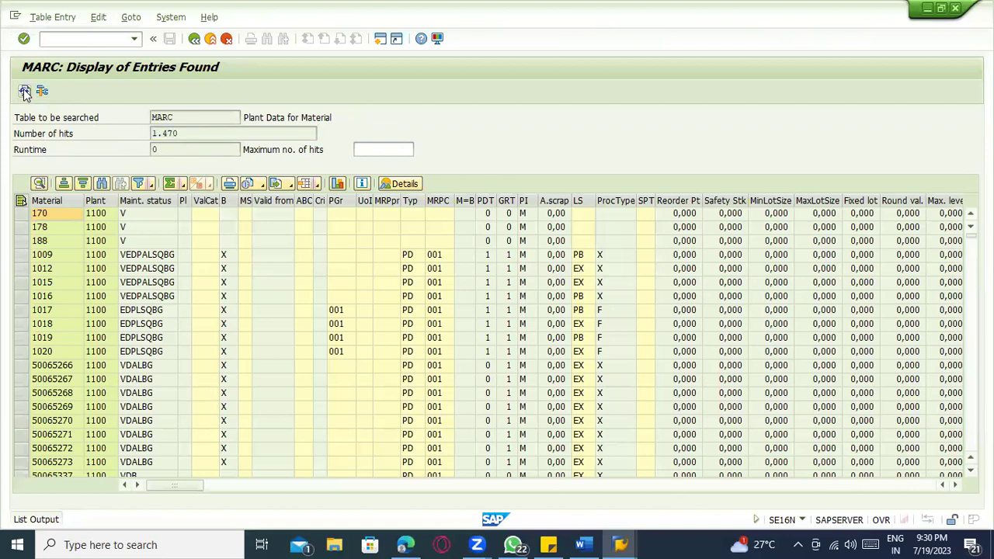
- Keep refreshing the hit list as the count drops through 1.448 to 1.358
click(170, 133)
drag(169, 133, 67, 137)
click(25, 91)
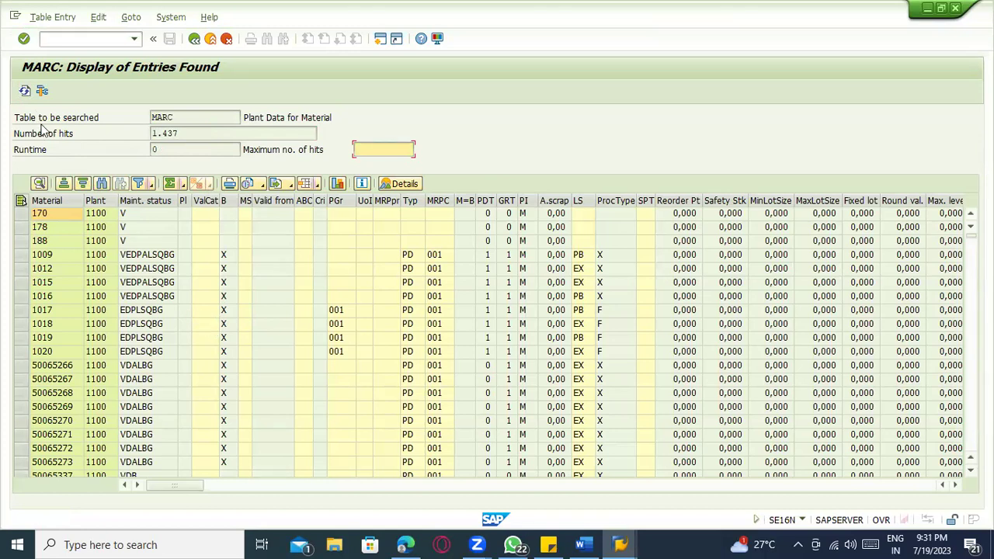
click(30, 93)
key(alt+Tab)
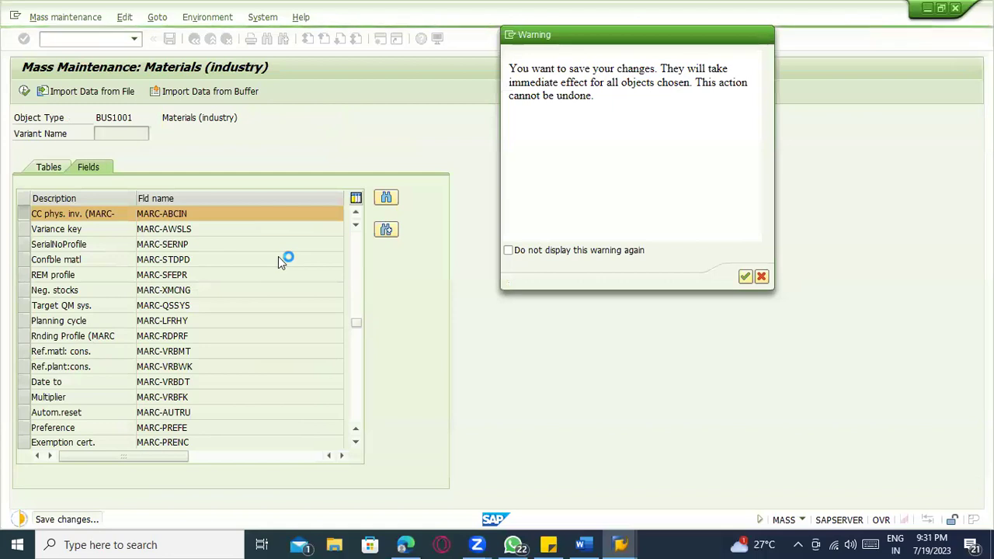
key(alt+Tab)
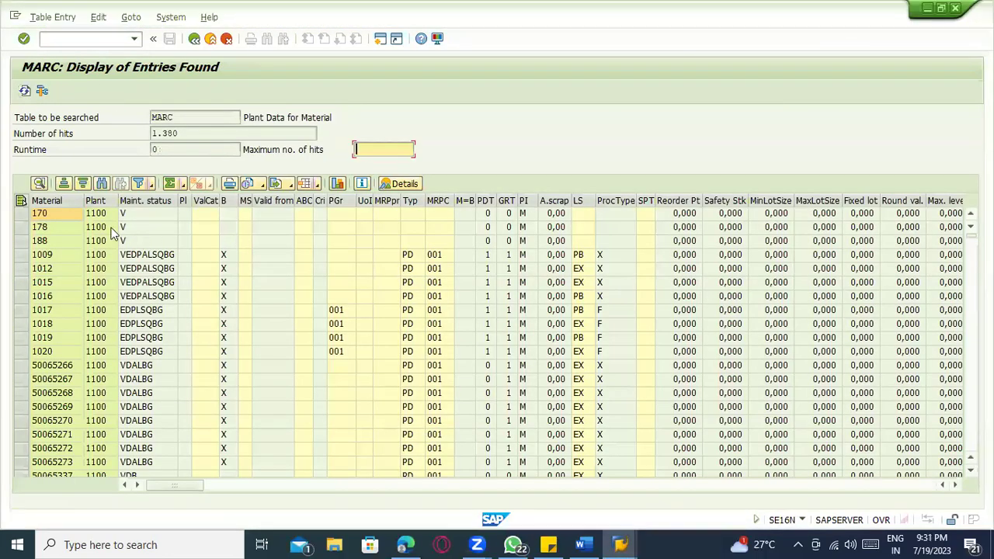
click(25, 90)
drag(180, 135, 83, 132)
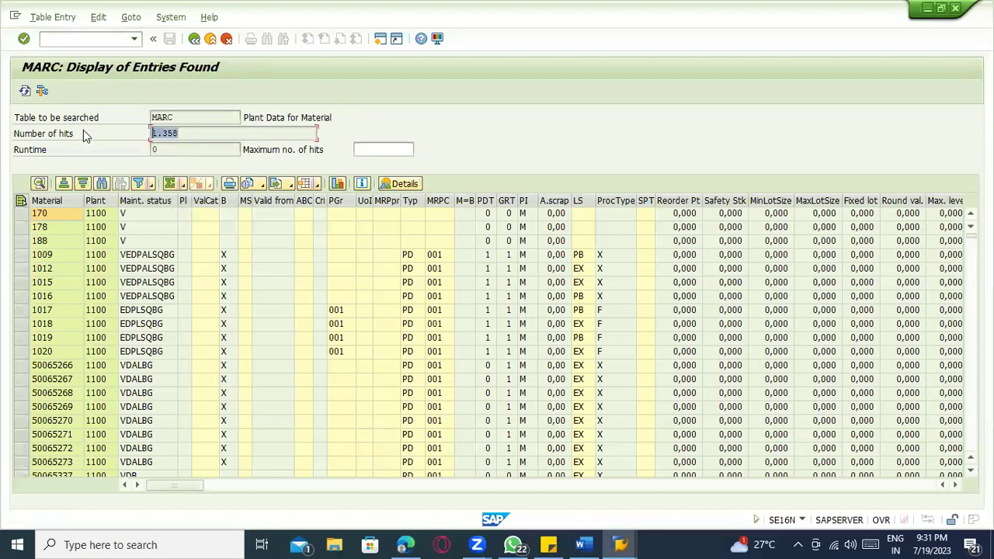
click(25, 92)
key(alt+Tab)
key(alt+Tab)
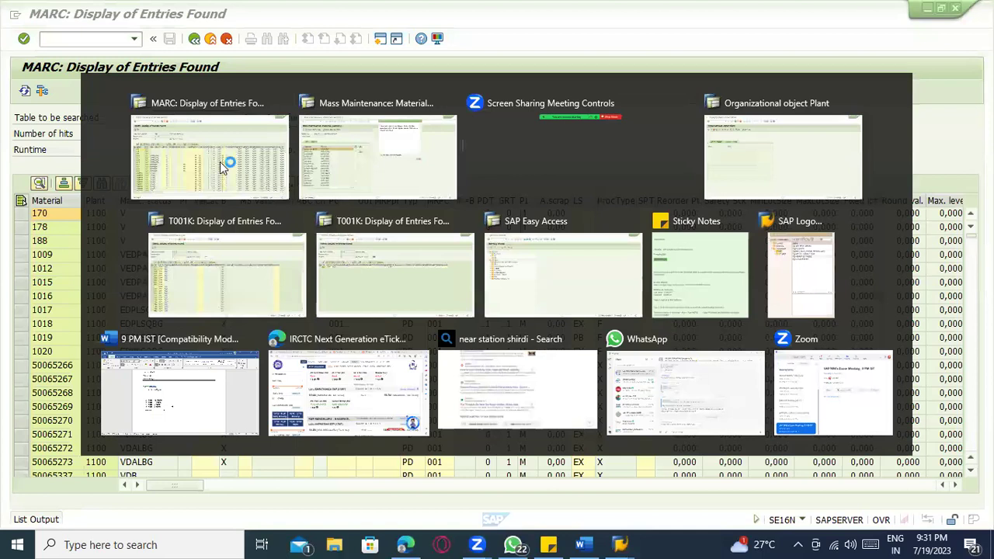
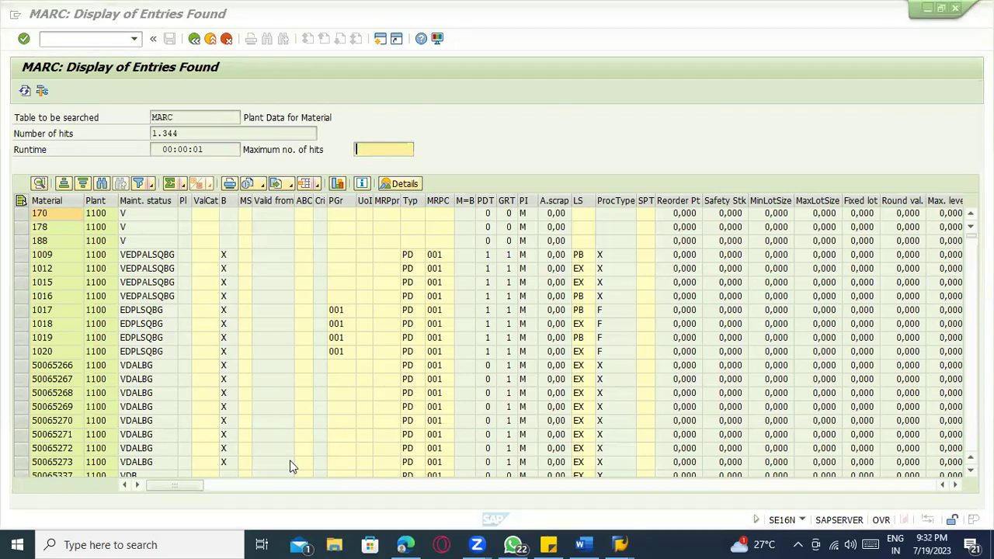
- Refresh the MARC hit list down to 989, check Mass Maintenance, then return to table selection
click(24, 92)
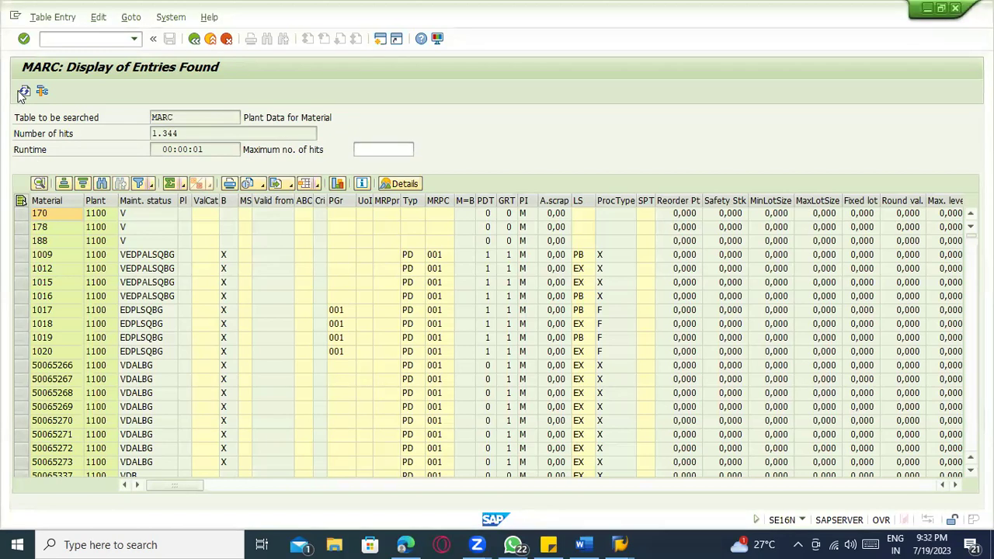
click(24, 91)
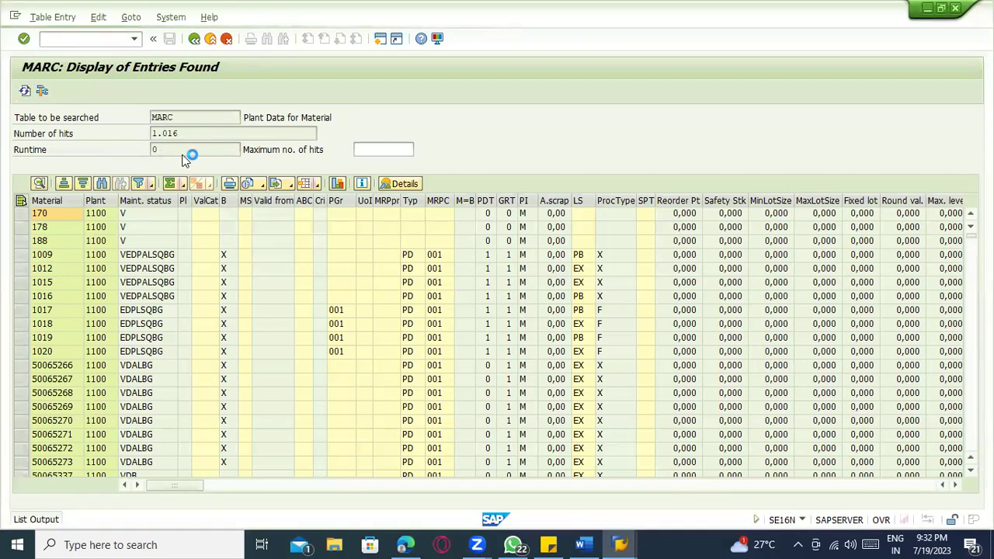
key(alt+Tab)
key(alt+Tab)
key(Tab)
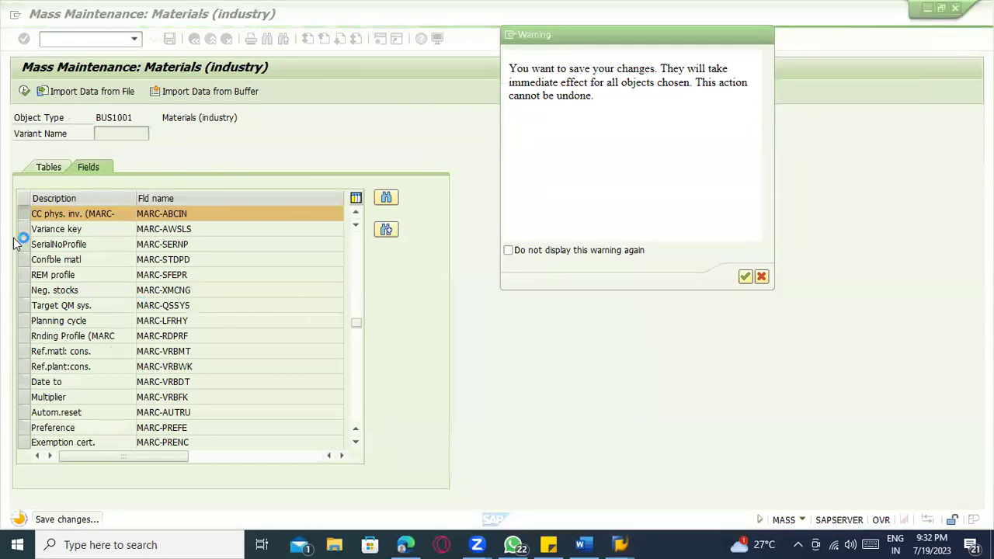
key(alt+Tab)
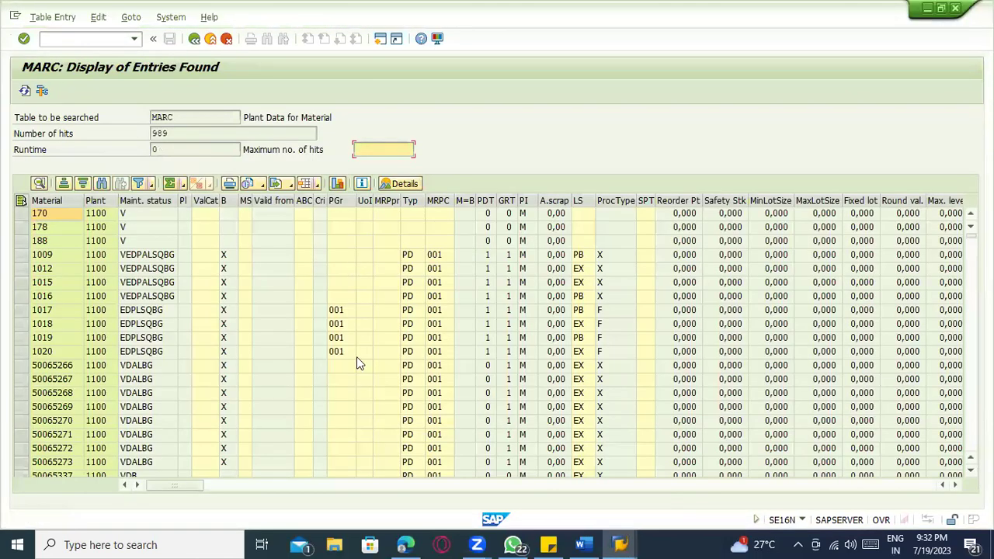
click(221, 483)
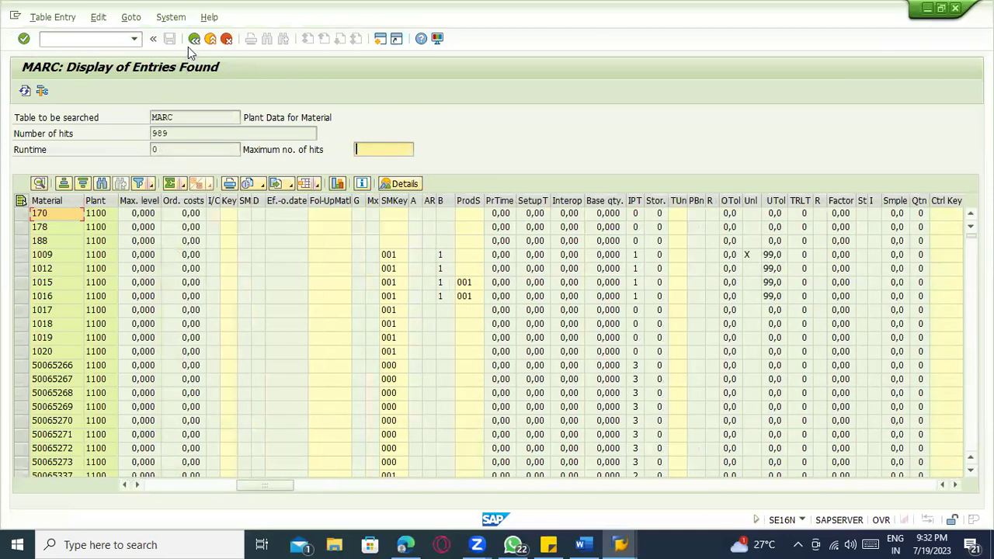
click(193, 39)
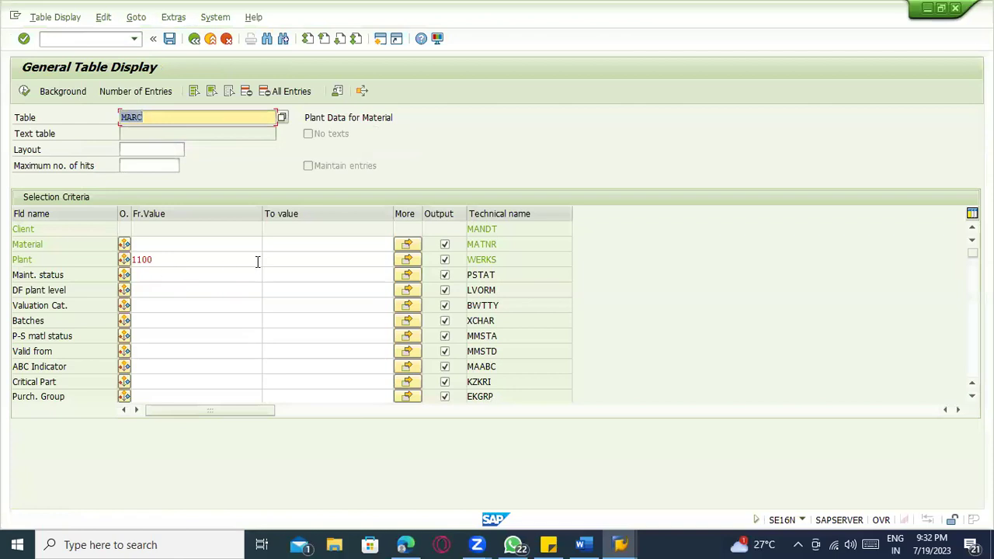
- Limit MARC output to the Material and Plant columns and rerun the plant 1100 query (833 hits)
click(228, 91)
click(444, 244)
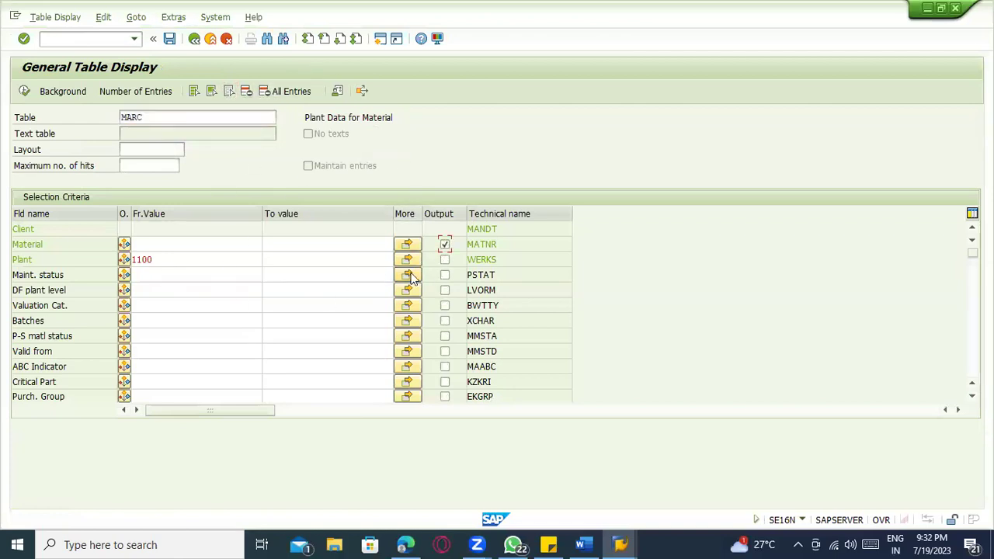
click(444, 259)
scroll(208, 315, down, 10)
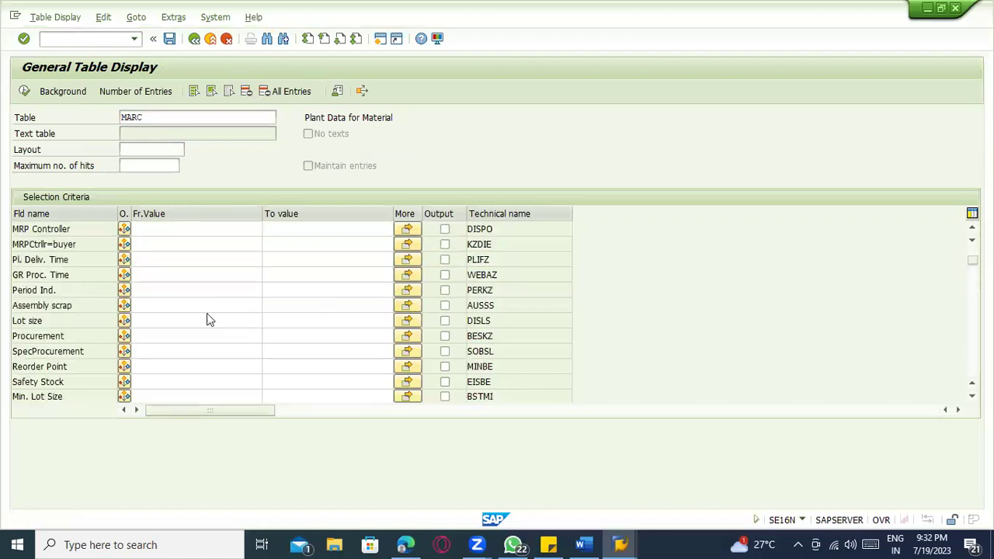
scroll(209, 316, down, 15)
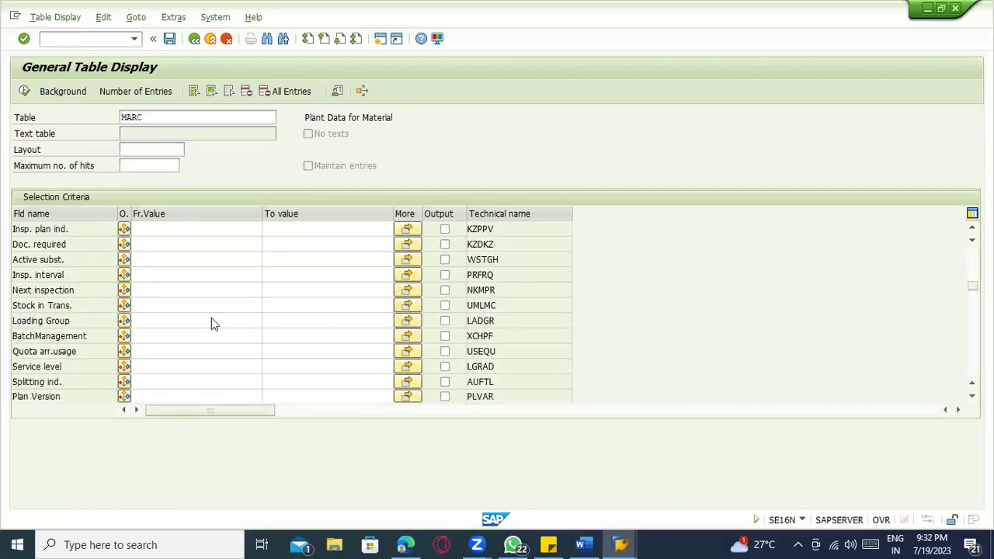
scroll(264, 296, down, 5)
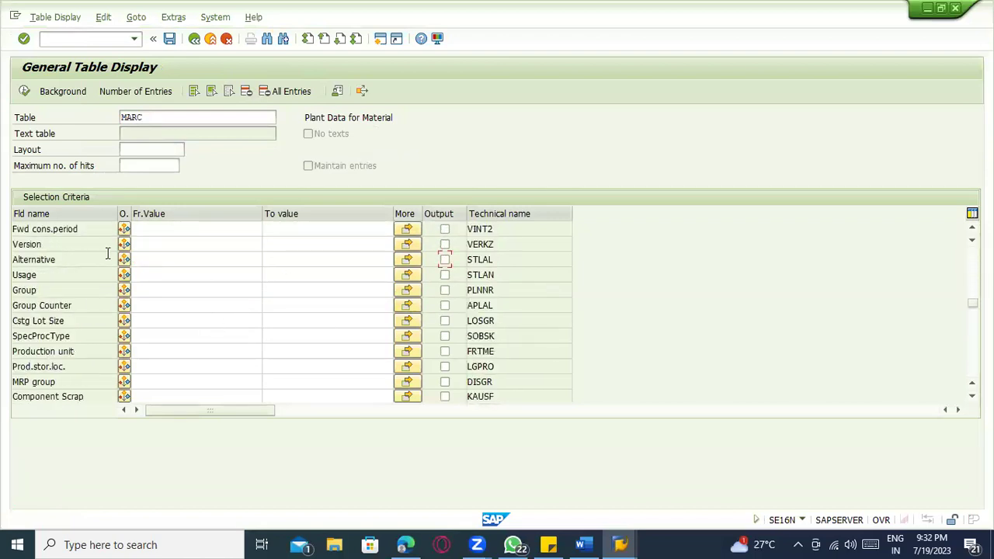
click(24, 91)
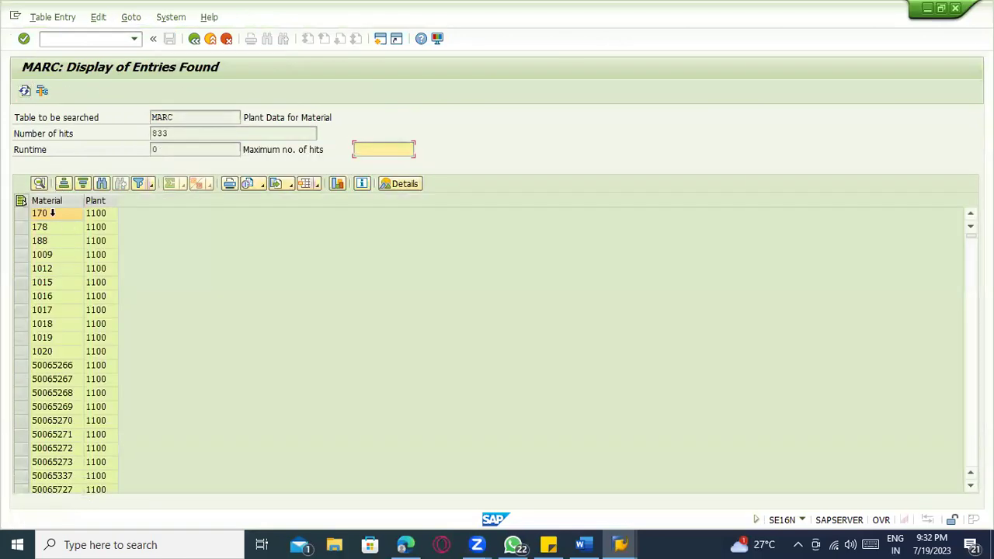
- Refresh the MARC plant 1100 list repeatedly, watching the hit count drop
click(24, 91)
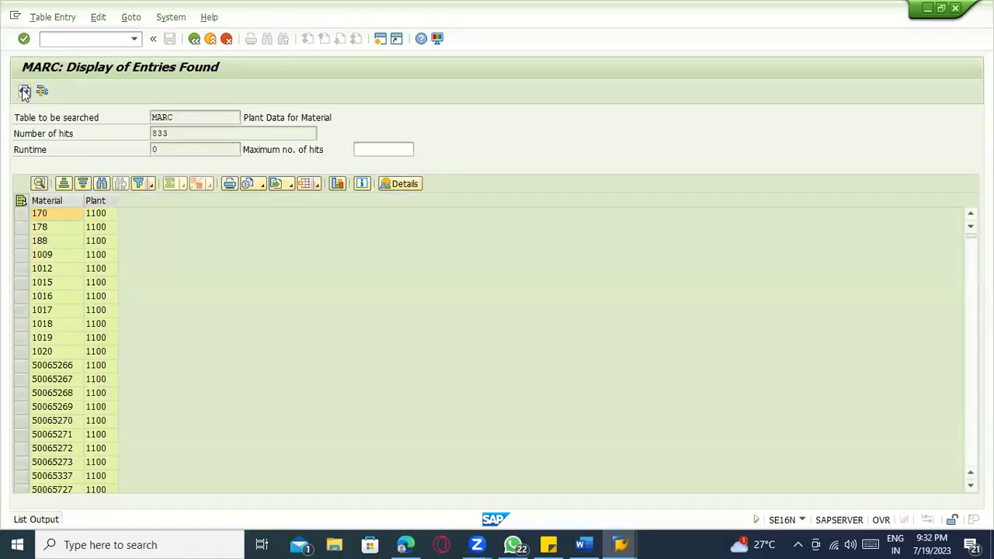
click(167, 134)
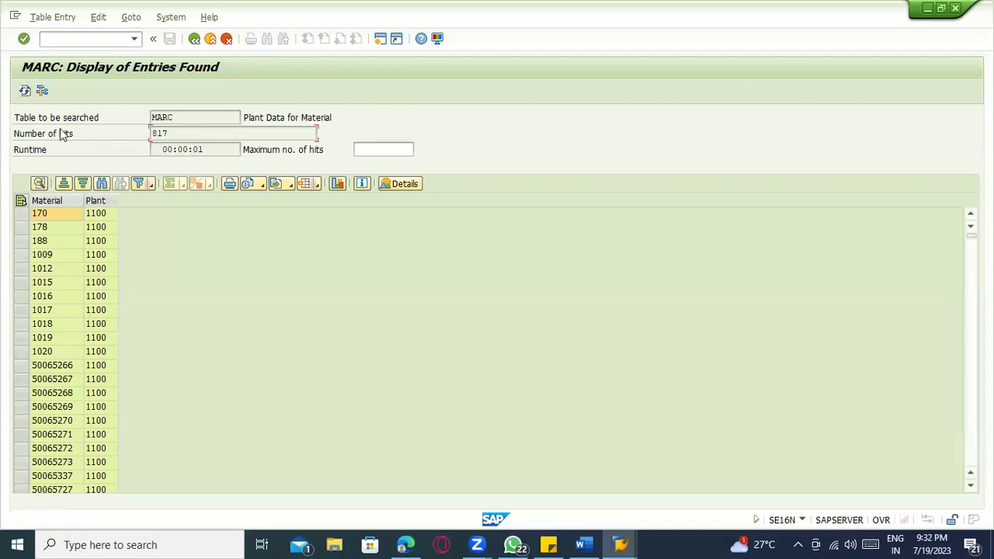
click(24, 91)
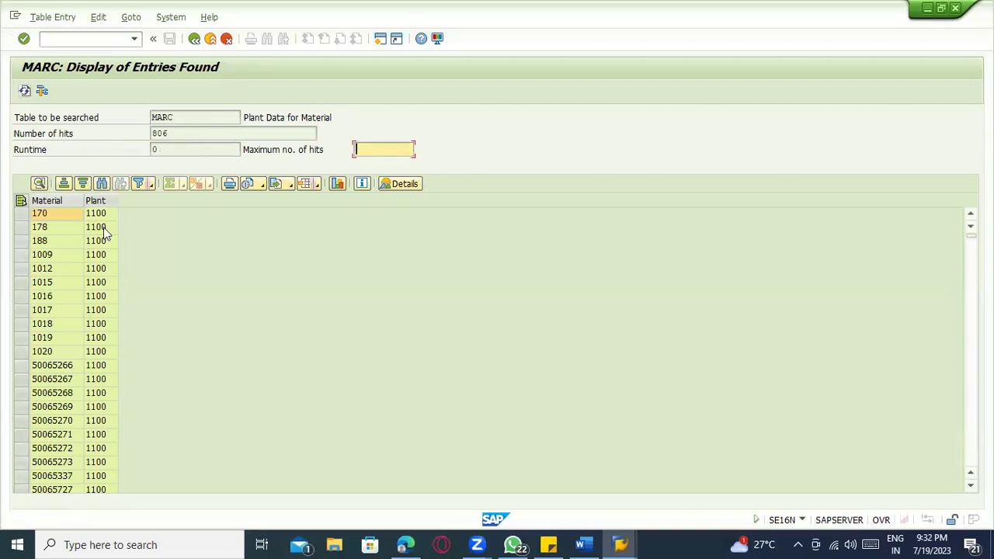
click(24, 91)
drag(167, 135, 143, 132)
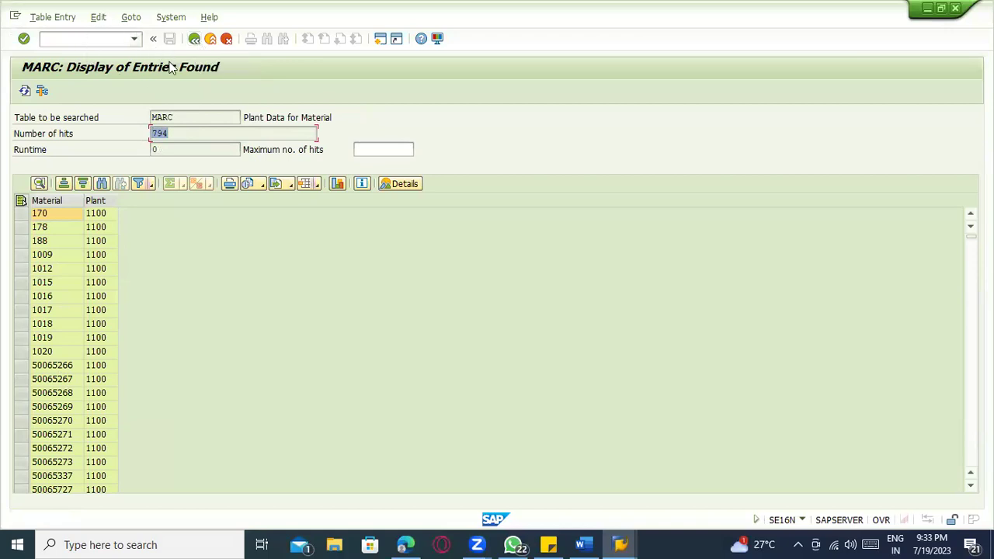
click(21, 94)
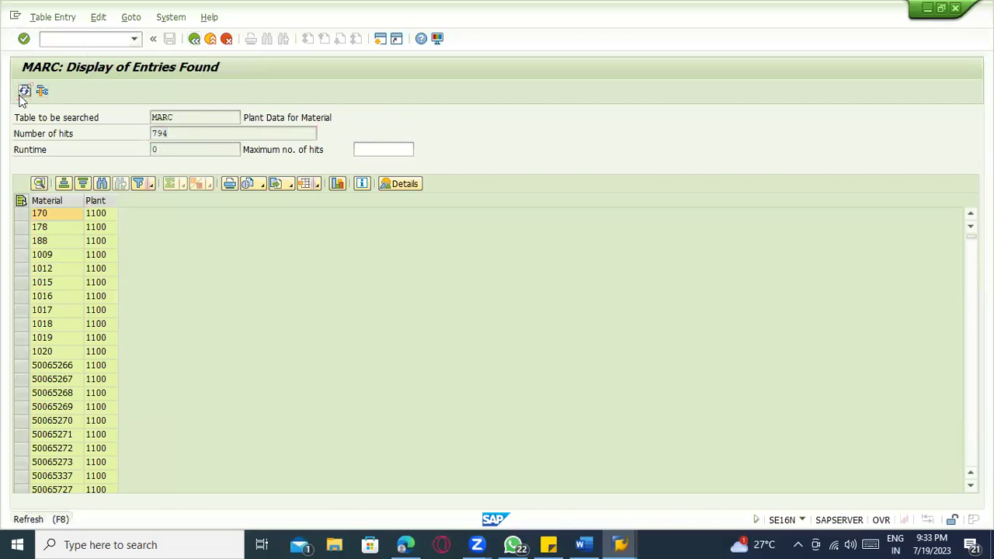
click(22, 93)
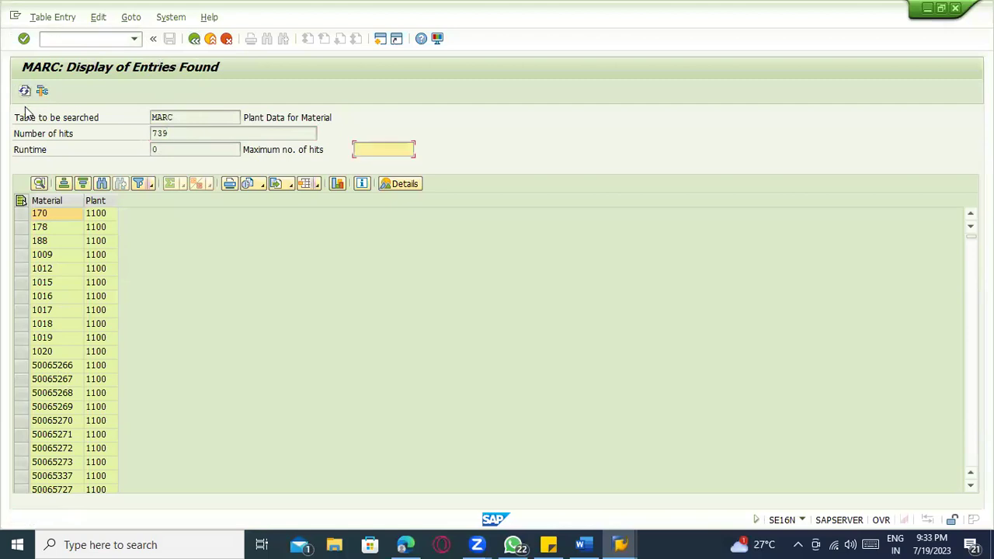
click(26, 94)
- Stop the pending Mass Maintenance transaction, then refresh MARC until it shows 680 hits
key(alt+Tab)
key(alt+Tab)
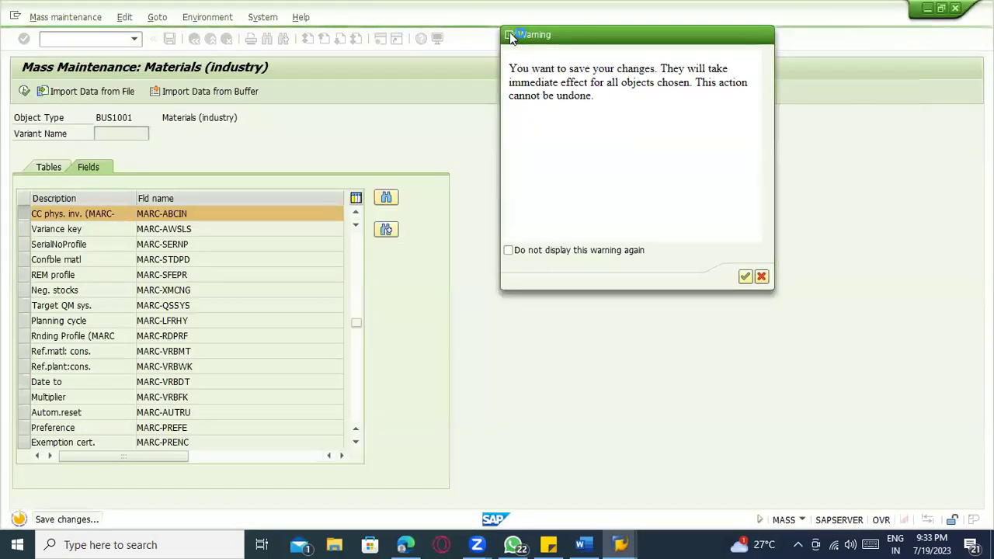
click(509, 34)
click(545, 105)
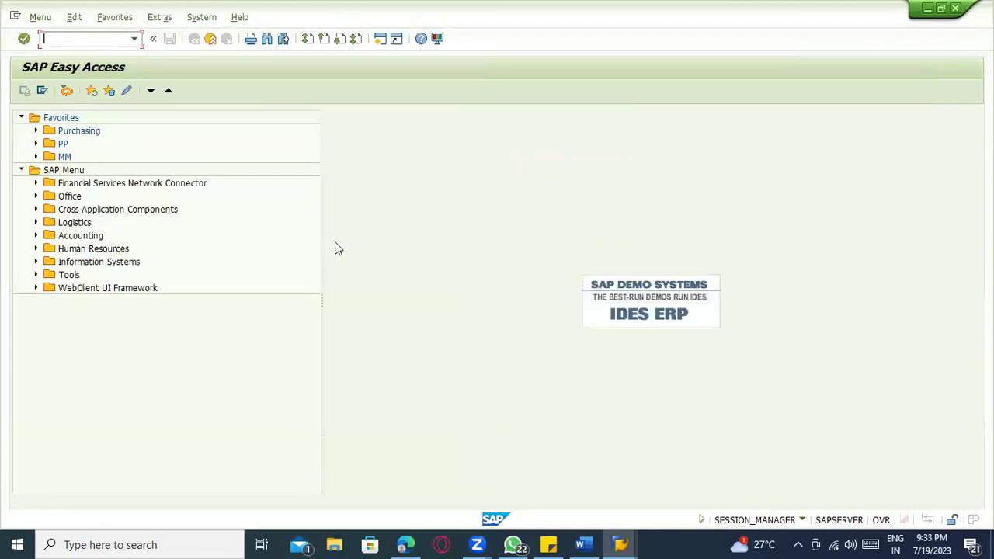
key(alt+Tab)
click(26, 95)
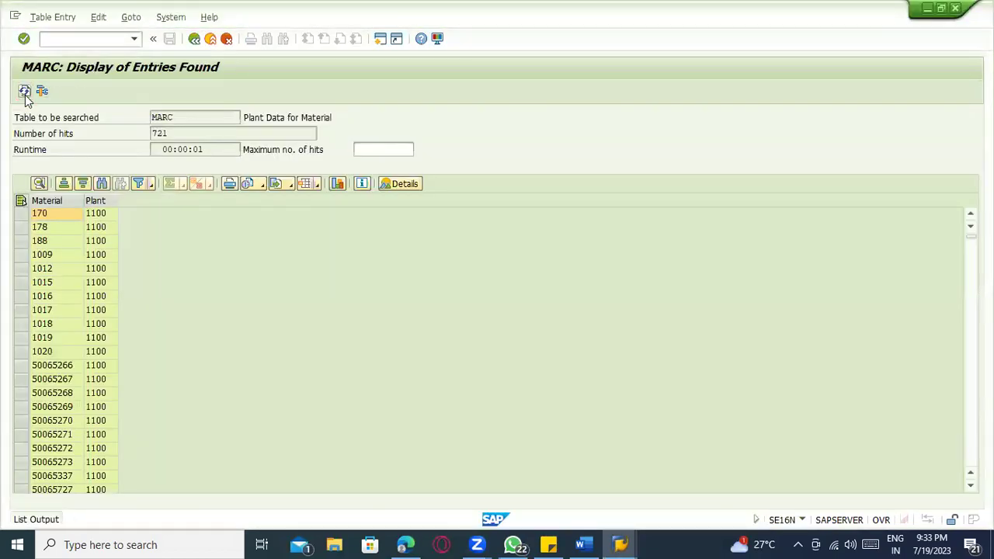
click(26, 96)
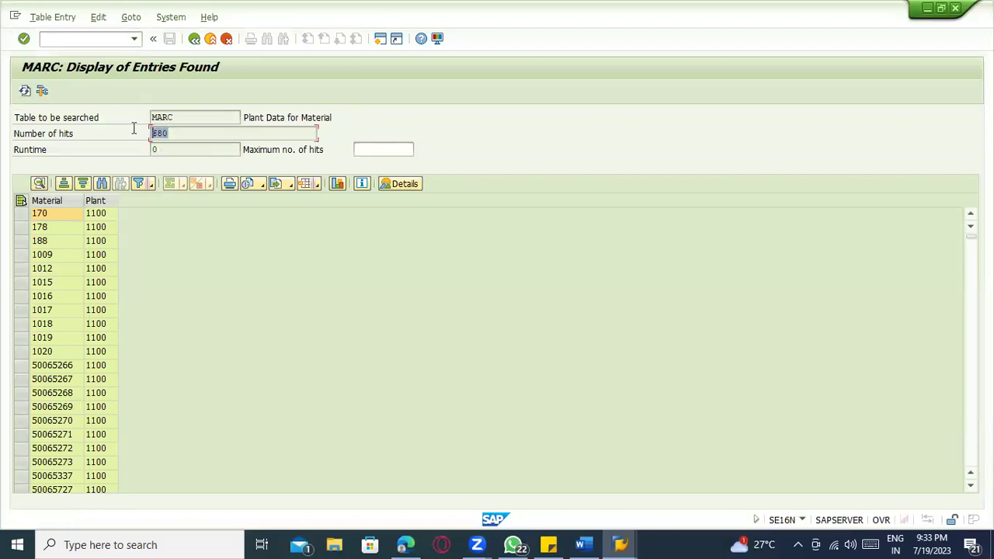
click(184, 135)
- Start MASS mass maintenance for object type BUS1001
key(shift+F3)
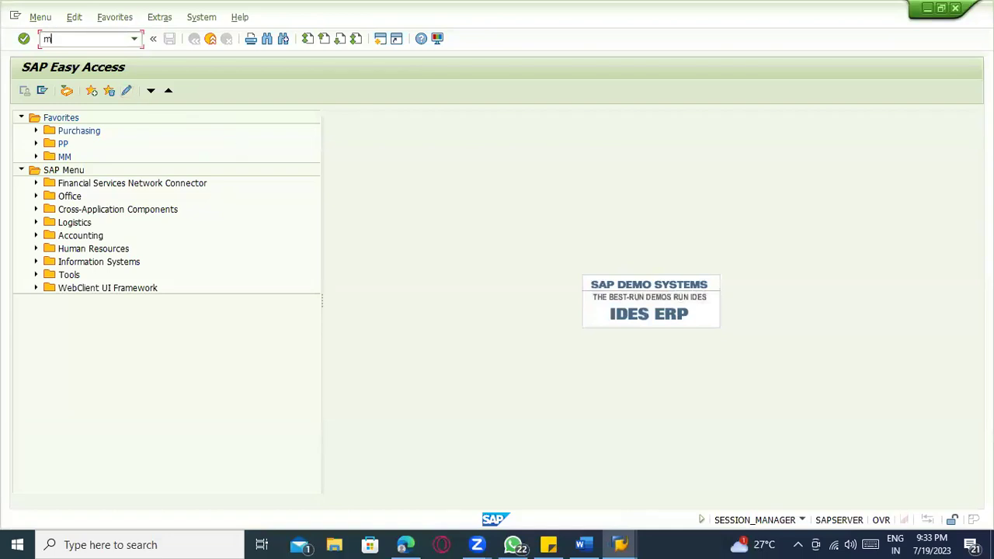
text(mass)
key(Return)
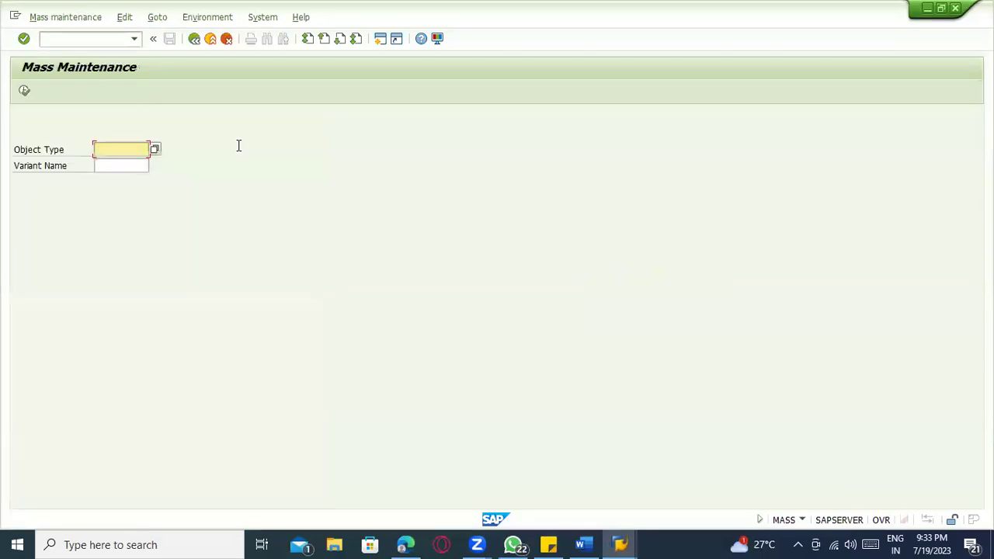
text(B)
click(112, 165)
click(24, 92)
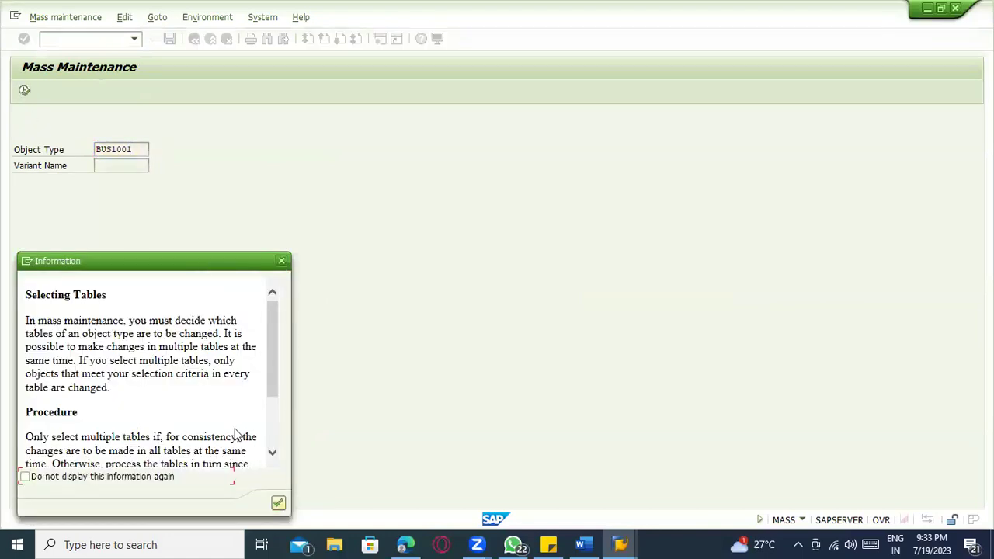
key(Return)
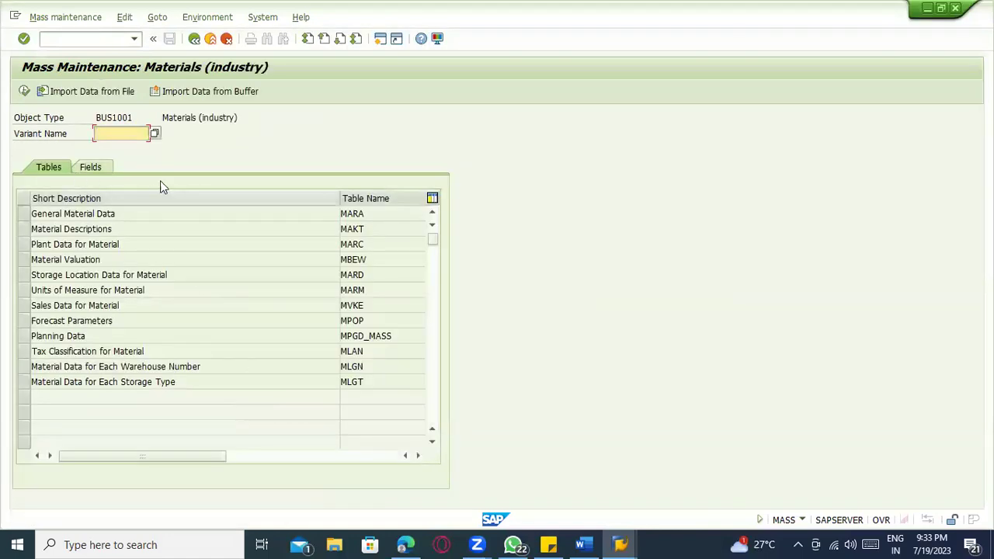
- Find and choose field MARC-ABCIN, then proceed past the warning to Data Records to Be Changed
click(93, 168)
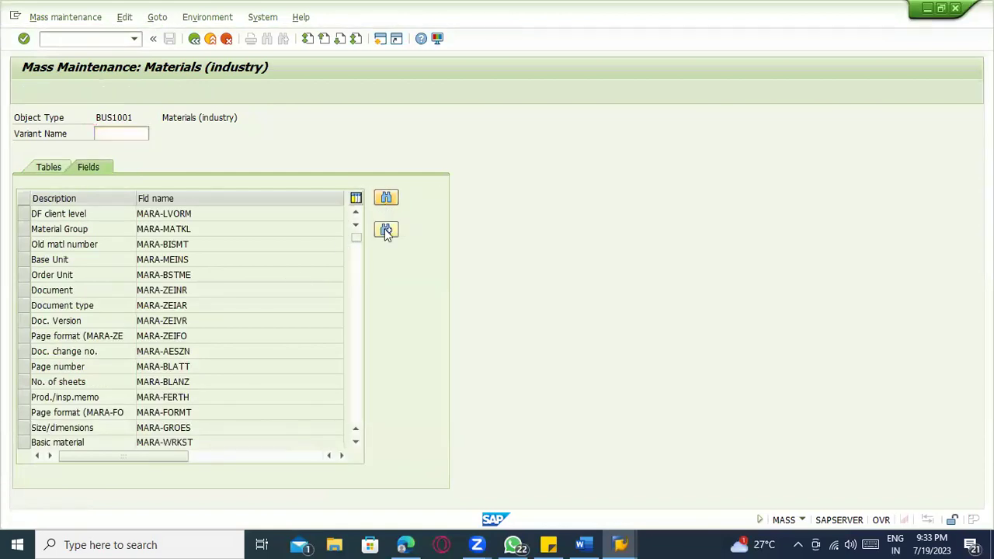
click(386, 230)
click(185, 220)
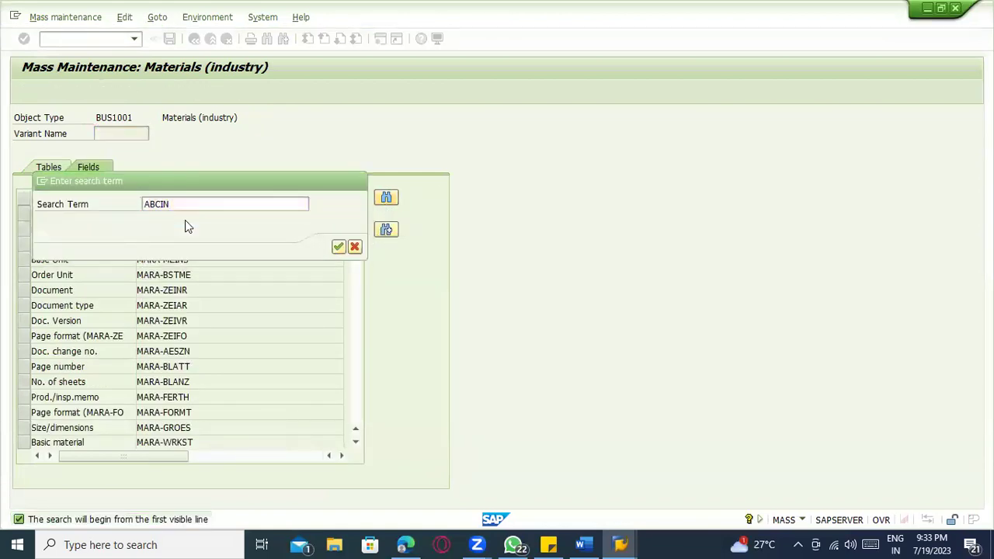
key(Return)
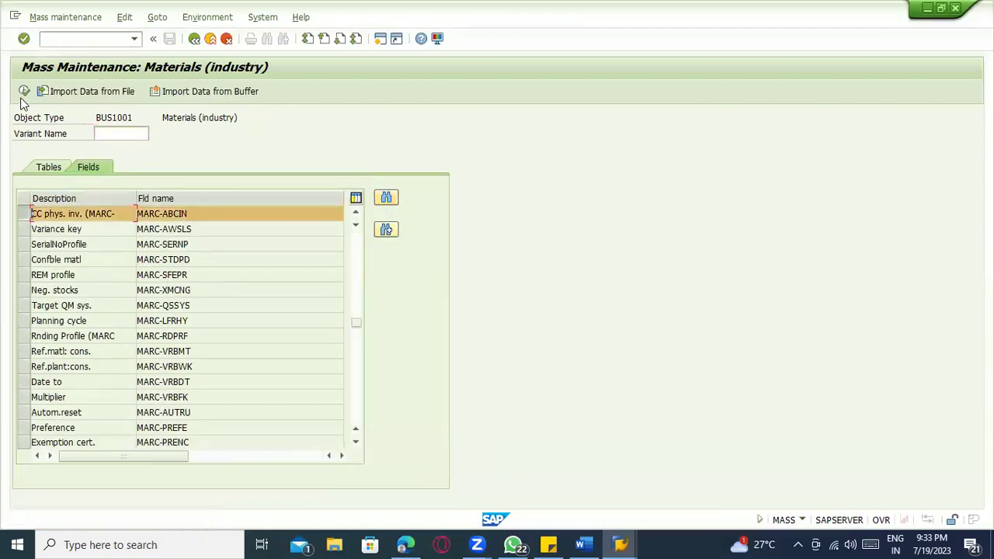
click(24, 91)
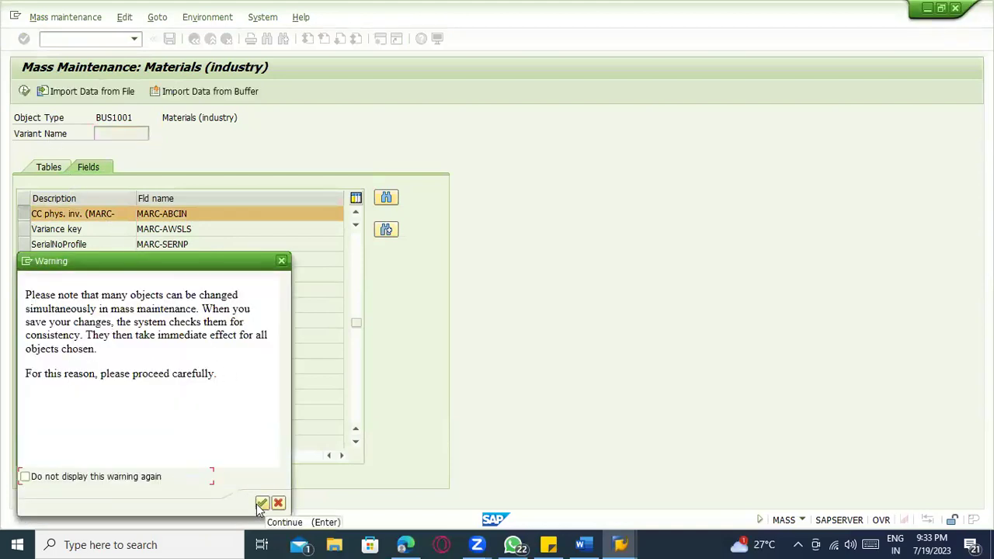
click(261, 504)
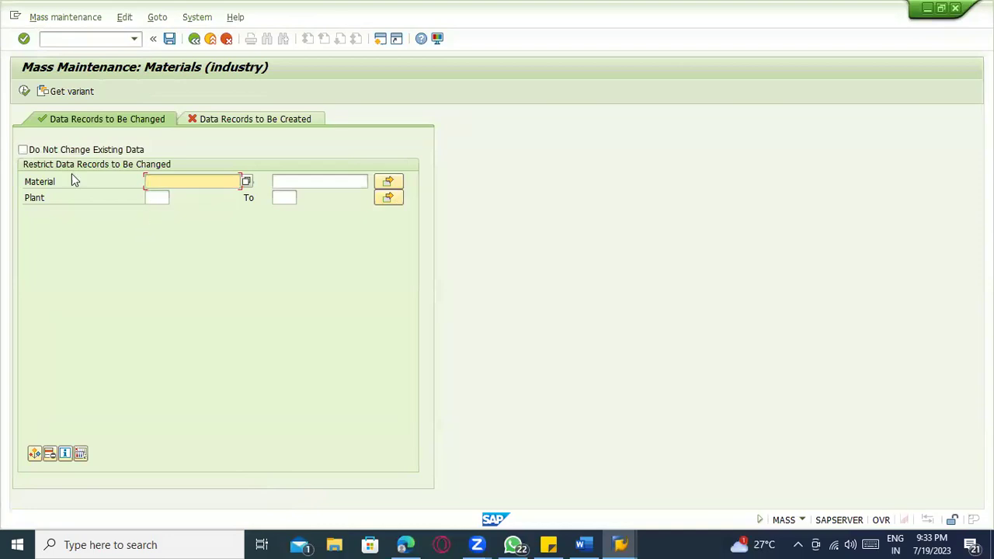
click(194, 39)
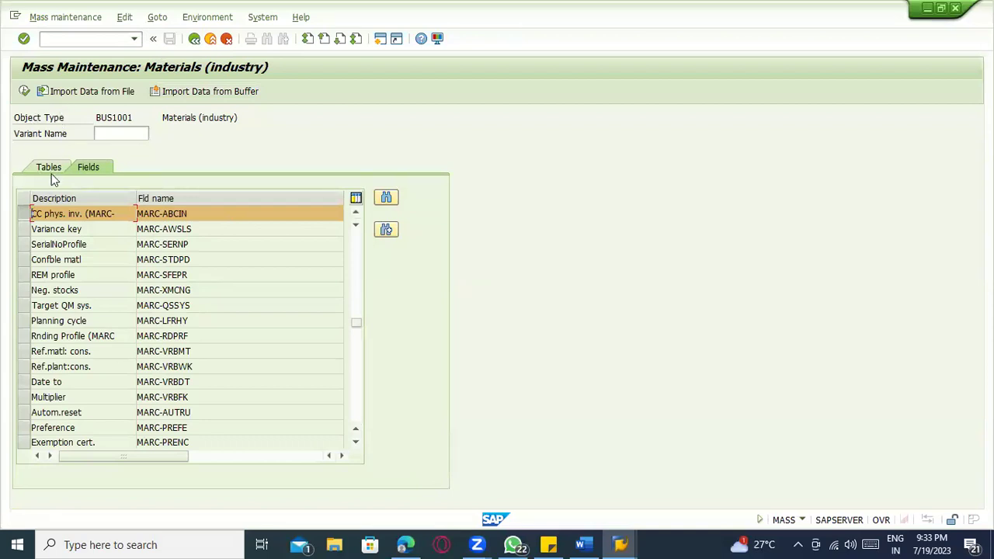
click(24, 91)
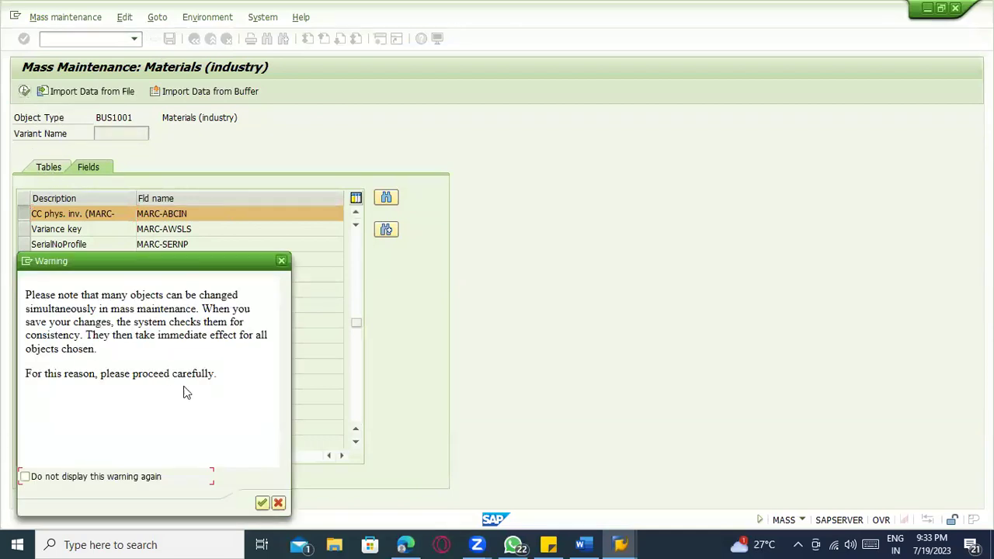
key(Return)
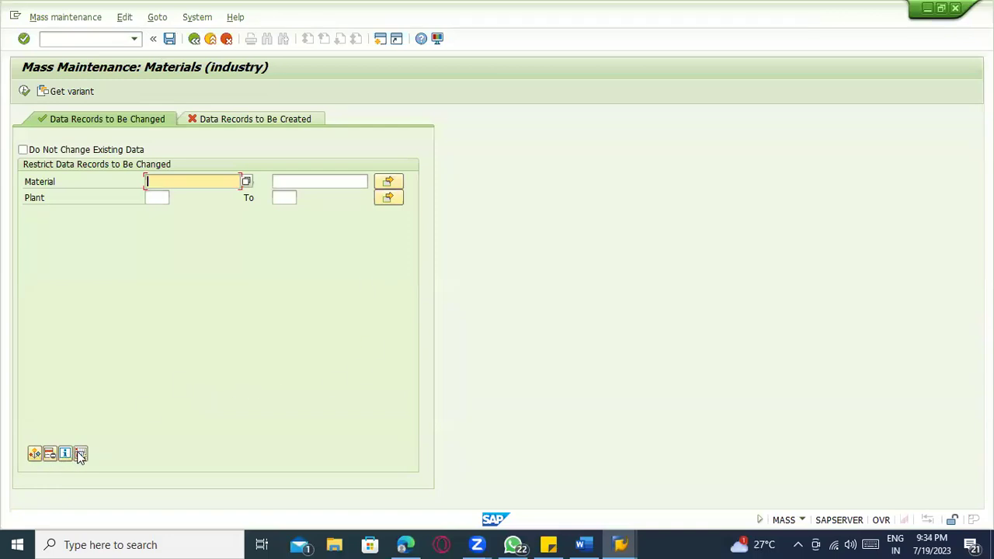
- Search the selection field pool for ABCIN, then for CC
click(36, 454)
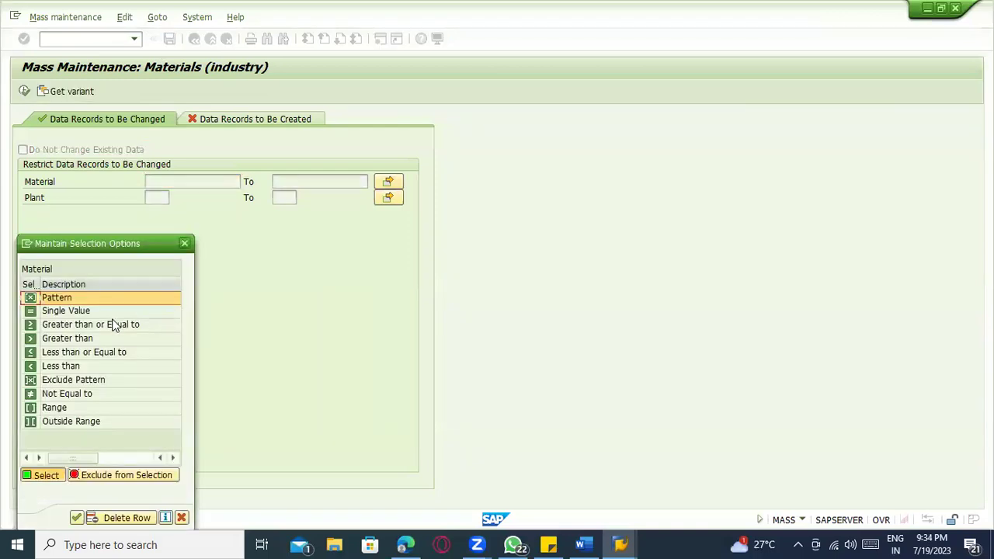
double_click(100, 355)
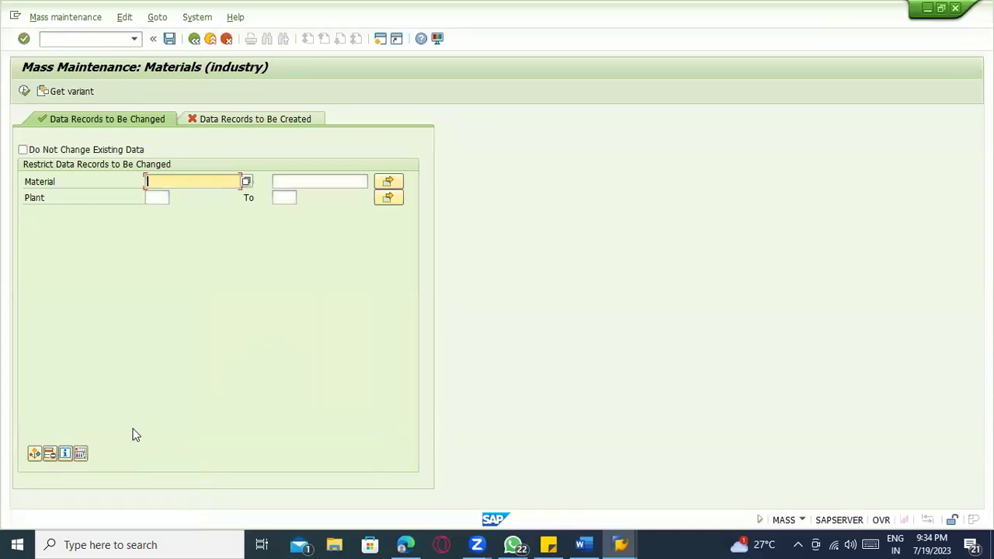
click(80, 453)
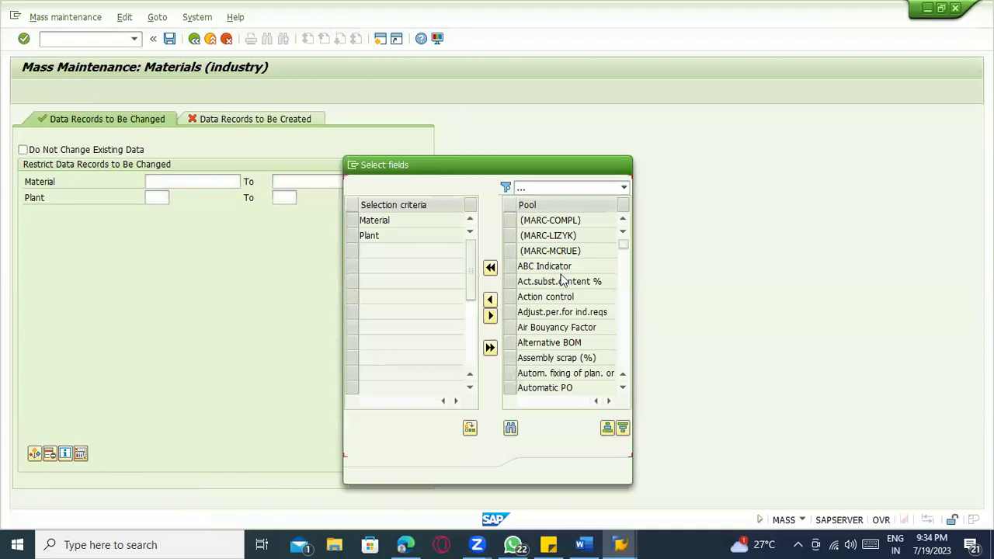
click(509, 428)
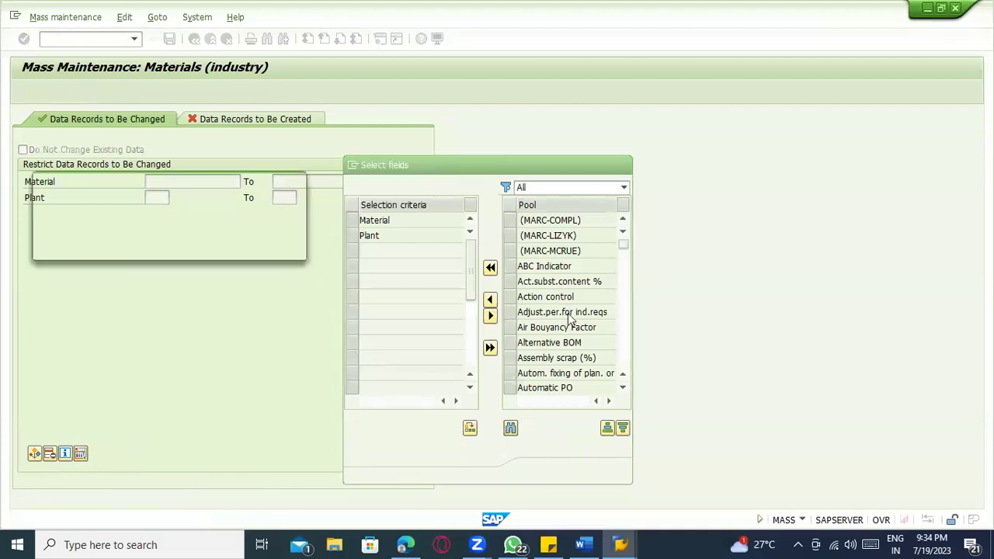
text(ABCIN)
key(Return)
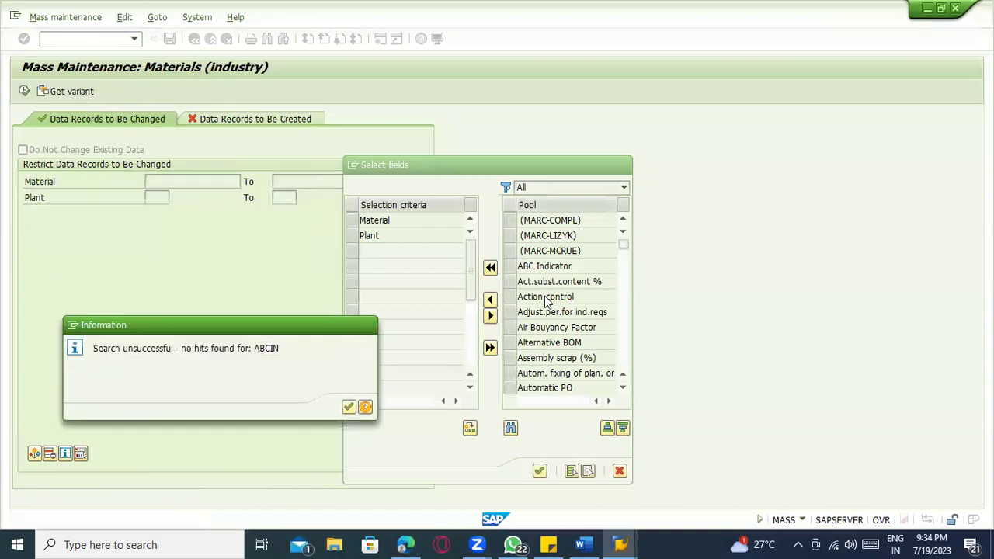
key(Return)
text(CC)
key(Return)
key(Return)
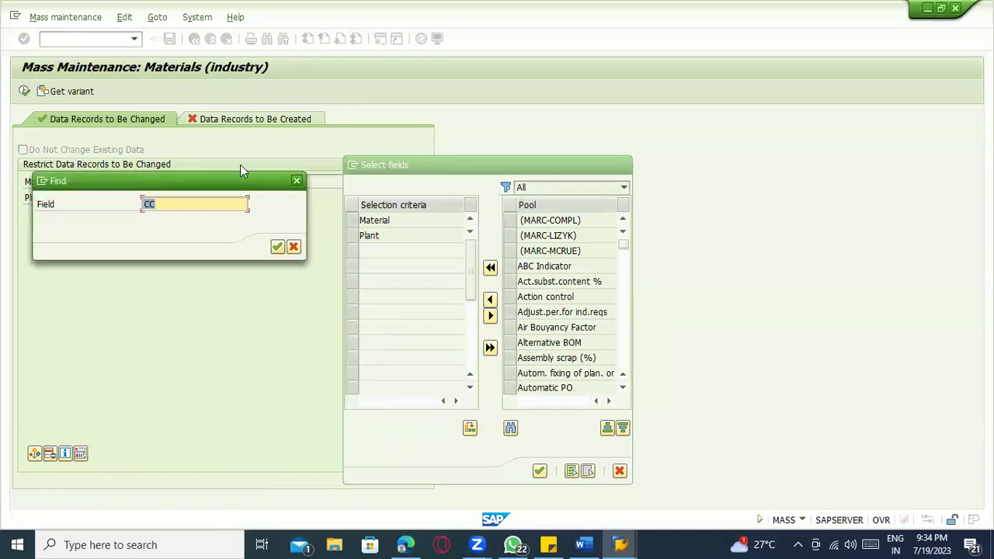
- Add CC phys. inv. ind. to the record selection criteria
click(297, 182)
scroll(548, 268, down, 5)
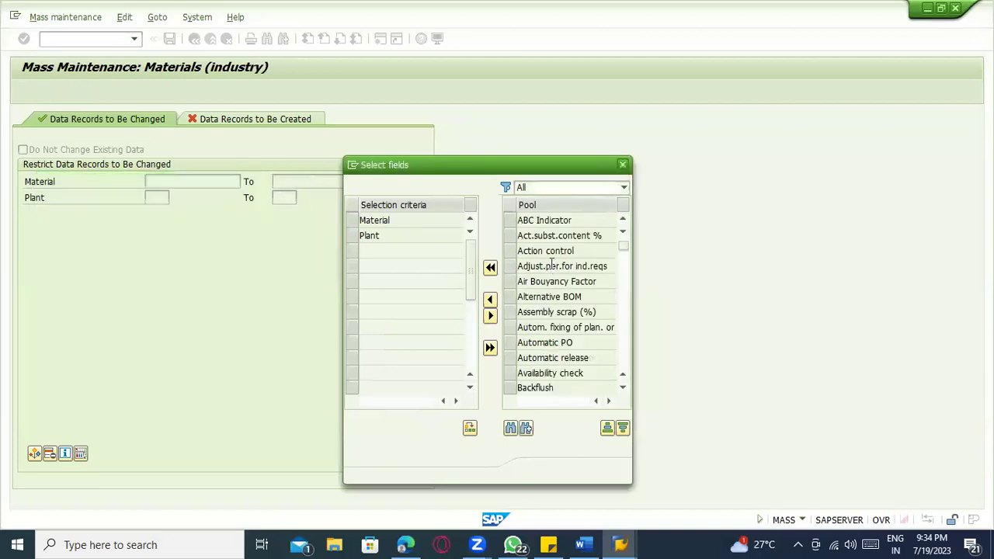
scroll(553, 269, down, 5)
scroll(547, 284, up, 3)
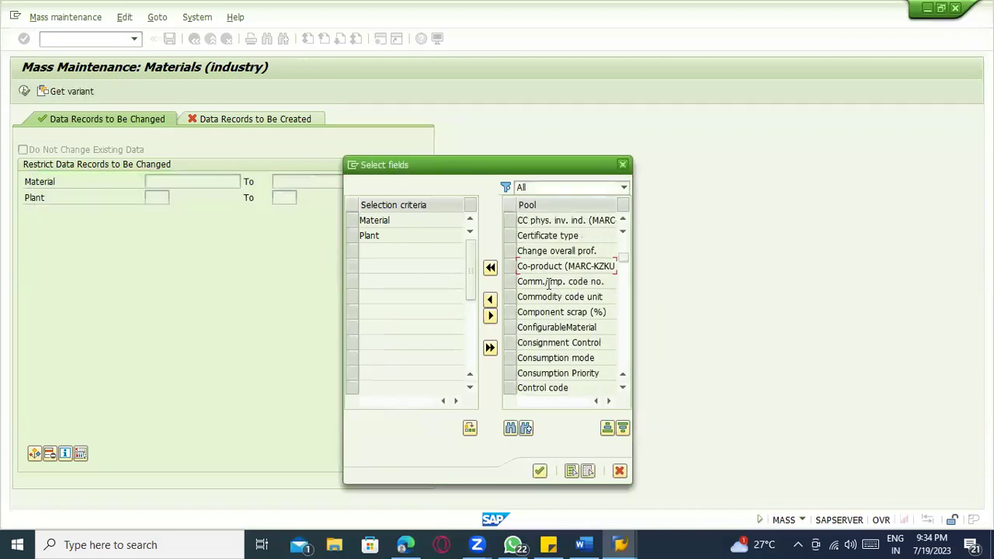
scroll(543, 283, up, 3)
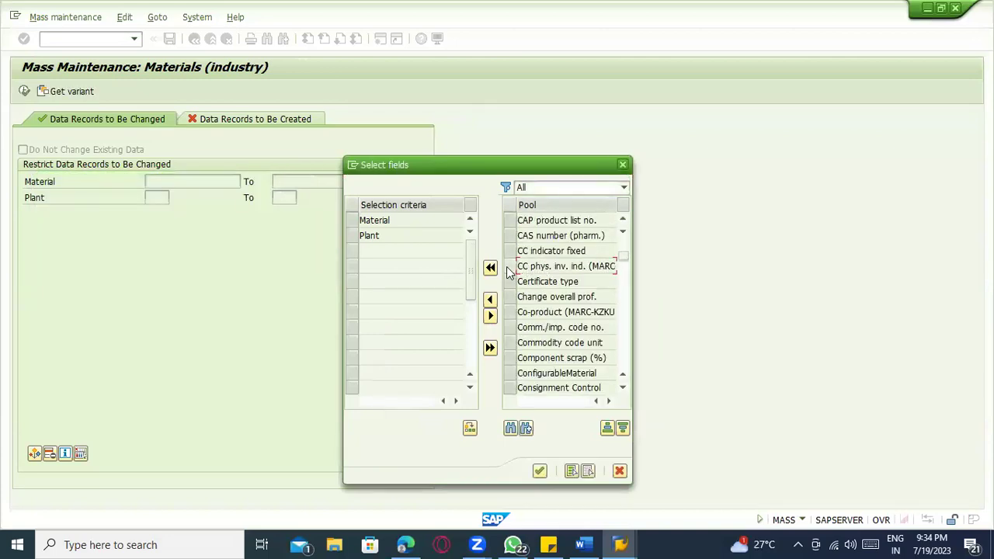
click(524, 268)
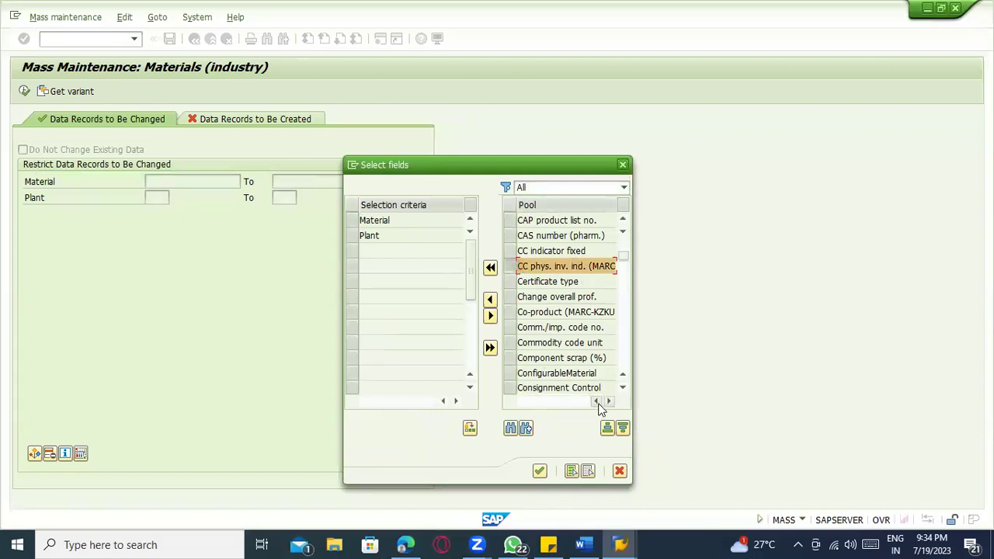
click(541, 470)
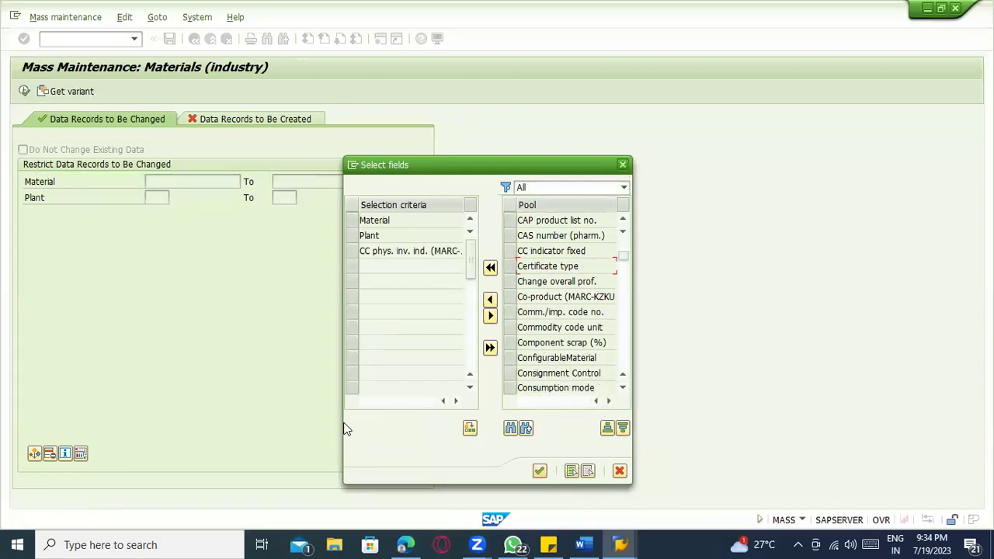
click(539, 471)
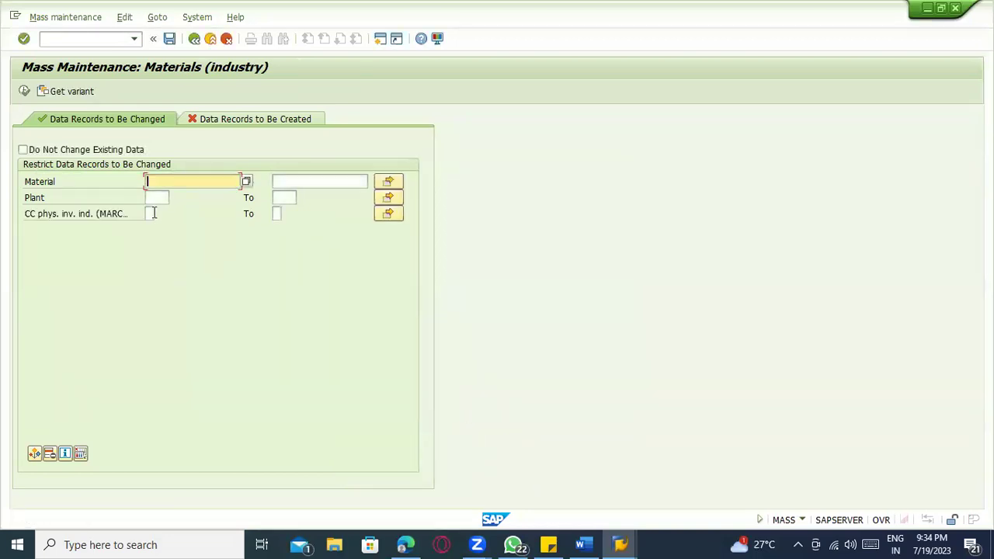
- Give CC phys. inv. ind. an equal-to single value, enter plant 1100, and select records (680)
click(151, 213)
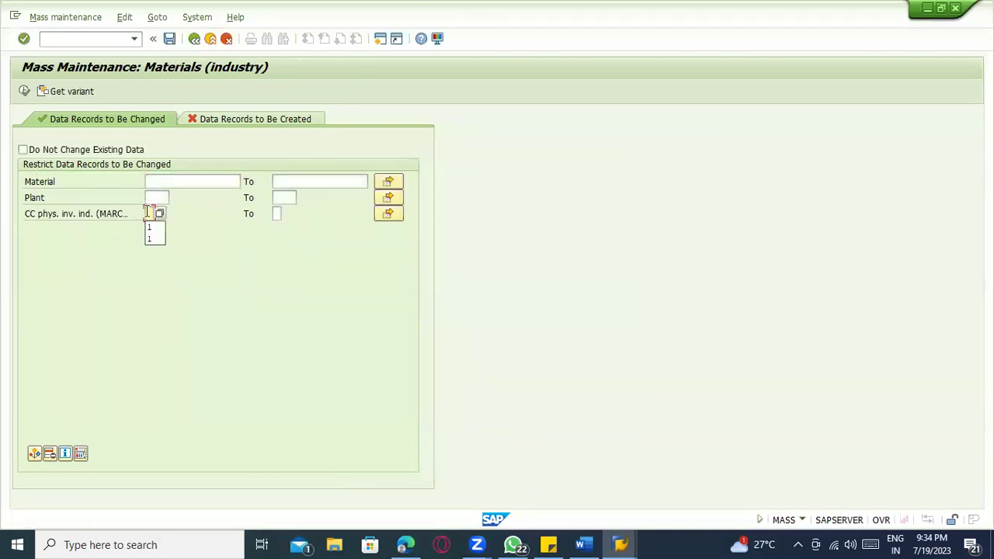
click(388, 216)
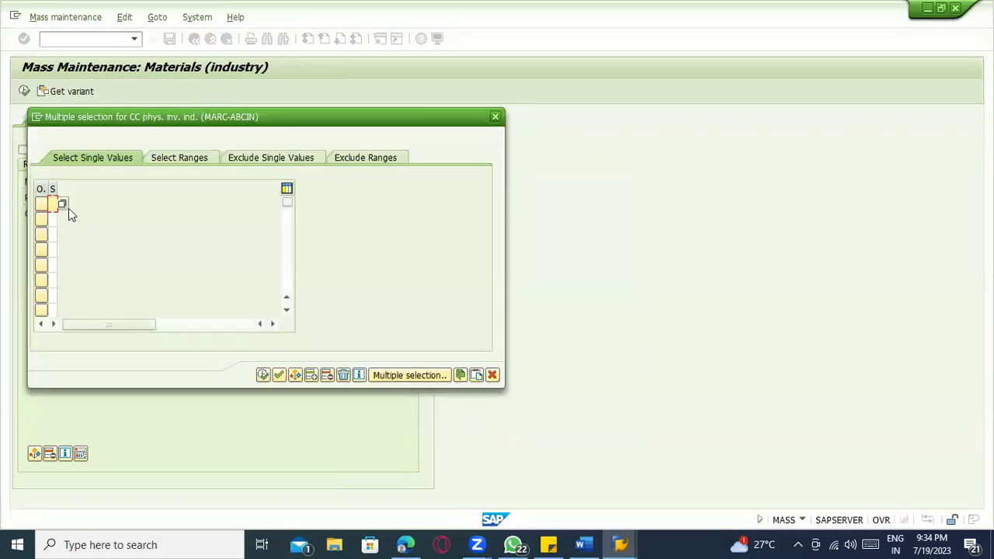
click(50, 201)
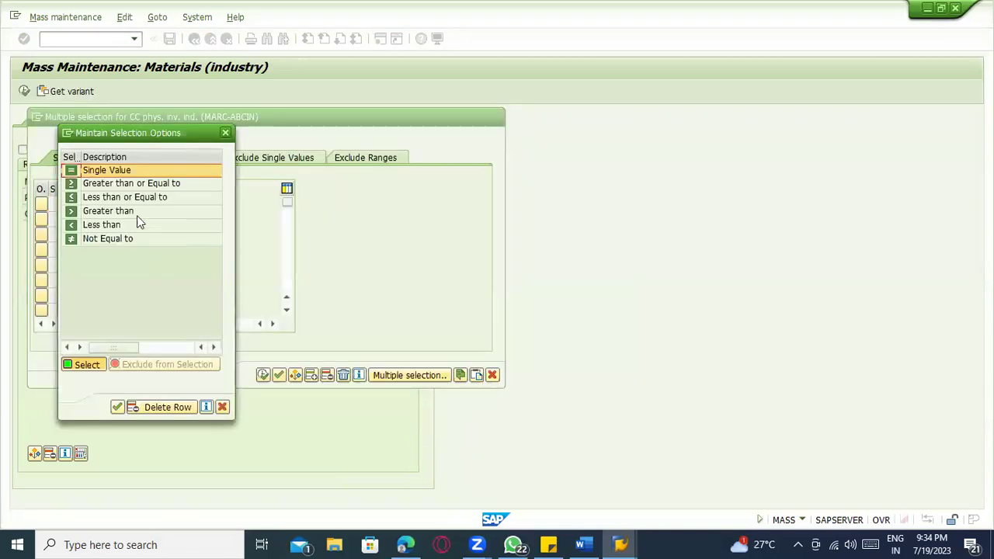
double_click(85, 170)
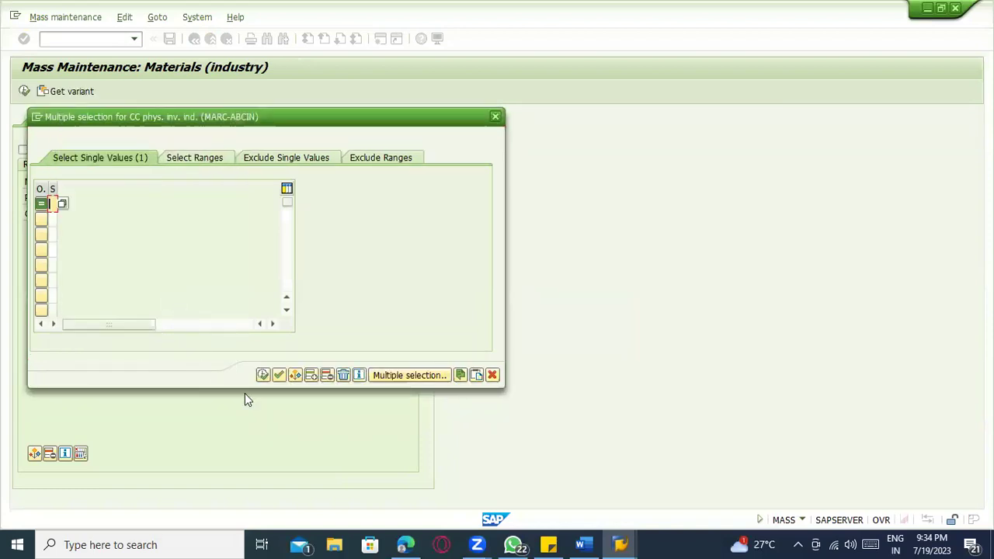
click(262, 375)
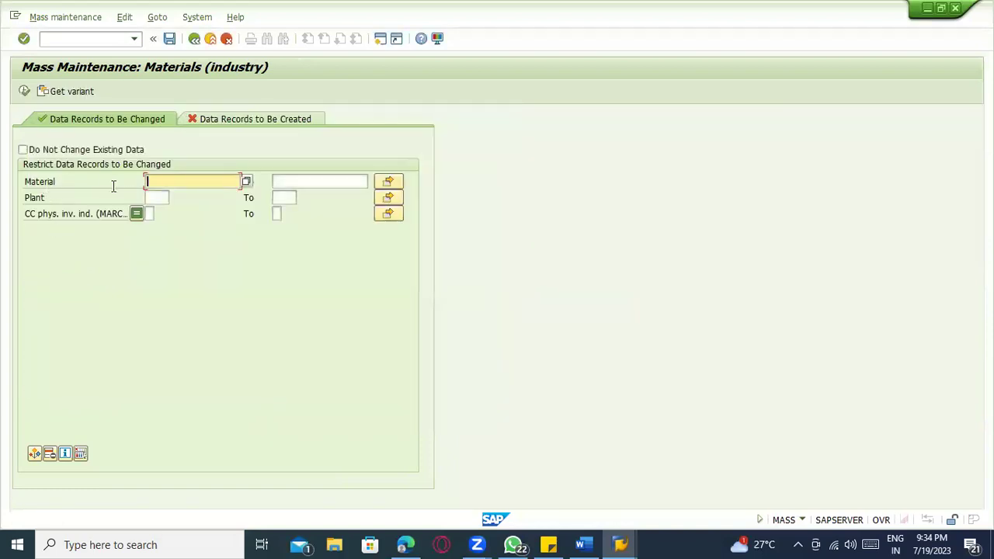
click(150, 197)
text(1100)
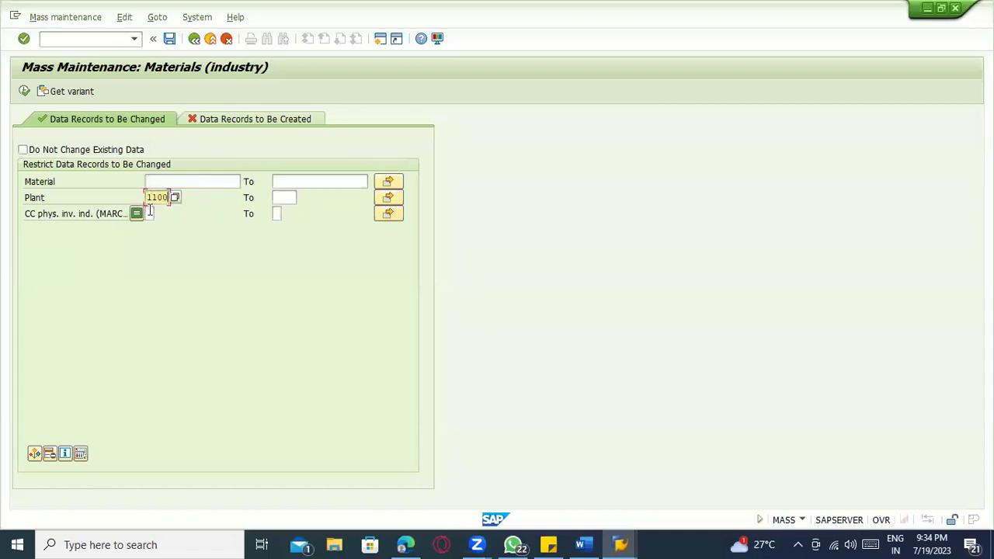
click(24, 90)
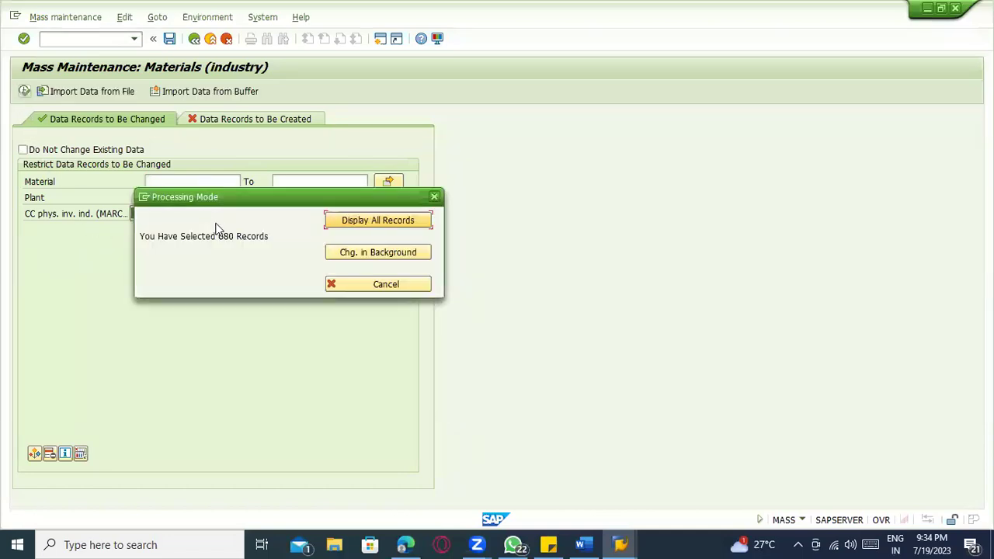
- Show all 680 records, apply new CC phys. inv. ind. value C to all, and save
click(335, 223)
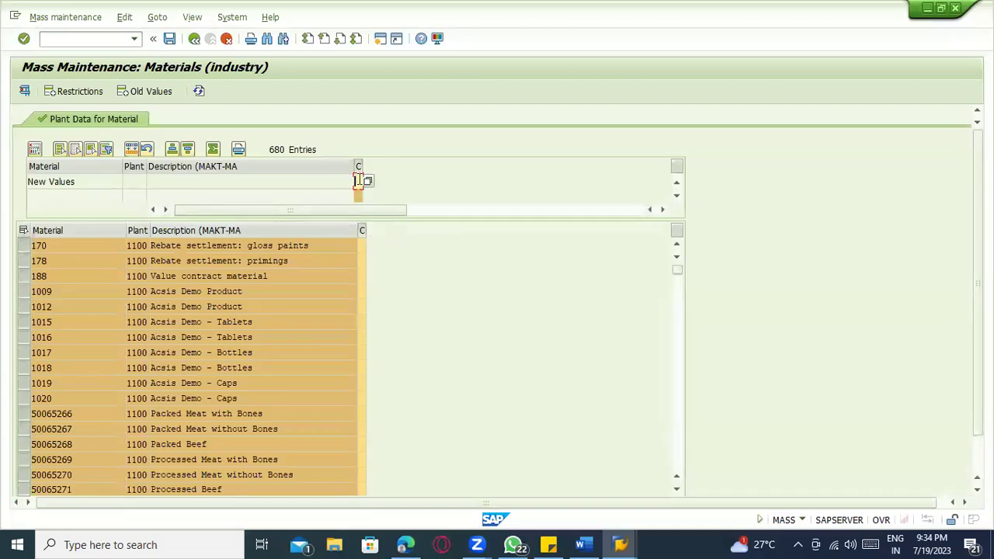
text(C)
click(131, 148)
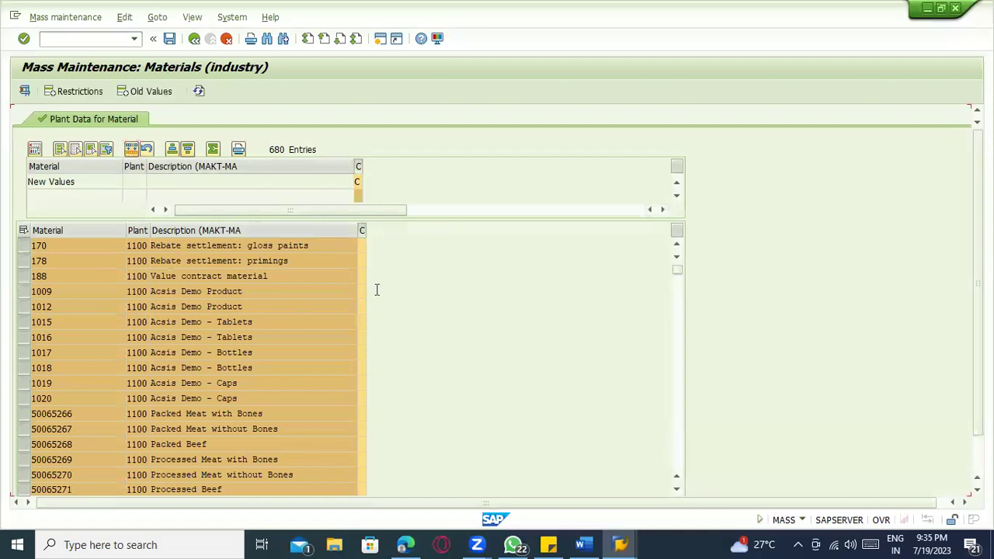
key(ctrl+s)
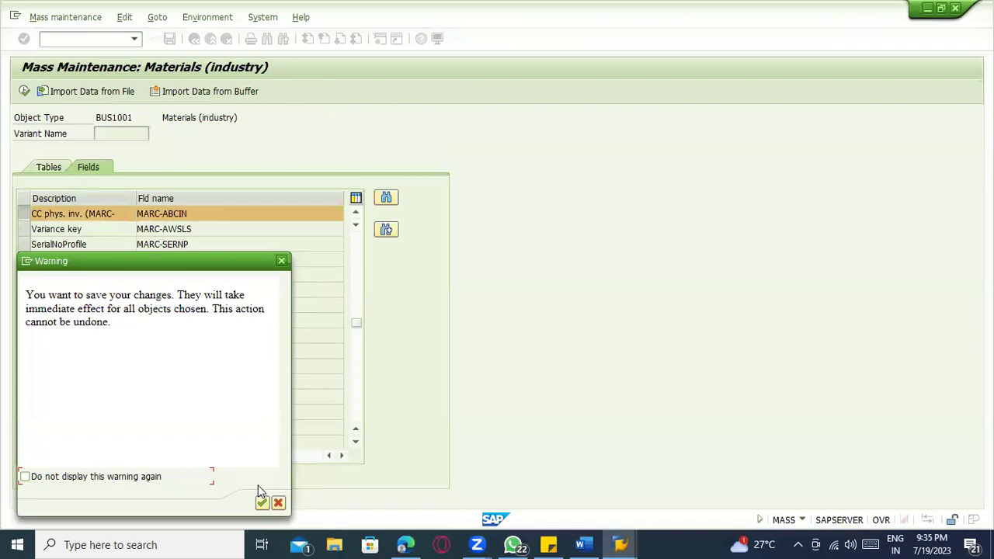
click(262, 503)
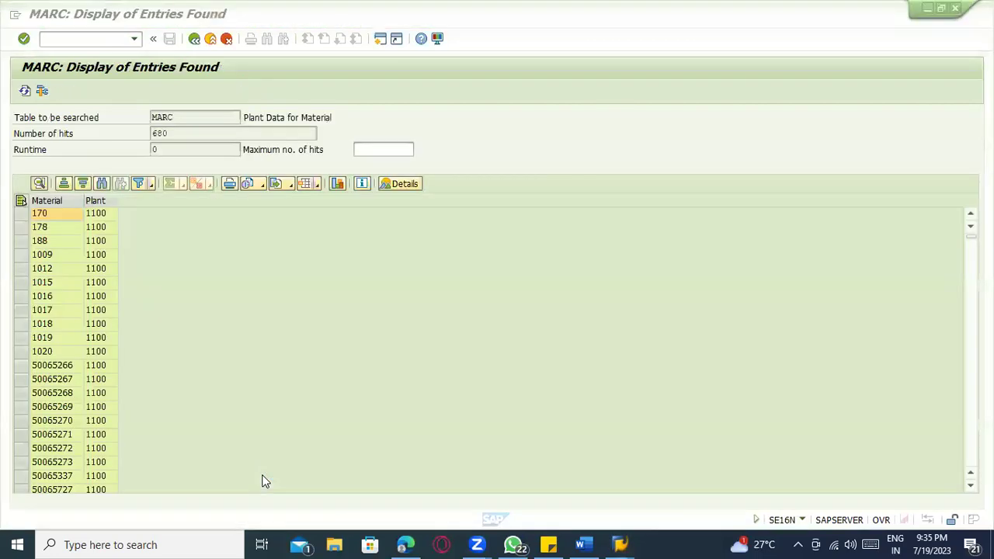
- Filter MARC on field ABCIN with value C and list the entries
click(196, 40)
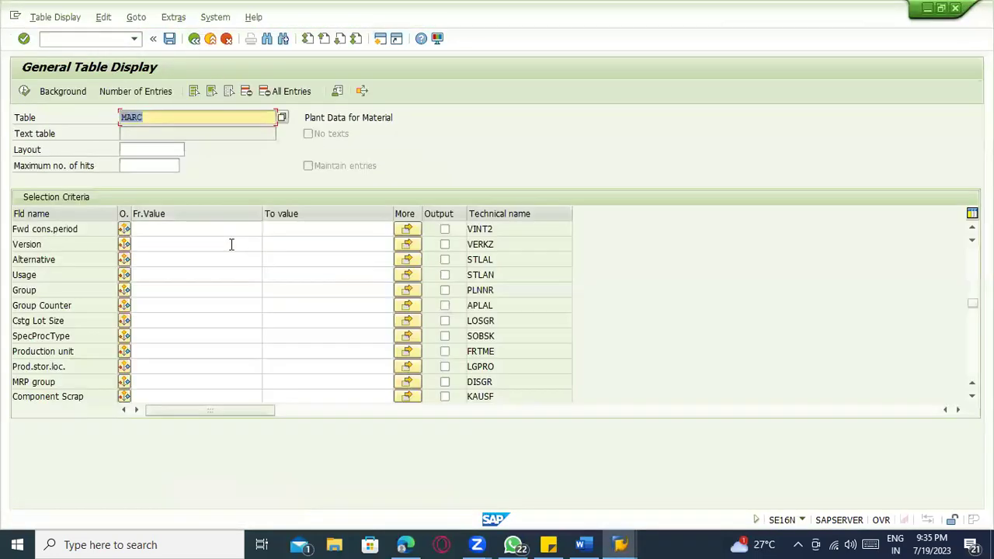
click(273, 39)
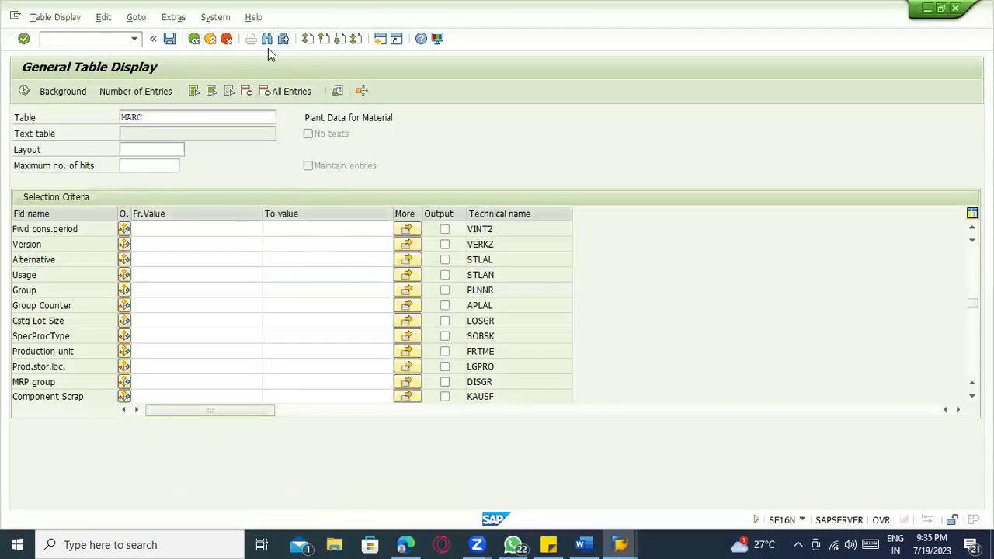
click(196, 202)
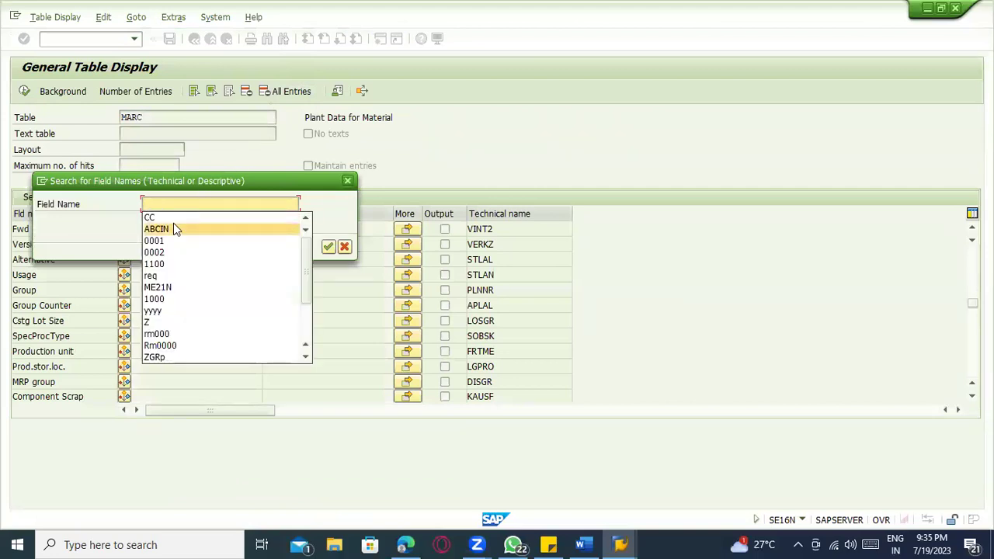
click(173, 226)
key(Return)
click(155, 228)
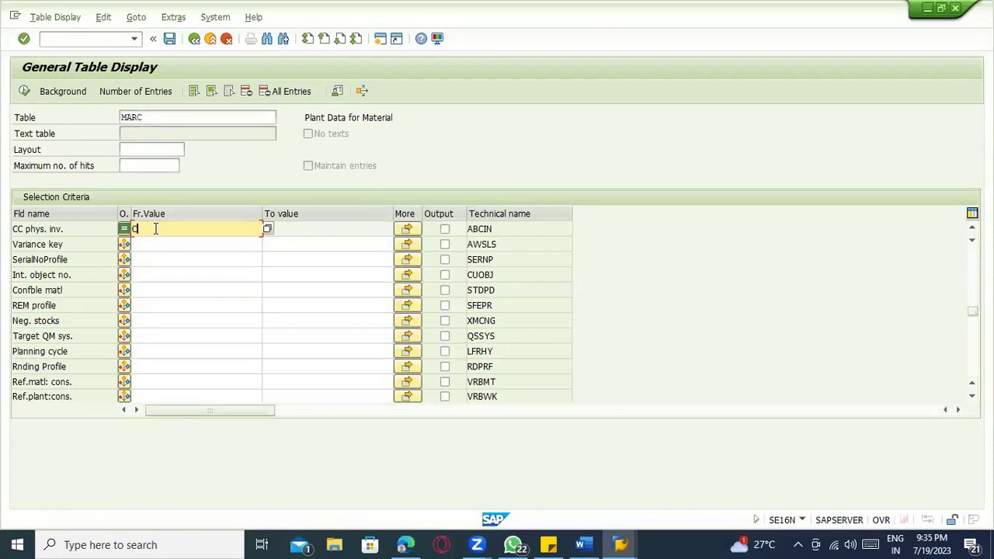
text(C)
click(24, 91)
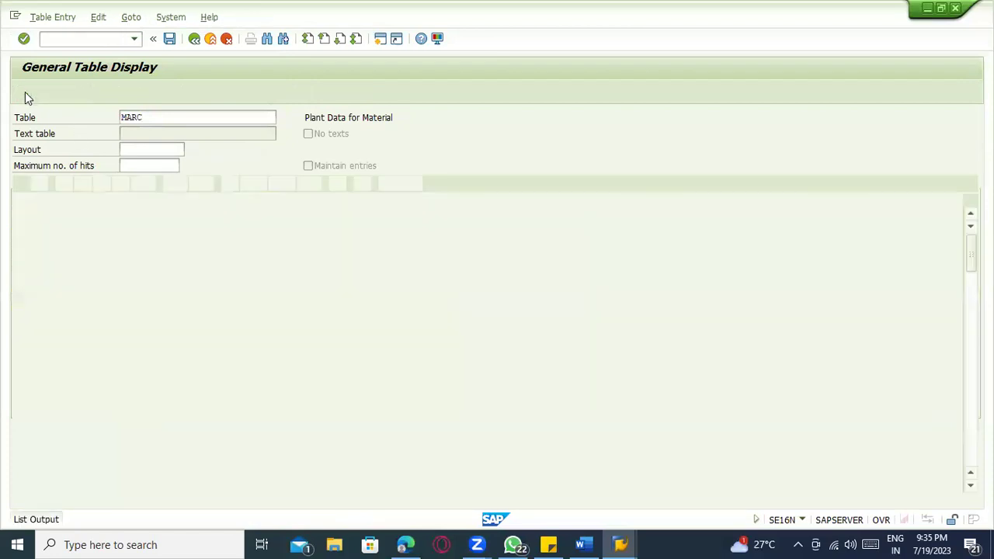
- Rerun the MARC list repeatedly as hits grow through 132 and 141 to 164
click(183, 133)
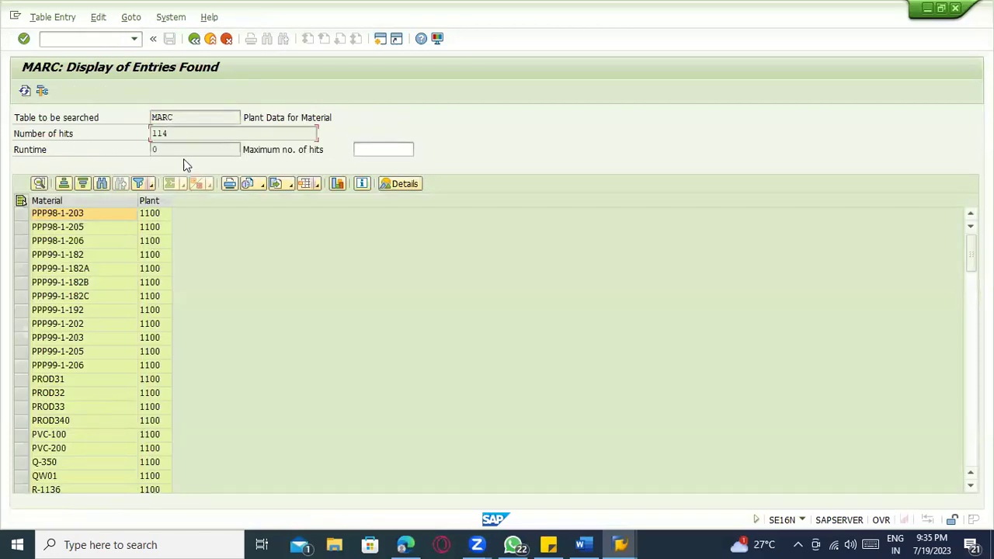
click(25, 92)
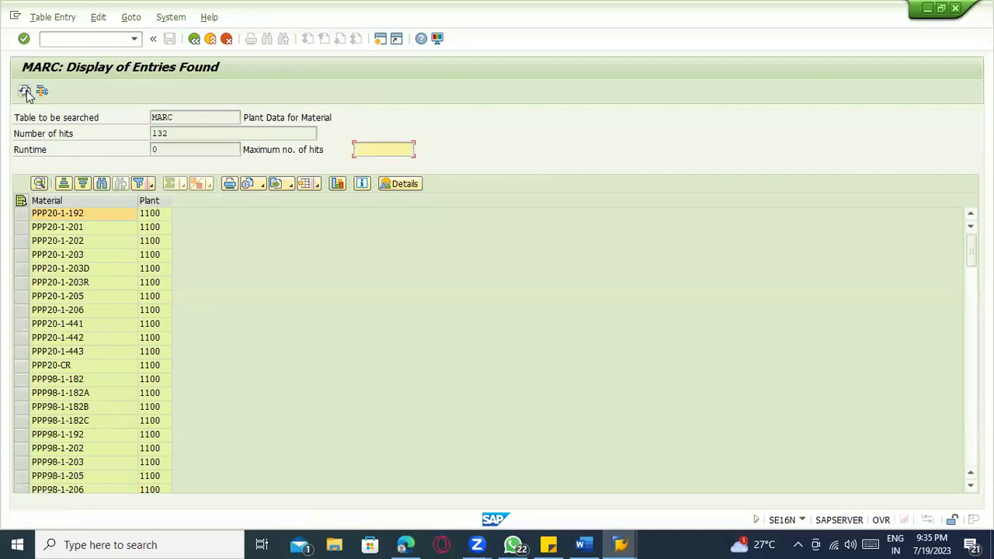
drag(178, 133, 147, 131)
click(23, 93)
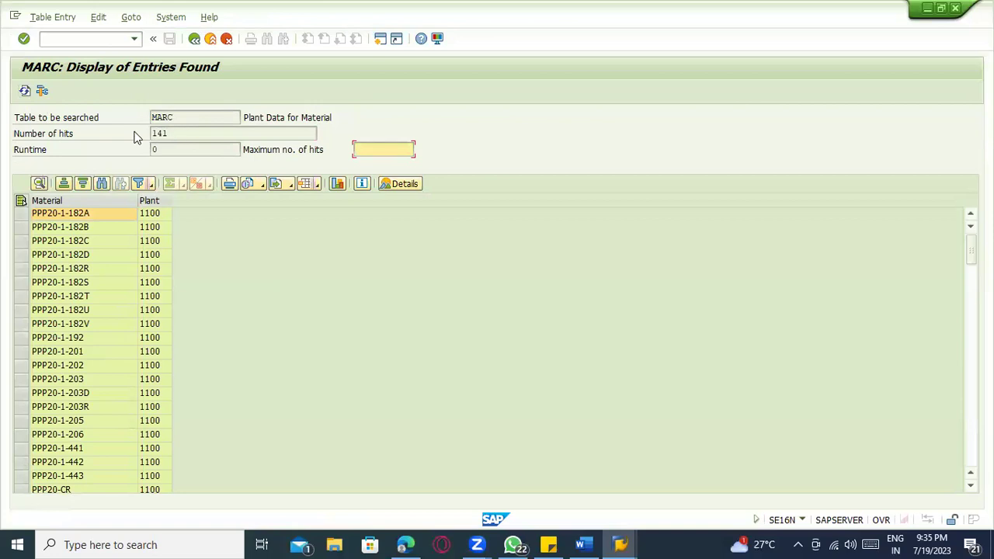
drag(186, 133, 138, 133)
click(25, 91)
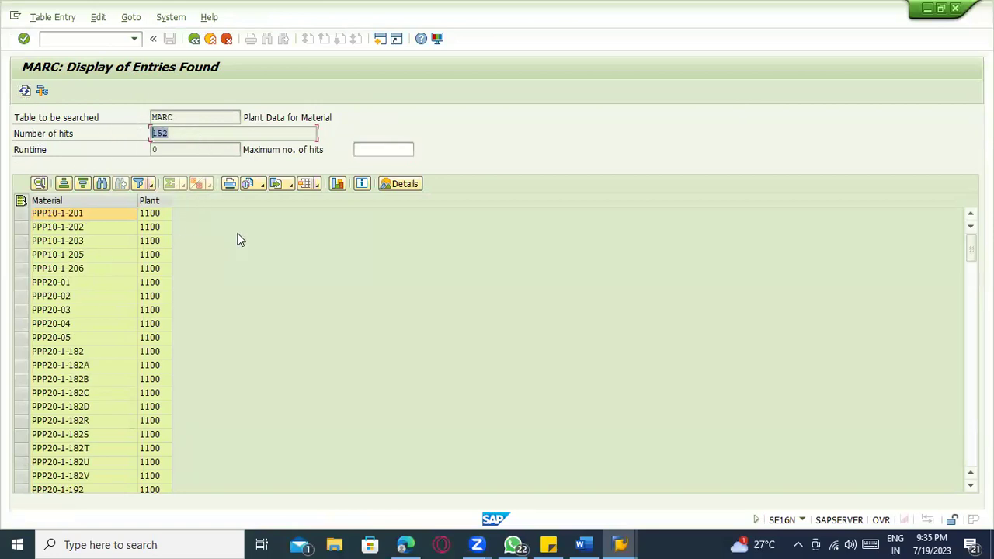
click(24, 92)
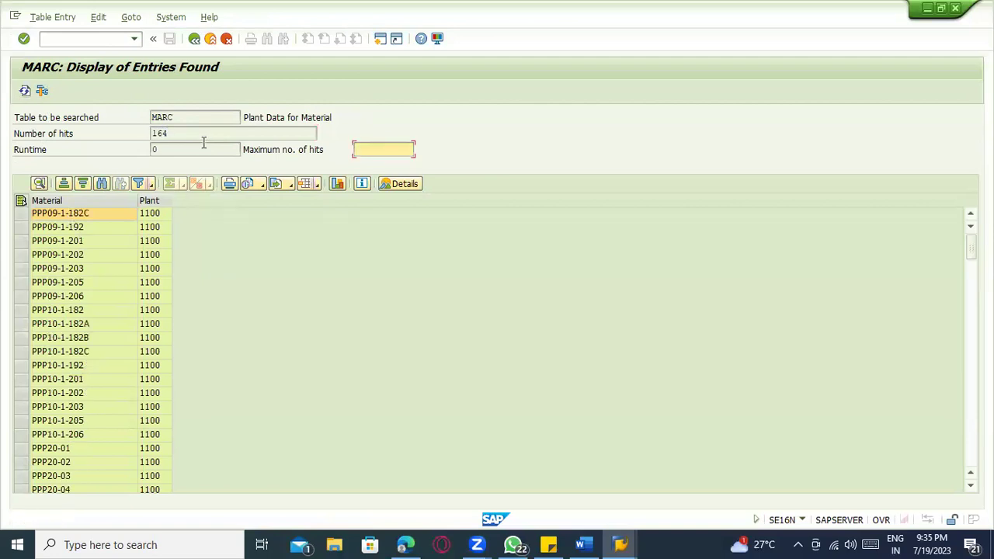
drag(204, 135, 138, 133)
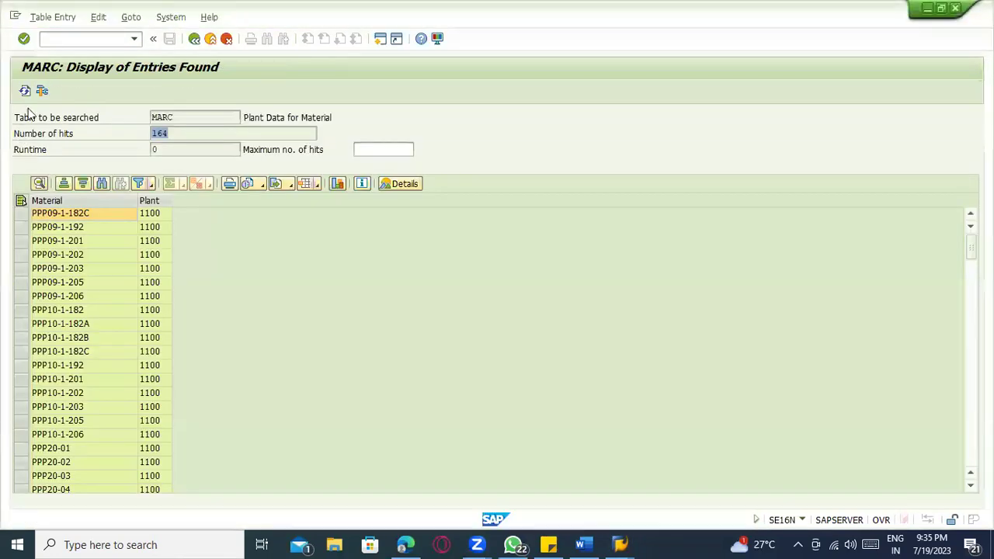
click(25, 91)
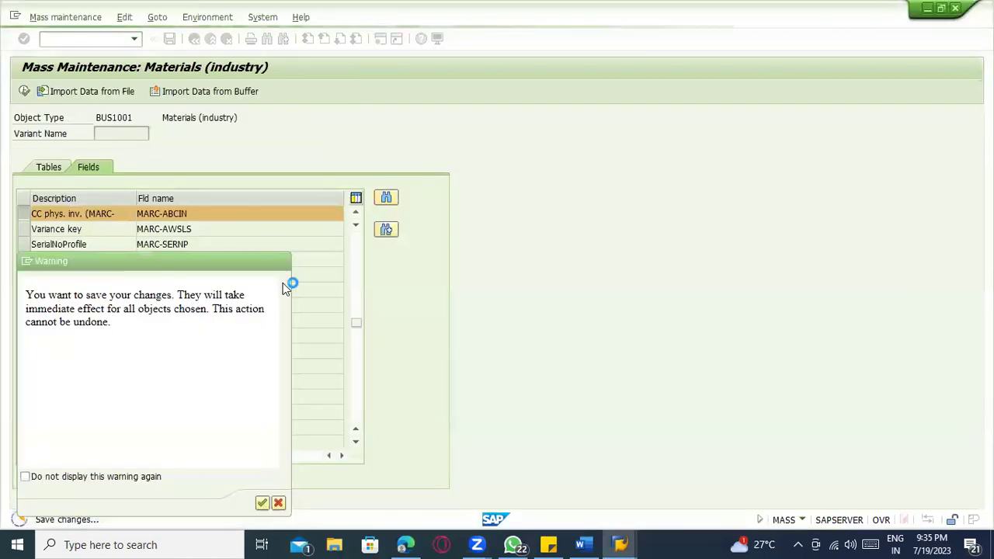
- Stop the pending mass change and restart MASS for object type BUS1001
click(26, 262)
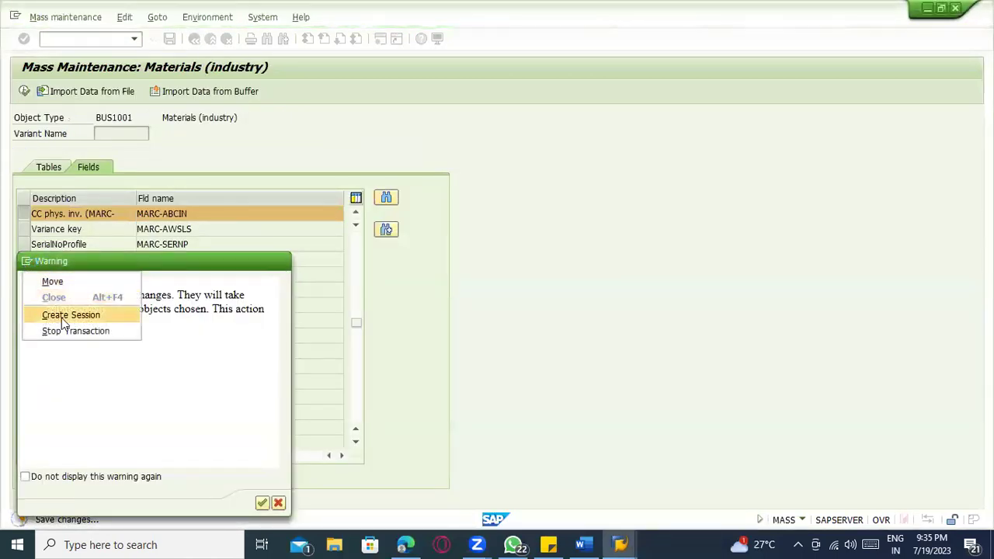
click(66, 331)
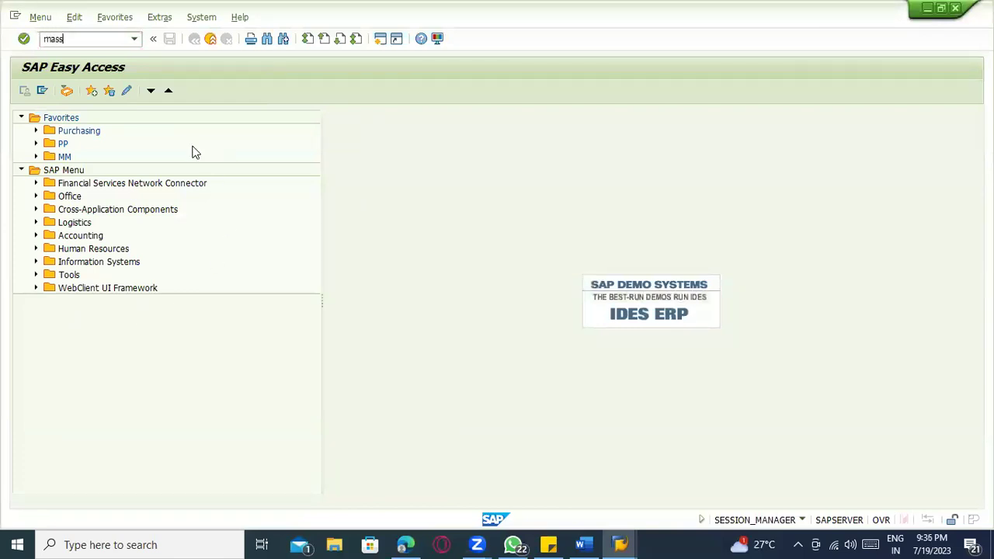
key(Return)
click(113, 164)
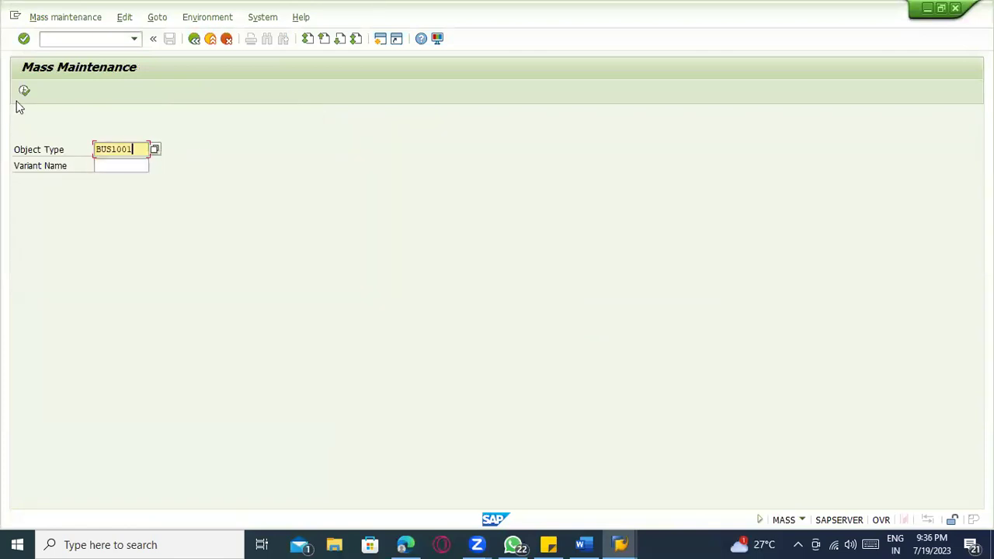
click(24, 91)
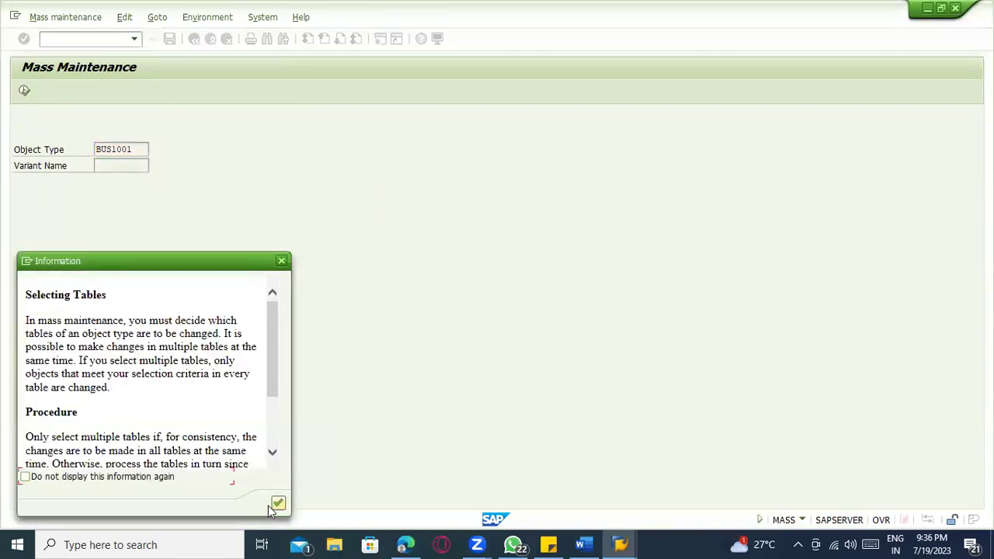
click(280, 503)
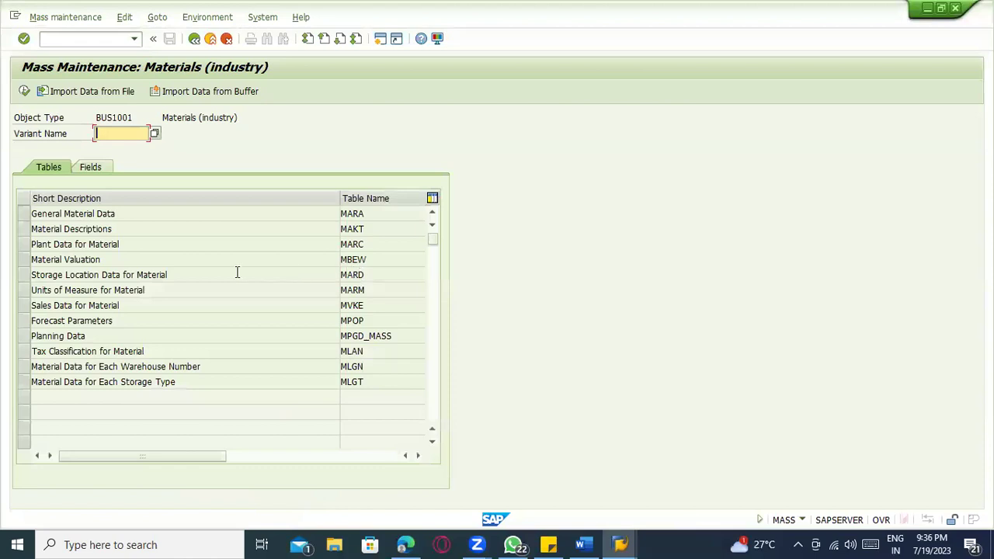
- Find and choose field MARC-ABCIN, then proceed past the mass maintenance warning
click(96, 167)
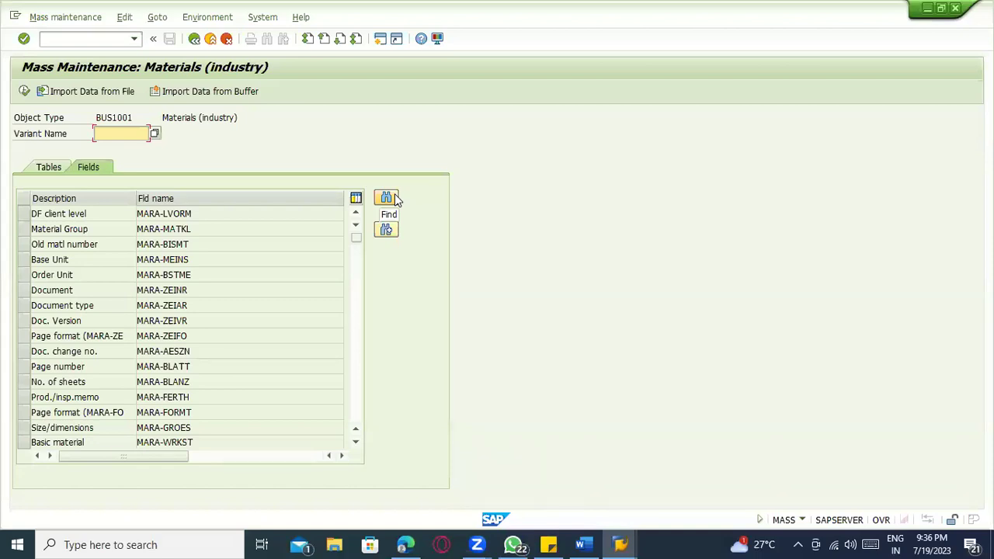
click(388, 198)
click(184, 217)
key(Return)
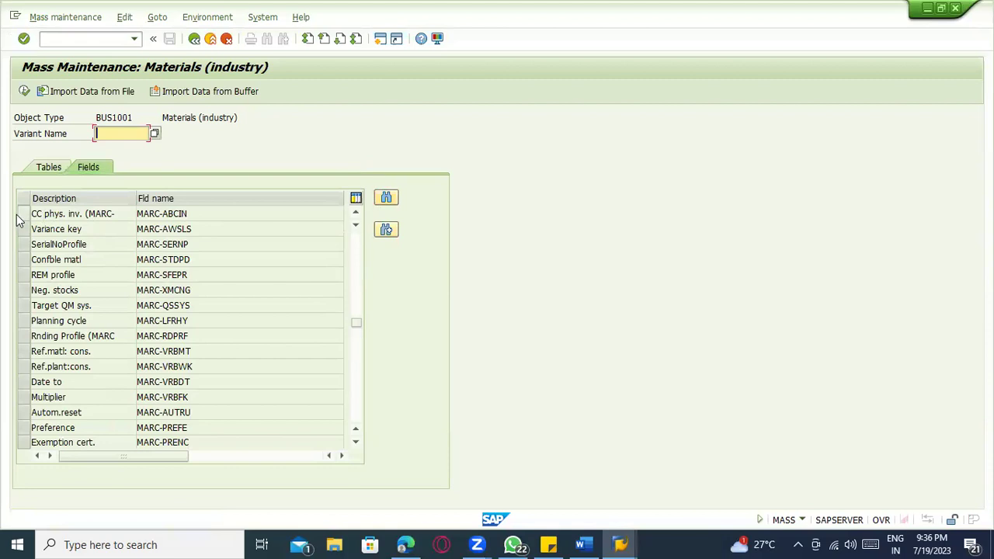
click(22, 218)
click(24, 92)
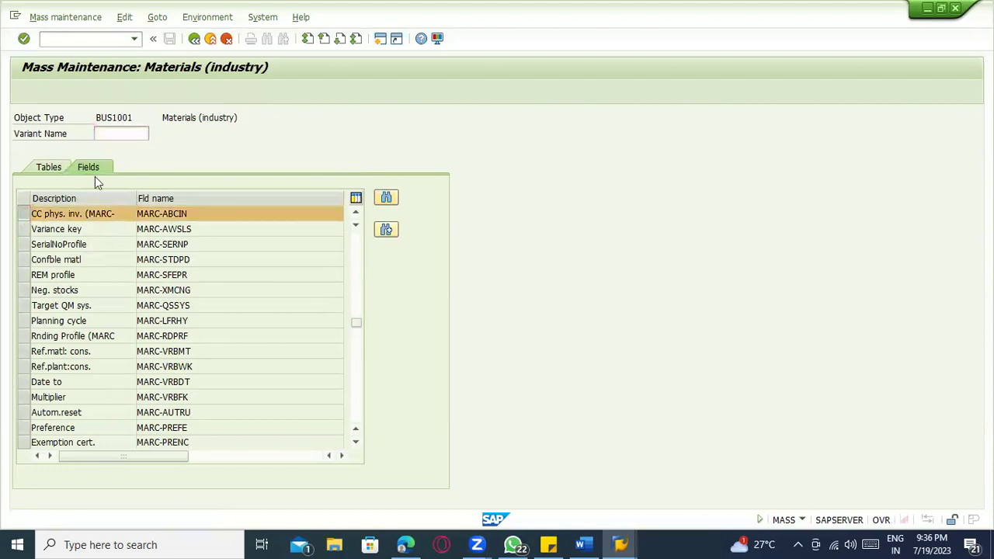
click(261, 504)
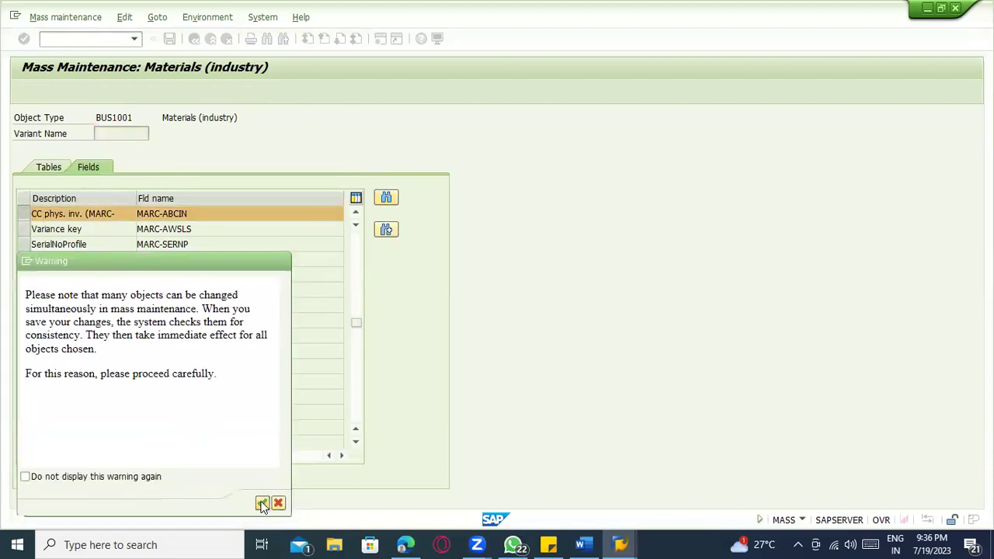
- Add CC phys. inv. ind. as a record selection field
click(81, 453)
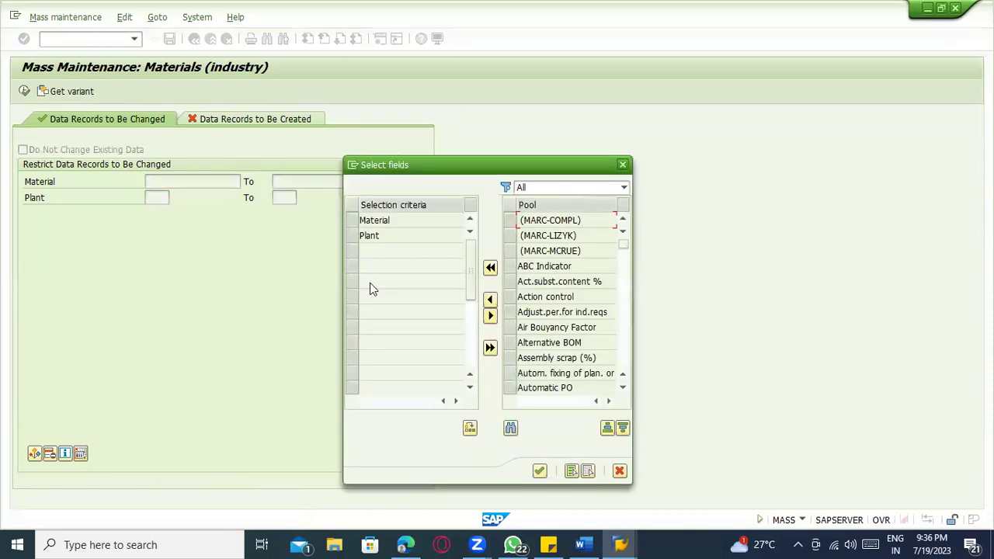
scroll(571, 281, down, 1)
scroll(571, 295, down, 6)
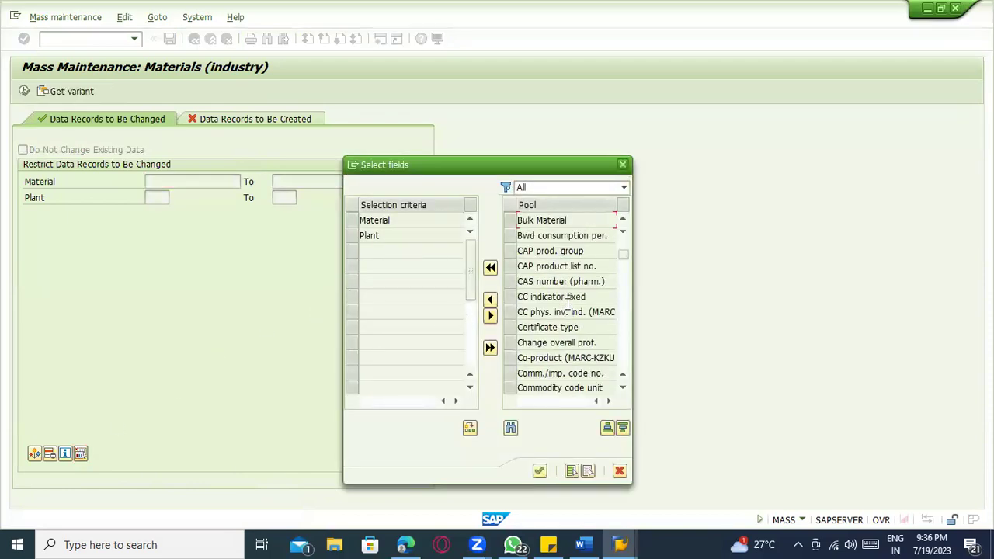
click(519, 314)
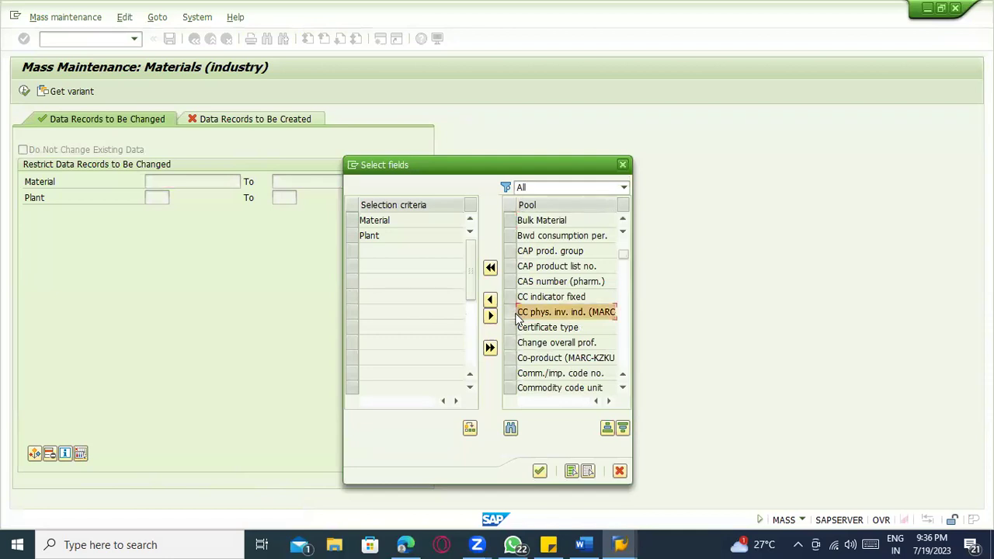
click(490, 300)
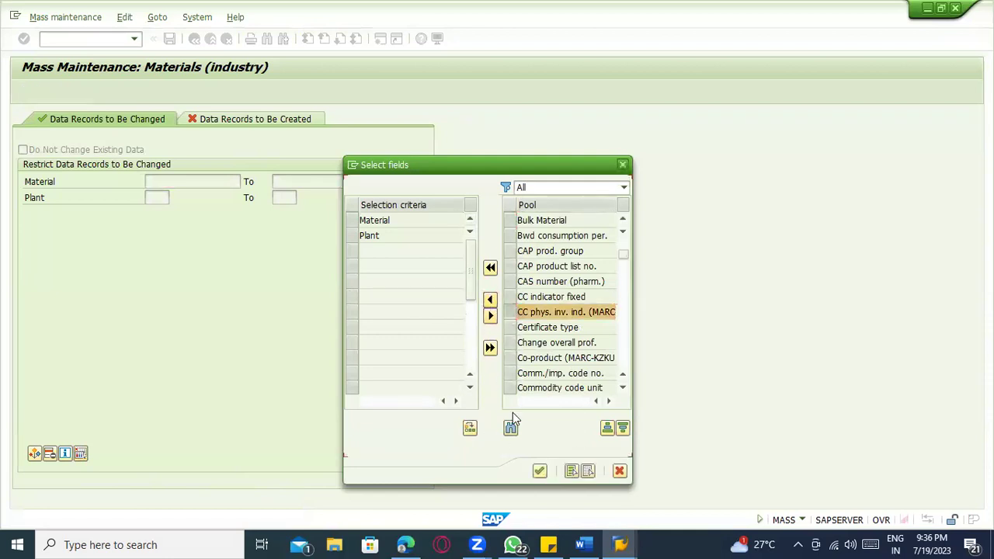
click(540, 471)
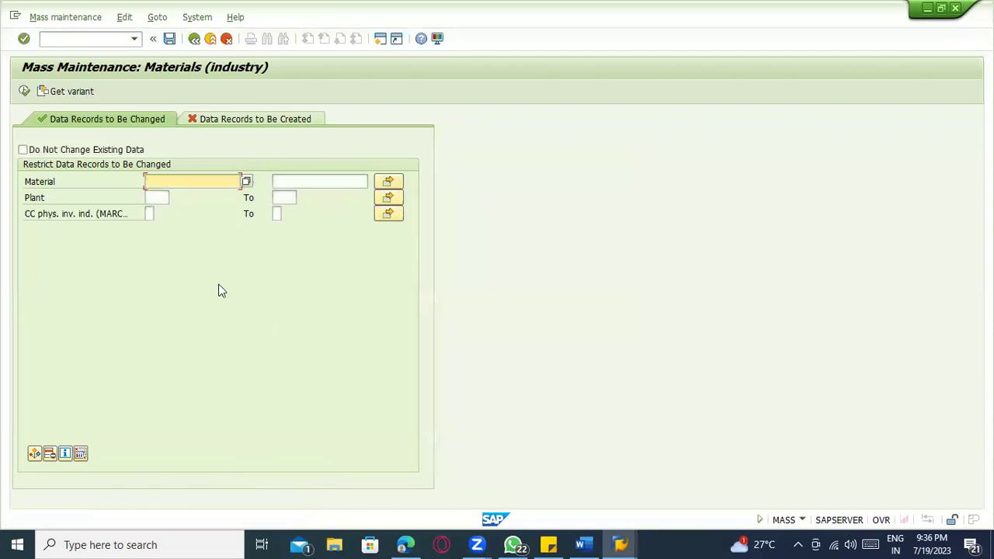
- Set an equal-to single-value condition for CC phys. inv. ind. via multiple selection
click(150, 214)
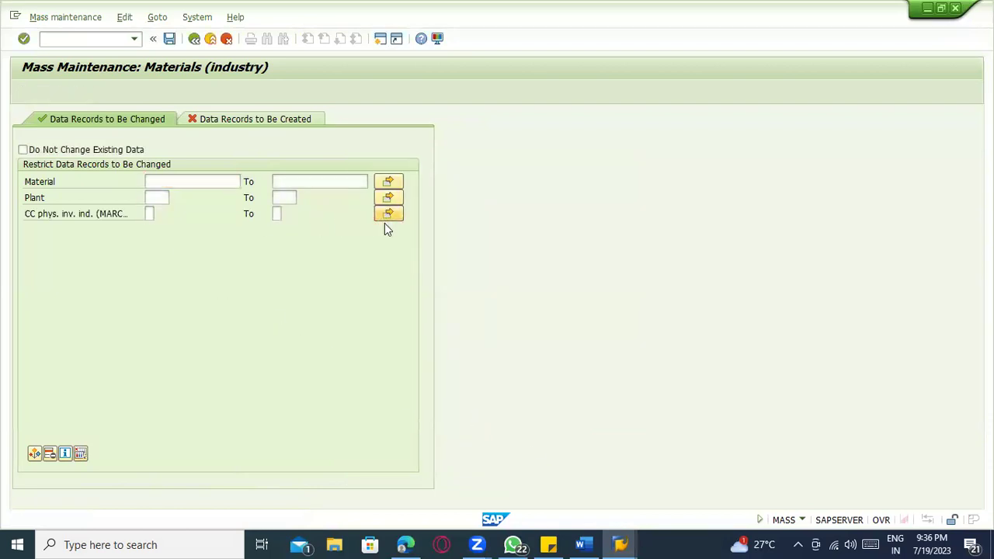
click(385, 221)
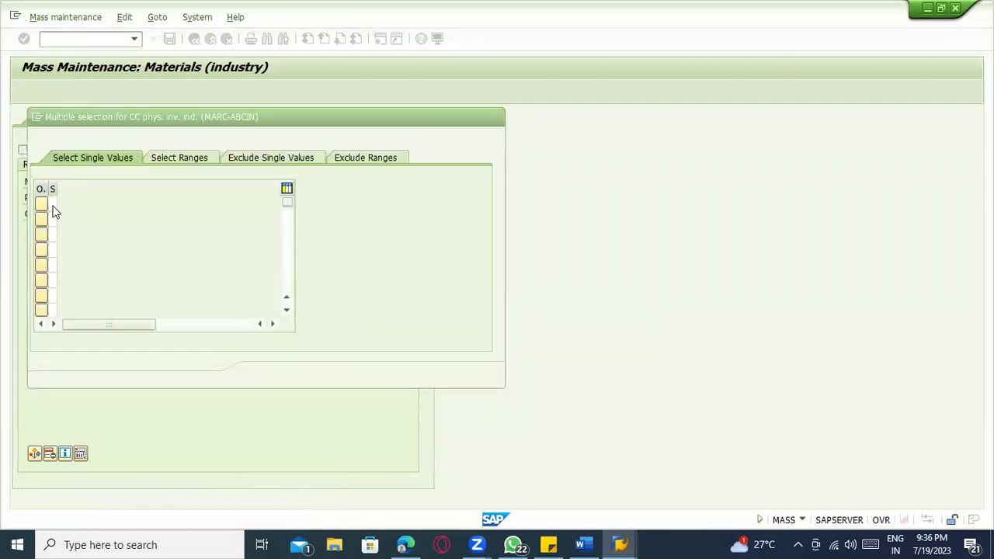
click(44, 204)
double_click(80, 172)
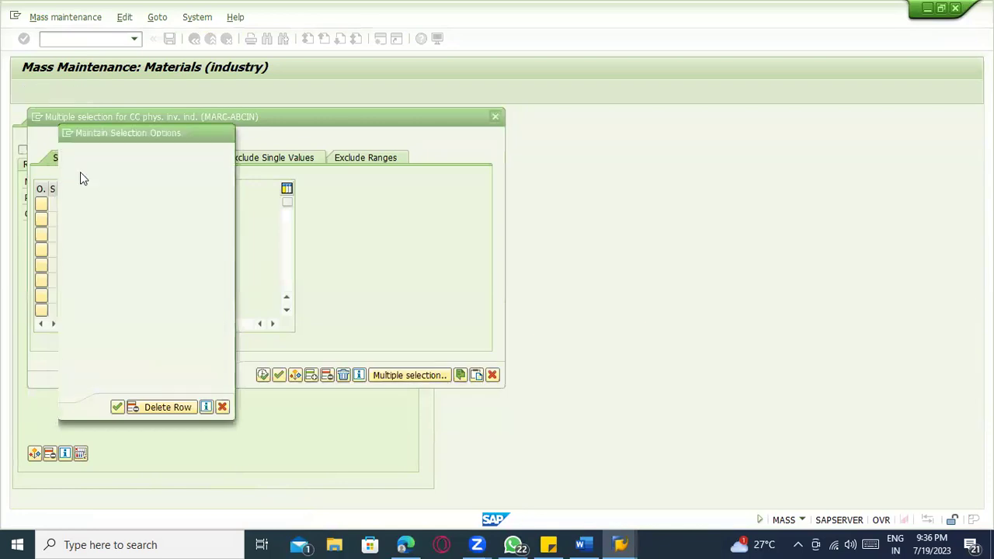
click(263, 375)
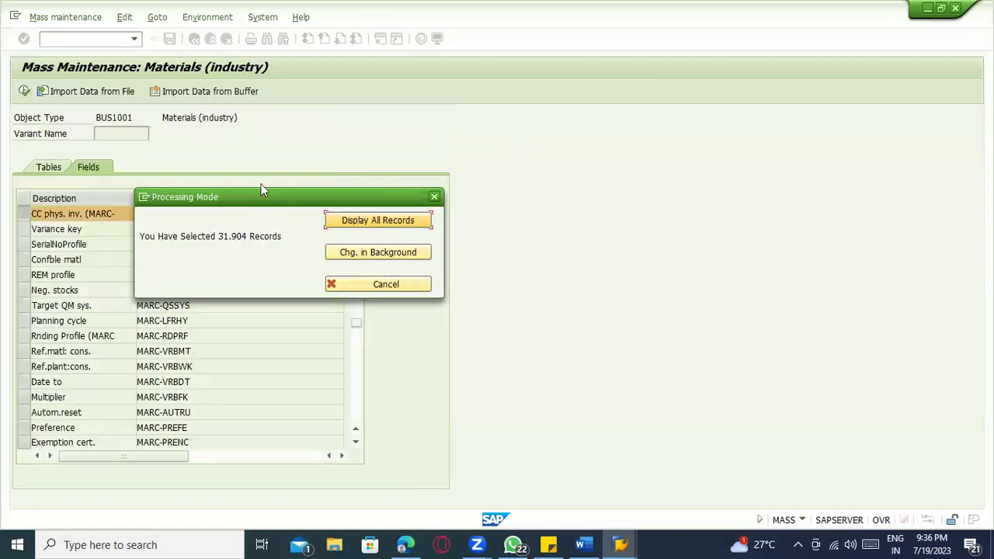
click(434, 196)
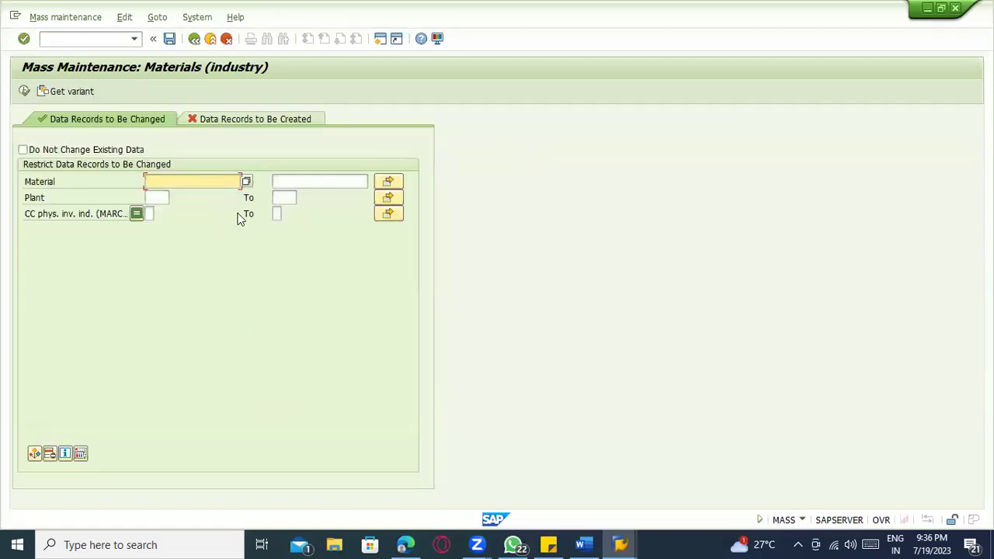
- Select plant 1100 materials, display all 489 records, and enter B as the new value
click(155, 196)
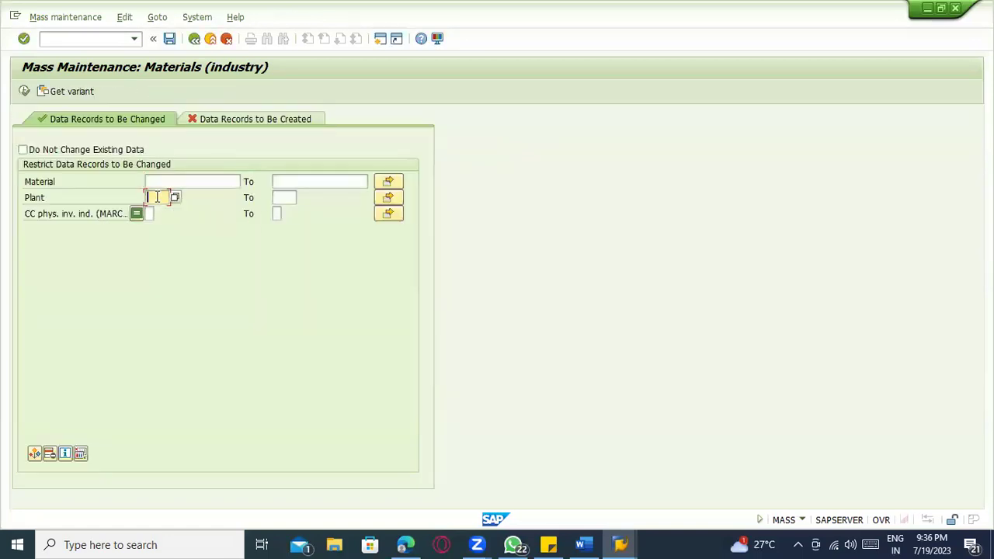
click(26, 93)
click(336, 224)
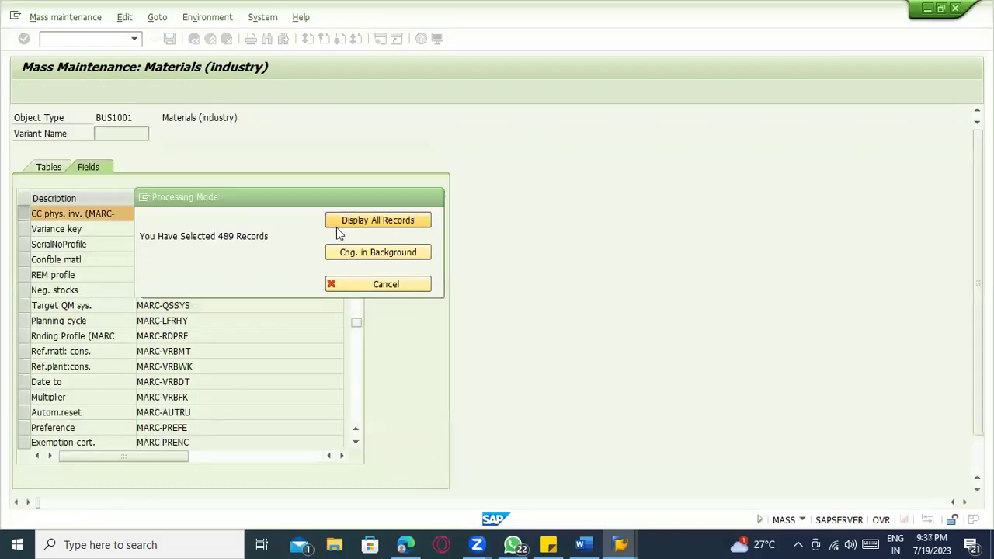
click(358, 183)
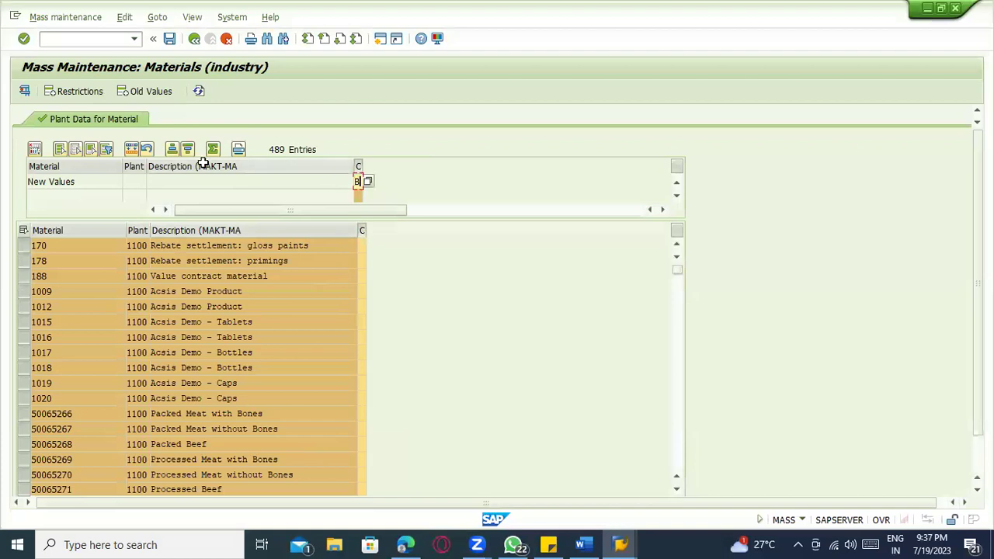
- Apply B to all 489 records, save and confirm, then refresh the MARC list (191 hits)
click(130, 149)
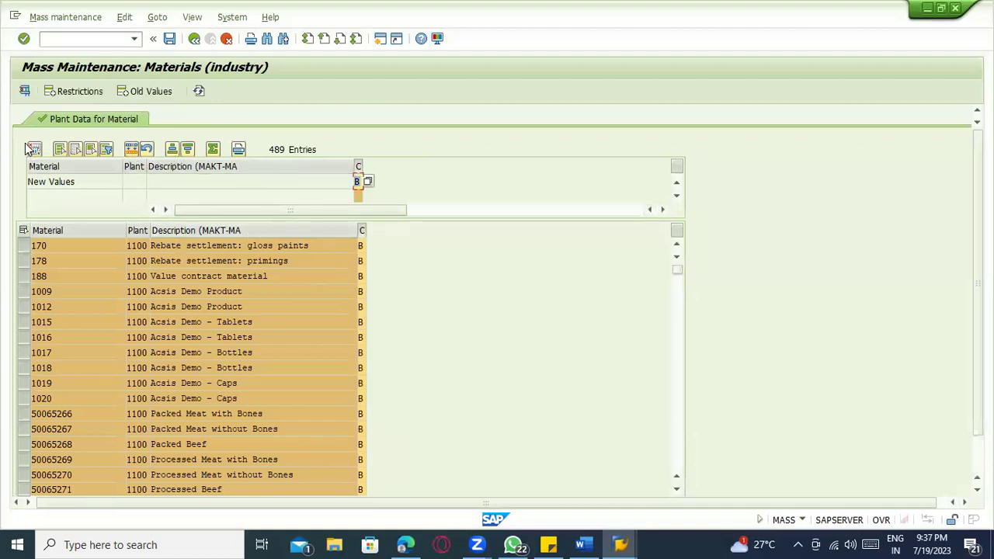
click(169, 38)
click(263, 503)
key(alt+Tab)
key(alt+Tab)
click(24, 92)
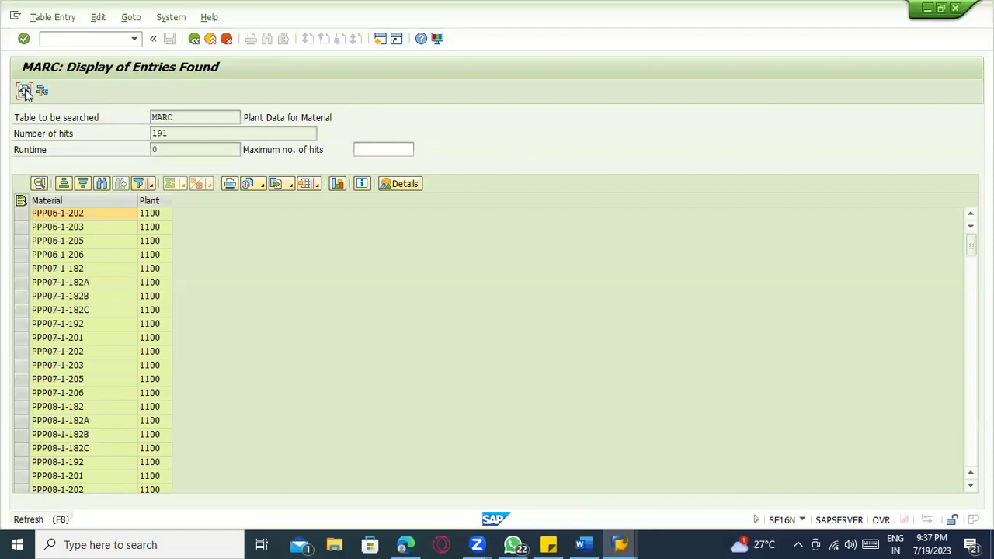
- Change the MARC CC phys. inv. criterion from C to B and run the query
click(194, 39)
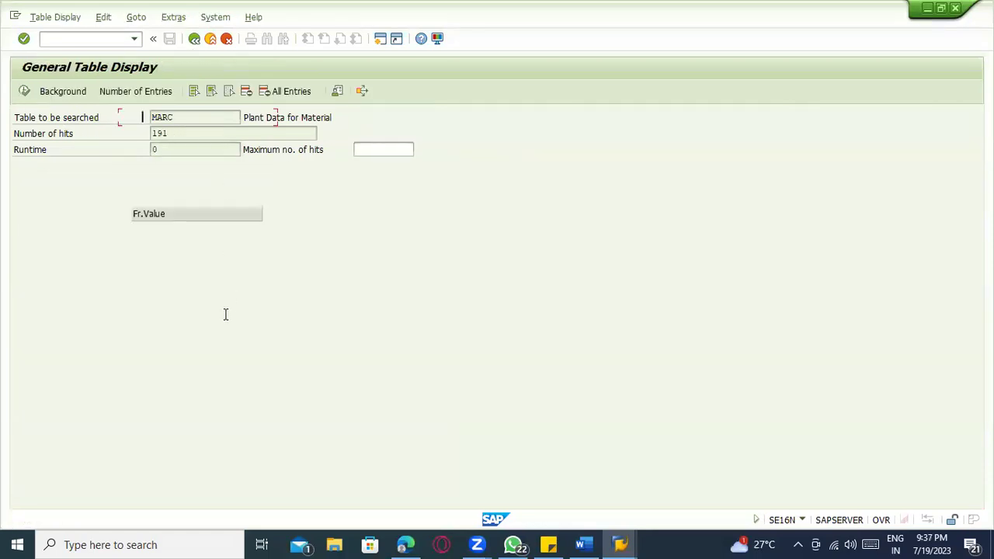
scroll(224, 313, down, 3)
scroll(212, 321, up, 1)
scroll(175, 289, up, 3)
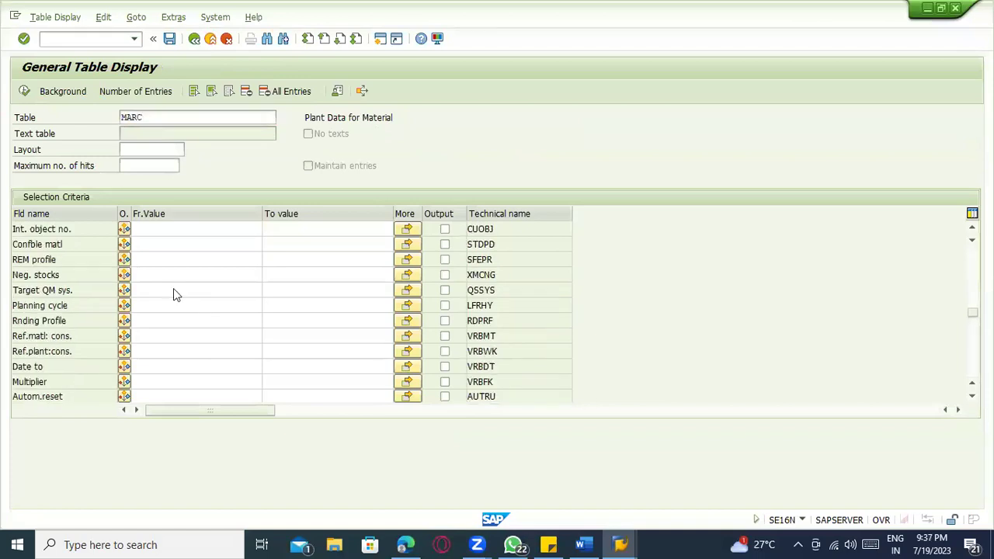
click(170, 282)
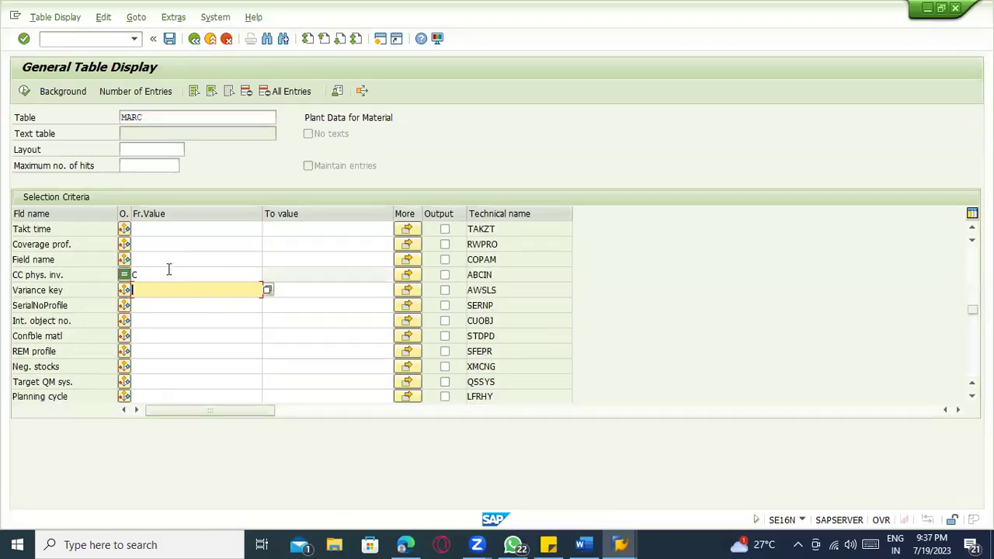
click(169, 269)
key(BackSpace)
text(B)
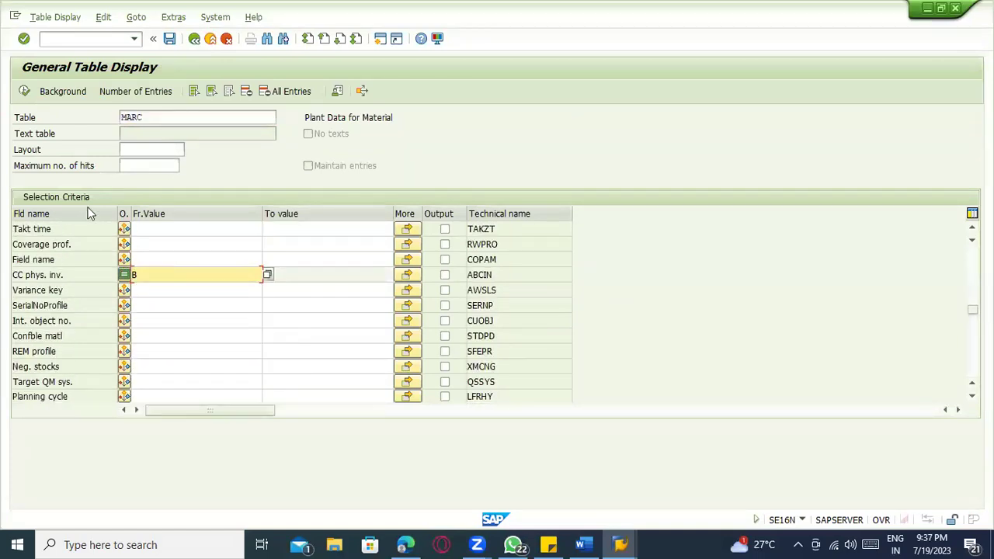
click(25, 91)
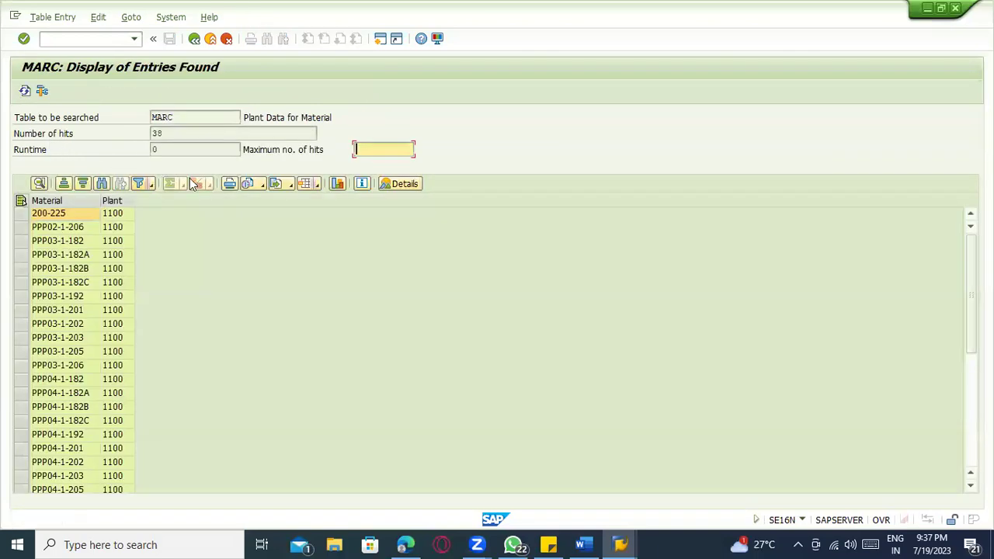
- Refresh the indicator B list until it reaches 76 hits, then go back to the selection screen
click(24, 91)
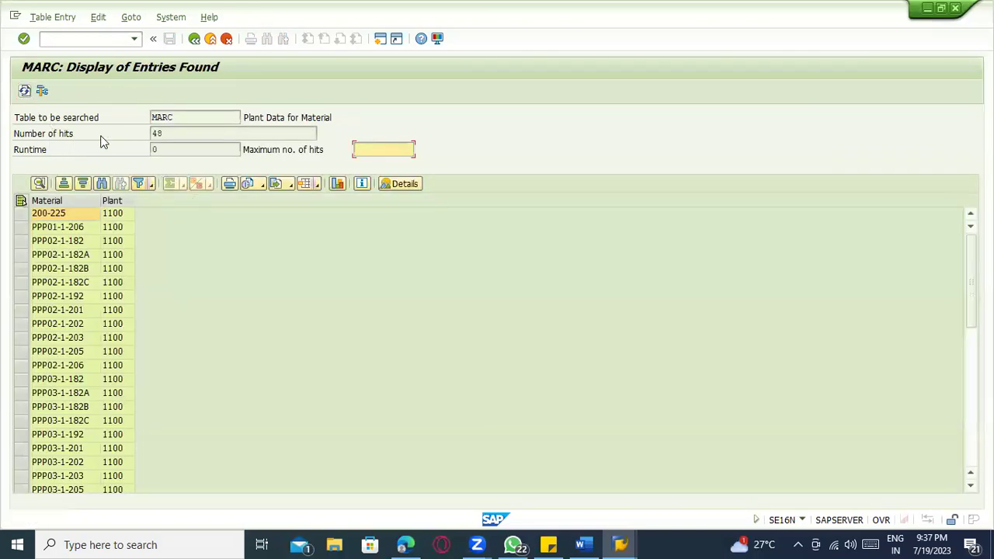
click(25, 91)
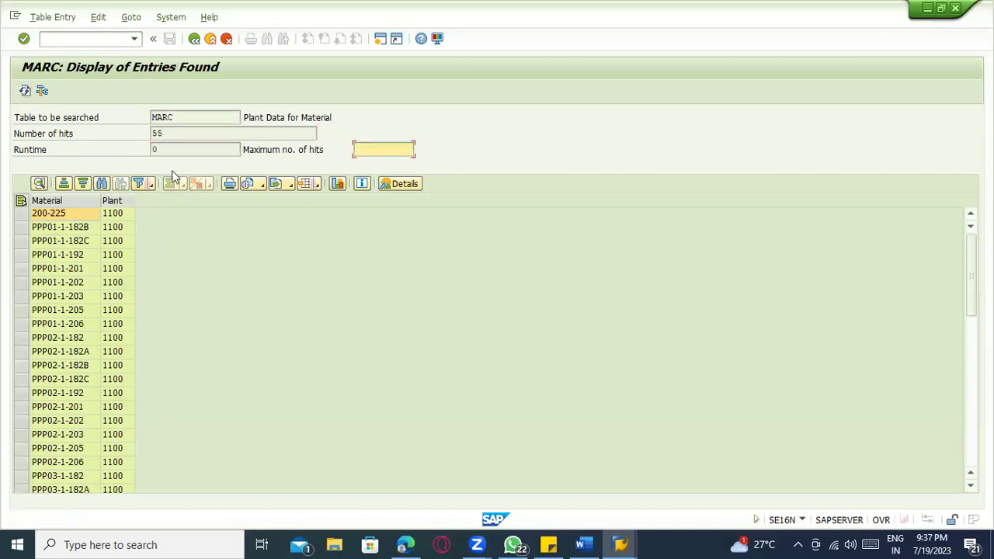
click(24, 91)
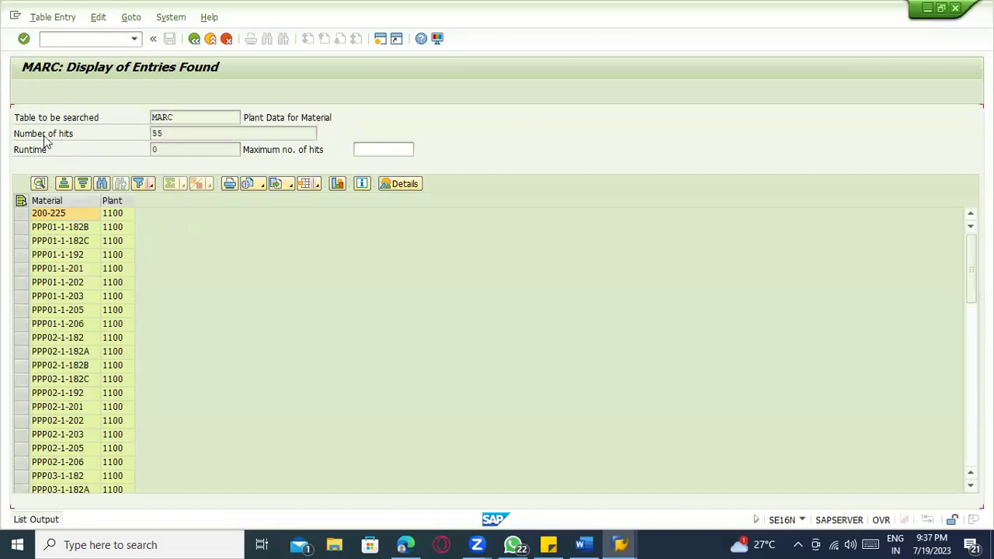
click(24, 91)
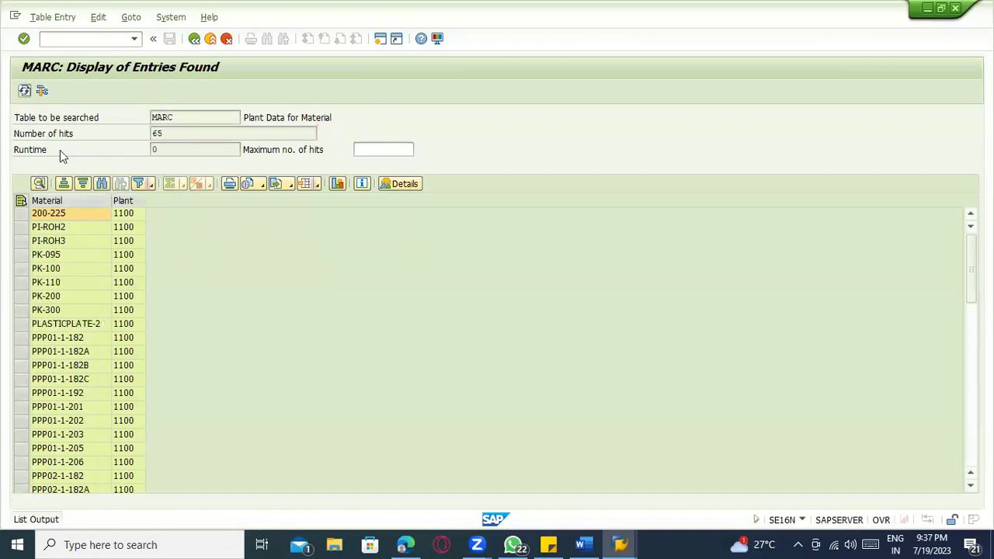
click(25, 91)
click(24, 92)
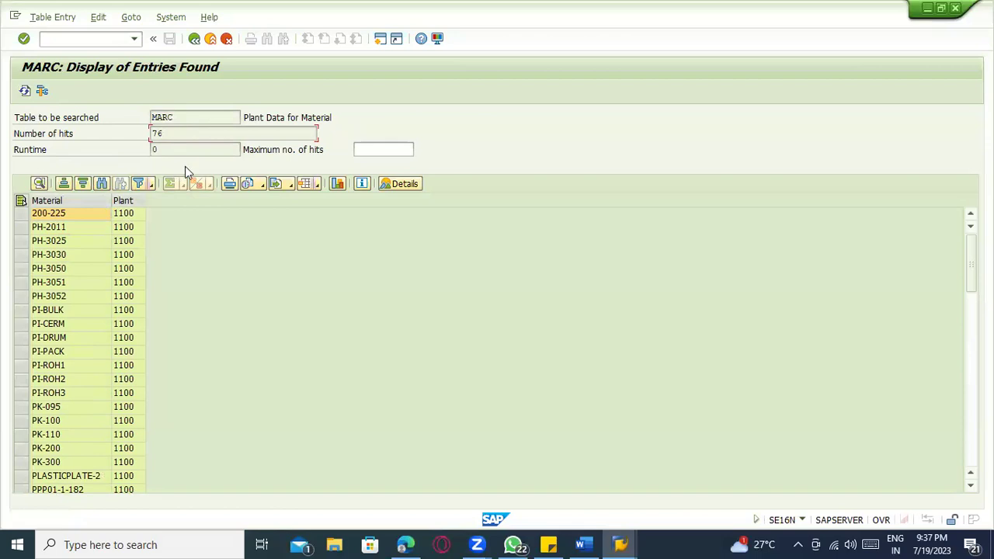
click(25, 90)
click(156, 41)
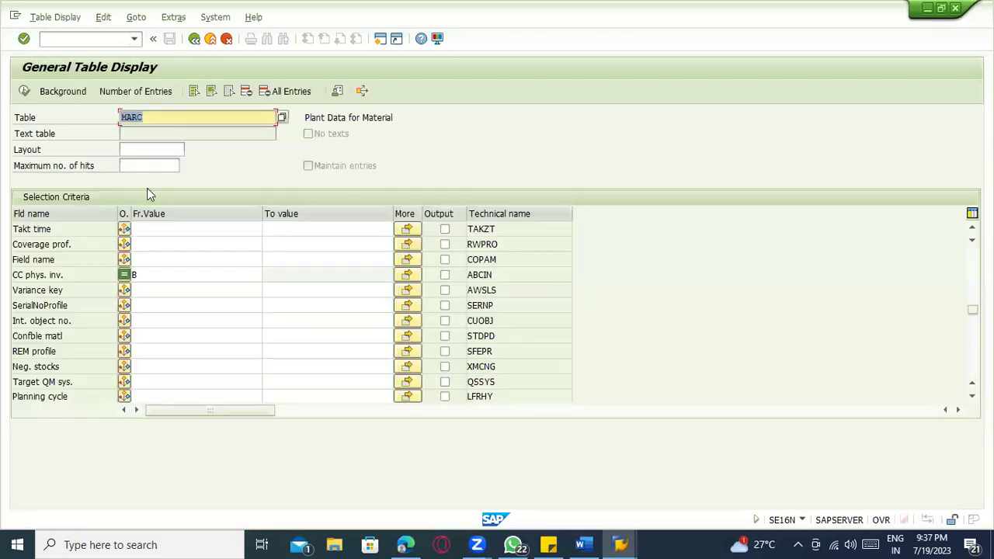
- Run the MARC query for indicator D, noting its 2,266 hits
click(157, 273)
text(B)
key(BackSpace)
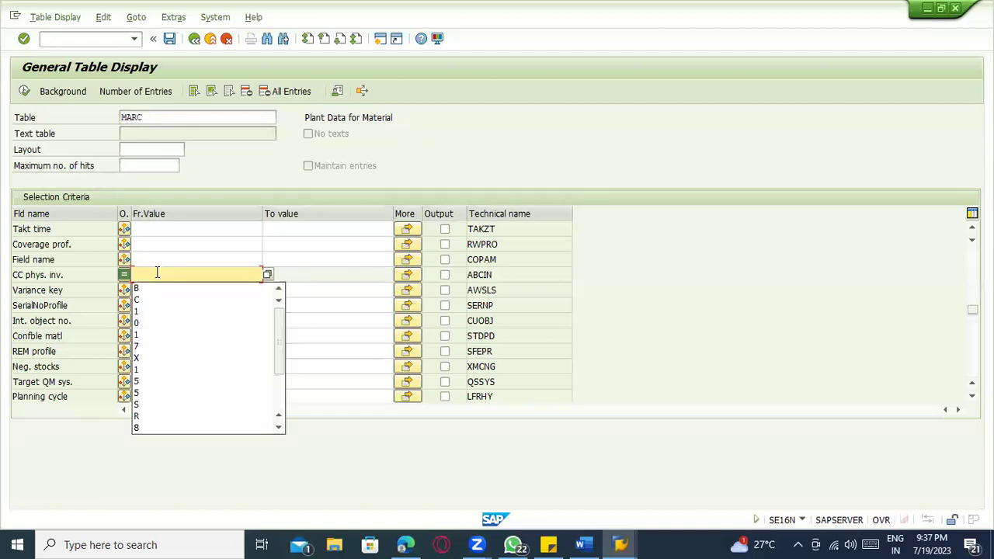
text(D)
click(25, 91)
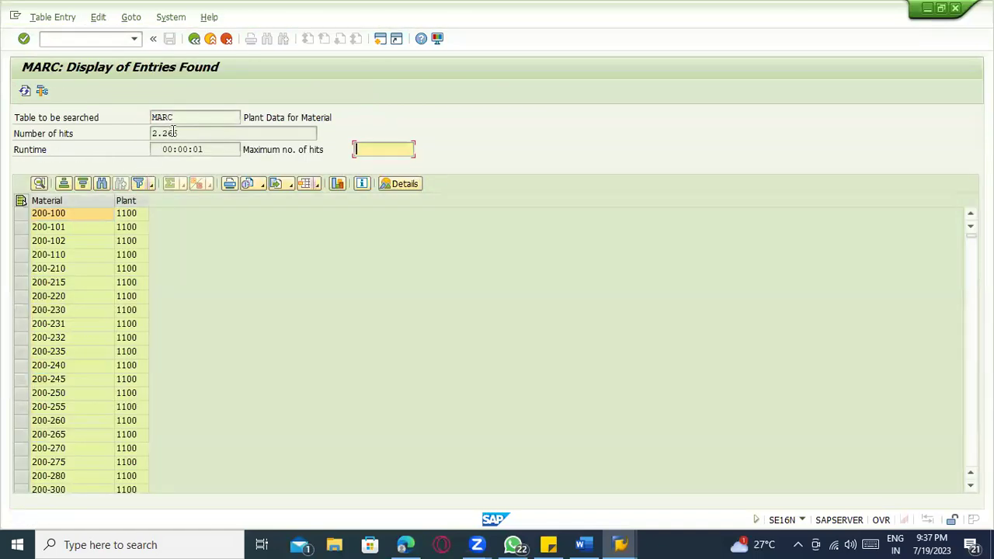
drag(184, 135, 112, 135)
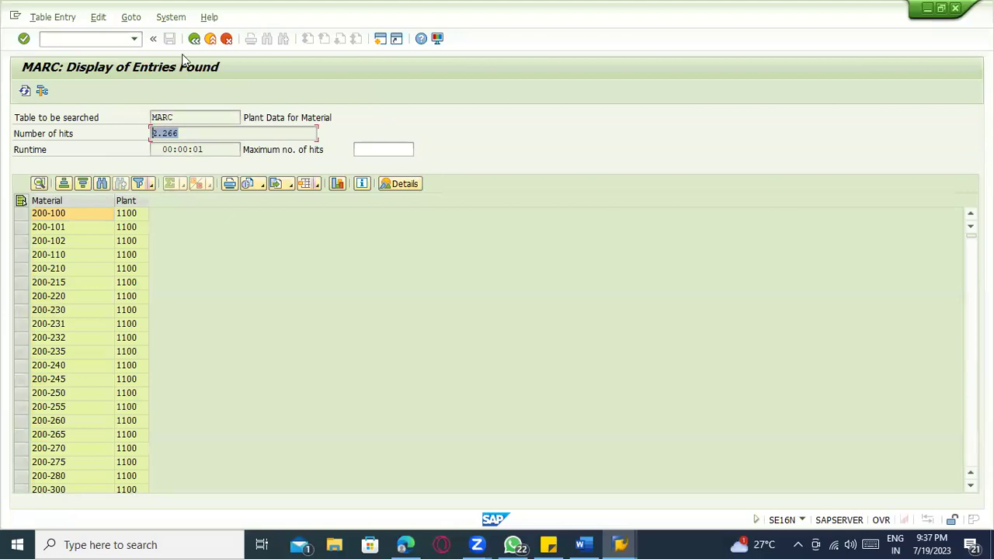
click(194, 38)
- Rerun the query for indicators C and B, then switch toward the Mass Maintenance window
click(150, 272)
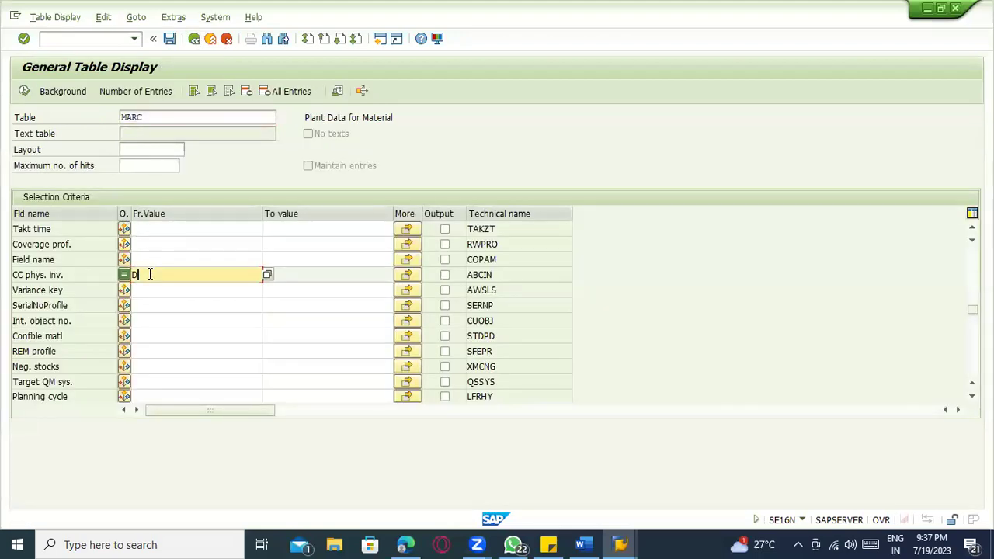
key(BackSpace)
text(C)
click(24, 93)
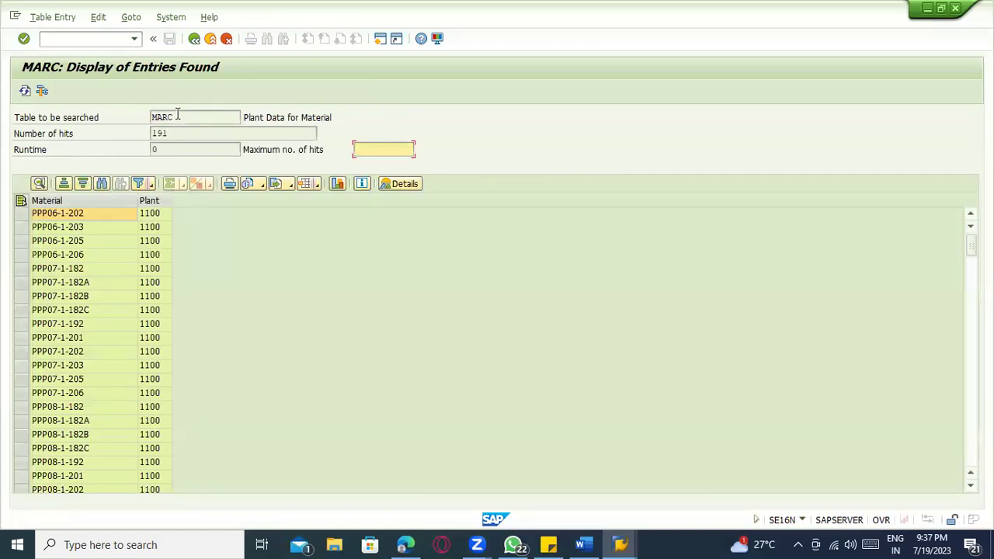
click(194, 38)
click(148, 273)
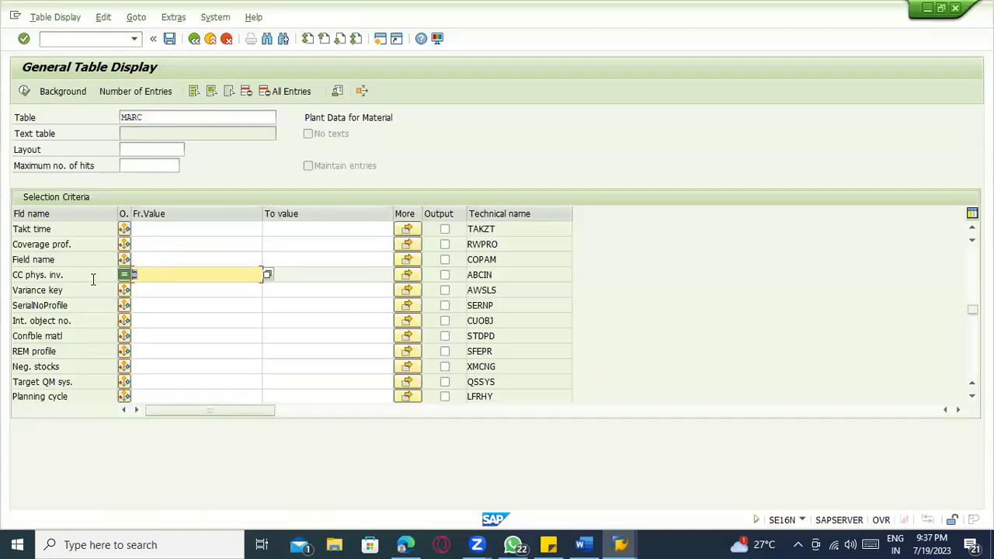
click(25, 92)
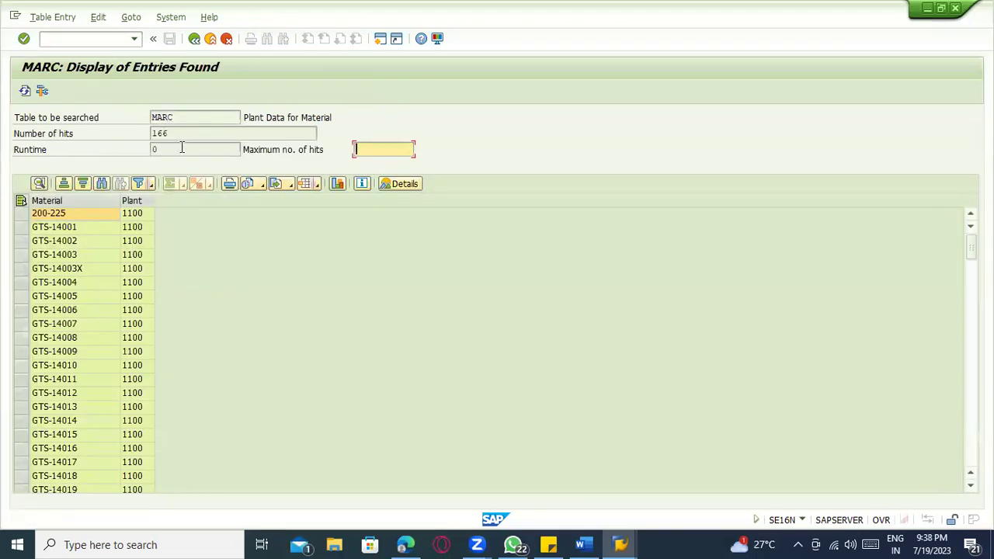
key(alt+Tab)
key(alt+Tab)
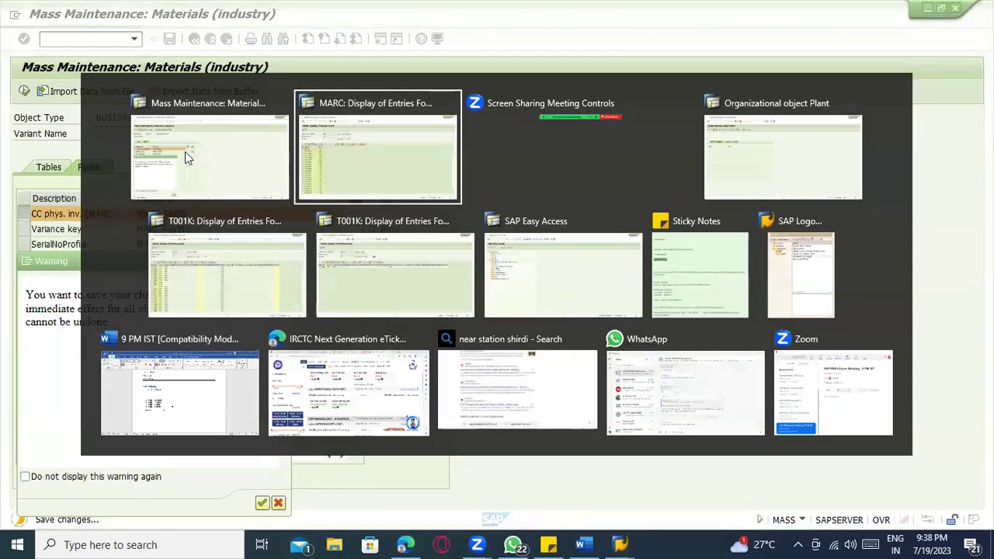
key(alt+Tab)
key(alt+Tab)
- Abort the pending mass maintenance save with Stop Transaction from the Warning dialog's system menu
key(shift+alt+Tab)
key(shift+alt+Tab)
click(185, 155)
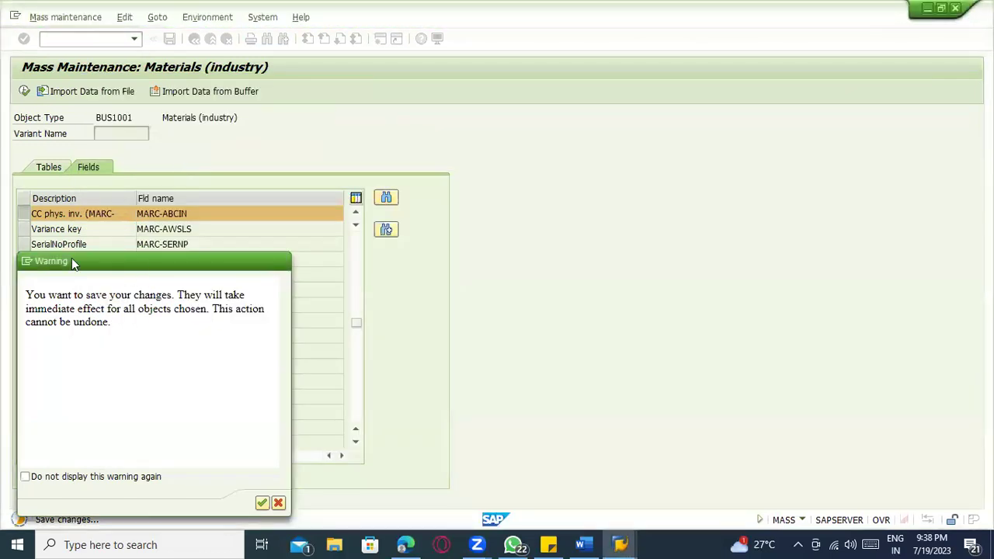
click(27, 261)
click(64, 329)
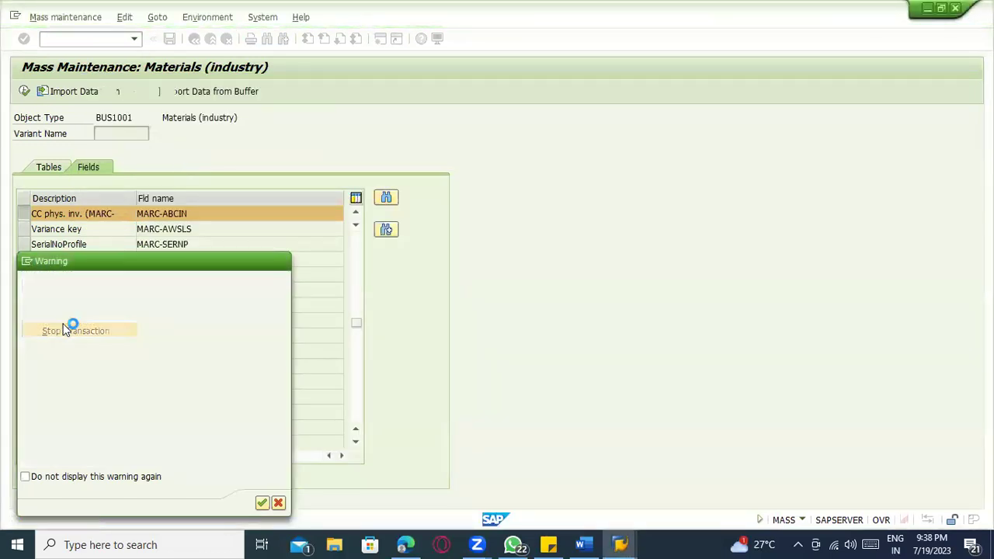
- Refresh the MARC list to 191 hits and switch to SAP Easy Access
key(alt+Tab)
click(27, 94)
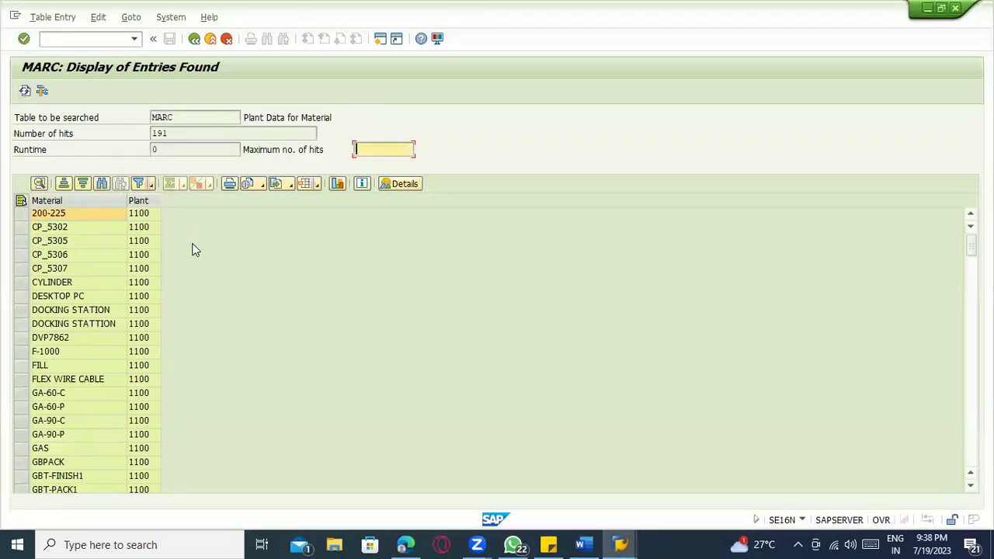
key(alt+Tab)
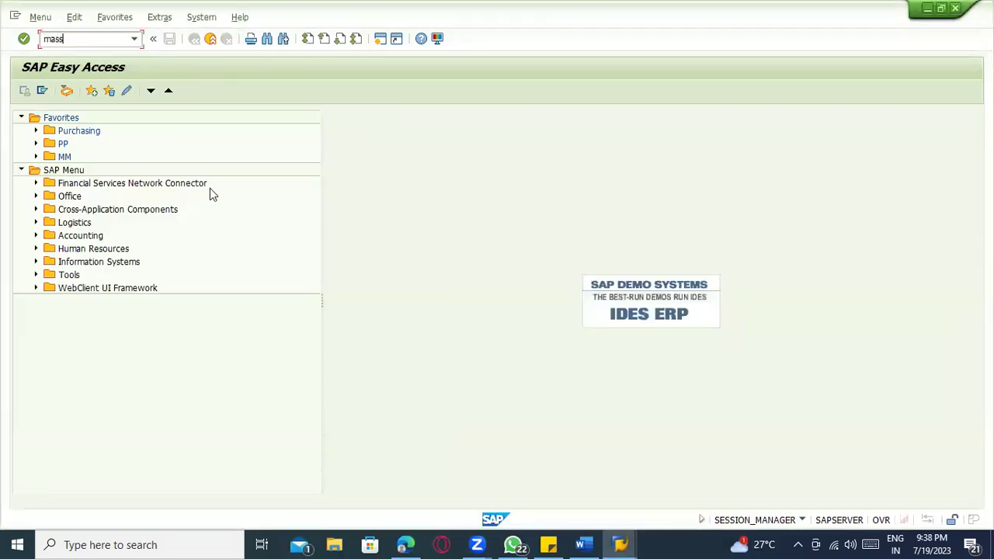
- Start MASS for object type BUS1001 and dismiss the table selection note
text(mass)
key(Return)
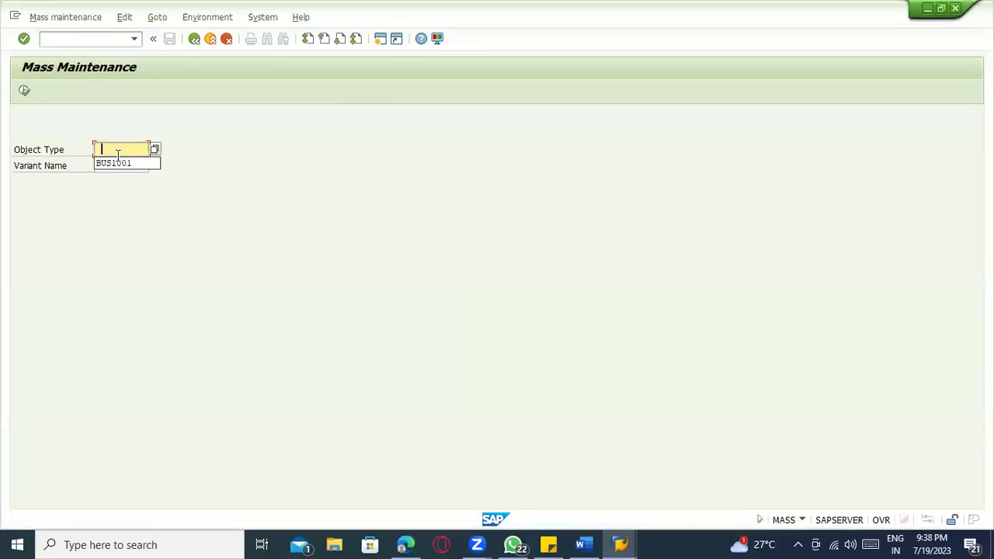
text(BUS1001)
click(24, 90)
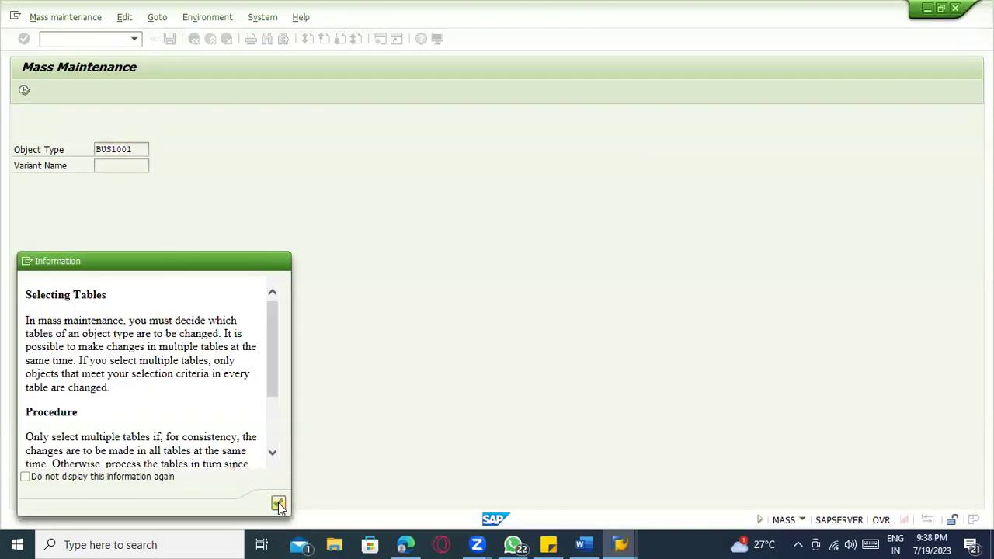
click(277, 503)
- Search the Fields list for ABCIN, select MARC-ABCIN, execute, and confirm the warning
click(88, 168)
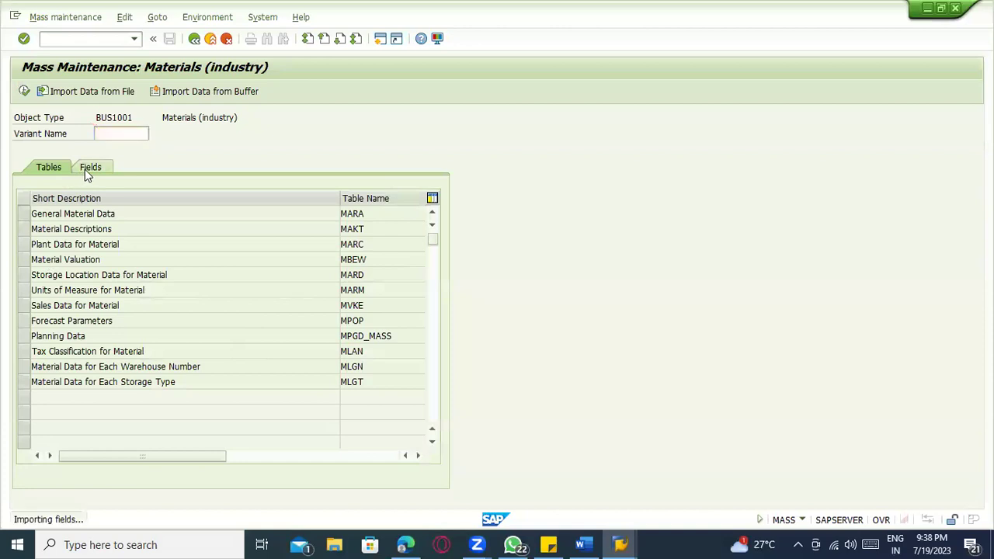
click(395, 203)
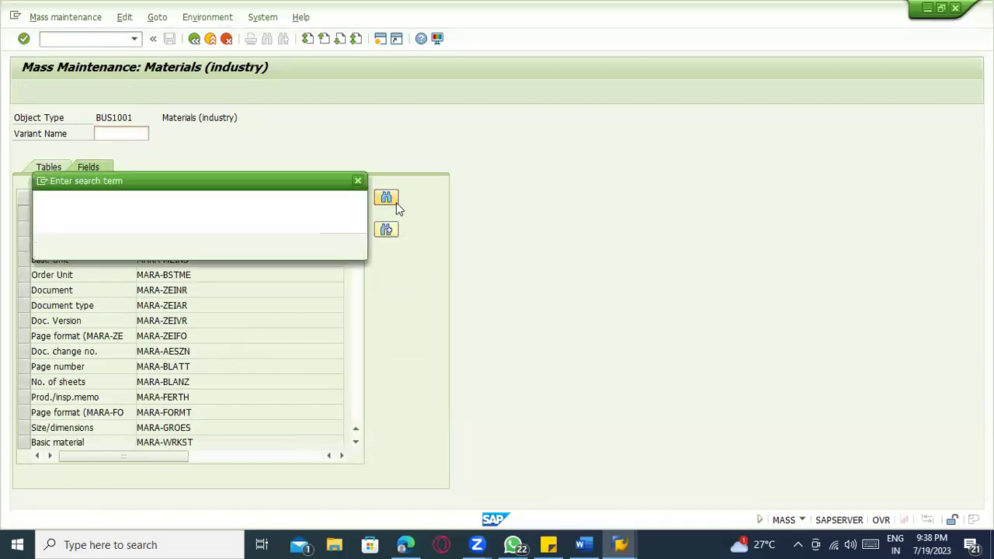
click(228, 205)
click(229, 218)
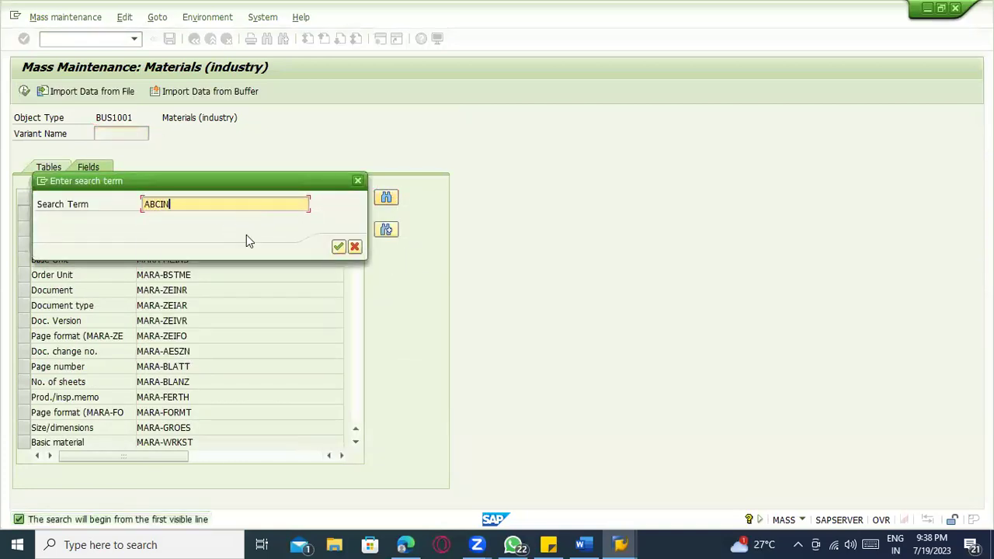
click(337, 247)
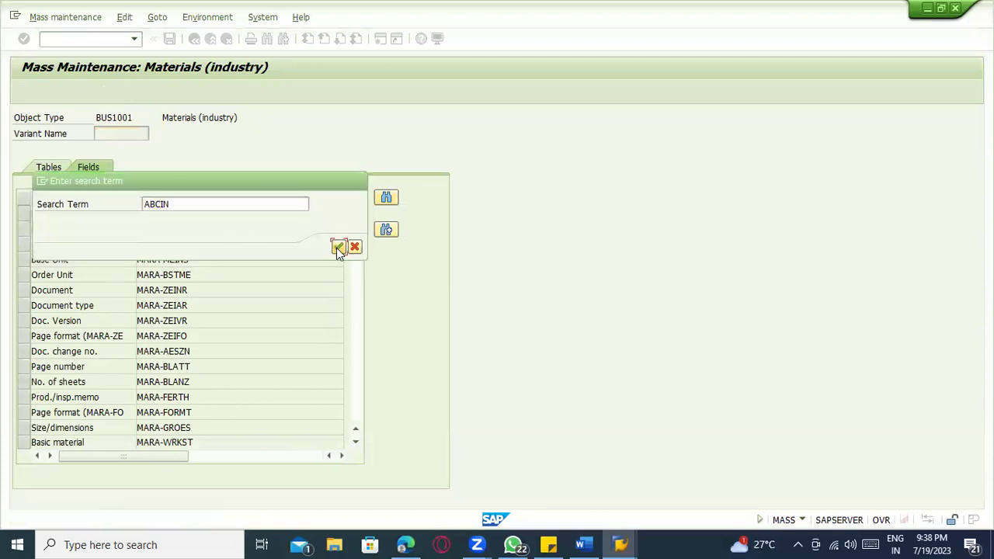
click(23, 214)
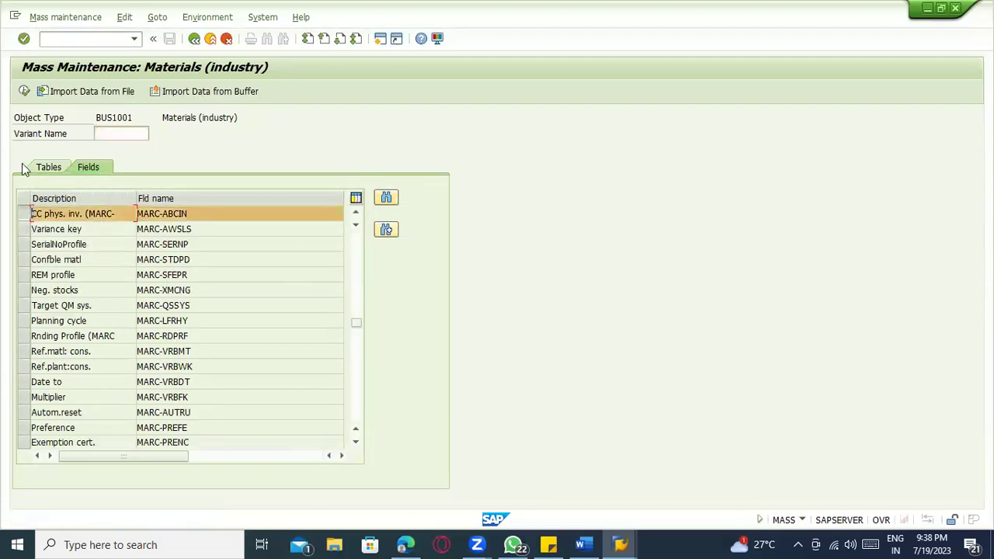
click(22, 95)
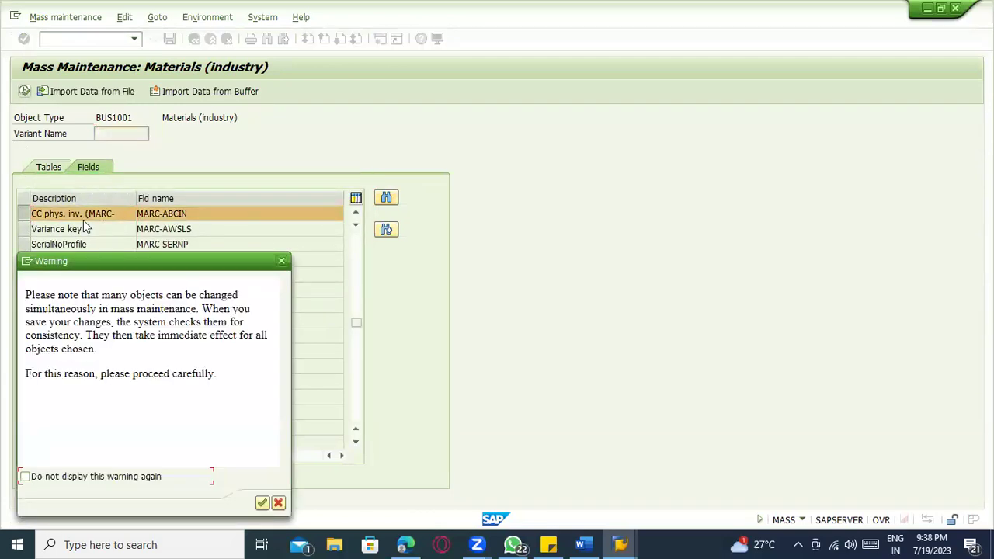
click(261, 503)
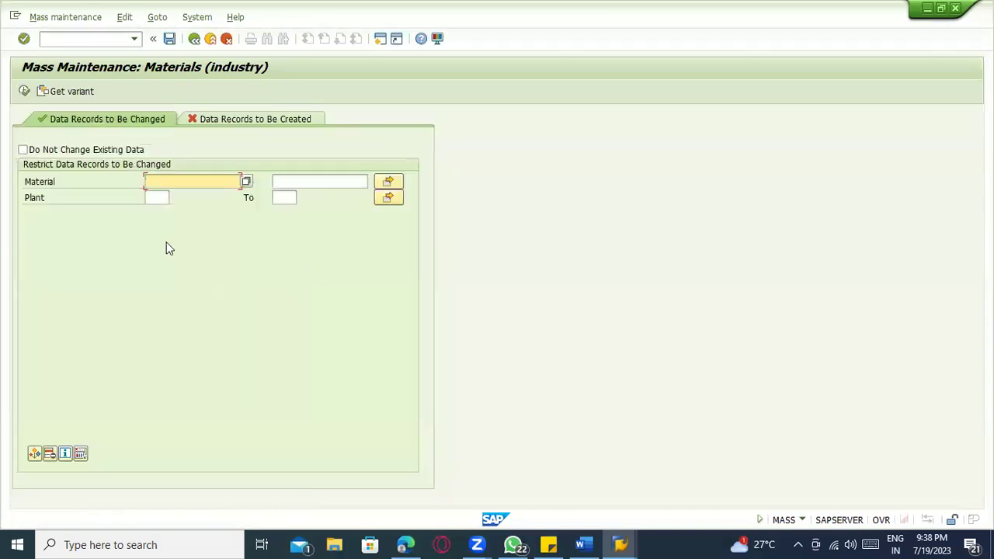
- Add CC phys. inv. ind. to the record selection criteria
click(79, 453)
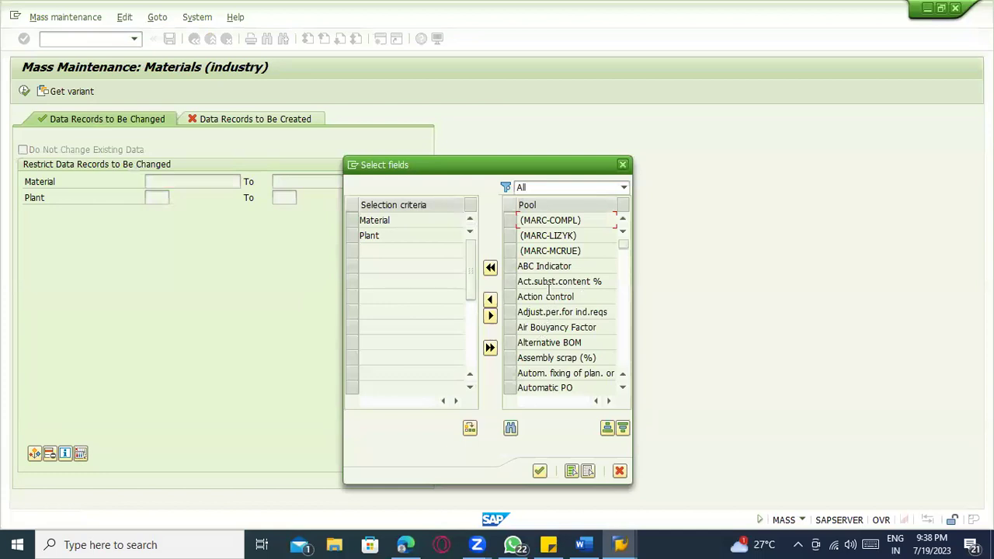
scroll(549, 289, down, 1)
scroll(558, 300, down, 5)
scroll(557, 305, down, 2)
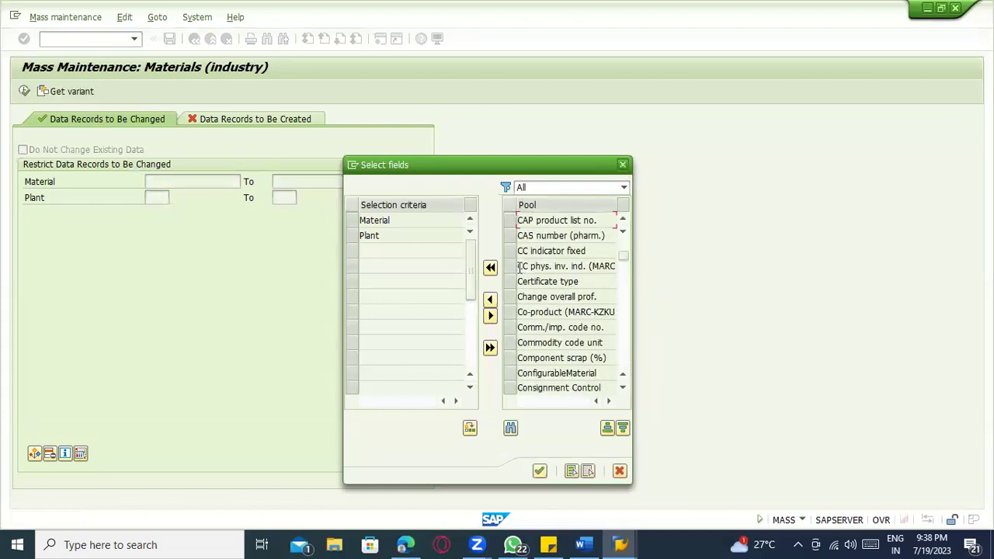
click(519, 266)
click(490, 315)
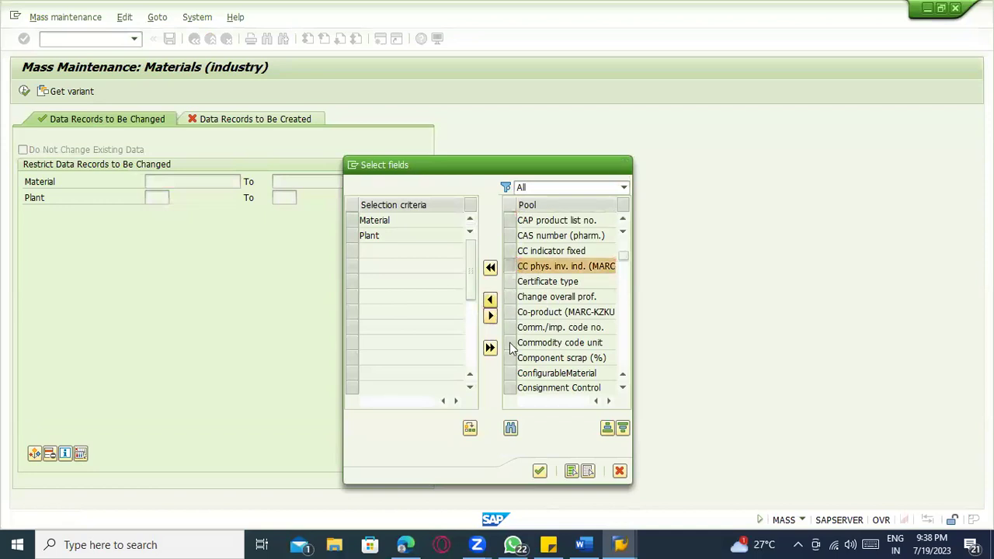
click(536, 472)
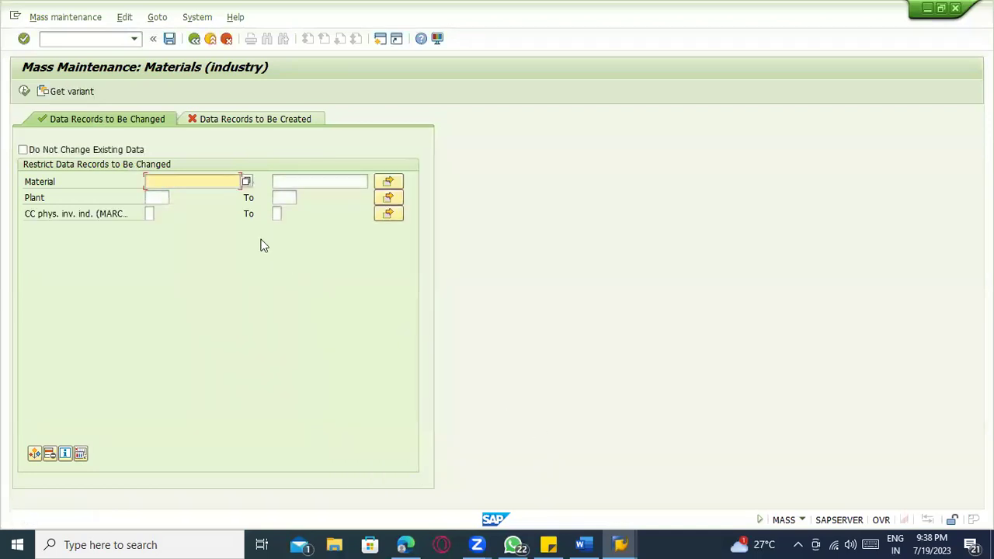
- Give CC phys. inv. ind. a single-value equals condition in its multiple selection
click(151, 213)
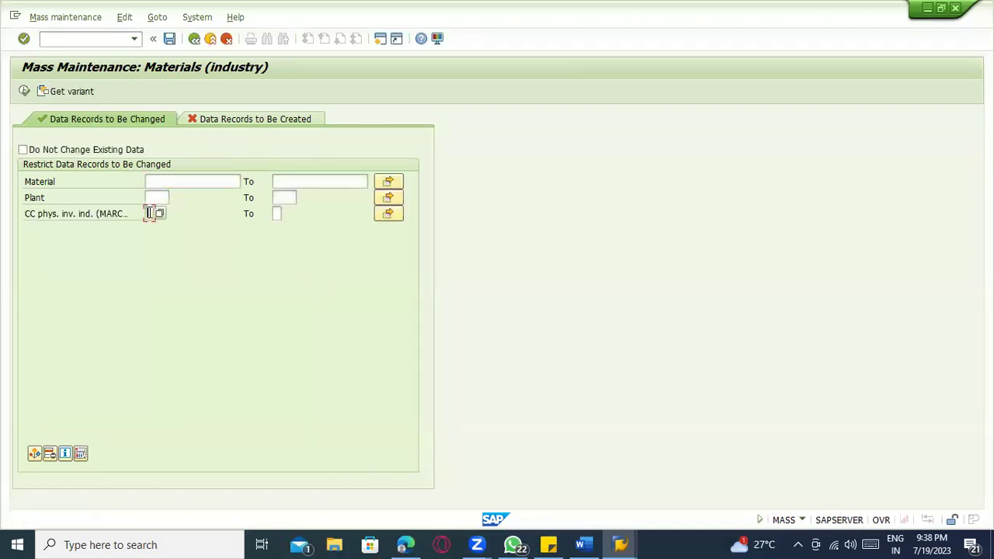
click(395, 214)
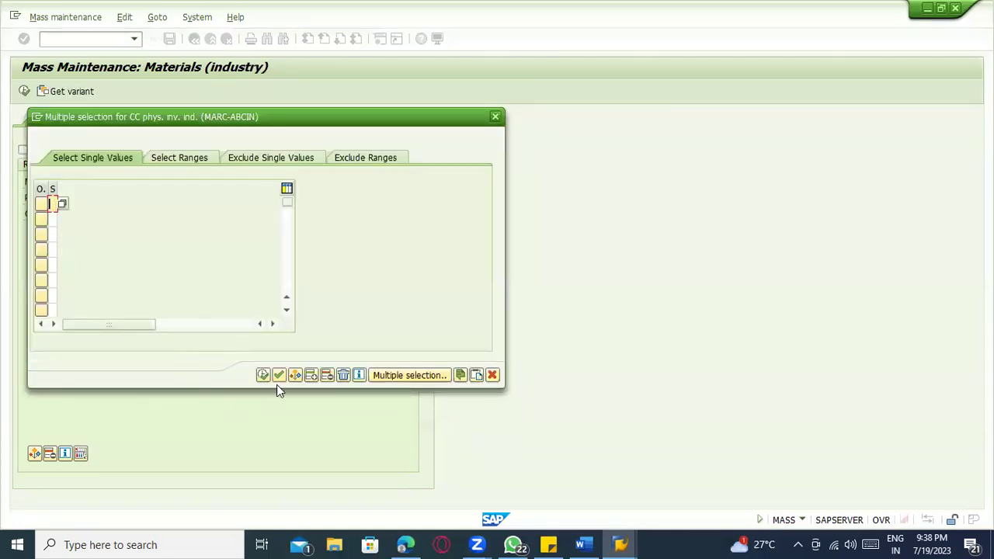
click(264, 375)
click(53, 202)
double_click(54, 205)
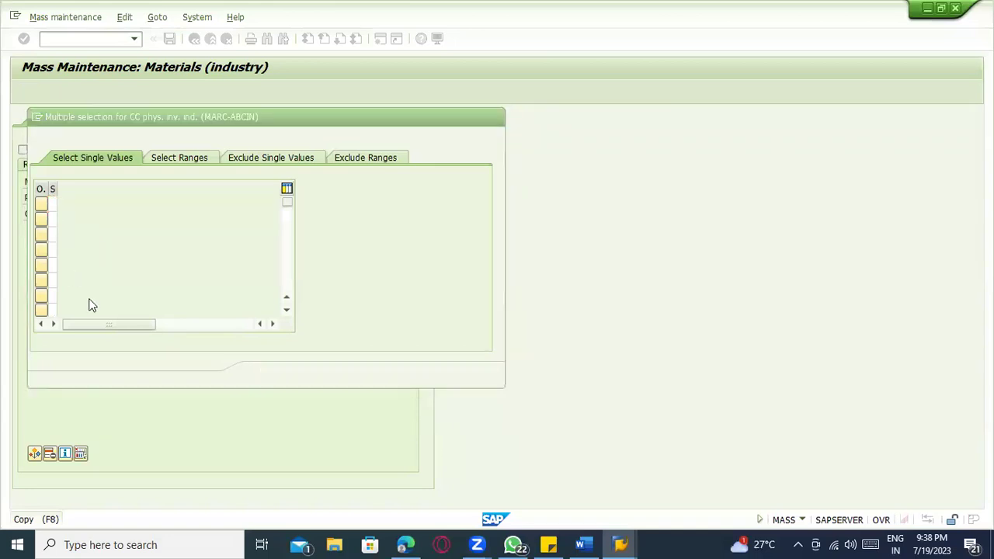
double_click(93, 172)
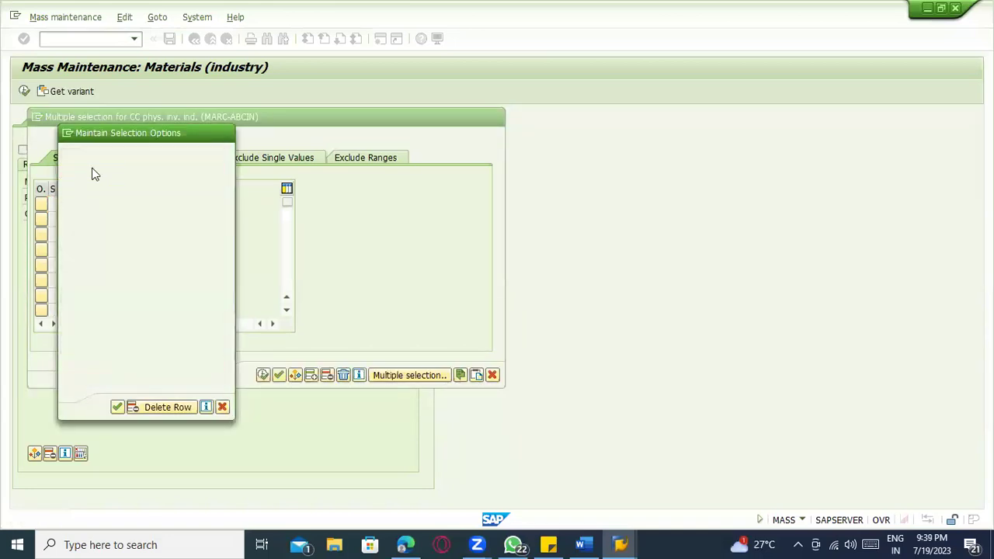
click(262, 376)
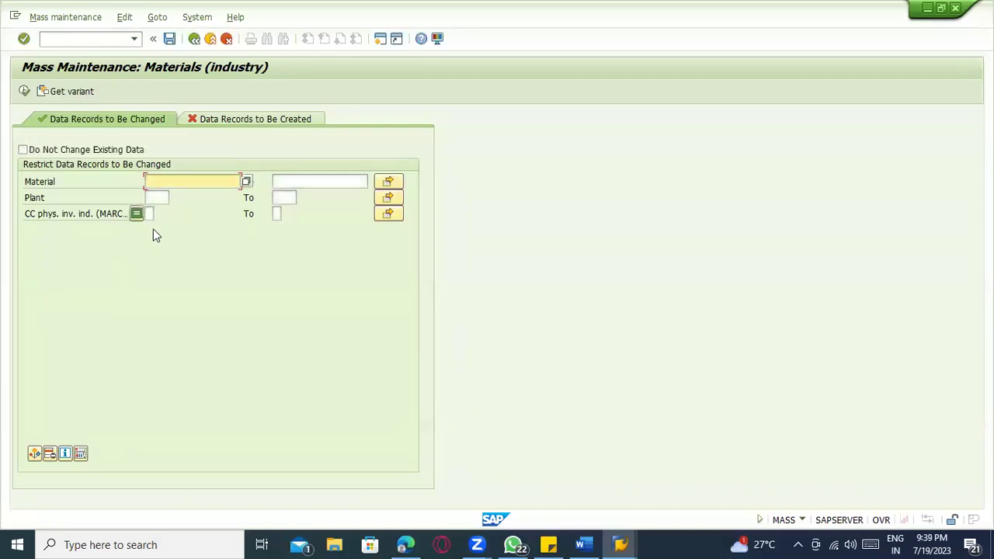
- Open the Material multiple selection and try uploading values from the clipboard
click(152, 212)
click(170, 181)
click(387, 182)
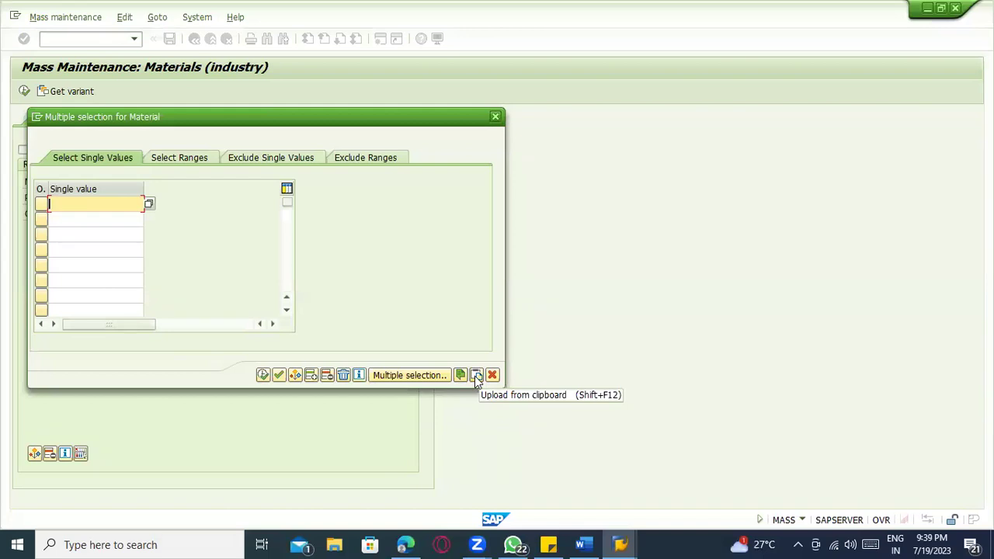
click(476, 376)
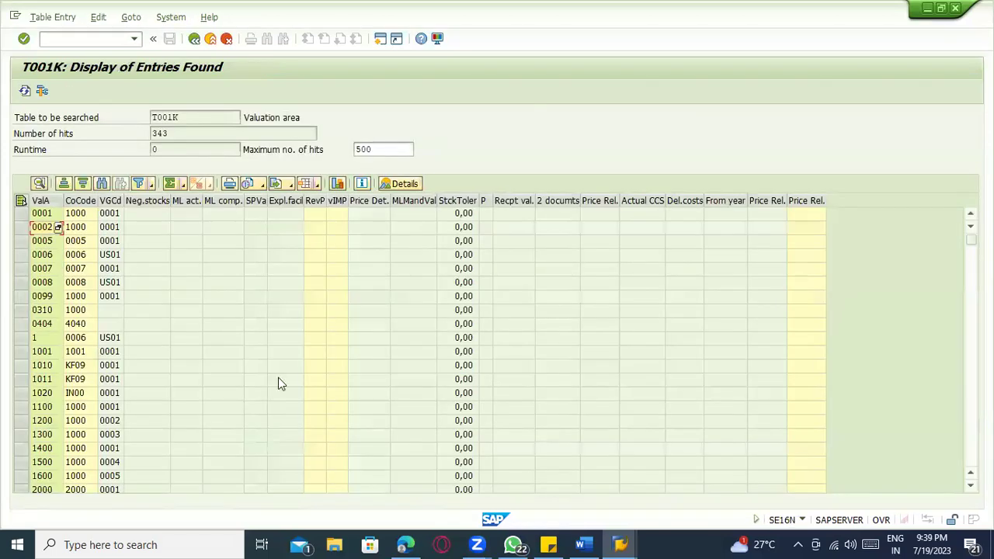
- Copy material numbers from the MARC list, paste them into the Material selection, then clear them
click(615, 543)
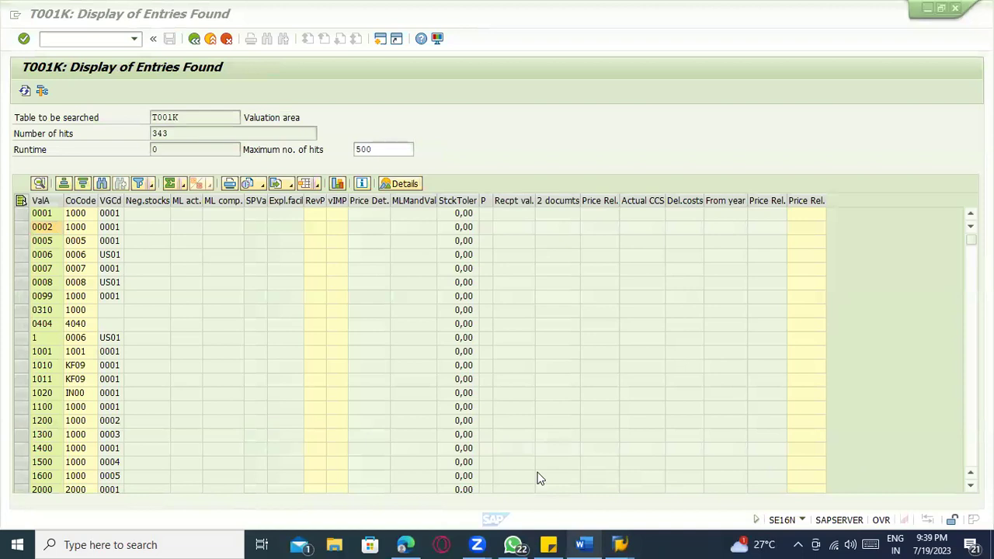
click(490, 474)
drag(66, 215, 76, 489)
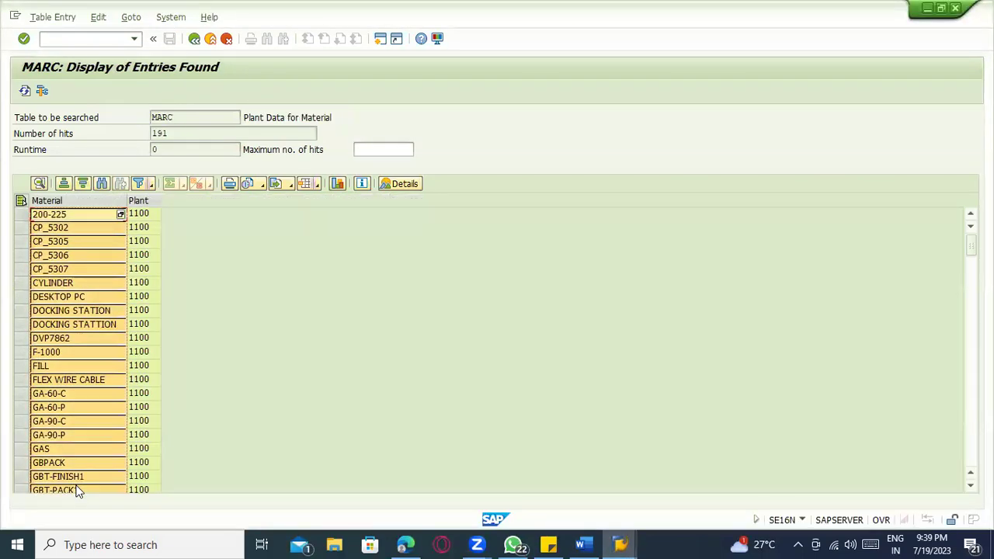
key(alt+Tab)
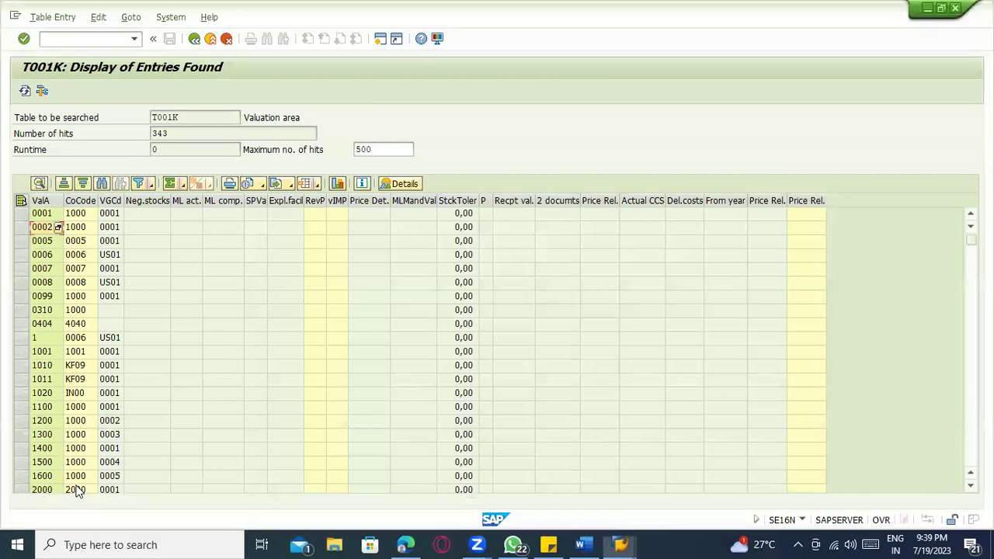
key(alt+Tab)
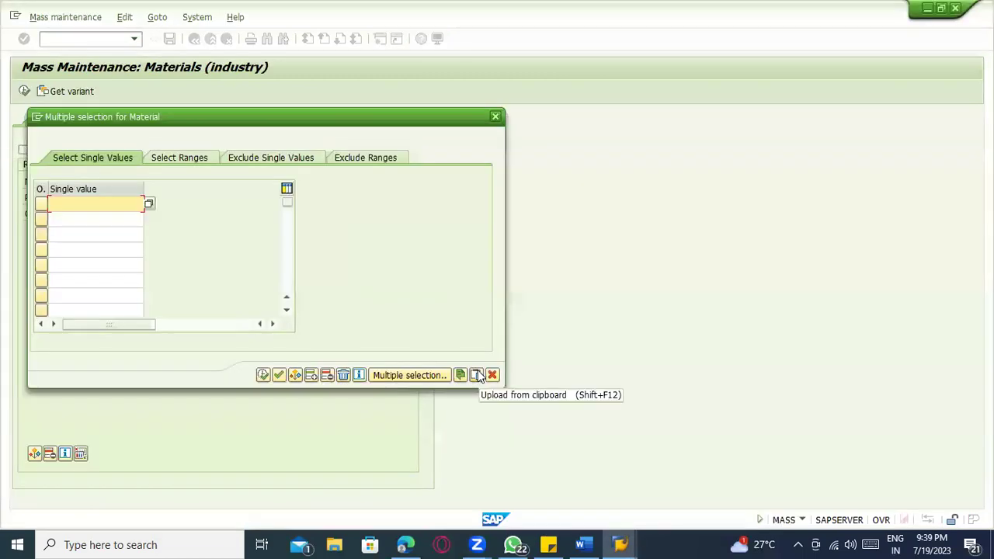
click(477, 375)
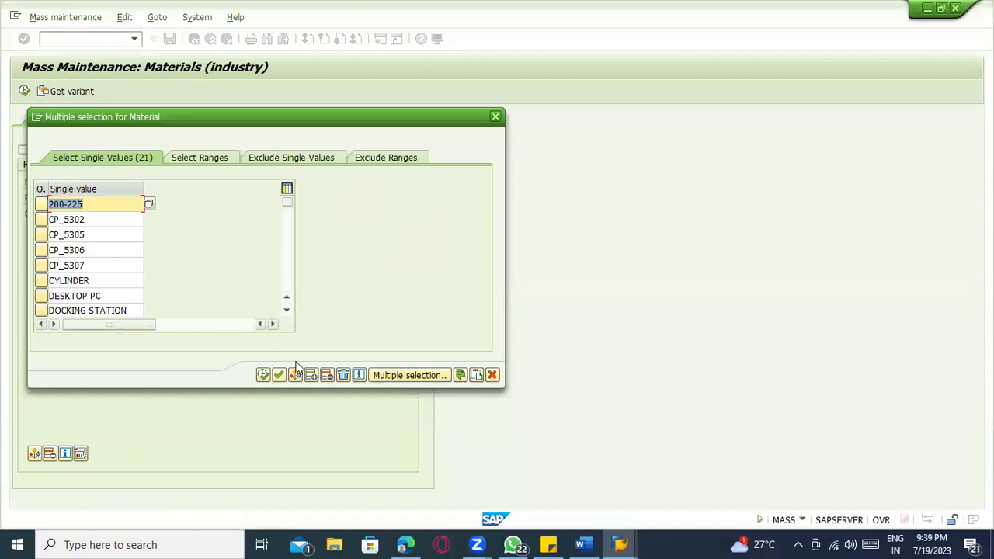
click(343, 375)
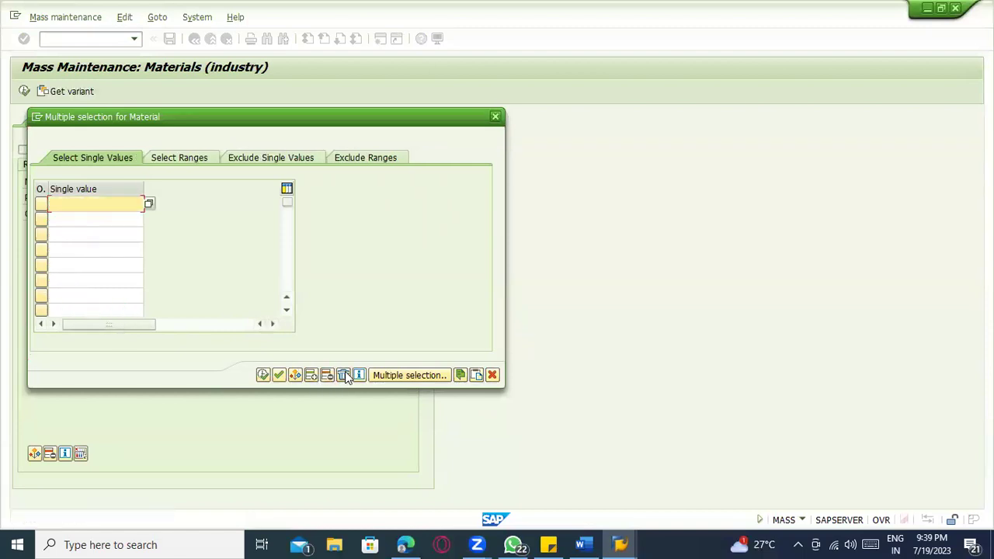
- Upload the materials from the clipboard into the Material multiple selection again
key(alt+Tab)
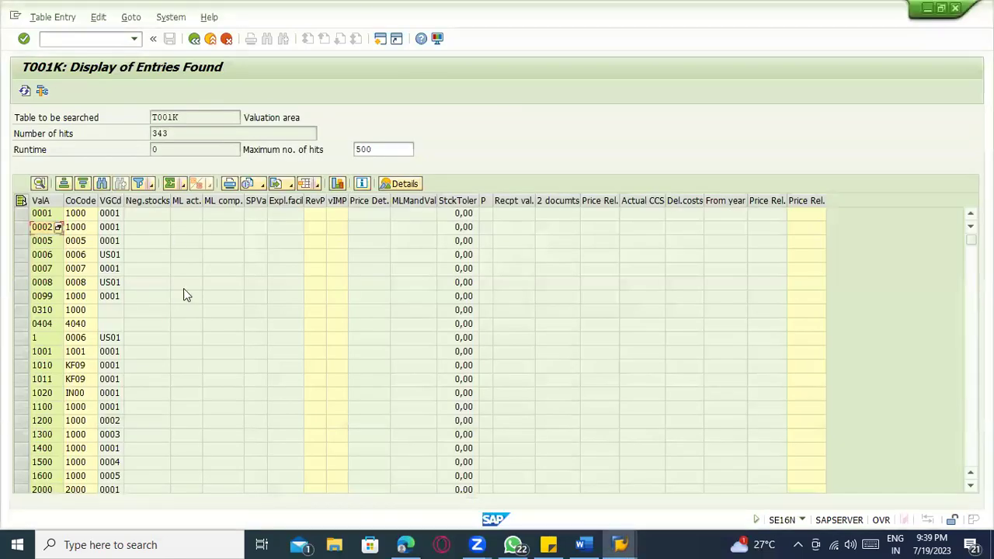
key(alt+Tab)
key(alt+Tab)
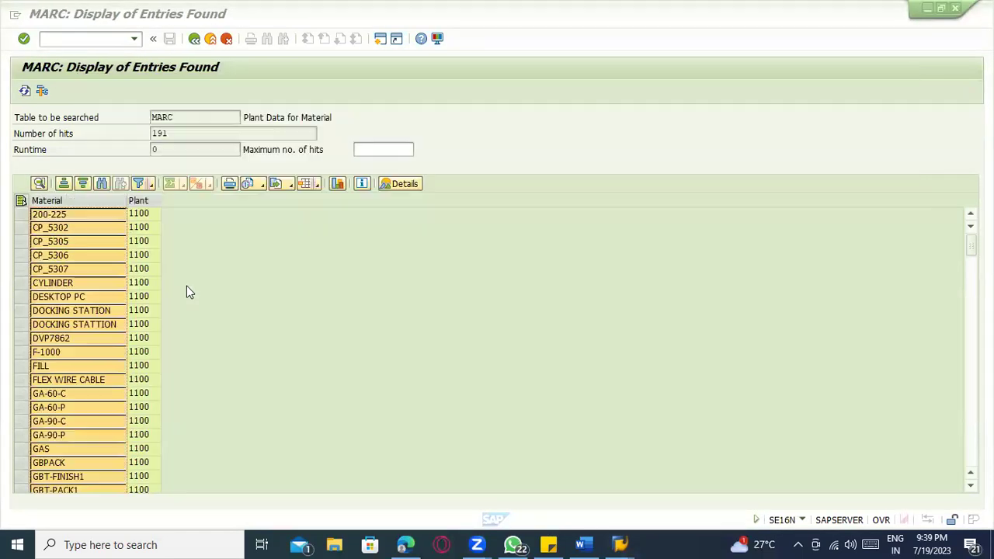
key(alt+Tab)
key(alt+Tab)
key(Tab)
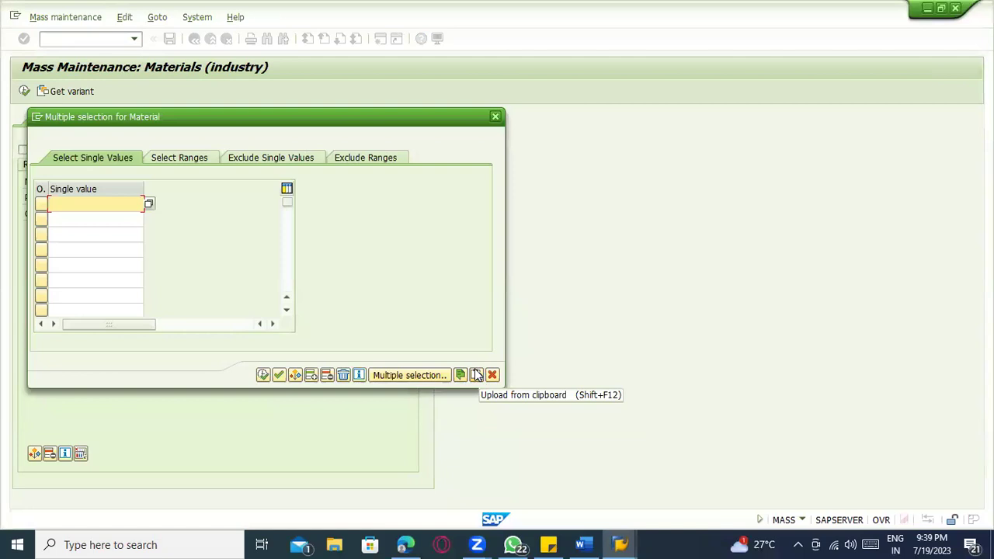
click(476, 375)
click(477, 376)
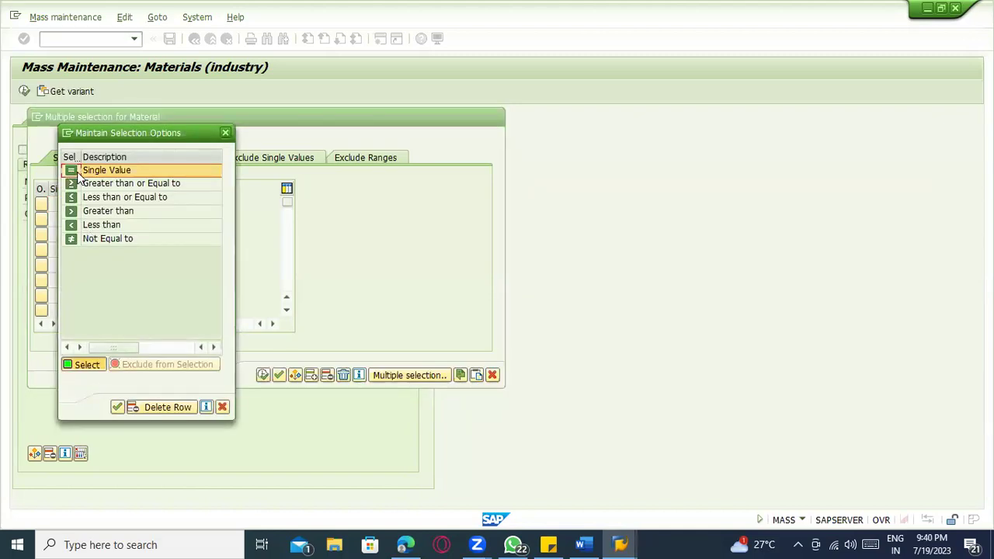
- Fill the plant from suggestions and delete the single-value Material restriction
double_click(81, 171)
click(265, 377)
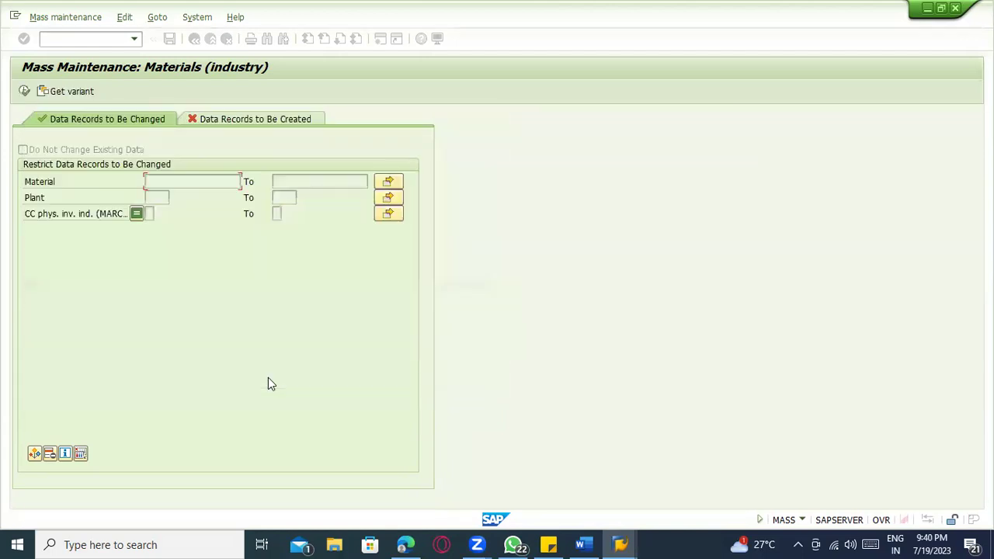
click(159, 210)
click(137, 182)
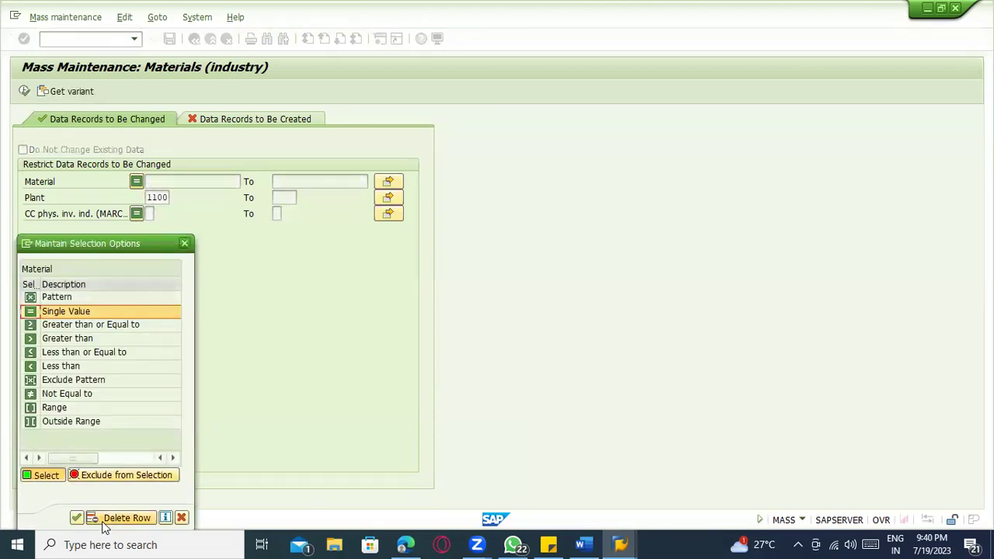
click(109, 519)
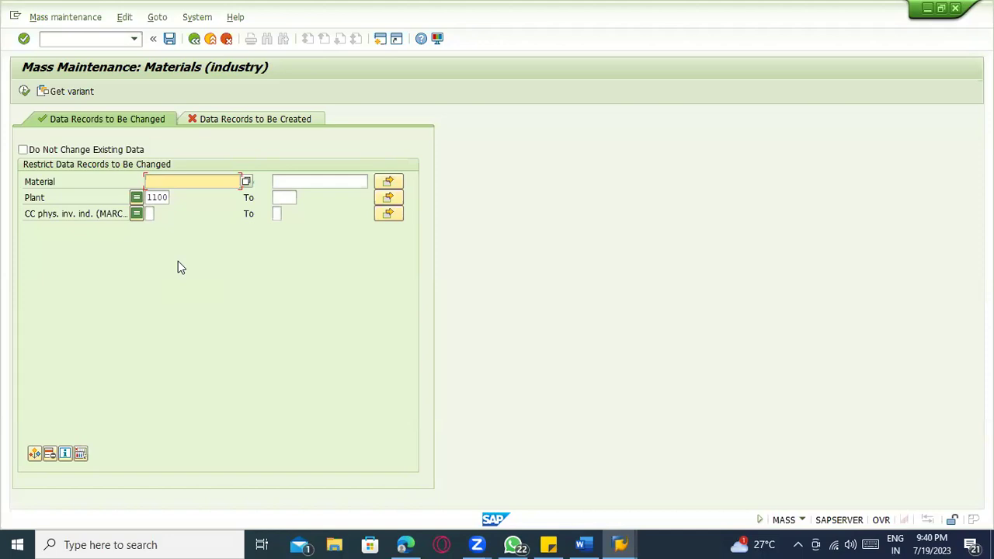
- Check the MARC material list, then execute the record selection for plant 1100
key(alt+Tab)
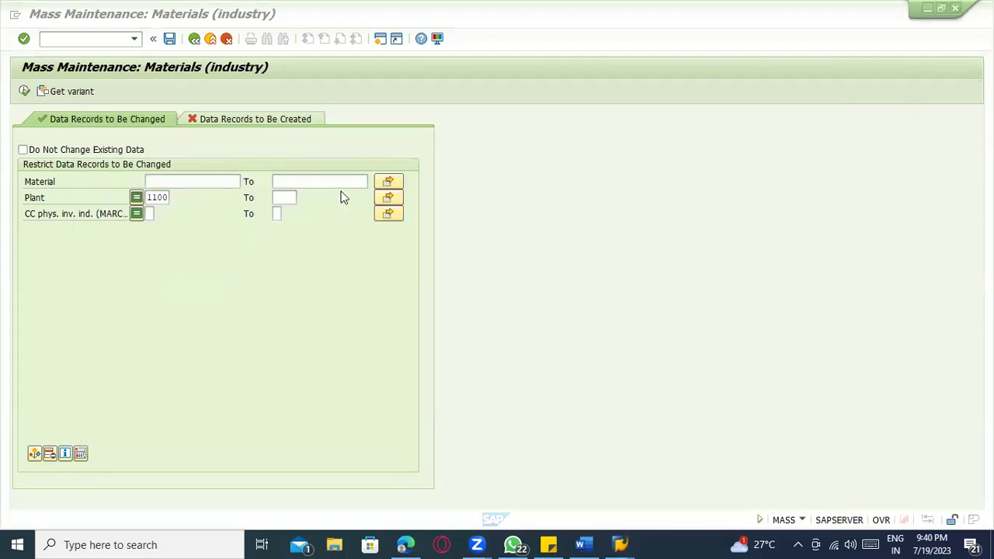
key(alt+Tab)
click(508, 168)
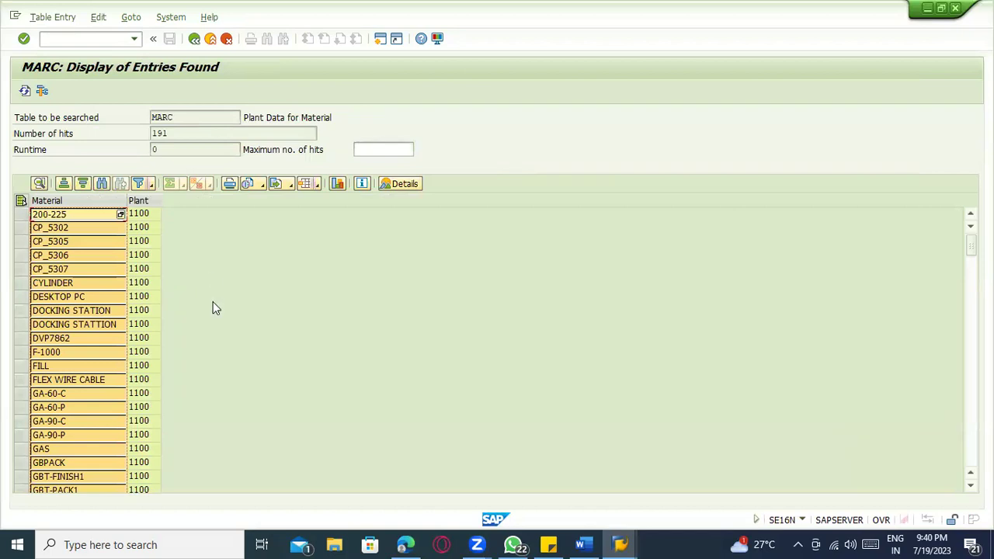
key(alt+Tab)
key(alt+Tab)
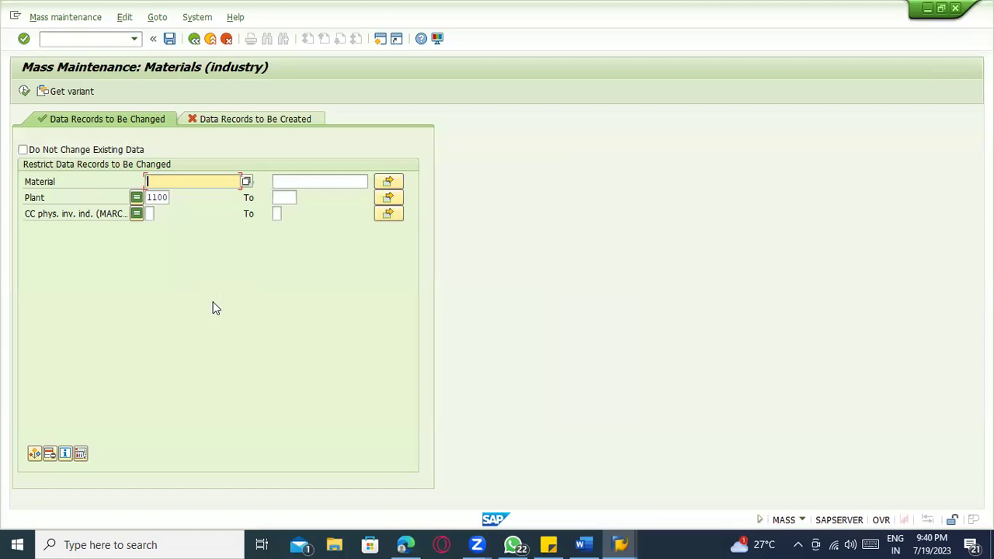
click(24, 91)
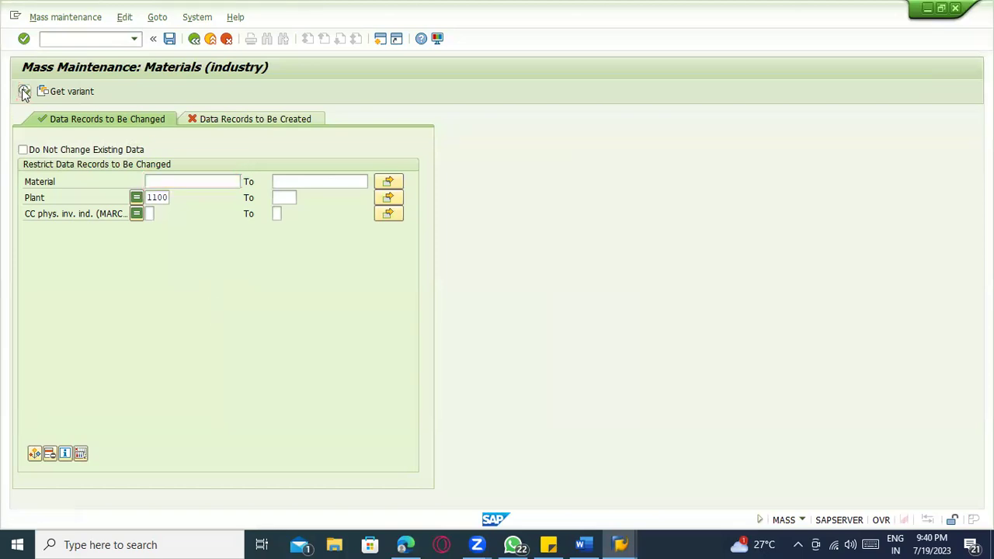
- Display all 299 plant 1100 records, mass-change CC phys. inv. ind. to A, and save
key(F8)
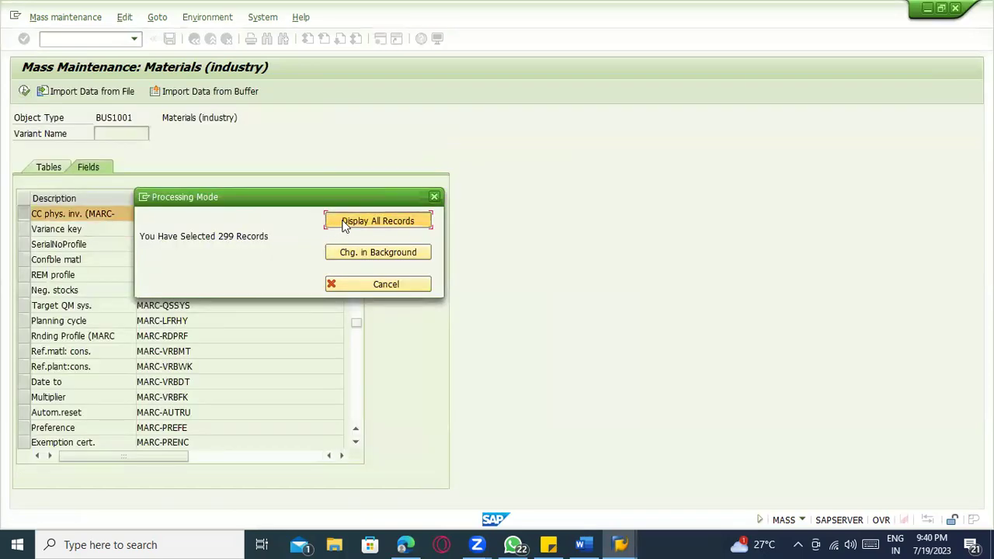
drag(204, 236, 271, 238)
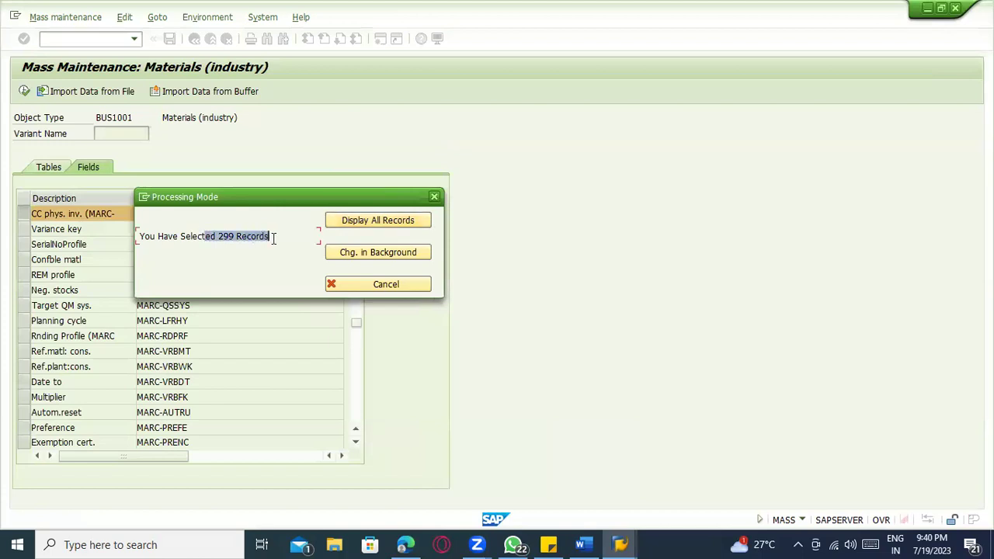
click(376, 221)
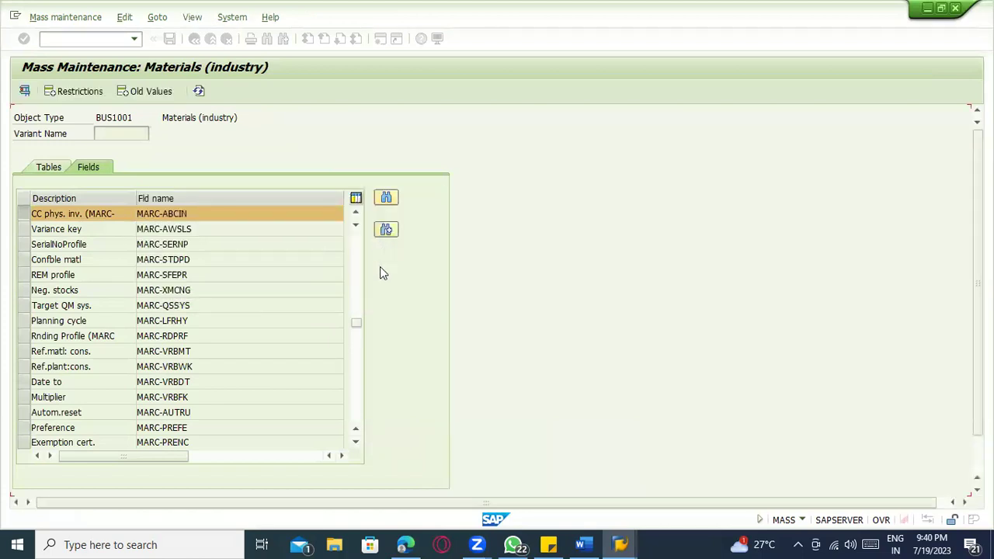
text(A)
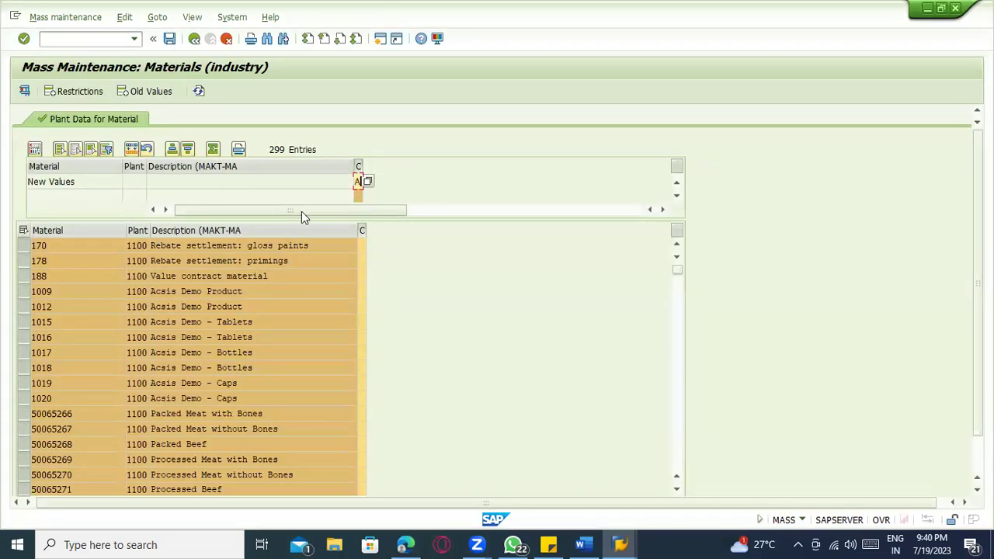
click(133, 156)
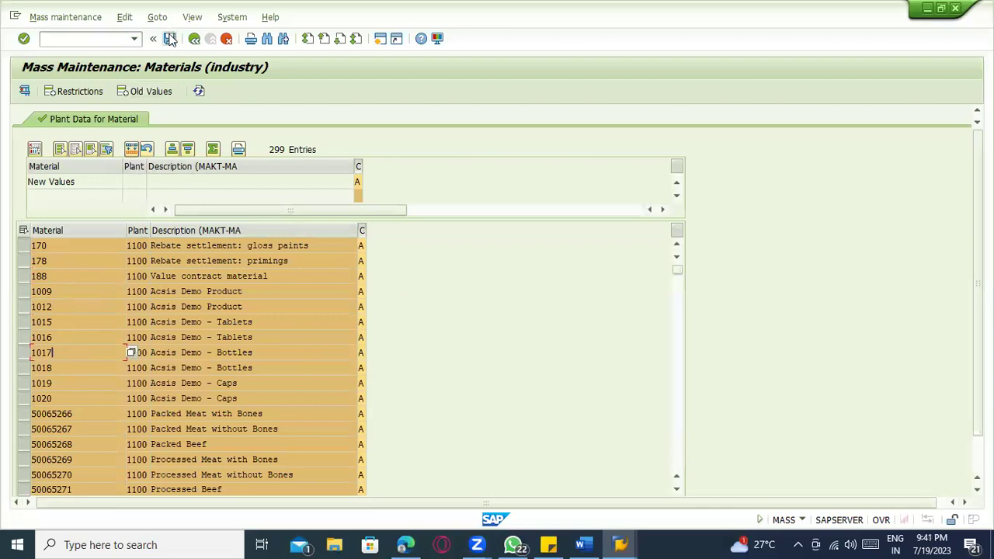
key(ctrl+s)
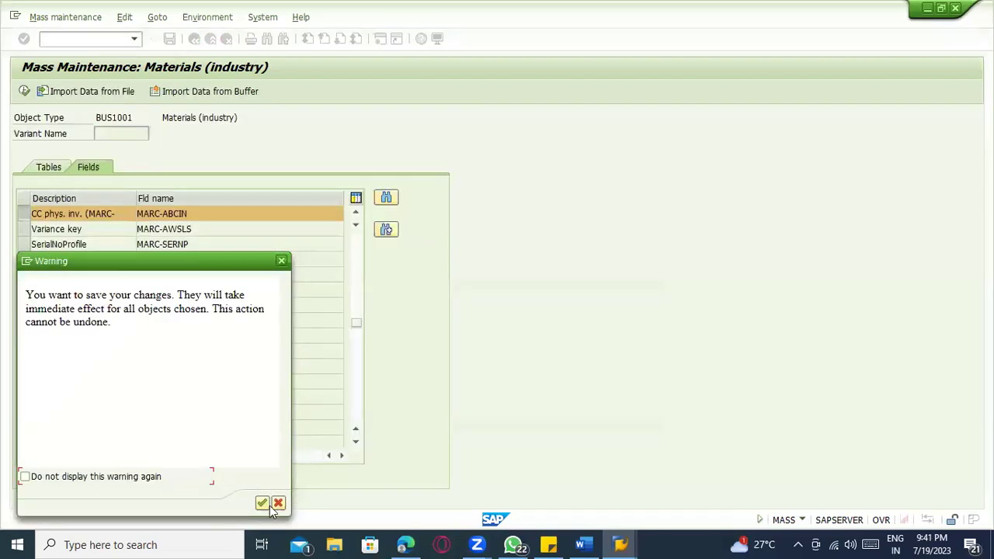
- Confirm saving the indicator change for all records
click(262, 503)
key(alt+Tab)
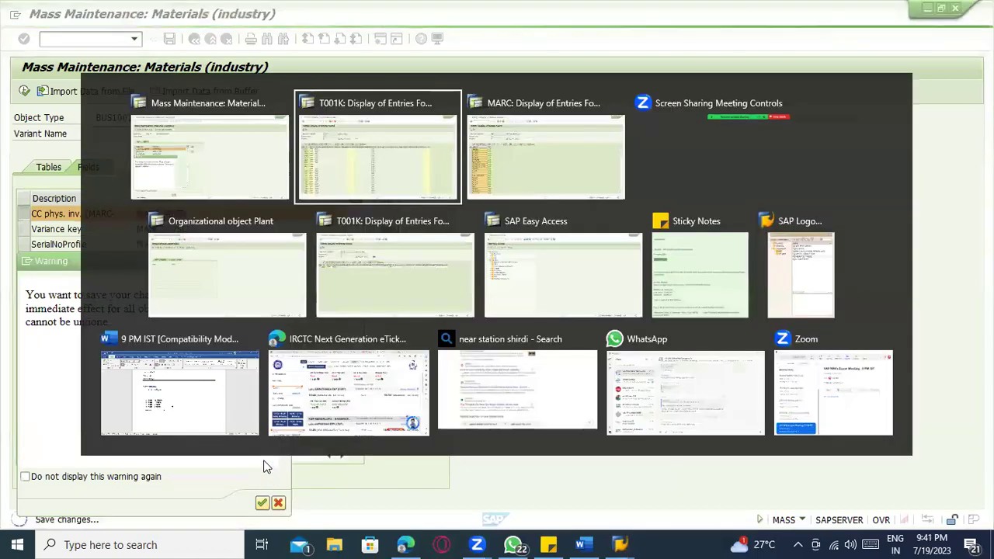
key(alt+Tab)
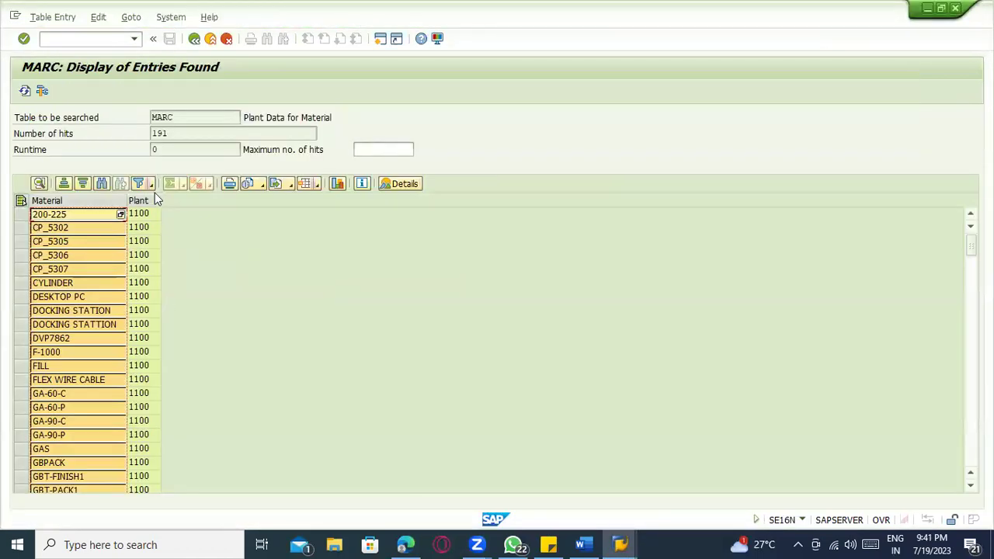
- List MARC materials with CC phys. inv. indicator A and rerun twice to watch the count
click(194, 38)
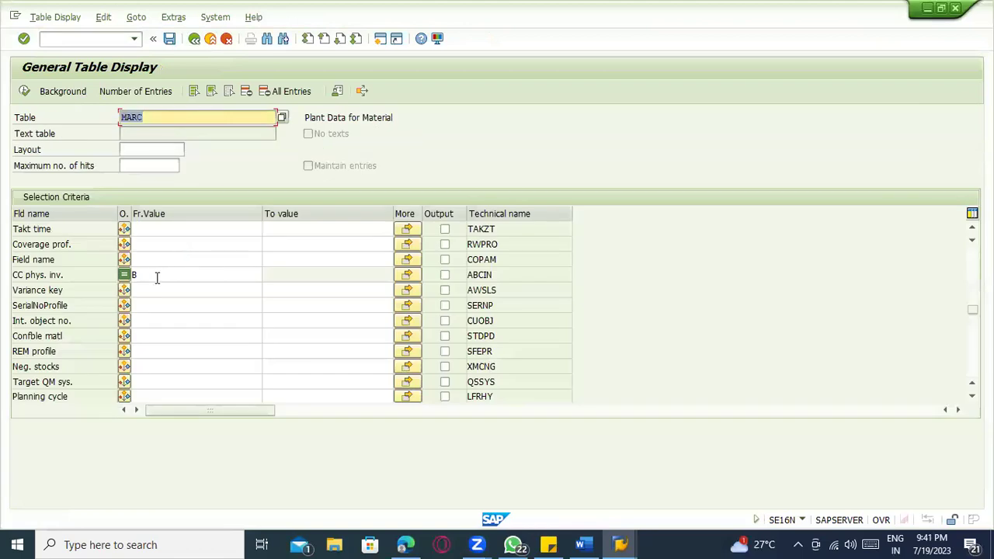
click(157, 275)
text(B)
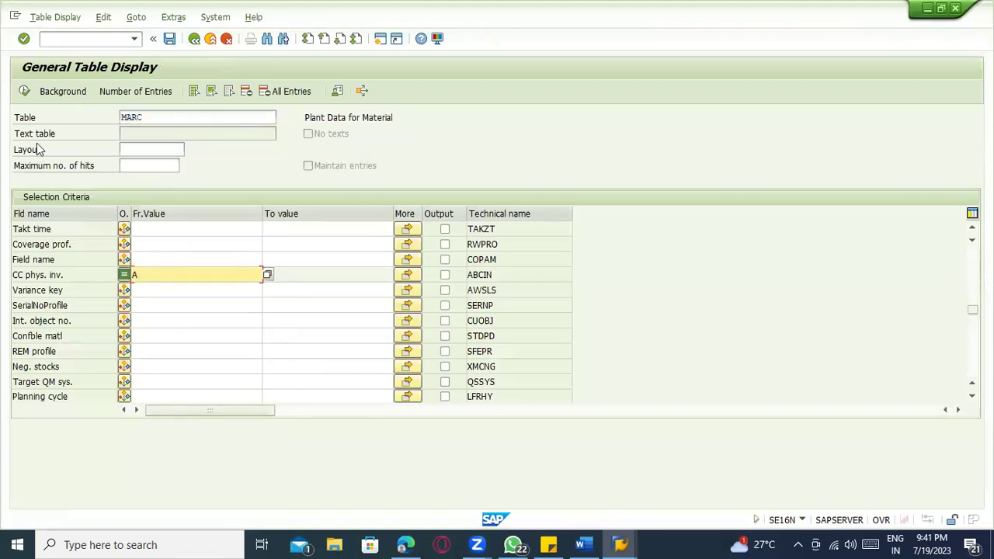
click(24, 92)
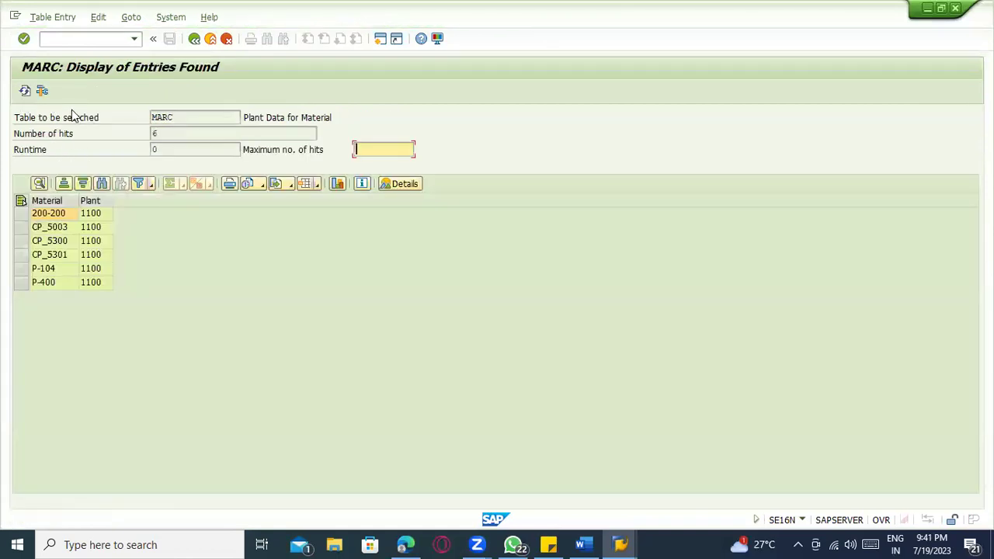
click(25, 91)
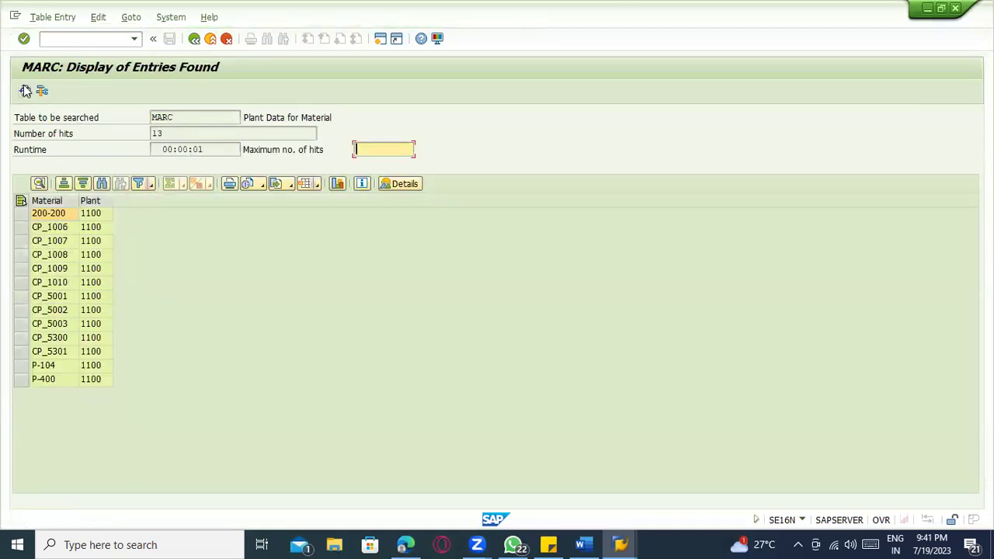
click(24, 91)
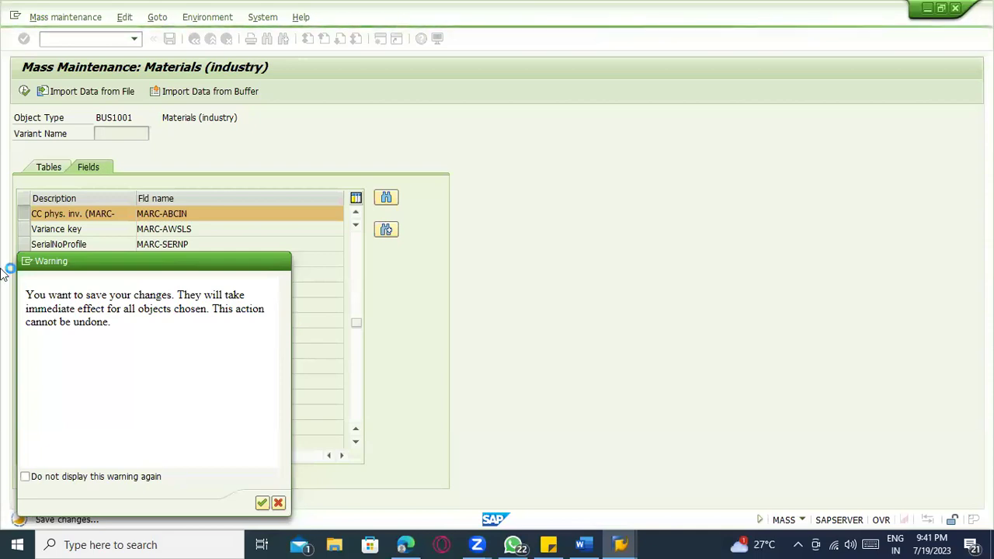
- Try creating a new session from the Warning's system menu and dismiss the session-limit error
click(26, 262)
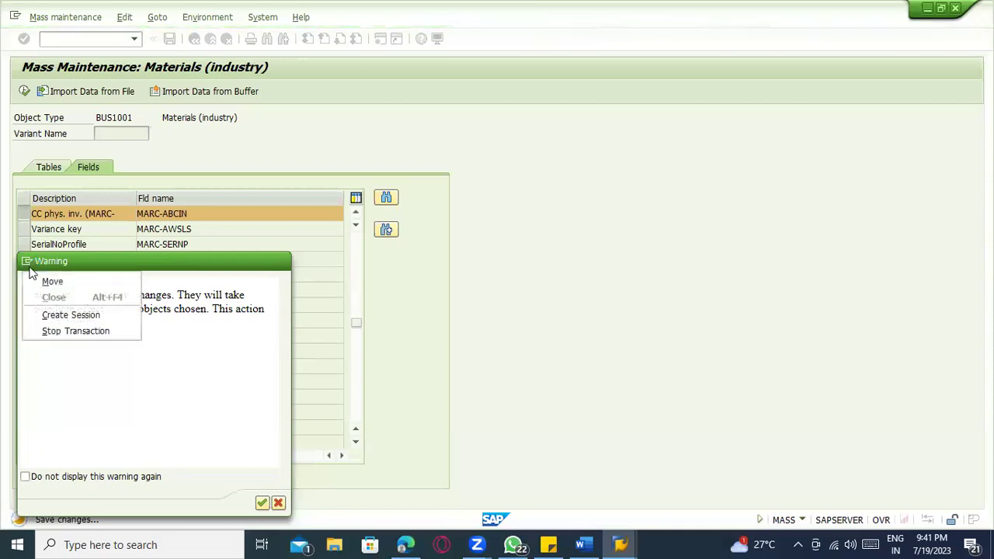
click(54, 314)
click(613, 327)
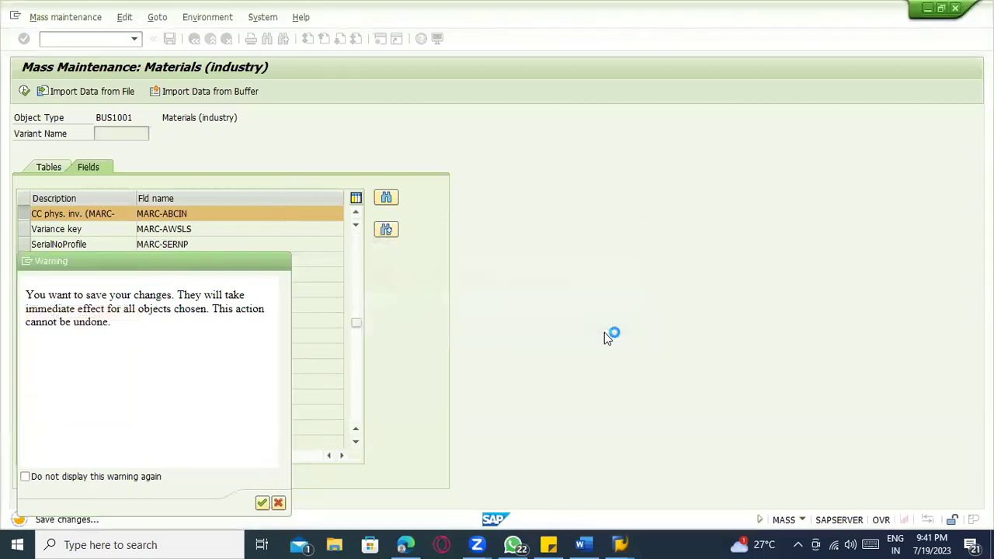
- Start /nmass in the MARC window and browse Object Types, sorted by code descending
key(alt+Tab)
click(104, 39)
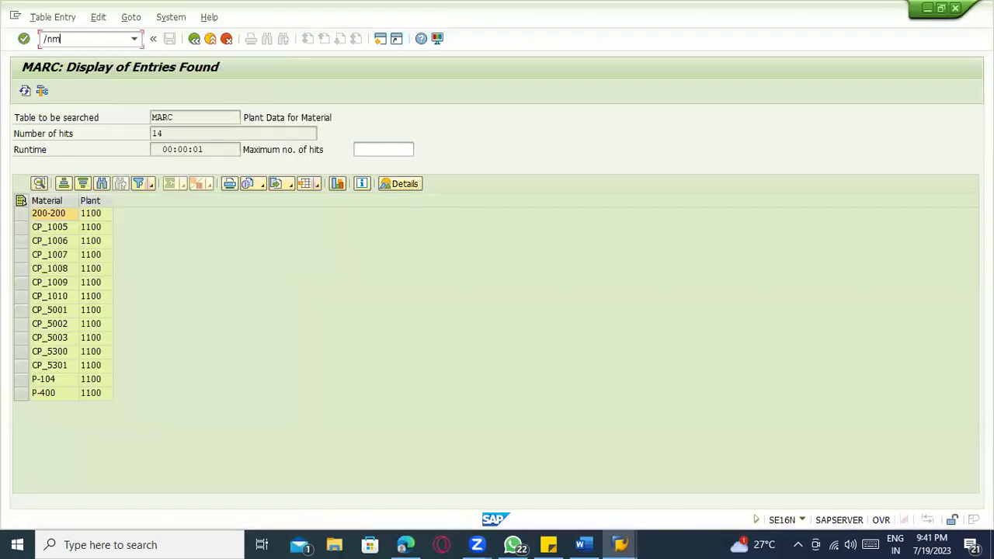
key(Return)
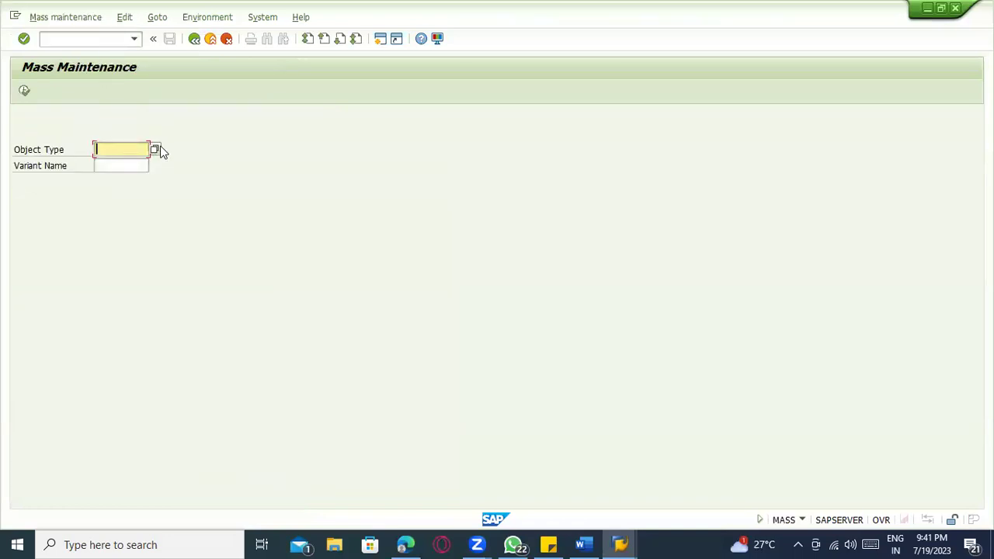
click(158, 148)
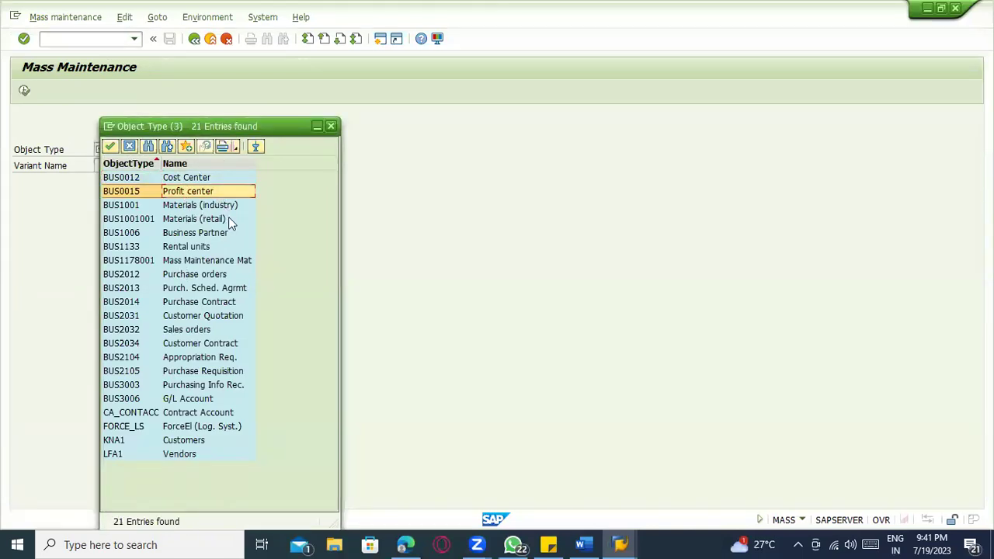
click(219, 273)
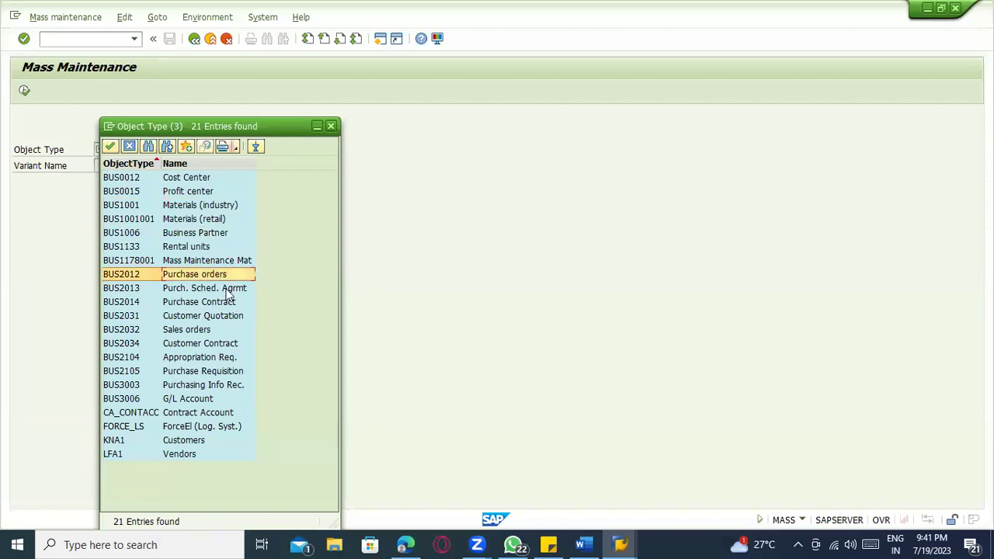
click(120, 164)
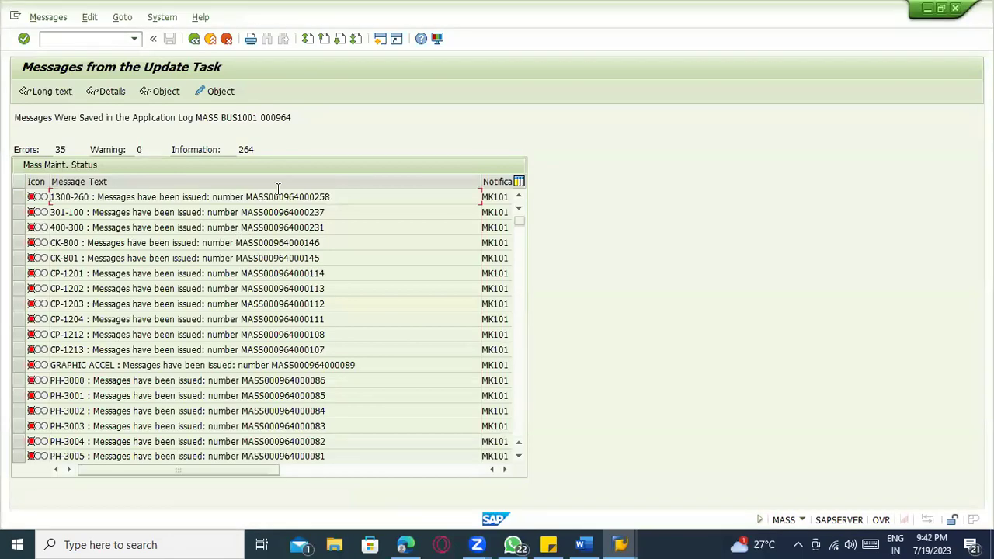
scroll(76, 282, down, 12)
scroll(76, 295, up, 6)
scroll(75, 301, down, 4)
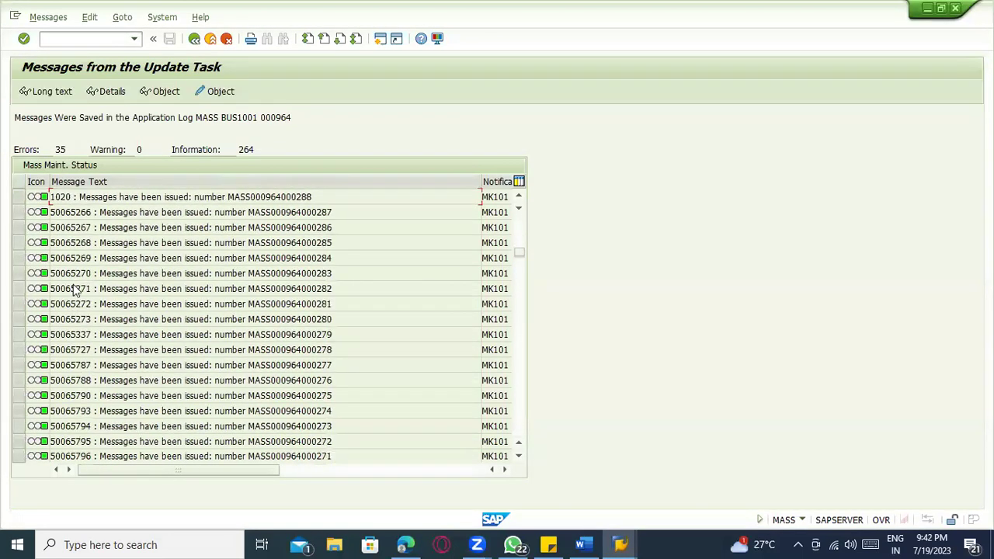
scroll(78, 279, up, 8)
scroll(85, 233, up, 1)
click(93, 202)
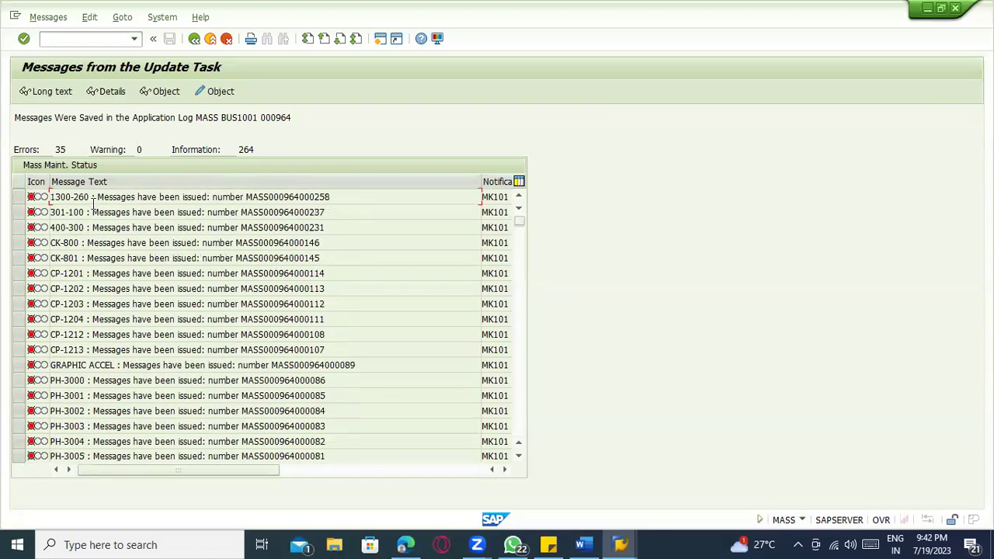
click(18, 197)
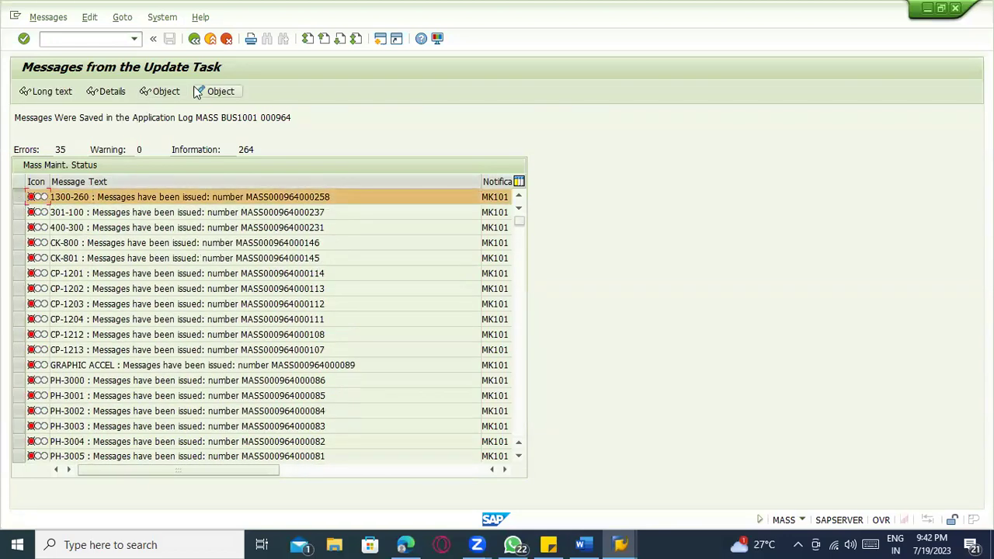
click(108, 92)
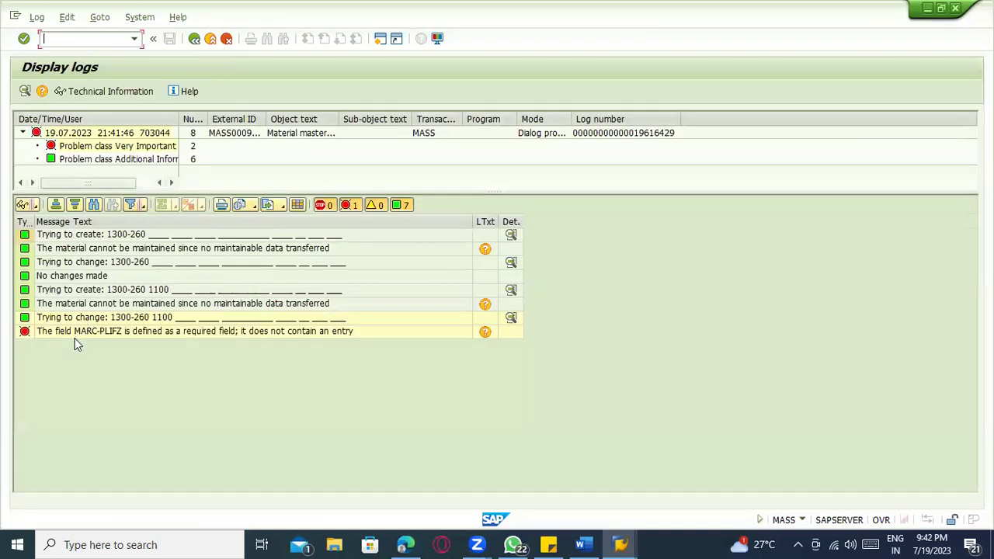
click(79, 336)
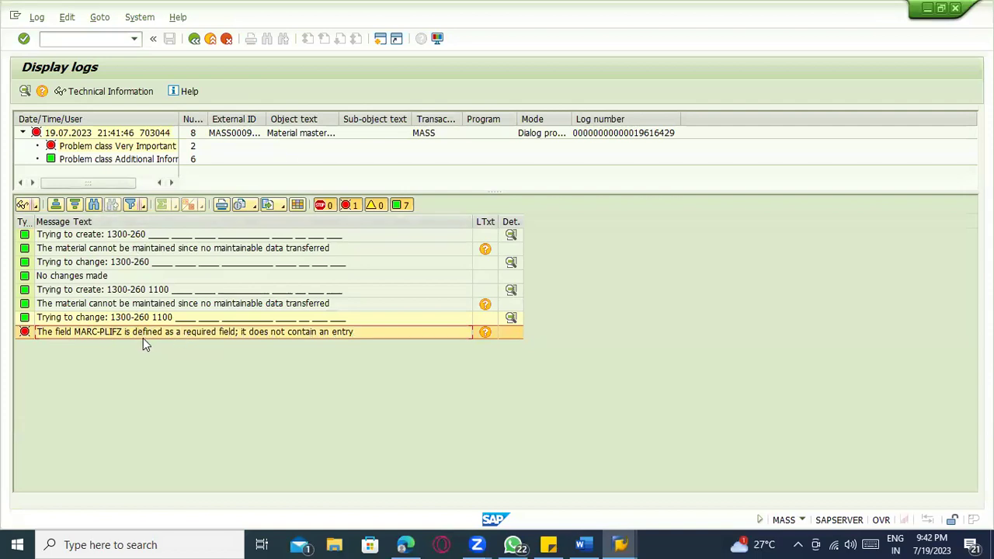
click(194, 38)
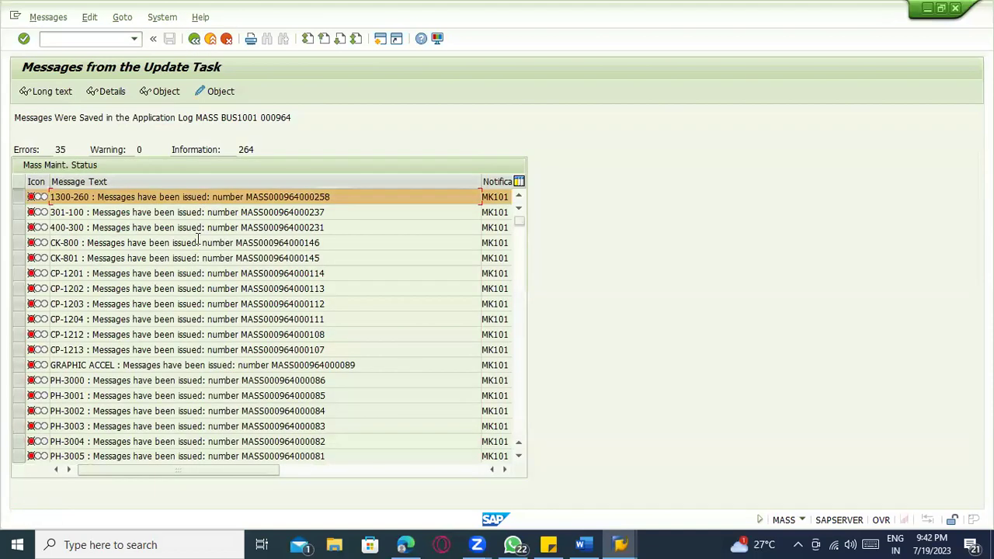
scroll(129, 310, down, 7)
scroll(130, 310, down, 1)
scroll(124, 306, up, 3)
scroll(109, 299, down, 8)
scroll(104, 298, up, 8)
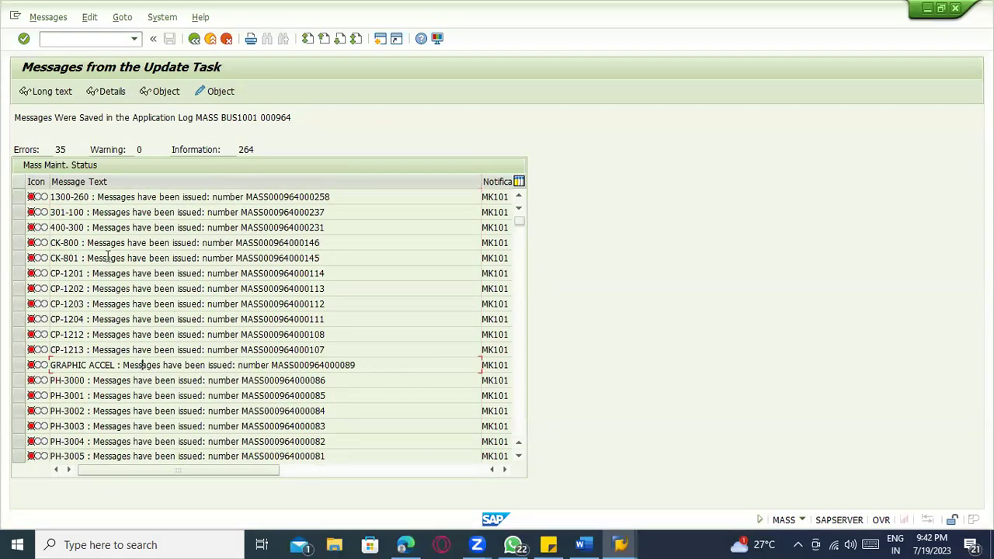
click(18, 197)
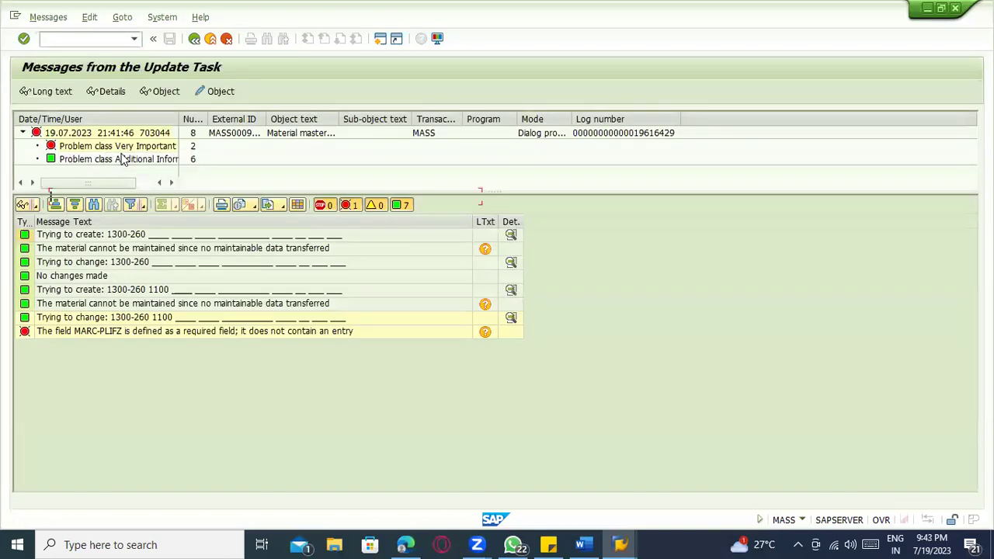
key(F3)
scroll(144, 273, down, 11)
scroll(124, 336, down, 5)
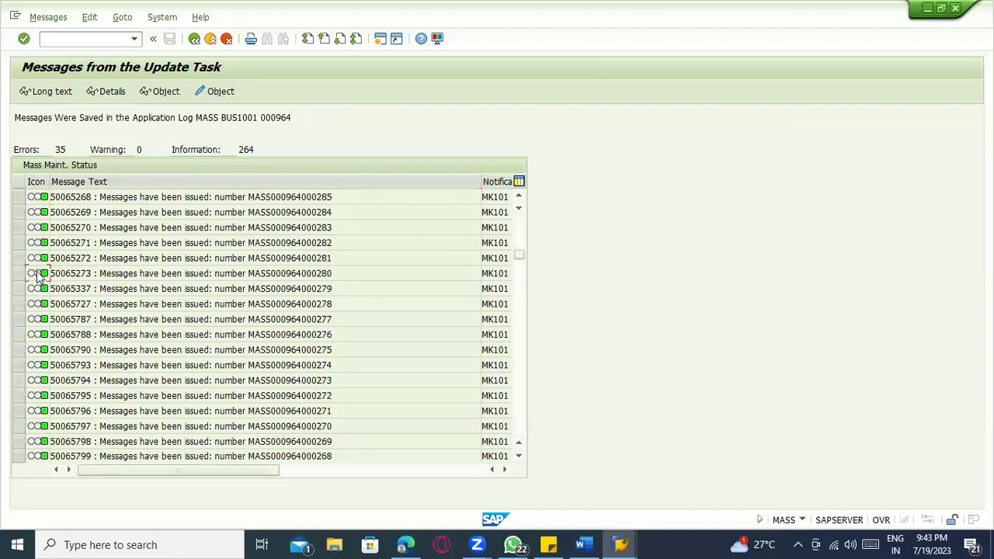
scroll(46, 280, up, 10)
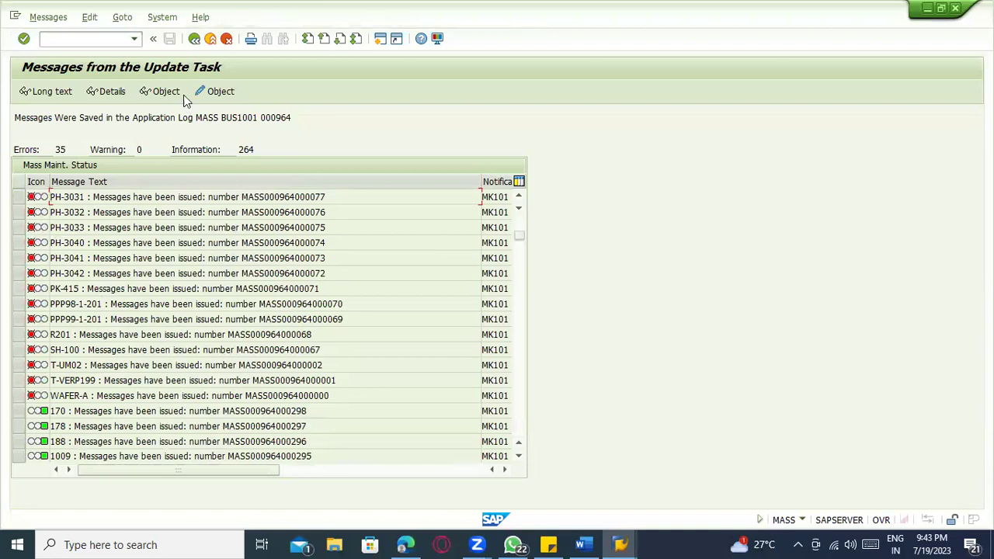
click(224, 41)
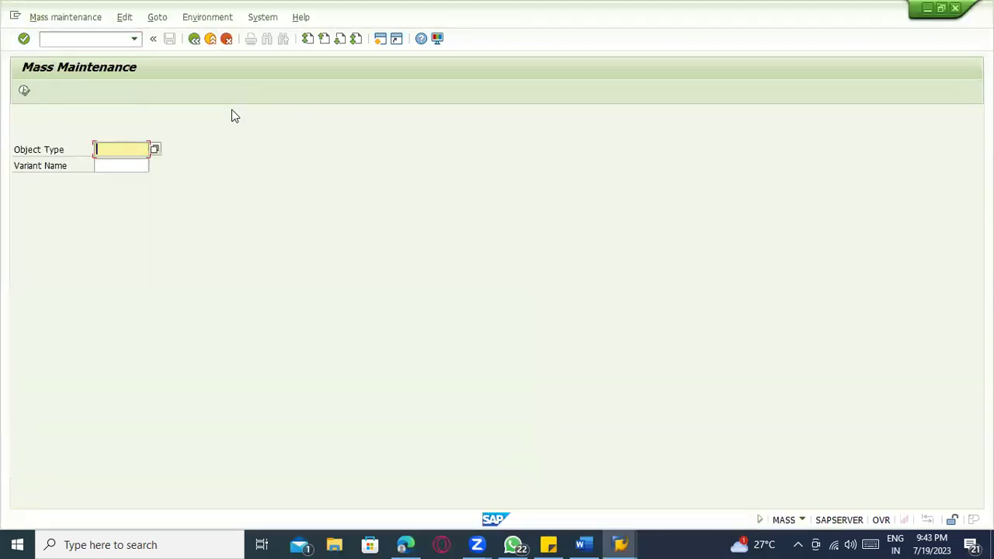
- Close the T001K list, plant object screen, and customizing screens
key(alt+Tab)
key(alt+Tab)
click(194, 38)
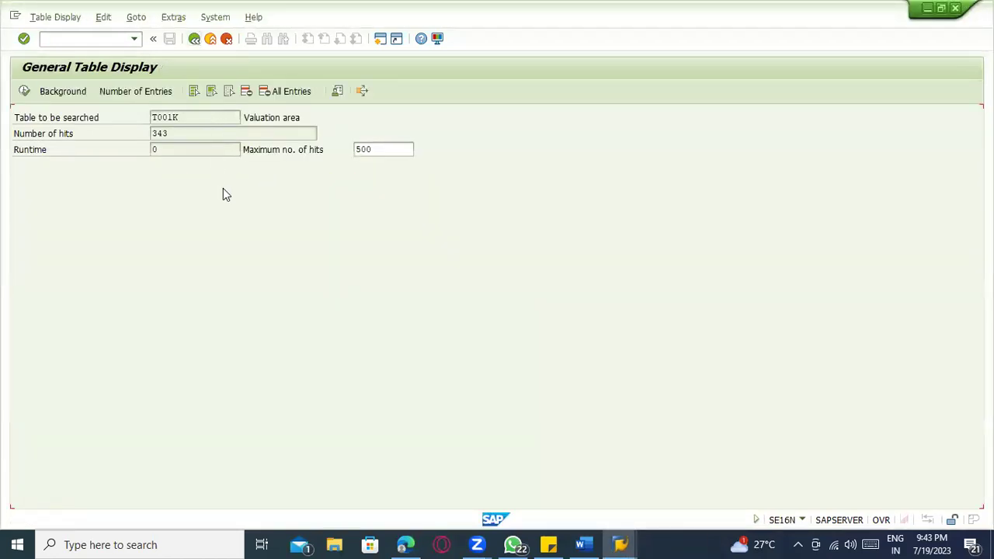
key(alt+Tab)
key(alt+Tab)
key(alt+Tab)
key(alt+Tab)
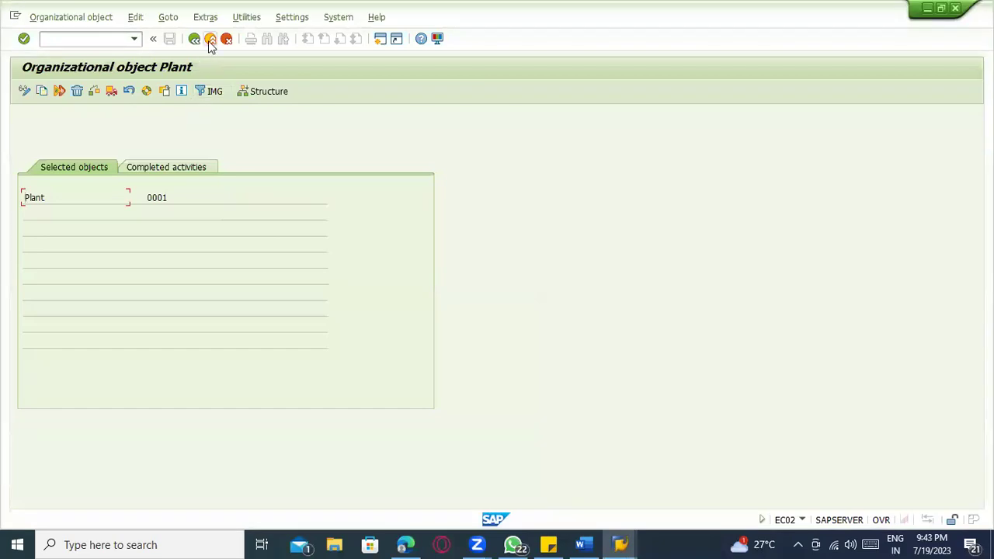
click(210, 39)
click(444, 116)
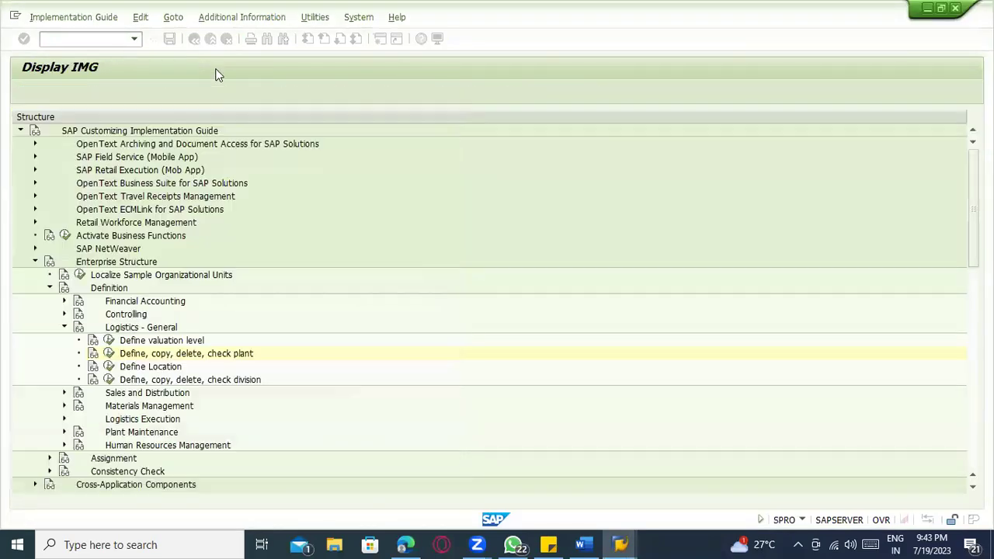
click(210, 41)
click(226, 39)
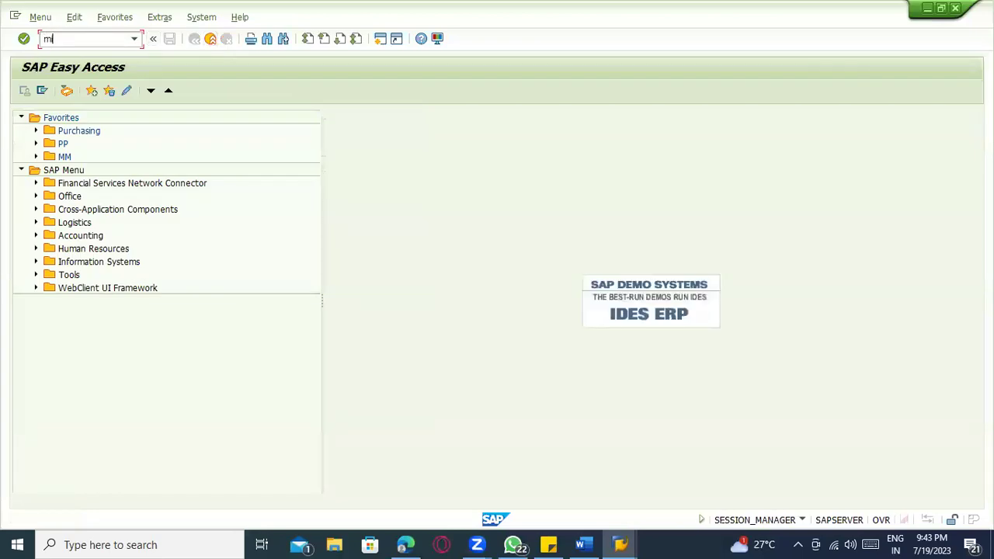
- Start MICN and set the Planned Count Date To as 19.08.2023
key(Return)
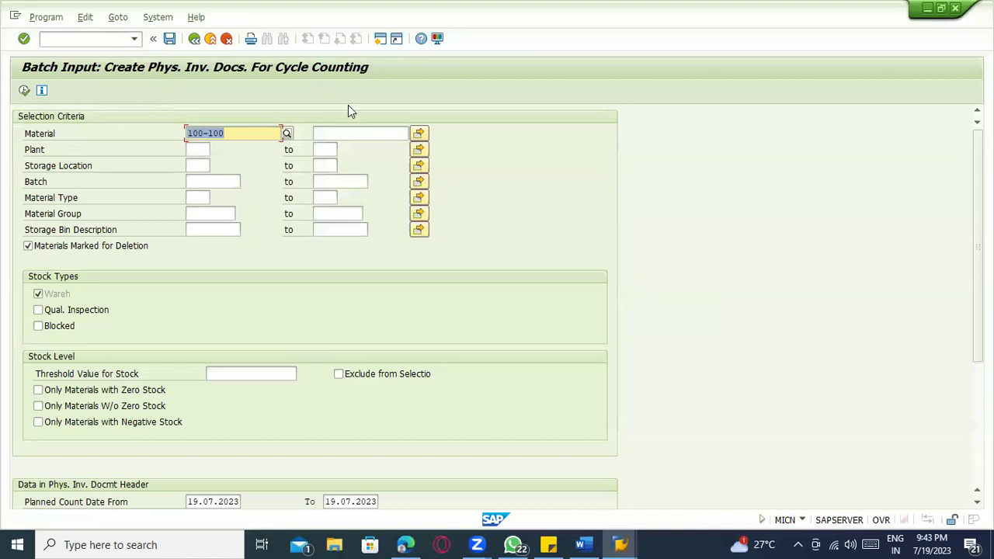
scroll(212, 375, down, 2)
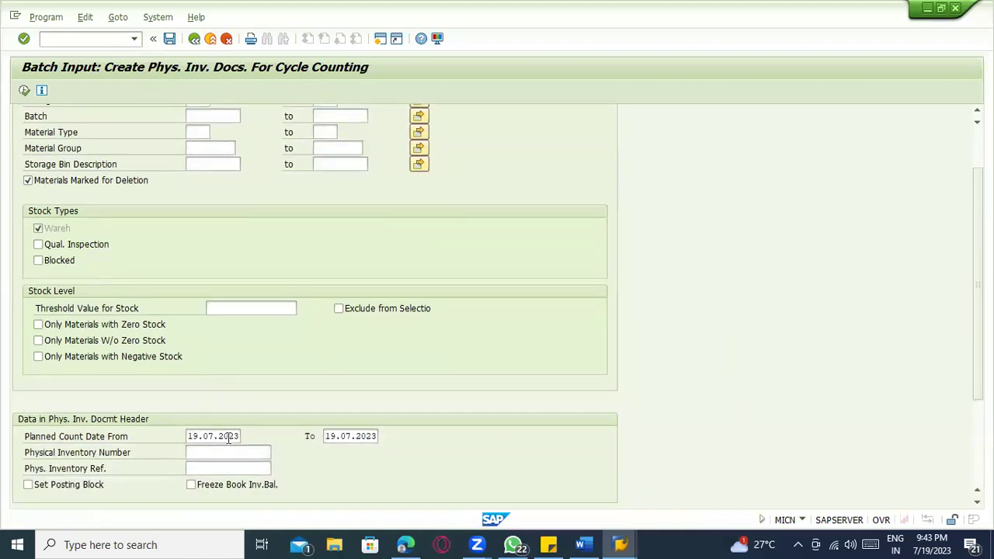
click(359, 435)
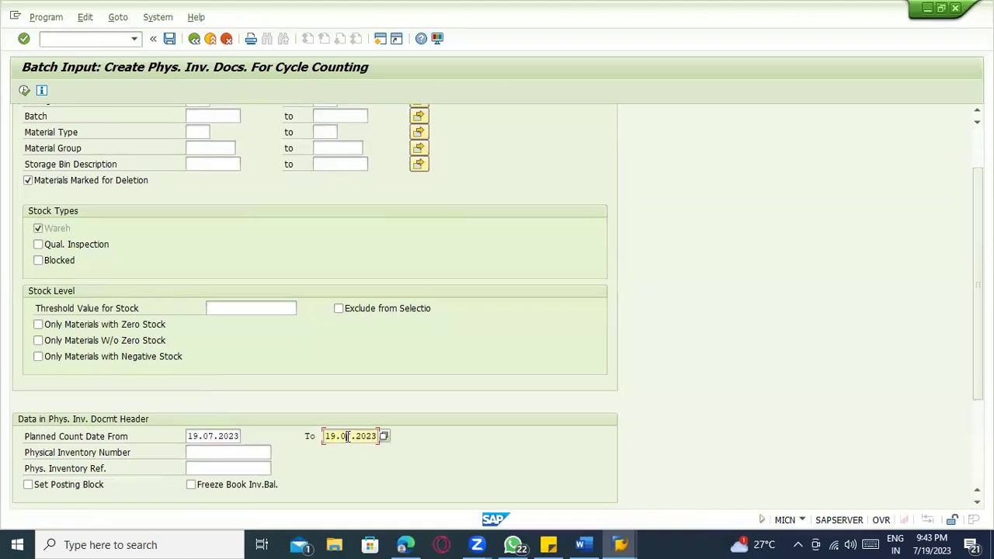
text(8)
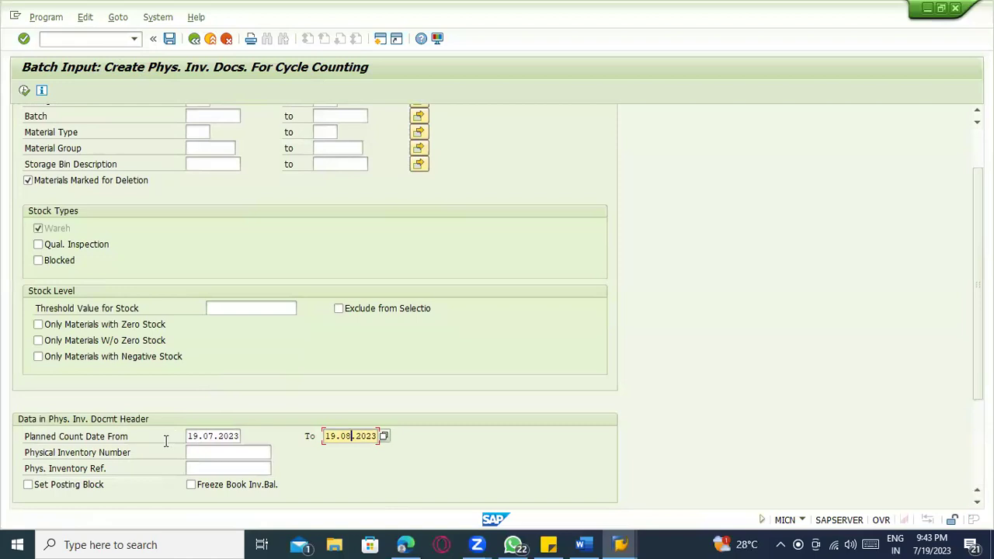
- Remove the 100-100 material restriction, enter plant 1100, and run the selection
scroll(143, 273, up, 3)
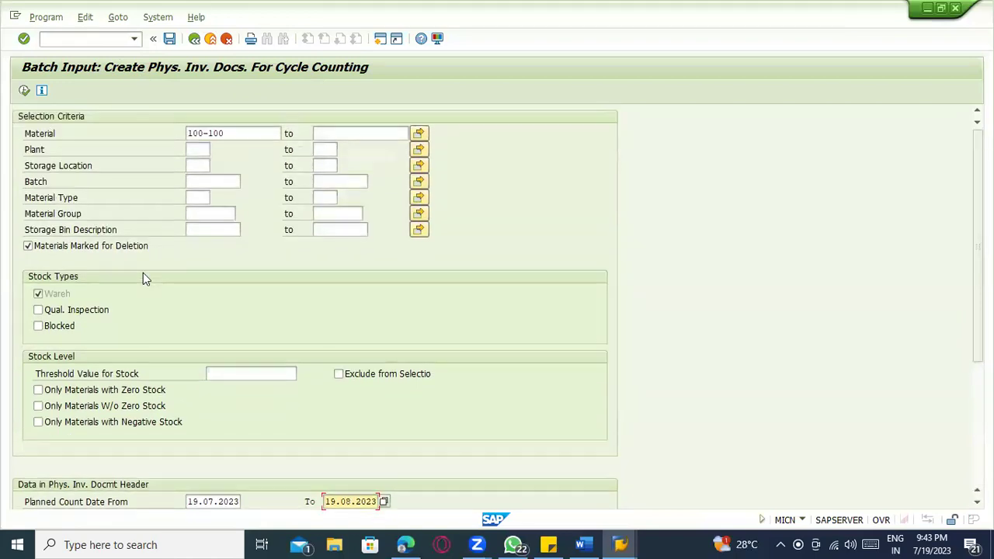
click(23, 90)
drag(226, 133, 170, 135)
key(Delete)
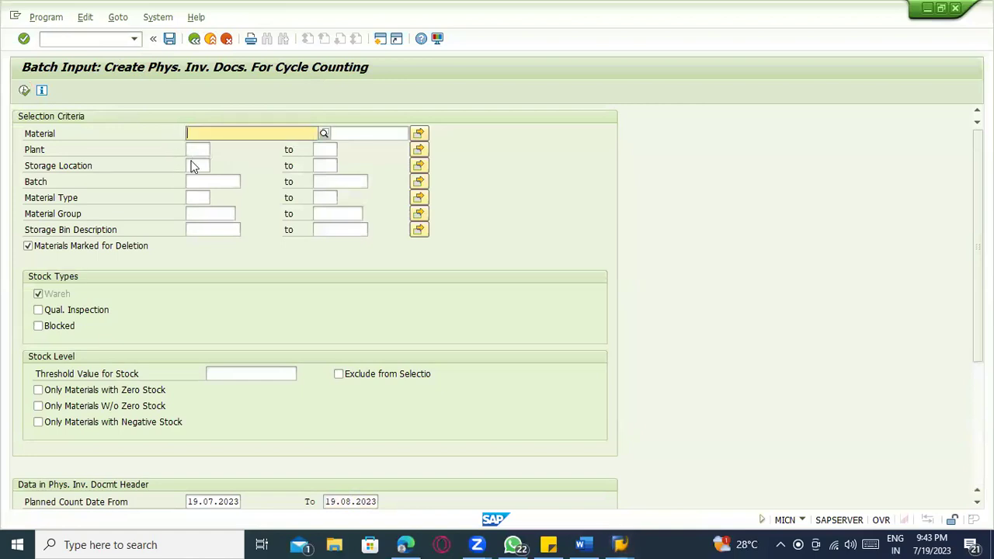
key(Return)
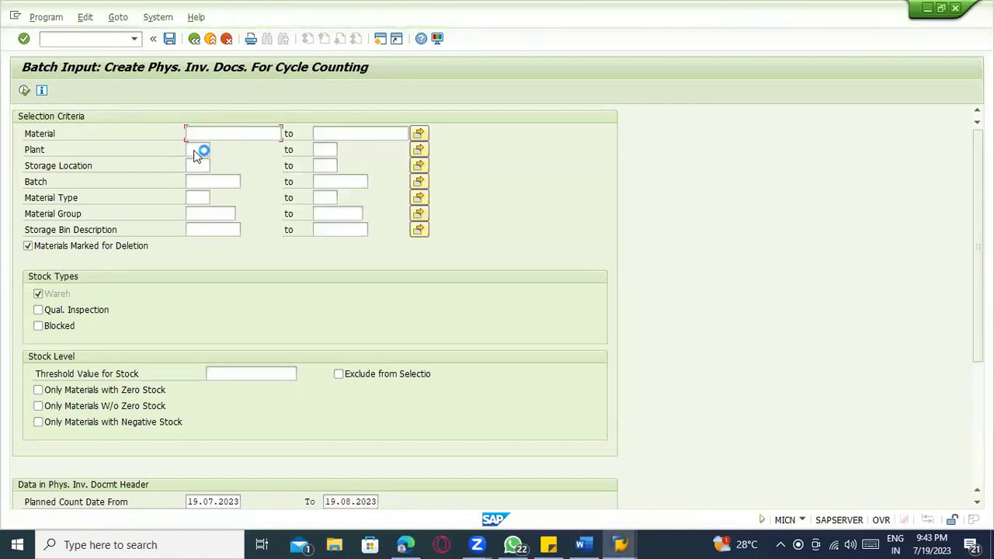
click(195, 150)
text(110-0)
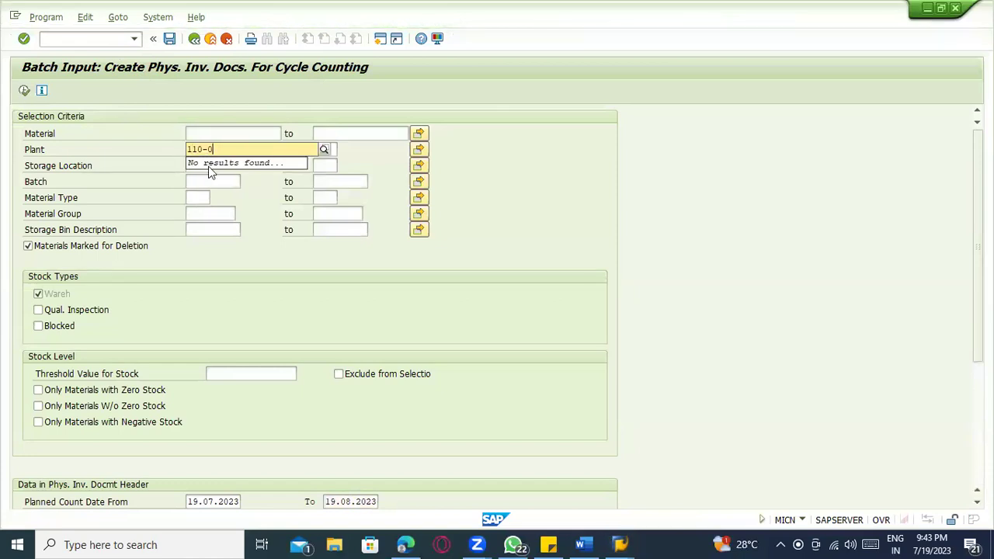
key(BackSpace)
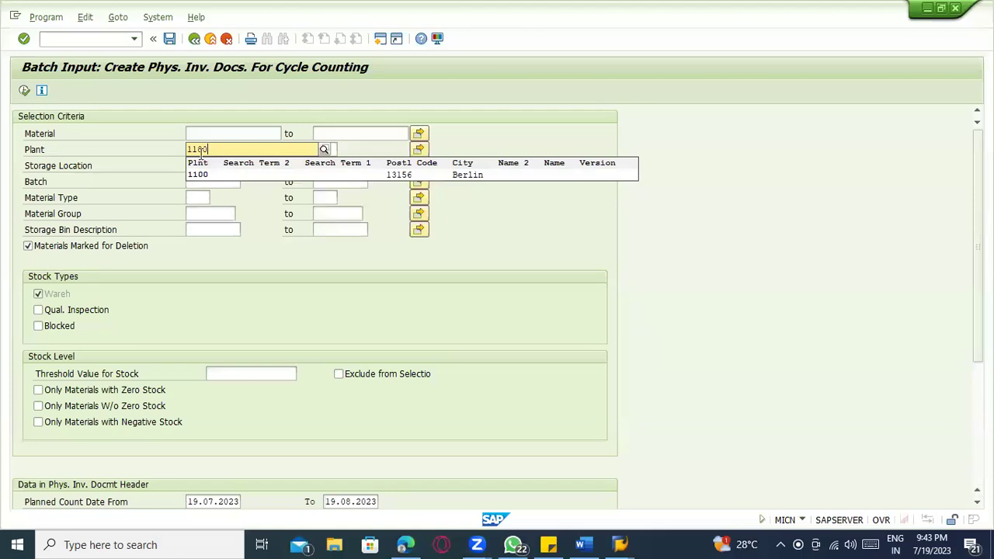
click(24, 90)
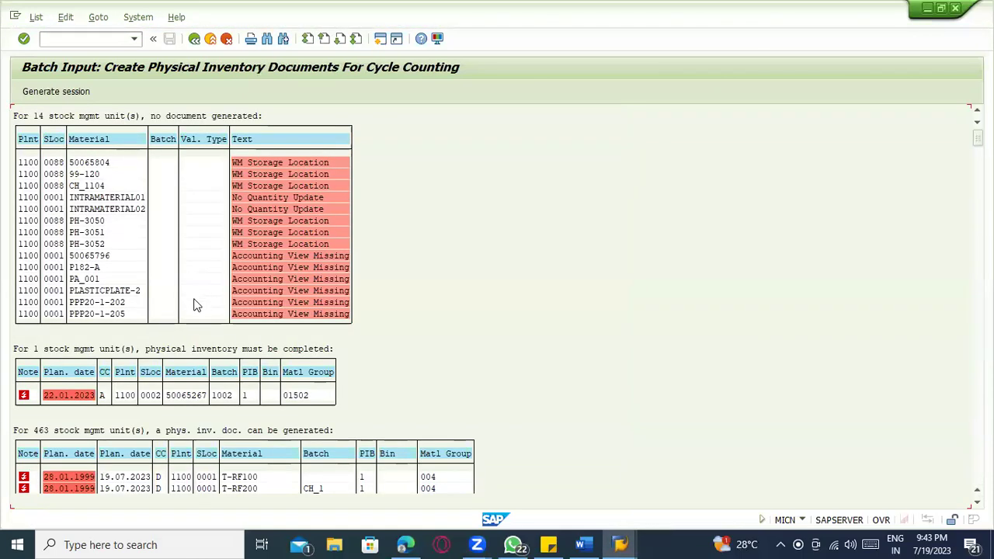
scroll(121, 270, down, 1)
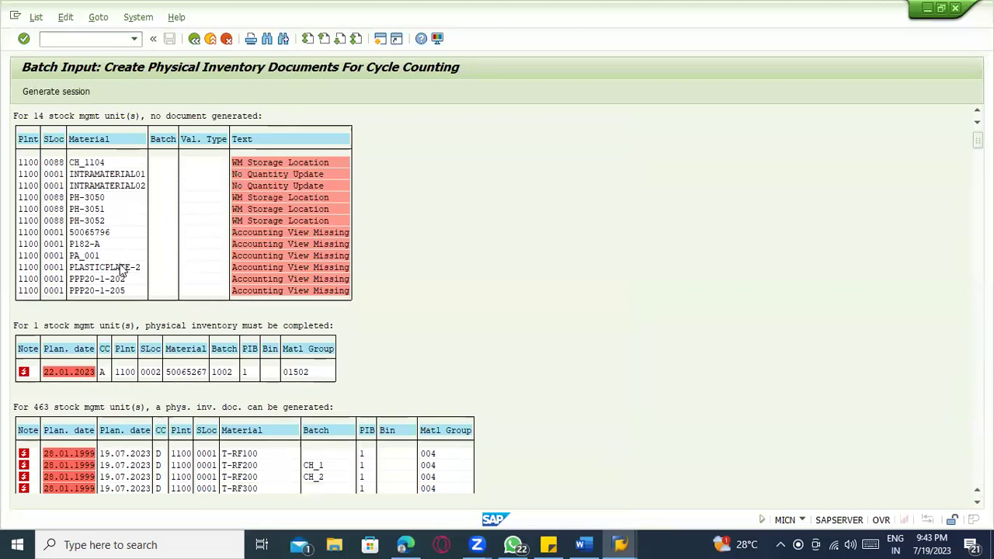
scroll(120, 269, down, 3)
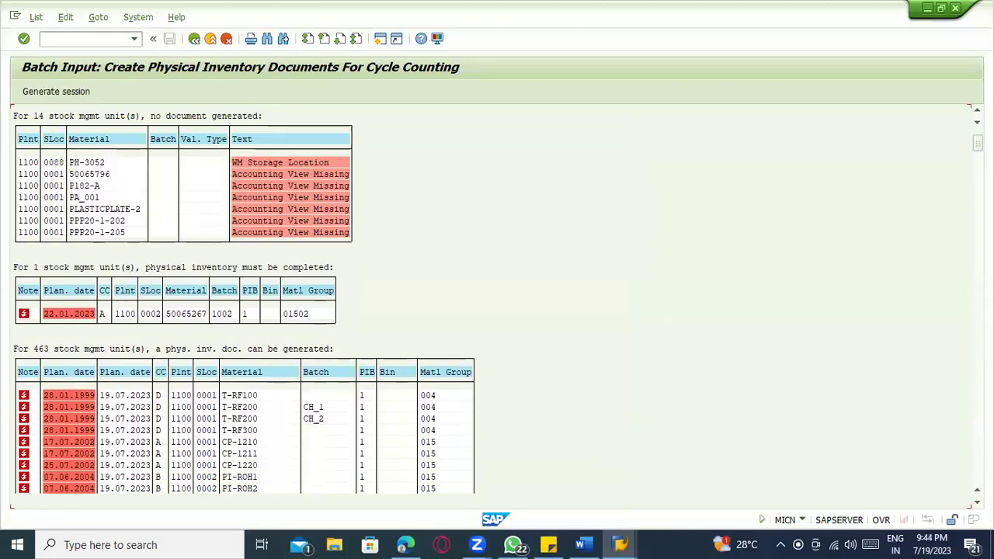
drag(978, 143, 977, 470)
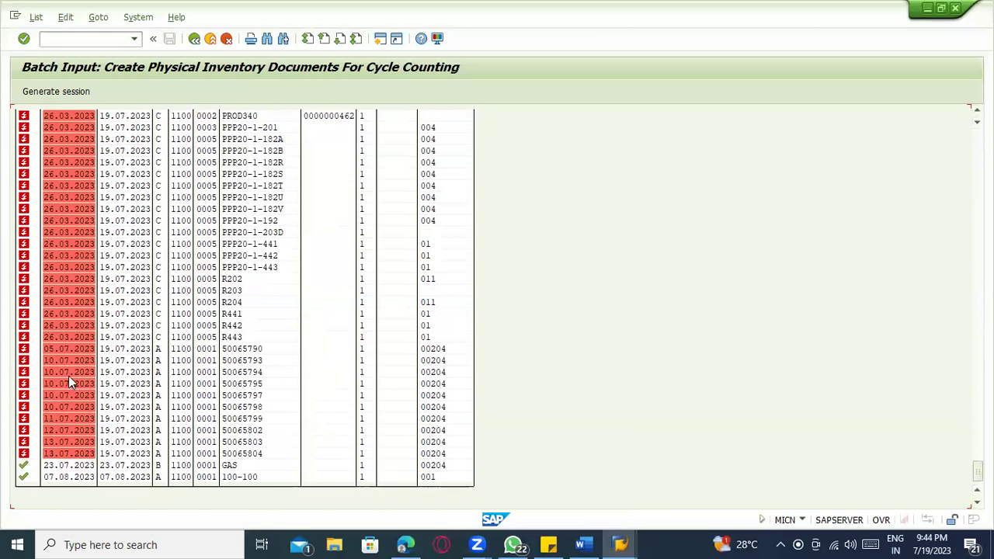
drag(977, 471, 977, 140)
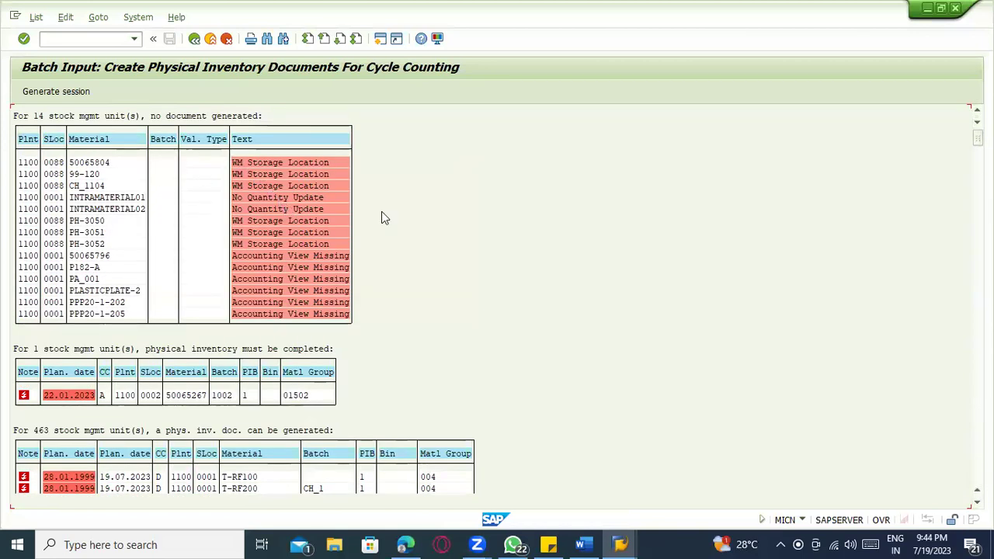
scroll(287, 299, down, 20)
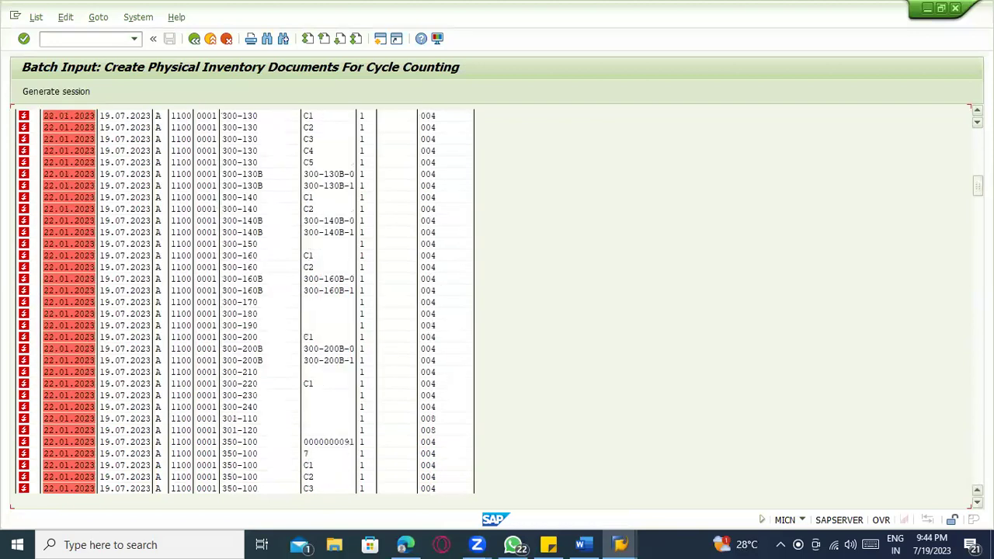
scroll(287, 299, down, 20)
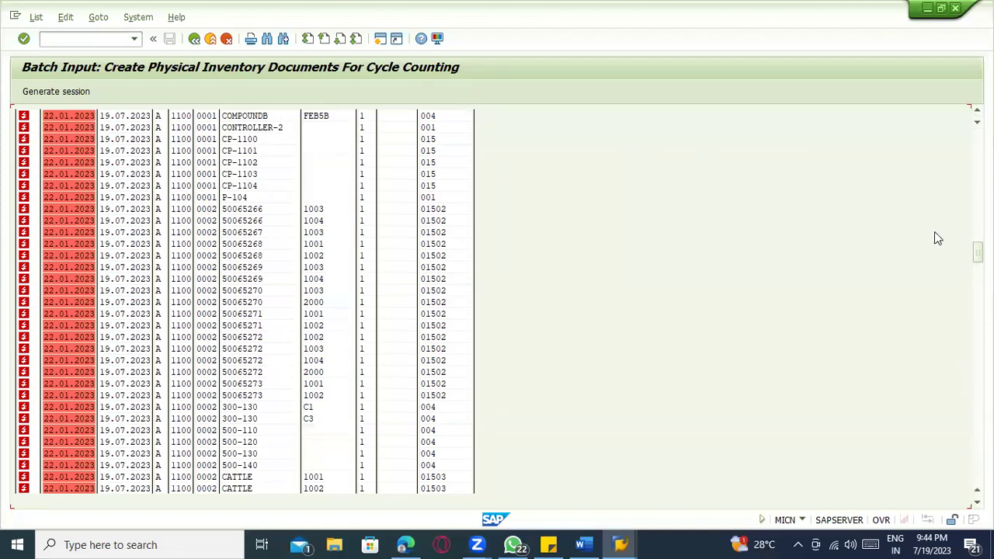
drag(977, 252, 977, 472)
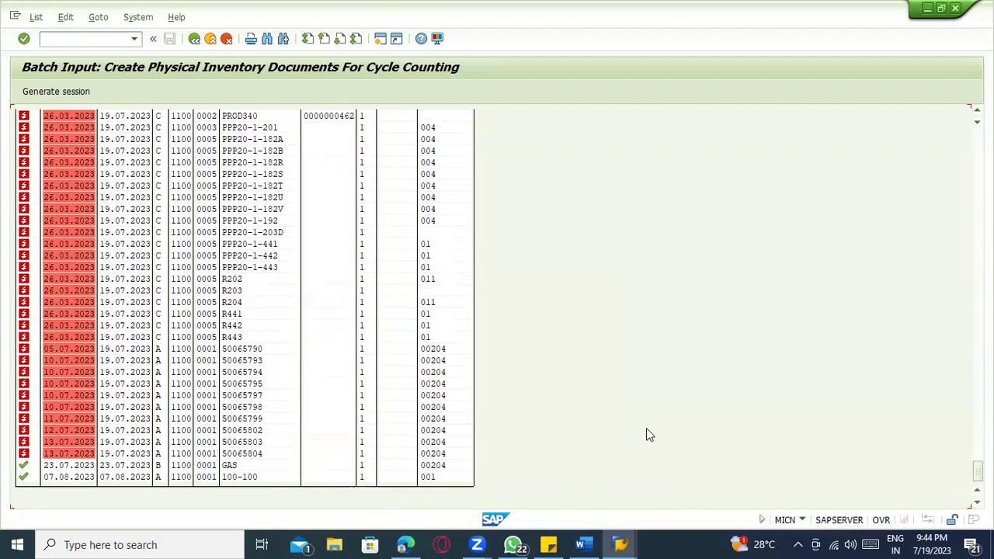
click(82, 476)
scroll(728, 379, up, 2)
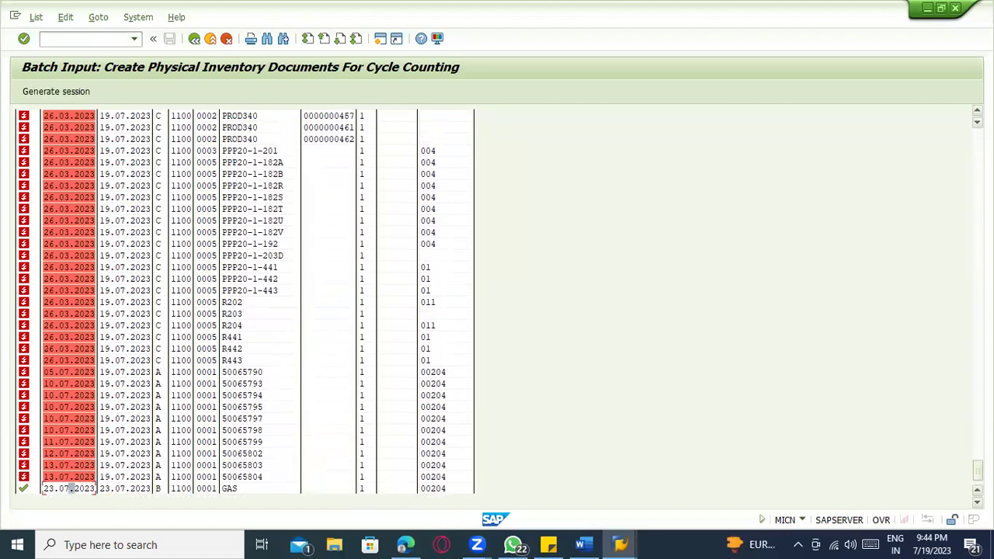
drag(977, 471, 978, 139)
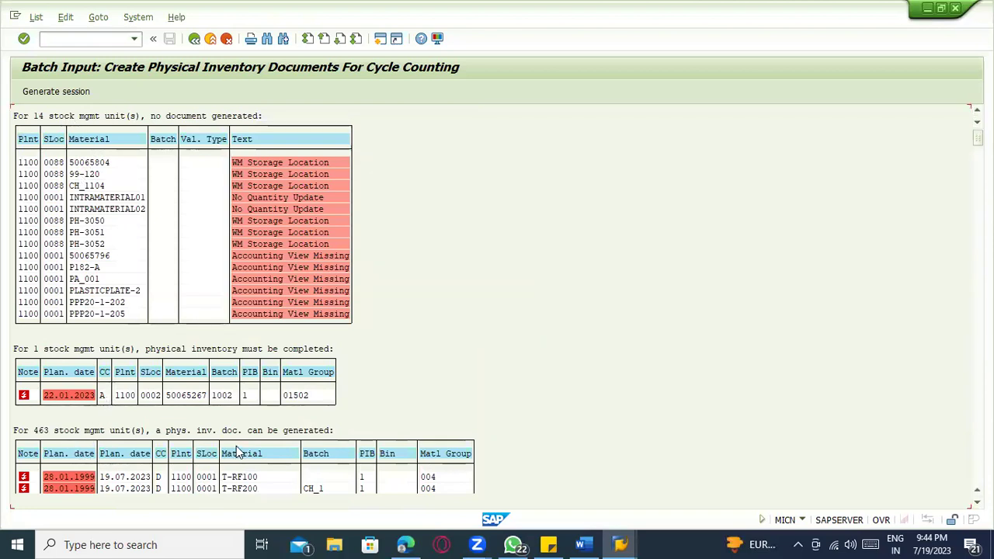
scroll(117, 458, down, 2)
scroll(137, 456, down, 2)
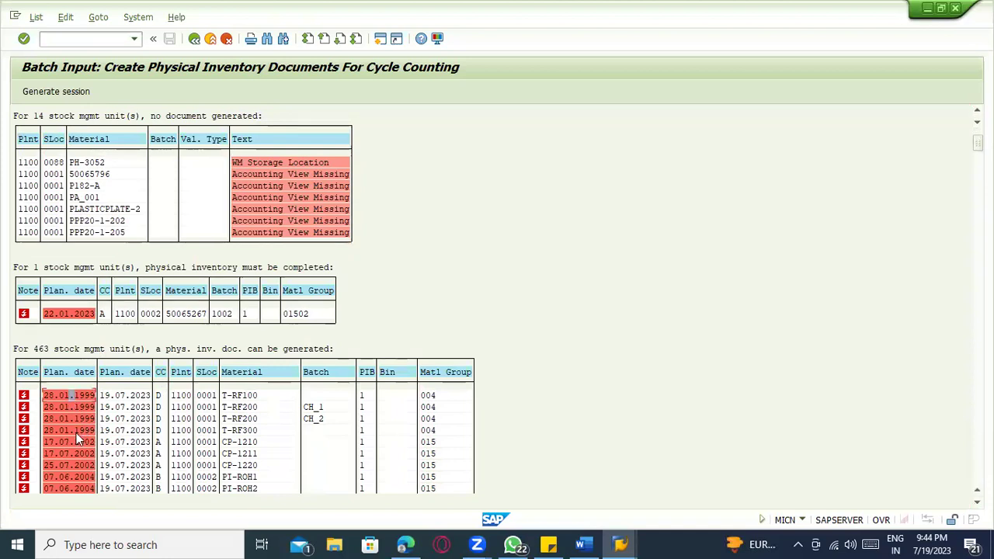
click(77, 398)
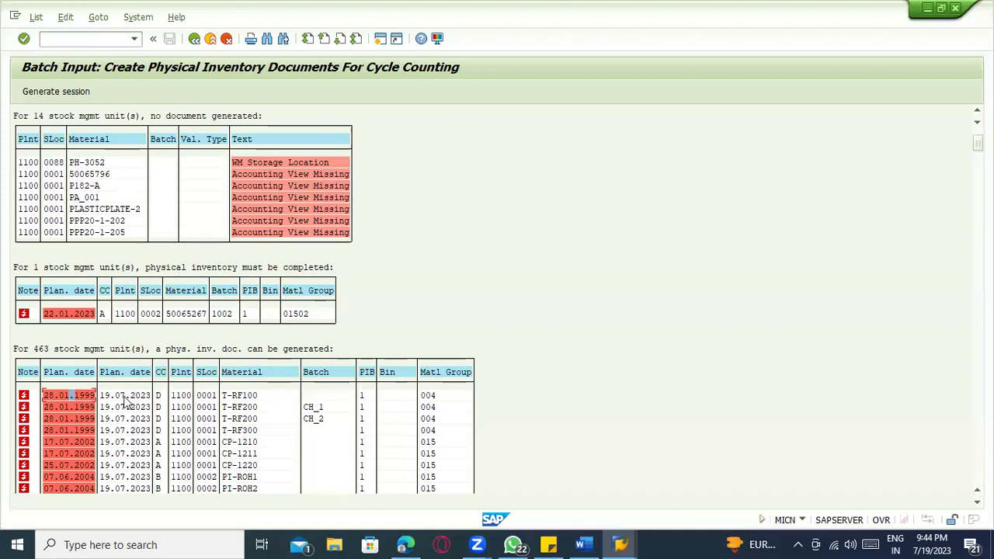
scroll(132, 408, up, 3)
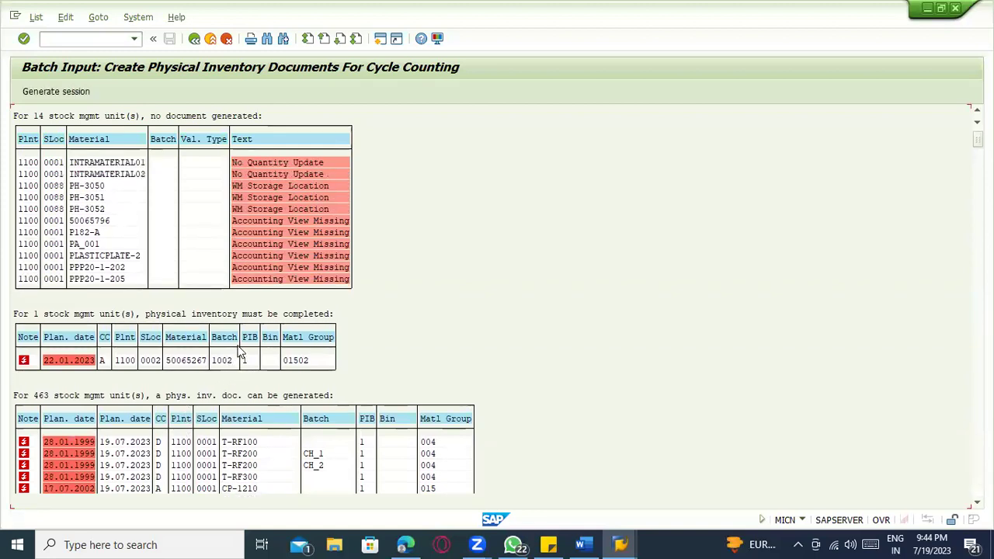
scroll(244, 303, down, 15)
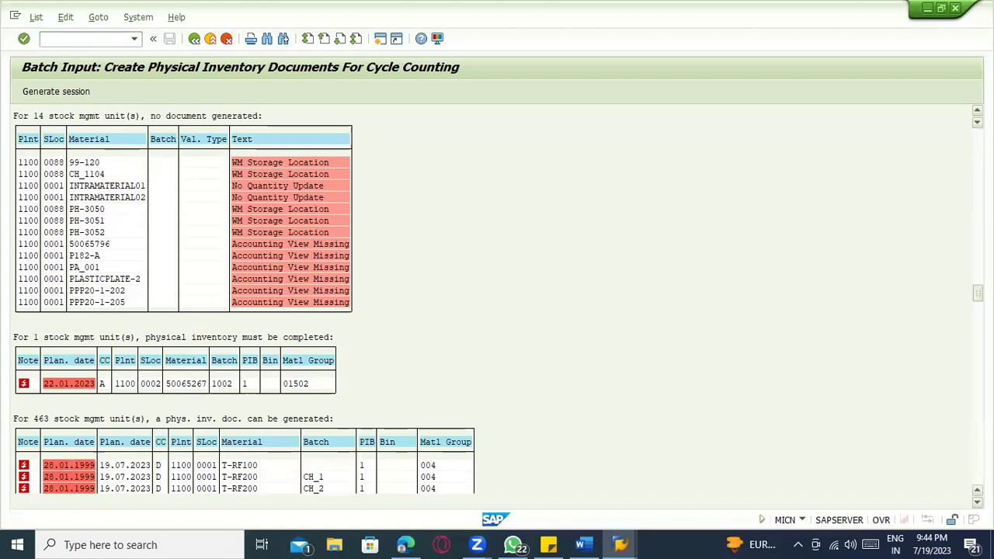
drag(977, 294, 977, 136)
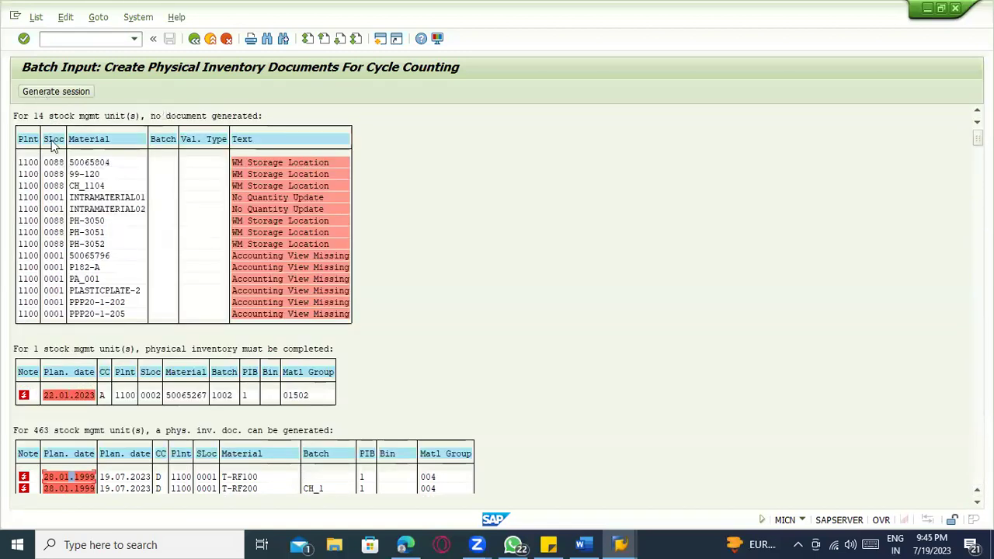
- Scroll through the cycle-counting log, checking the R442, PPP20-1-182S and HT-1030 rows' dates
drag(977, 138, 978, 195)
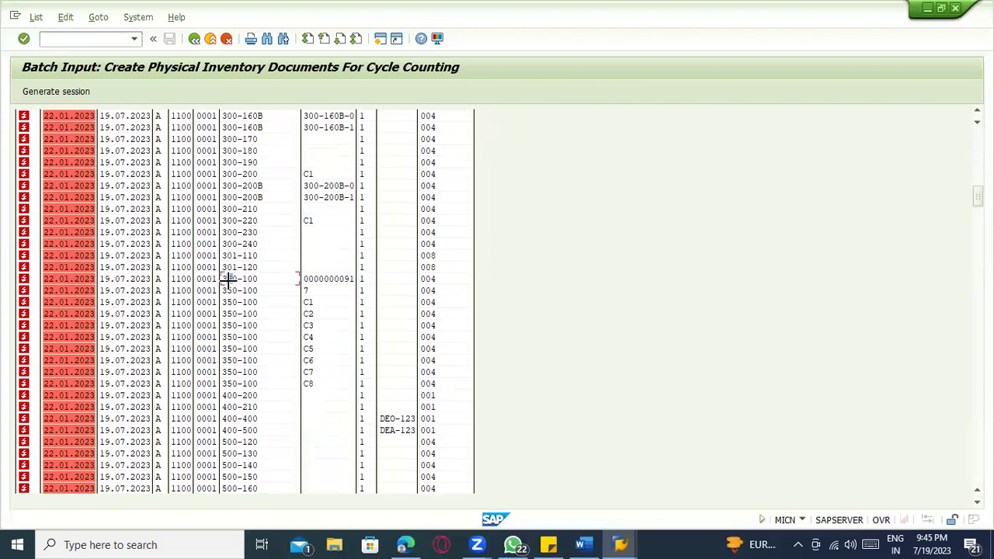
drag(977, 195, 978, 471)
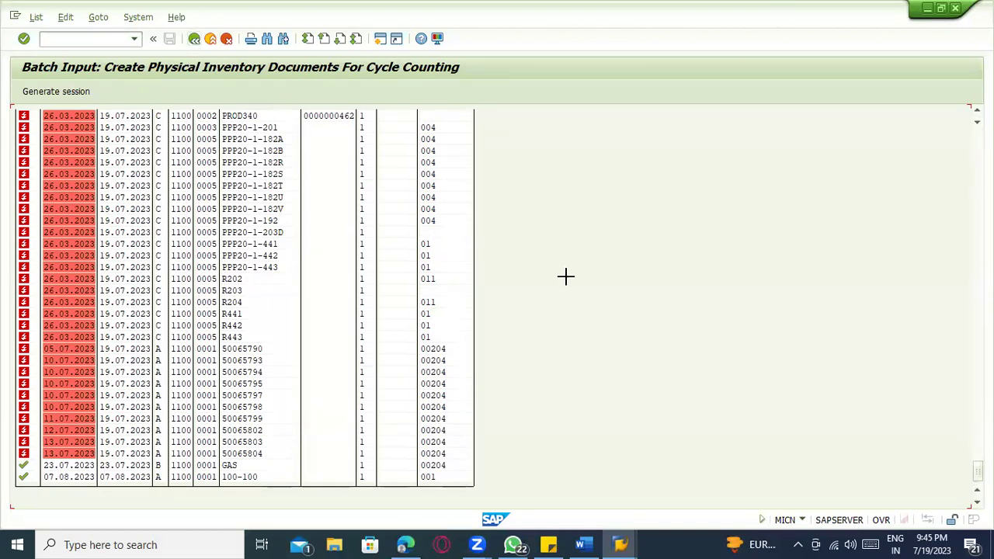
key(ctrl+y)
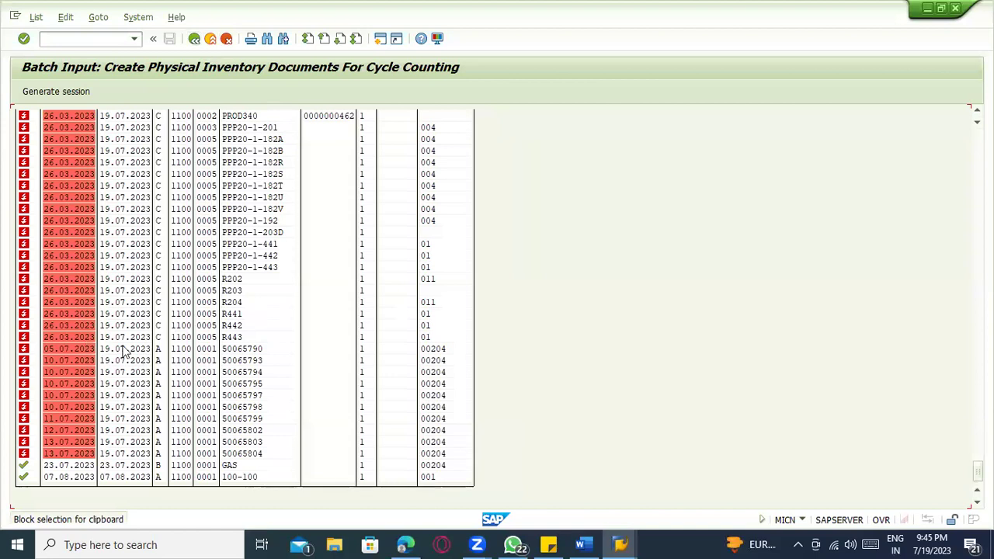
click(138, 326)
click(78, 174)
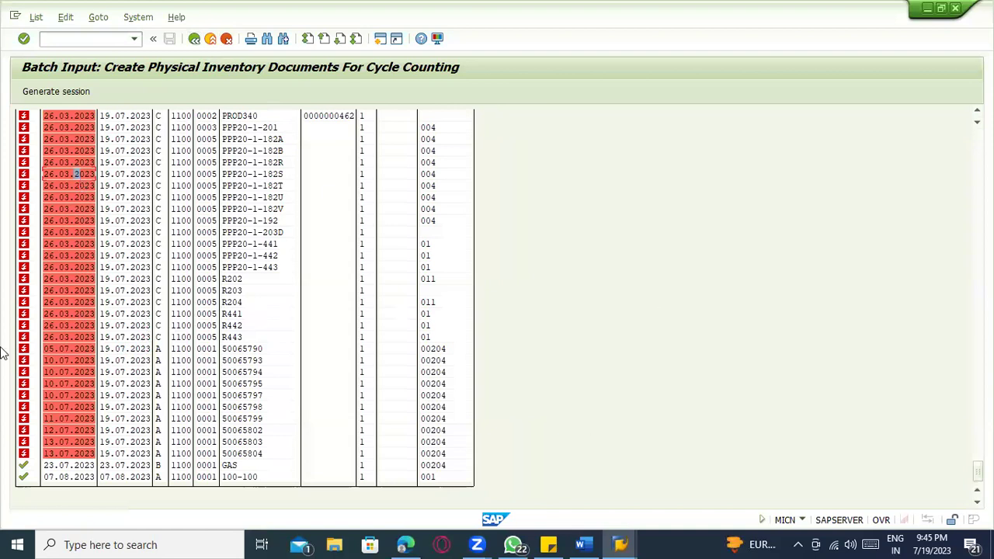
drag(978, 470, 978, 407)
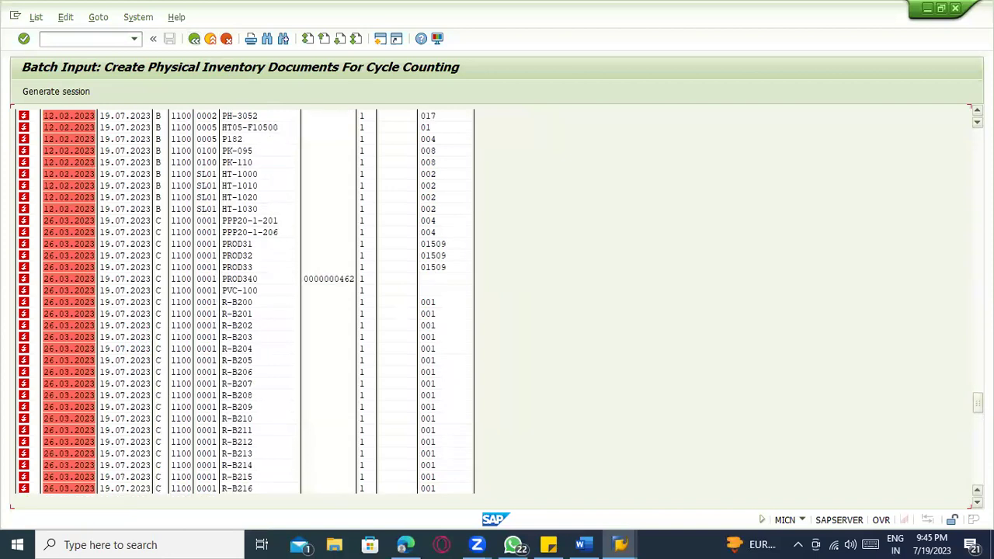
drag(977, 403, 977, 314)
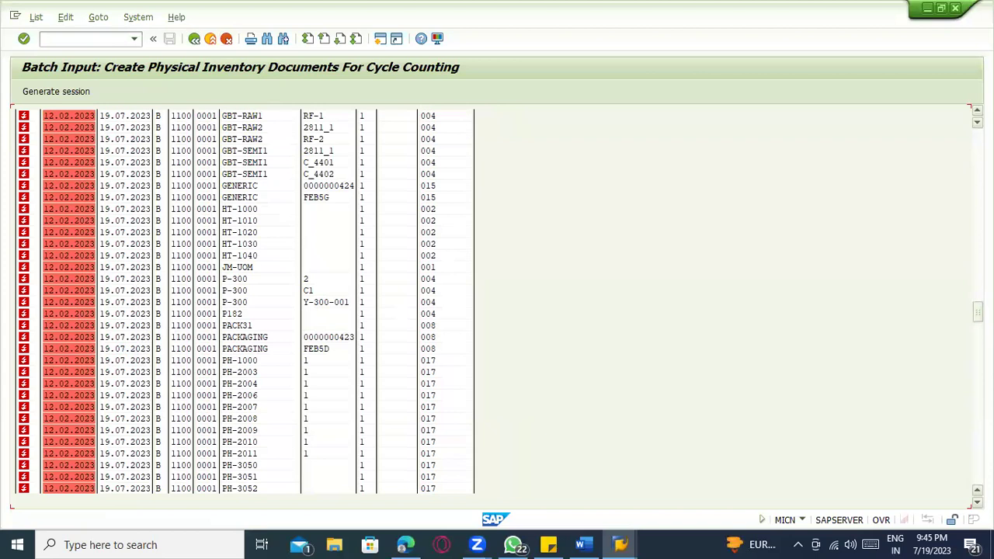
click(117, 245)
click(137, 244)
drag(977, 310, 978, 461)
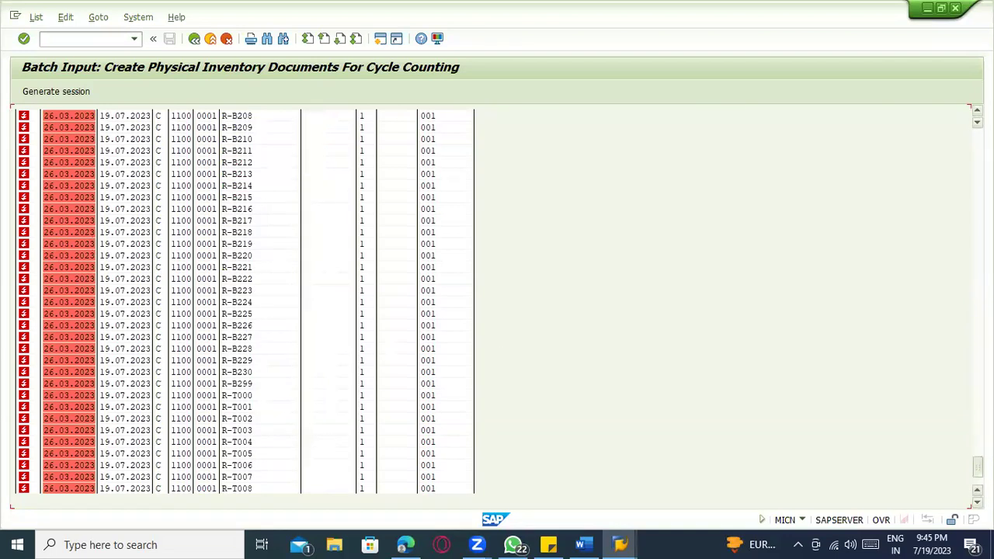
drag(978, 174, 977, 470)
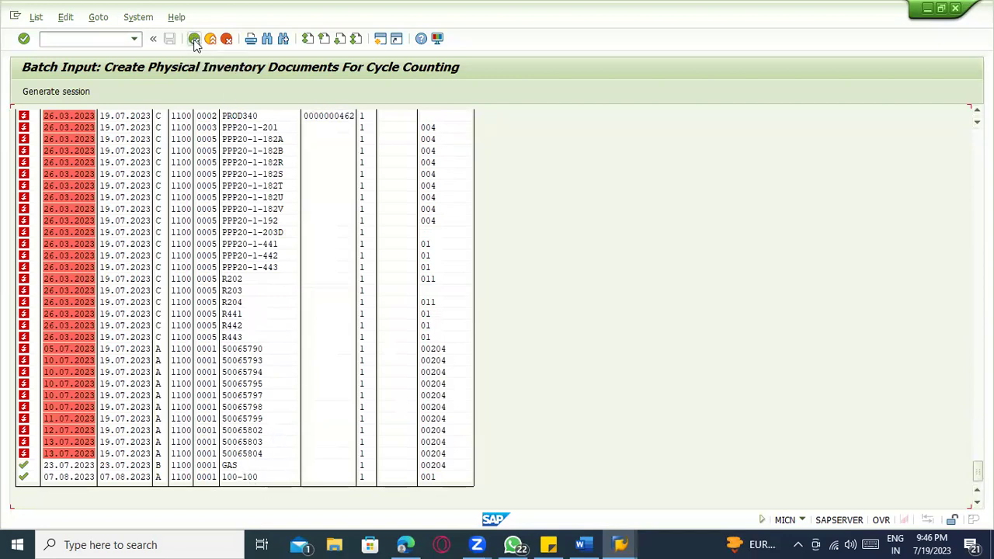
- Restrict Material to 100-100 and GAS and execute the cycle-counting selection
text(100-100)
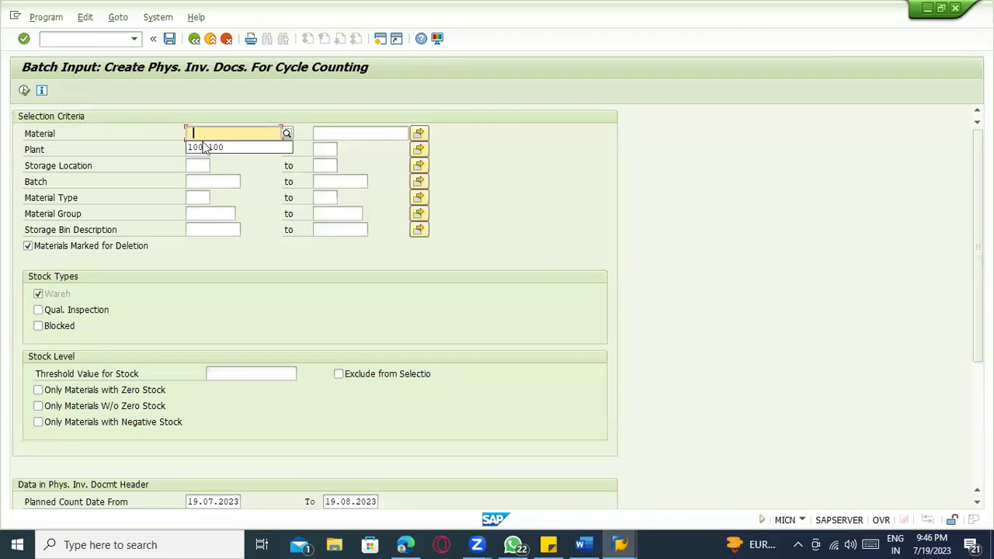
key(Tab)
key(Tab)
key(F8)
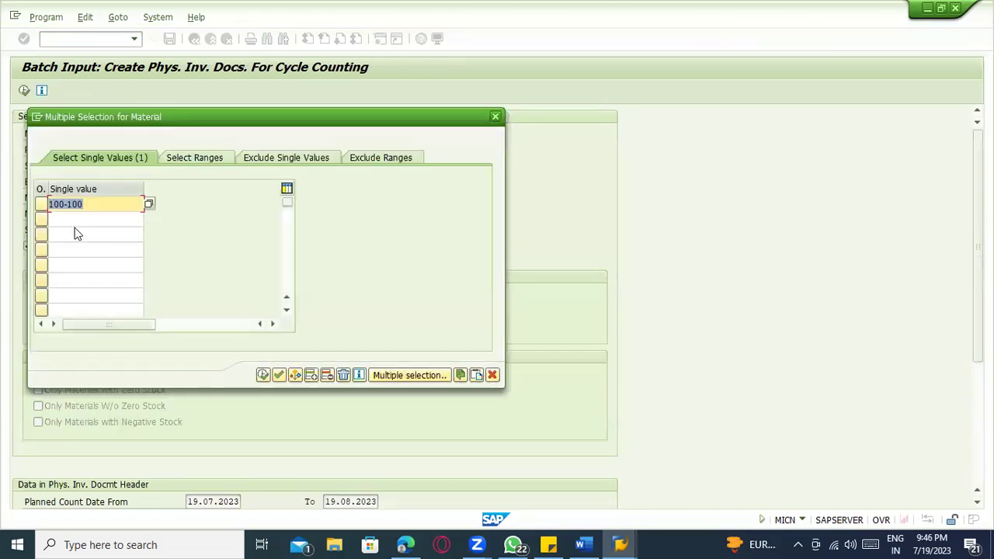
click(75, 221)
text(GAS)
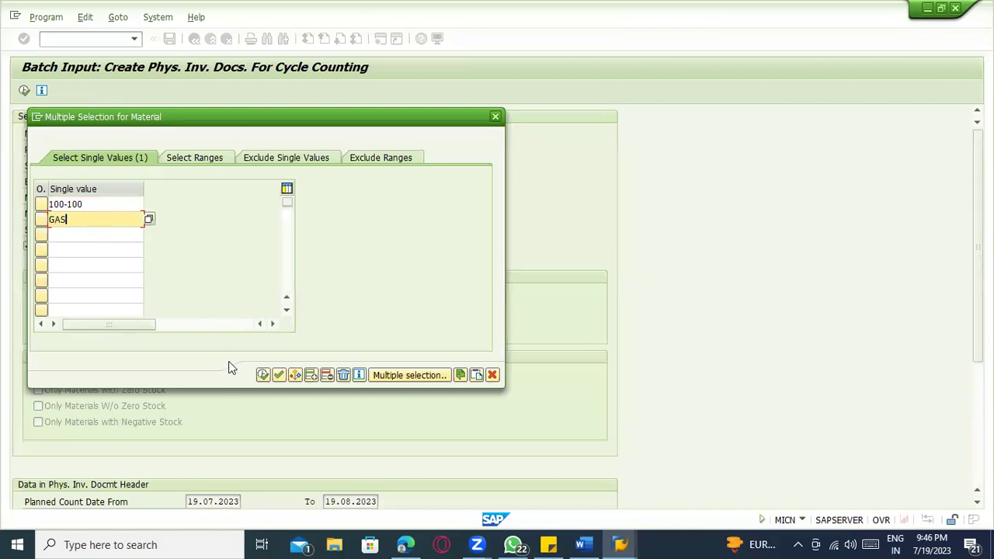
click(264, 375)
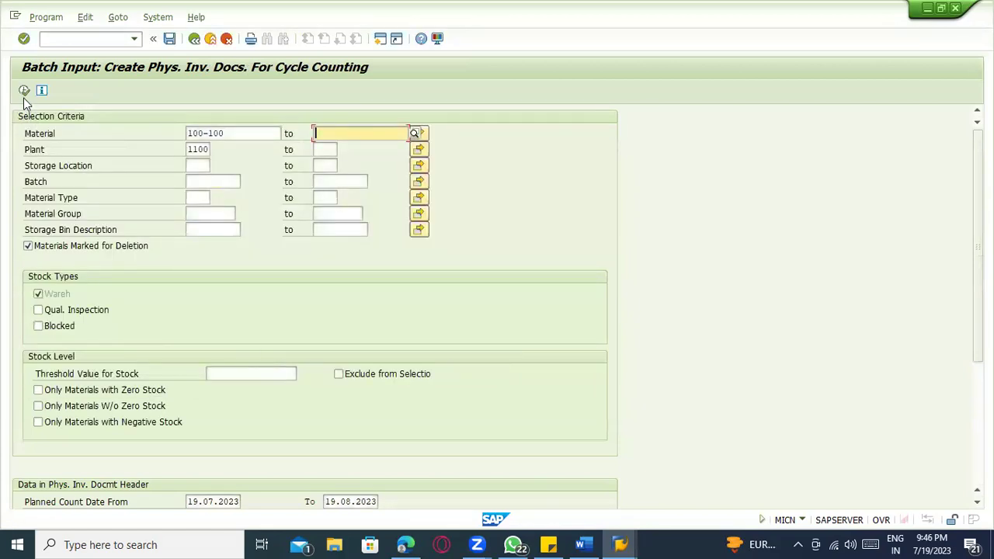
click(25, 90)
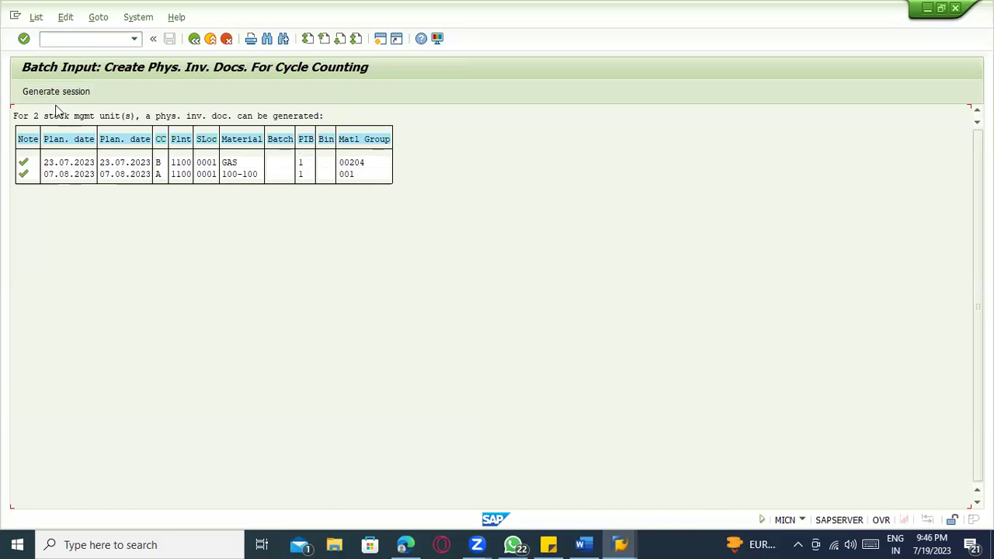
- Generate batch input session MB_MI01_CN and follow its status message's process link to SM35
click(53, 91)
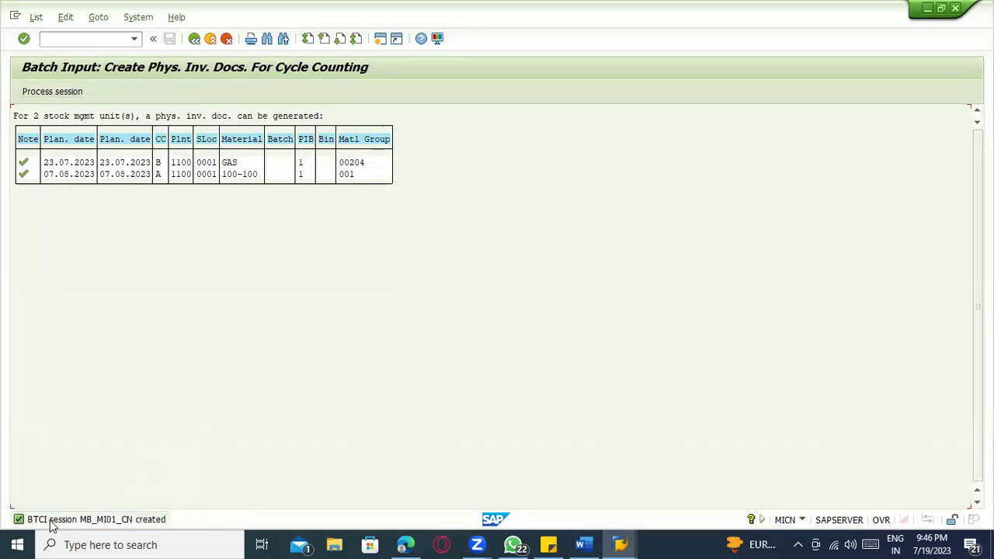
click(36, 17)
mouse_move(65, 17)
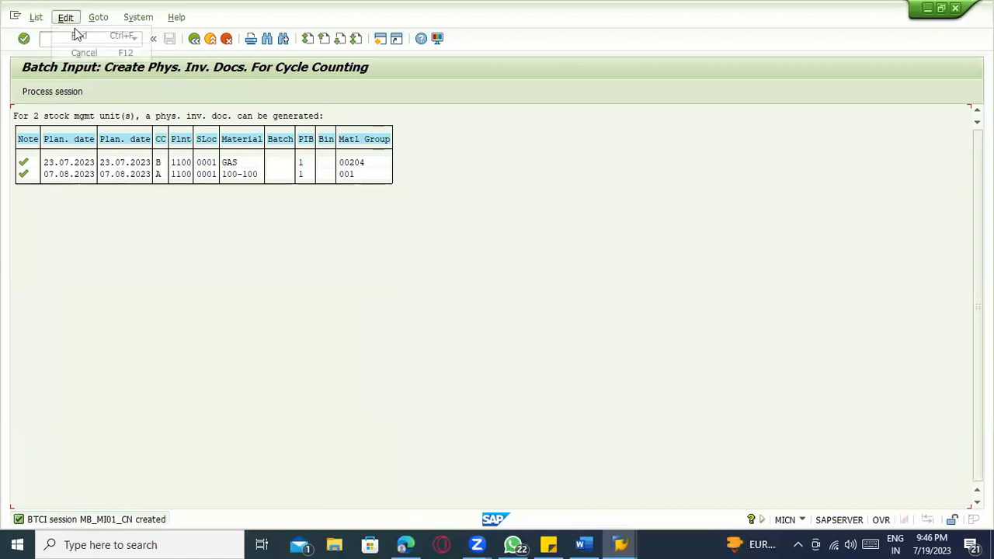
double_click(121, 521)
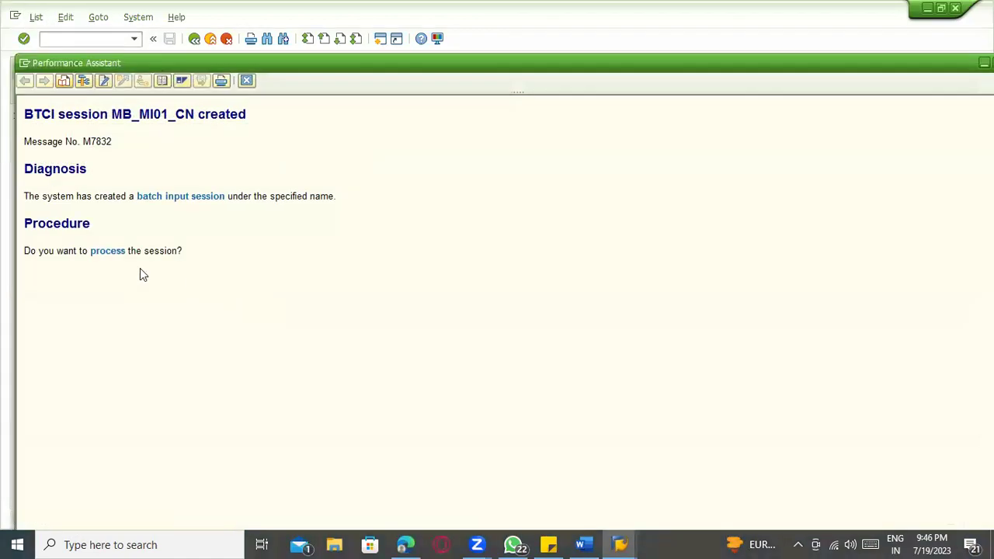
click(118, 254)
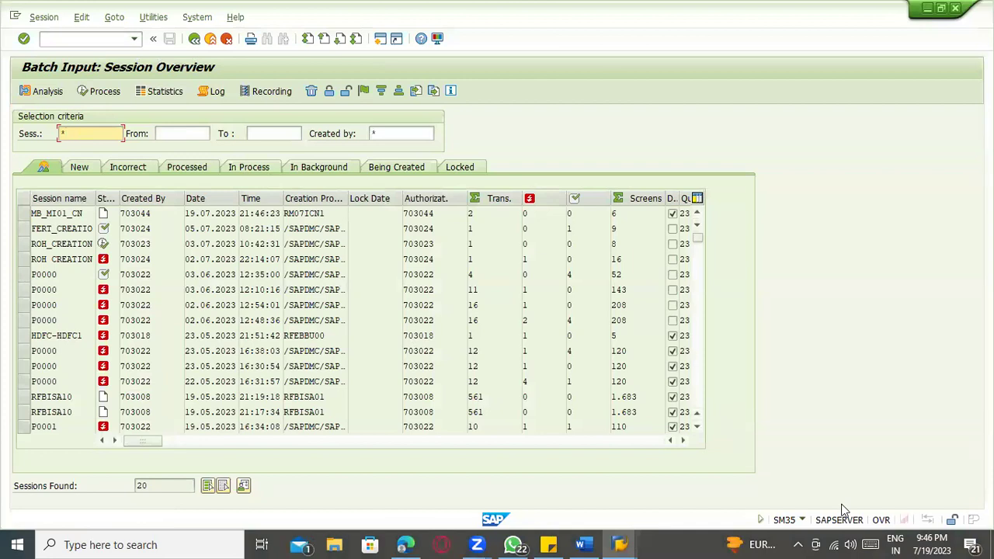
- Dismiss the system information popup, select session MB_MI01_CN and open its Process options
mouse_move(844, 508)
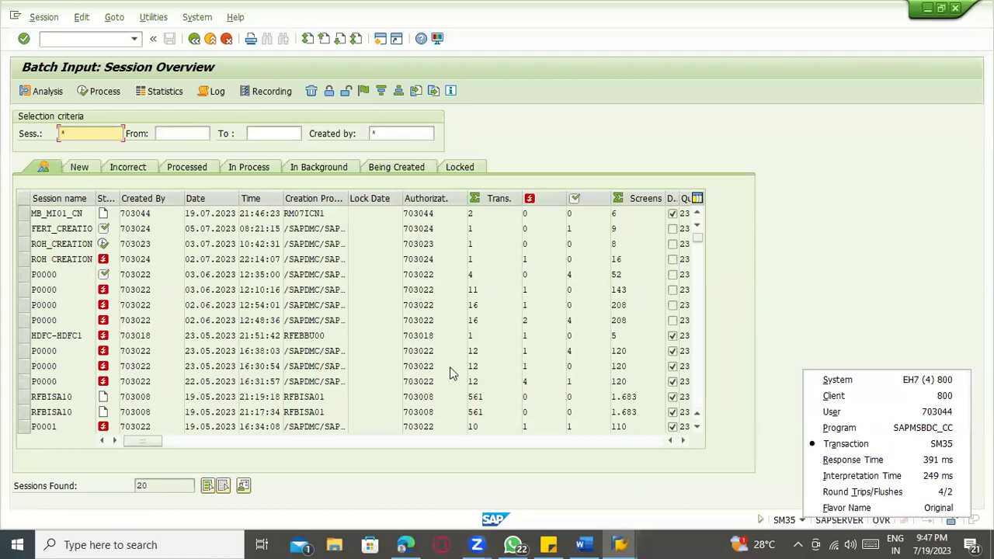
click(853, 209)
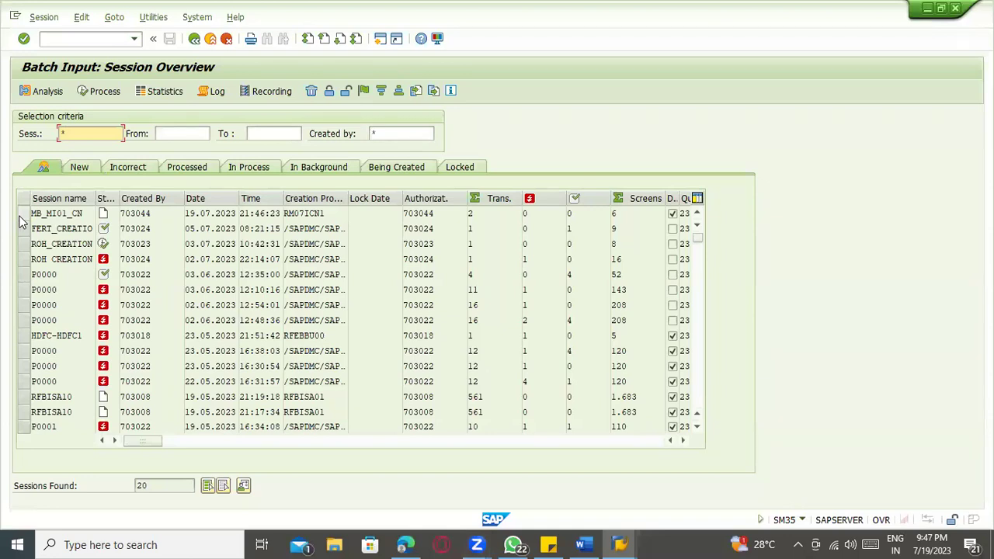
click(48, 212)
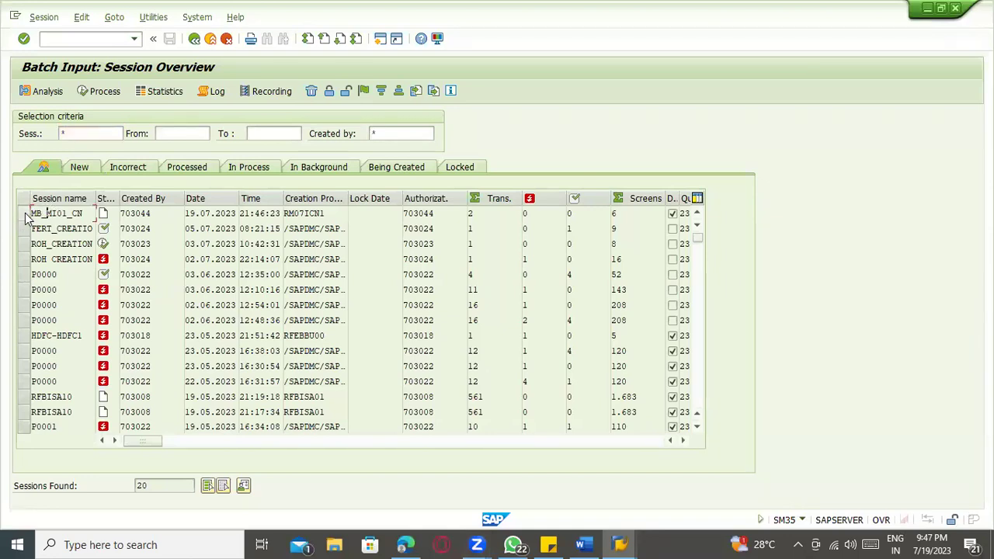
click(24, 213)
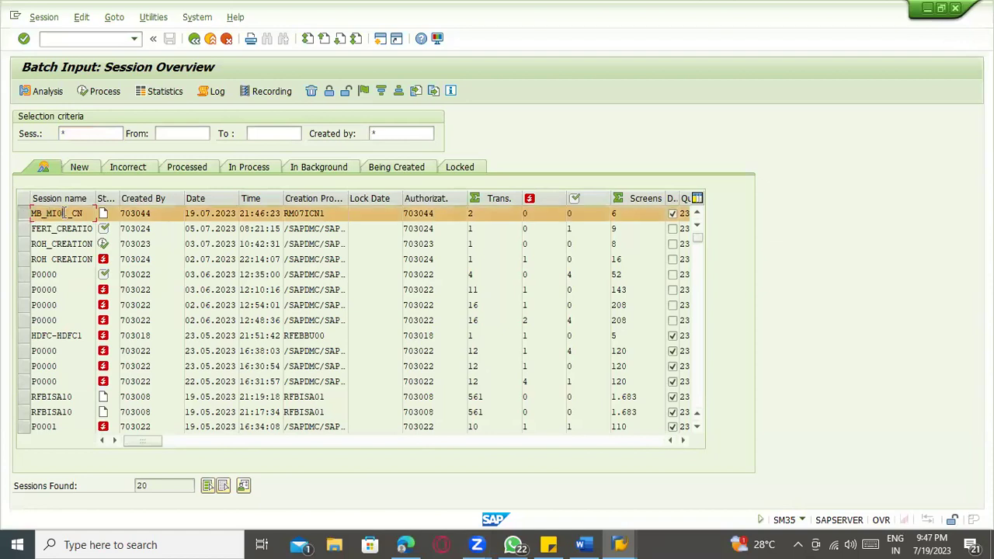
key(F1)
drag(112, 114, 197, 115)
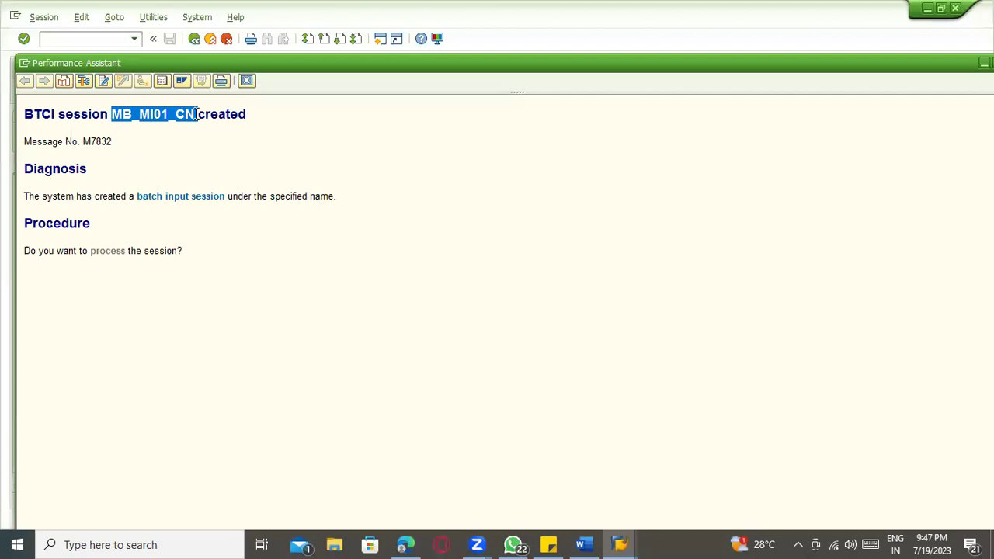
key(Escape)
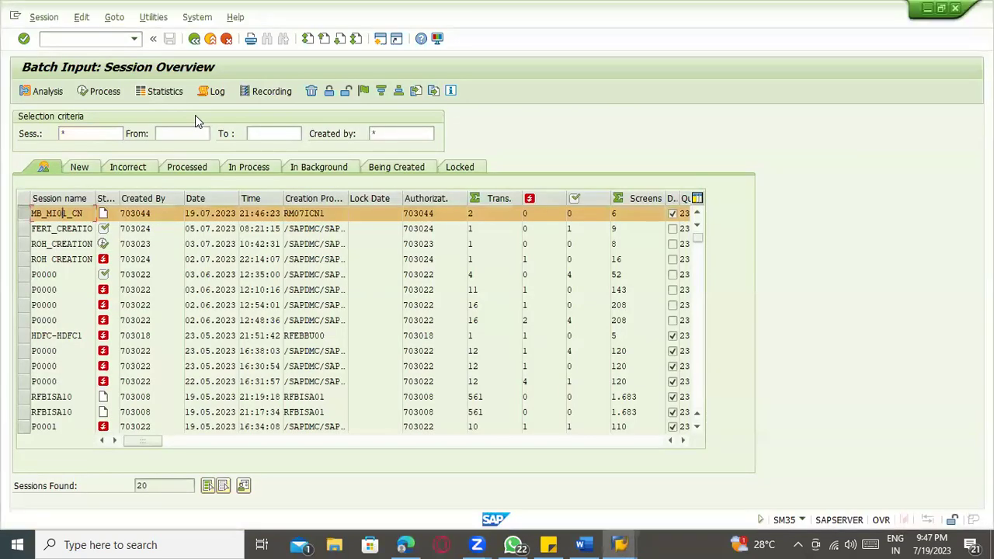
click(105, 92)
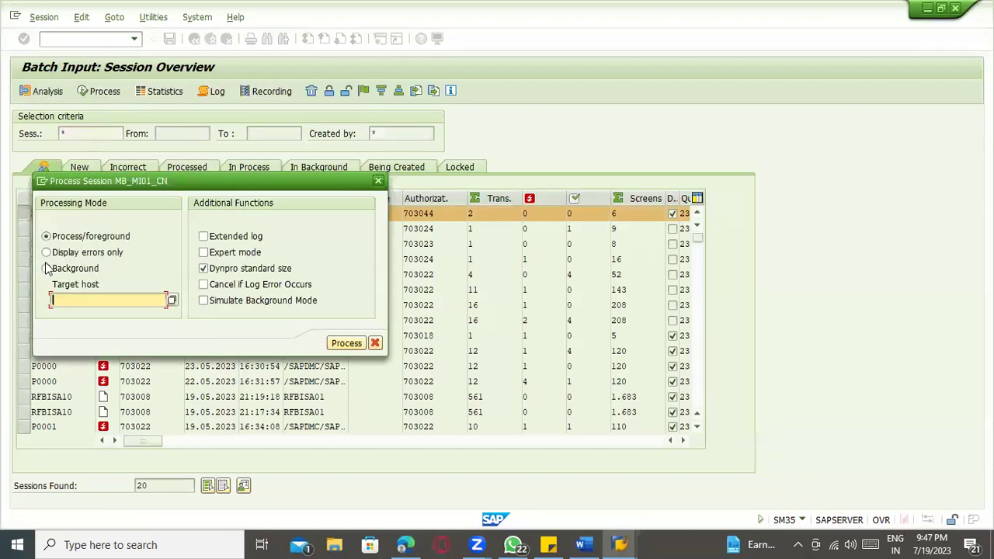
- Start MB_MI01_CN in Process/foreground with Expert mode on and standard screen size off
click(65, 254)
click(70, 238)
click(223, 267)
click(229, 256)
click(347, 342)
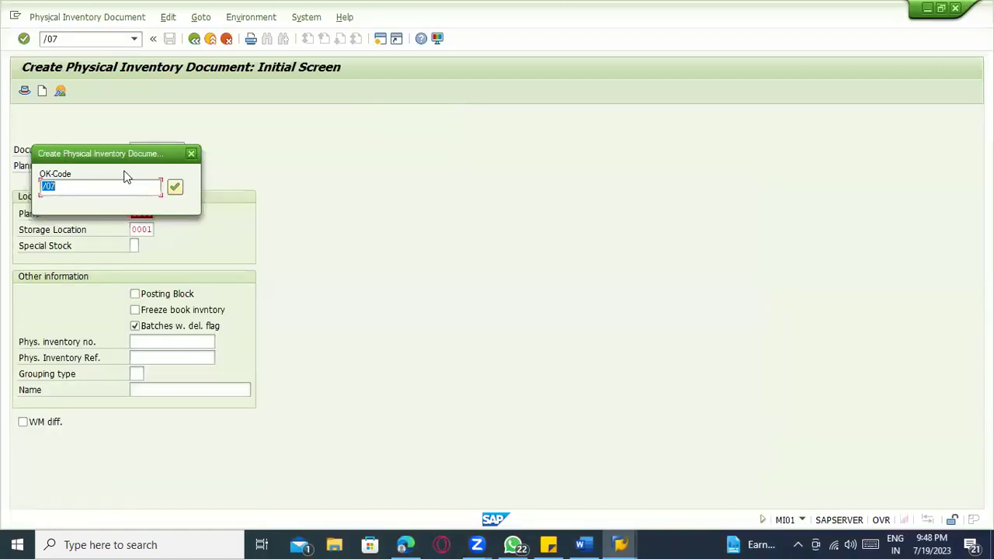
- Confirm each screen to save count documents for GAS and 100-100 and finish the session
drag(133, 154, 584, 120)
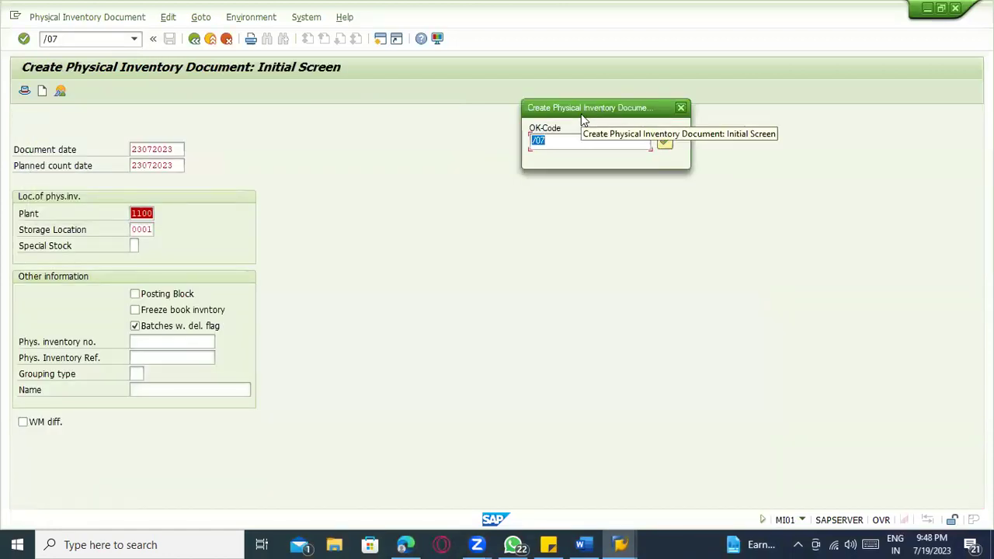
key(Return)
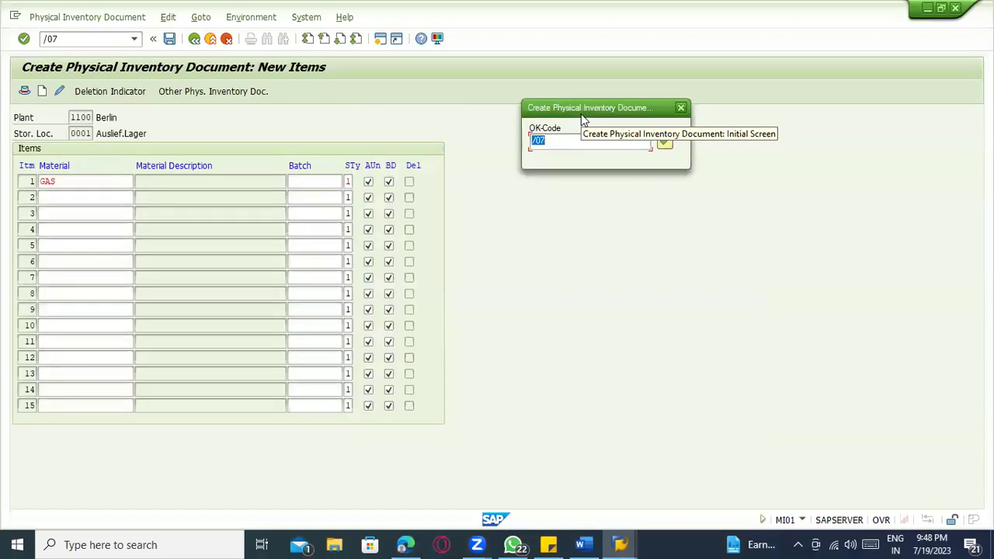
key(Return)
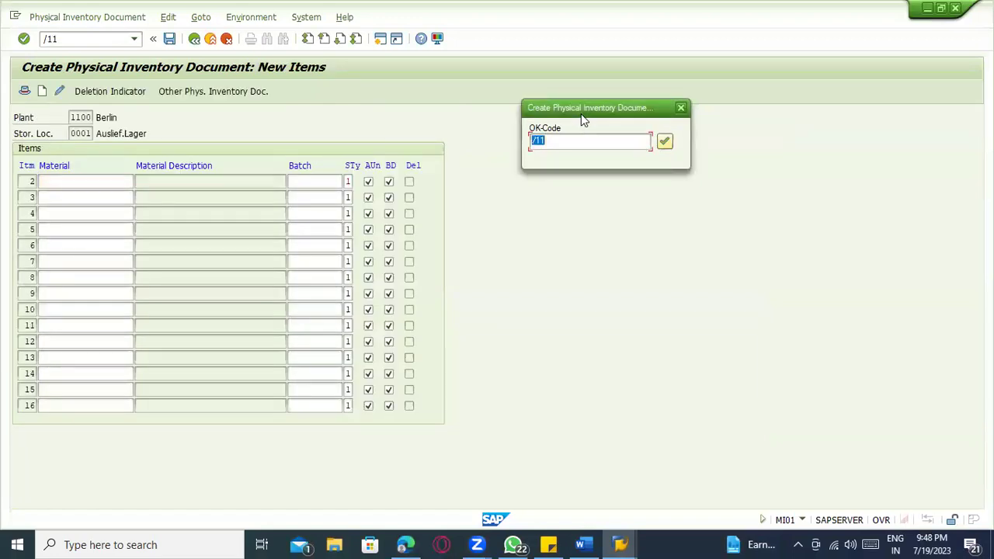
key(Return)
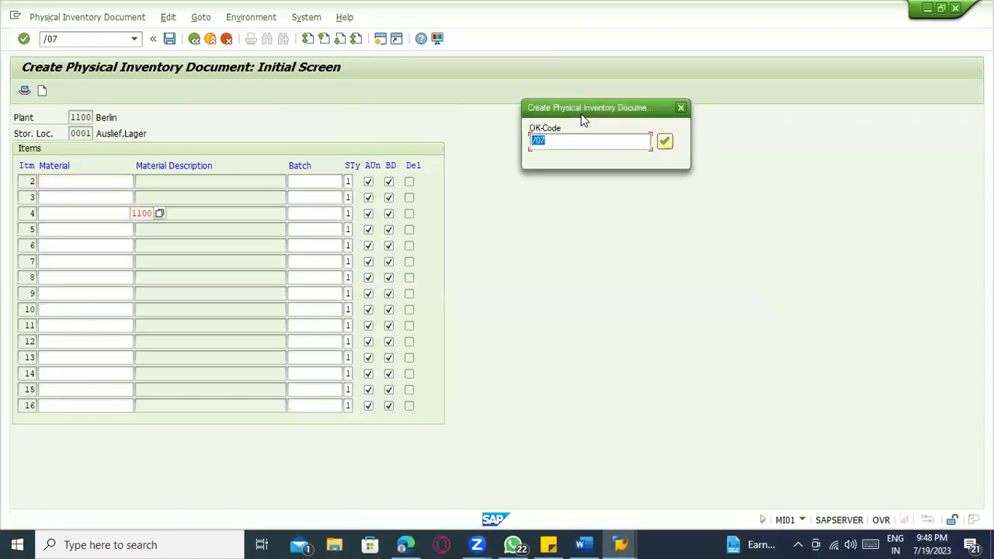
key(Return)
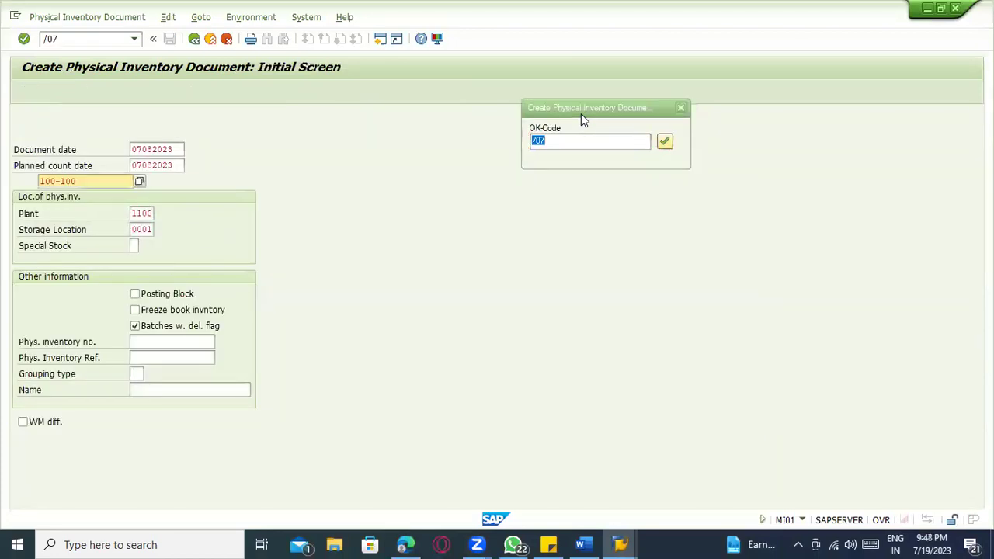
key(Return)
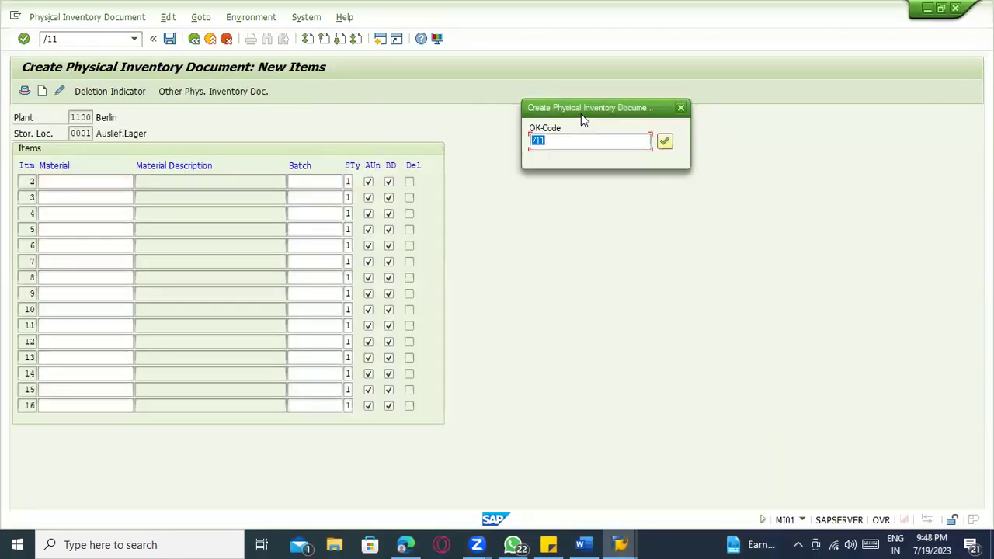
key(Return)
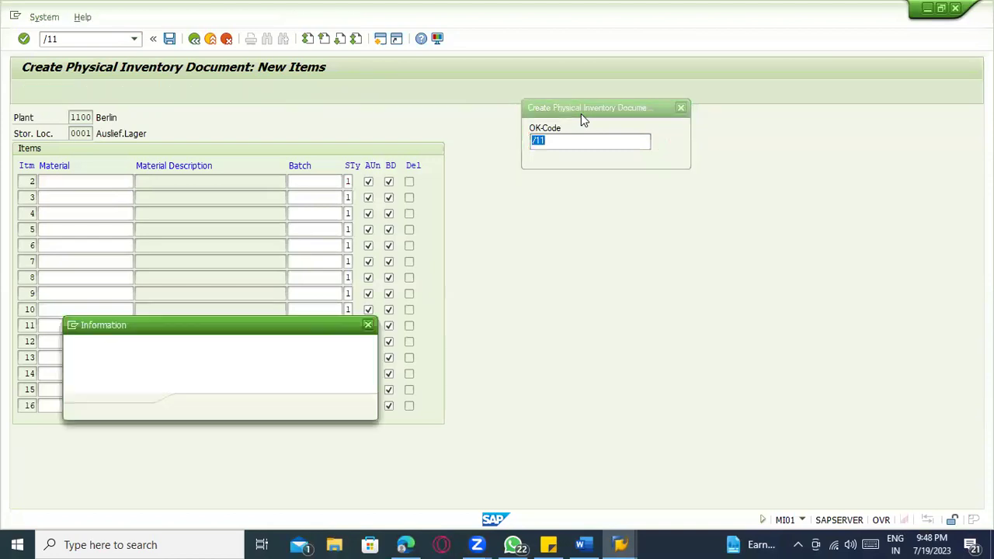
key(Return)
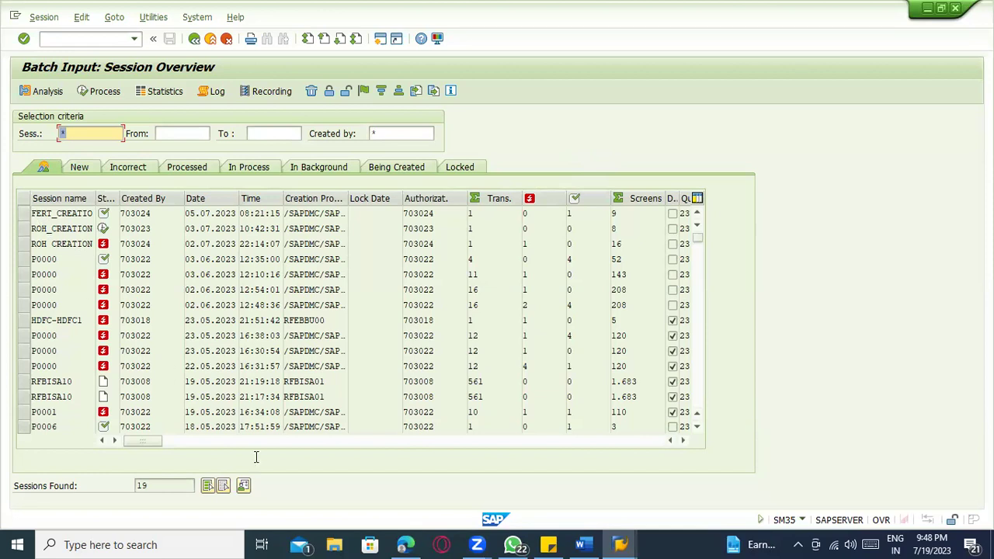
key(alt+Tab)
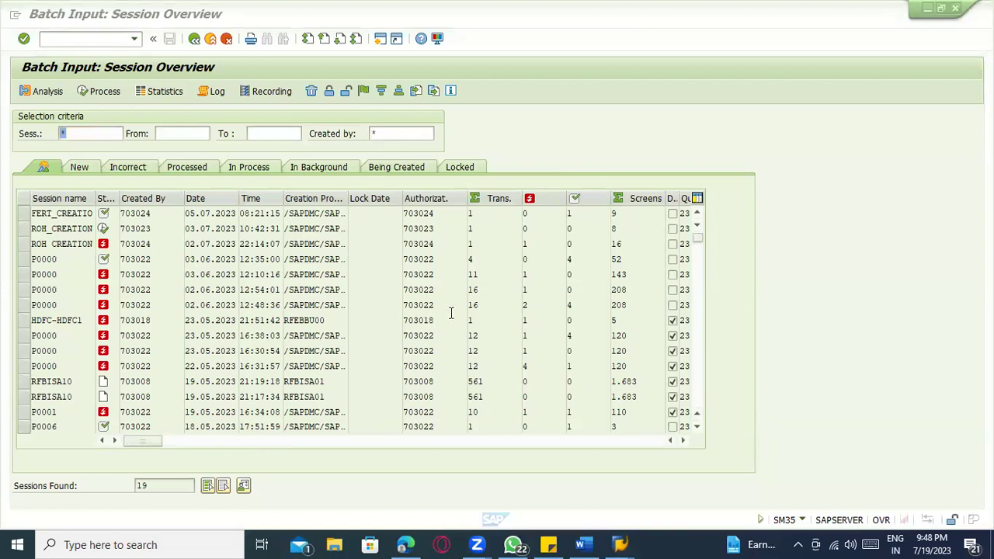
click(176, 168)
click(182, 172)
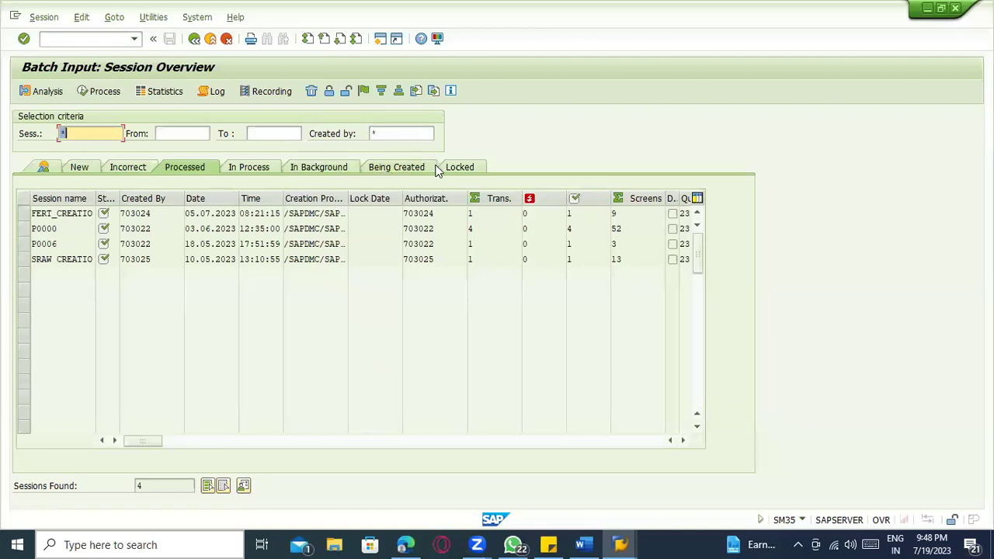
click(397, 172)
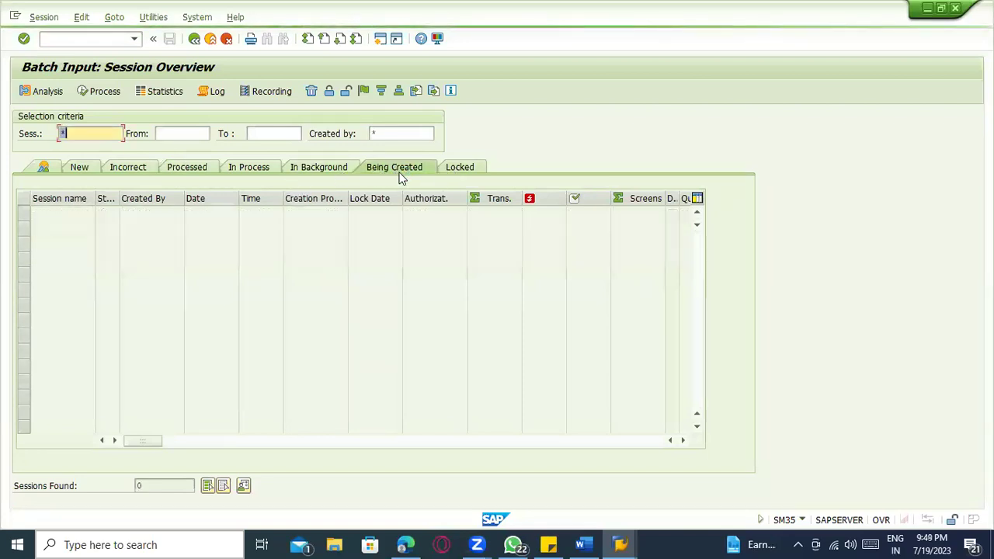
click(305, 172)
click(248, 166)
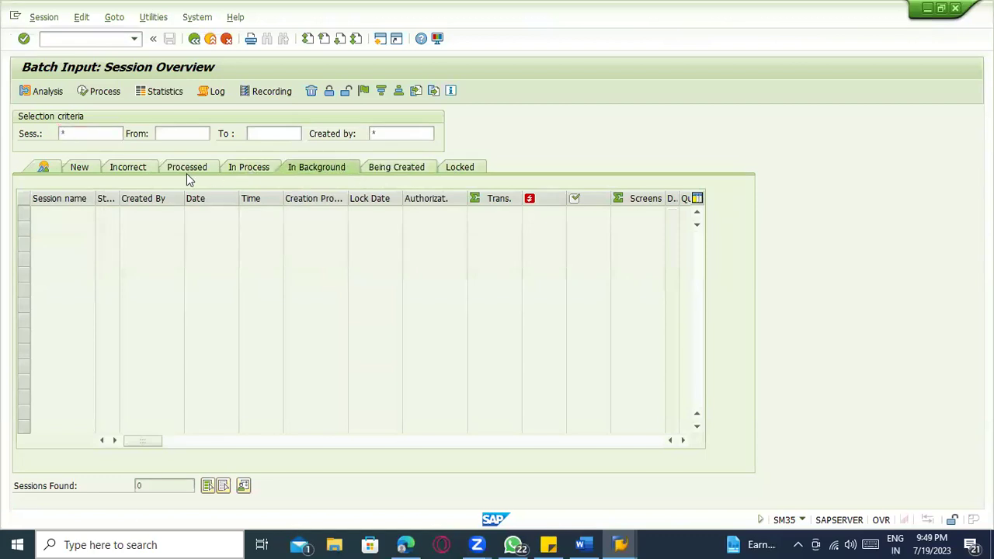
click(140, 167)
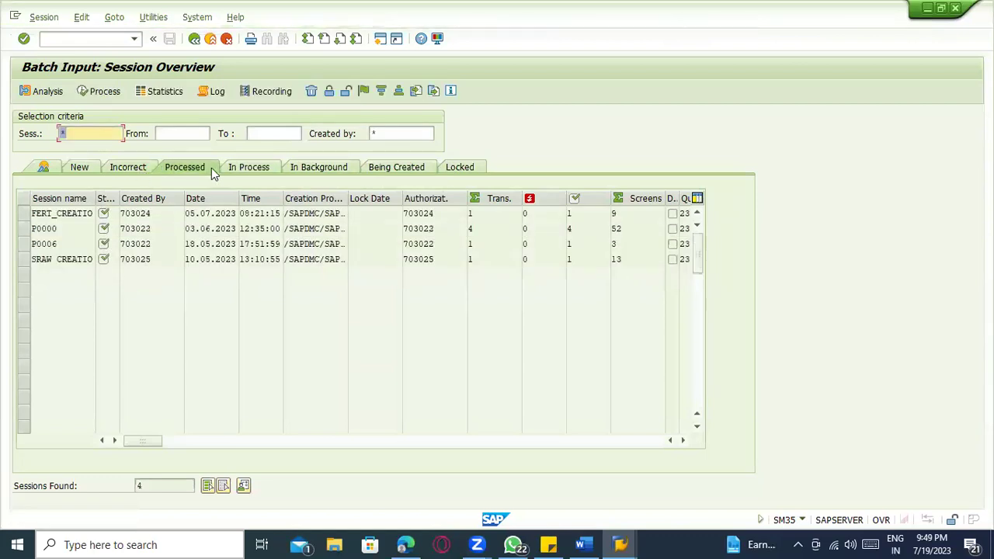
click(233, 168)
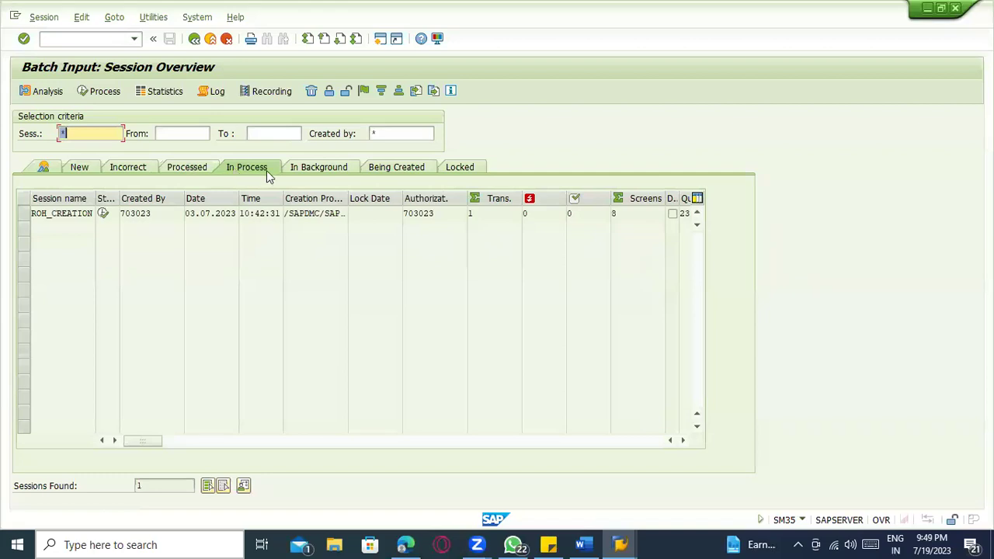
click(340, 168)
click(106, 166)
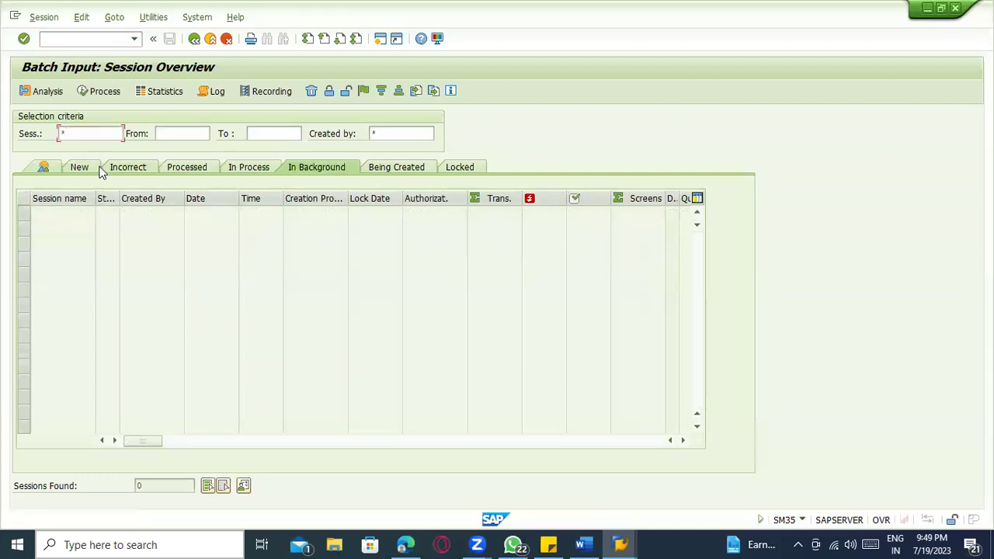
click(48, 168)
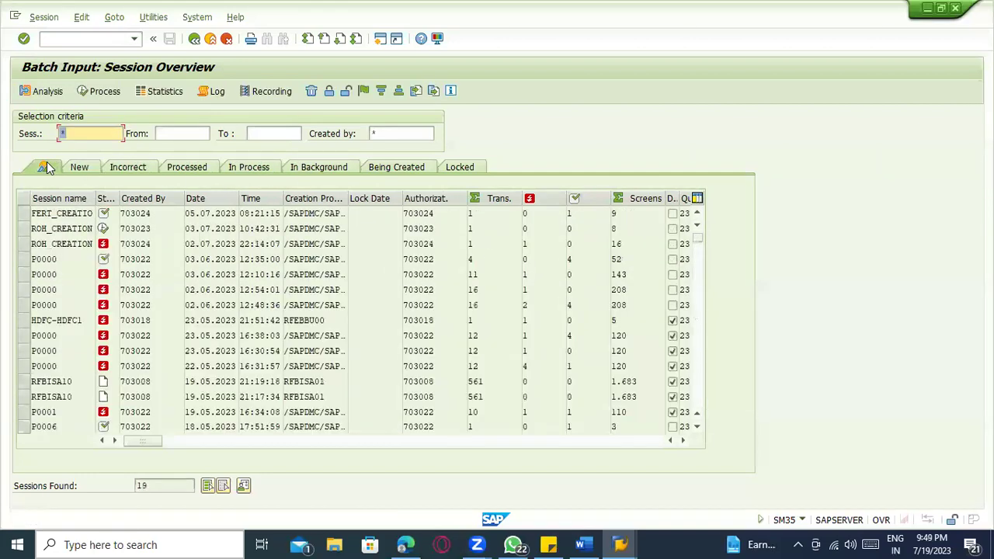
scroll(221, 256, down, 6)
scroll(221, 255, up, 6)
click(88, 135)
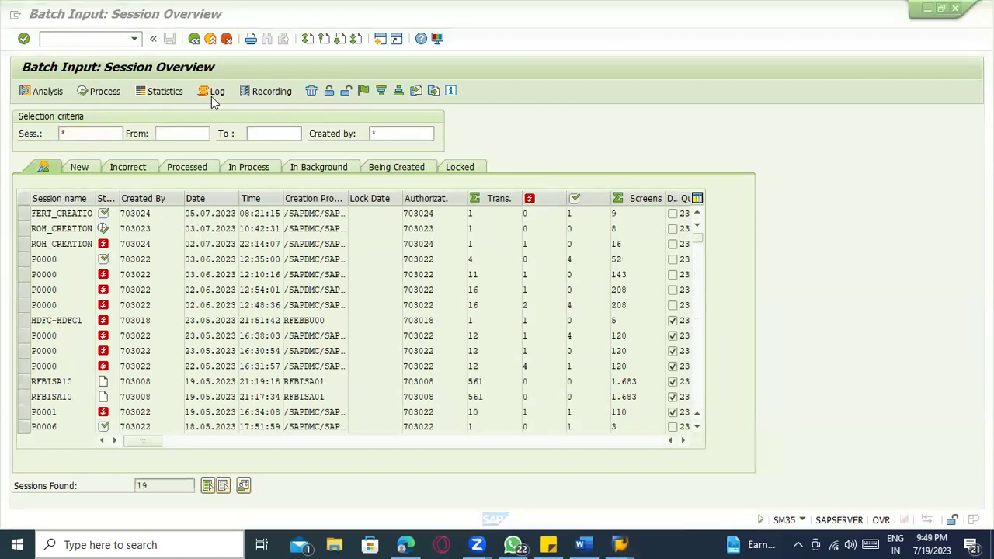
click(58, 20)
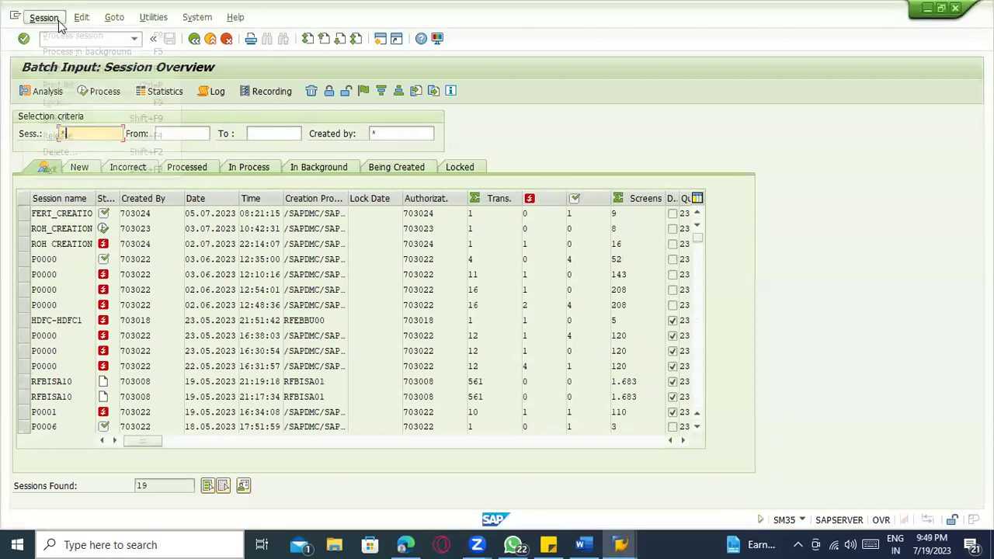
click(62, 22)
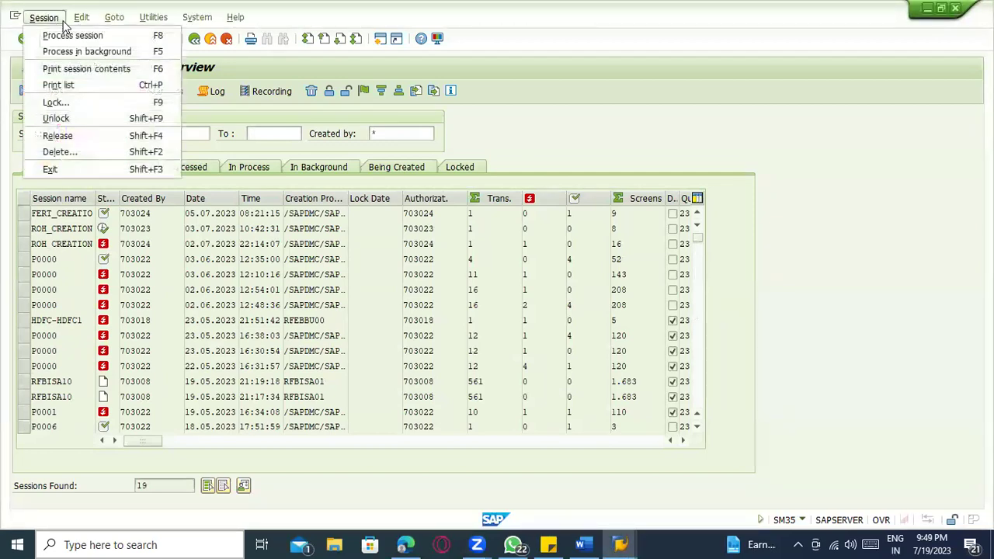
click(784, 164)
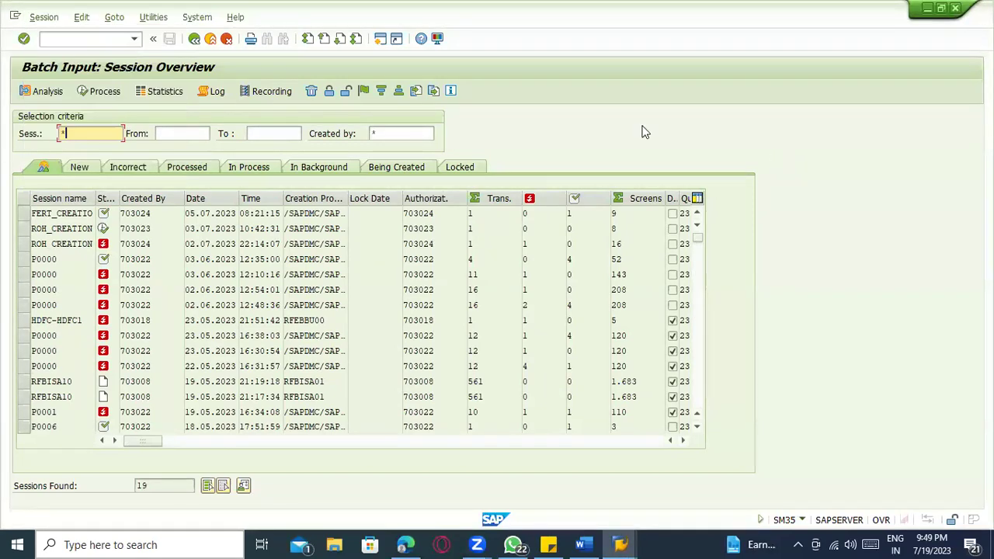
click(85, 38)
text(/nmi03)
key(Return)
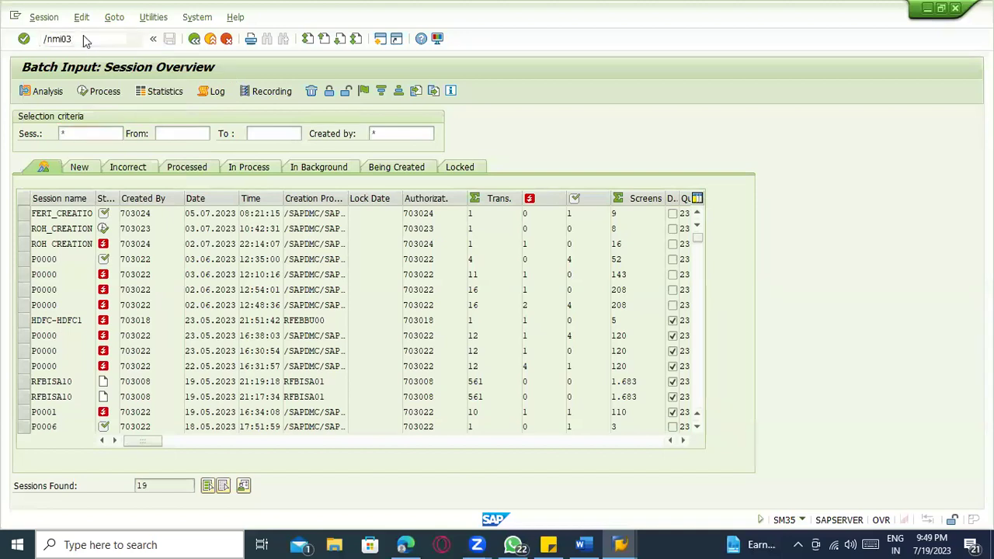
key(Return)
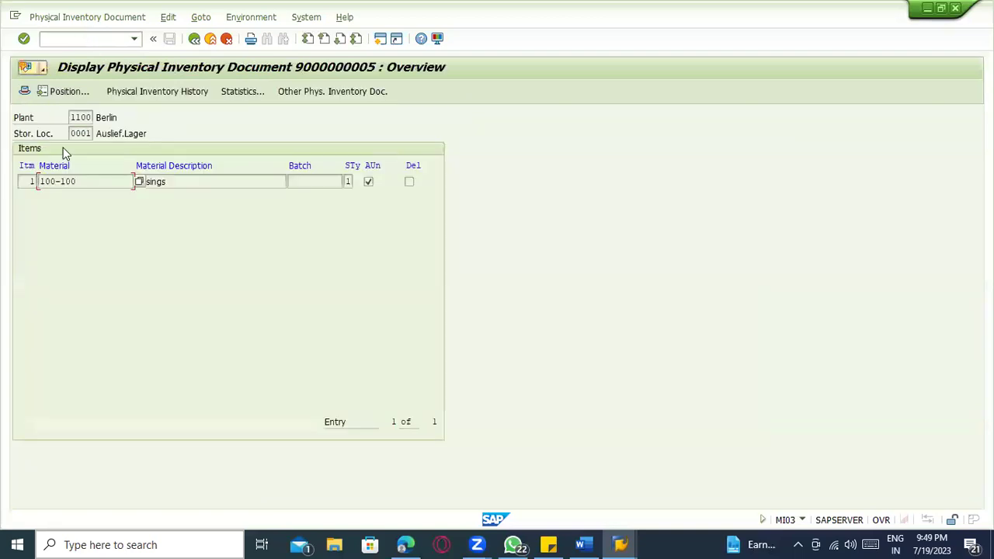
drag(78, 181, 26, 175)
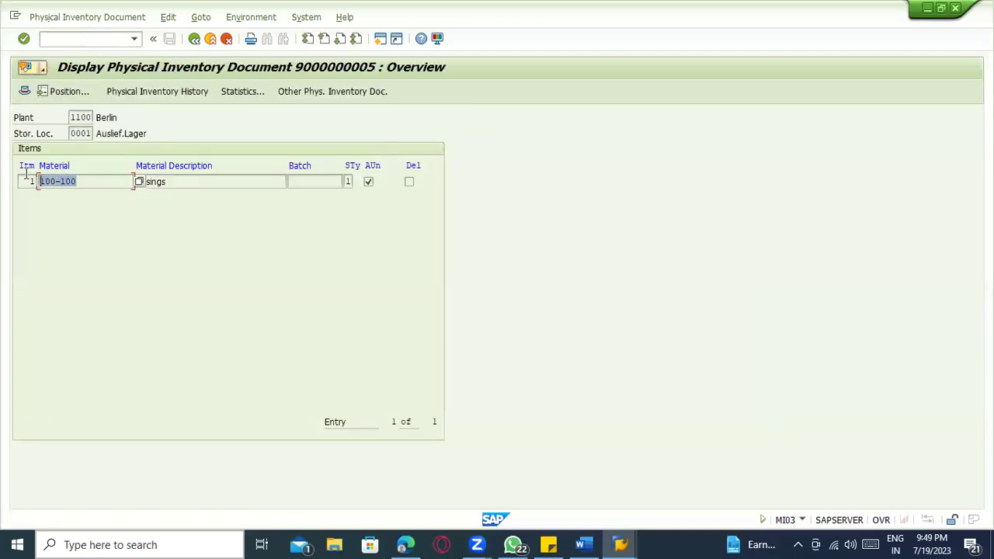
click(194, 39)
key(BackSpace)
text(4)
key(Return)
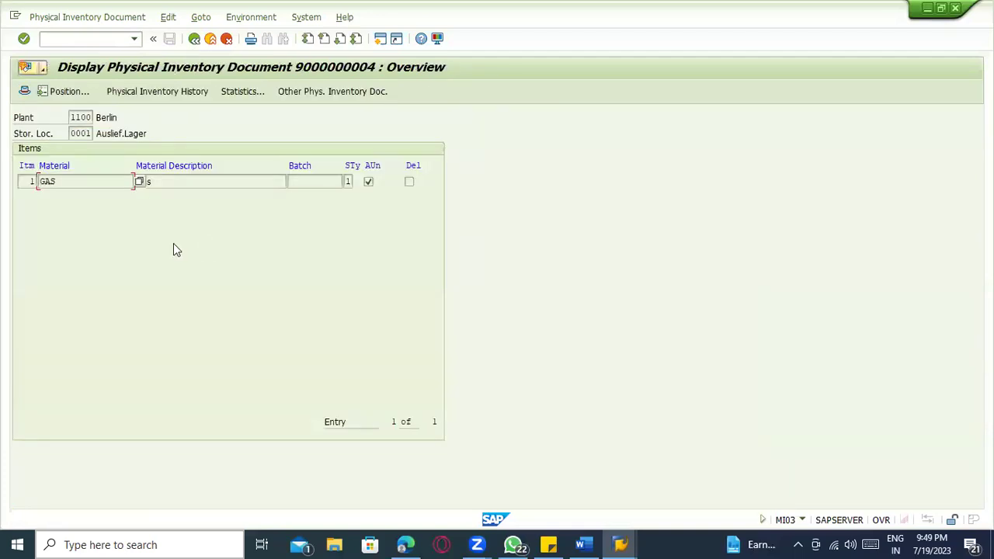
click(85, 181)
key(alt+Tab)
key(alt+Tab)
key(alt+Tab)
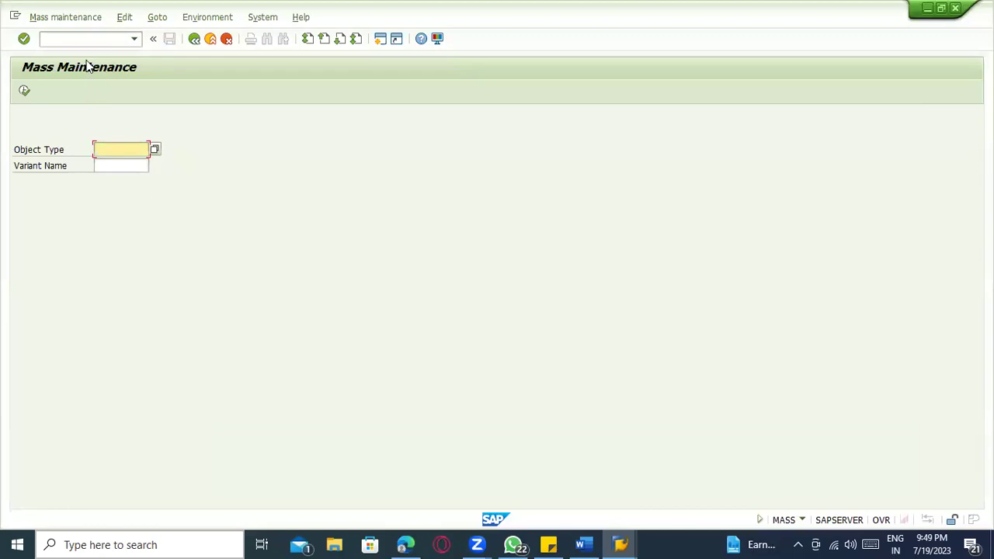
- Go to the batch input session overview with /nsm35, showing 19 sessions
click(83, 38)
text(/nsm35)
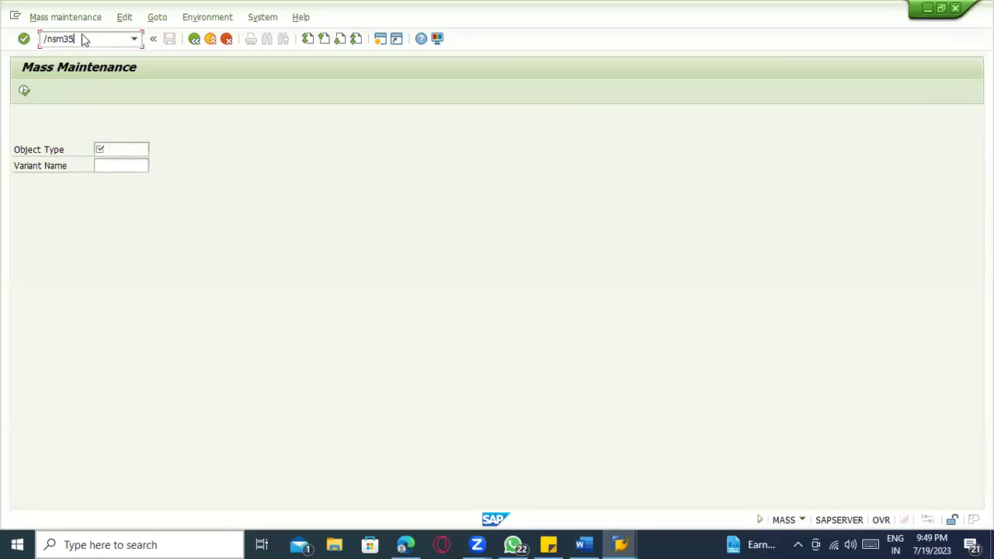
key(Return)
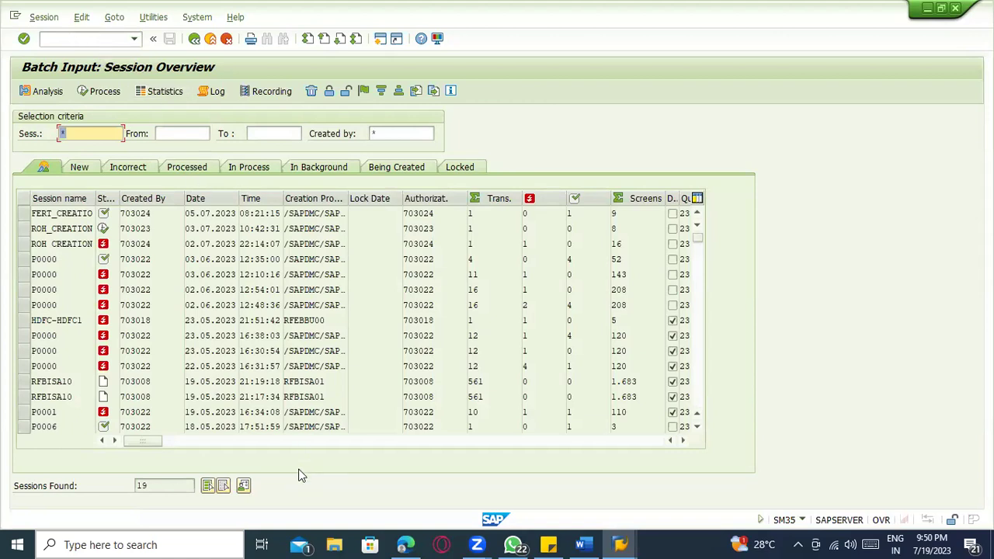
key(alt+Tab)
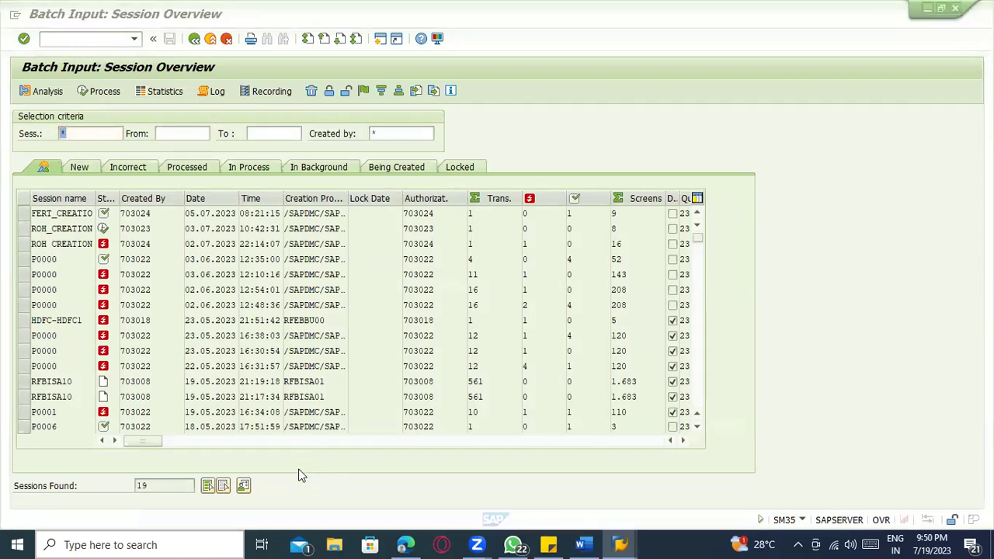
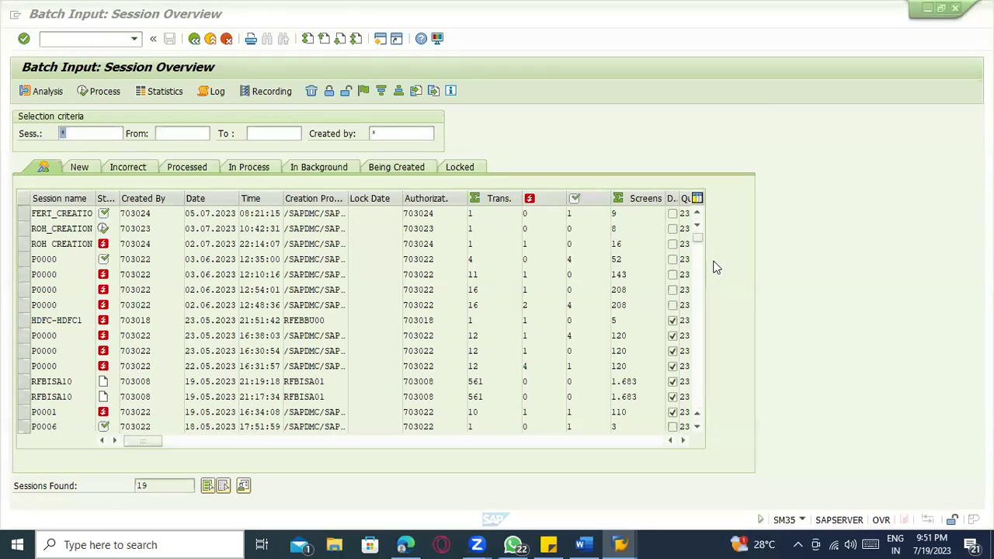
- Run the /nmicn cycle-counting selection for material 100-100, which finds no materials
click(98, 41)
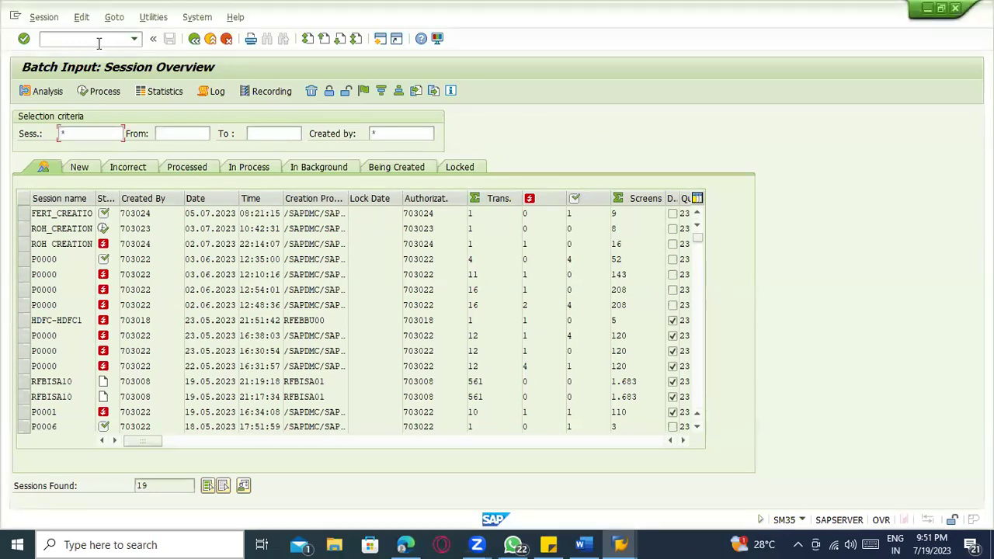
text(/nmicn)
key(Return)
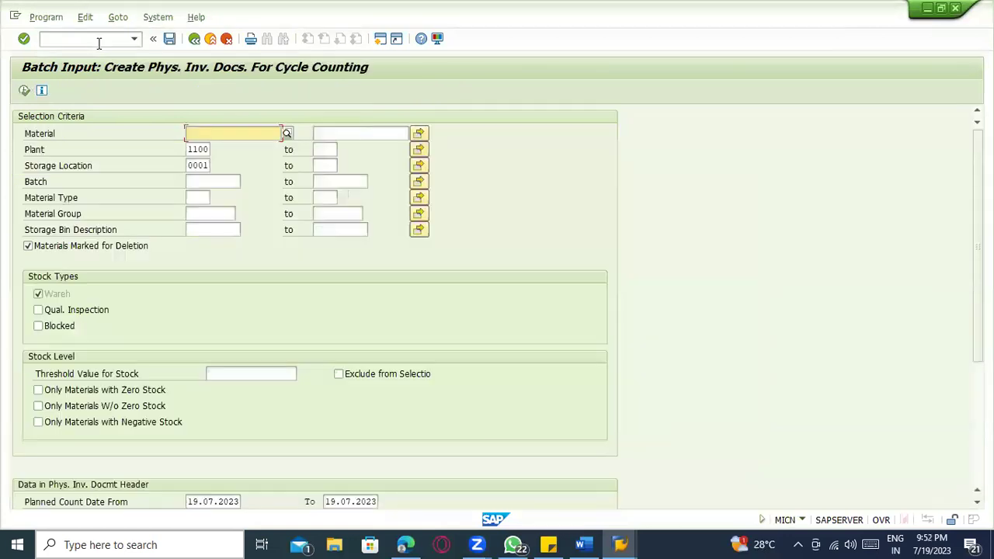
click(206, 148)
click(24, 92)
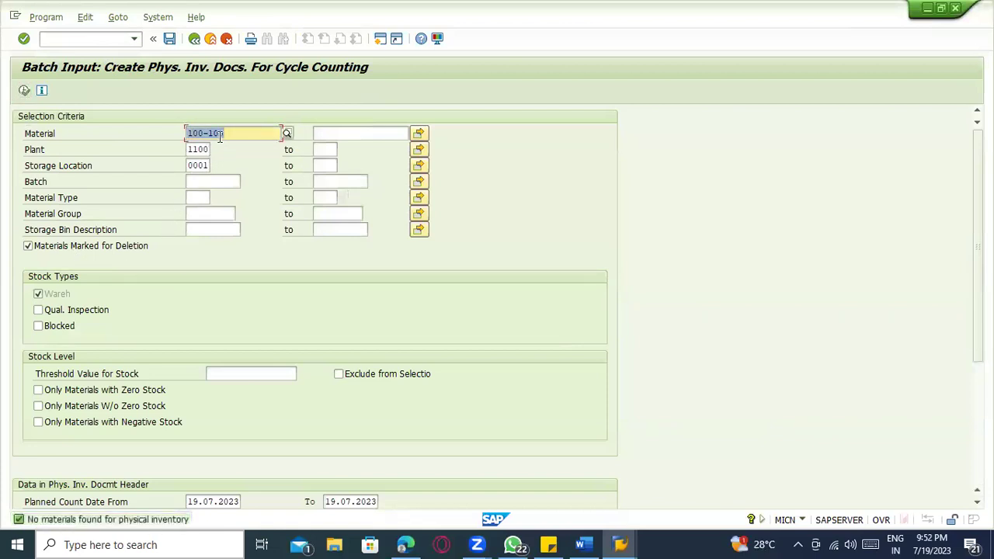
- Replace the material with 100-200 and run the selection again
key(BackSpace)
text(100-200)
key(Return)
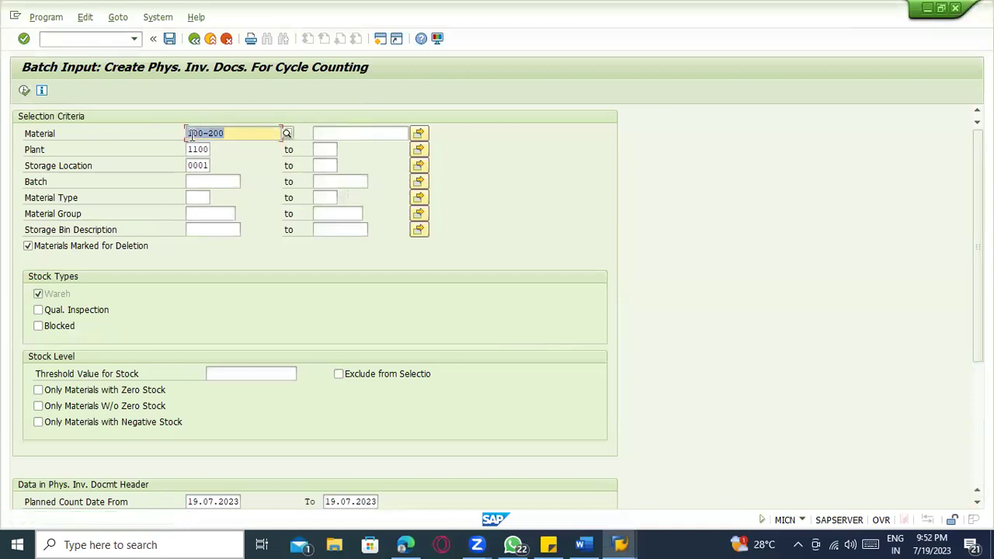
click(24, 91)
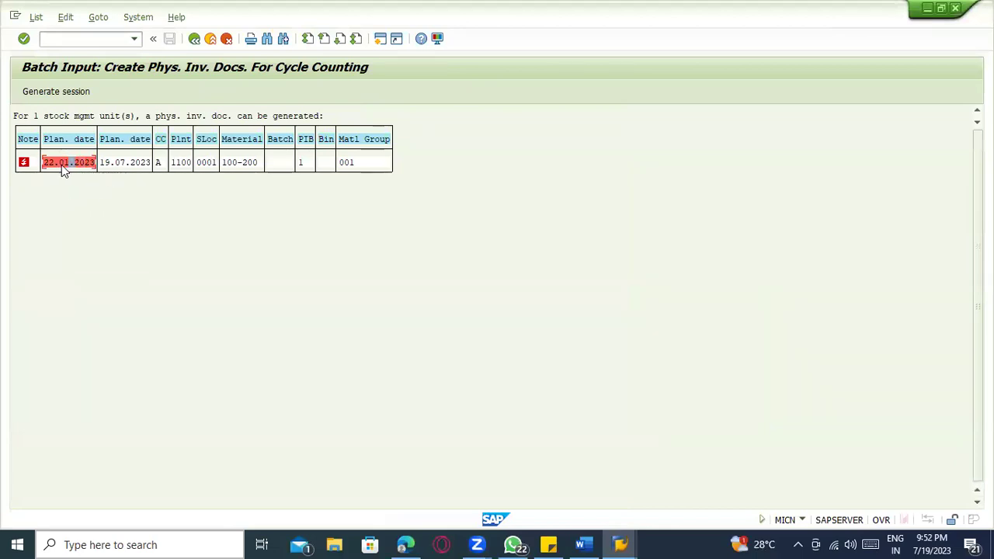
- Check planned count dates 19.07.2023 and 22.01.2023, then generate session MB_MI01_CN for 100-200
click(130, 165)
click(67, 163)
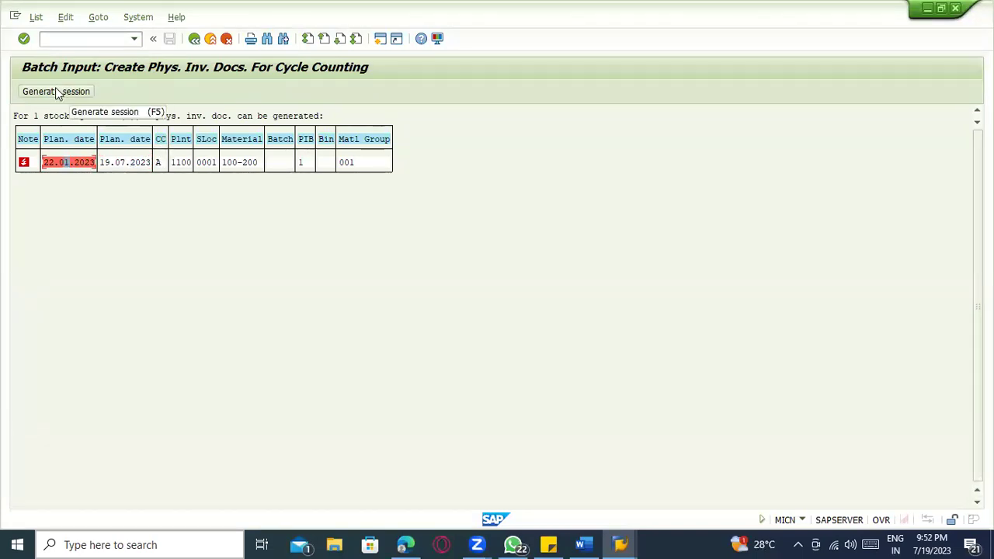
click(56, 92)
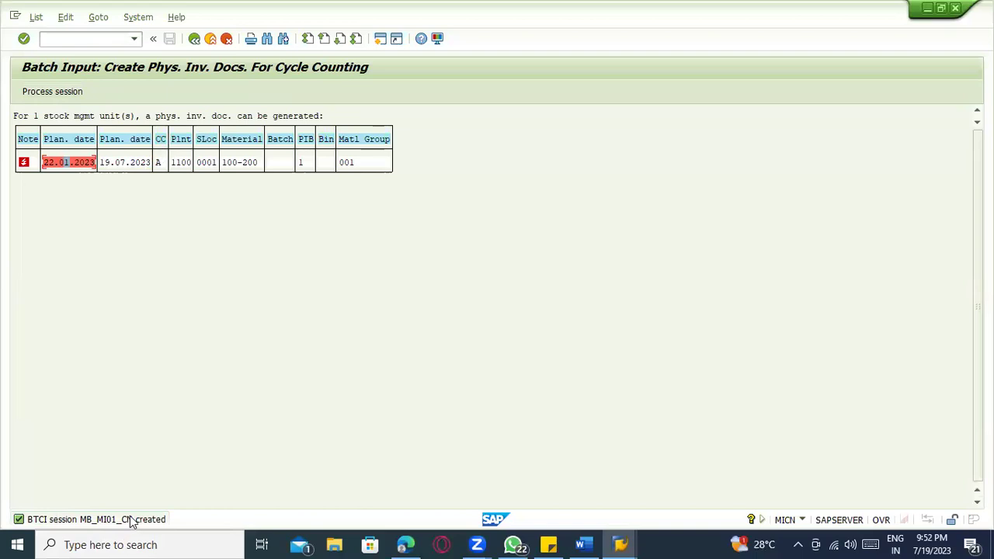
- In the session overview, select MB_MI01_CN and check its creation time 21:52:30 and creator
click(77, 42)
key(alt+Tab)
key(alt+Tab)
text(/nmi04)
key(Return)
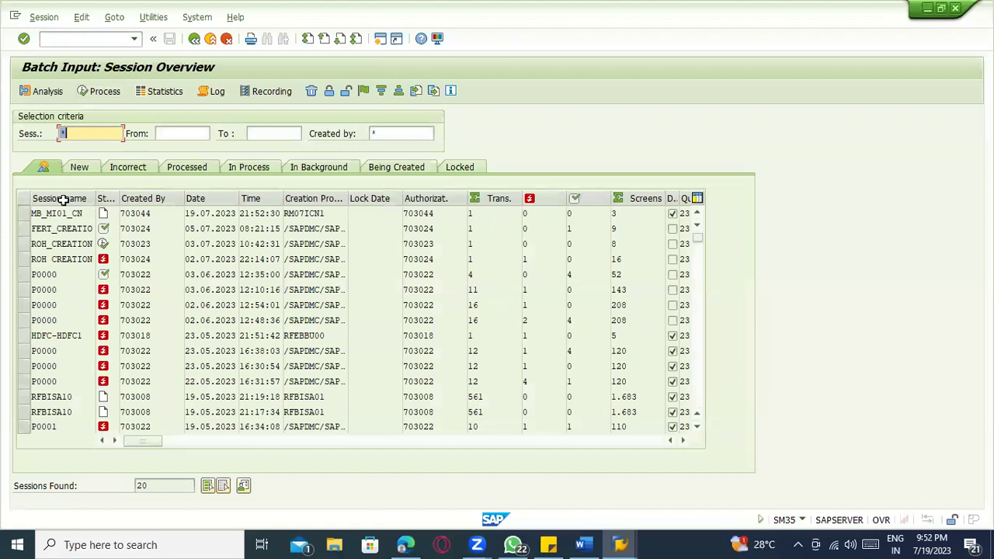
click(32, 213)
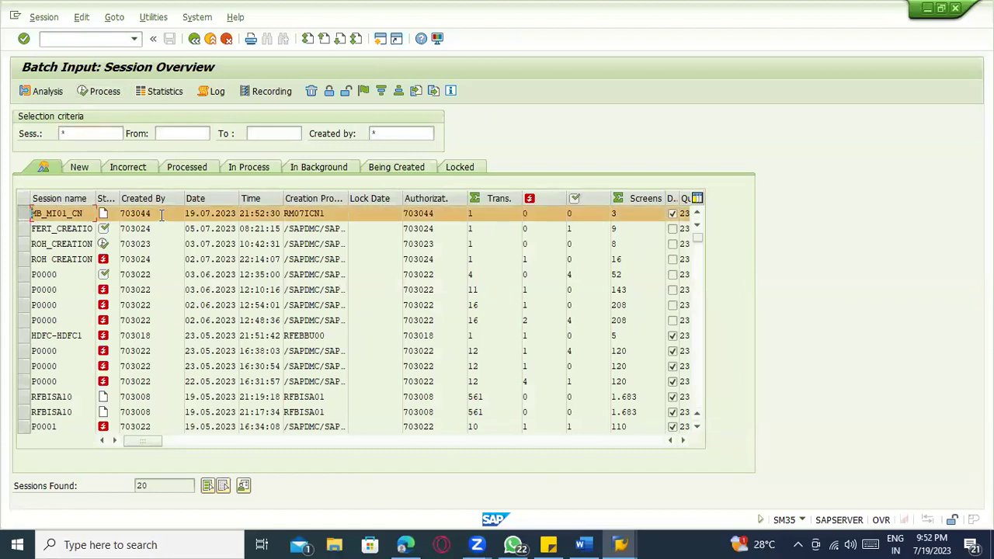
key(alt+Tab)
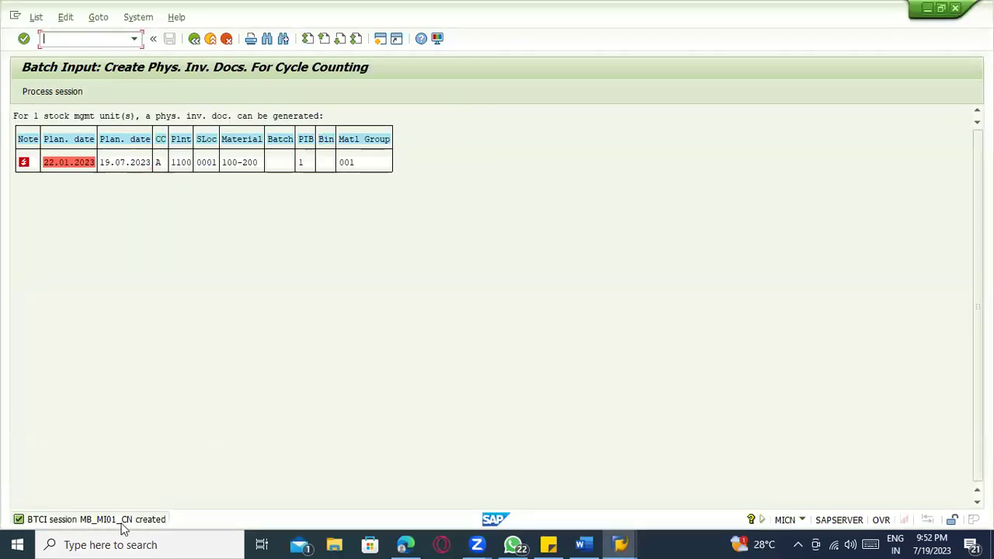
key(alt+Tab)
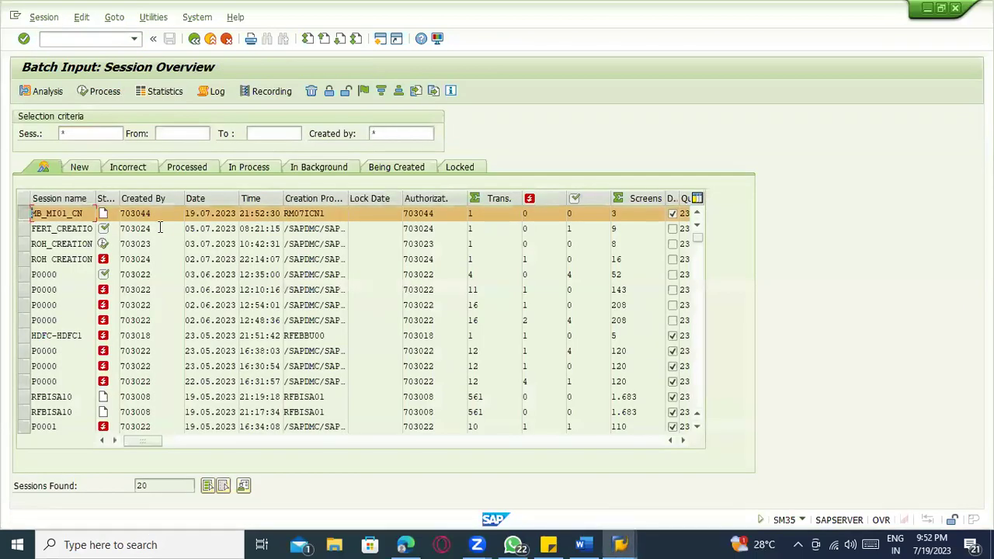
click(254, 213)
click(153, 215)
drag(153, 214, 113, 221)
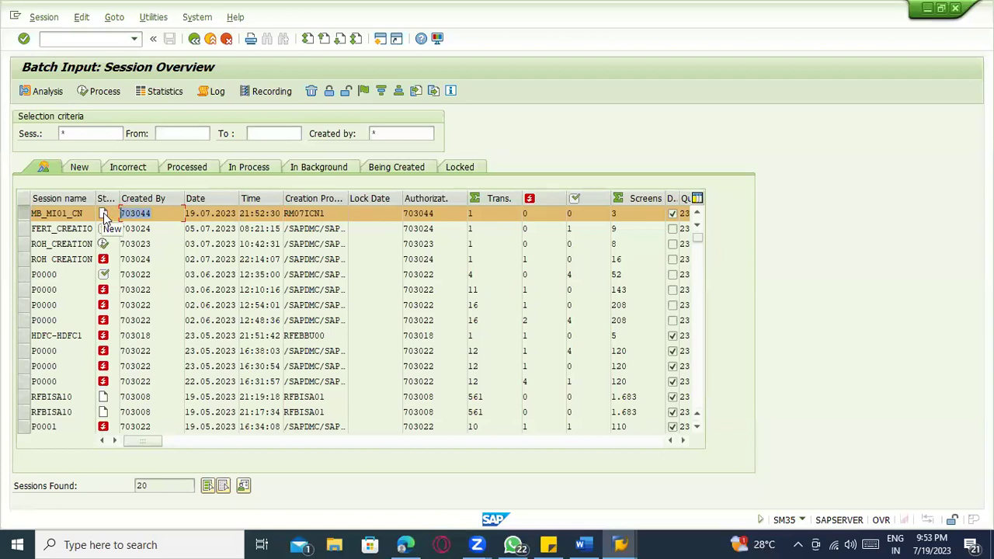
- Process MB_MI01_CN showing errors only, without standard screen size, then return to the overview
click(95, 91)
click(85, 252)
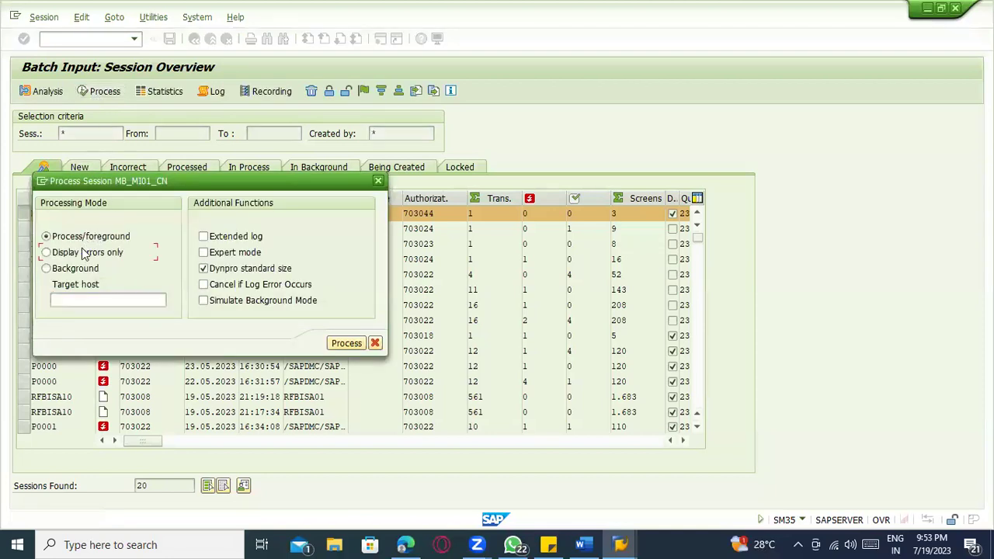
click(202, 269)
click(348, 344)
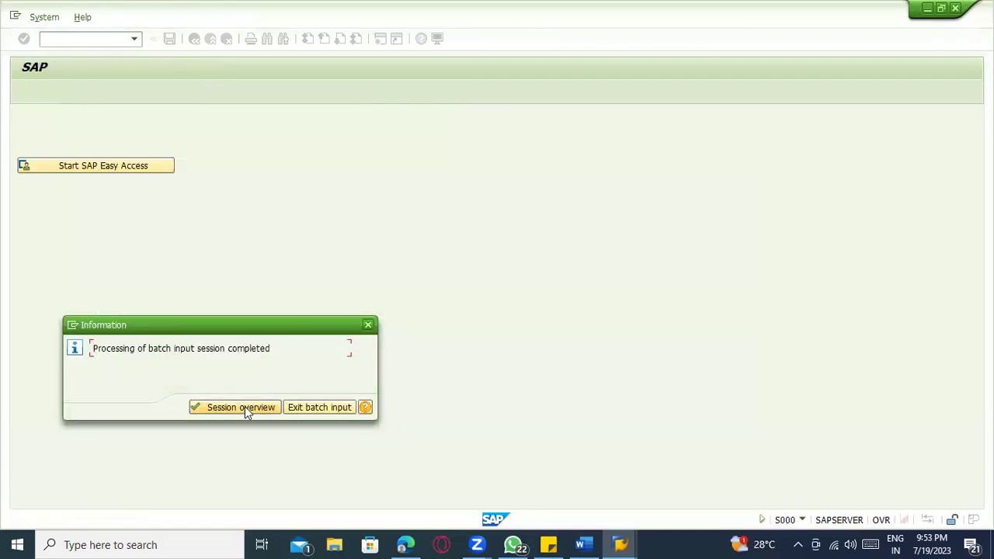
click(245, 406)
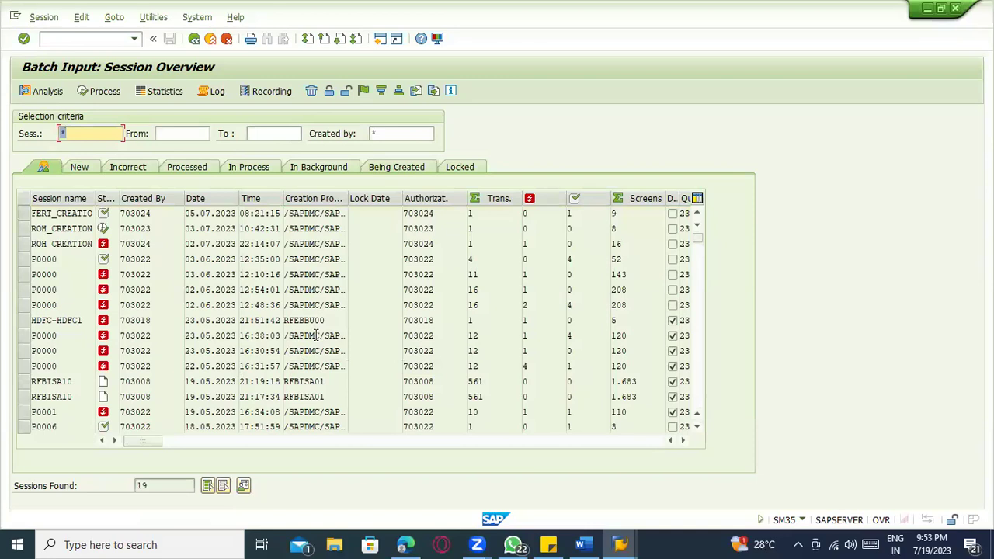
key(F3)
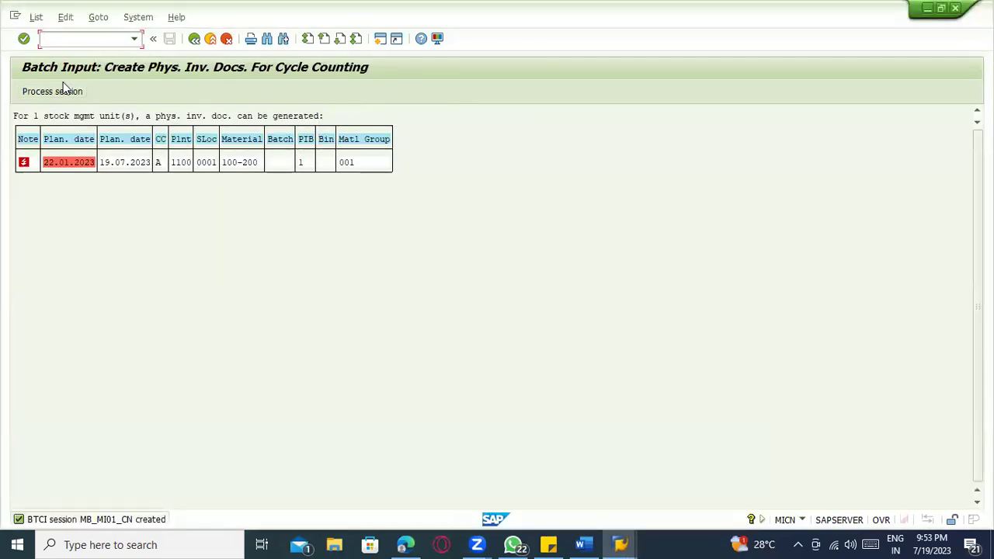
text(nsm35)
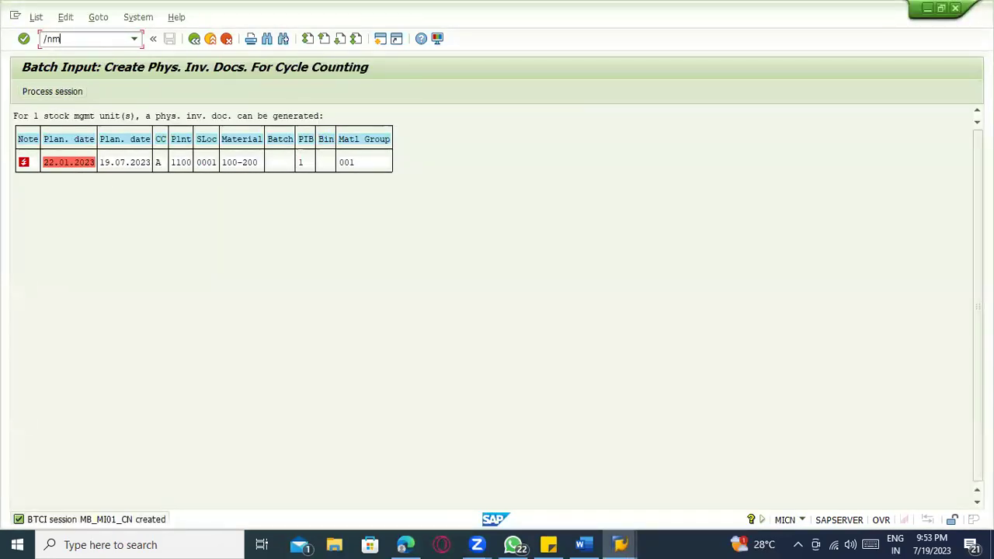
key(Return)
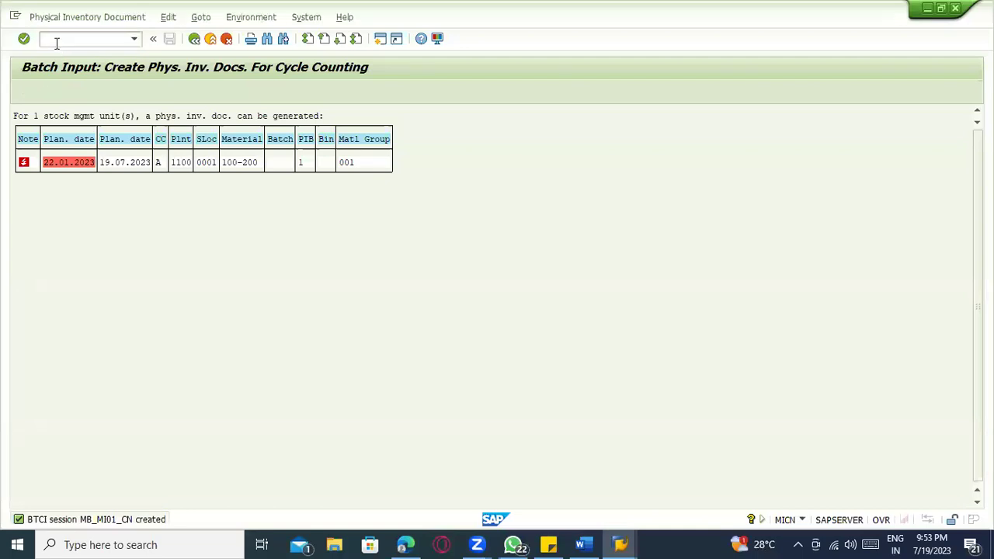
key(Return)
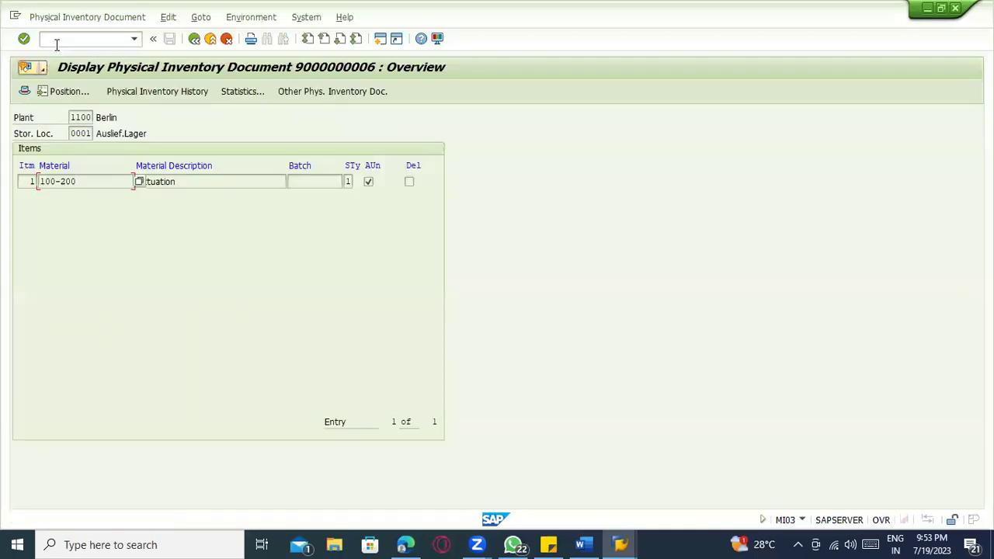
drag(90, 187, 35, 183)
click(191, 181)
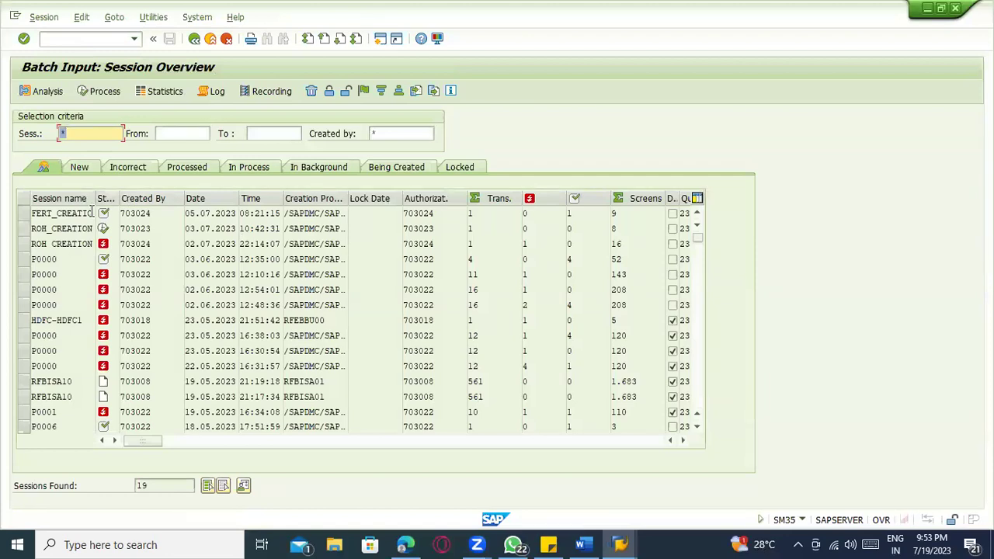
- Refresh the SM35 session list and inspect the ROH CREATION session row and its status
scroll(86, 217, down, 4)
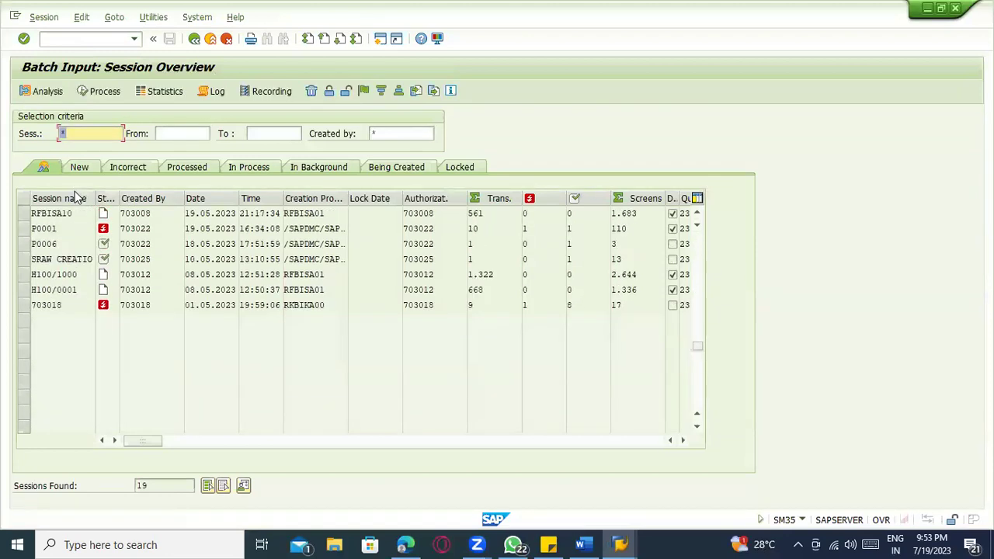
scroll(186, 314, up, 2)
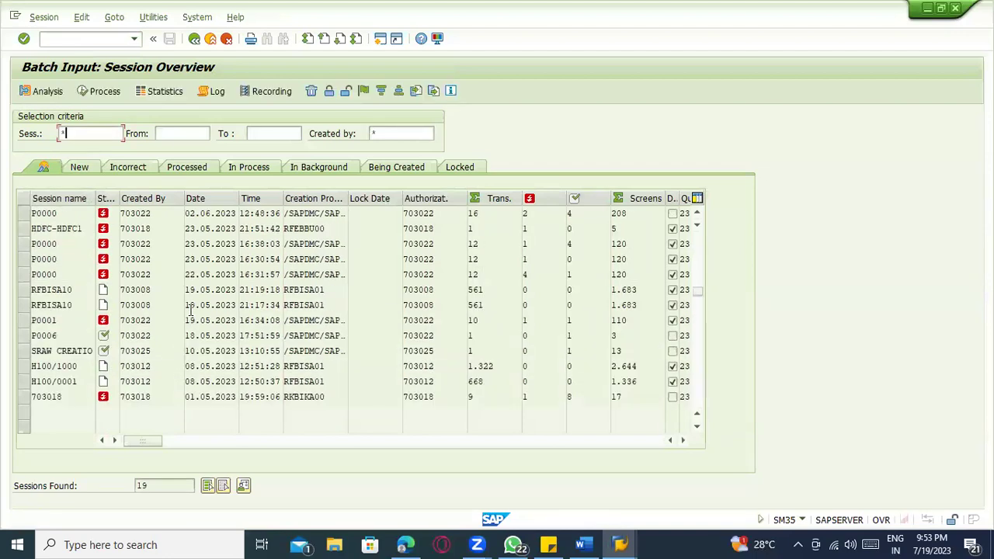
key(Return)
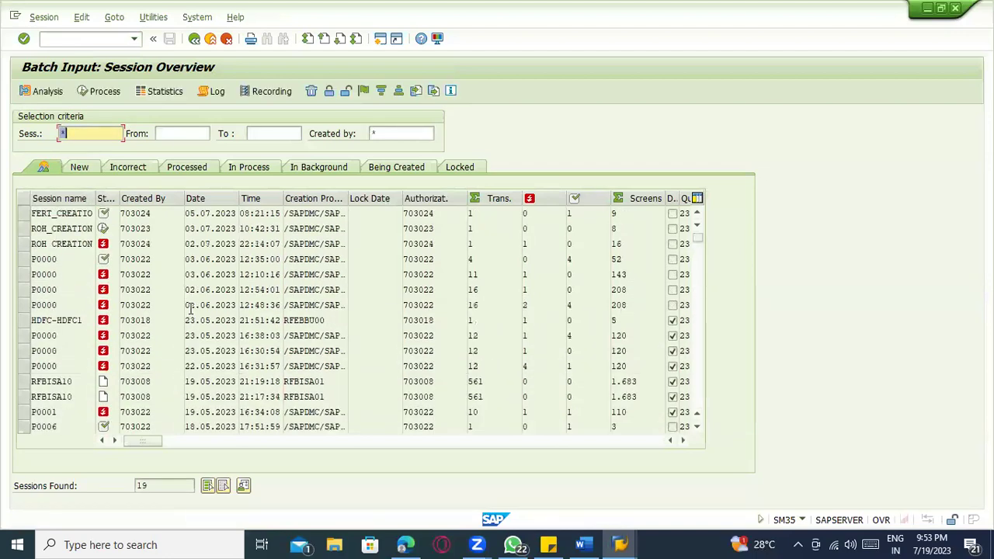
click(66, 244)
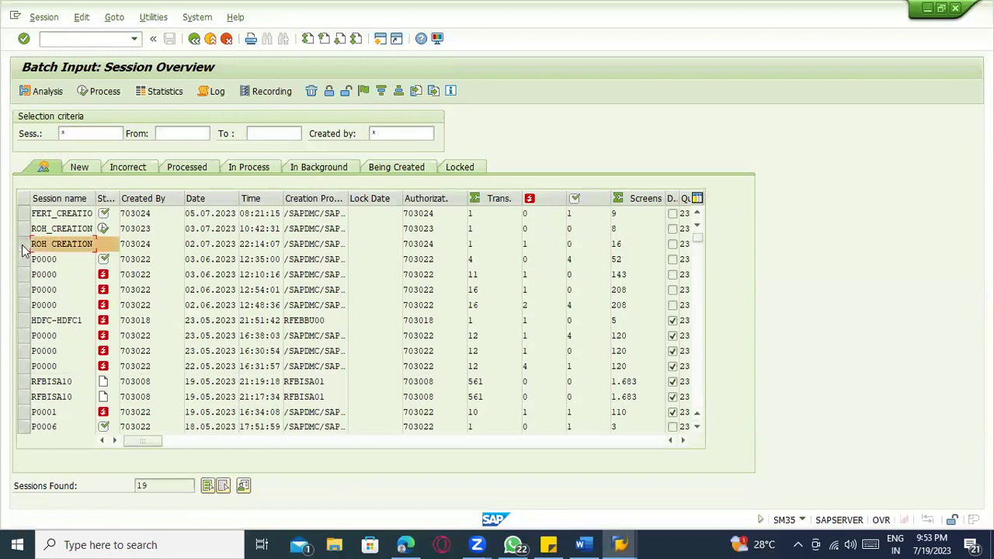
click(23, 247)
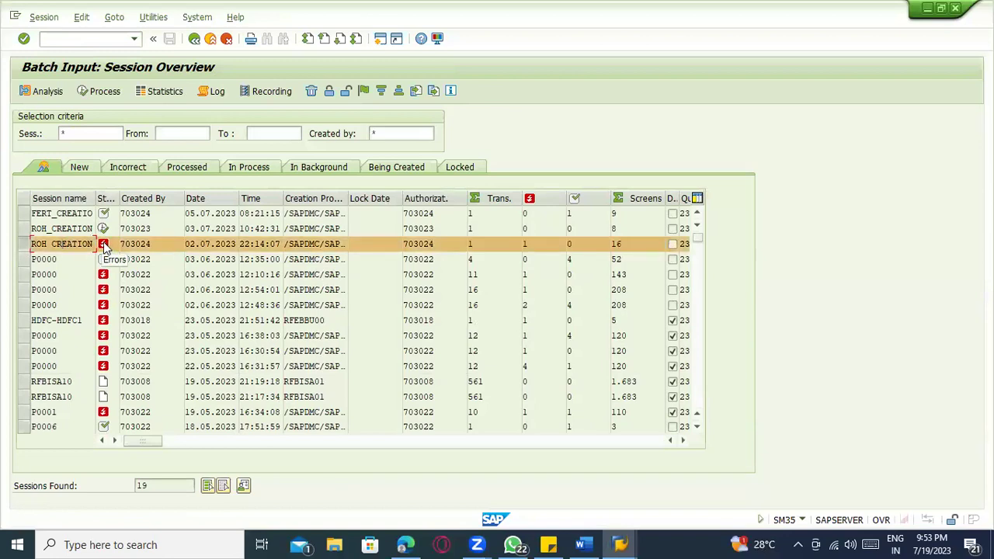
click(28, 246)
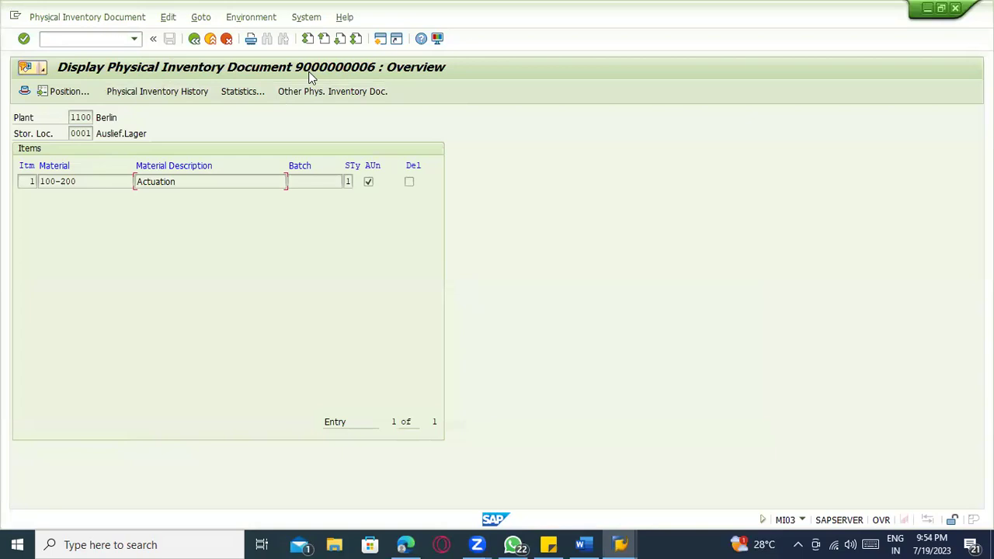
click(102, 38)
text(/nmi04)
key(Return)
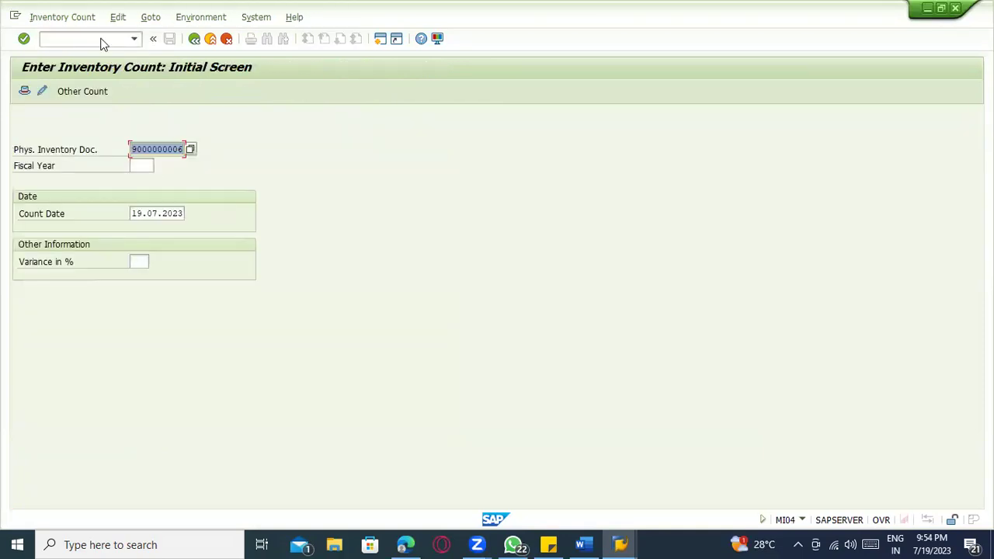
key(Return)
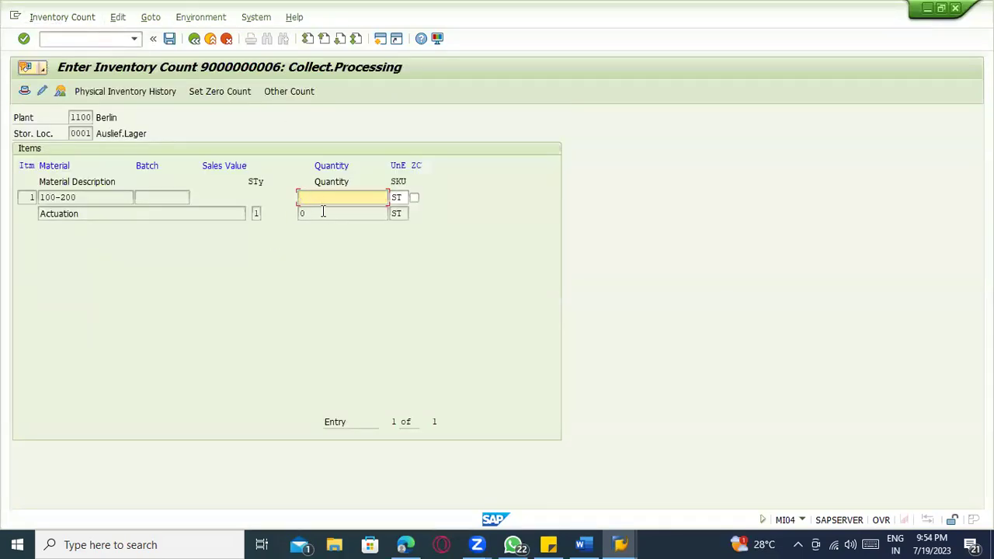
text(100)
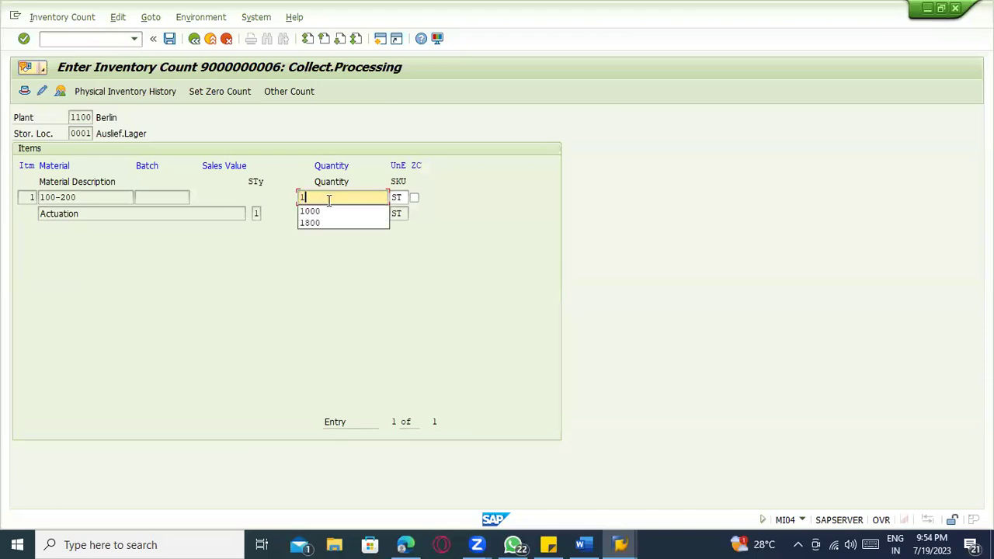
key(Return)
key(ctrl+s)
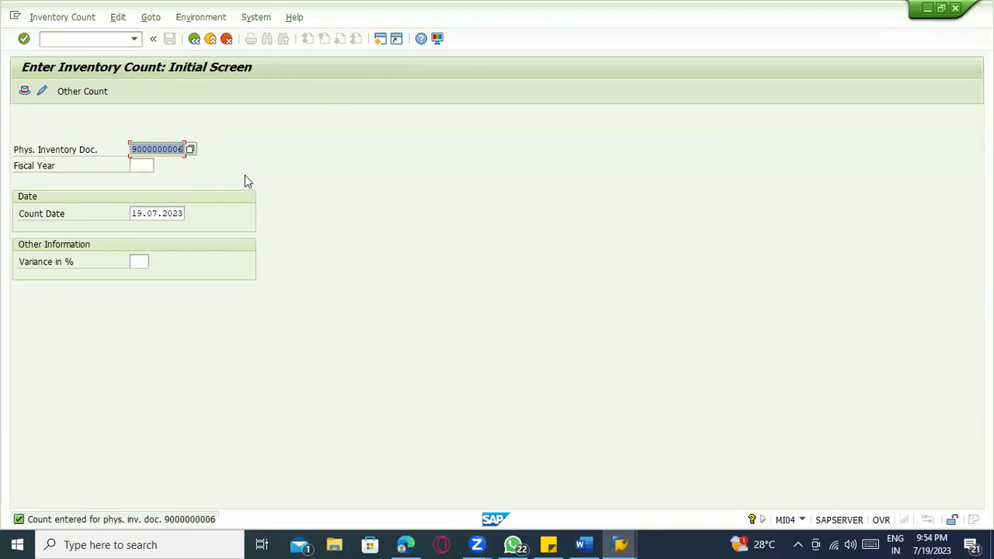
click(87, 40)
text(/nm)
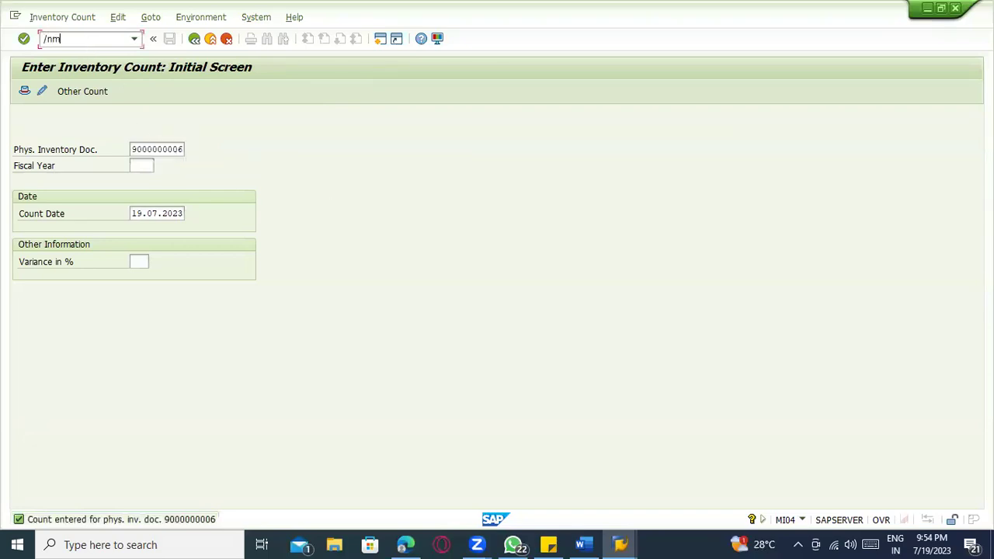
text(i07)
key(Return)
key(Return)
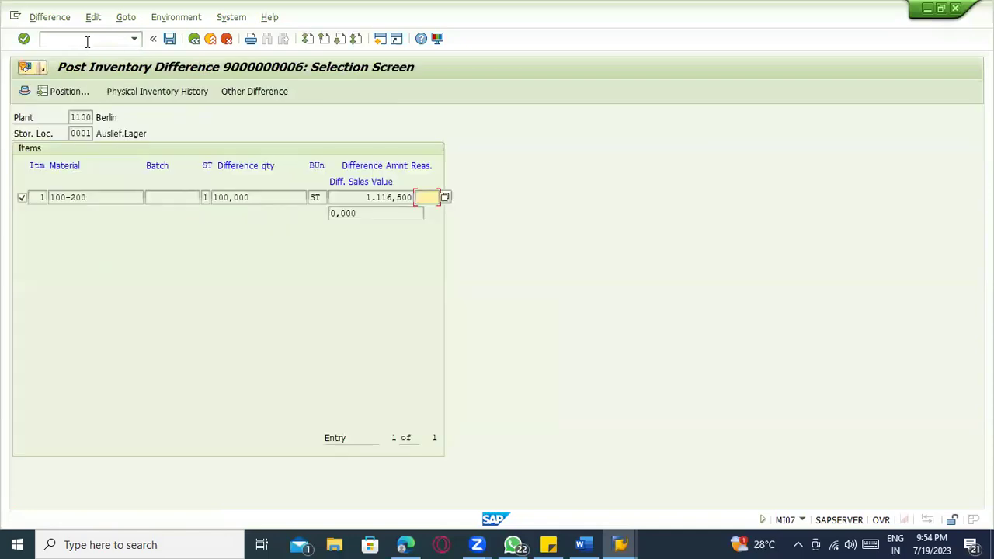
click(271, 199)
click(427, 197)
click(427, 196)
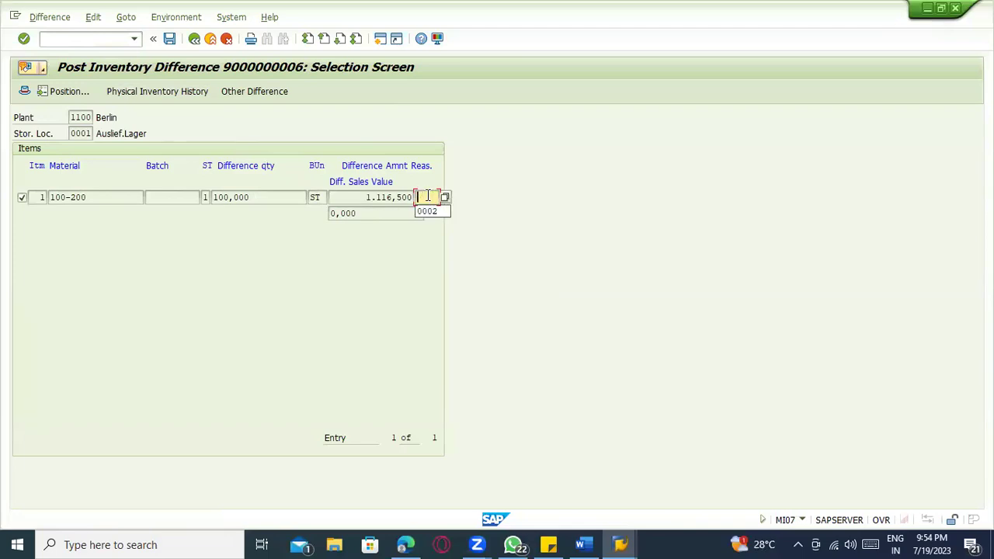
key(ctrl+s)
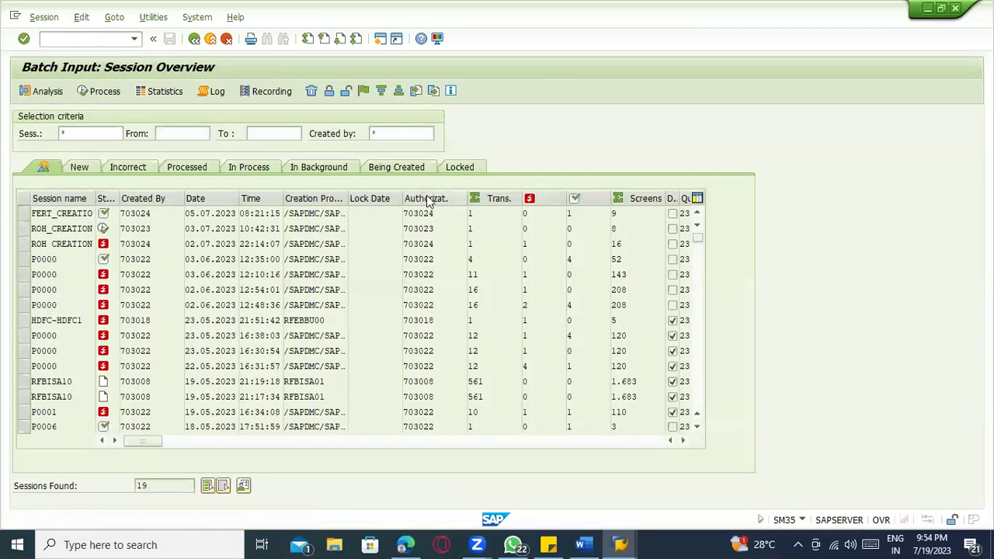
- Cancel out of the Post Inventory Difference screen
key(alt+Tab)
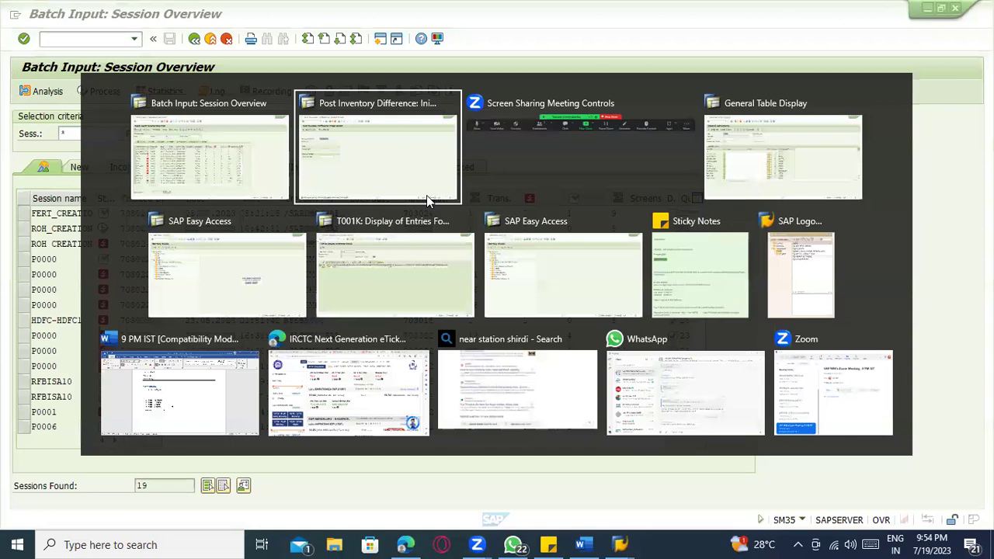
click(426, 196)
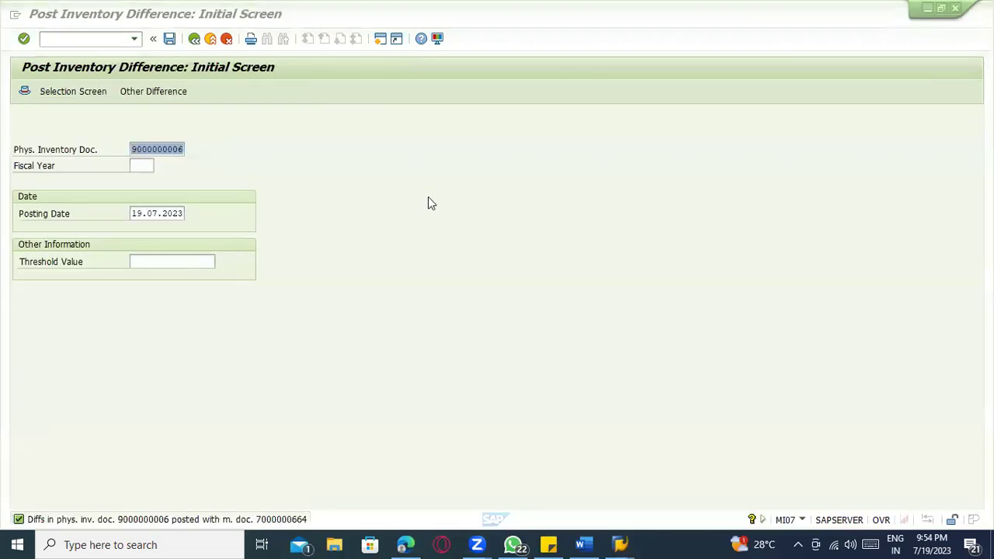
click(226, 39)
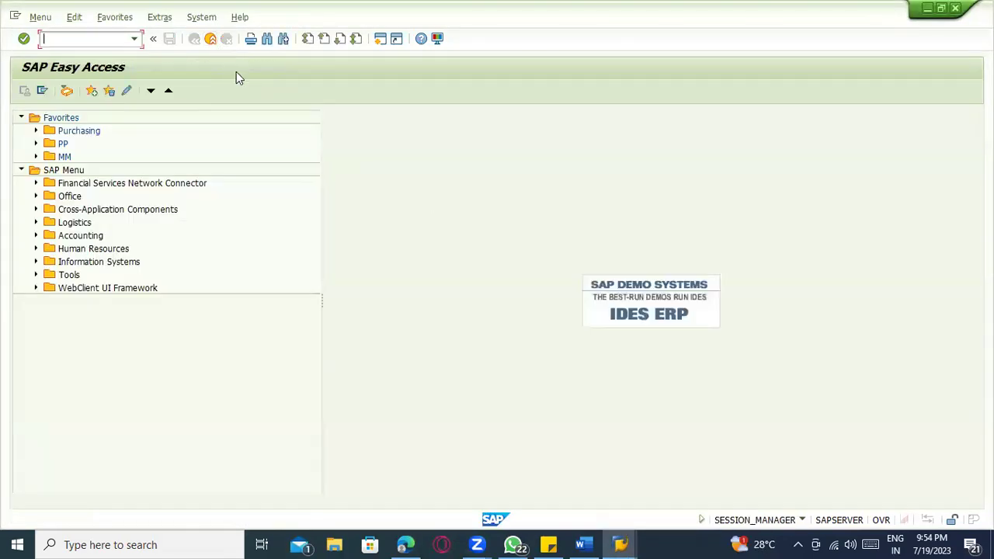
- Back on the cycle-counting document creation screen, delete the plant value 1100
key(alt+Tab)
click(403, 160)
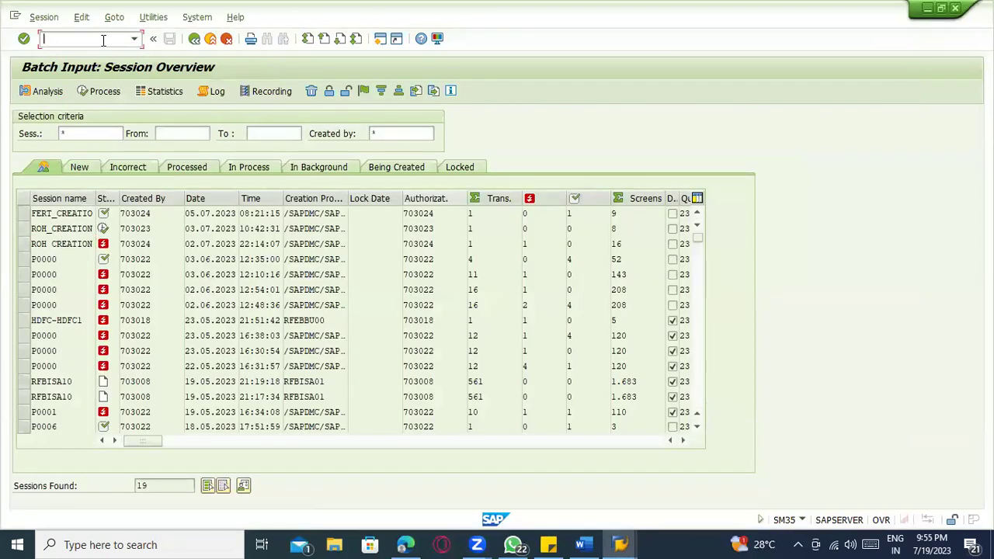
text(/nsm35)
key(Return)
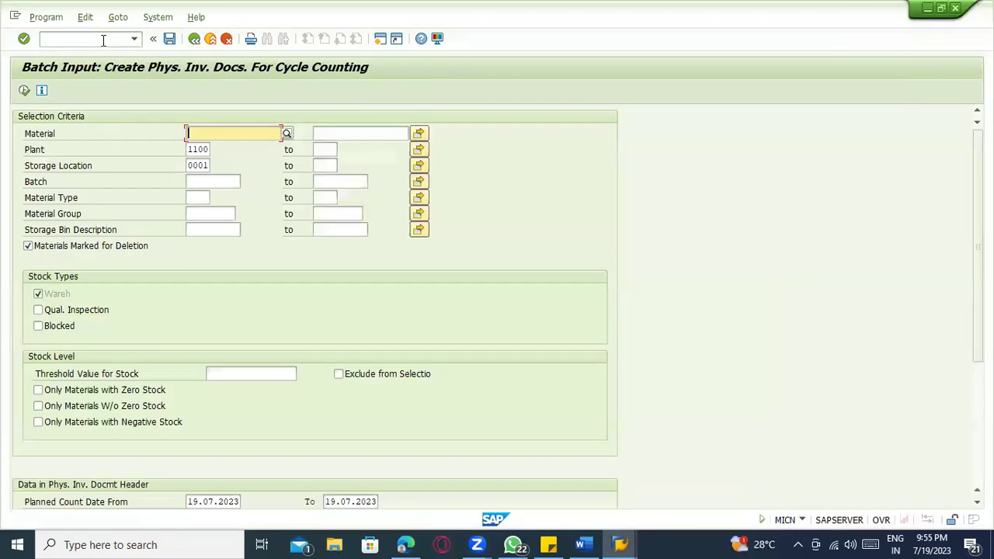
click(191, 152)
drag(213, 150, 241, 155)
key(BackSpace)
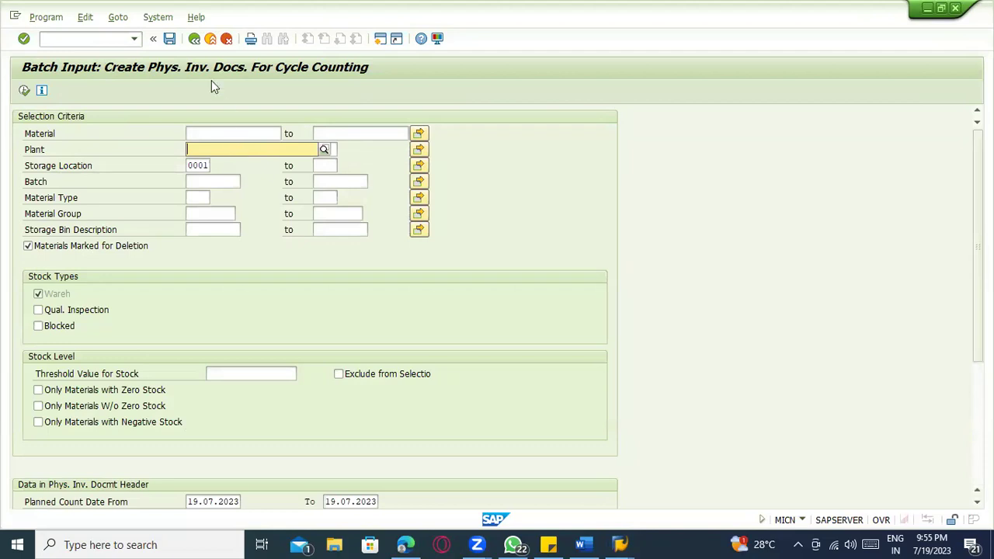
click(88, 40)
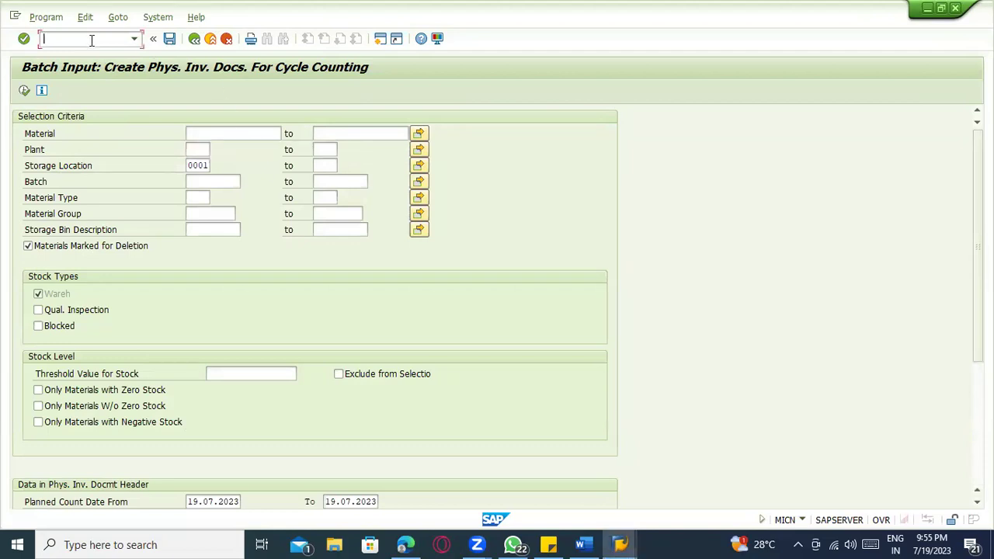
- Exit, then open Logistics > Materials Management > Physical Inventory > Special Procedures > Cycle Counting > Set Cycle-Counting Indicator
click(211, 41)
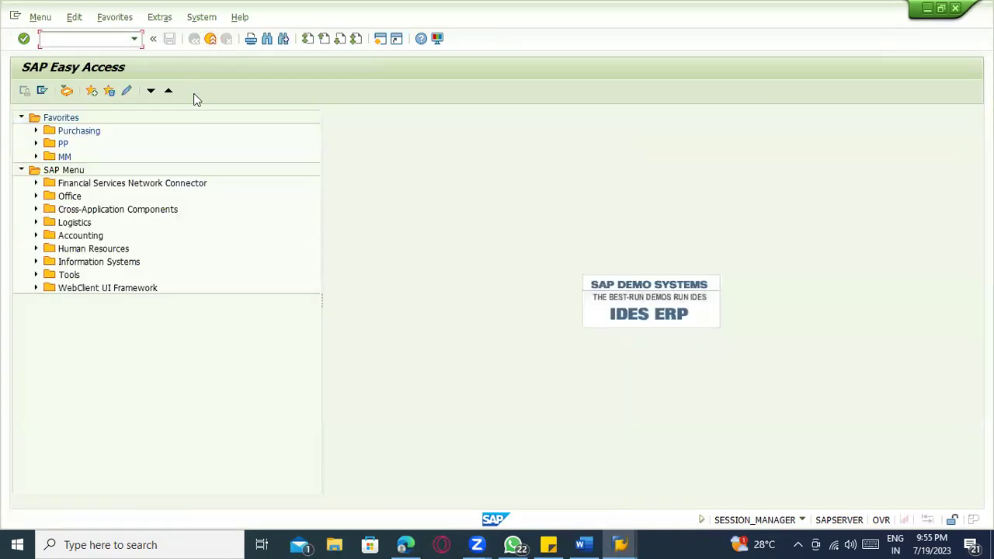
click(36, 223)
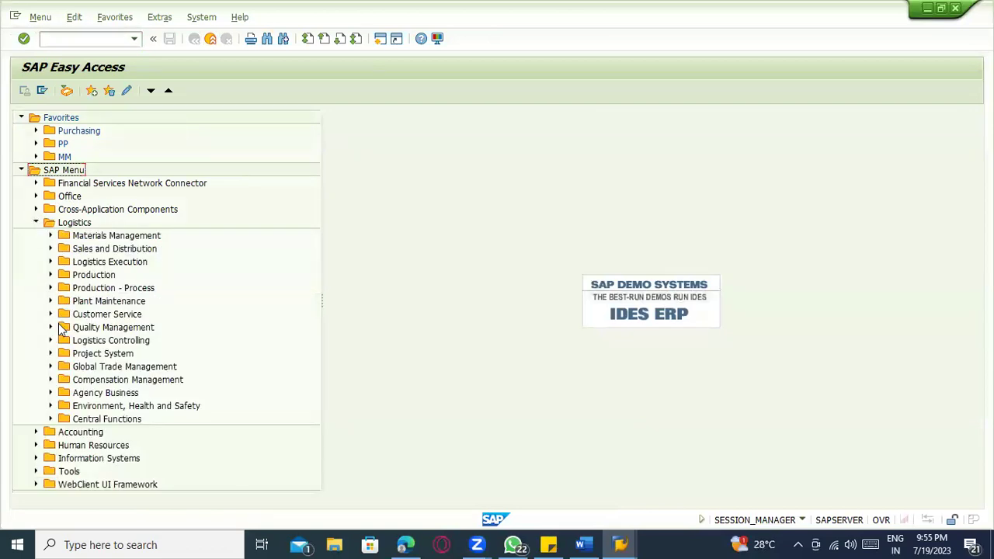
click(49, 236)
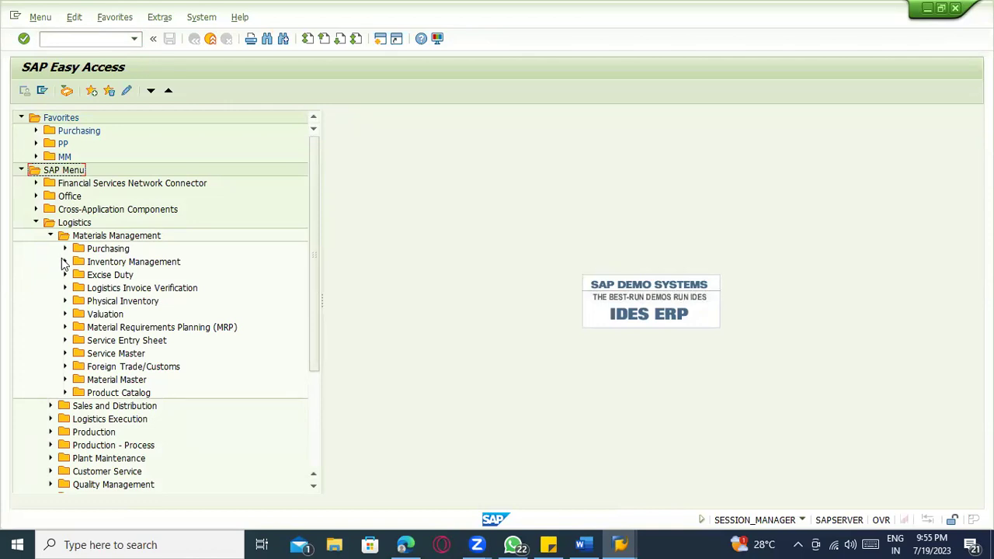
click(64, 262)
click(65, 262)
click(65, 301)
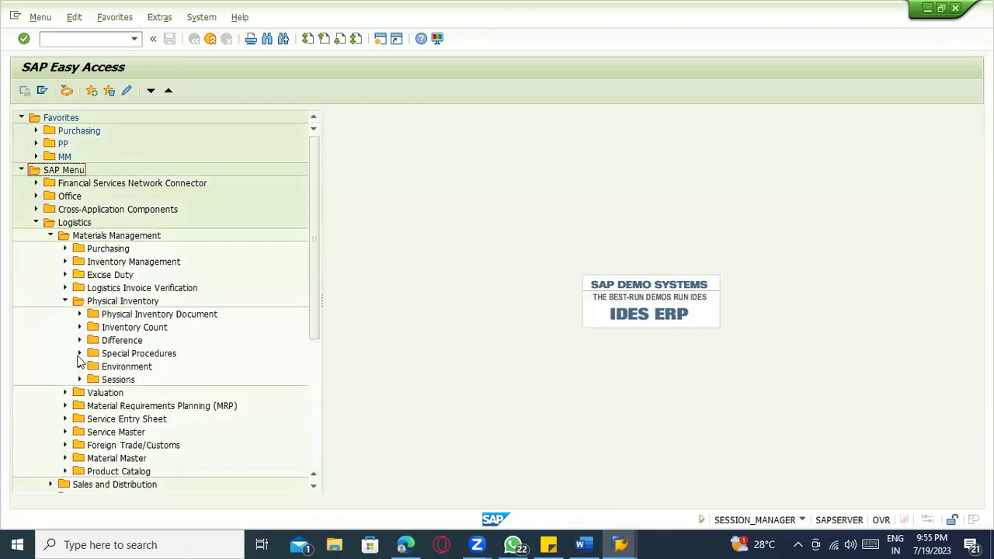
click(79, 353)
click(79, 353)
click(79, 353)
click(94, 380)
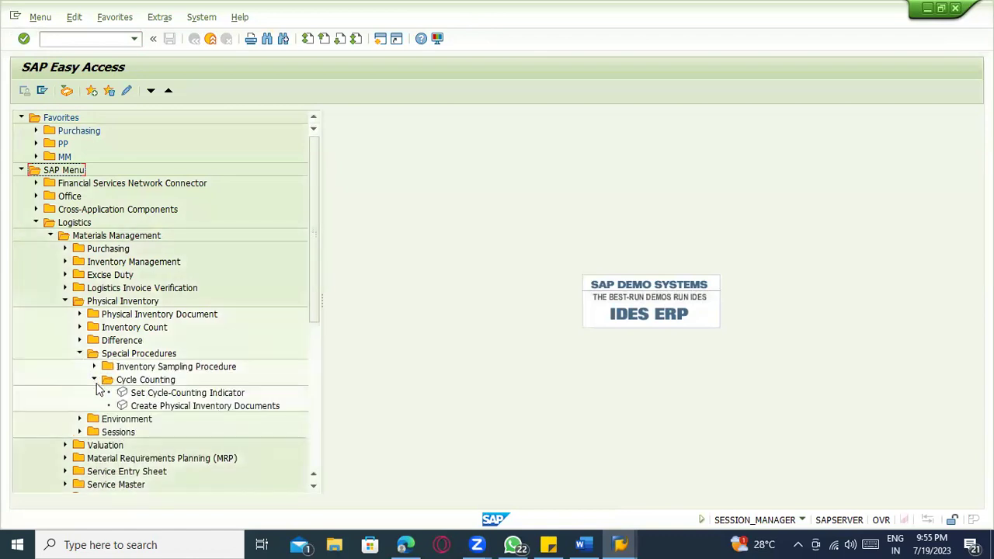
double_click(148, 392)
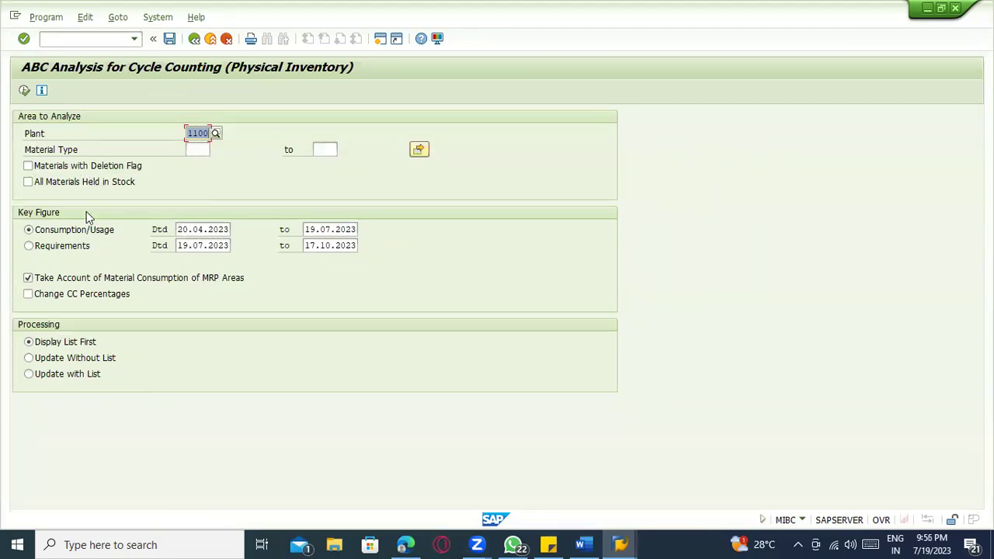
- Execute the plant 1100 ABC analysis, review 100-210's class A and 2.000 stock, then exit to the menu
click(24, 90)
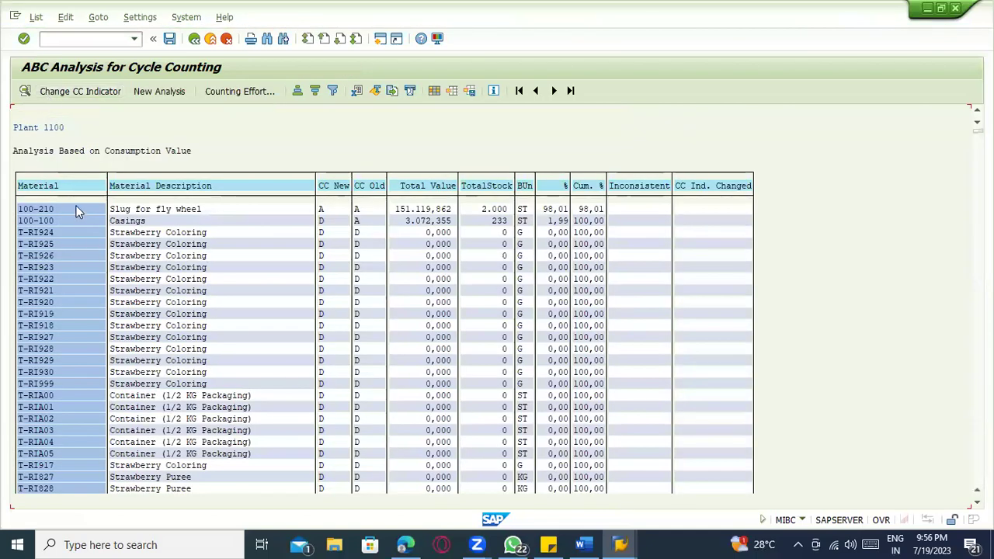
click(341, 209)
click(380, 210)
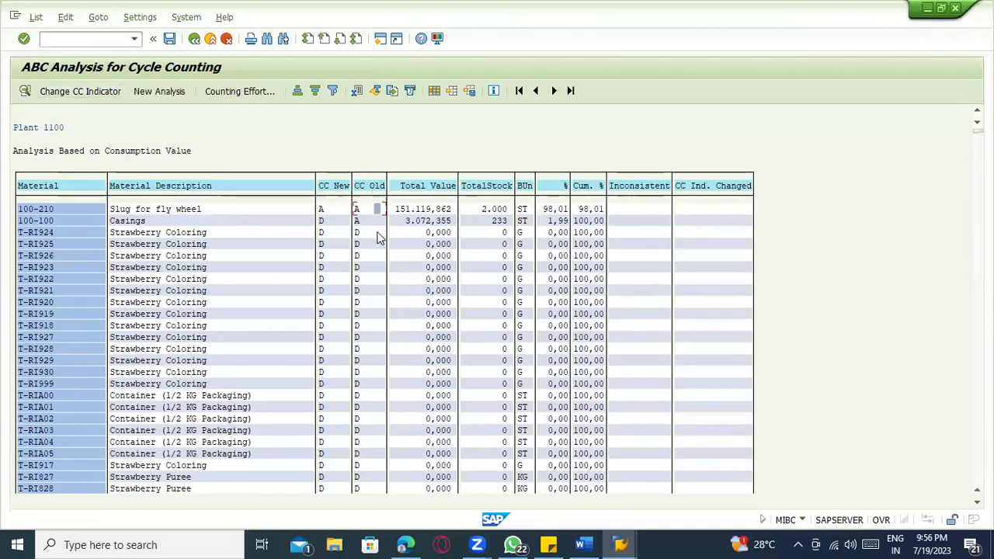
click(433, 211)
click(495, 211)
scroll(621, 306, down, 4)
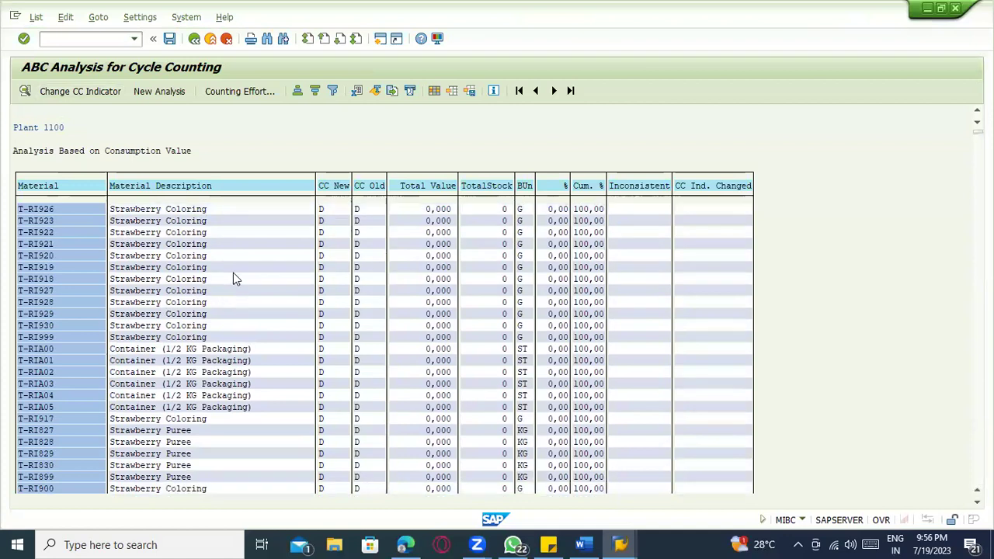
scroll(235, 279, down, 1)
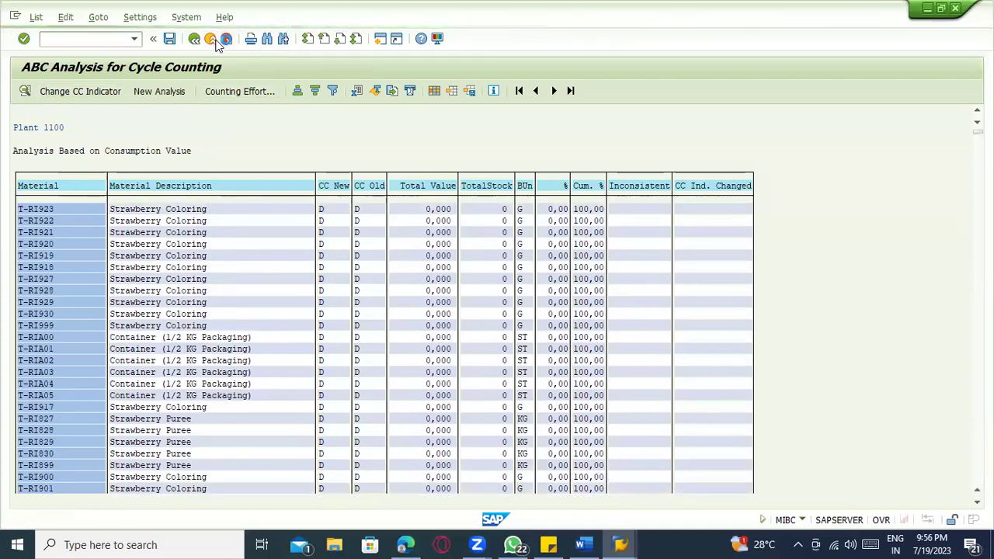
click(221, 42)
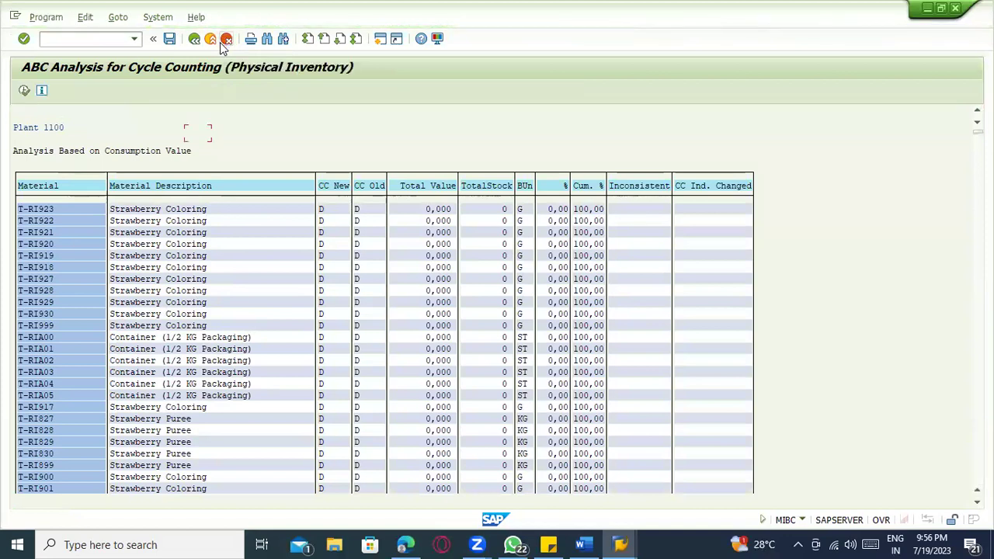
click(223, 45)
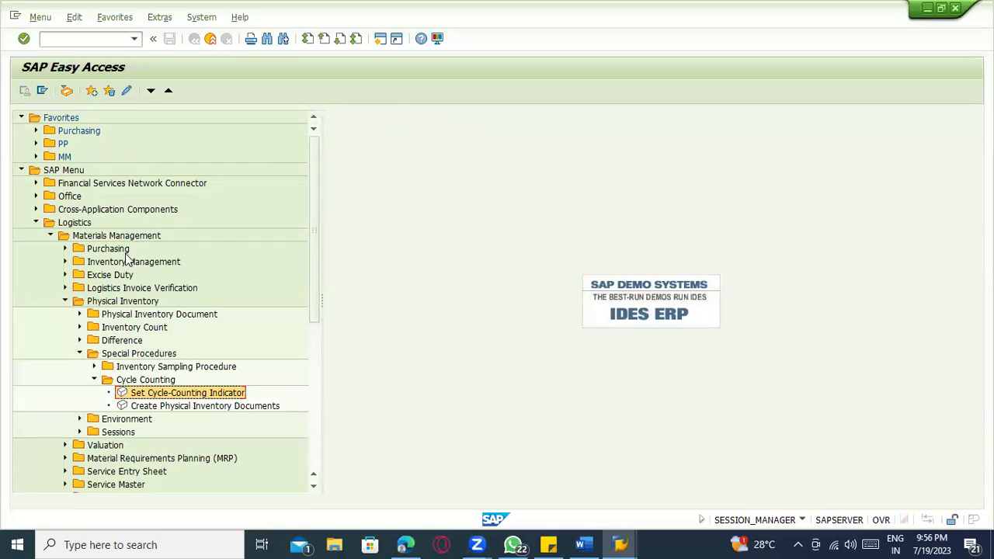
- In the Word notes, add a hyphen divider line and a 'Step 1 :' heading
click(580, 544)
scroll(323, 314, down, 4)
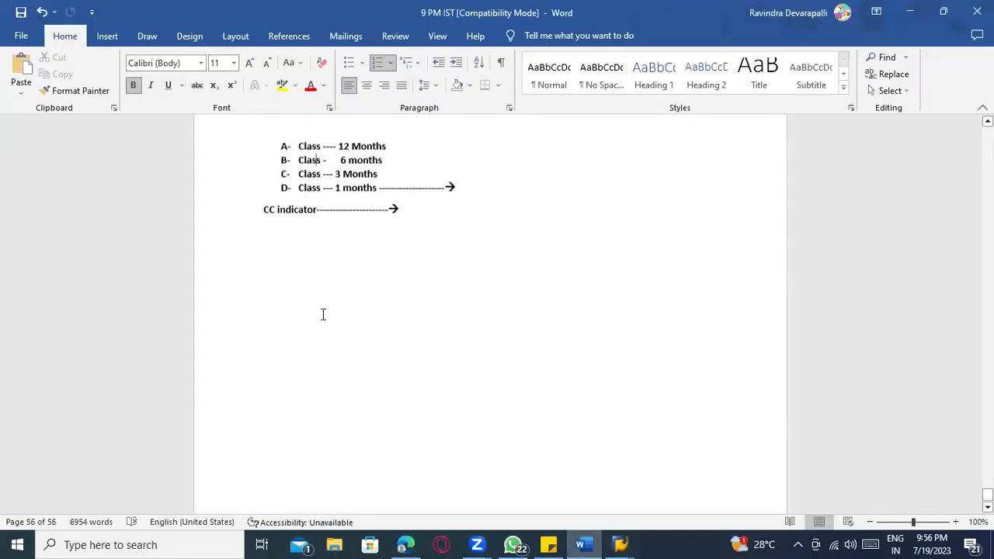
scroll(323, 314, down, 1)
click(289, 245)
text(----------------)
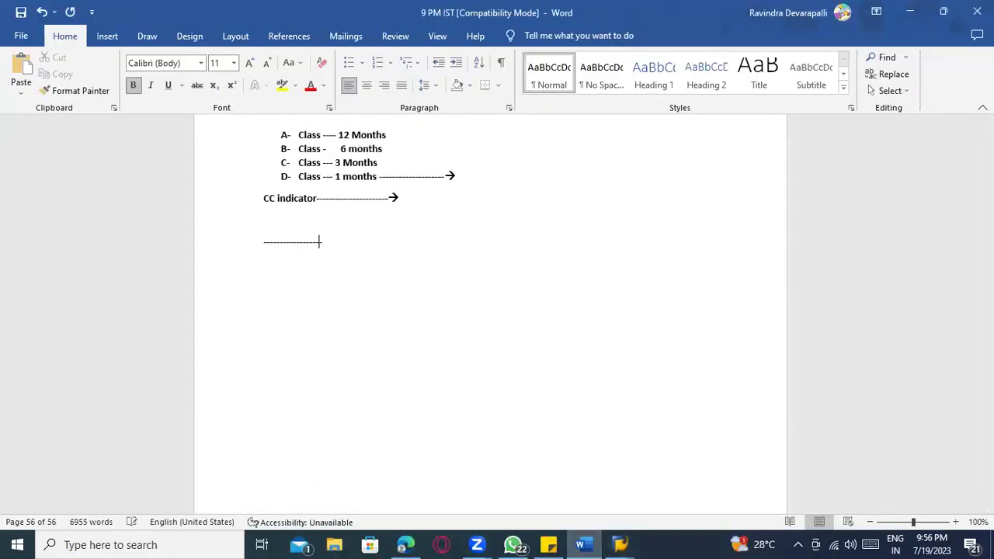
key(Return)
key(Return)
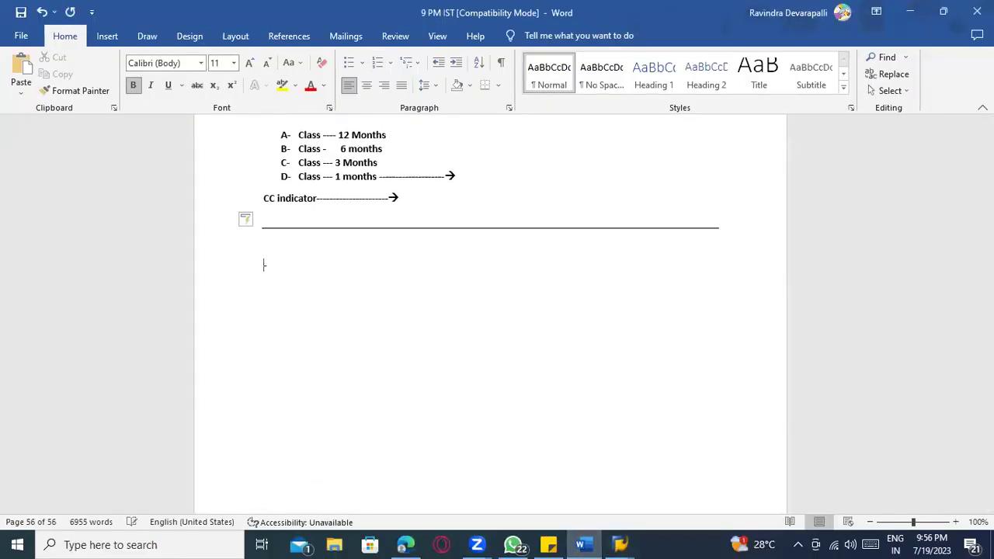
text(Step 1 :)
key(Return)
- Write 'CC indicator updated in material master record ----' and the line 'A , B , C , D'
text(CC i)
text(icator updated in mater)
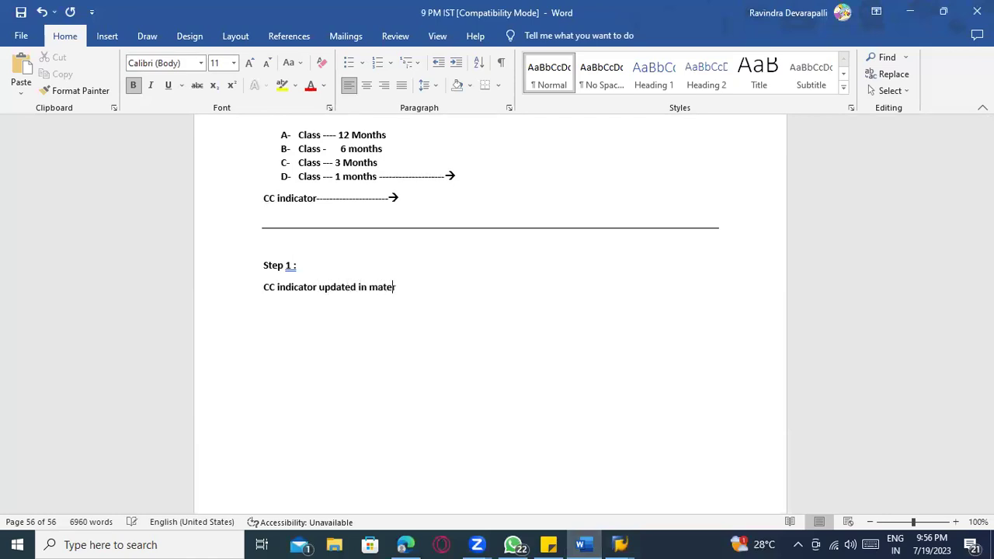
text(ial master ecard)
key(BackSpace)
key(BackSpace)
key(BackSpace)
key(BackSpace)
key(BackSpace)
text(record ----)
key(Return)
key(Return)
text(A , B)
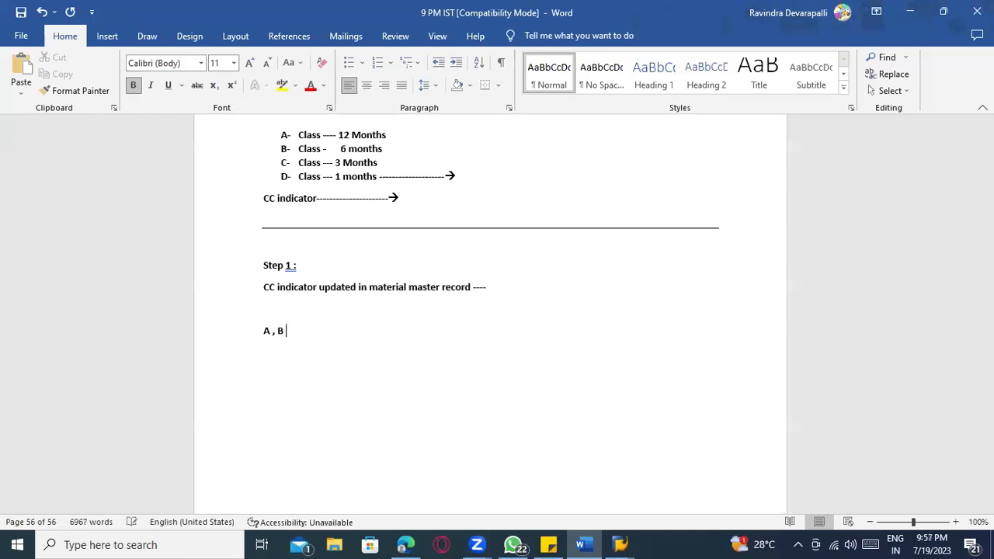
text( , C , D ---------)
key(Return)
- List the count intervals: 'A -12 months', 'B --- 6', 'C - 3' and 'D - 1 month'
text(A -12 months)
key(Return)
text(B --- 6)
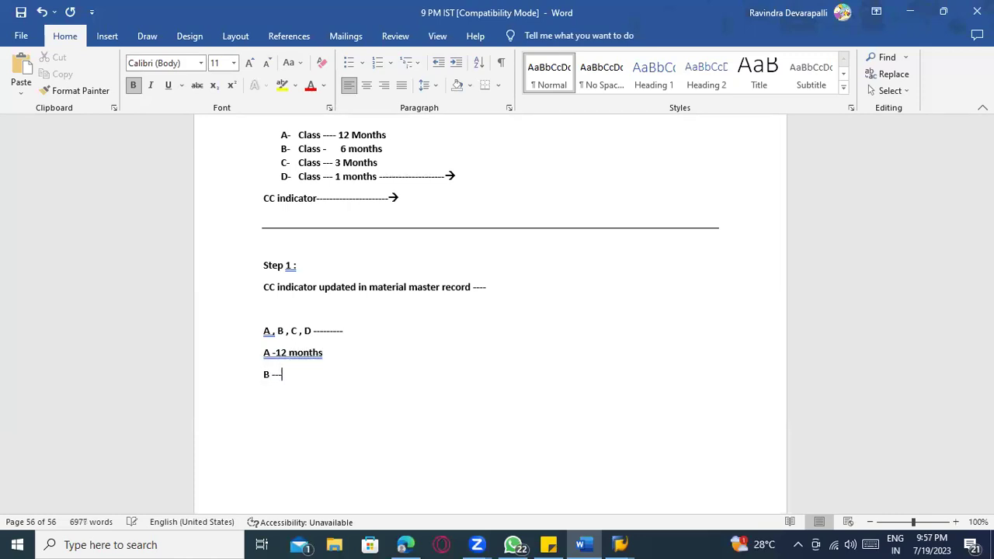
key(Return)
text(C)
text( - 3)
key(Return)
text(D -)
text( 1 monrth)
key(BackSpace)
key(BackSpace)
key(BackSpace)
key(BackSpace)
text(th)
- Add a 'Step 2 :' heading on a new line below the D entry
key(Return)
key(Return)
text(----)
text(---)
key(BackSpace)
key(BackSpace)
key(BackSpace)
key(BackSpace)
key(BackSpace)
key(BackSpace)
key(BackSpace)
text(Step 2 :)
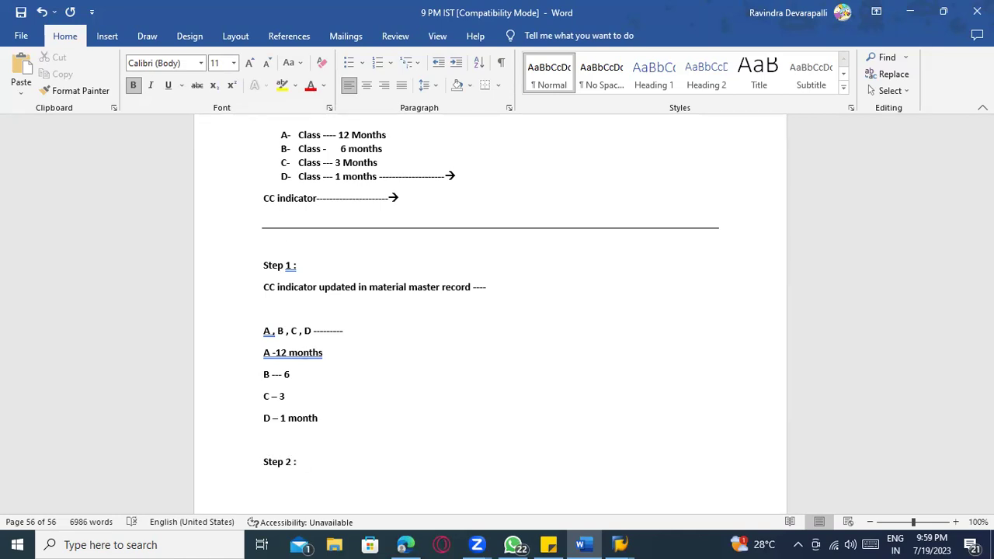
key(Return)
- Write 'MICN ---- Create physical inventory document for displaying / proposing the materials', fixing typos
text(MICN ---- Create physica)
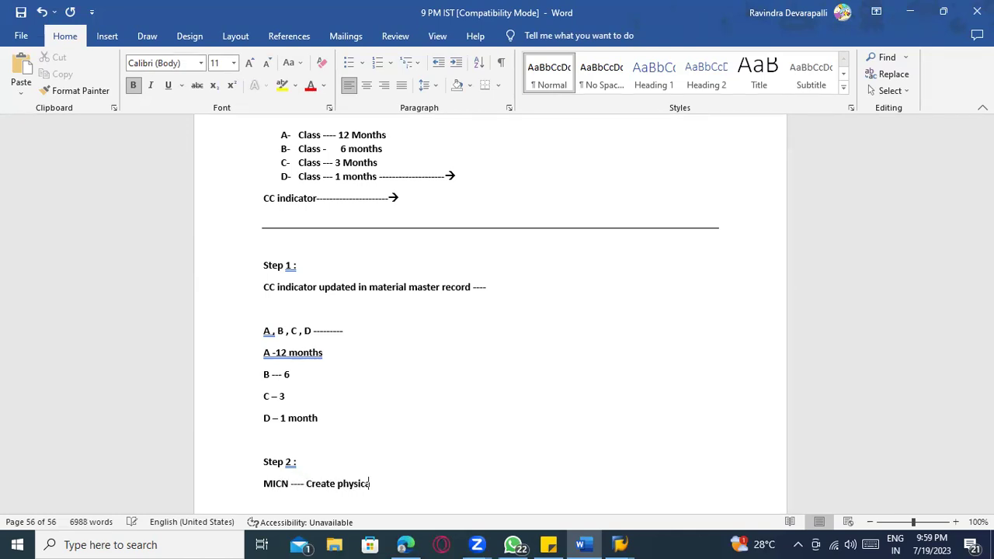
text(l inventory document for display)
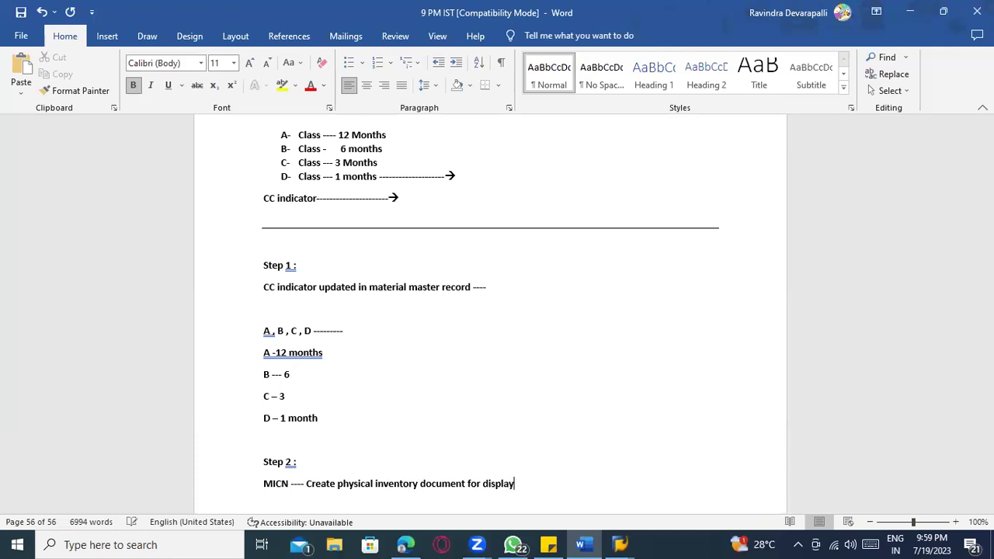
text(ing th)
key(BackSpace)
key(BackSpace)
text(. / propsoi)
key(BackSpace)
key(BackSpace)
key(BackSpace)
text(o)
text(sing the)
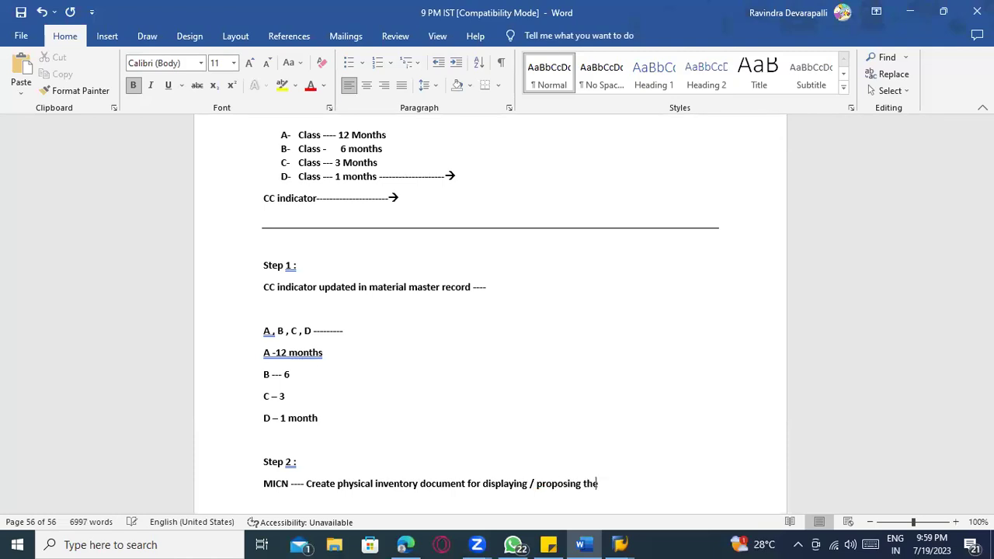
text( materials)
key(Return)
key(Return)
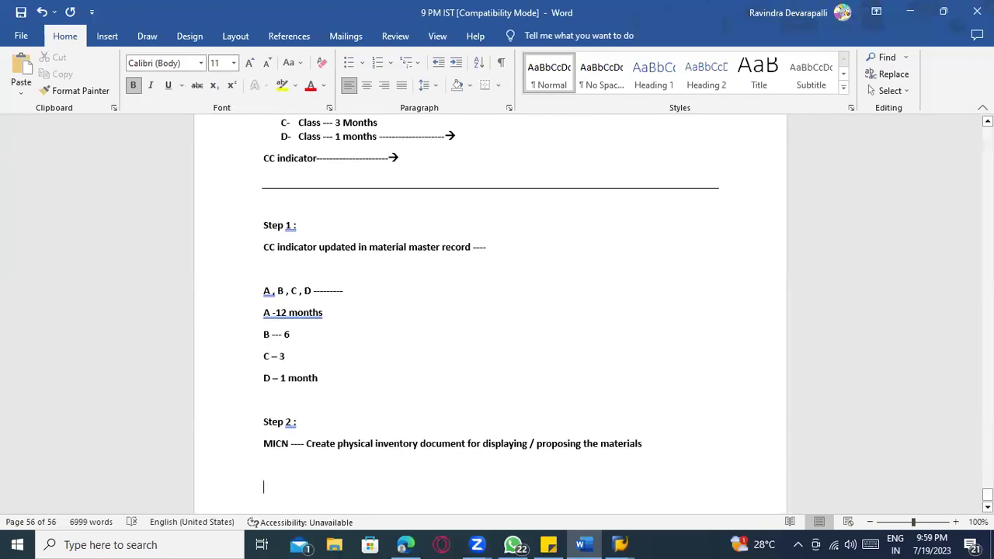
- Start a fresh line below the MICN note
click(265, 312)
click(299, 328)
scroll(704, 445, down, 1)
scroll(704, 445, down, 1)
click(684, 388)
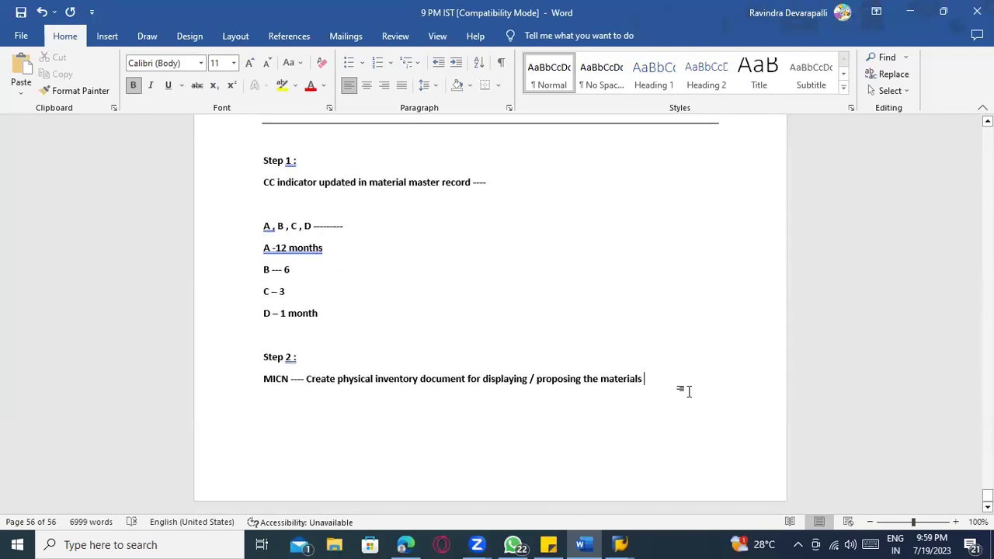
key(Return)
key(Return)
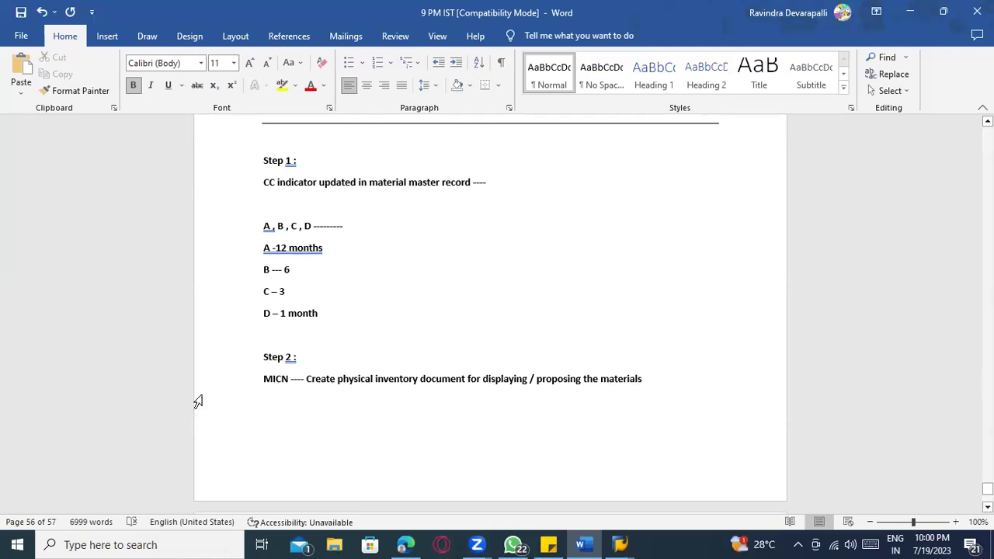
- Add the notes 'Session --> Background --- Physical inventory' and 'SM35 --- batch input season ----- Back ground or Foreground'
text(Session --)
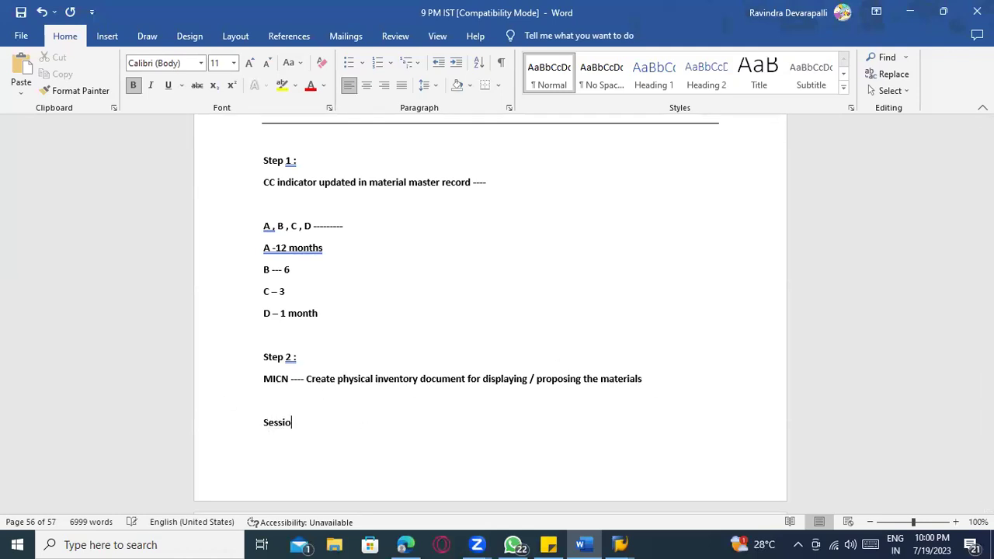
text(> Backi)
key(BackSpace)
text(ground --- P)
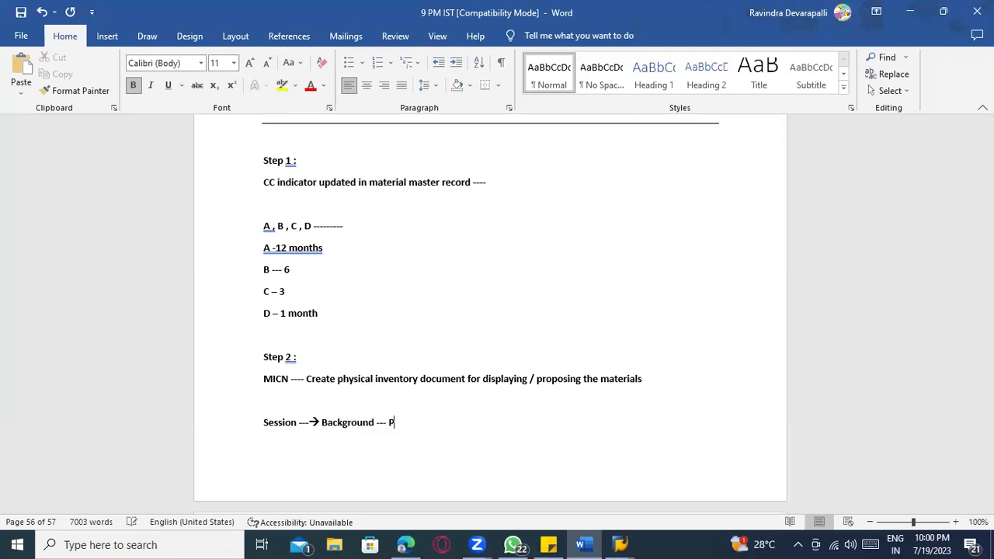
text(Hysical inventory)
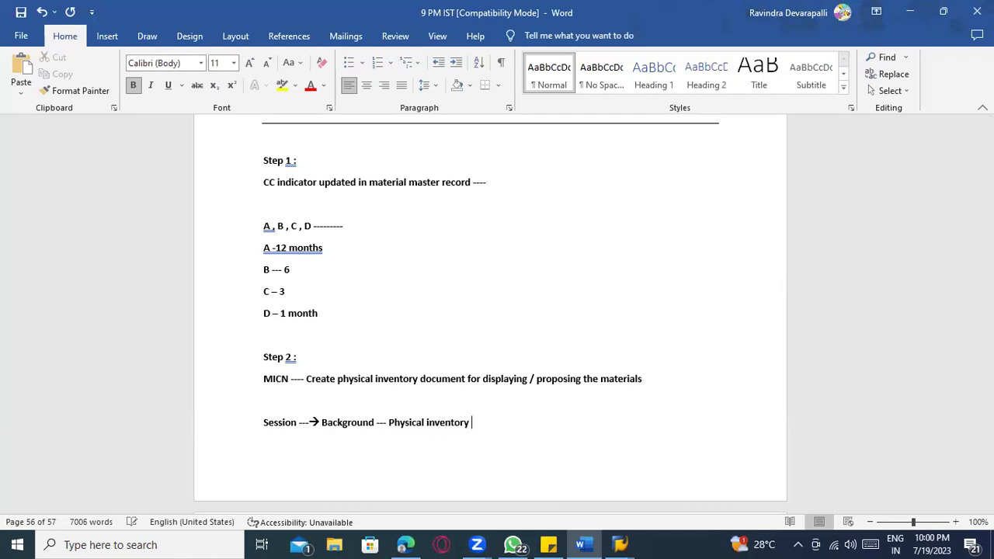
key(Return)
text(SM)
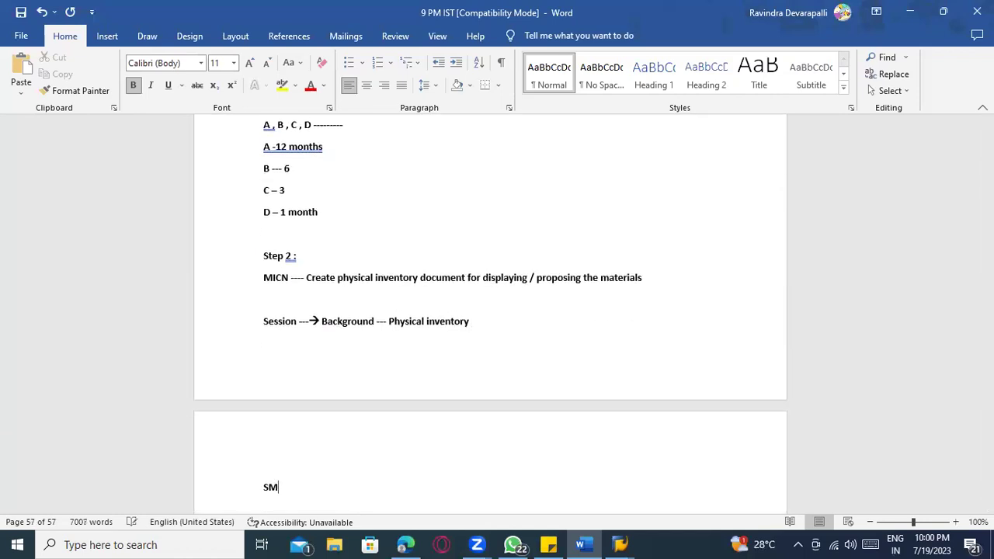
text(35 --- batch inpyt)
key(BackSpace)
key(BackSpace)
key(BackSpace)
text(ut seaso)
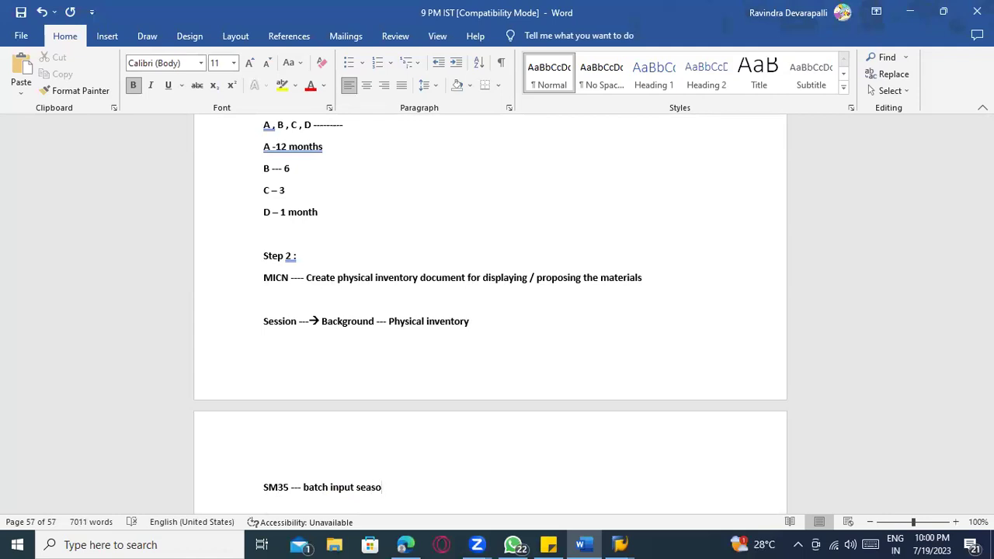
text(n ----- Back ground or Fore)
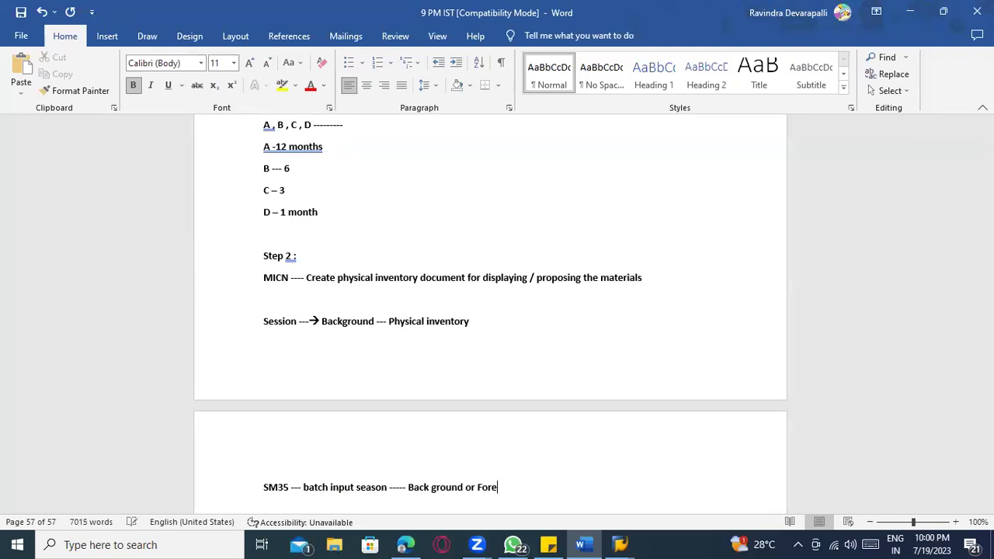
text(ground)
key(Return)
key(Return)
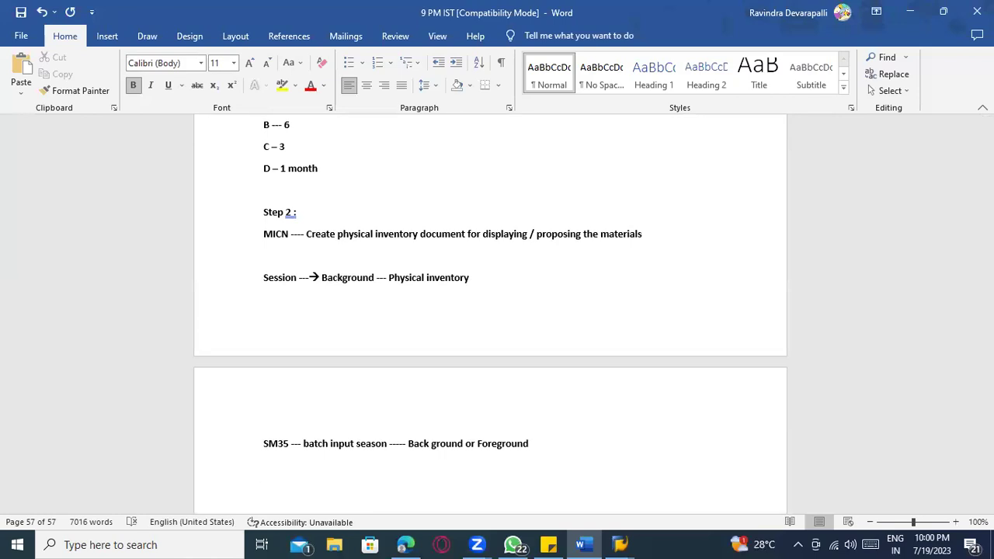
- Add 'Physical inventory documents number is created ------', then 'Counting' and 'Post different' lines
text(Physical inventory docuemt)
key(BackSpace)
key(BackSpace)
key(BackSpace)
text(ments number is ccreated ------)
key(Return)
key(Return)
text(Counting)
key(Return)
text(Post differen)
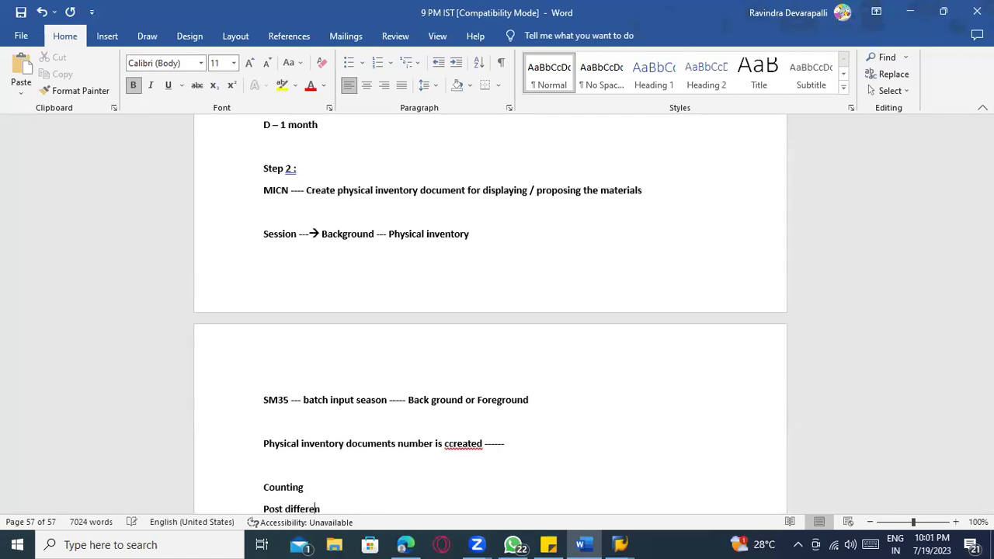
text(t)
key(Return)
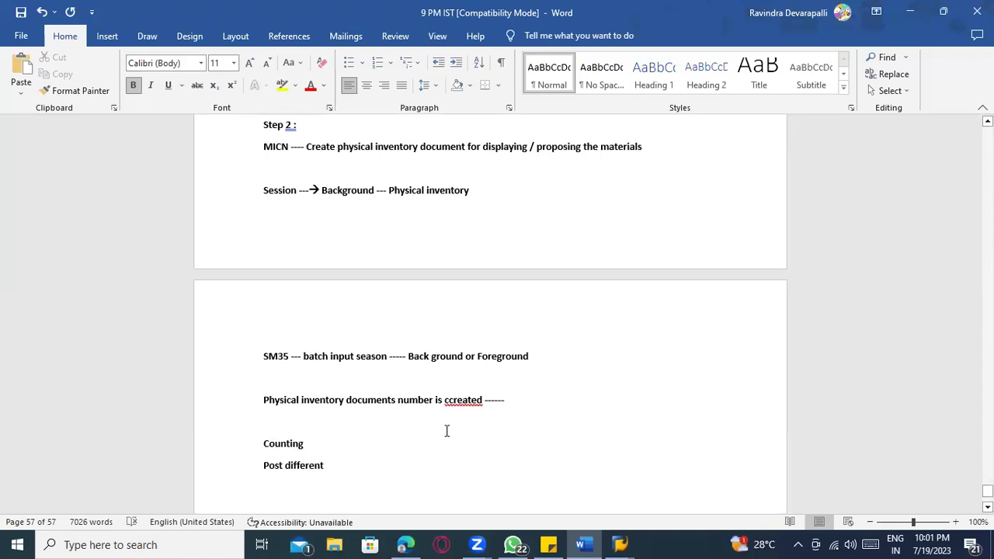
scroll(446, 431, up, 3)
key(alt+Tab)
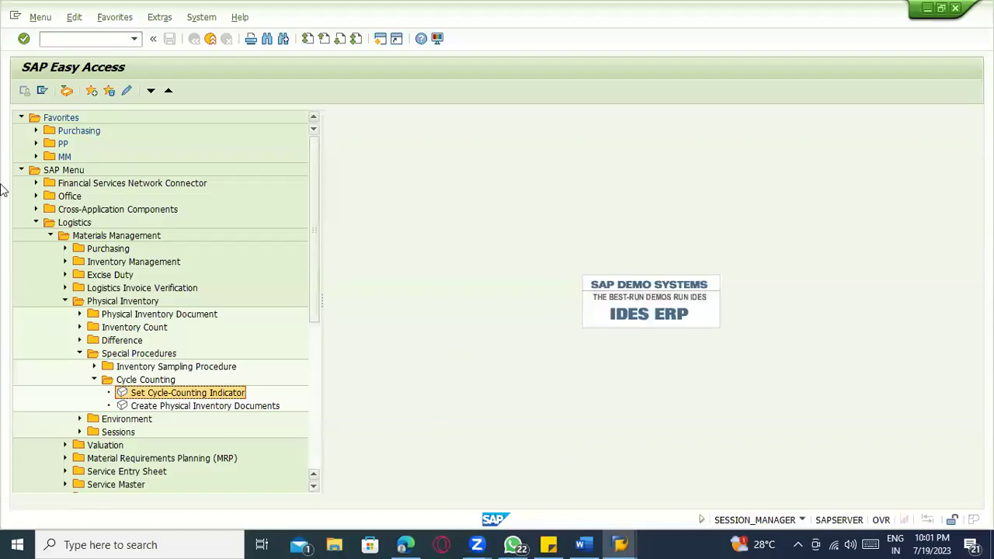
click(73, 38)
text(/nmicn)
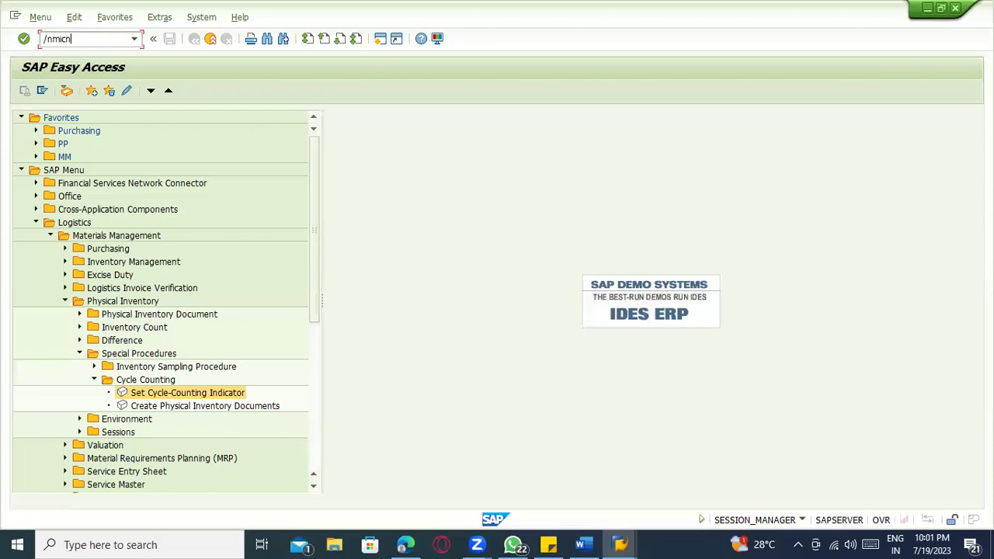
key(Return)
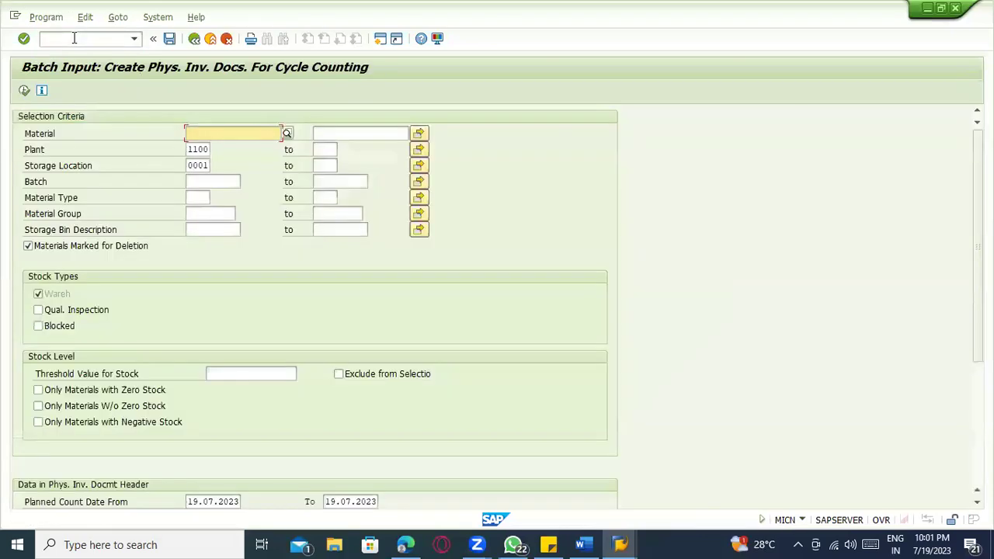
click(194, 38)
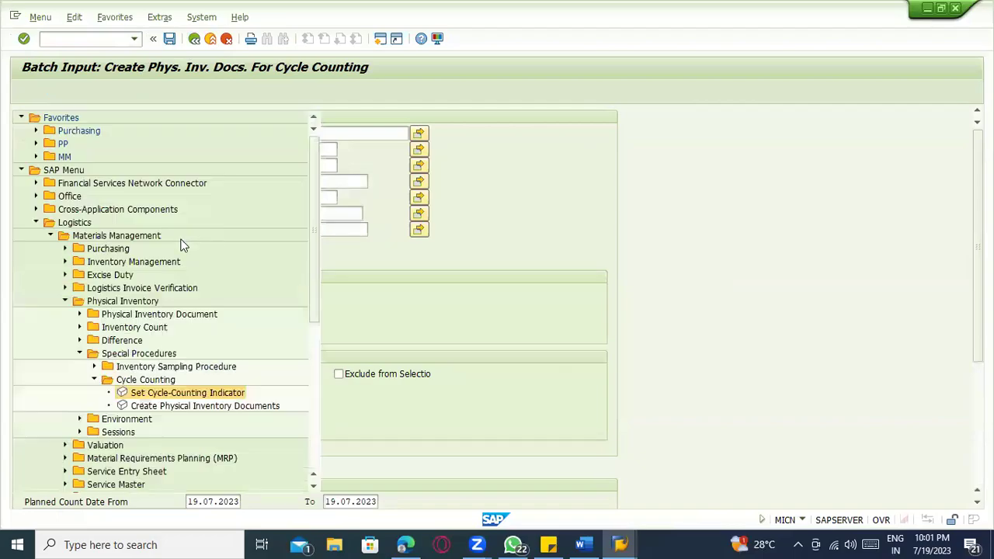
key(alt+Tab)
scroll(377, 373, down, 2)
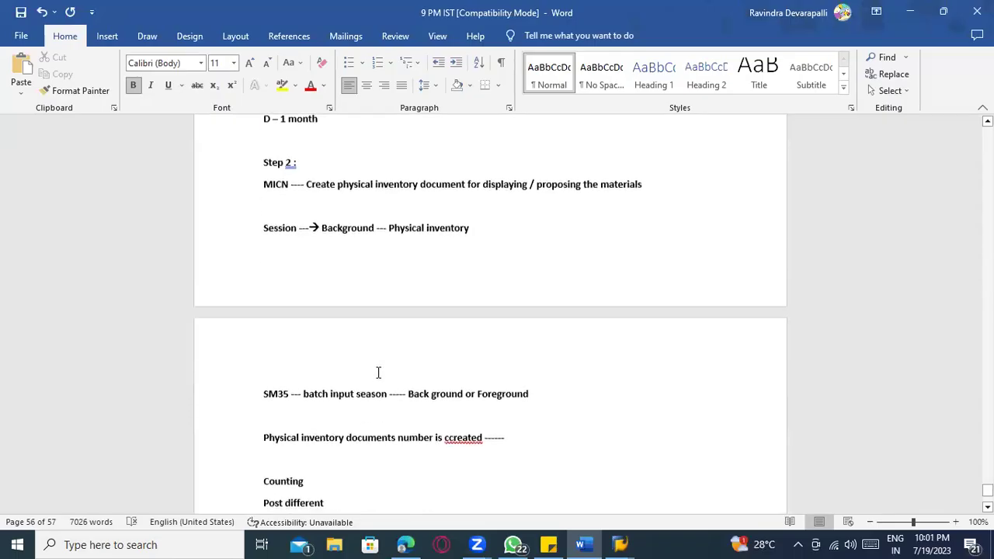
drag(261, 392, 541, 390)
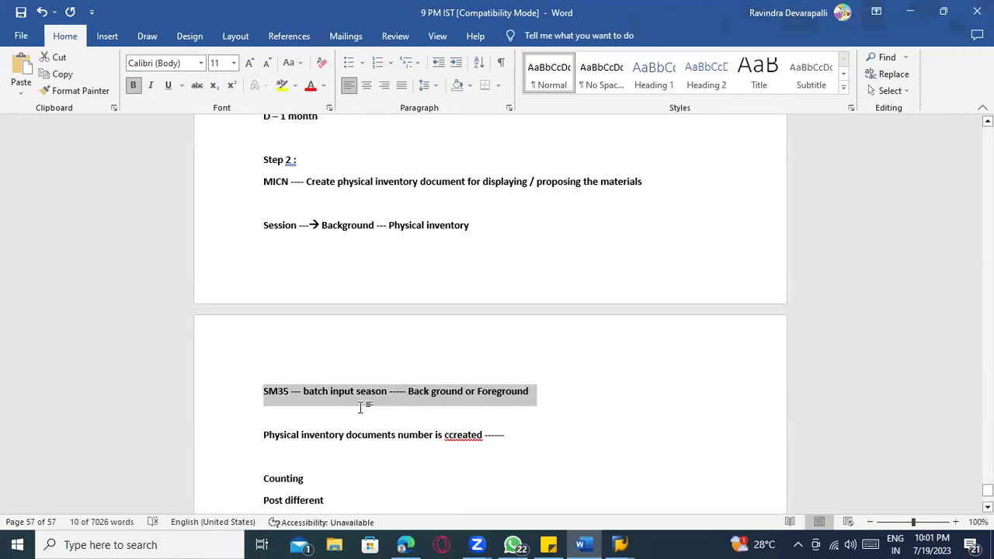
click(289, 397)
- Switch to SAP and run transaction sm35, retrying after the mistyped Smm35
key(alt+Tab)
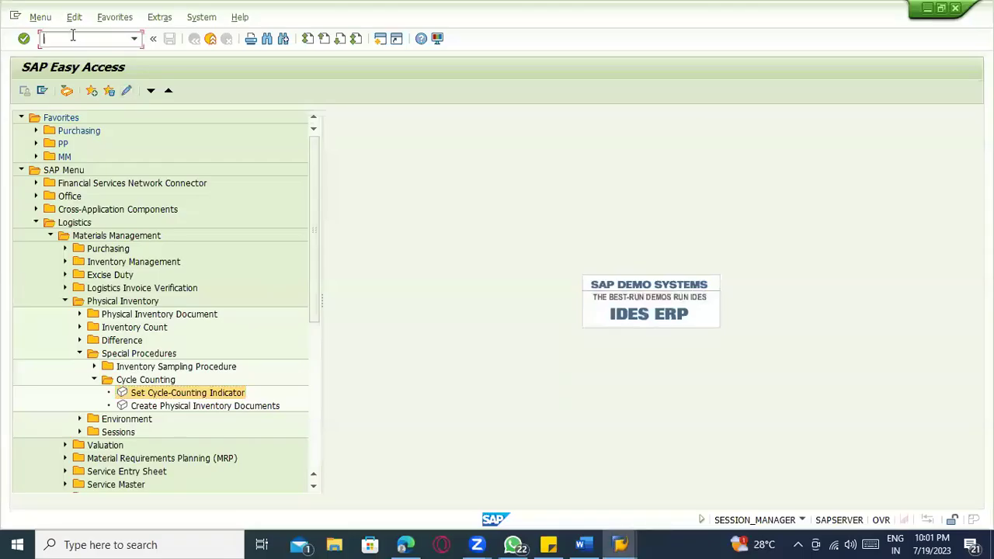
text(Smm35)
key(Return)
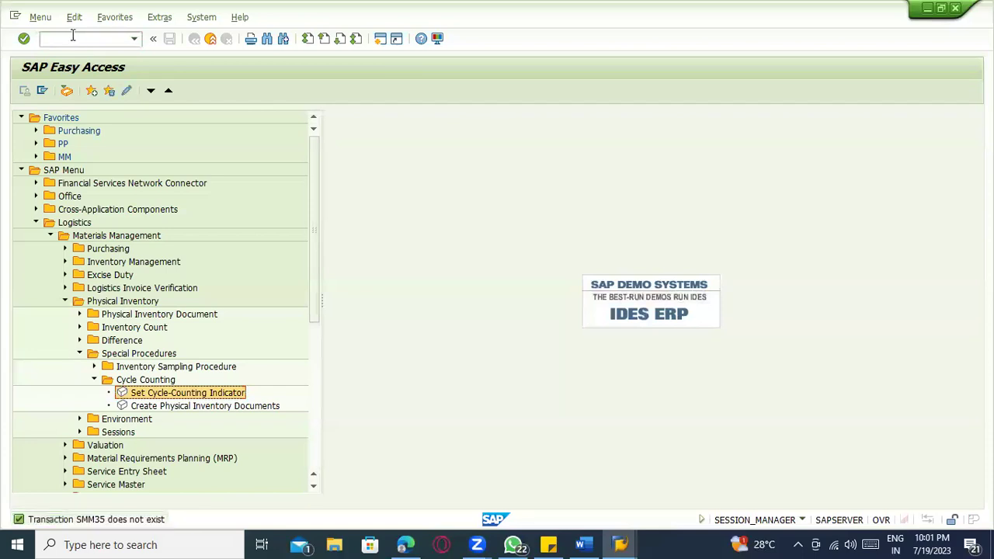
click(72, 35)
text(sm35)
key(Return)
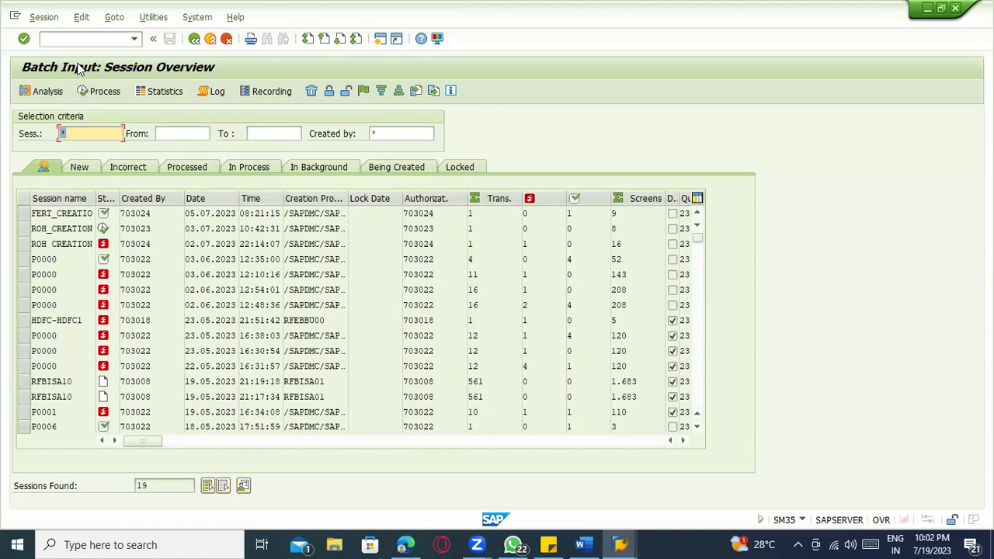
- Try opening SM36 in a new session, dismiss the session-limit message, then run SM36 in the other window
click(76, 37)
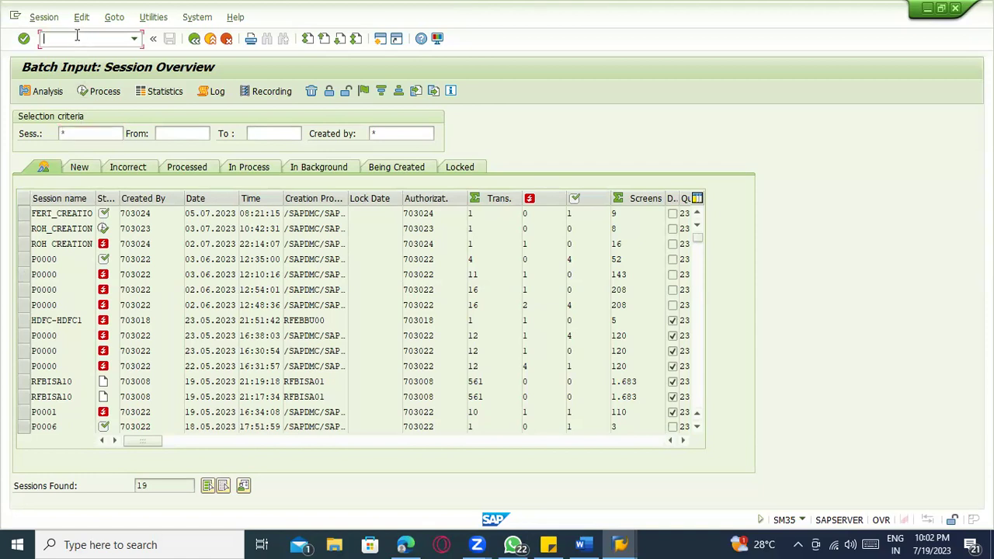
text(/)
key(BackSpace)
text(/osm36)
key(Return)
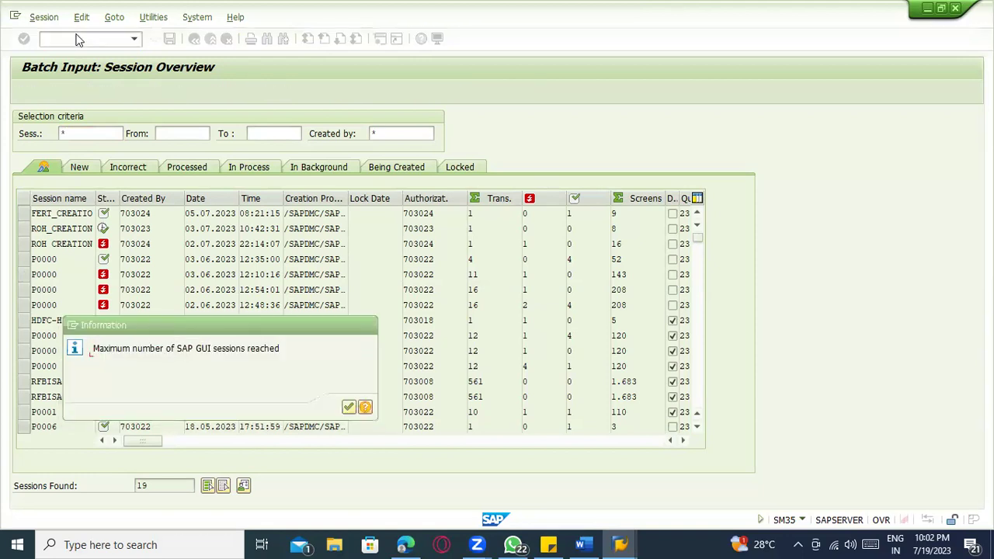
key(Return)
key(alt+Tab)
key(alt+Tab)
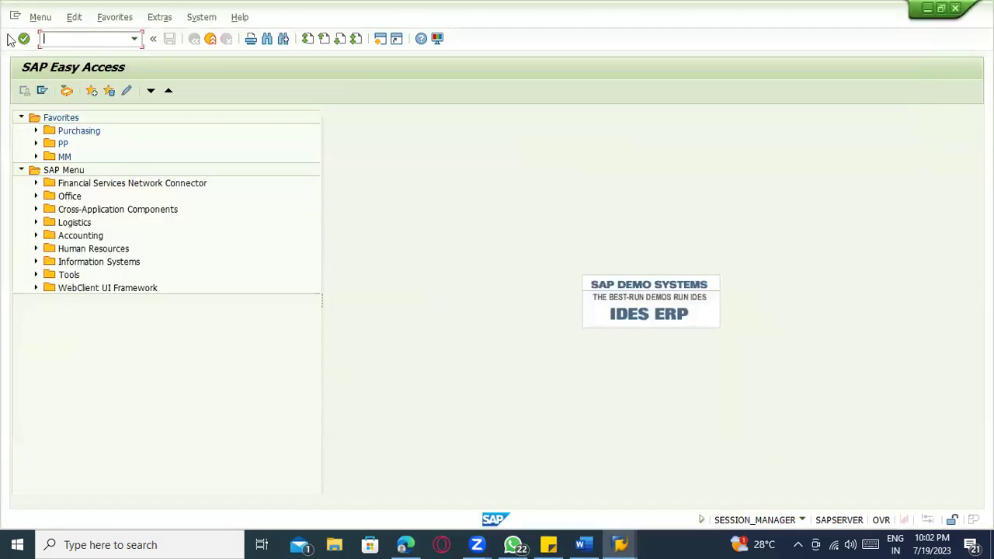
text(sm36)
key(Return)
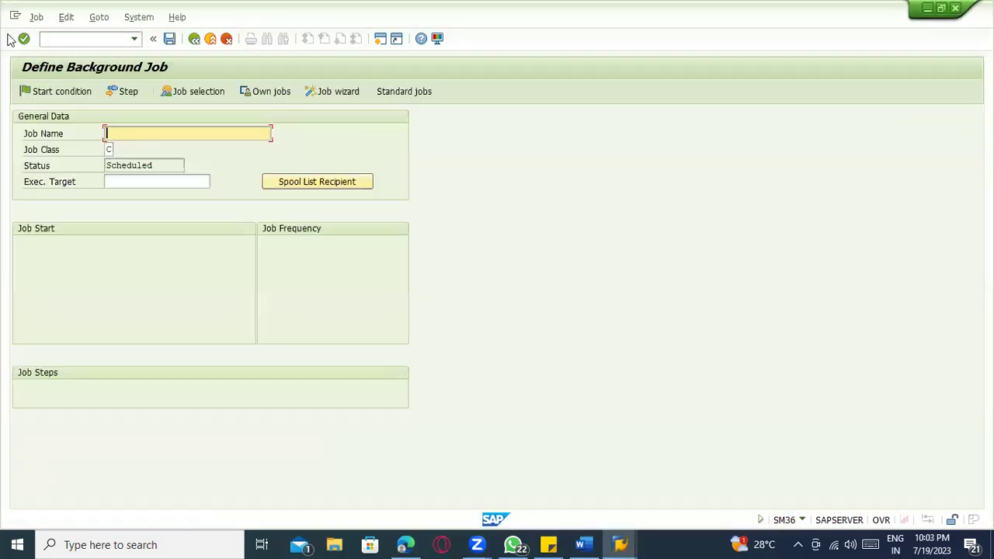
- Run /nsm34 and /nsm37, go back, then run /nsm35 to reach the session overview
click(87, 40)
text(/nsm)
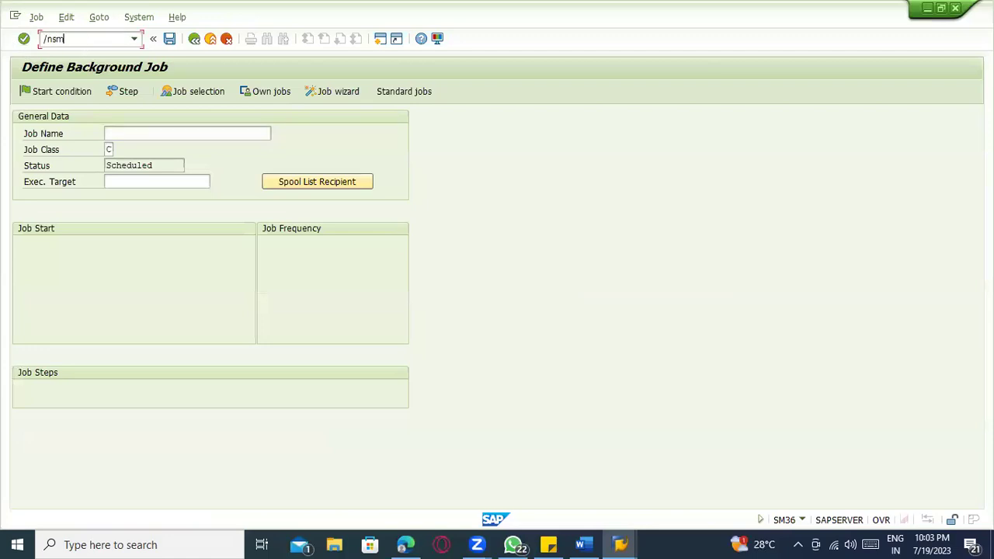
text(34)
key(Return)
click(110, 37)
text(/nsm37)
key(Return)
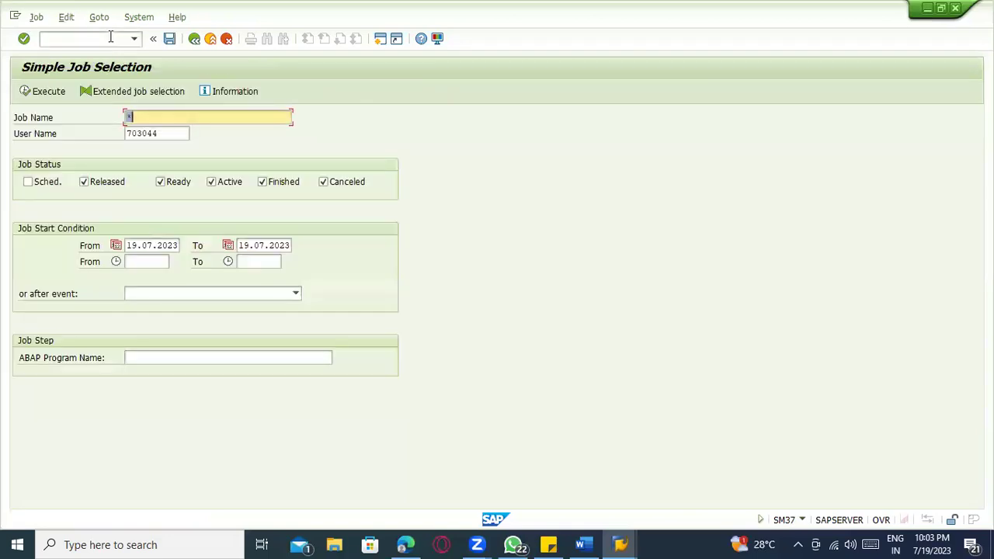
click(194, 38)
text(/nsm35)
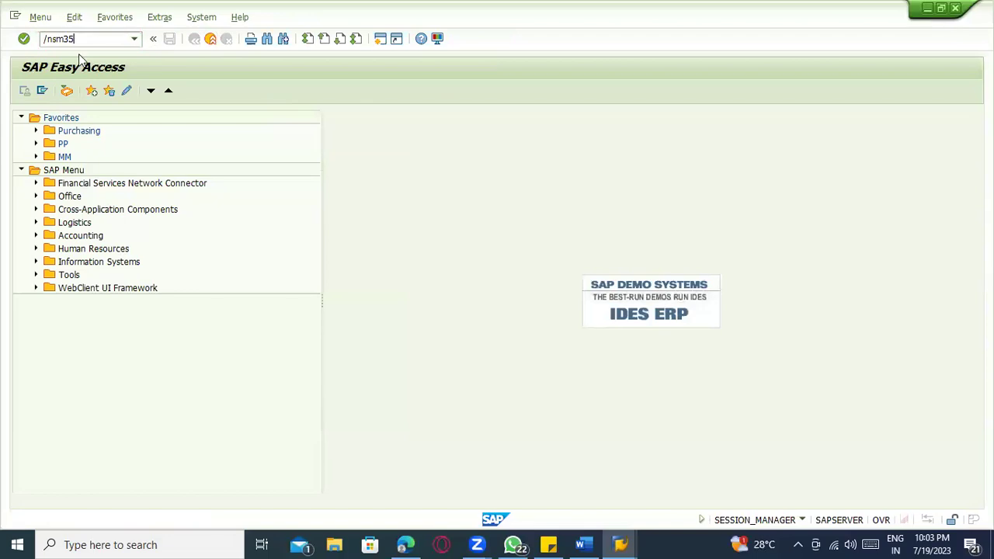
key(Return)
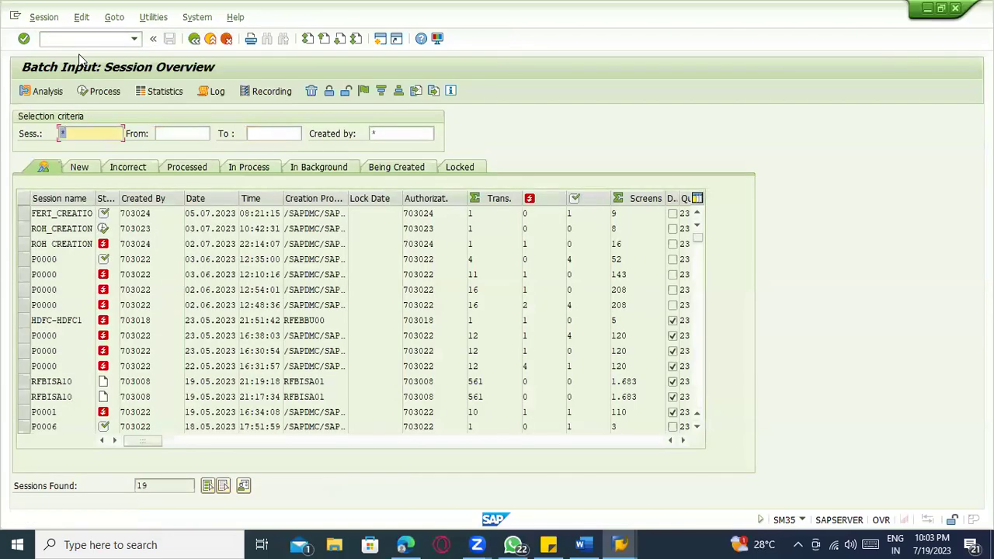
click(53, 18)
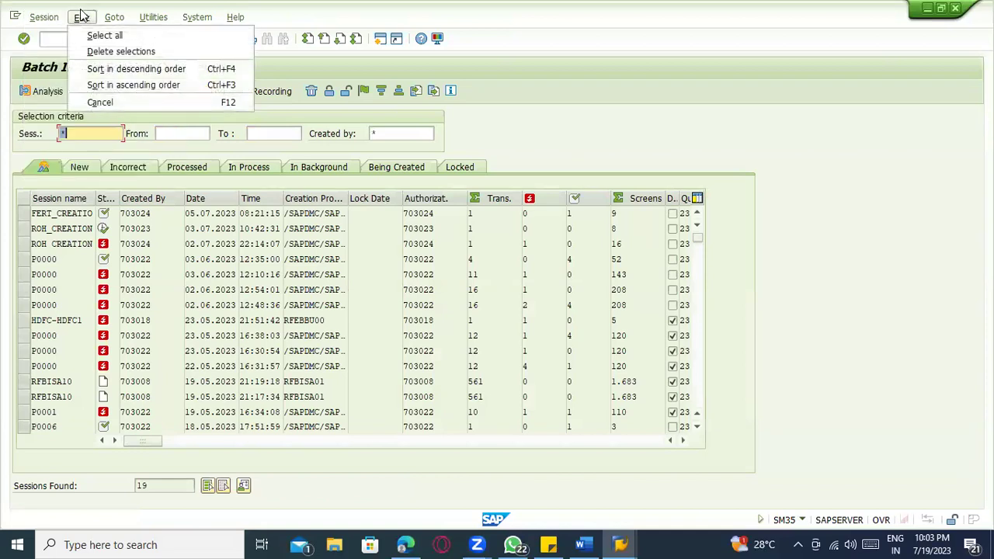
mouse_move(118, 18)
mouse_move(154, 17)
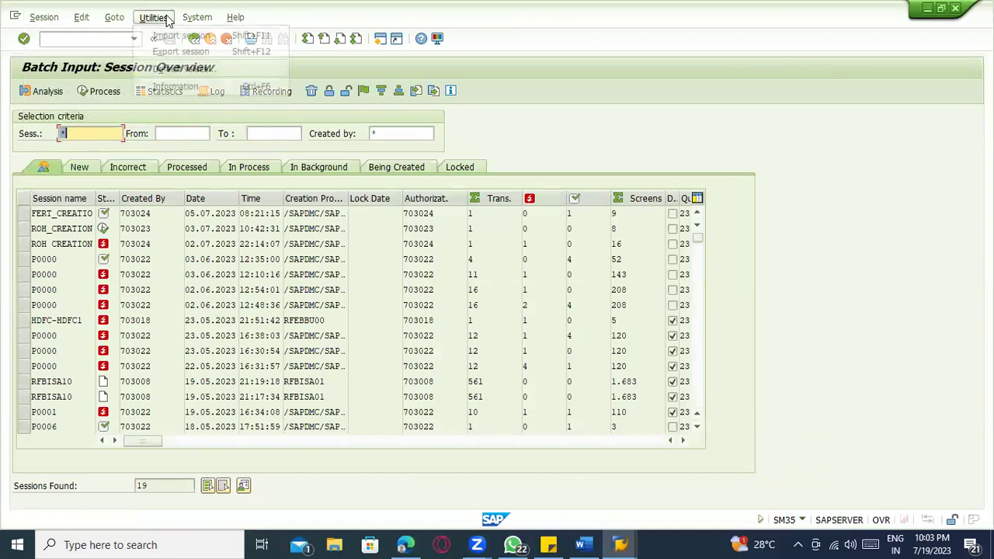
click(149, 217)
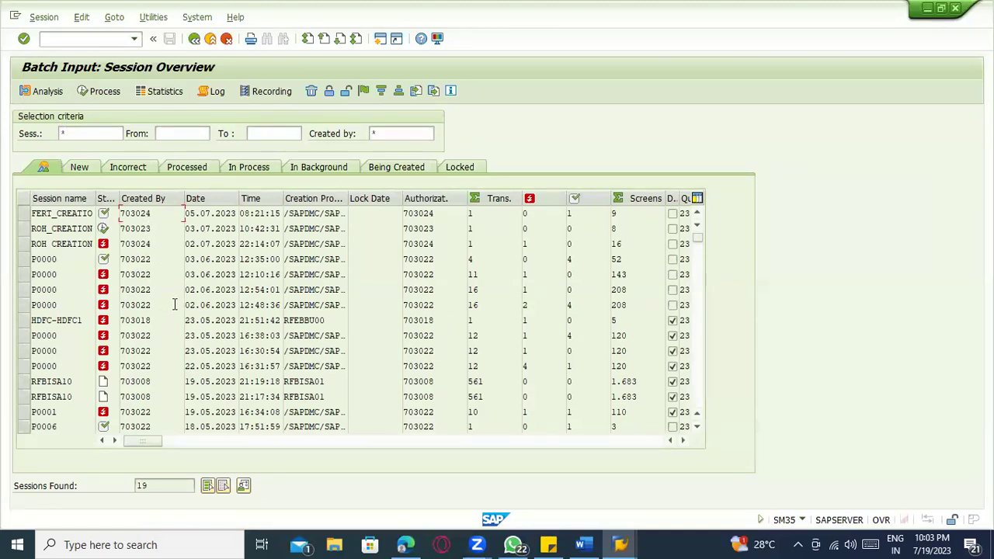
key(Return)
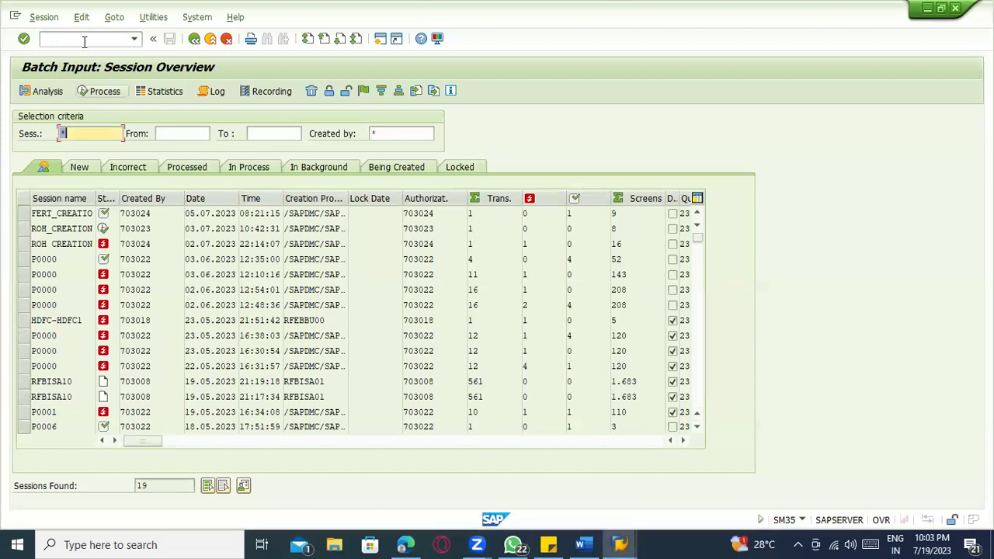
key(alt+Tab)
click(84, 38)
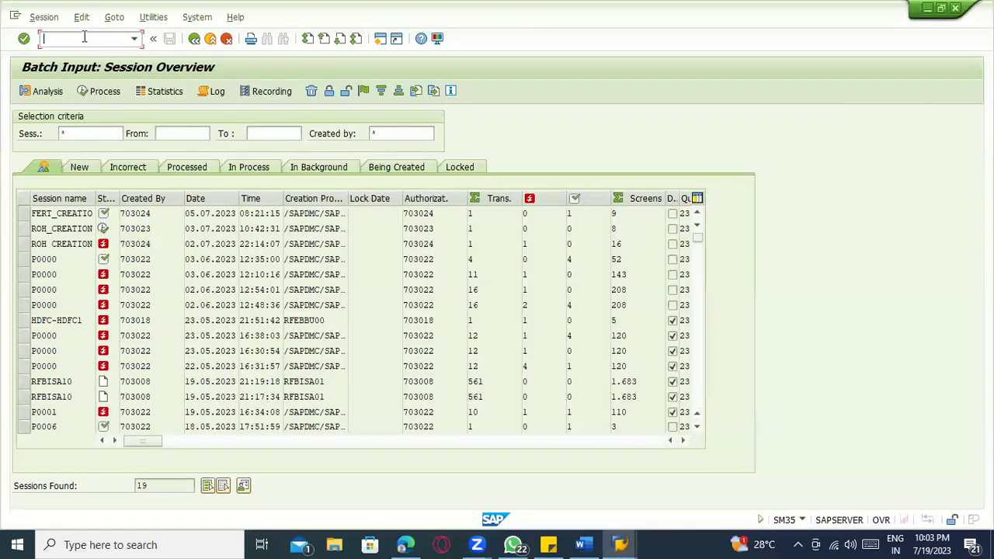
text(/n)
key(BackSpace)
text(nsm35)
key(Return)
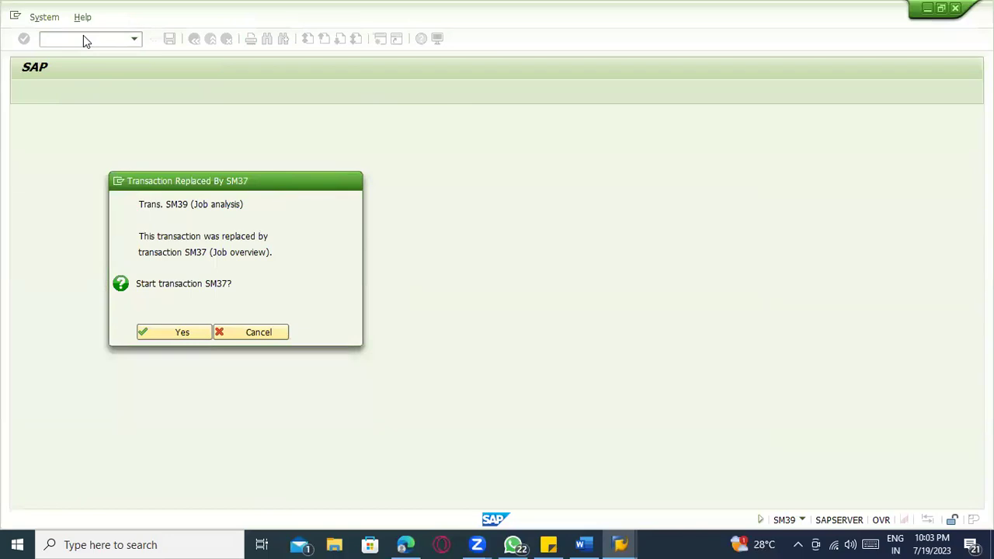
key(Escape)
text(sm3)
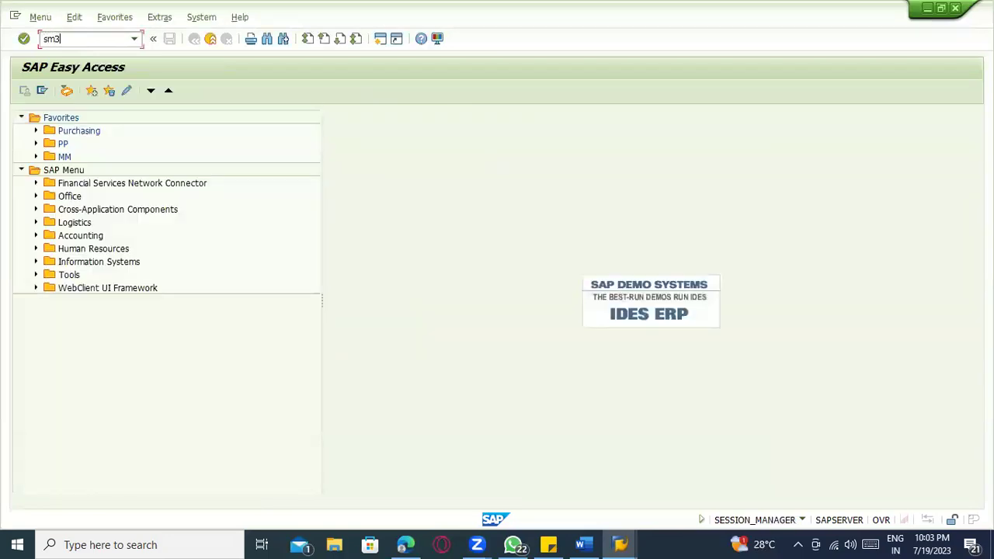
key(Return)
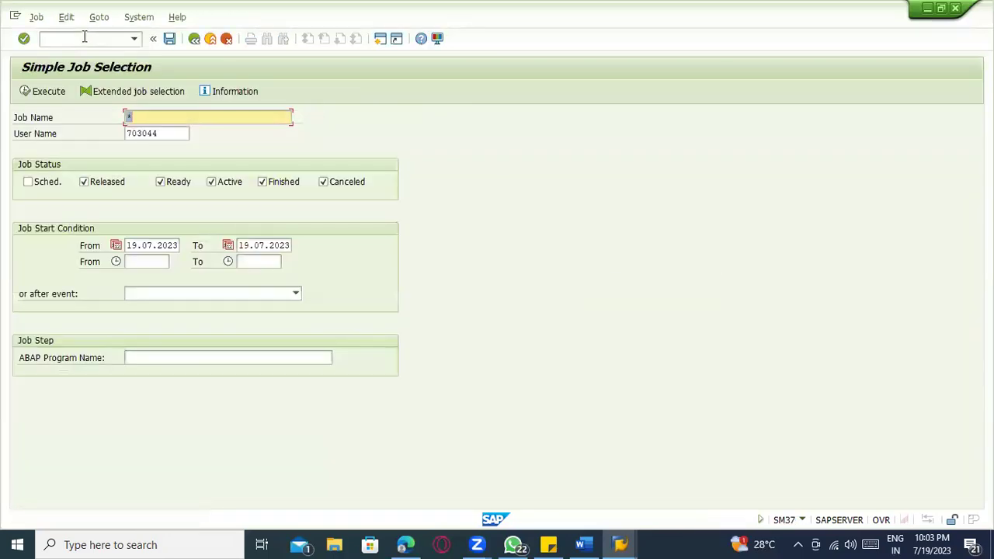
click(194, 38)
text(sm35)
key(Return)
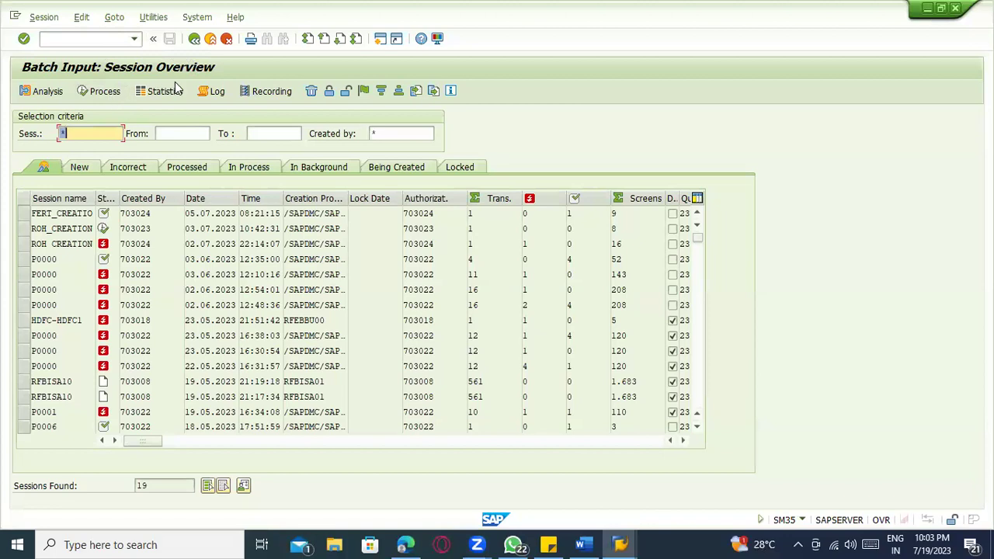
click(43, 16)
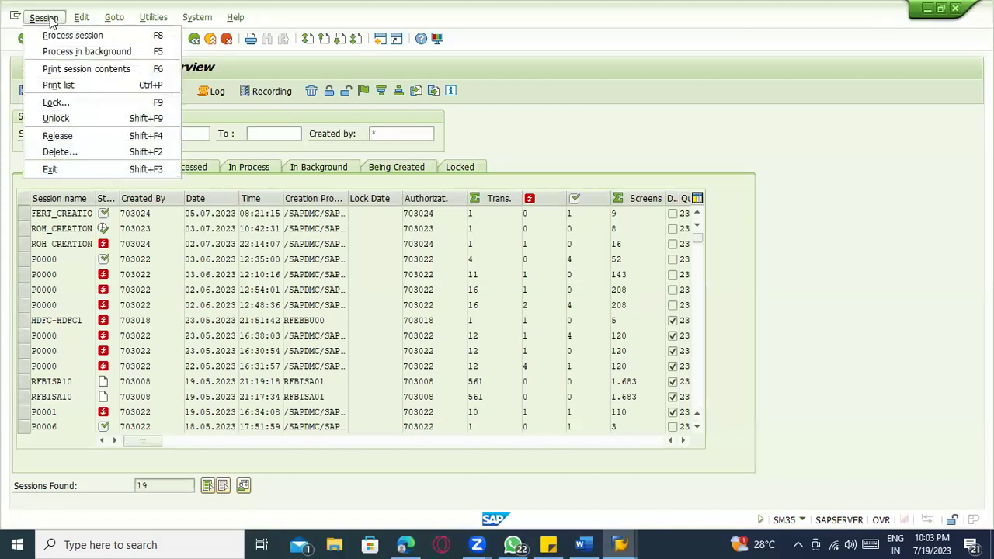
click(678, 67)
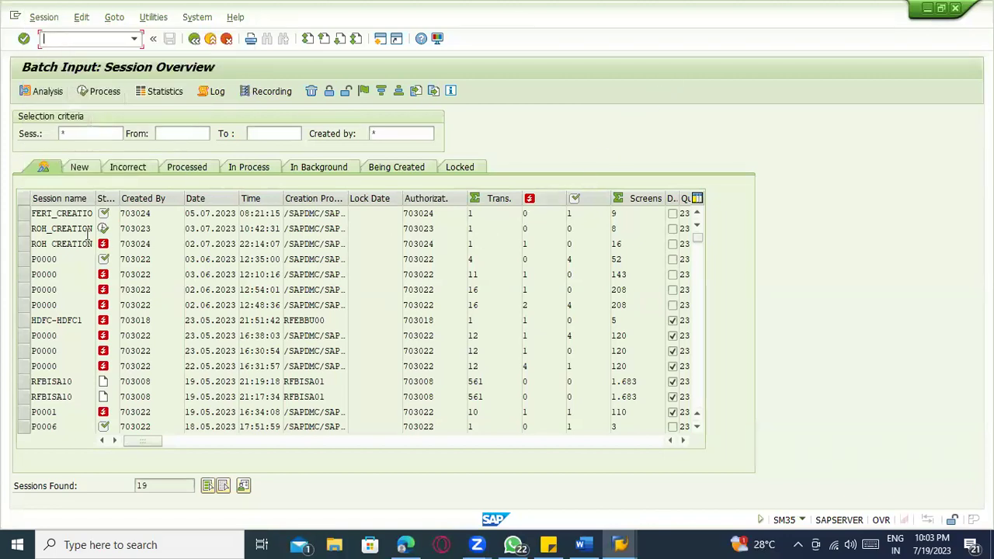
- Filter the New sessions by session name ZM
click(82, 172)
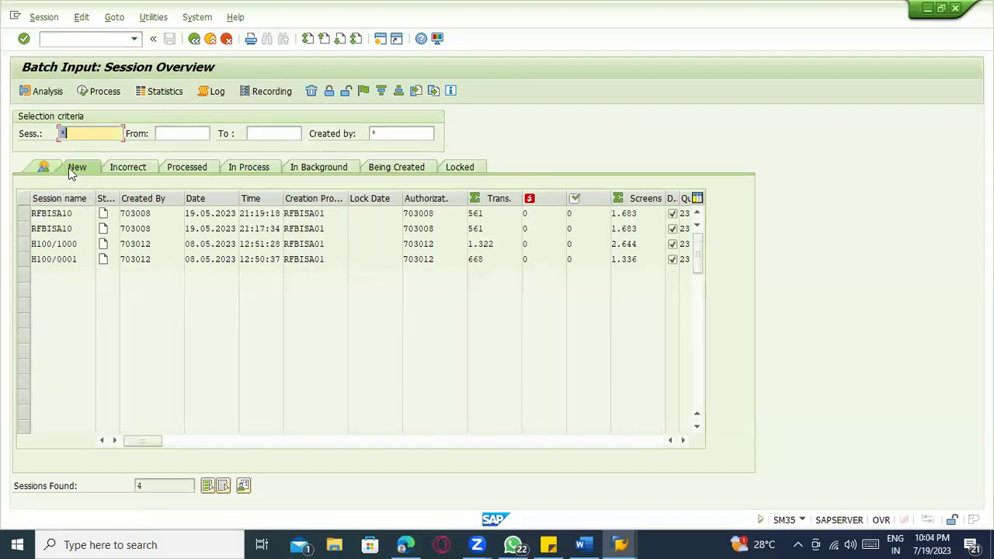
key(BackSpace)
text(ZM)
key(Return)
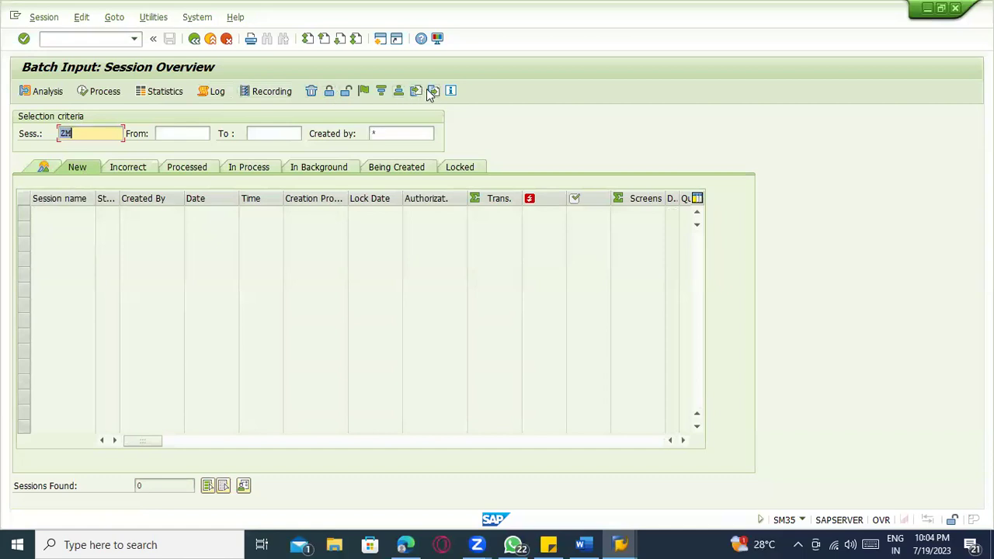
- Browse the Utilities menu, then run /nse93 to open Maintain Transaction
click(124, 19)
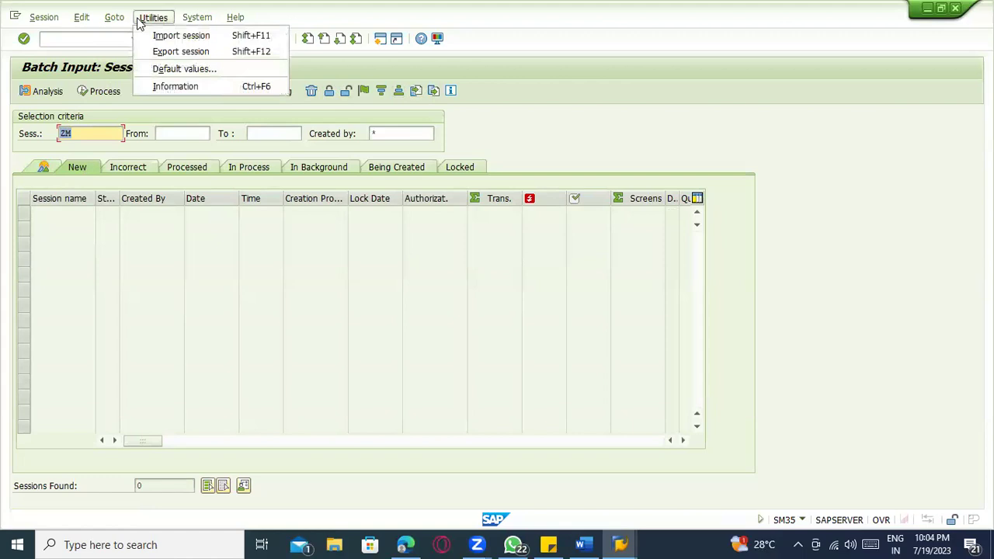
click(672, 110)
click(91, 39)
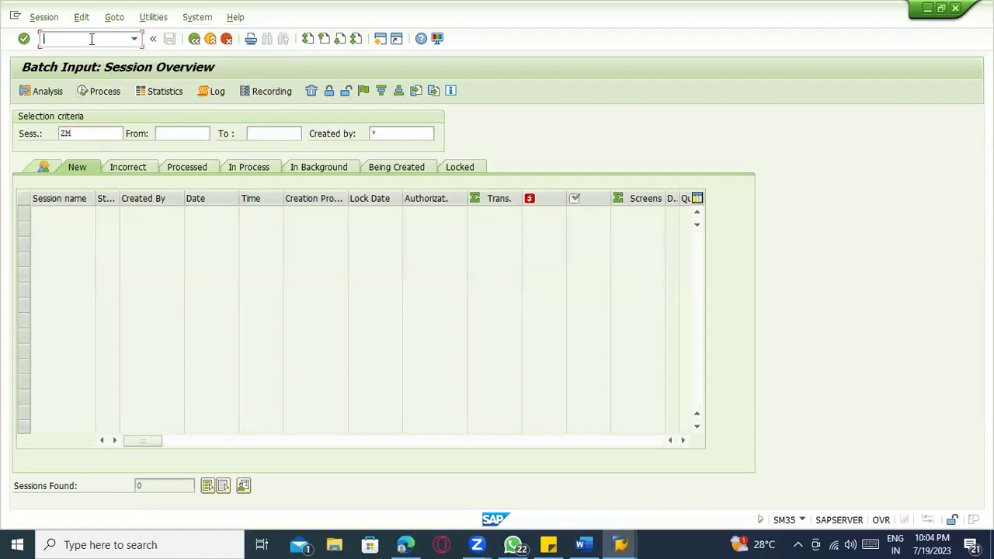
text(/nsm)
key(BackSpace)
text(e93)
key(Return)
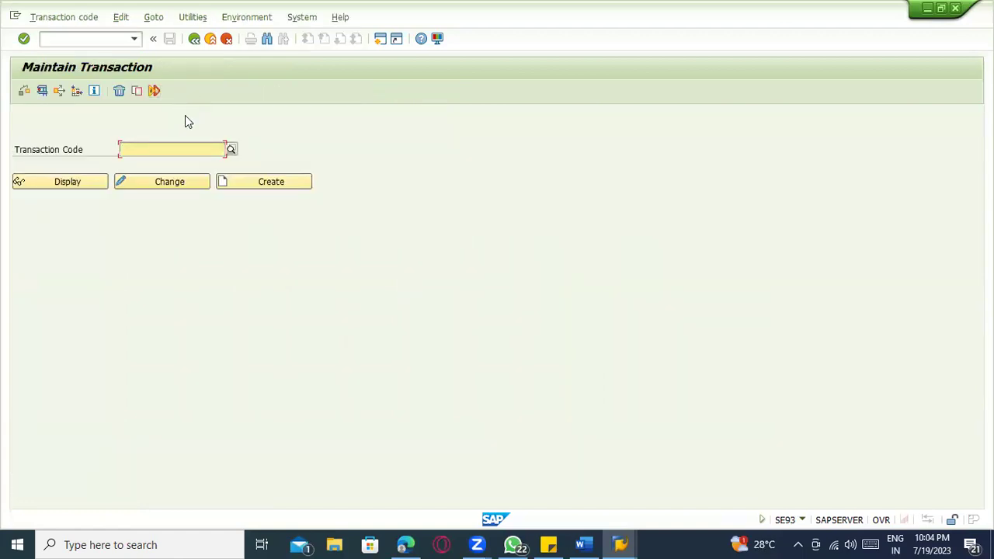
- List all transactions matching sm* and search the list for 'batch'
text(sm*)
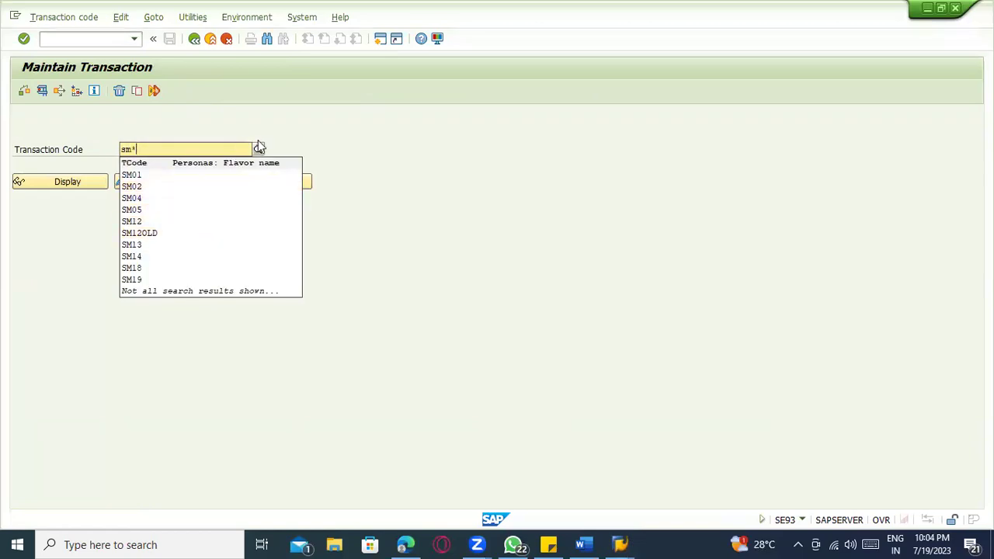
click(259, 149)
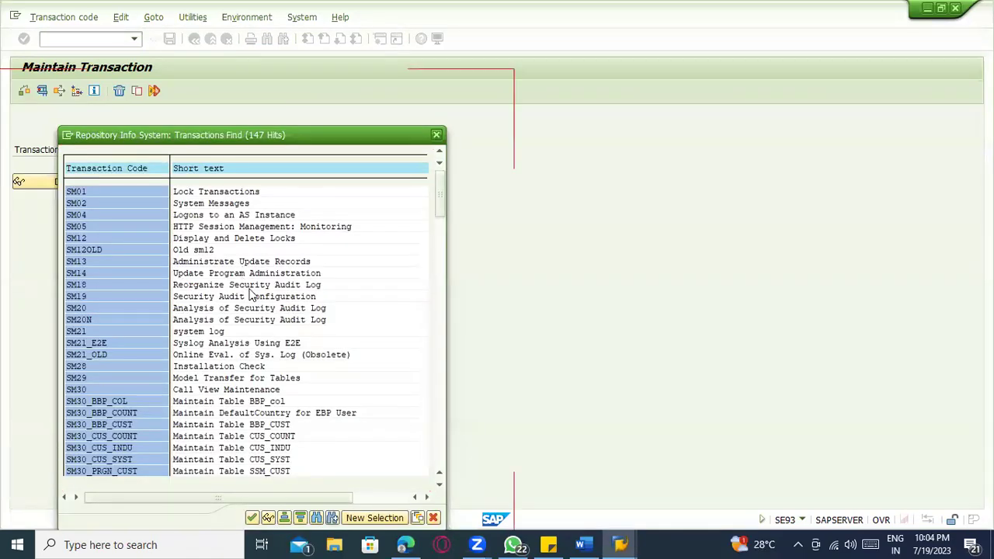
key(ctrl+f)
text(batch)
key(Return)
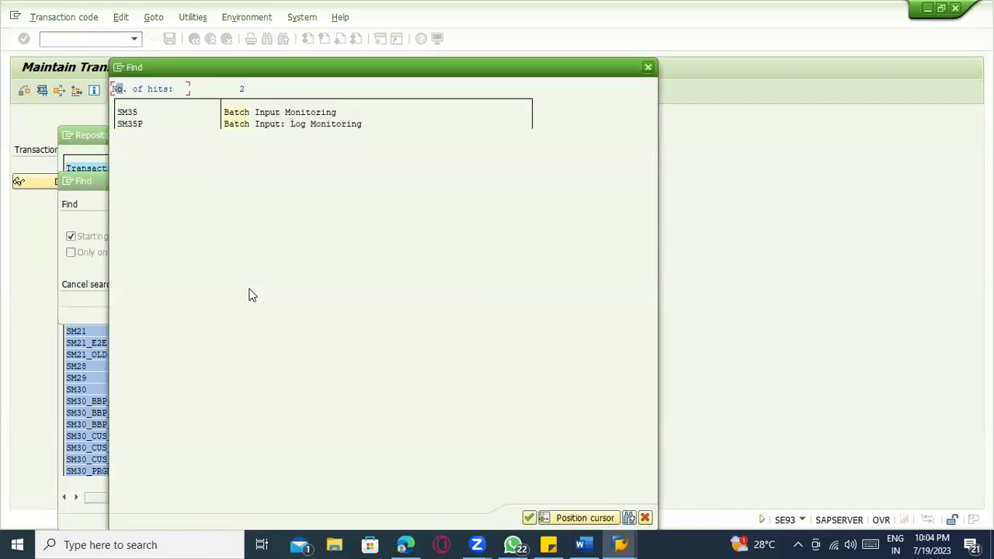
key(Escape)
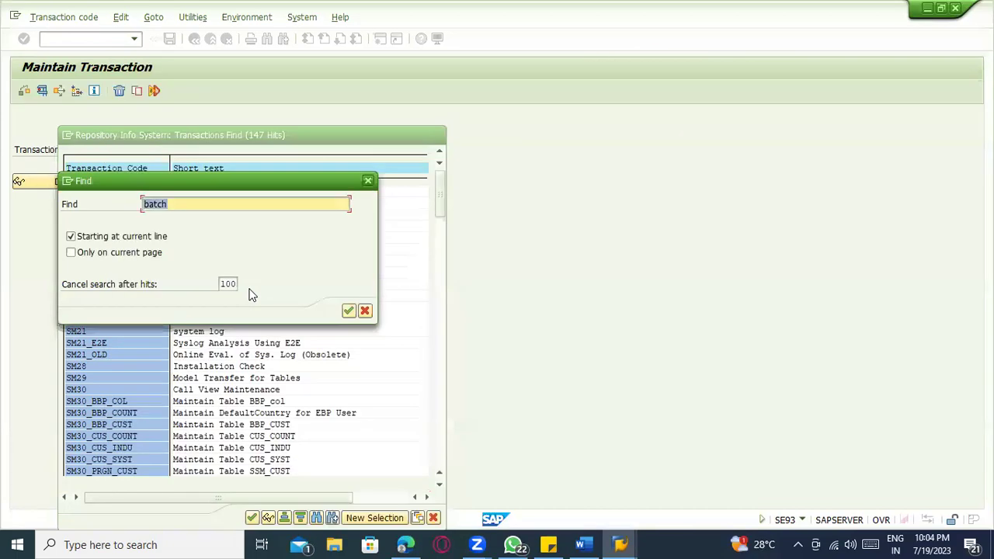
key(Escape)
key(Escape)
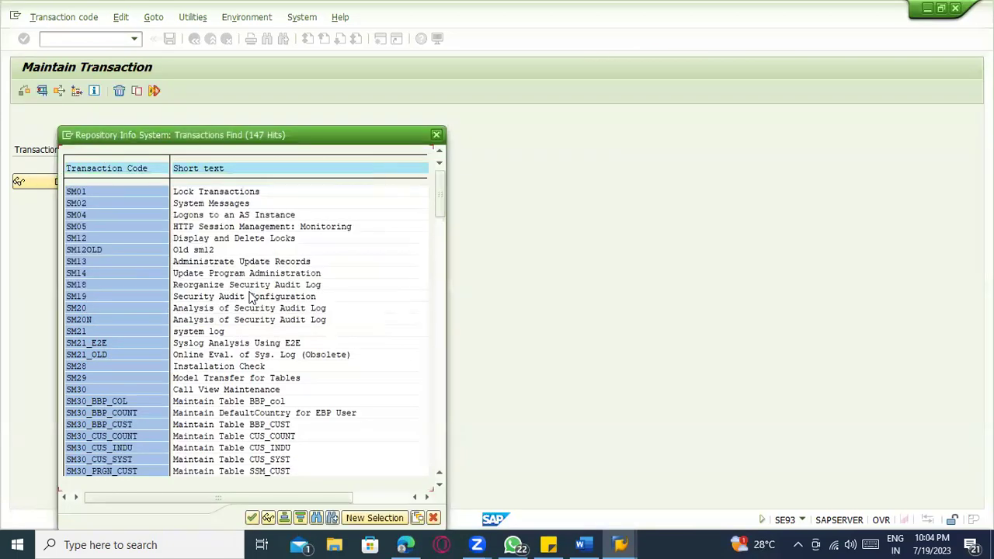
scroll(233, 302, down, 2)
scroll(240, 311, down, 3)
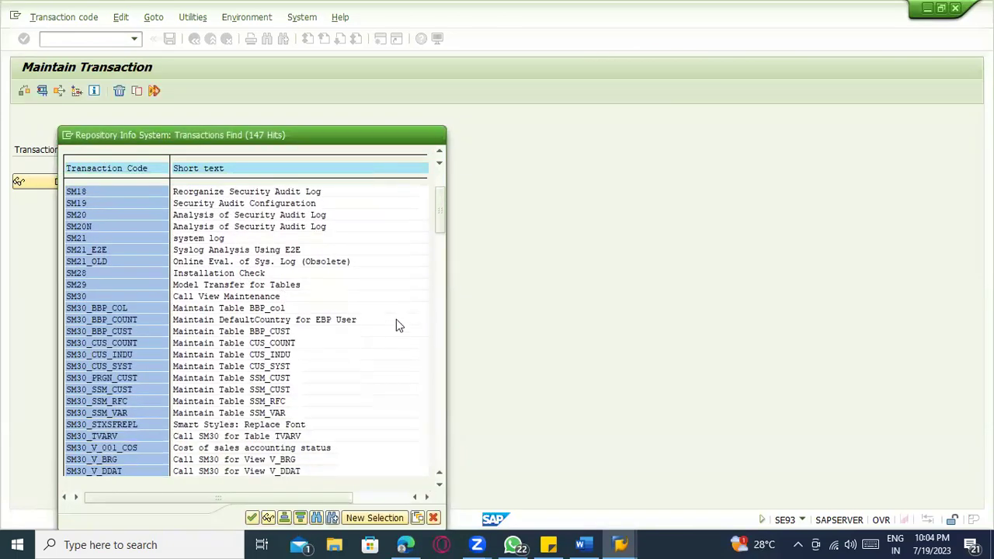
- Mark the SM37, SM34, SM32, SM31, SM35 and SM35P entries, settling on SM35 Batch Input Monitoring
click(439, 287)
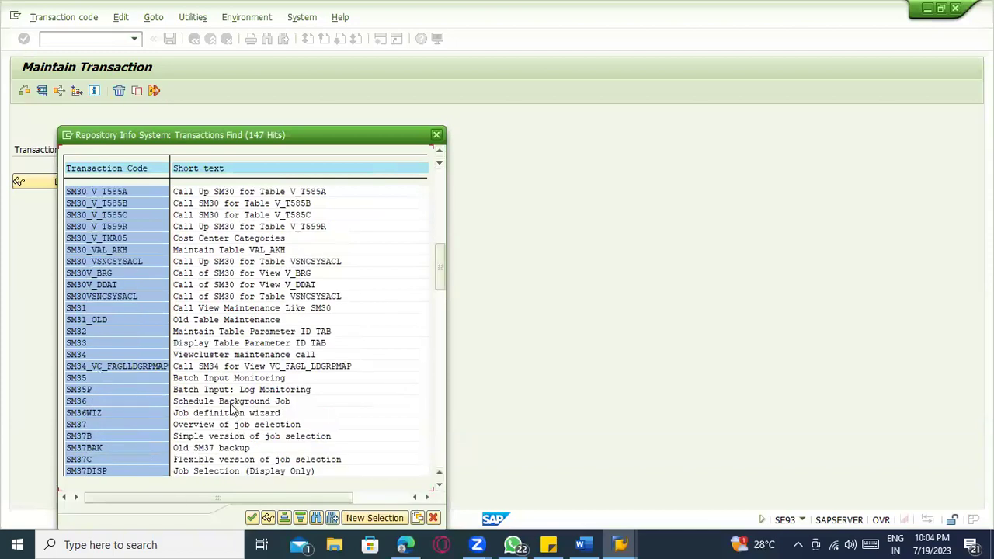
click(211, 424)
click(79, 354)
click(206, 331)
click(225, 308)
click(207, 378)
click(250, 388)
click(252, 378)
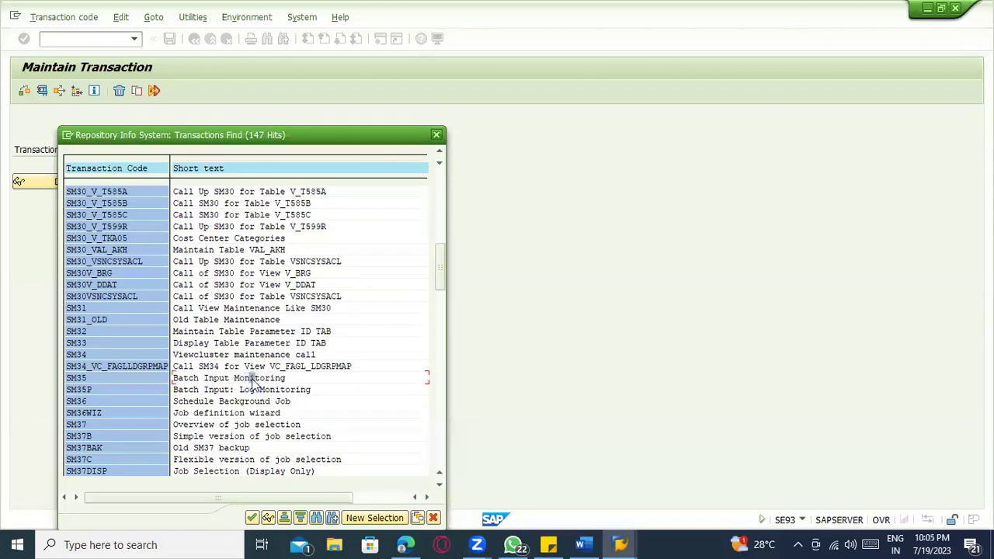
scroll(304, 413, down, 2)
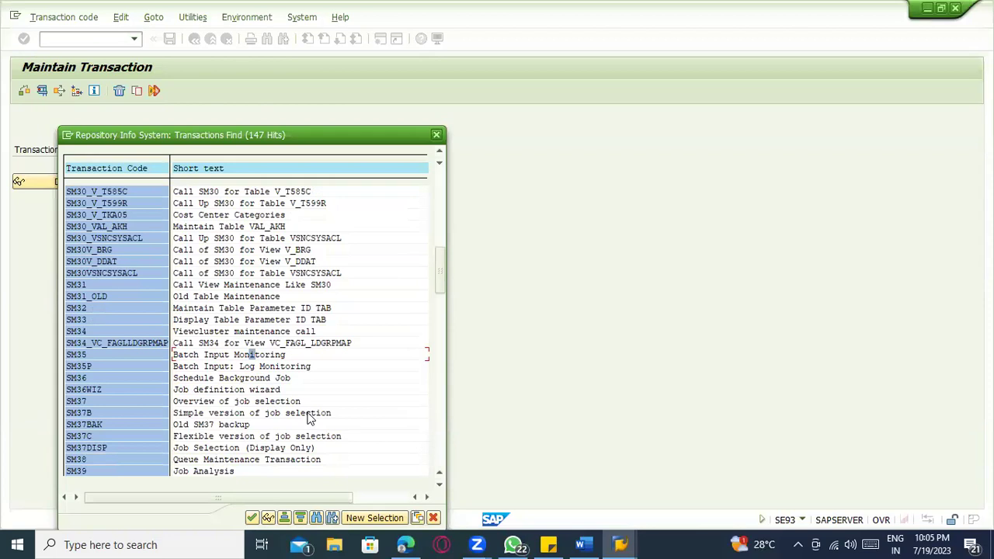
scroll(308, 419, down, 3)
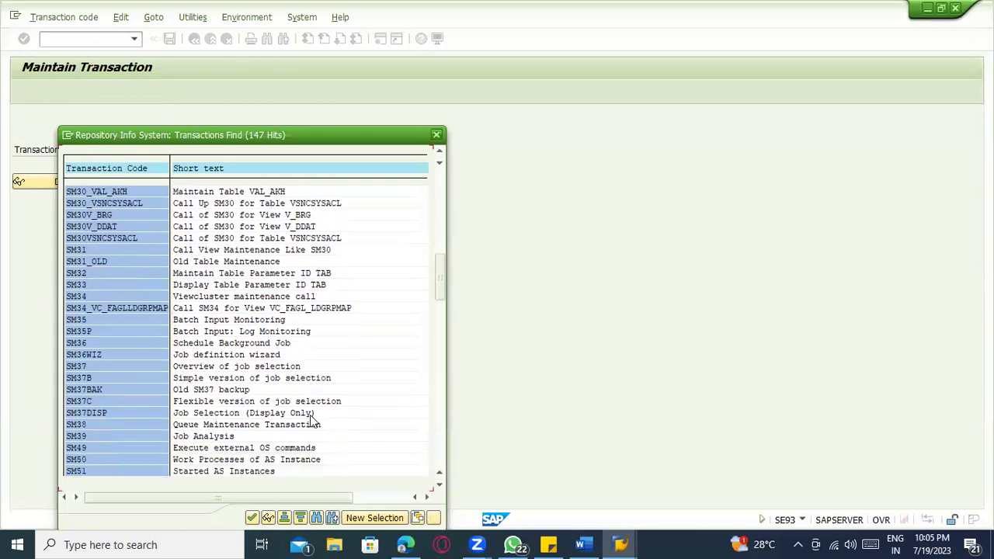
scroll(310, 419, down, 3)
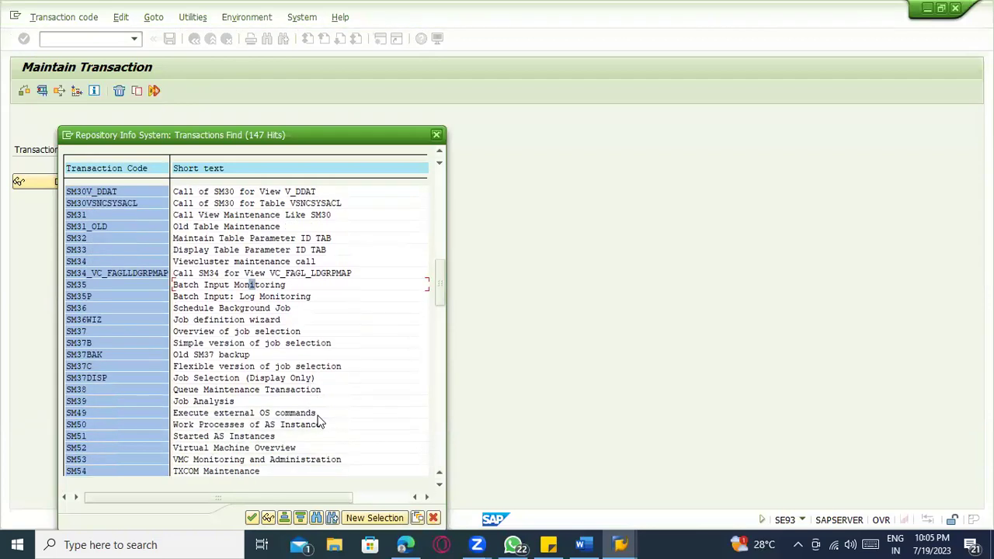
scroll(322, 415, down, 1)
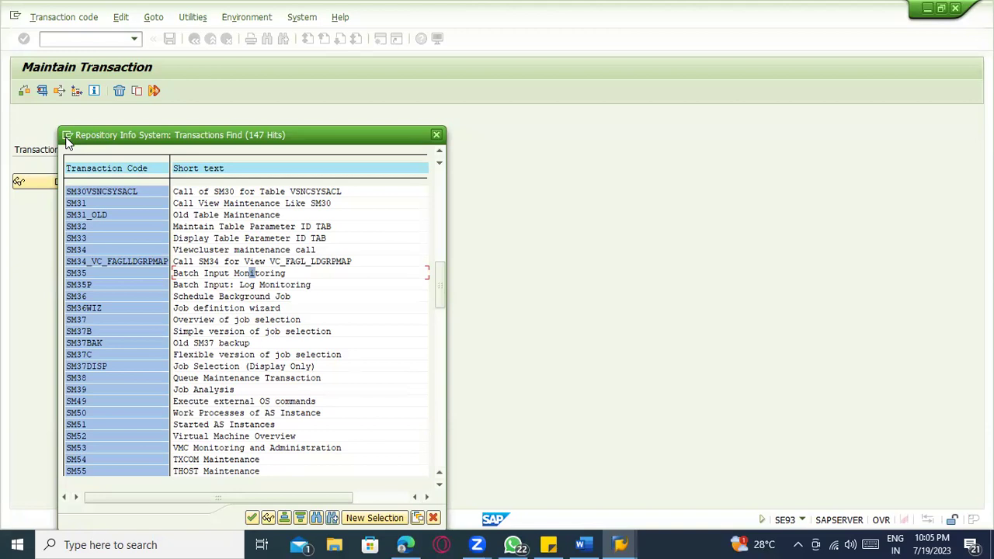
- Attempt a new SAP session, dismiss the limit error, and enter sm35 in SAP Easy Access
click(67, 138)
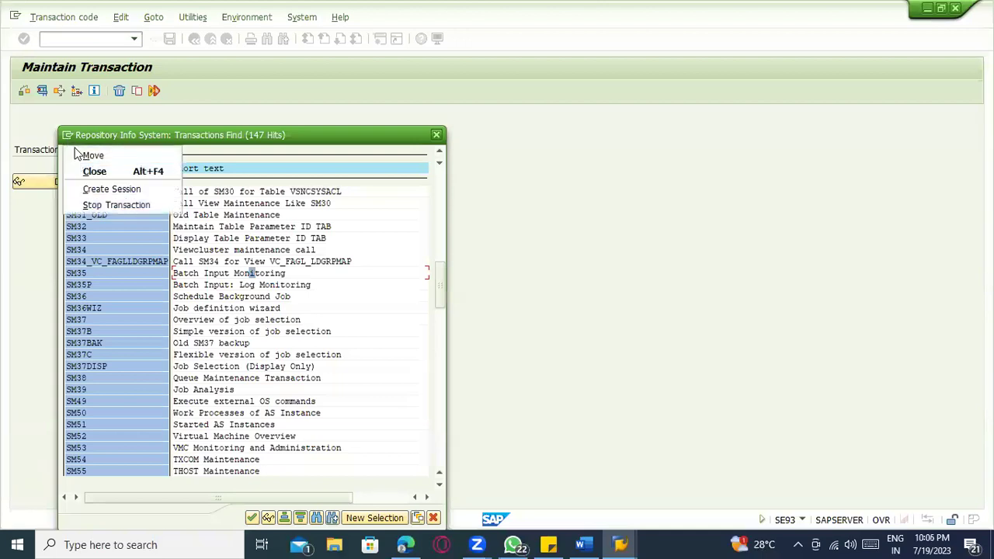
click(97, 186)
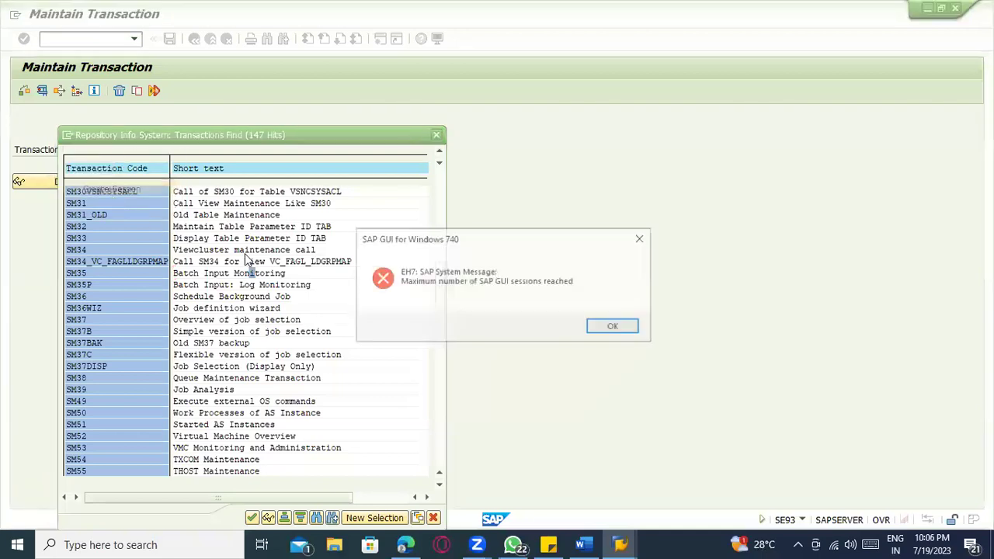
click(619, 328)
key(alt+Tab)
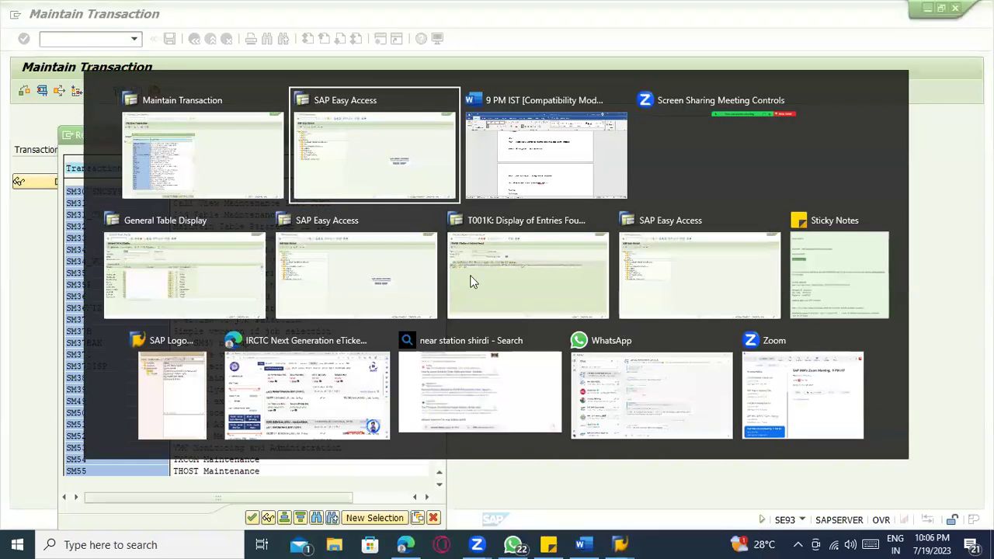
text(sm35)
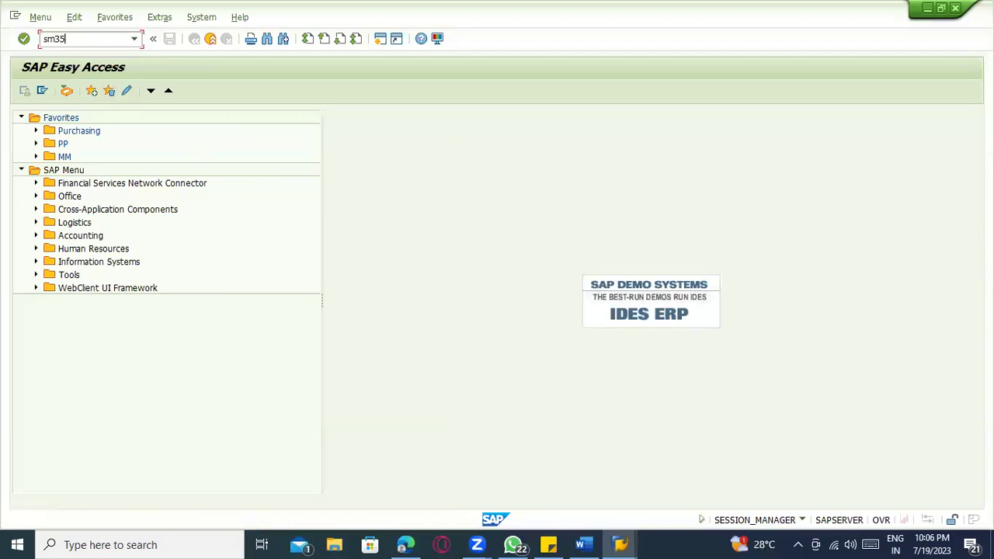
- Run SM35 and go to the SHDB Transaction Recorder through Goto > Recording
key(Return)
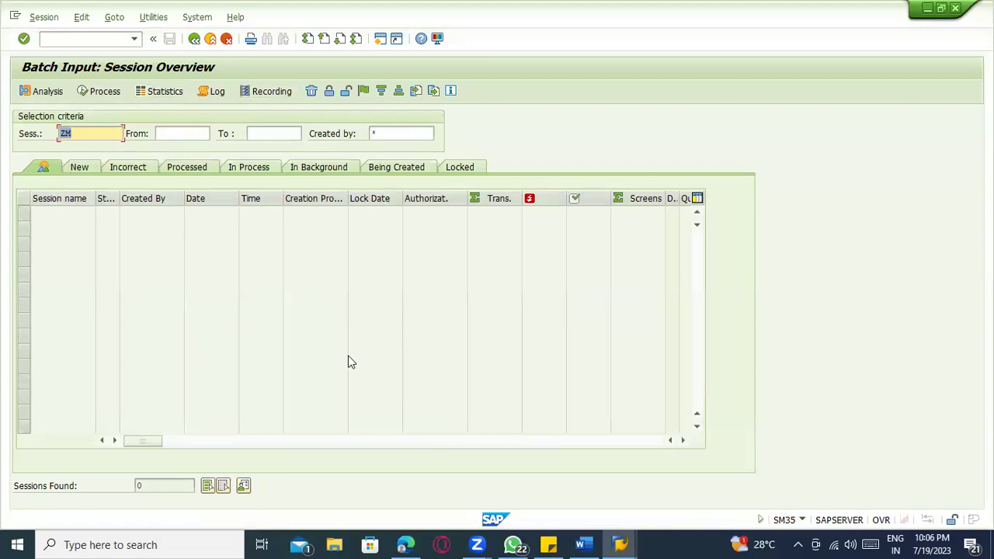
click(43, 18)
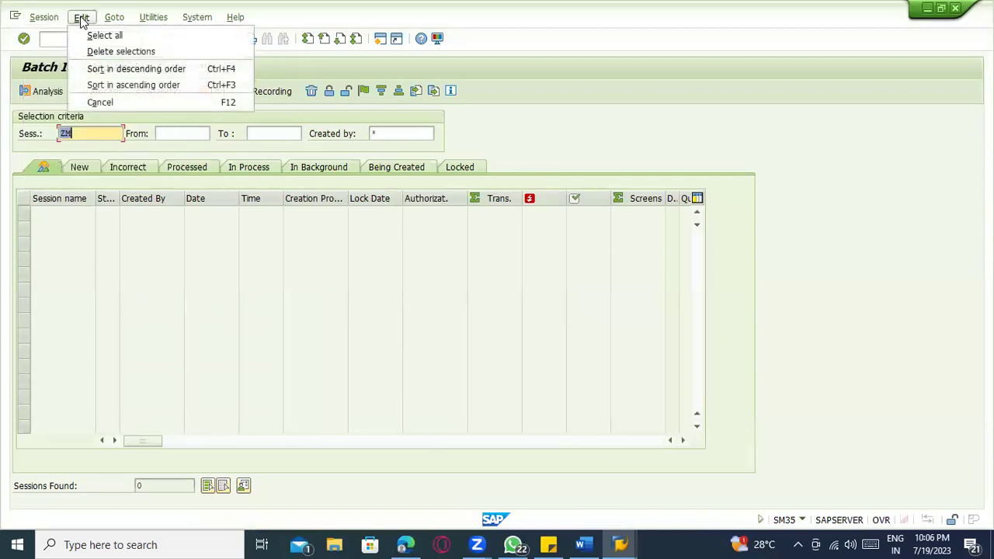
mouse_move(116, 21)
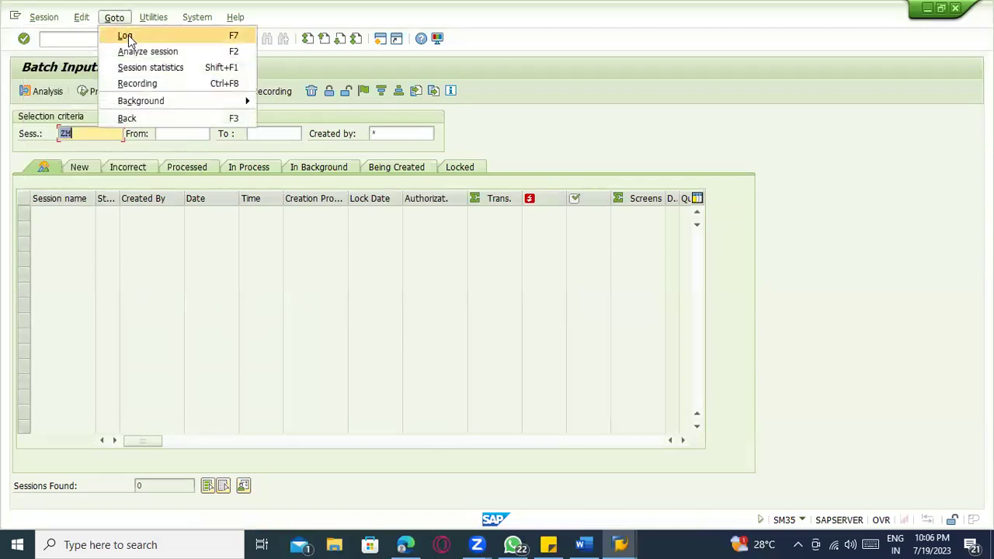
click(159, 83)
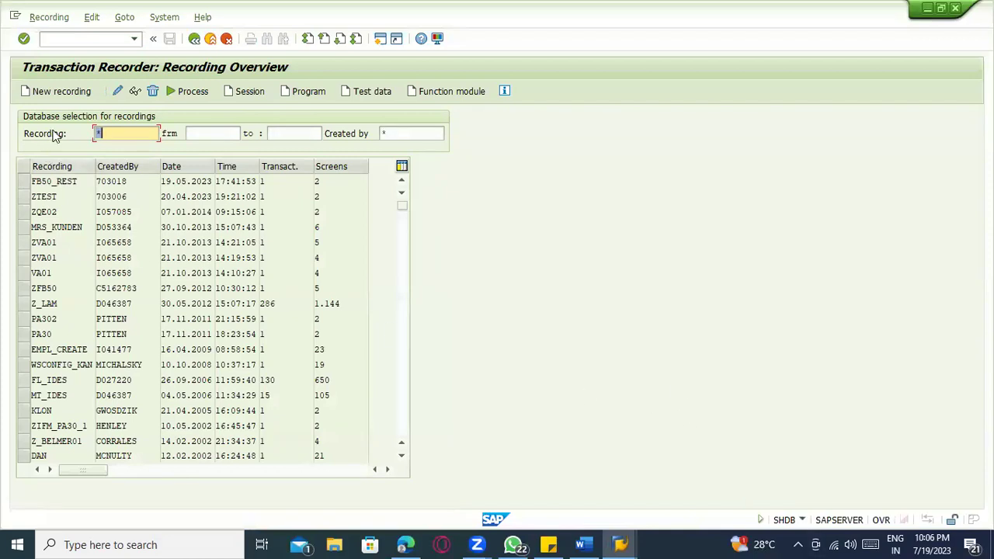
- Create new recording ZMM_MM01 with transaction code MM01 and start recording
click(45, 92)
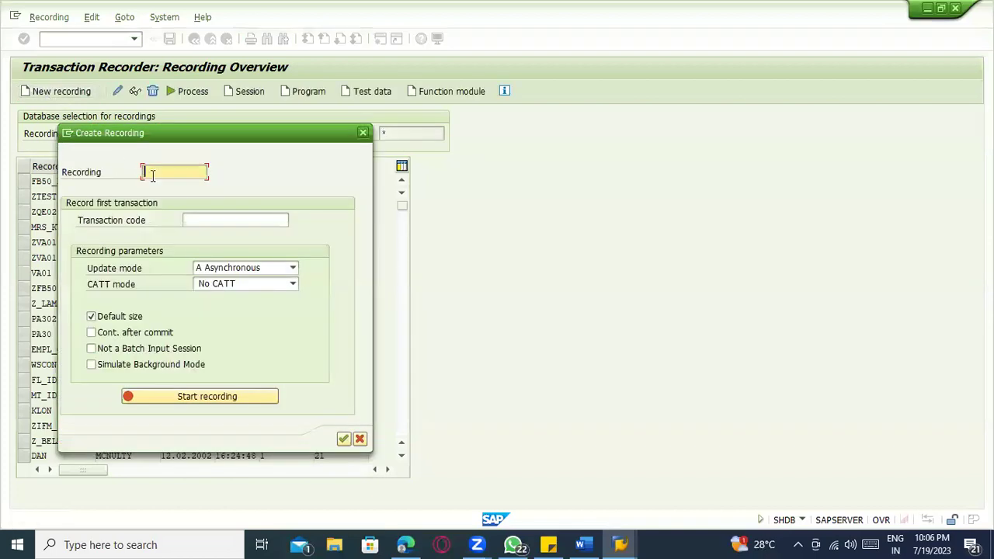
text(ZMM_MM01)
key(BackSpace)
key(BackSpace)
text(01)
click(193, 220)
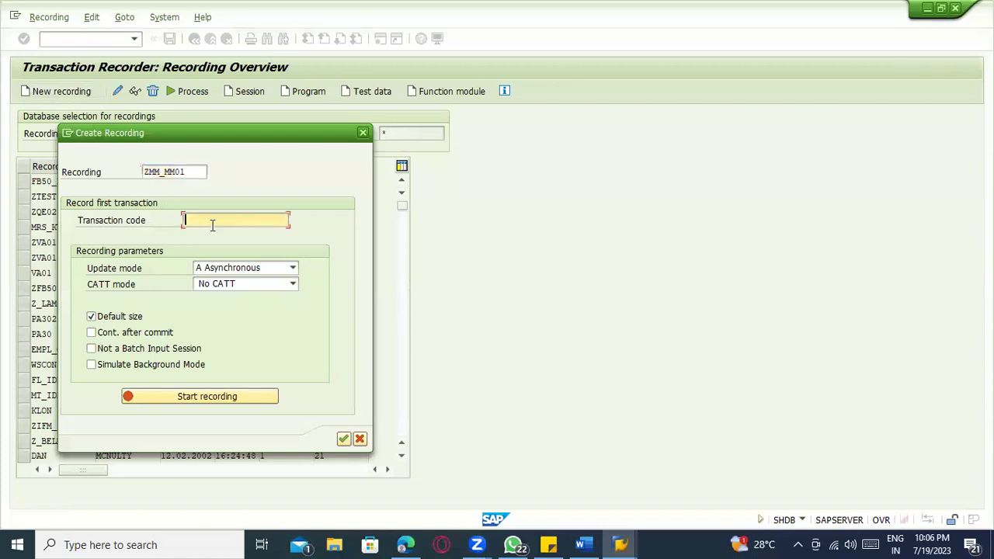
text(MM01)
click(206, 395)
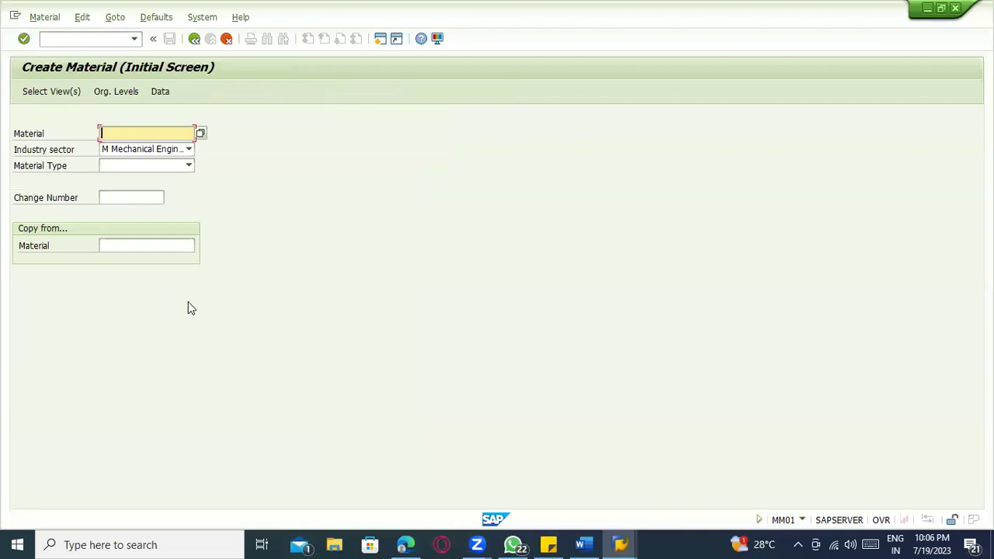
- Enter material type ROH and select the Basic Data 1 and Basic Data 2 views
key(Tab)
key(Tab)
text(ROH)
key(Return)
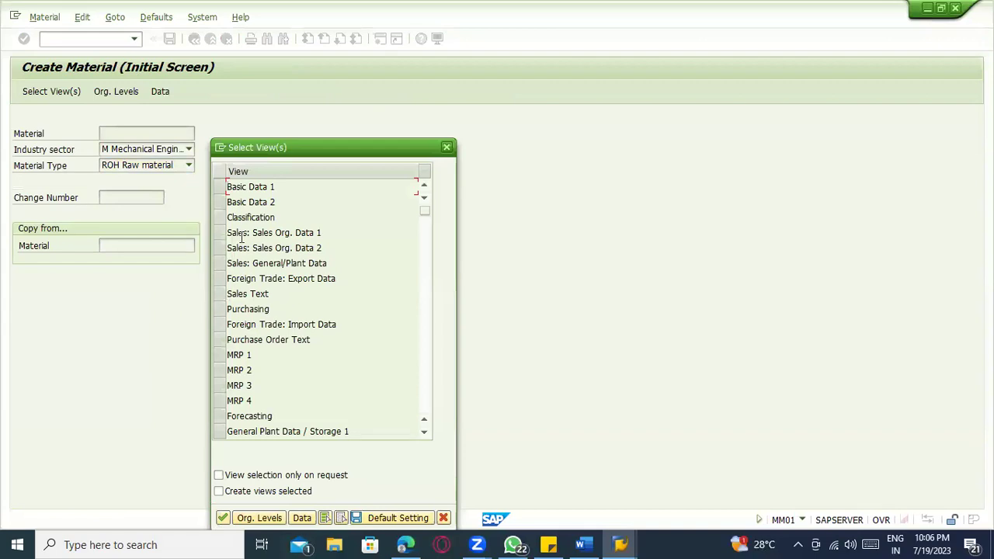
key(shift+Down)
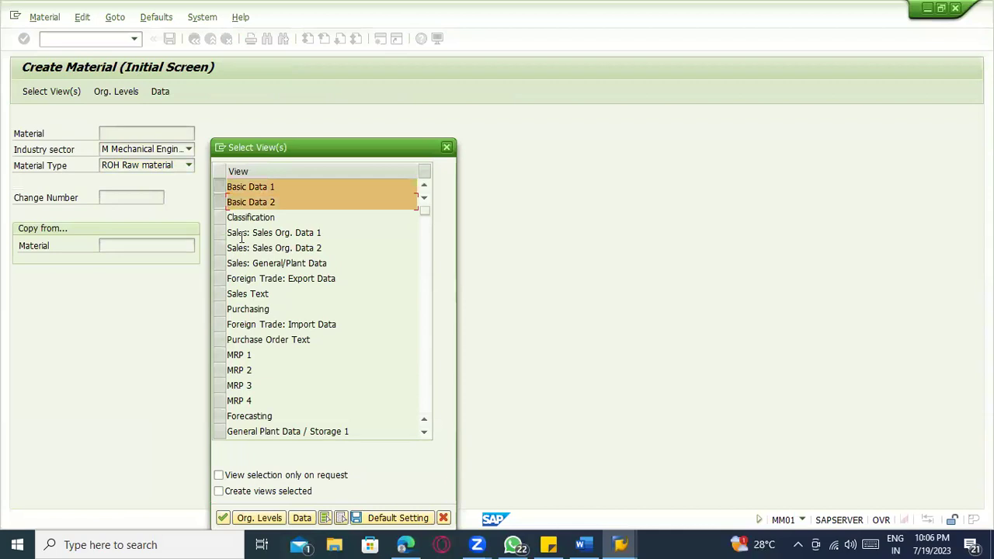
key(Return)
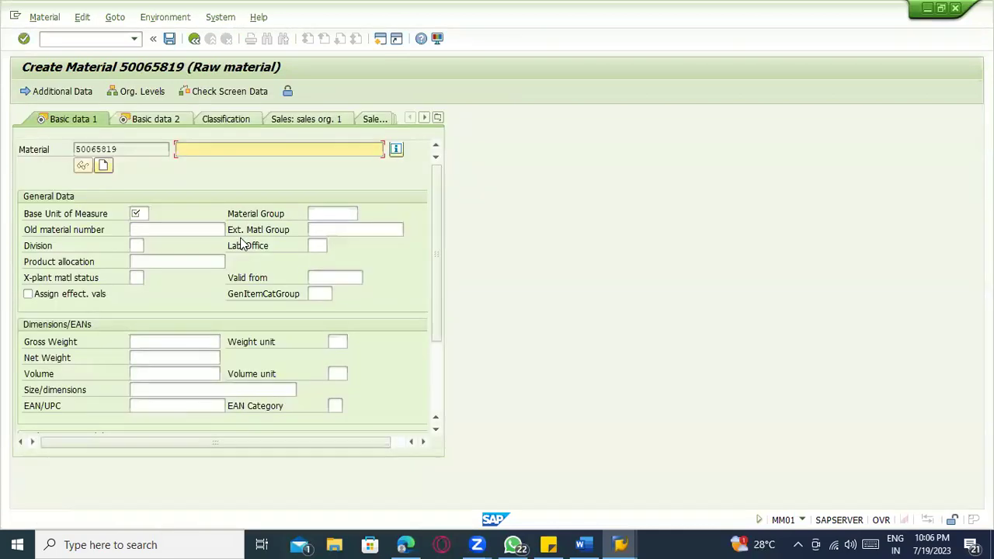
- Fill description ROODO, unit EA, group 00204, status NORM, then step through and exit the recording
text(ROODO)
key(Tab)
key(Tab)
key(Tab)
text(EA)
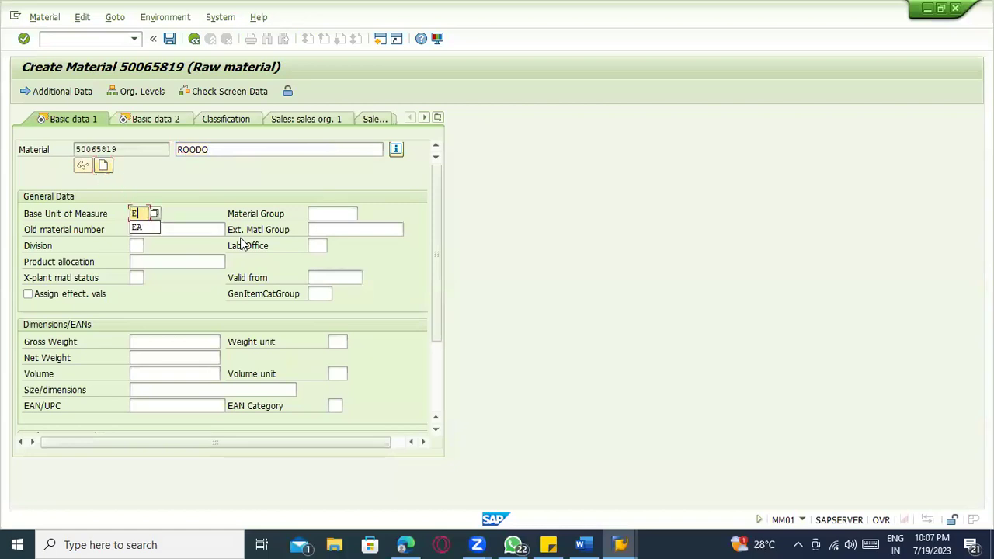
key(Tab)
key(Return)
key(Tab)
key(Tab)
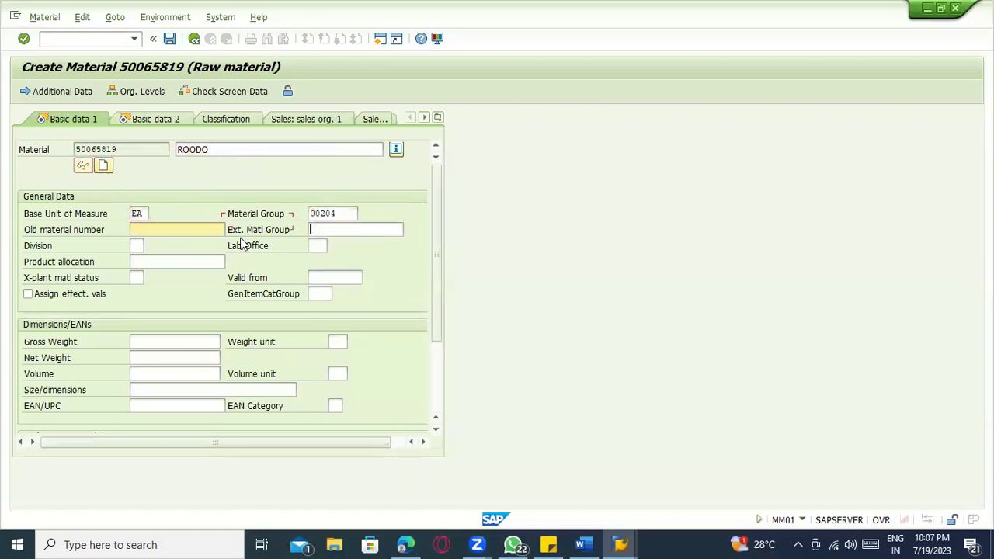
key(Tab)
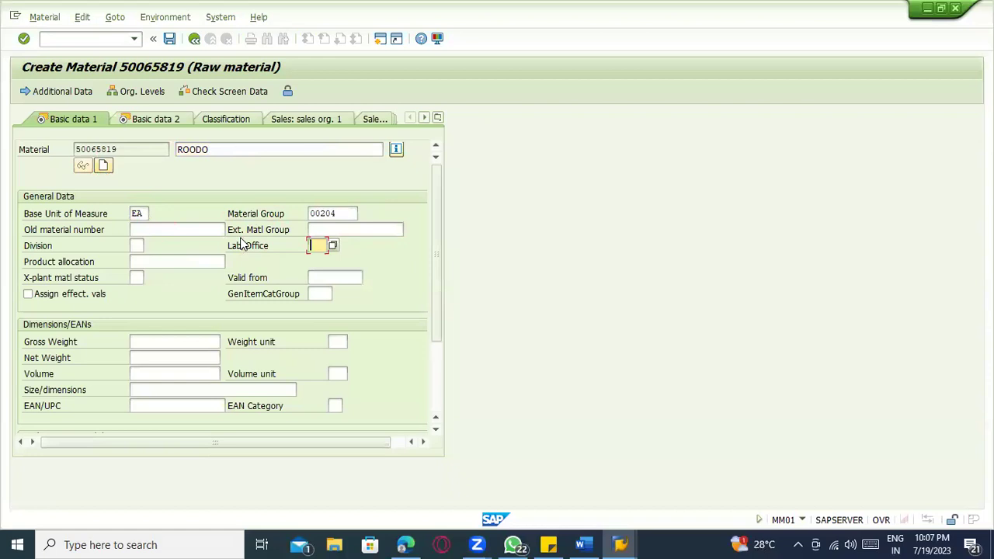
key(Tab)
key(Tab)
key(Tab)
key(Tab)
text(NORM)
key(Return)
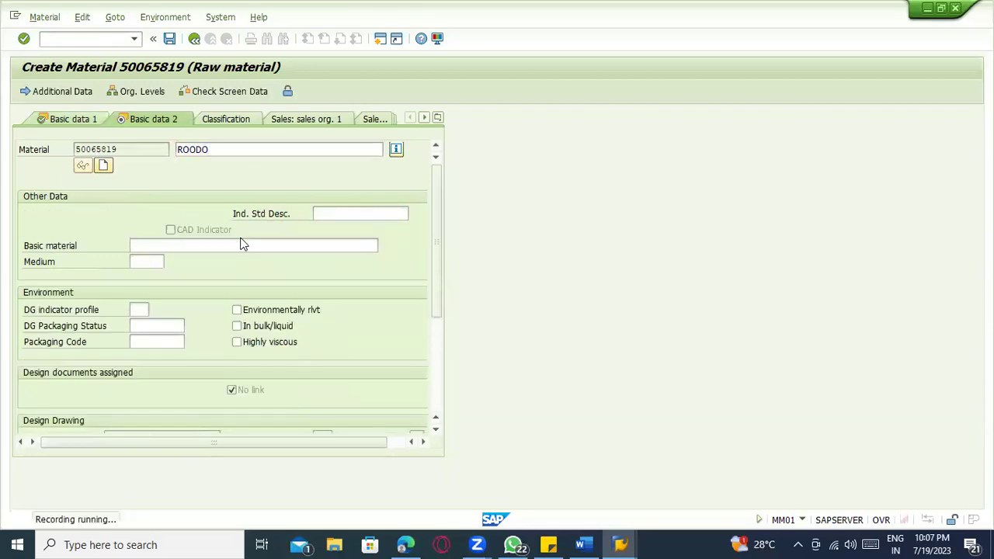
key(Return)
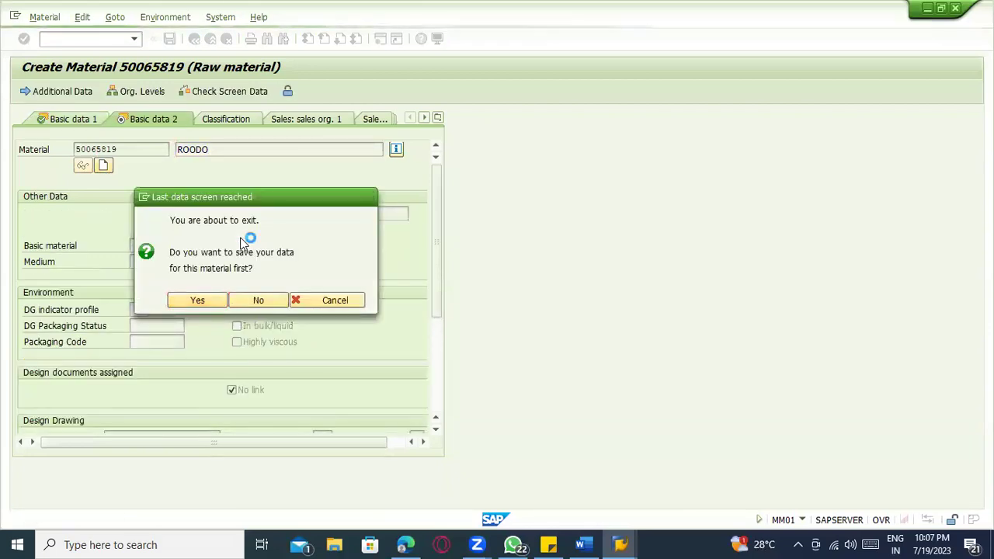
key(Return)
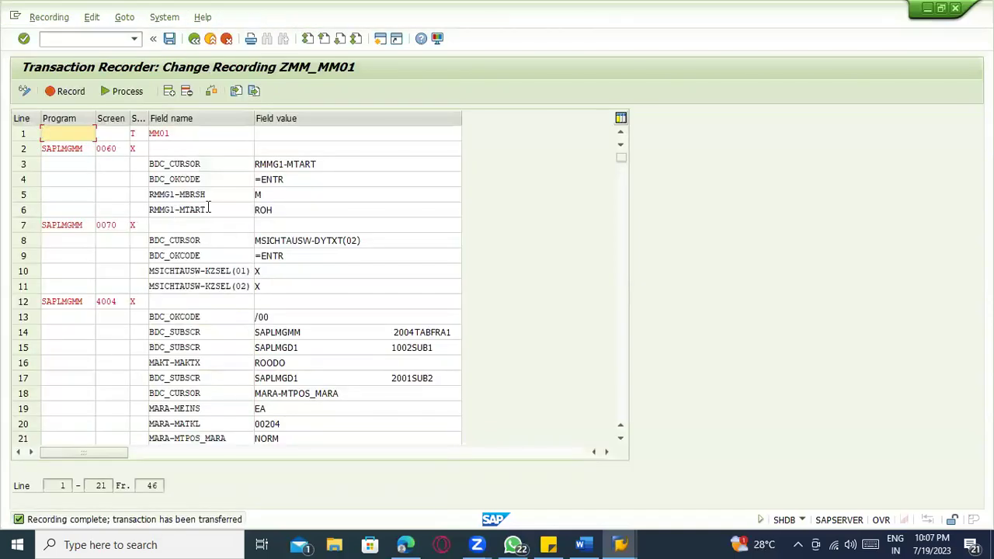
- Review the BDC_CURSOR and BDC_OKCODE entries, then open Process Recording for ZMM_MM01
click(196, 240)
click(194, 256)
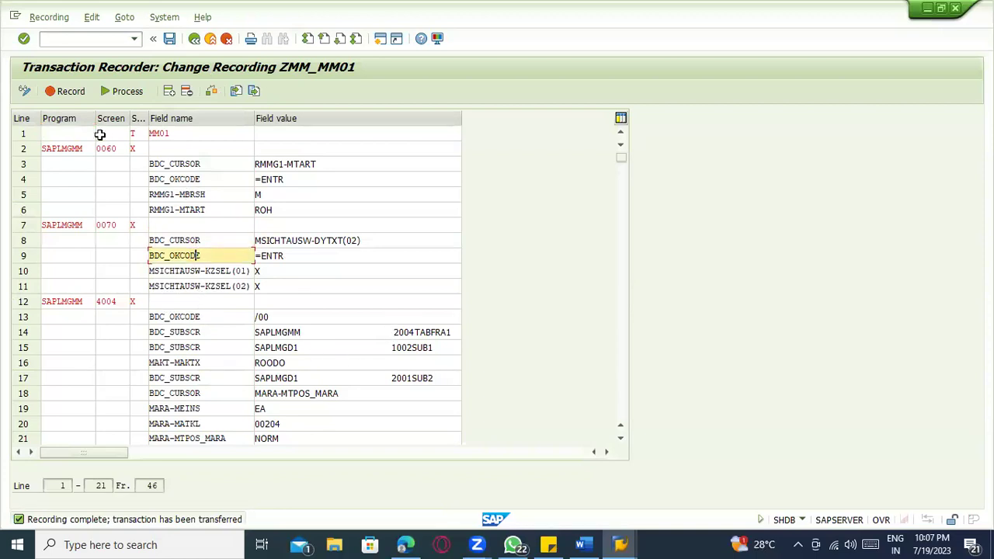
click(47, 22)
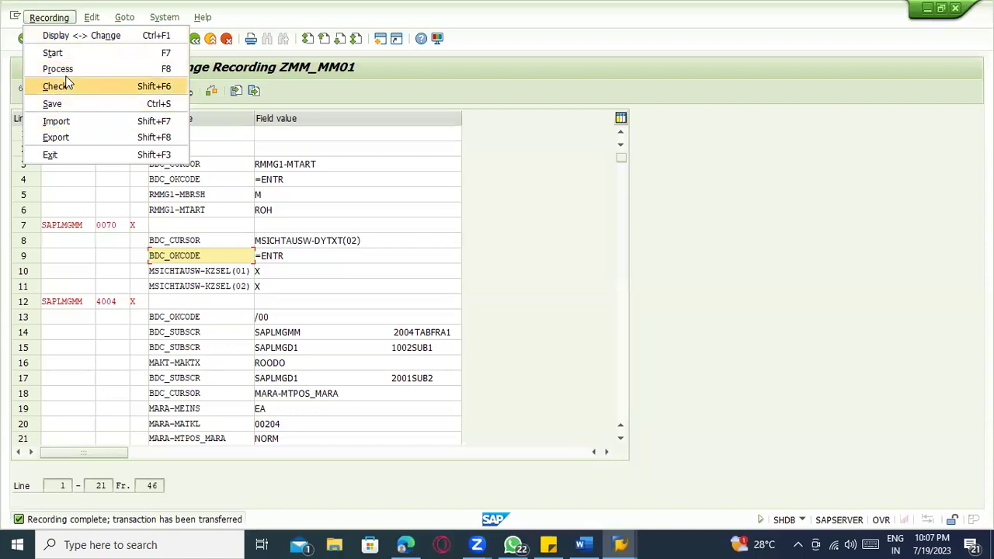
click(479, 144)
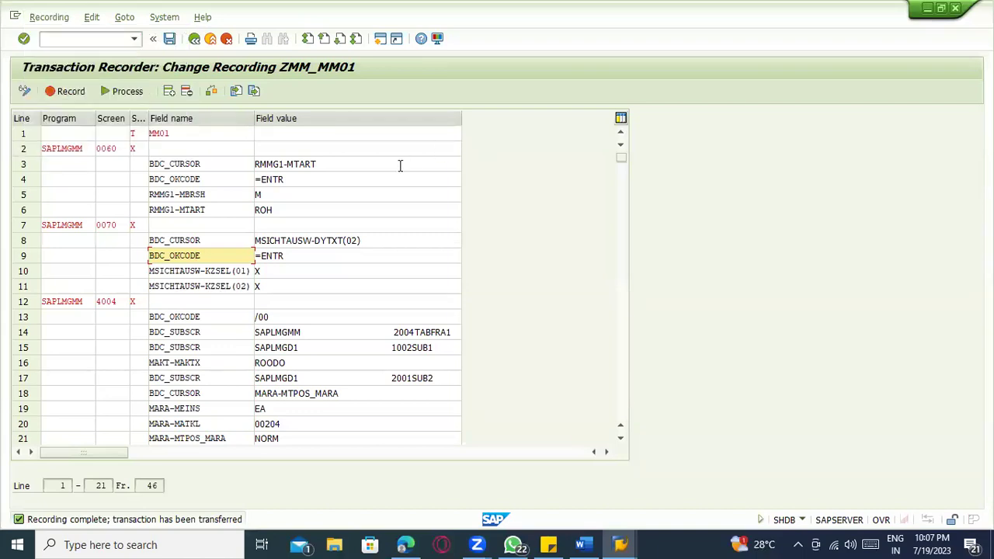
click(106, 91)
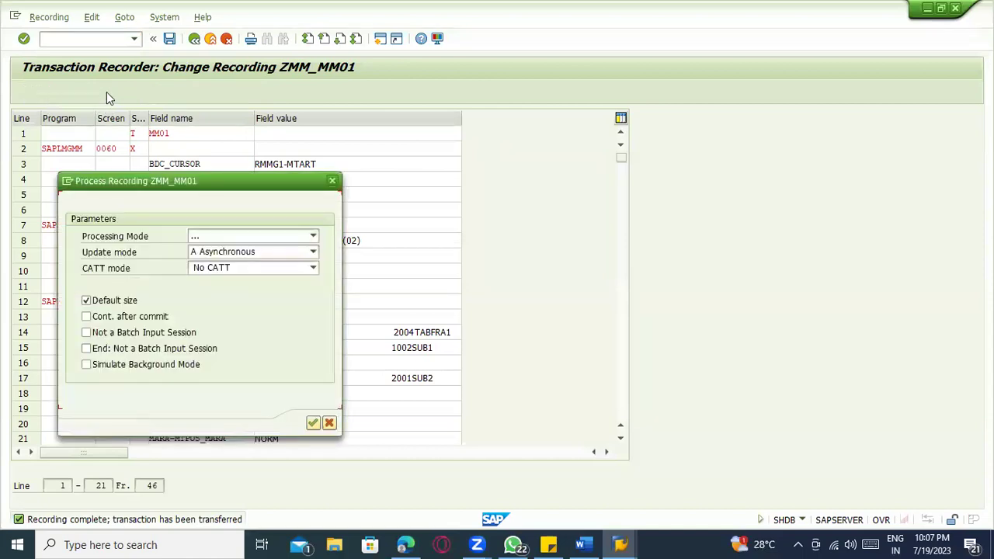
- Replay ZMM_MM01 through the Basic data screens to save raw material 50065820, then return to the field list
click(312, 421)
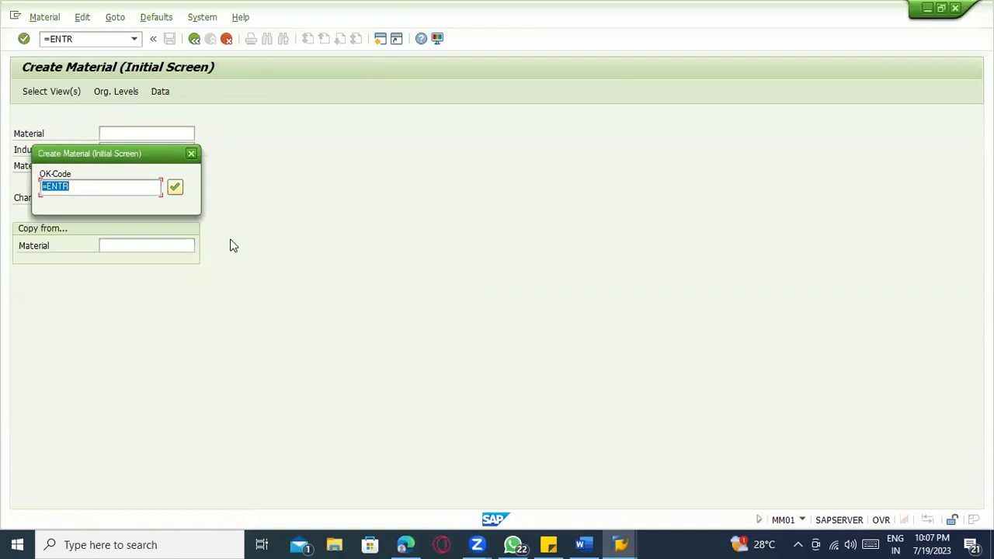
key(Return)
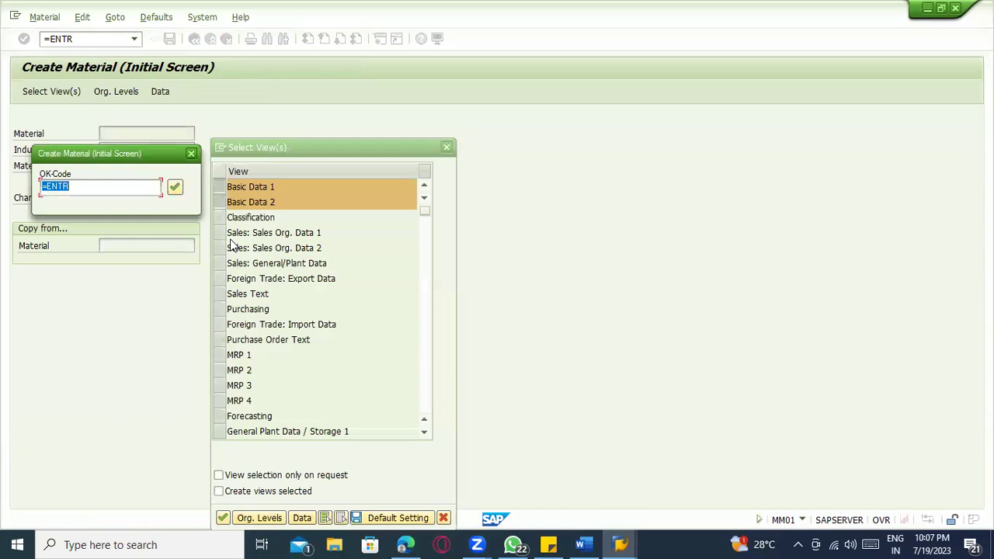
key(Return)
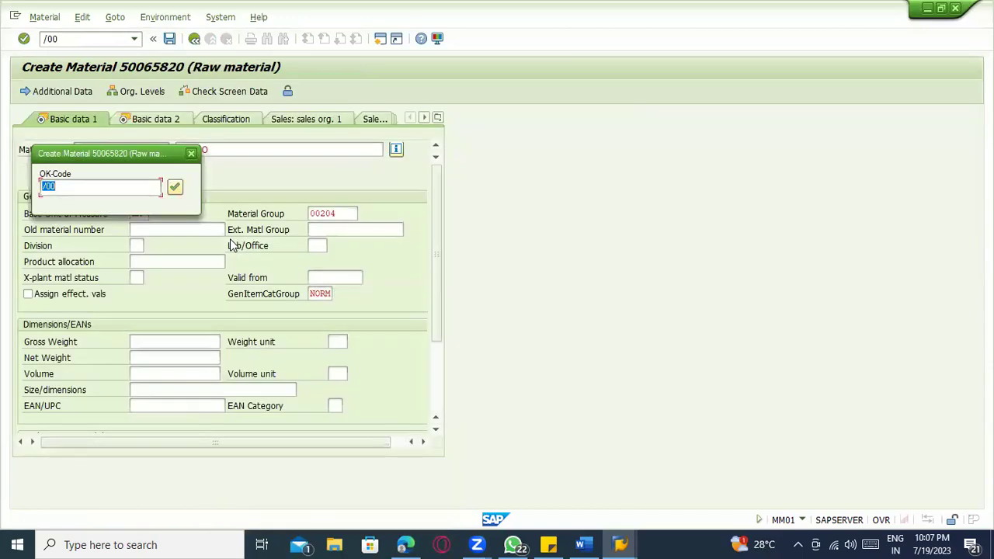
key(Return)
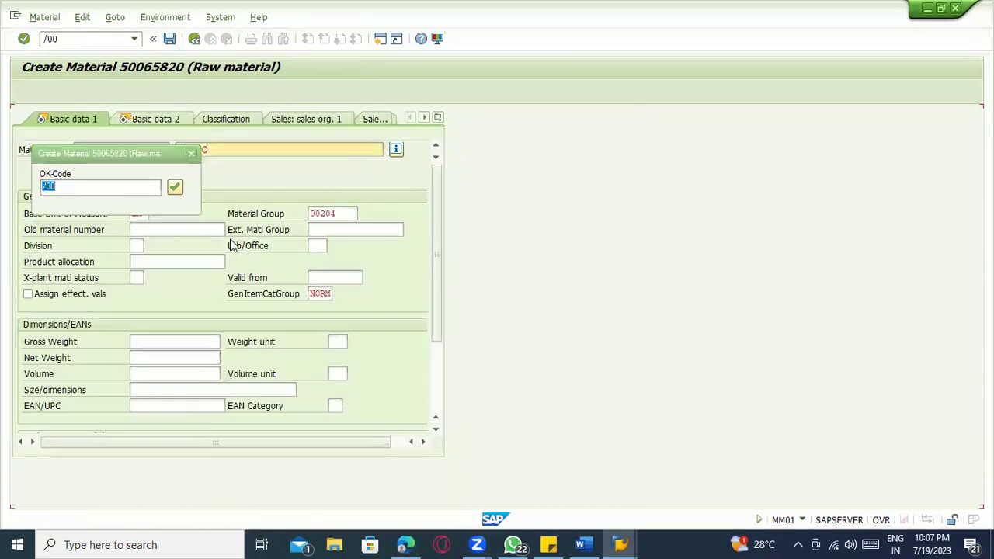
key(Return)
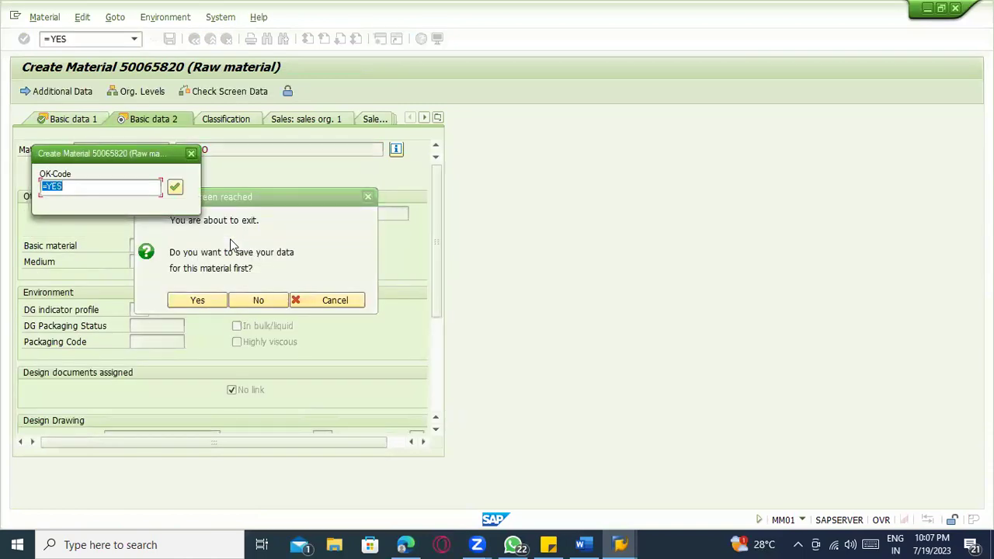
key(Return)
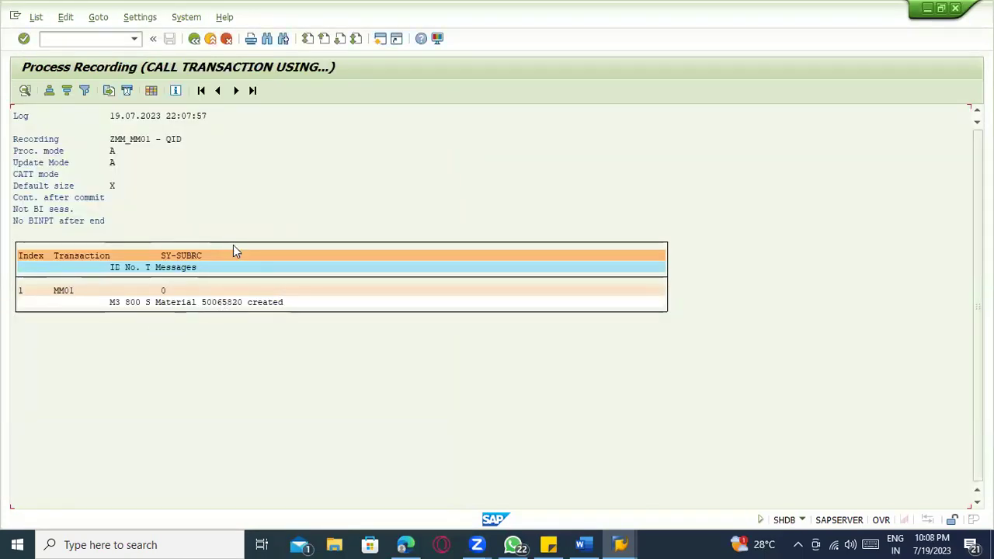
click(194, 38)
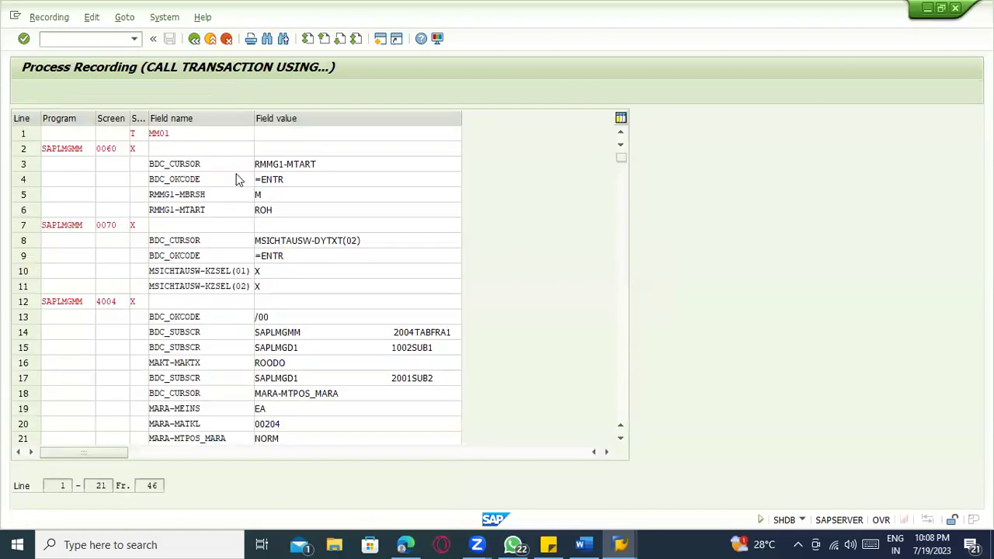
key(F3)
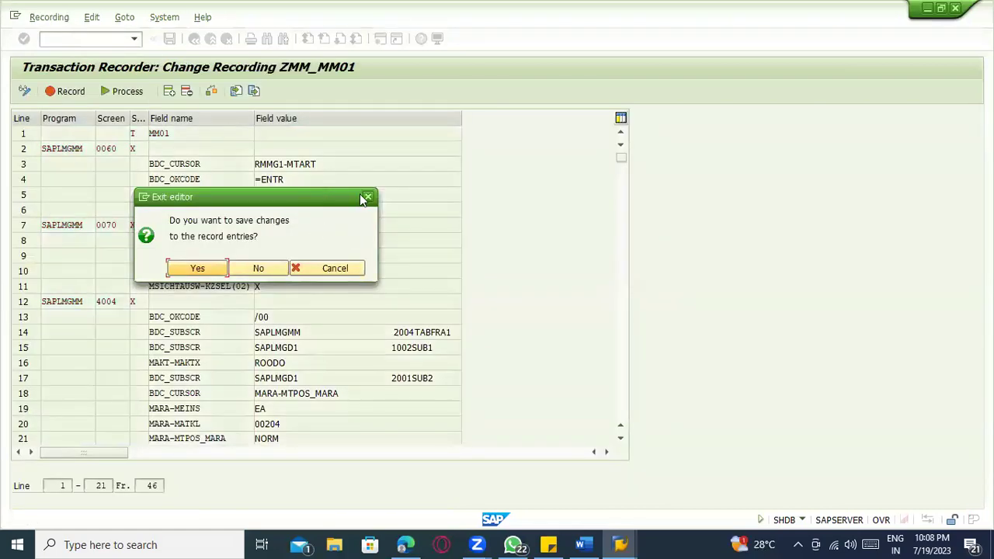
- Dismiss the save-record-entries prompt and glance through the recording actions menu
click(367, 197)
click(49, 17)
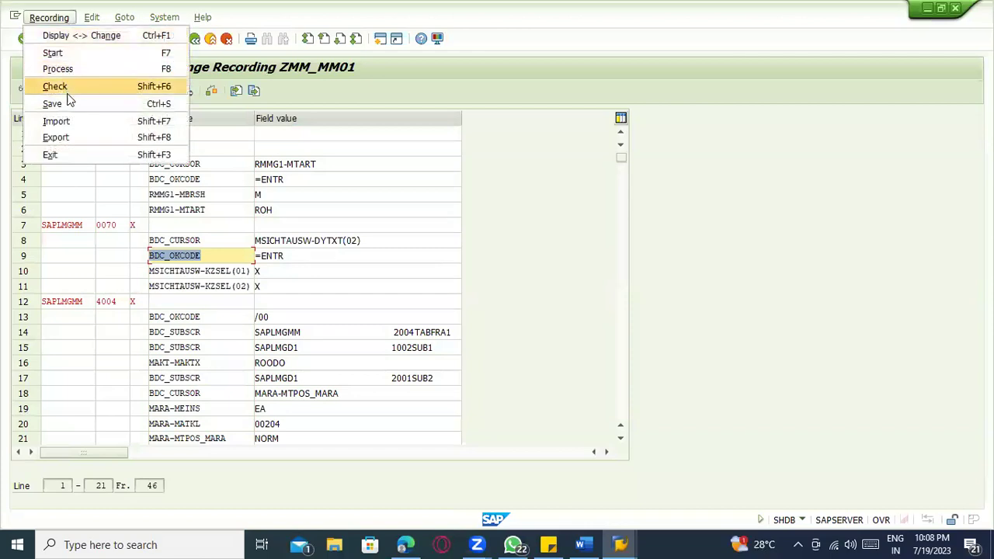
mouse_move(91, 17)
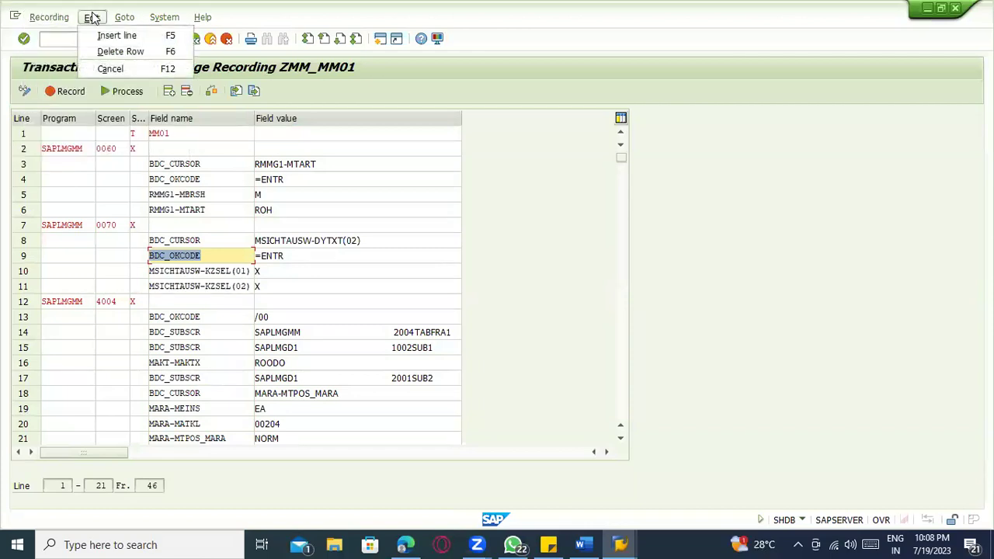
mouse_move(49, 17)
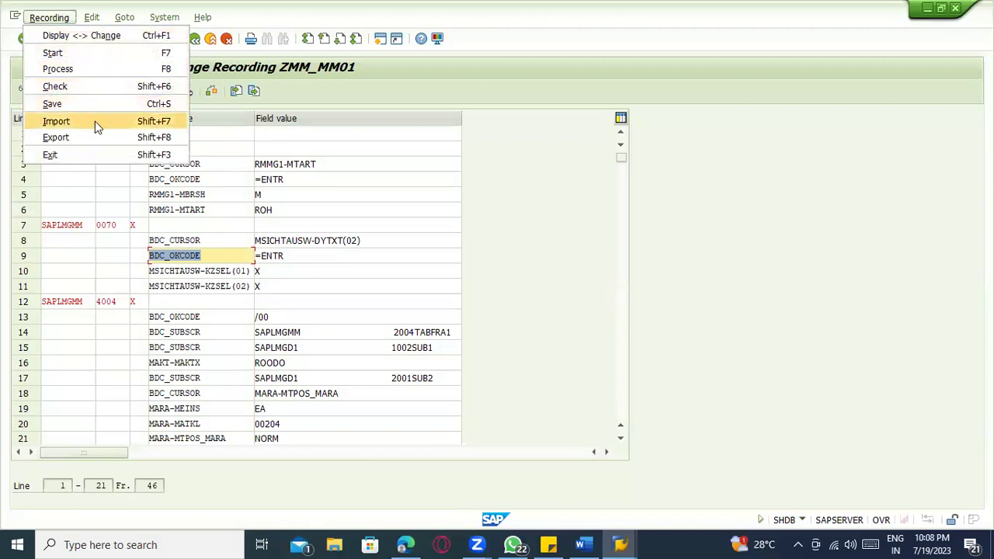
click(515, 231)
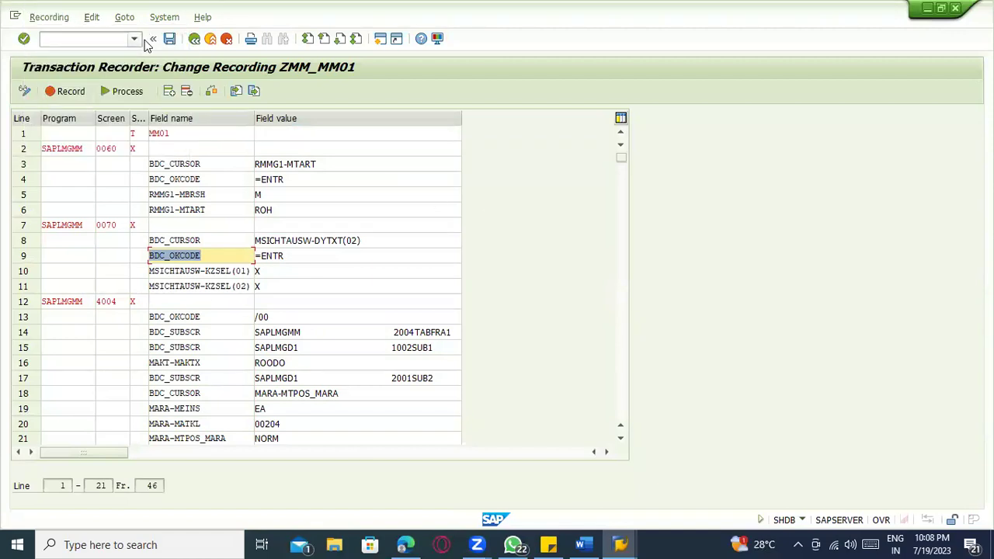
- Process ZMM_MM01 in mode A to create material 50065821, then return to the recording
click(106, 90)
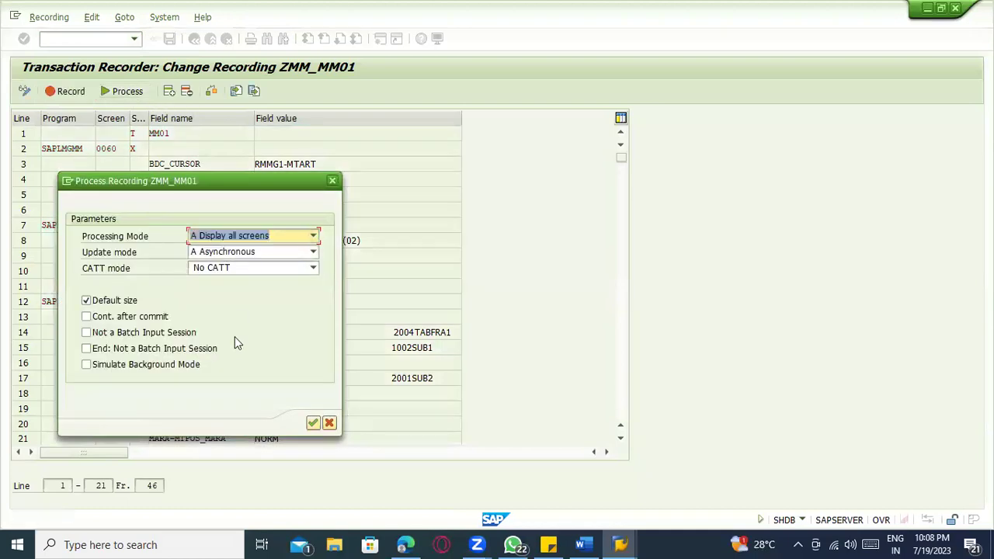
key(Return)
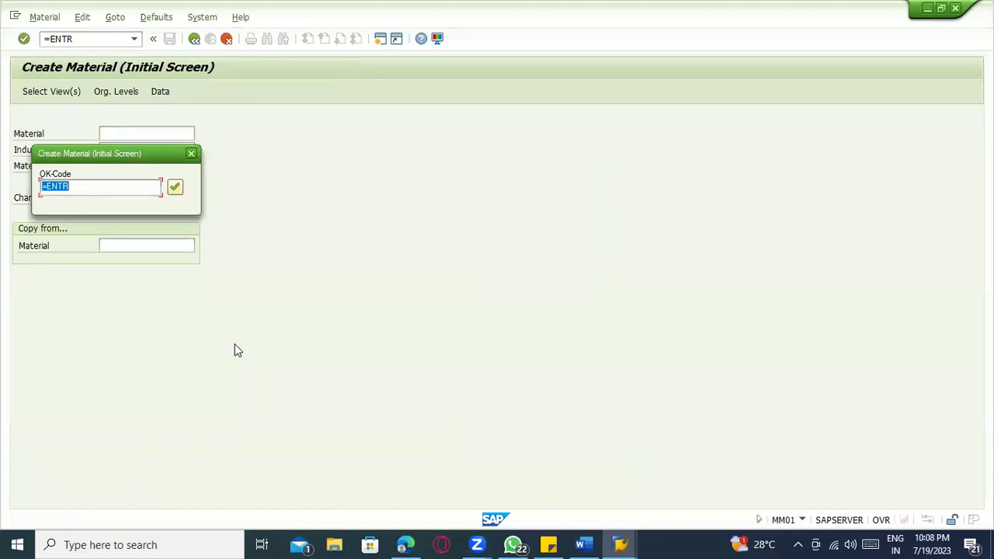
key(Return)
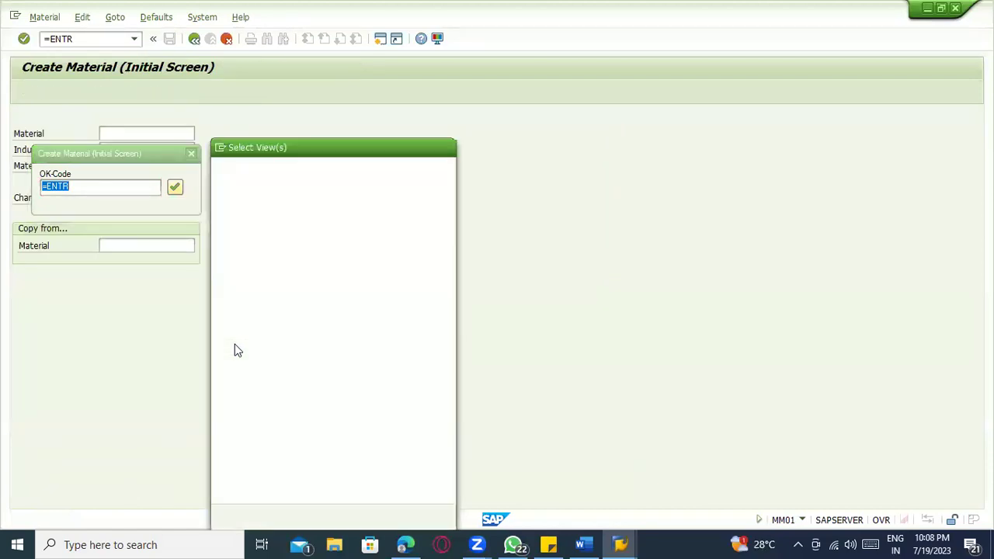
key(Return)
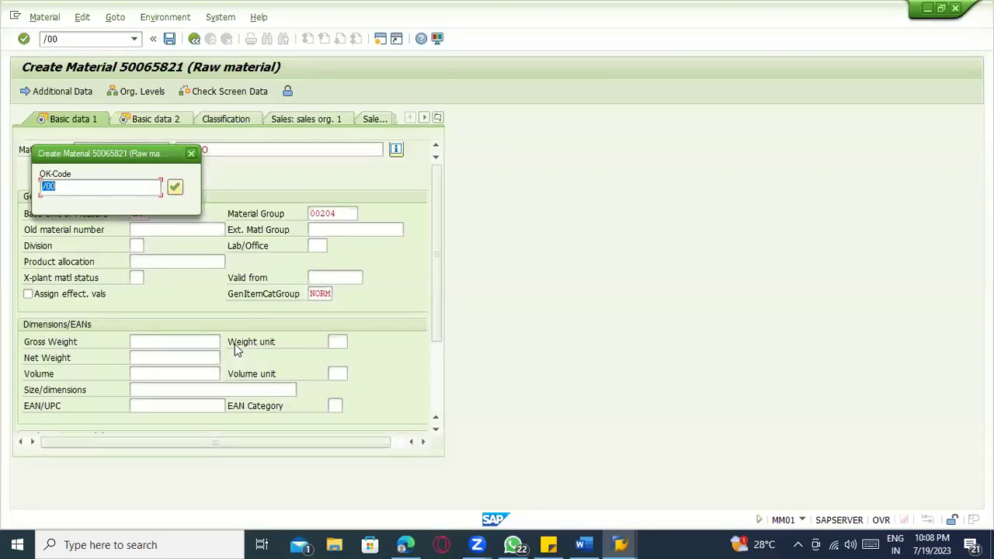
key(Return)
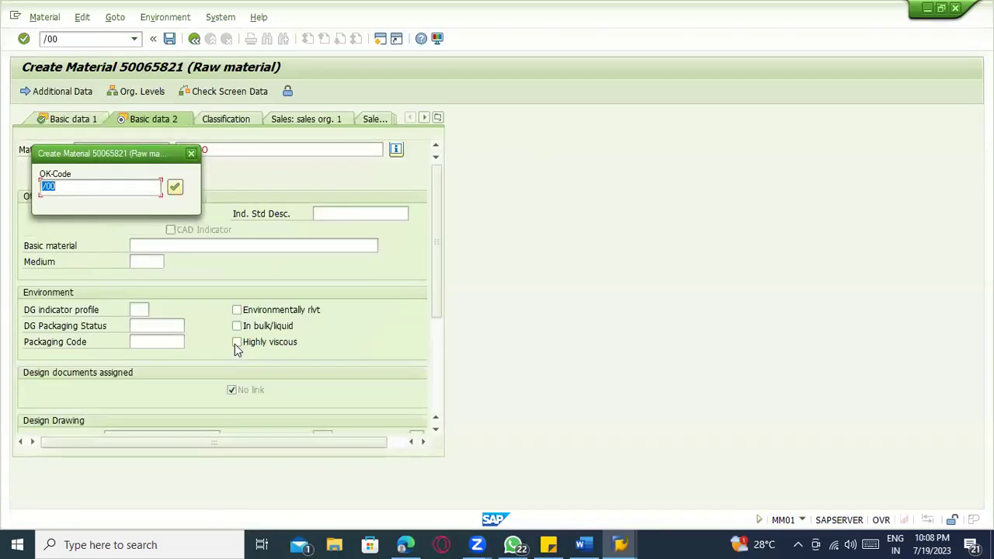
key(Return)
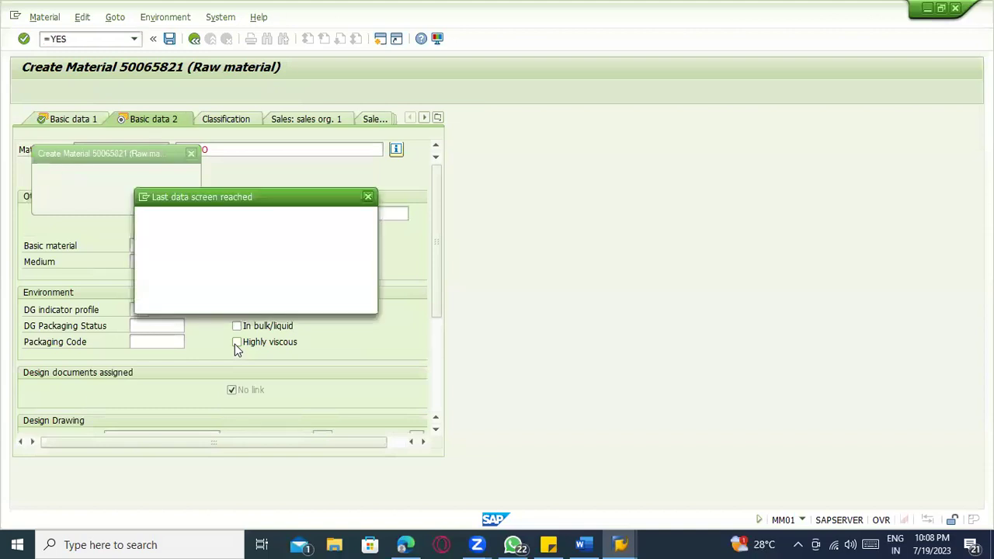
key(Return)
key(Return)
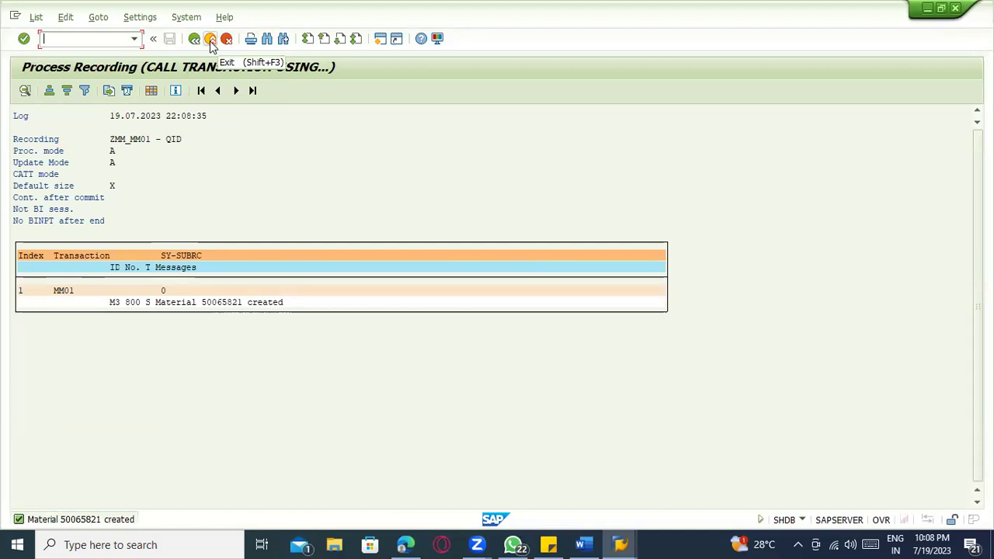
click(210, 39)
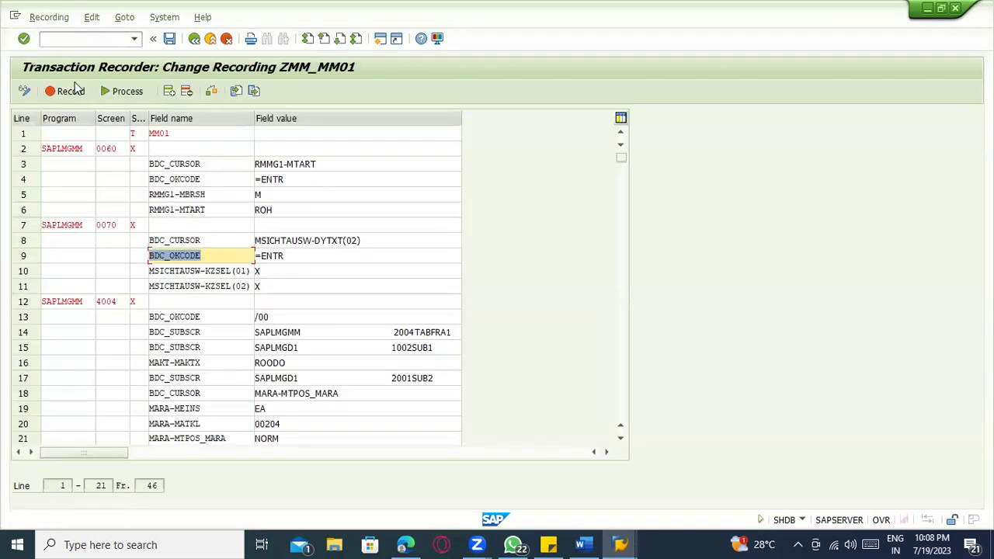
click(60, 18)
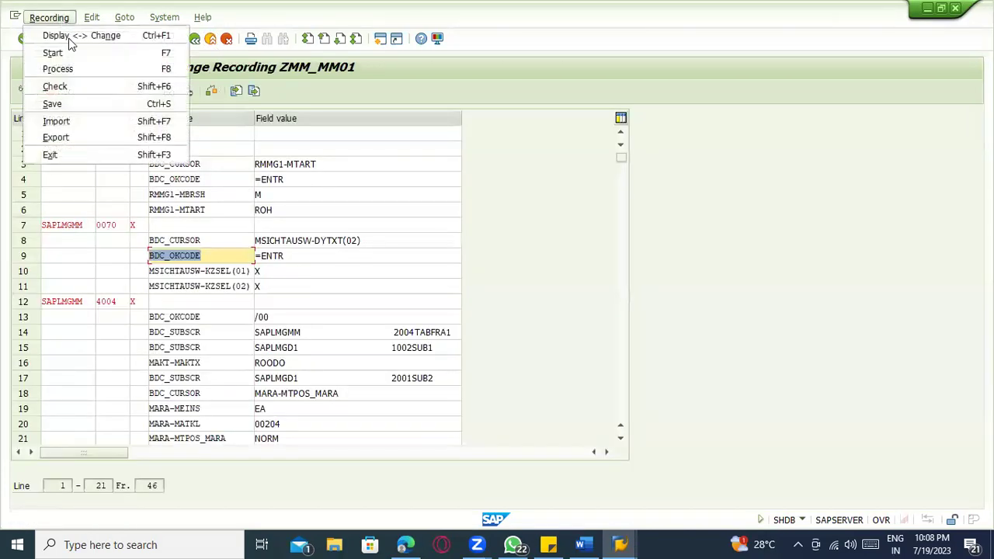
- Export the recording as bdc_recording.txt to the Desktop, allowing the SAP GUI security prompt
click(103, 141)
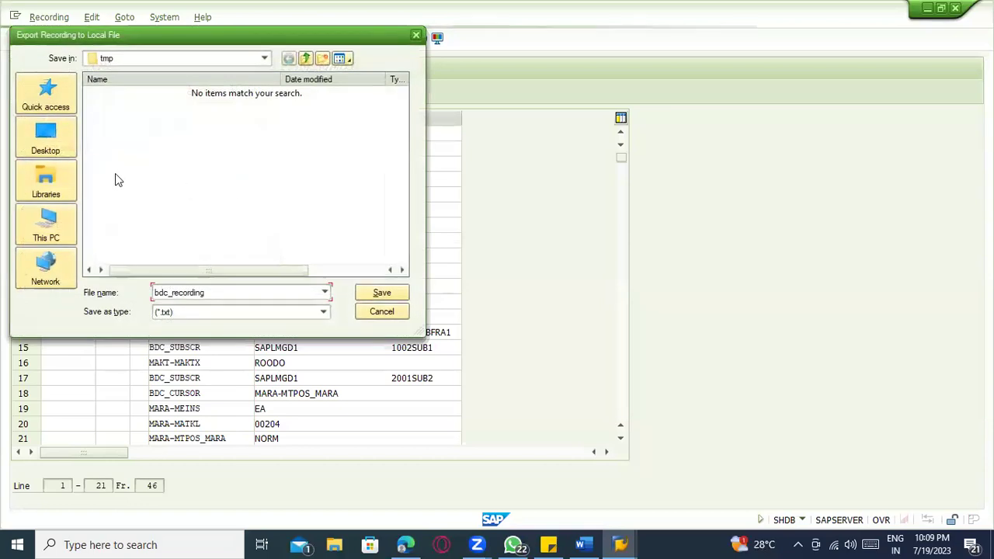
click(62, 142)
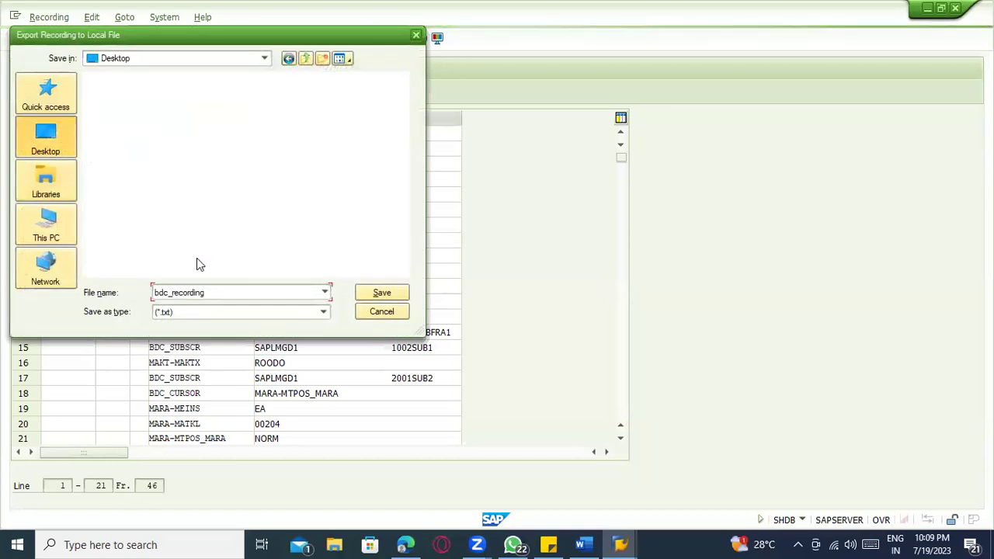
click(381, 293)
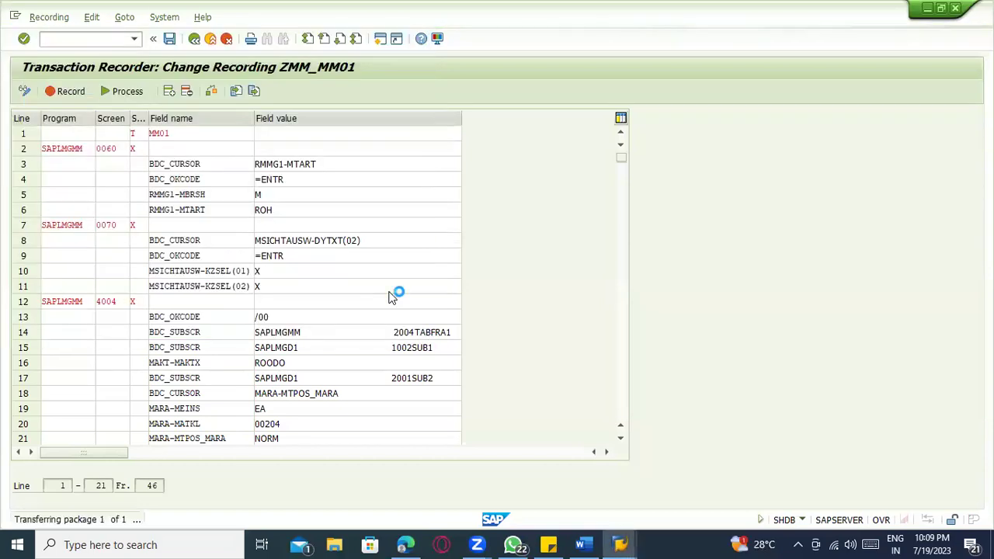
click(365, 351)
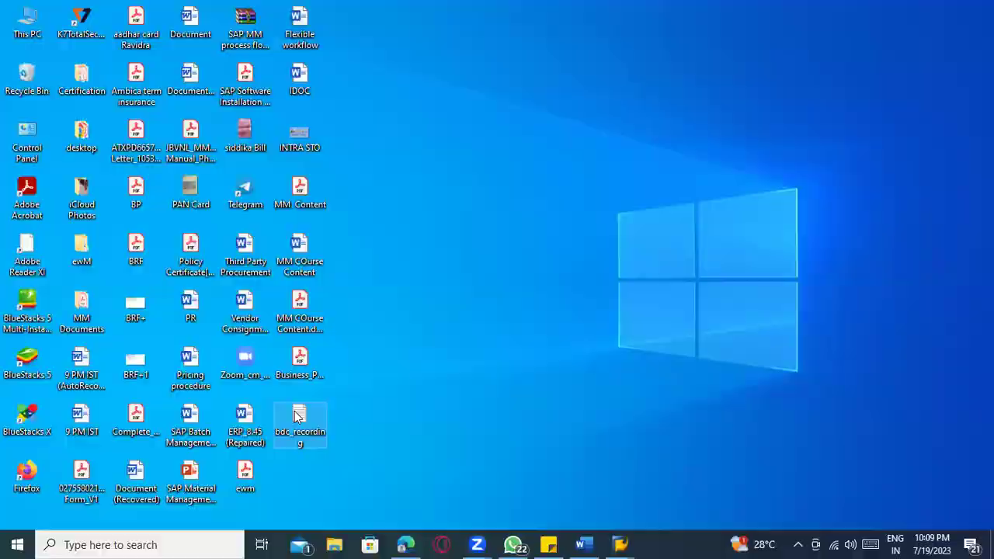
- Open bdc_recording in maximized Notepad, scroll through its screen and field rows, then close it
double_click(298, 423)
double_click(449, 237)
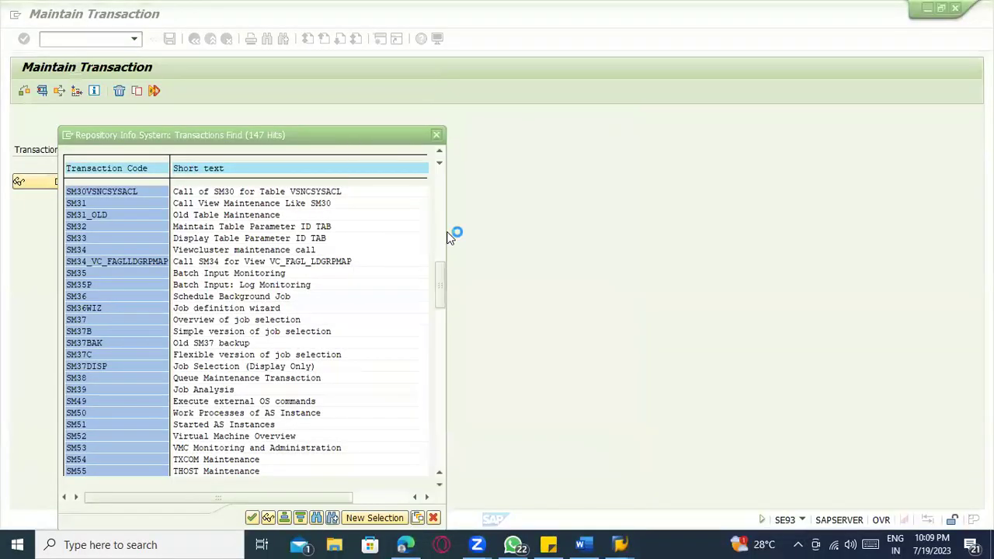
drag(559, 389, 535, 195)
click(883, 203)
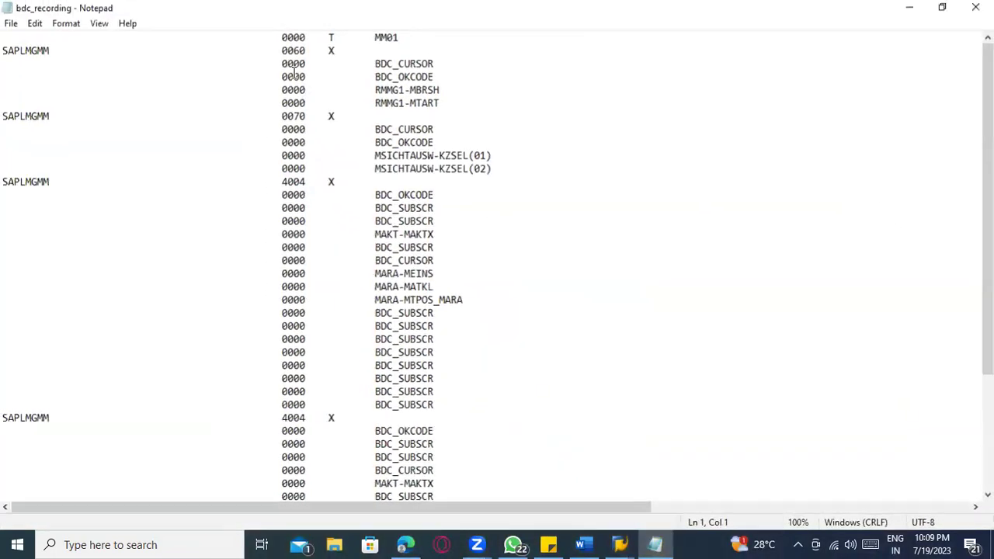
scroll(434, 257, down, 4)
scroll(435, 237, up, 4)
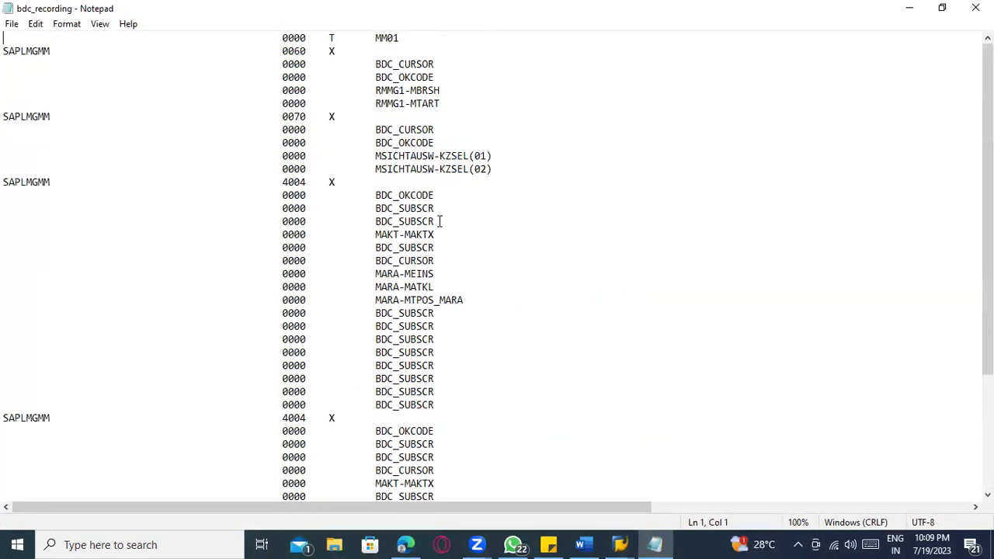
drag(500, 506, 254, 466)
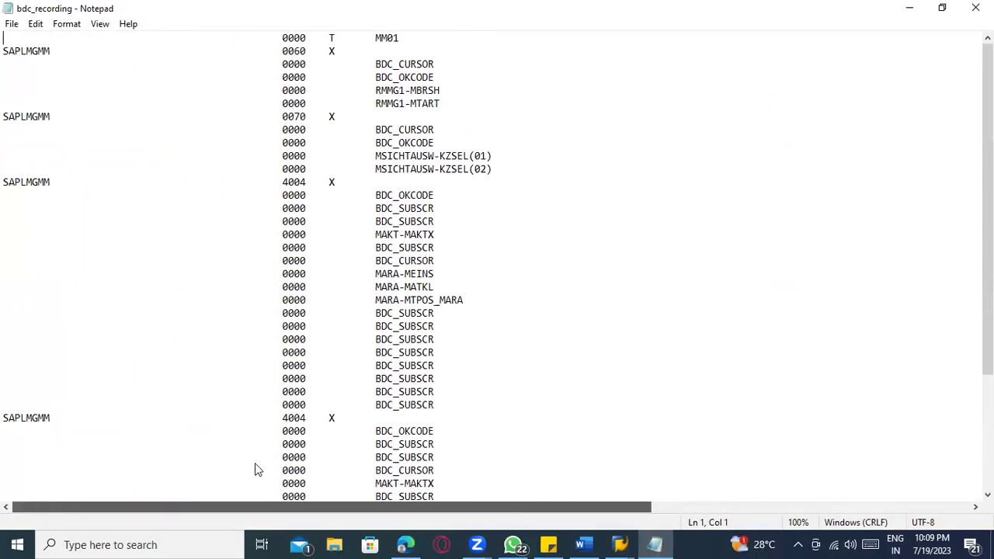
click(975, 8)
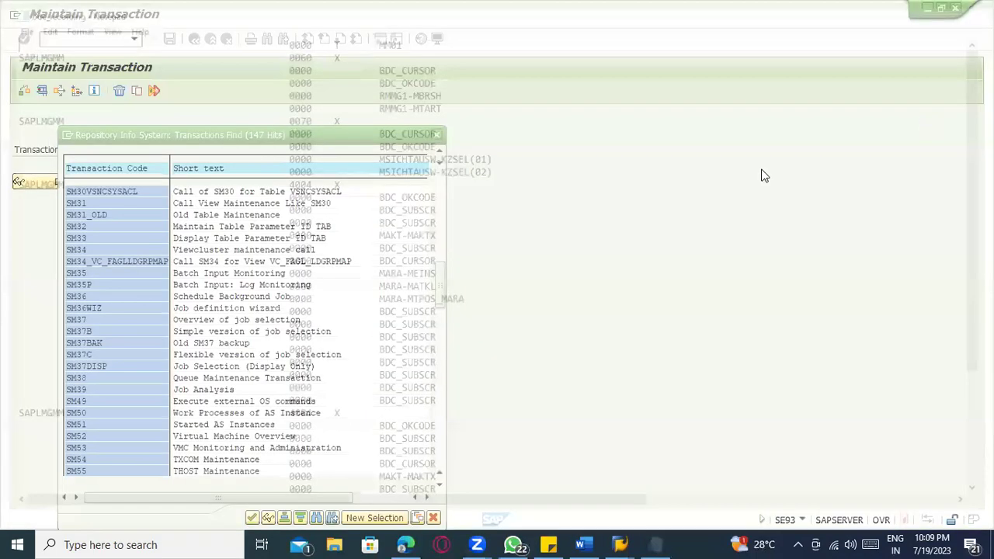
click(440, 132)
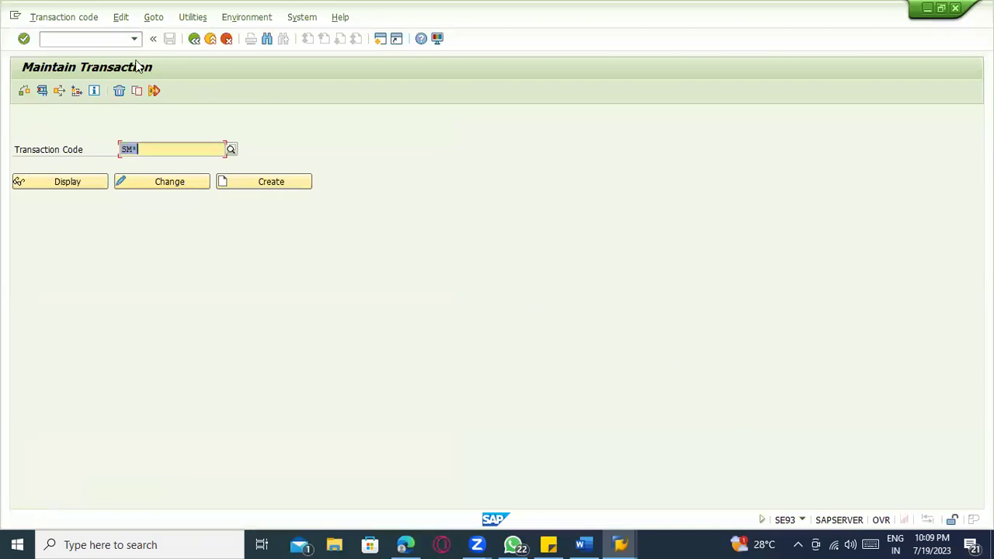
- Exit SE93 and relaunch the transaction recorder with /nshdb
click(207, 43)
key(super+d)
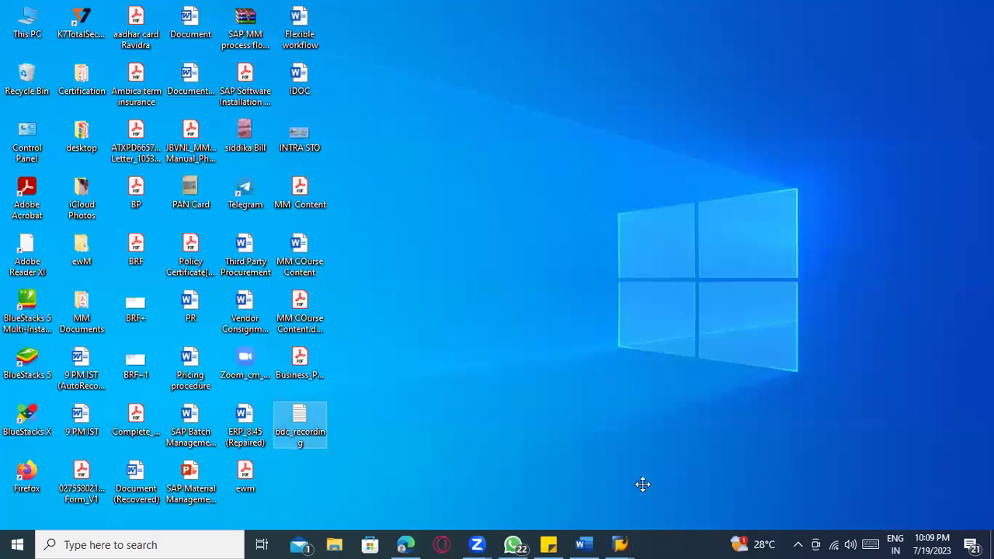
click(72, 35)
text(/nshdb)
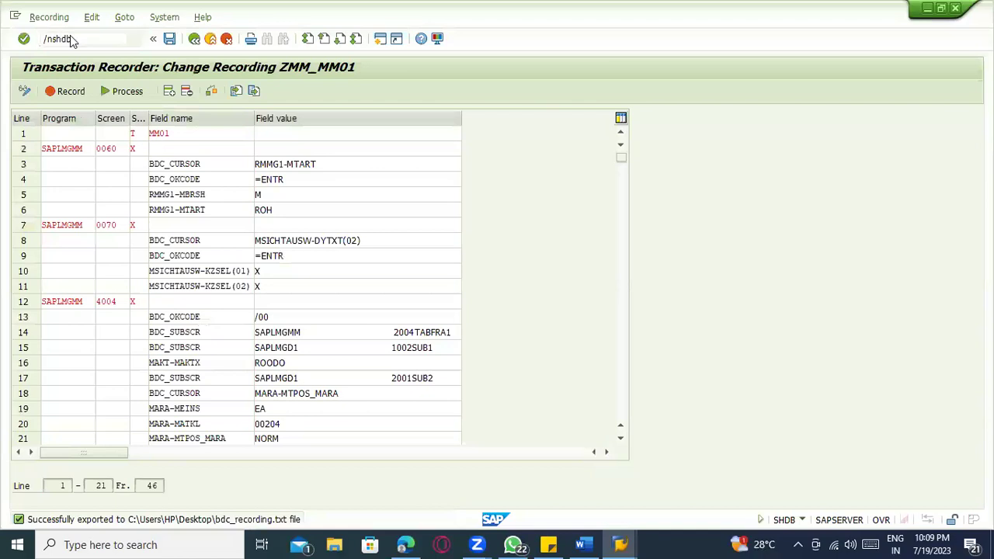
key(Return)
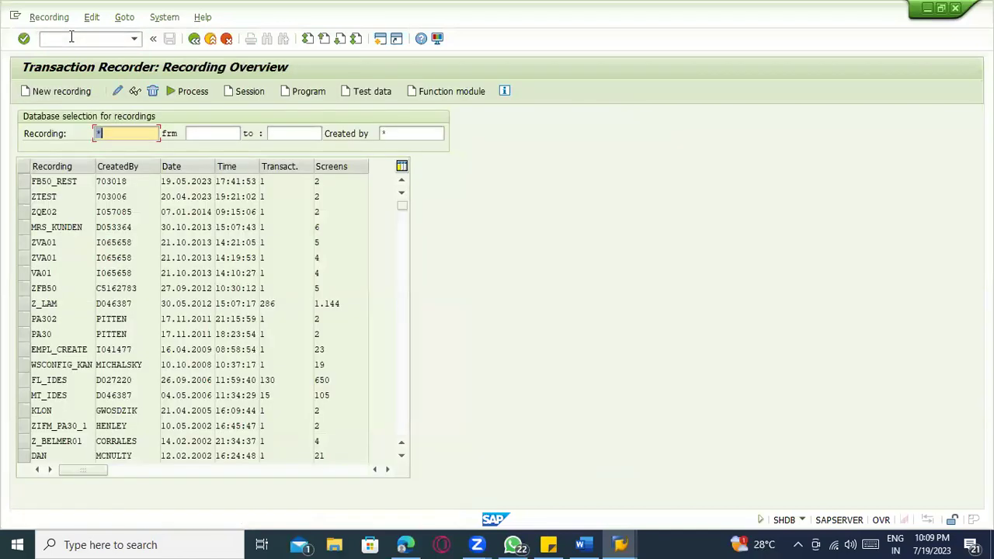
- Open the SM35 Batch Input Session Overview, which finds 0 sessions for ZM
click(71, 36)
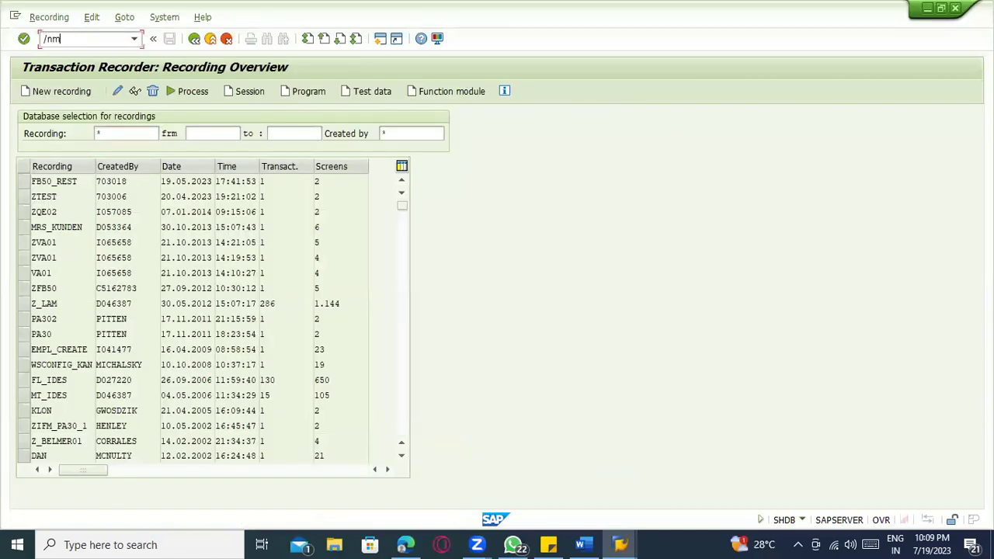
key(Return)
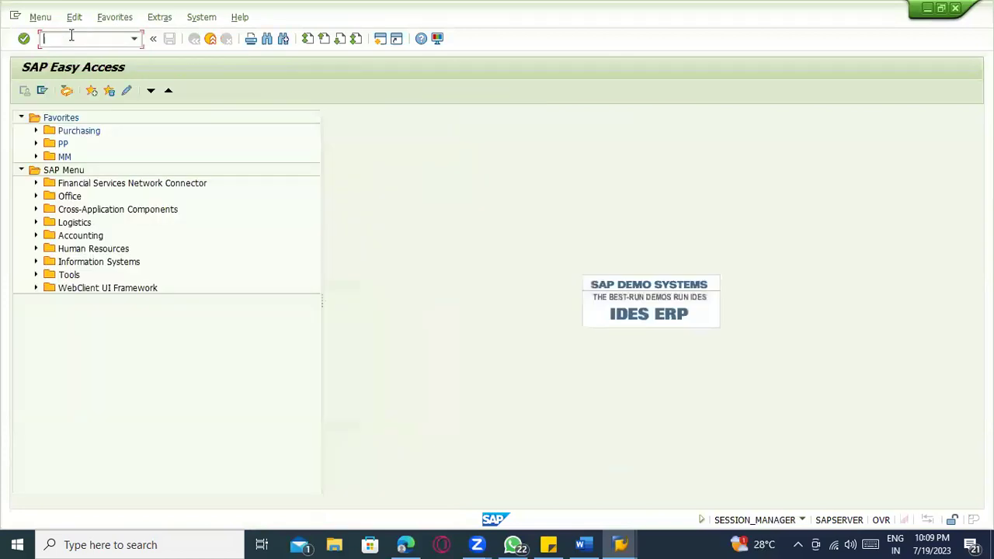
text(sm35)
key(Return)
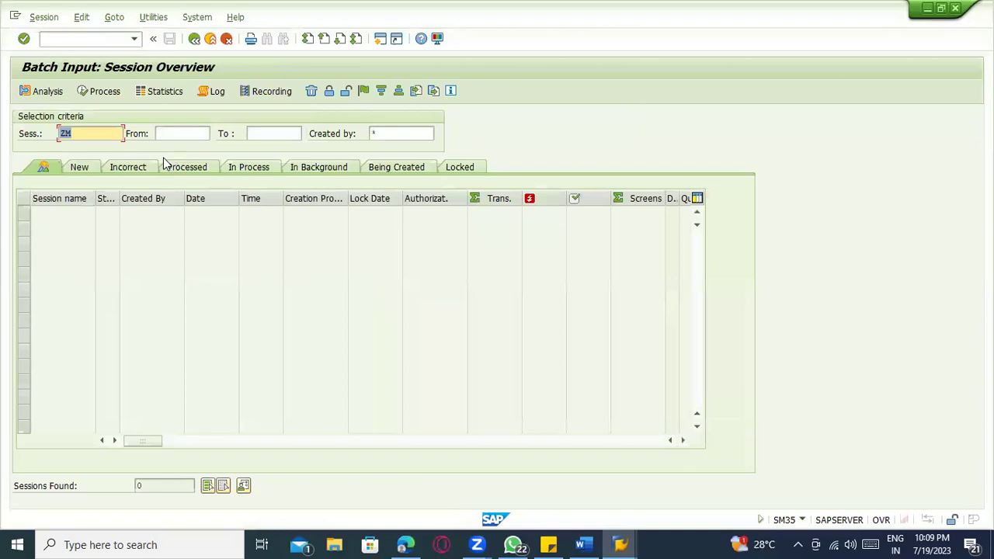
- List all batch input sessions and select the FERT_CREATIO session
click(64, 168)
click(40, 171)
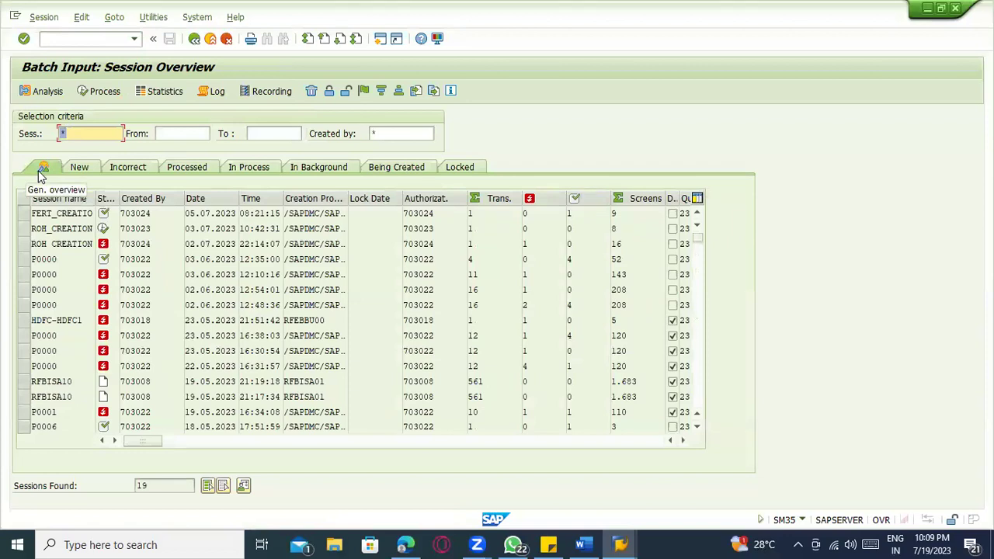
click(272, 92)
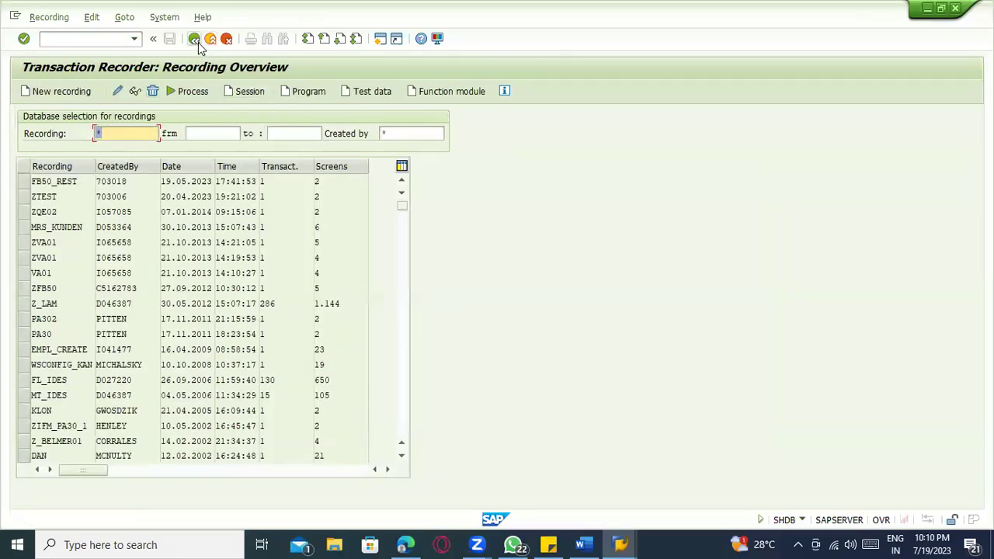
click(195, 40)
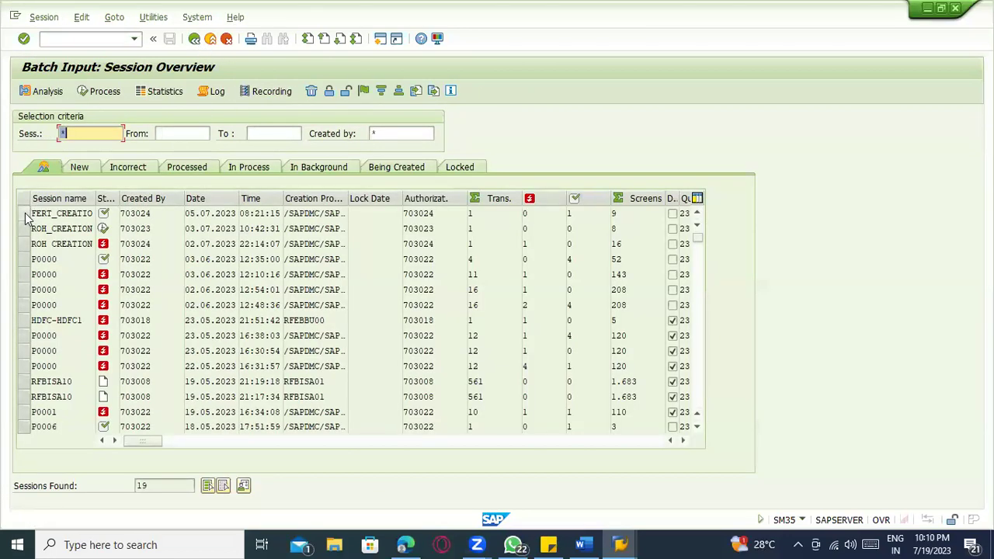
click(25, 214)
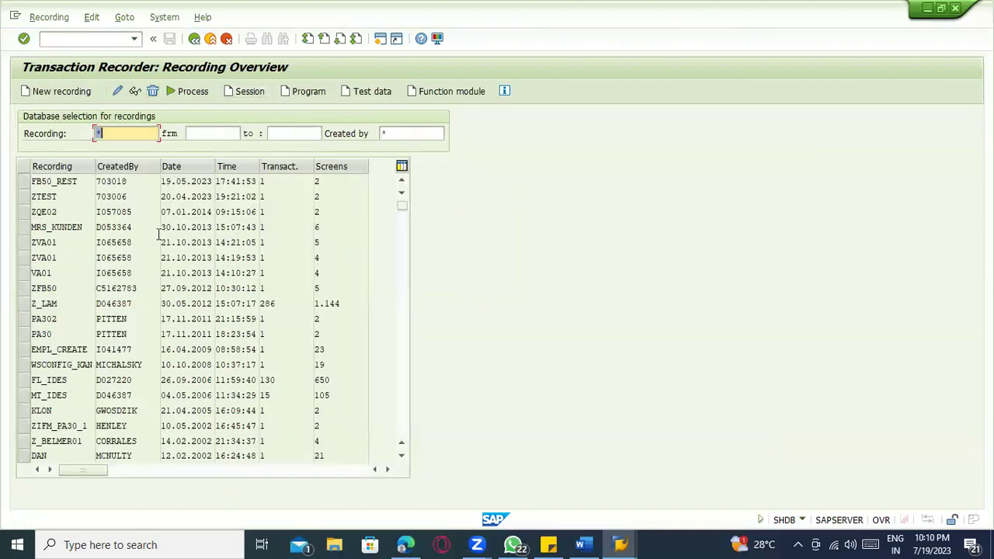
click(195, 41)
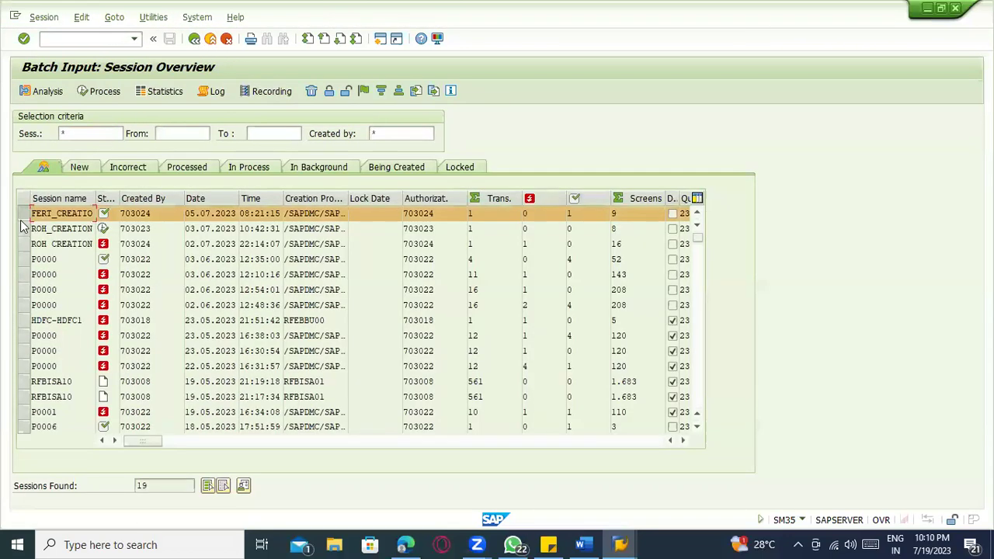
- Scroll through the recording overview, then cancel and exit to the Easy Access menu
click(280, 88)
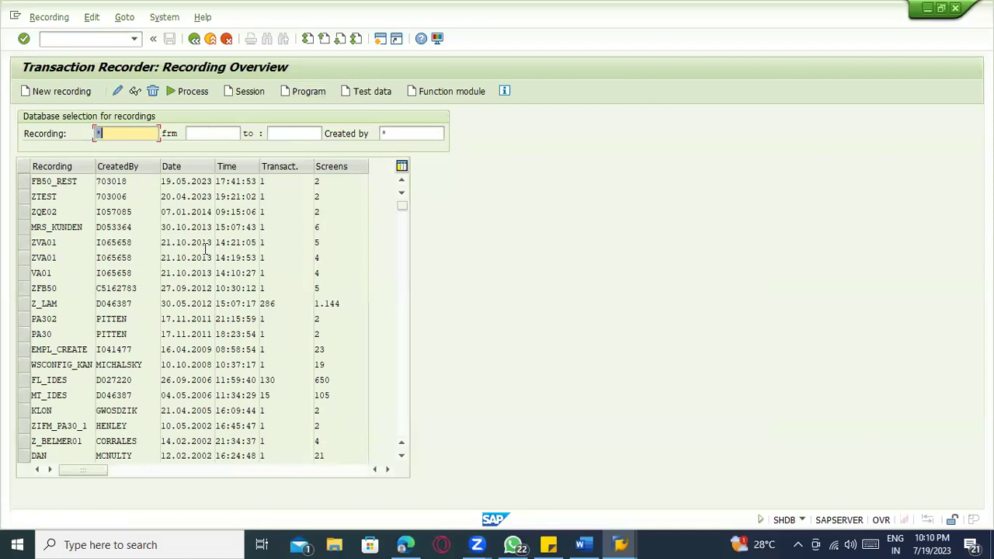
scroll(206, 247, down, 3)
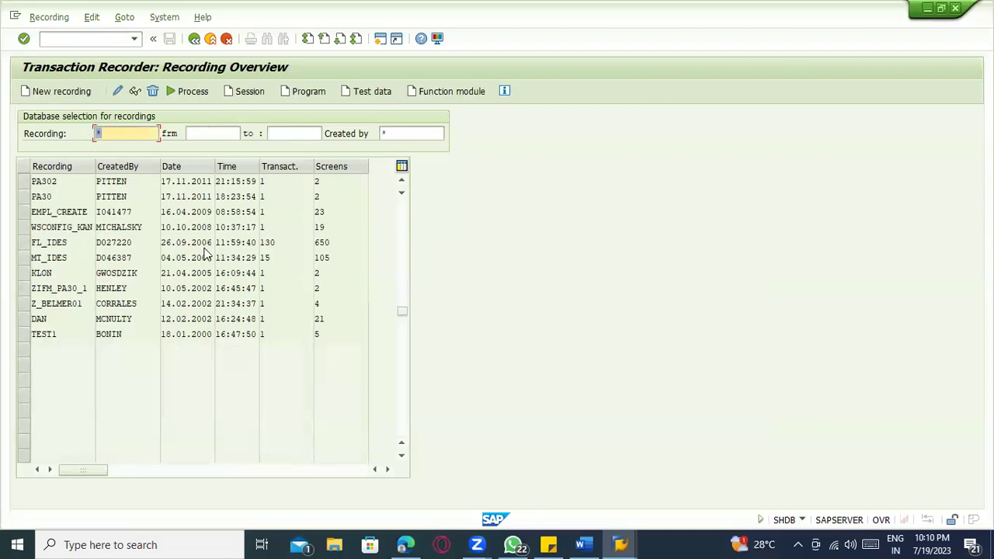
scroll(206, 247, up, 2)
scroll(205, 247, up, 1)
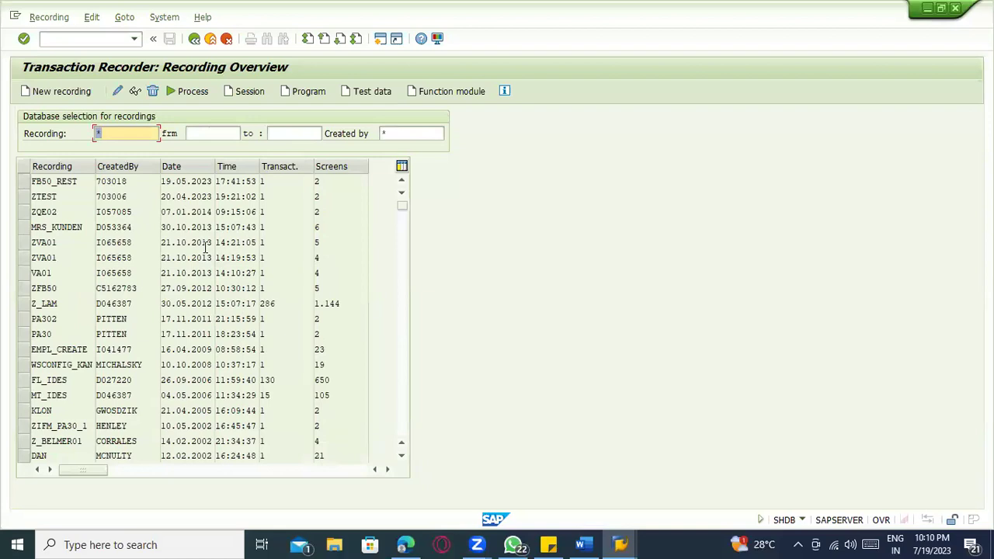
click(221, 41)
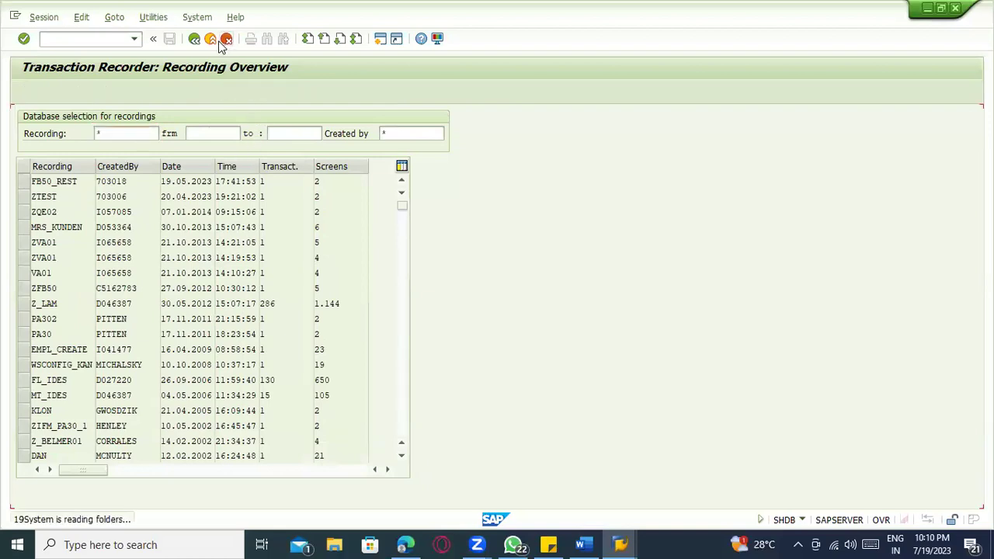
click(210, 40)
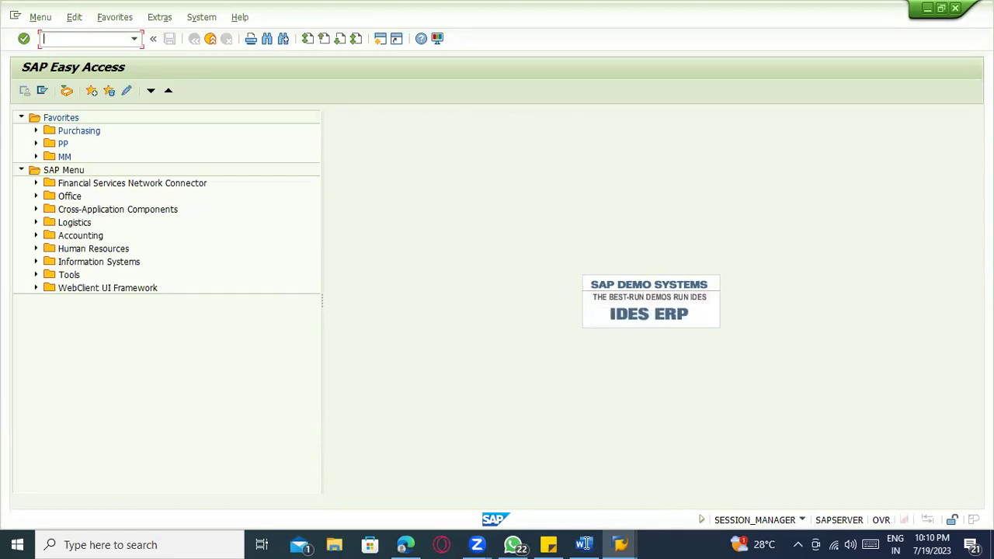
- In Word, list the upload methods: BDC program, BAPI program and LSMW -----
key(alt+Tab)
text(DC por)
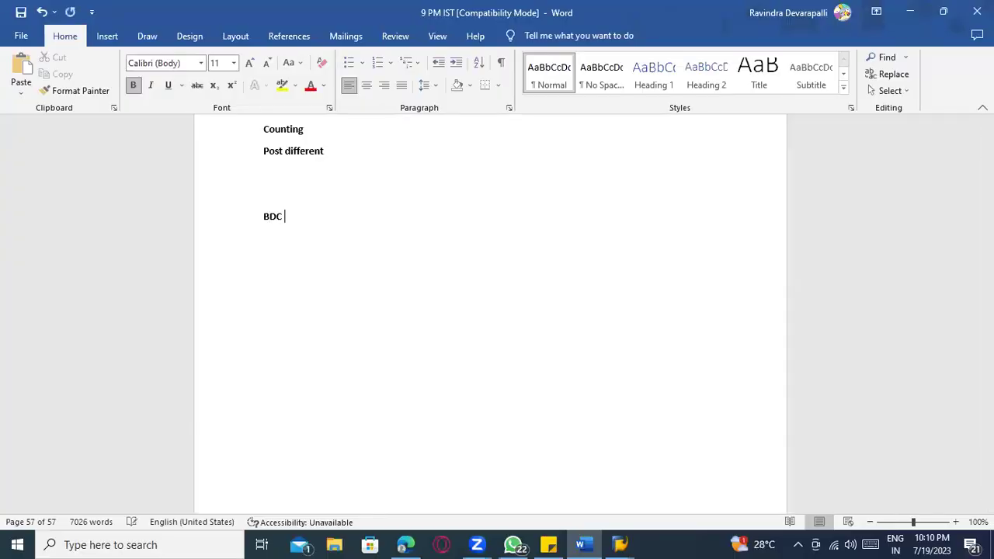
key(BackSpace)
key(BackSpace)
text(rogram)
key(Return)
text(BAO)
key(BackSpace)
text(PI program)
key(Return)
text(LSM)
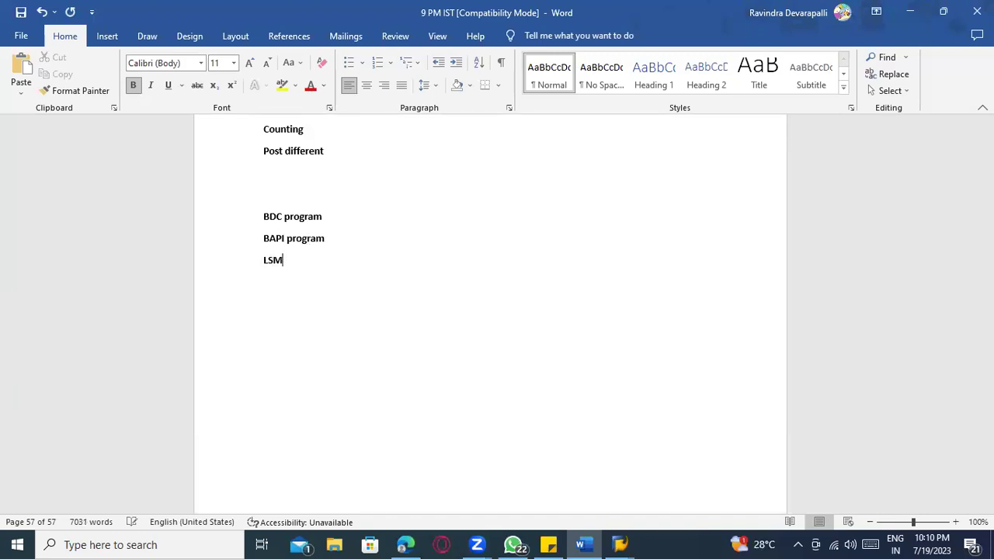
text(W -----)
- Add the heading 'Upload of Mass creation ----- Material......' above the list
click(281, 206)
key(Return)
key(Return)
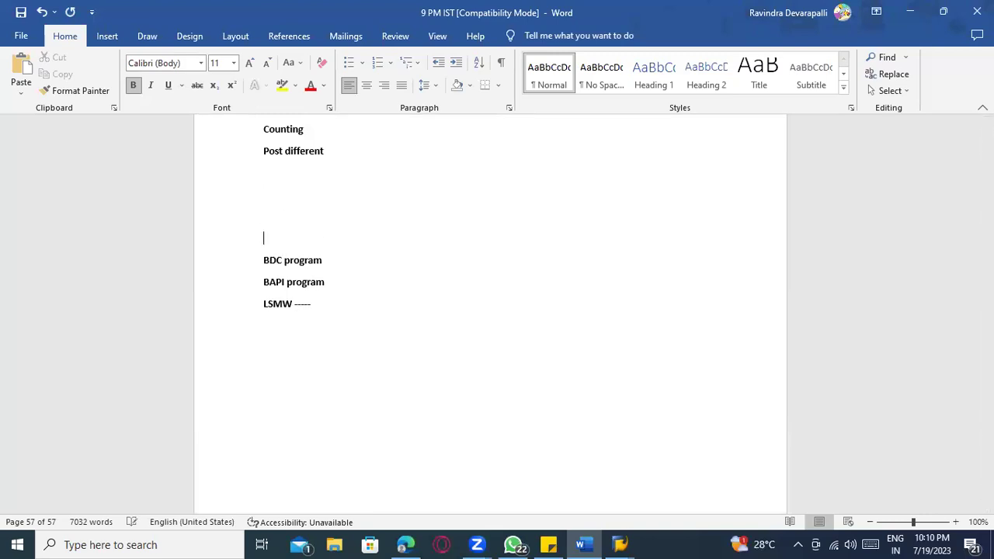
text(Upload of Mass creation)
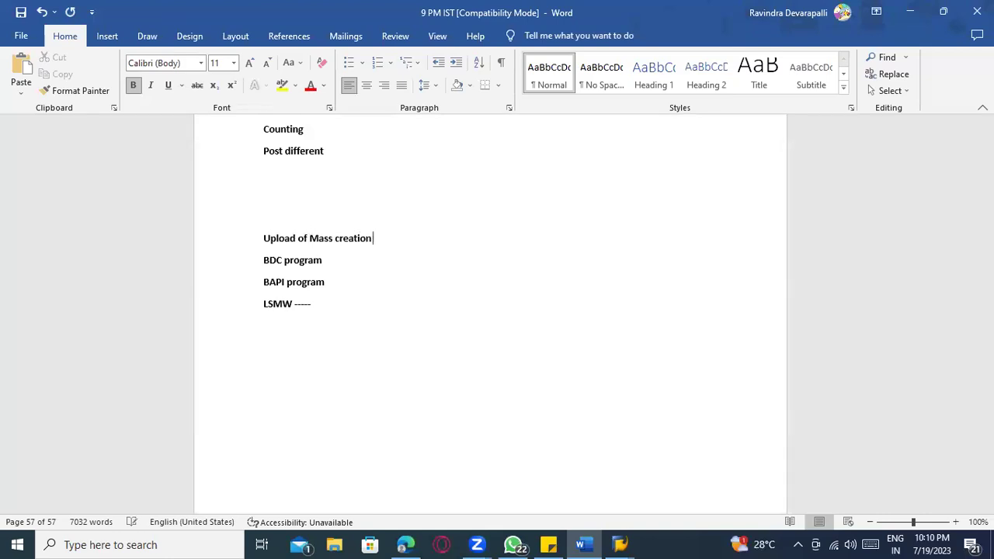
text( ----- Material)
text(.......)
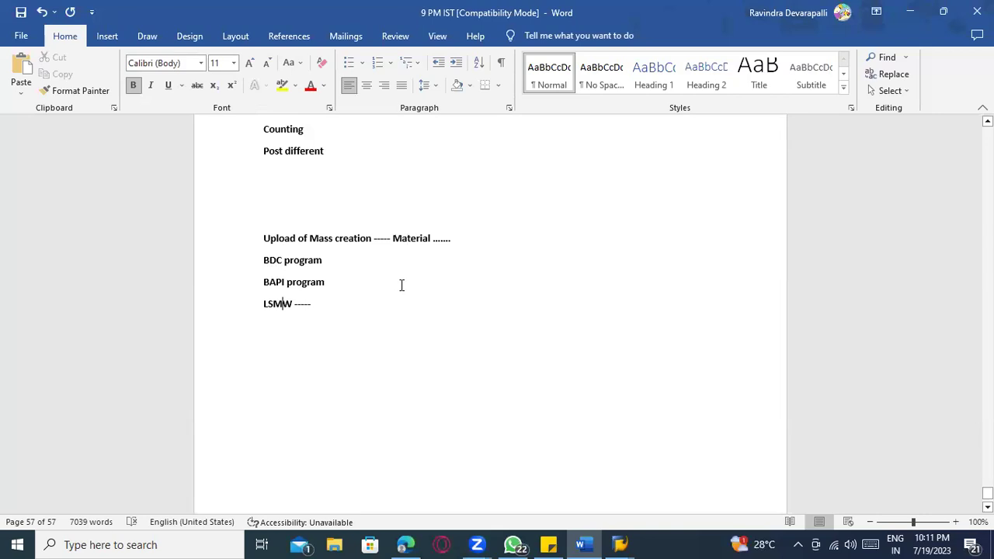
- Append a dash run and 'program' to the BDC program line
click(335, 264)
text(--------------prgram)
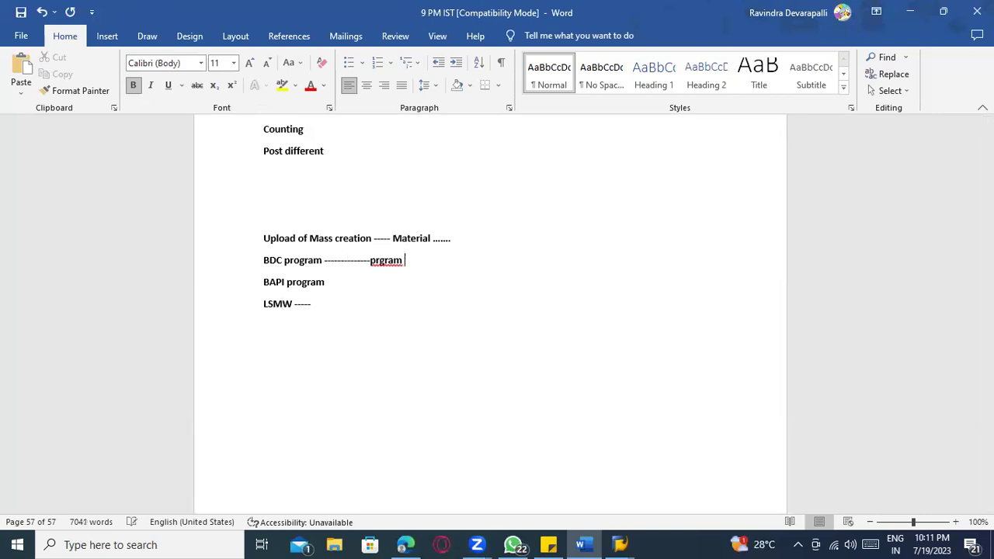
key(BackSpace)
key(BackSpace)
key(BackSpace)
key(BackSpace)
key(BackSpace)
text([p)
key(BackSpace)
key(BackSpace)
text(p)
key(BackSpace)
text(ogram)
- Extend the BAPI line with 'functional module --- program functional consultant can LSMW ----'
click(362, 274)
click(365, 290)
text(---- functio)
text(nal module)
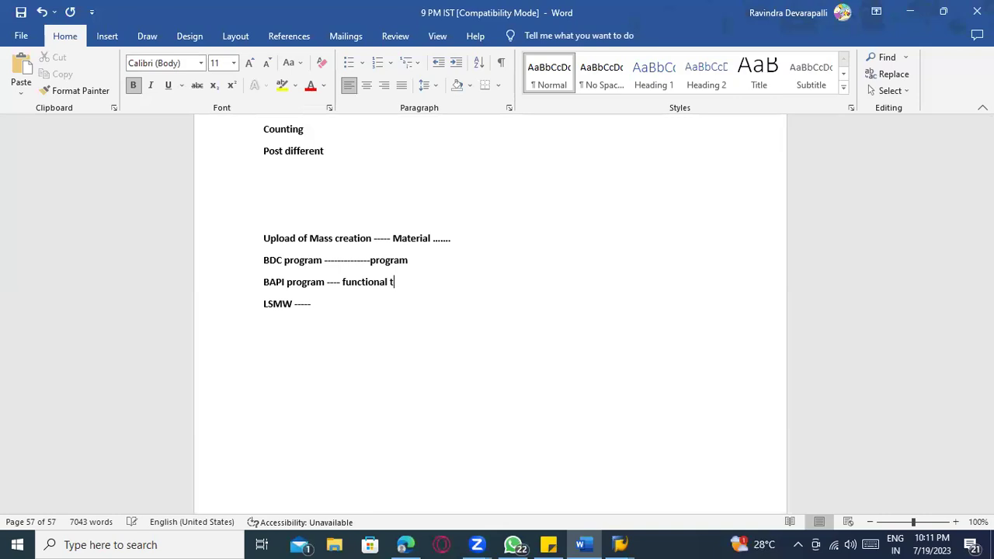
text( --- program)
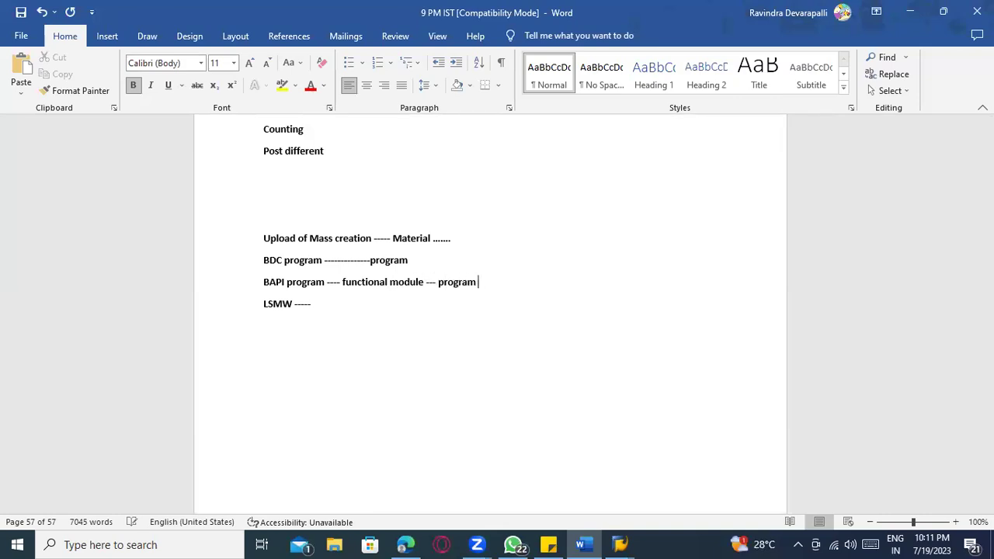
text( functional consultant )
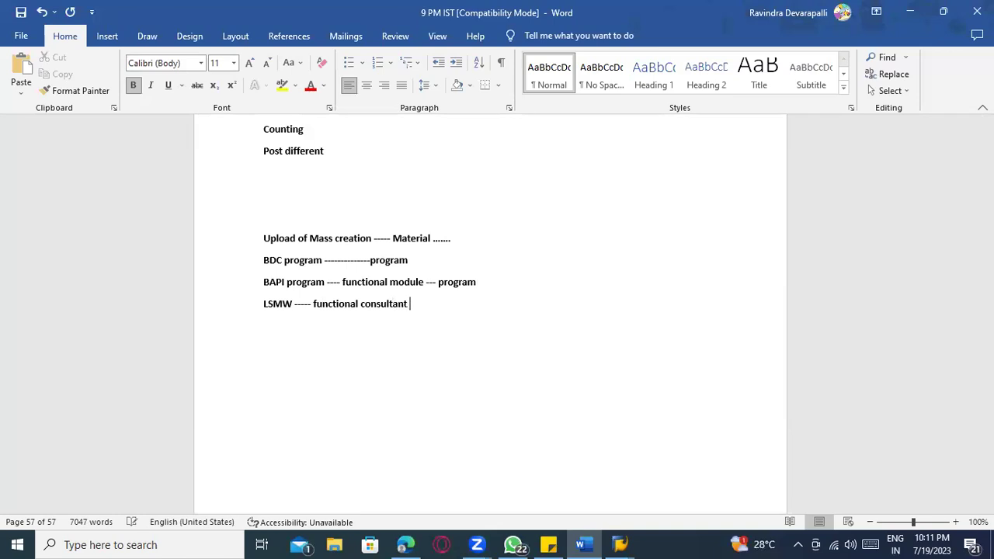
text(can LSMw)
key(BackSpace)
key(BackSpace)
text(W ----)
click(274, 261)
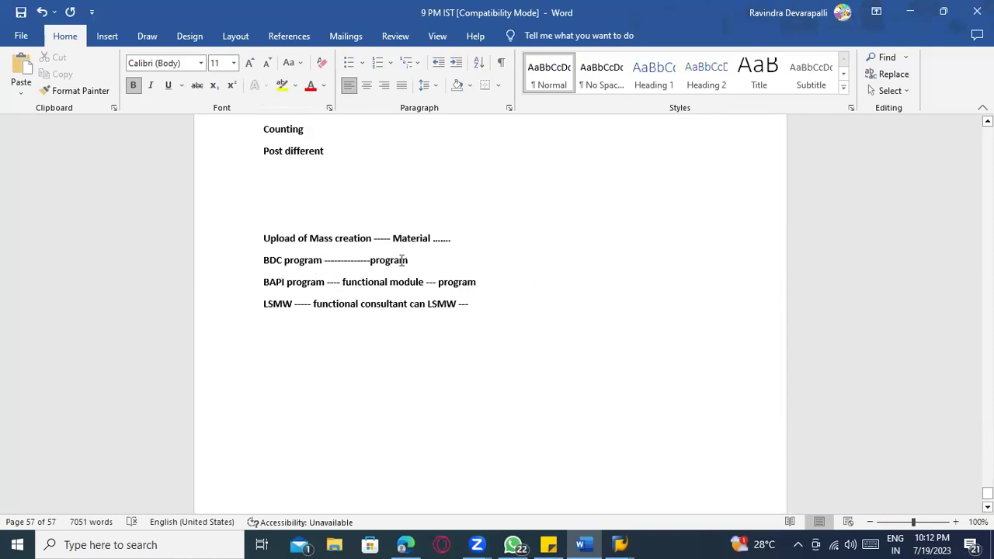
drag(413, 260, 271, 253)
click(468, 289)
drag(426, 287, 266, 285)
drag(479, 304, 243, 301)
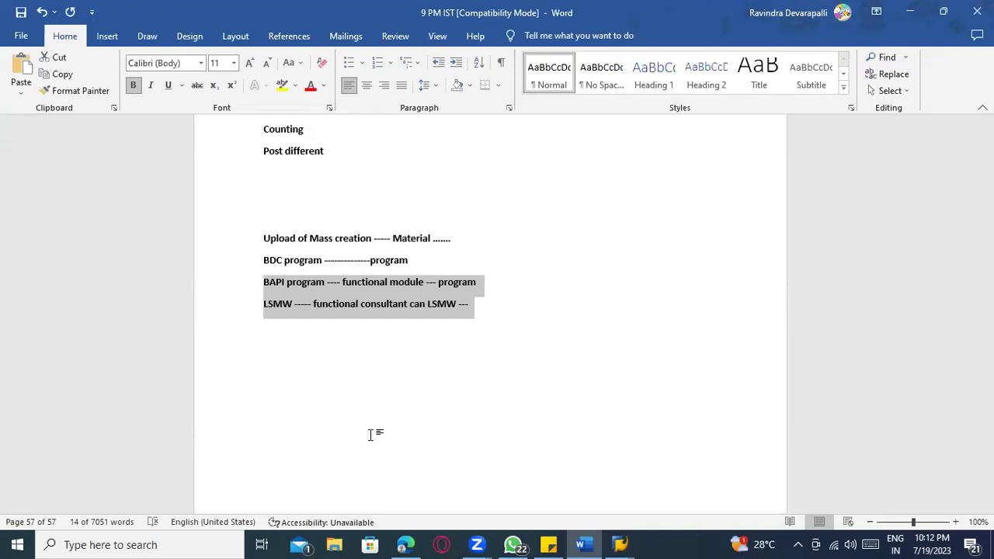
click(376, 434)
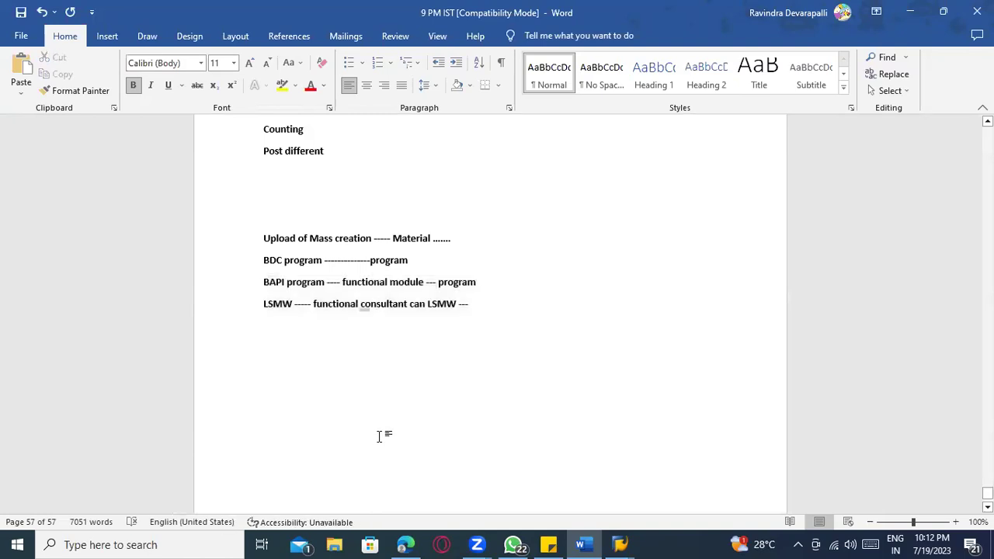
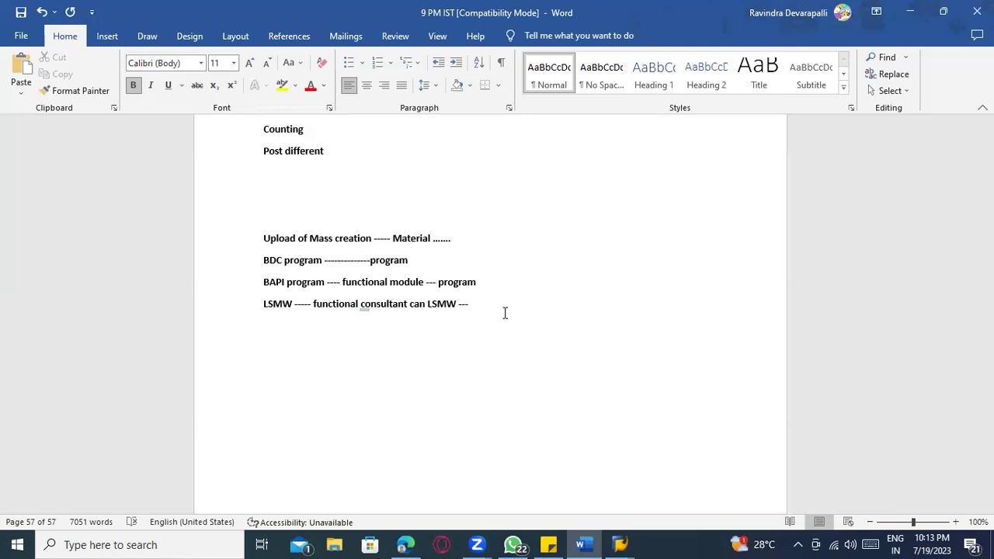
- Append a dash run and 'material master' to the BDC program line
click(503, 313)
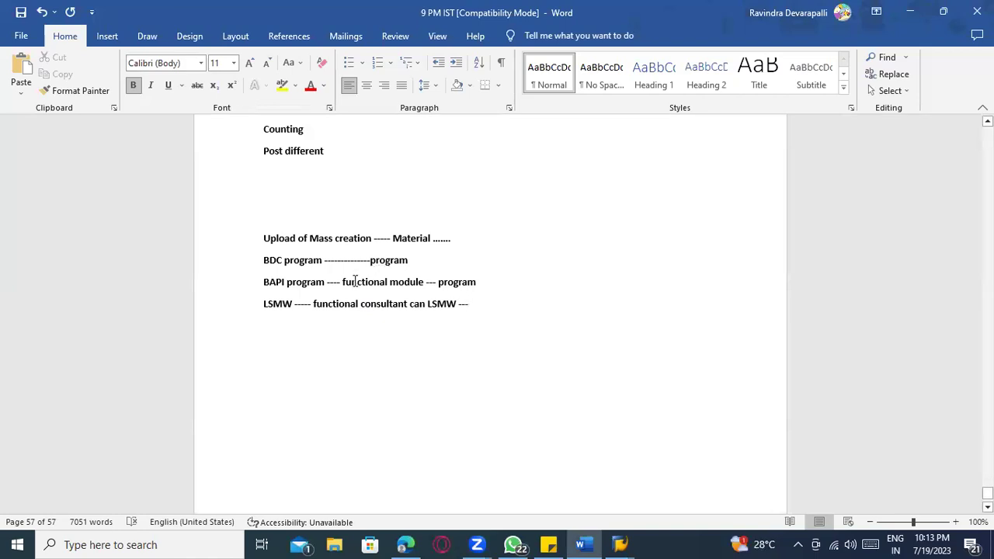
click(264, 260)
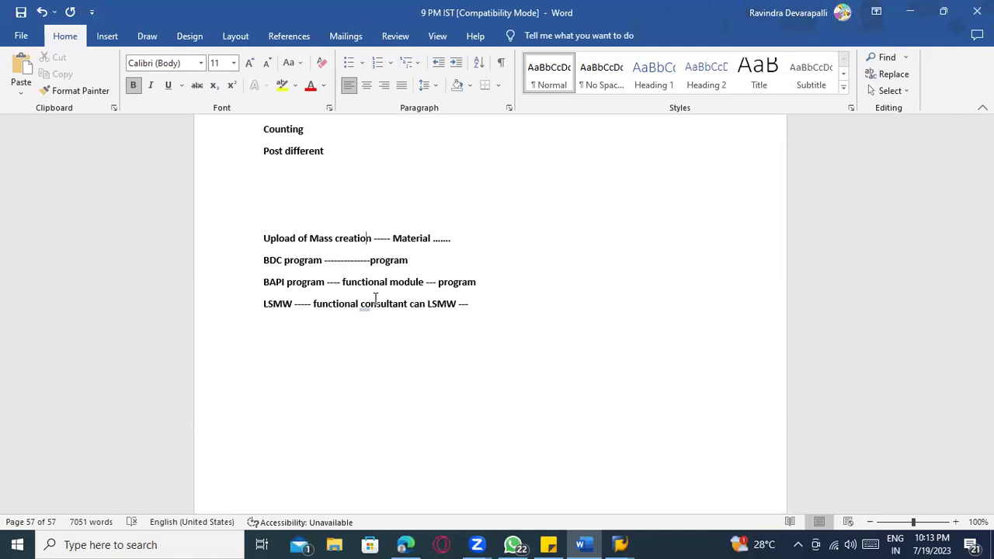
drag(264, 304, 437, 344)
click(284, 295)
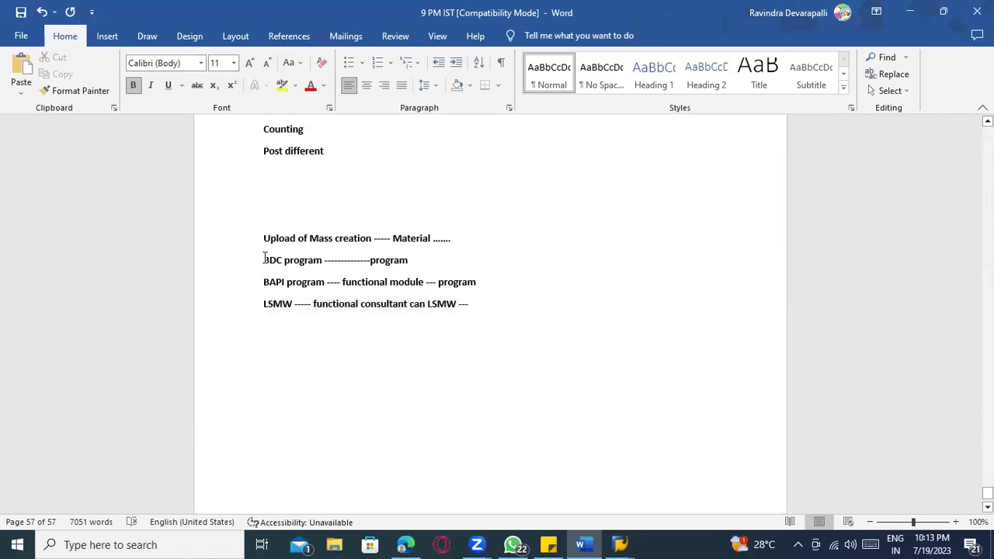
drag(264, 260, 522, 257)
click(502, 368)
drag(258, 289, 475, 284)
click(477, 320)
click(462, 263)
text(-)
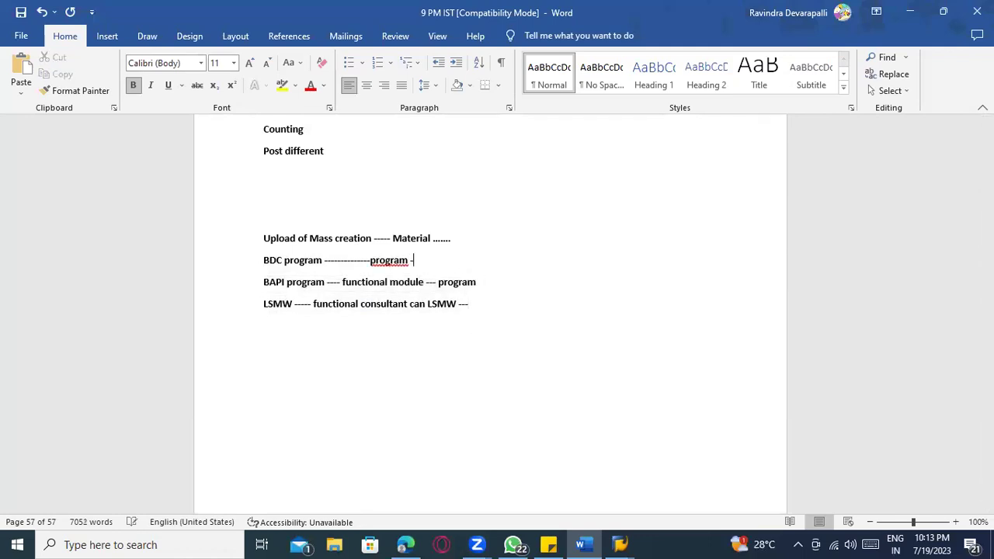
text(--------------- marn)
key(BackSpace)
key(BackSpace)
text(terial master)
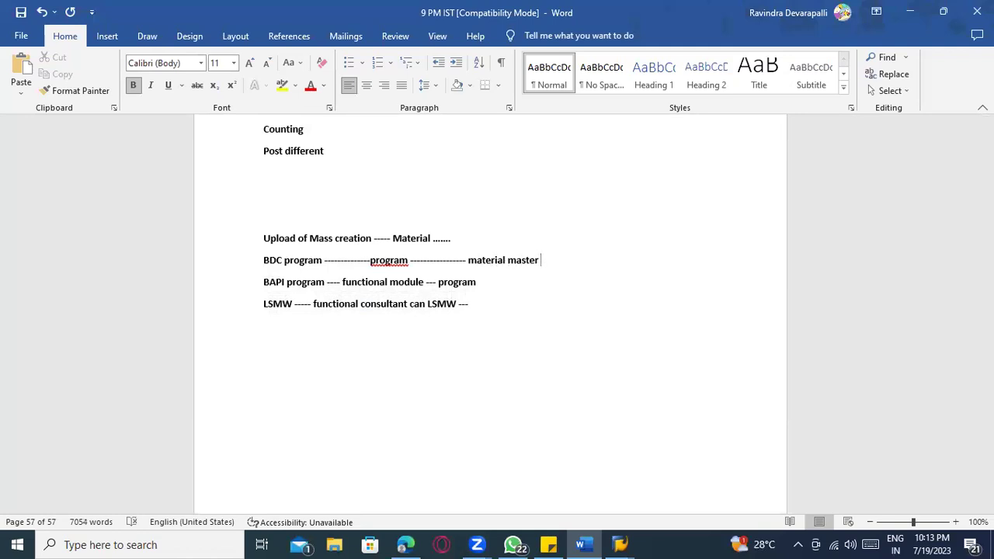
- Add '--- customer' to the end of the BAPI line
click(497, 282)
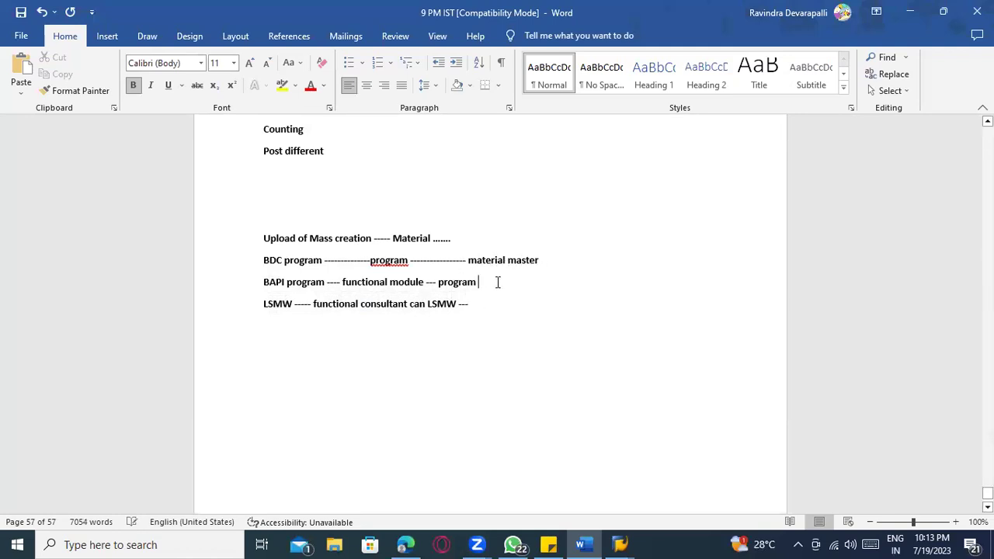
text(--- ci d)
key(BackSpace)
- Add 'purchasing info record' to the end of the LSMW line
key(BackSpace)
key(BackSpace)
text(ustomer)
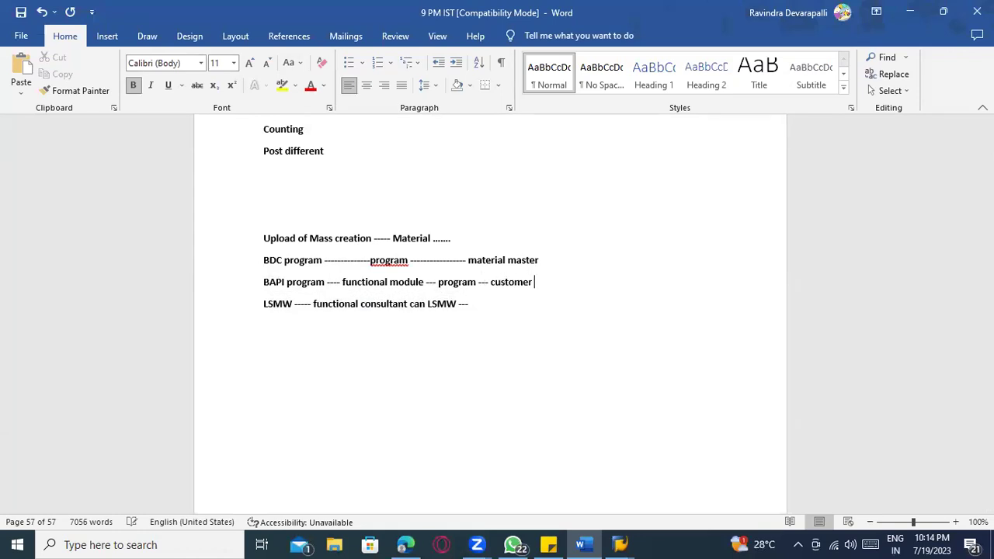
click(495, 308)
text(purchasing in fo rec)
key(BackSpace)
key(BackSpace)
key(BackSpace)
key(BackSpace)
key(BackSpace)
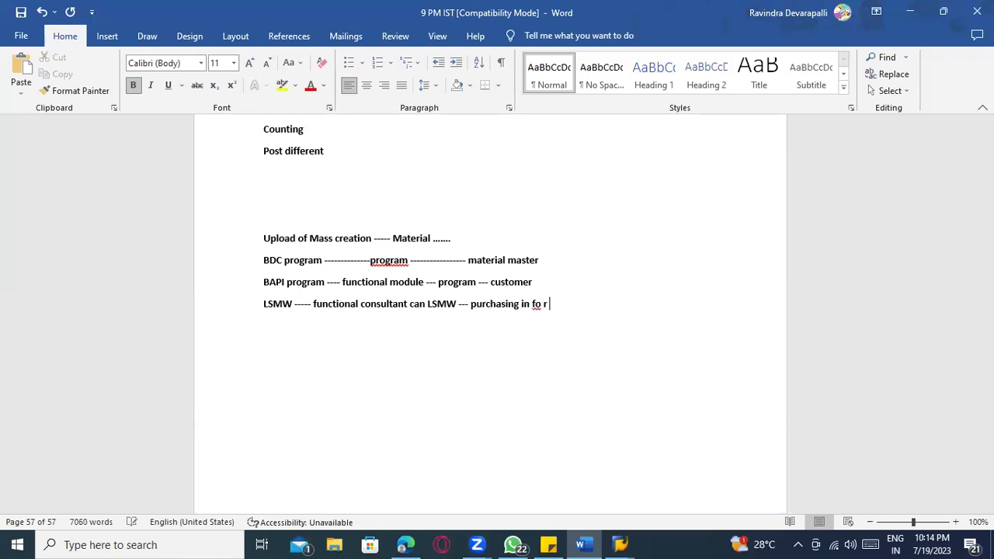
key(BackSpace)
key(BackSpace)
text(fo record)
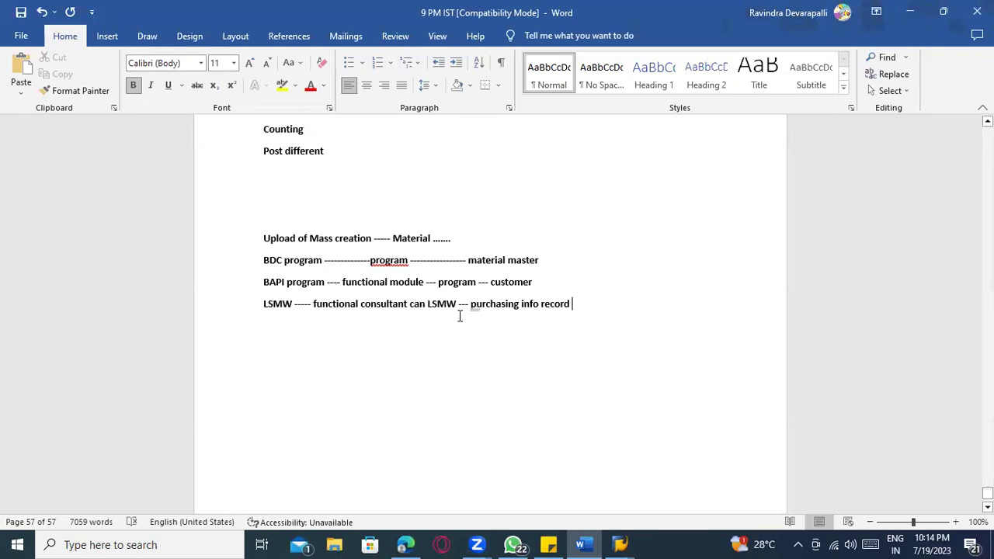
- Add a run of dashes ('--------') after 'purchasing info record' on the LSMW line
click(271, 281)
drag(546, 285, 258, 262)
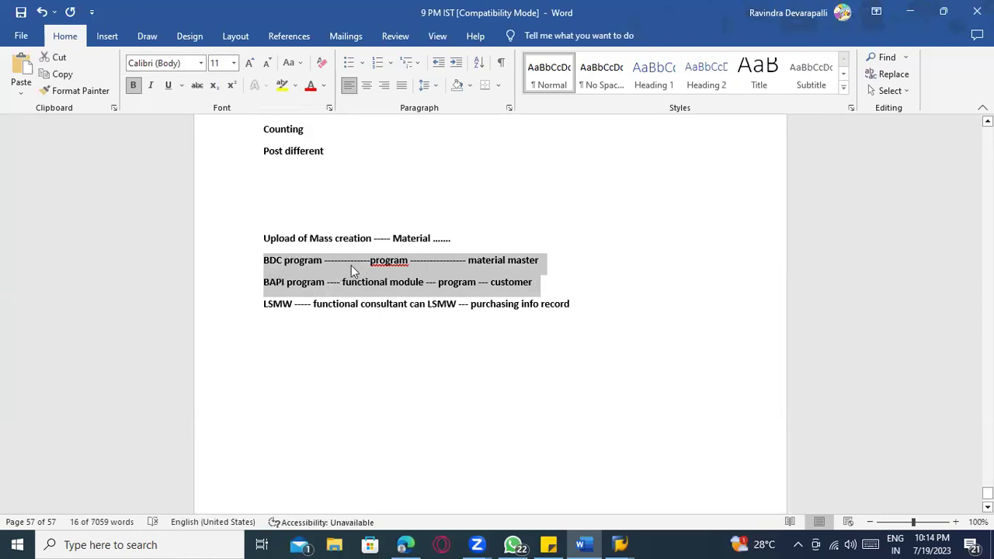
click(298, 261)
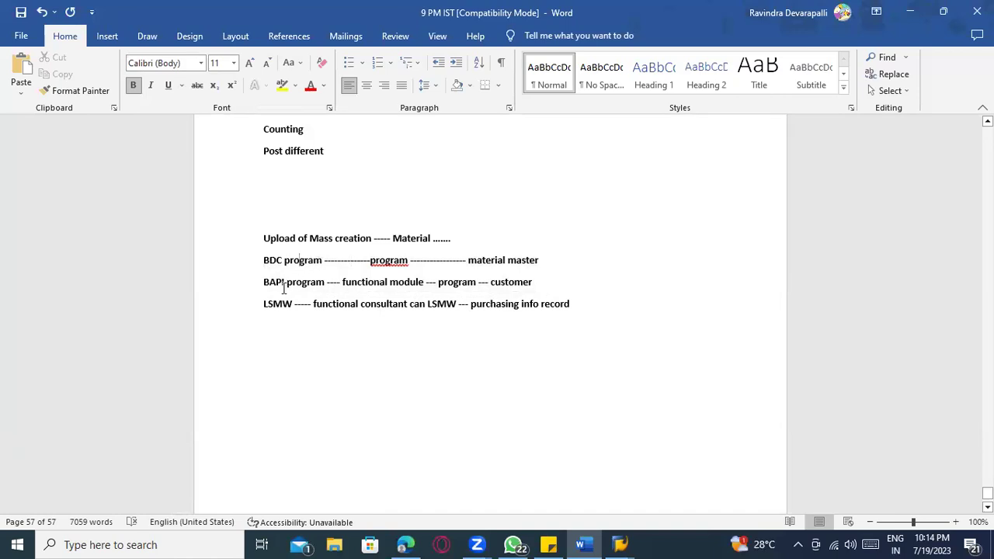
drag(283, 285, 257, 289)
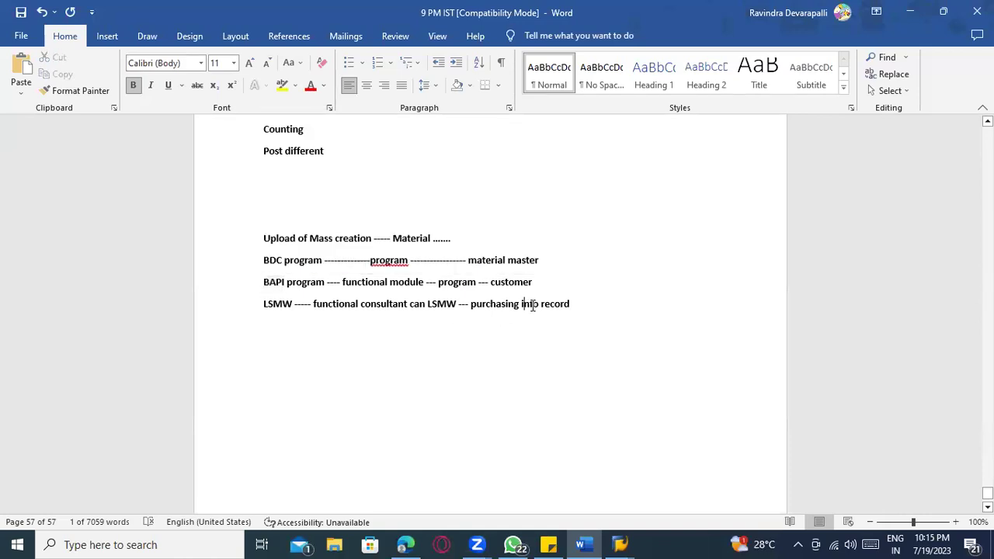
text(--------)
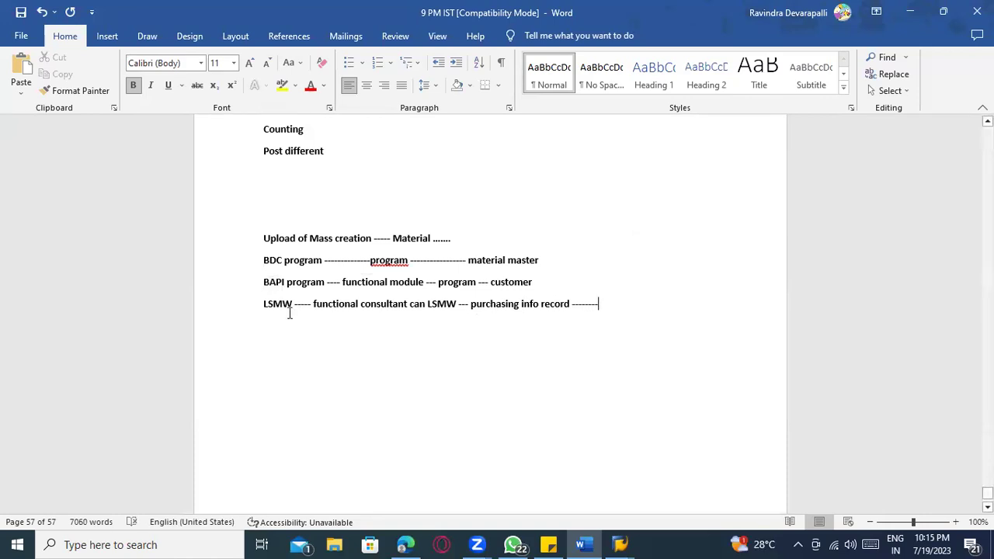
drag(291, 306, 262, 305)
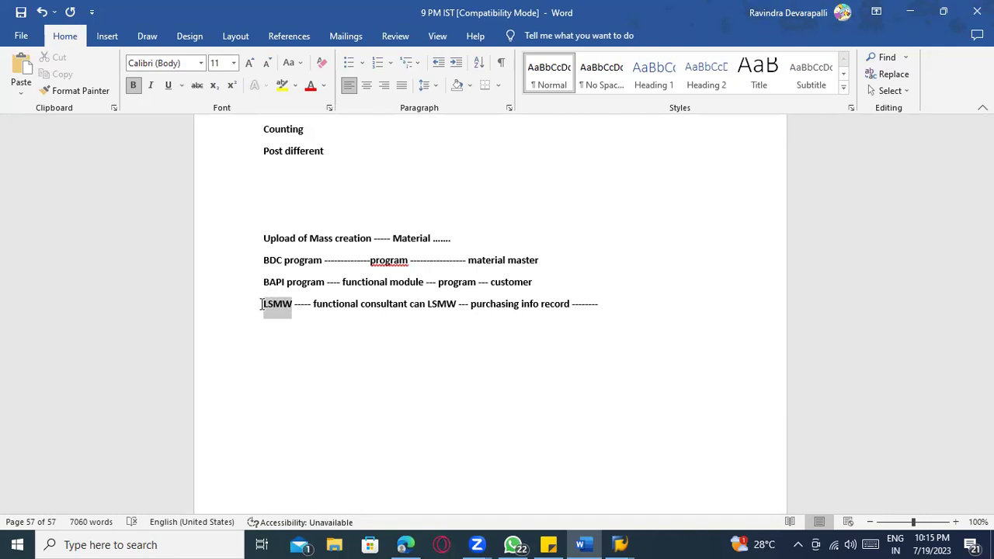
click(264, 309)
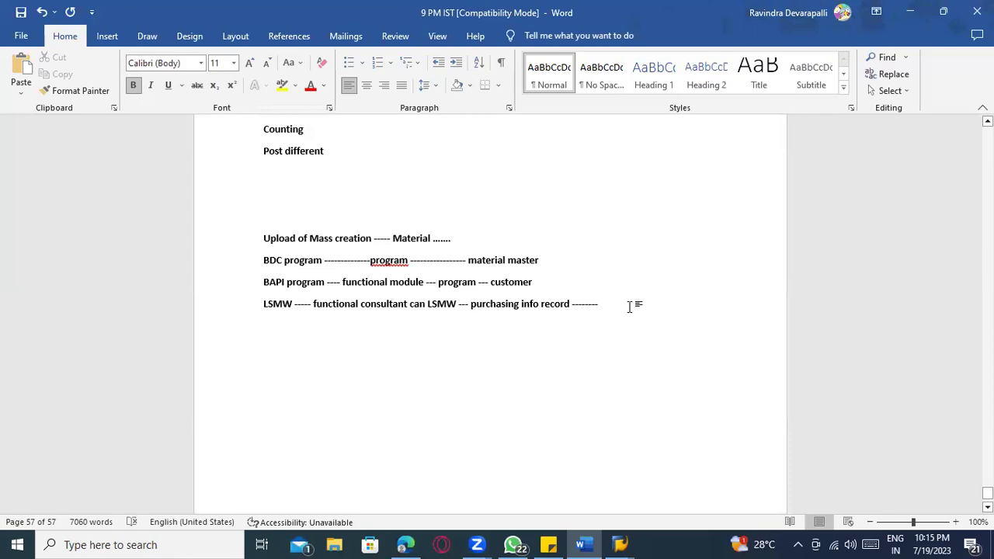
- Add '---' after 'customer' on the BAPI line
drag(262, 305, 293, 305)
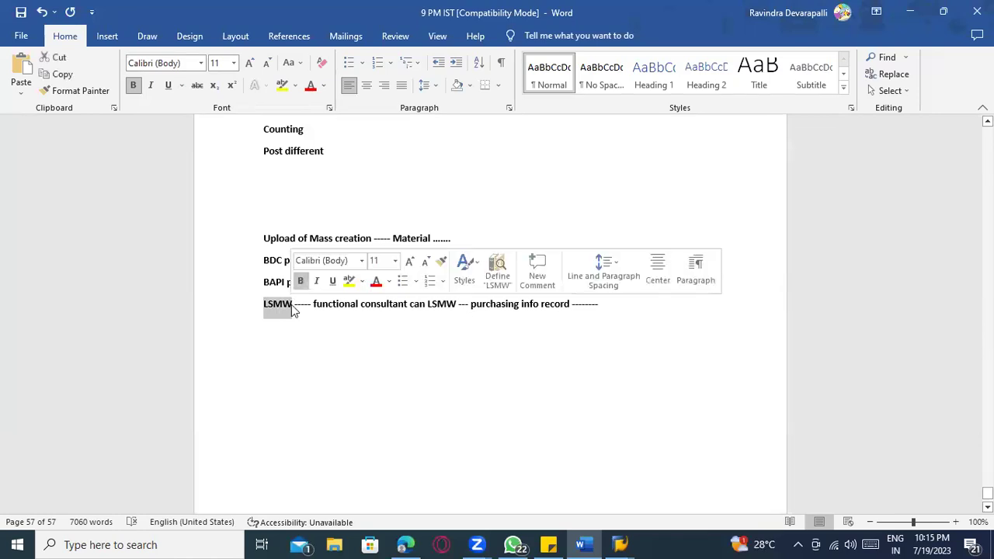
click(297, 313)
drag(264, 304, 296, 305)
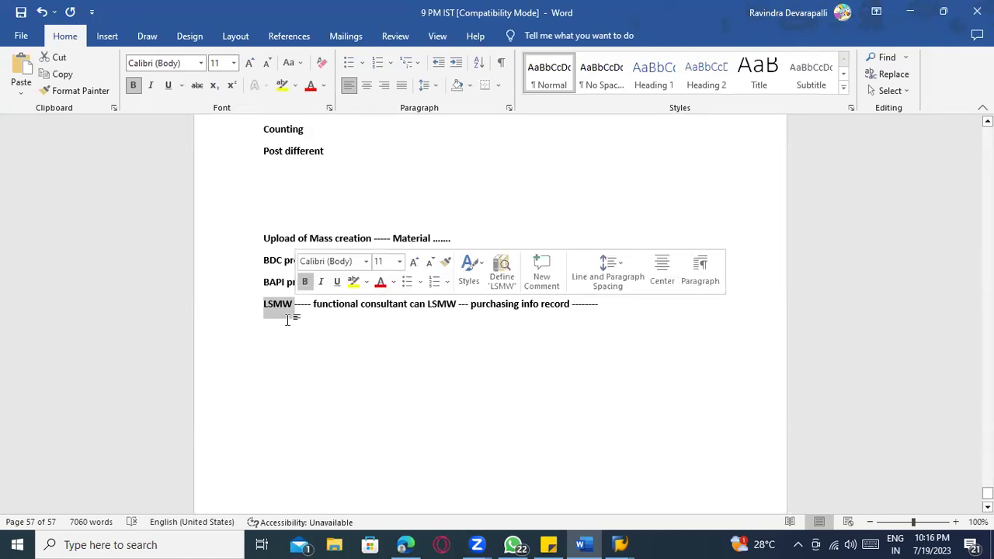
click(289, 319)
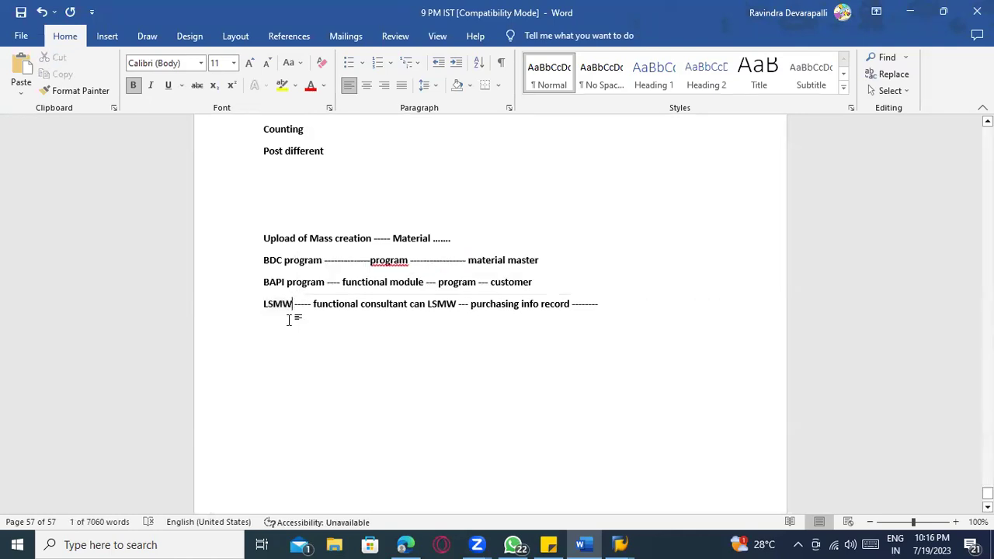
click(560, 282)
text(---)
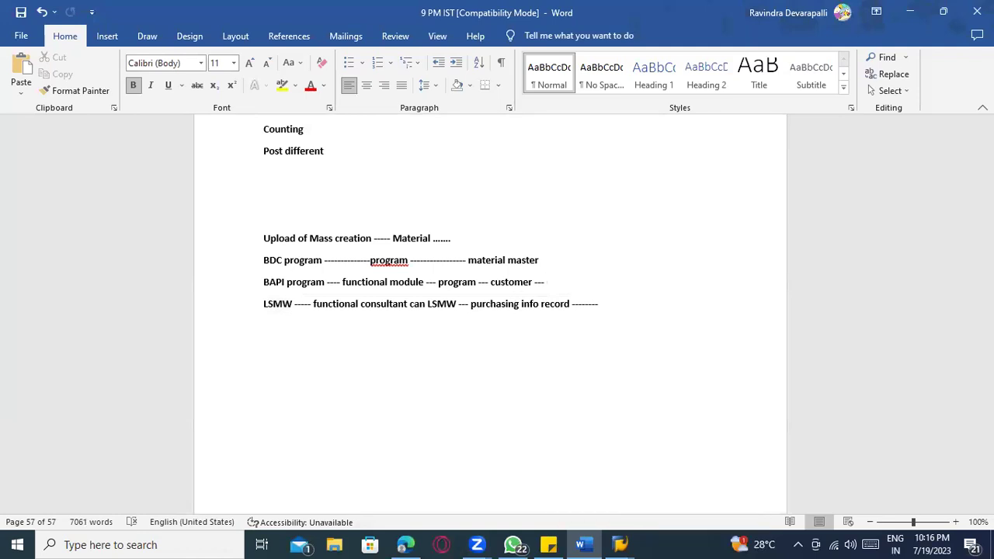
- Highlight 'BAPI program' in yellow
click(266, 281)
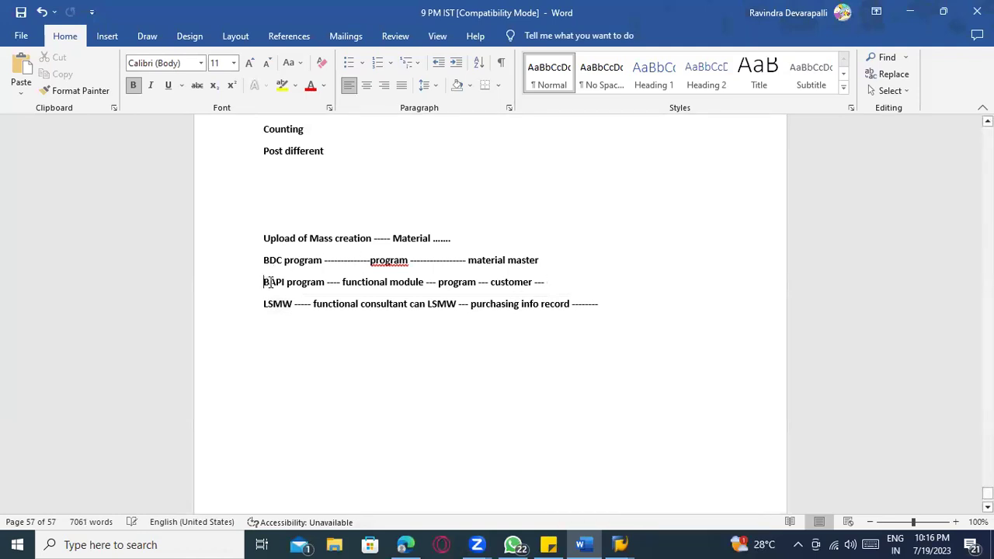
click(274, 281)
drag(264, 282, 325, 282)
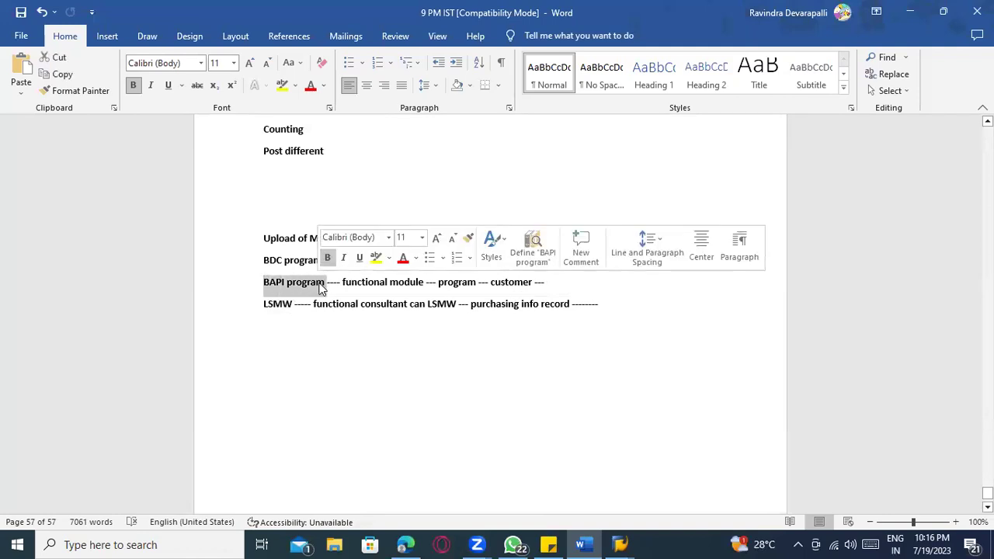
click(282, 85)
click(398, 371)
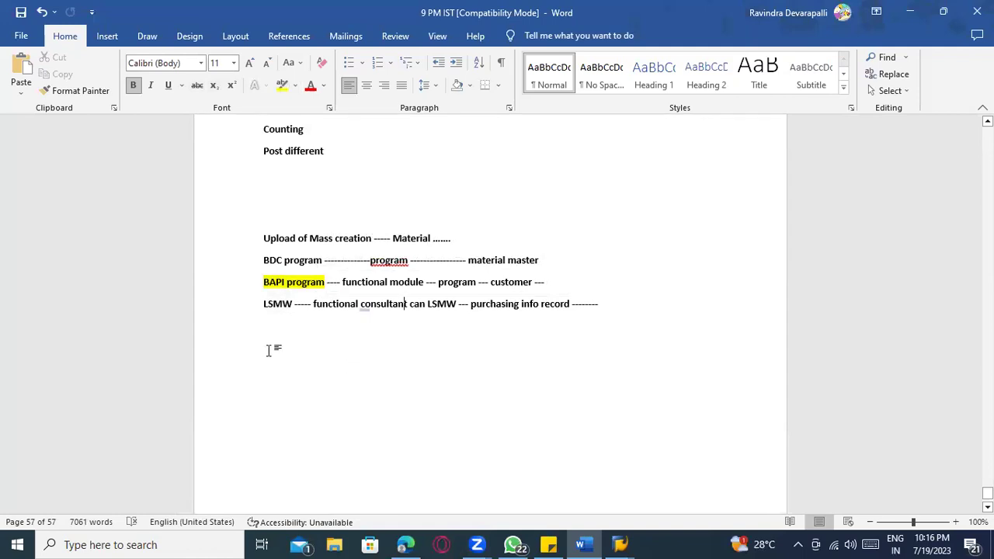
- Select the LSMW, BDC program and BAPI lines to point them out
drag(264, 303, 297, 309)
click(300, 359)
drag(264, 260, 548, 264)
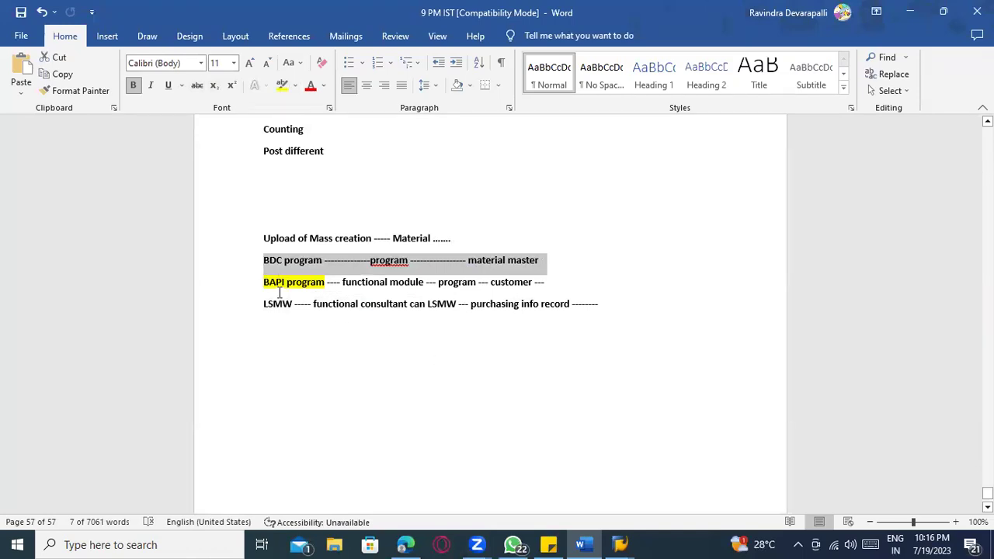
click(267, 266)
click(275, 303)
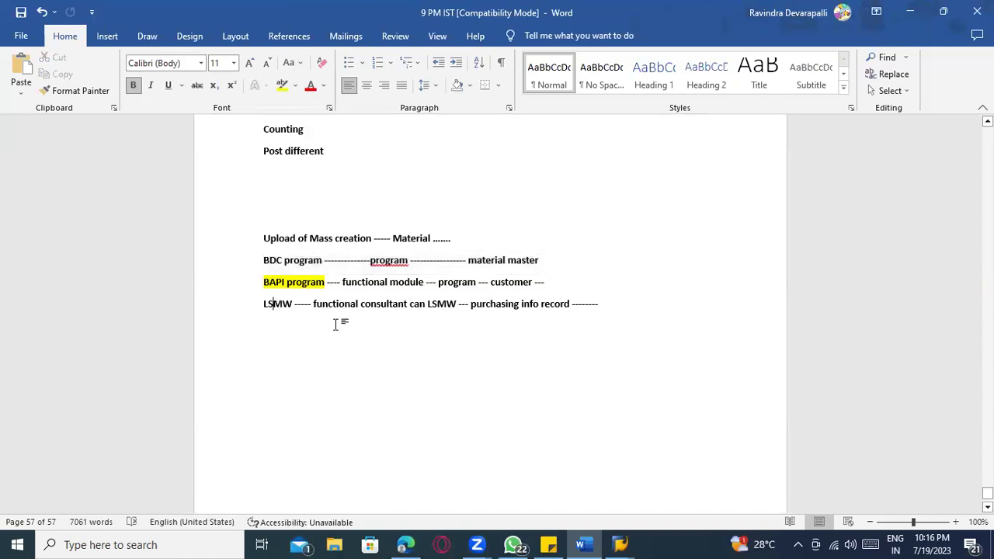
drag(263, 262, 323, 264)
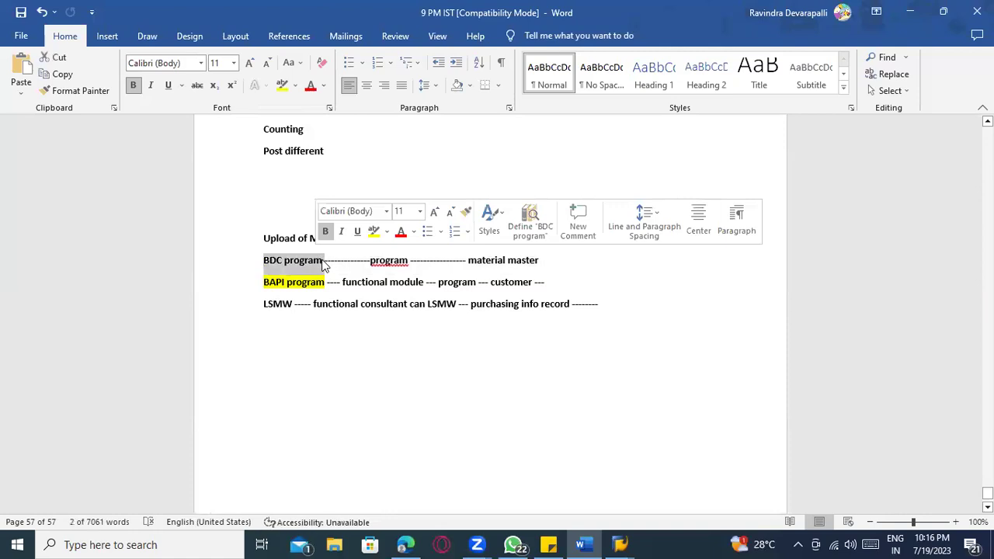
click(322, 307)
click(314, 261)
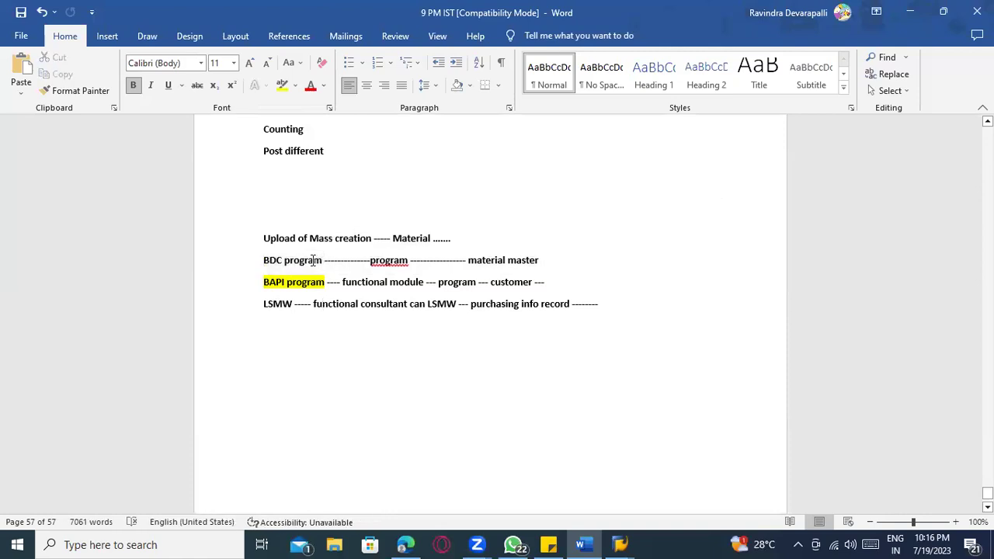
click(312, 282)
- Append '----- SHDB recording' to the BDC program line, removing the stray extra line
click(570, 260)
text(----- )
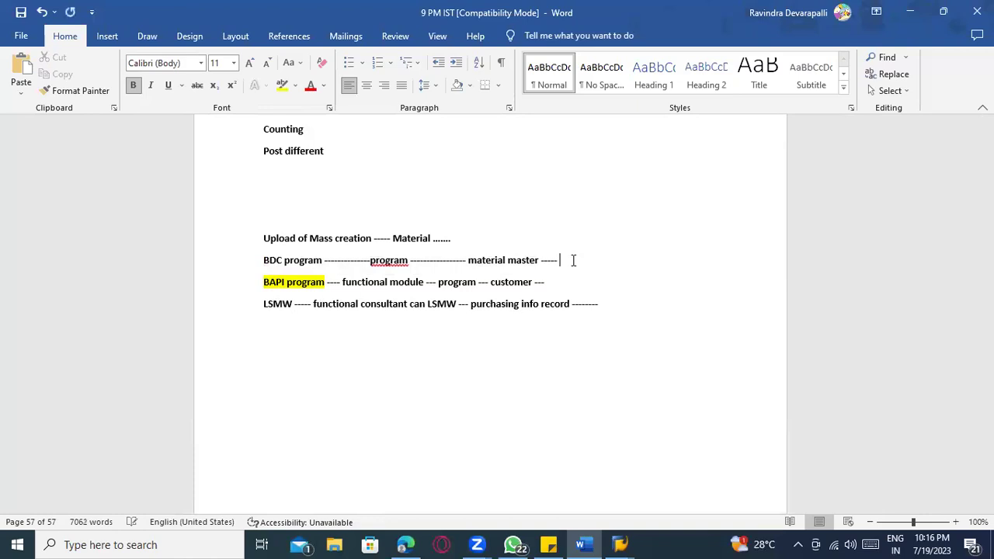
text(SHDB recording)
key(Return)
text(so)
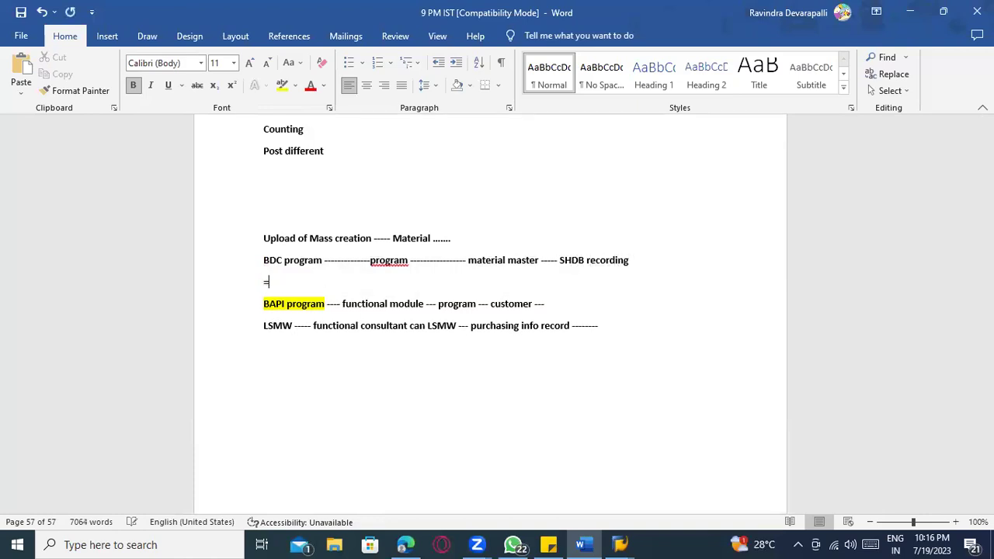
key(BackSpace)
key(BackSpace)
key(BackSpace)
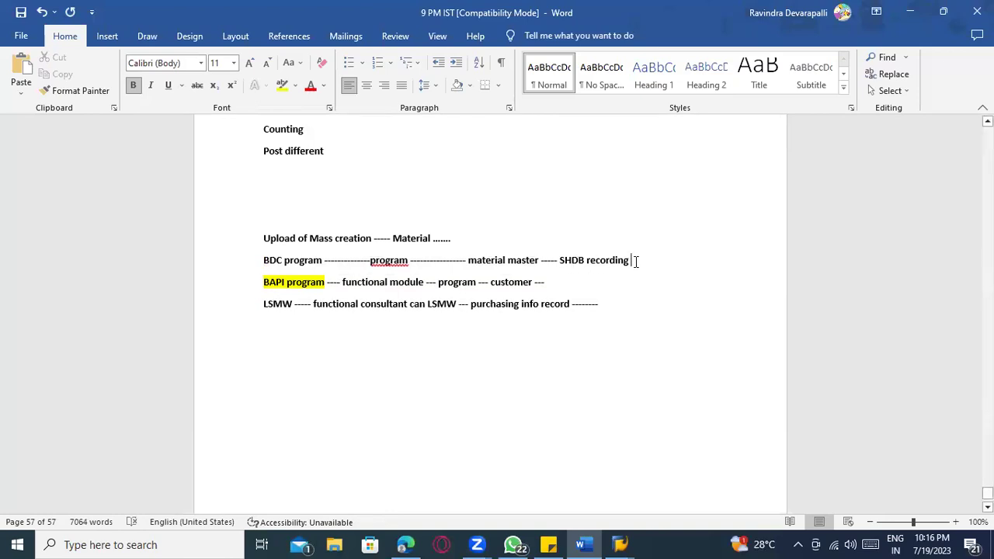
drag(633, 262, 252, 260)
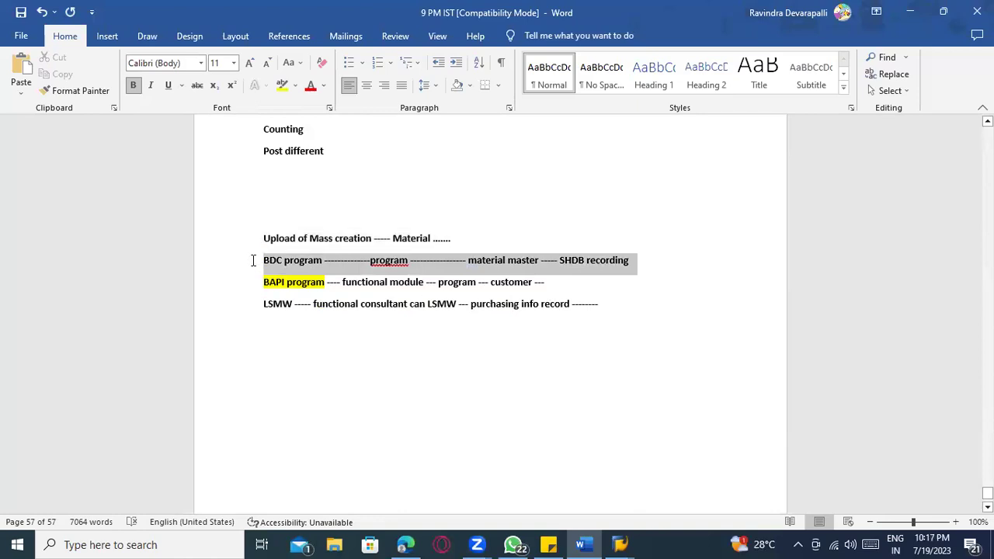
click(283, 328)
drag(590, 311, 269, 313)
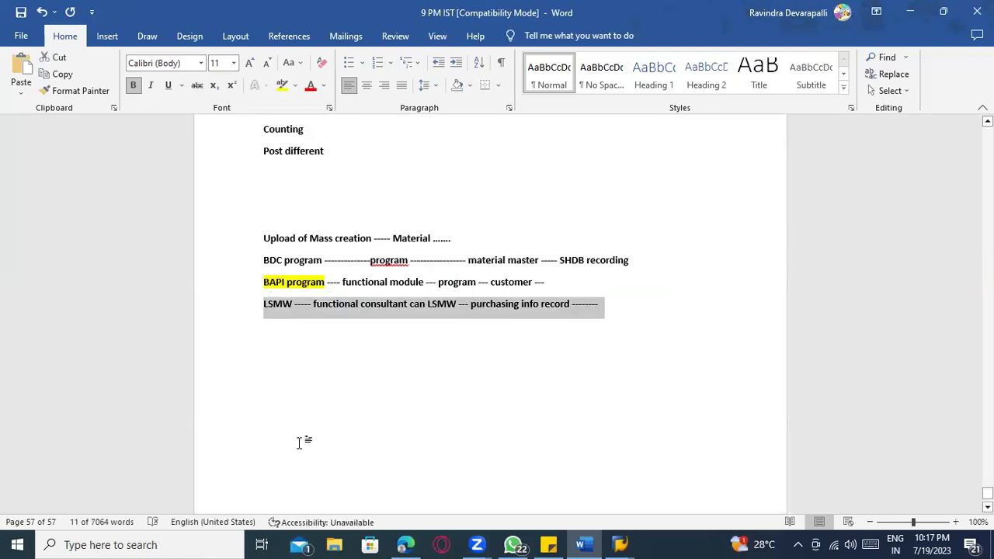
click(299, 443)
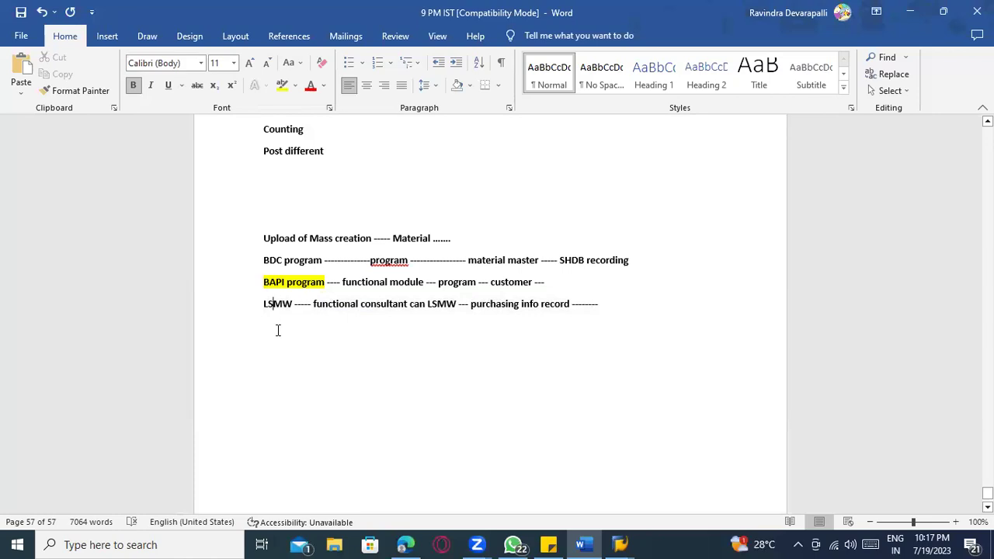
- Add the line 'LTMC ------ S4 HANA' below the LSMW line
click(578, 281)
key(Return)
key(Return)
key(Return)
text(LTM)
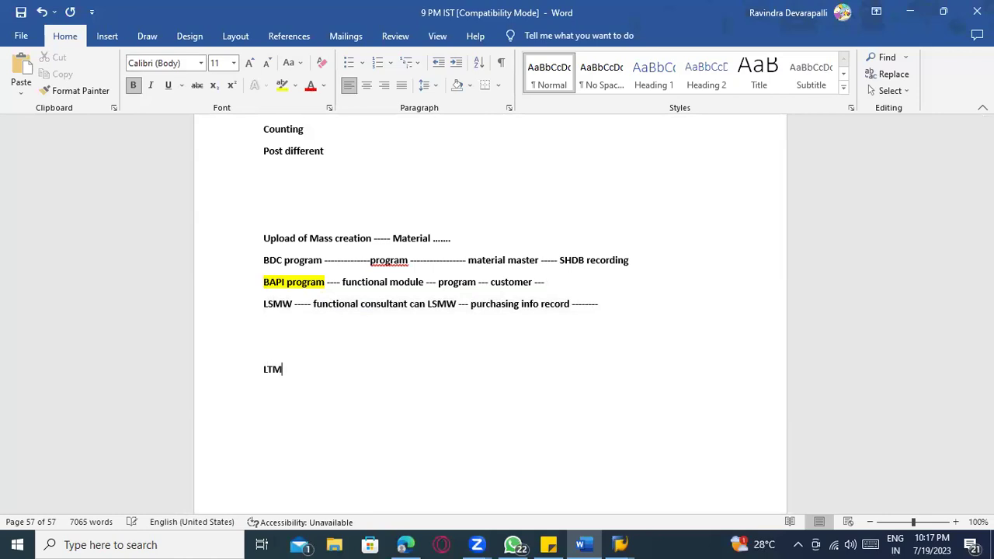
text(C ------ S4 HANA)
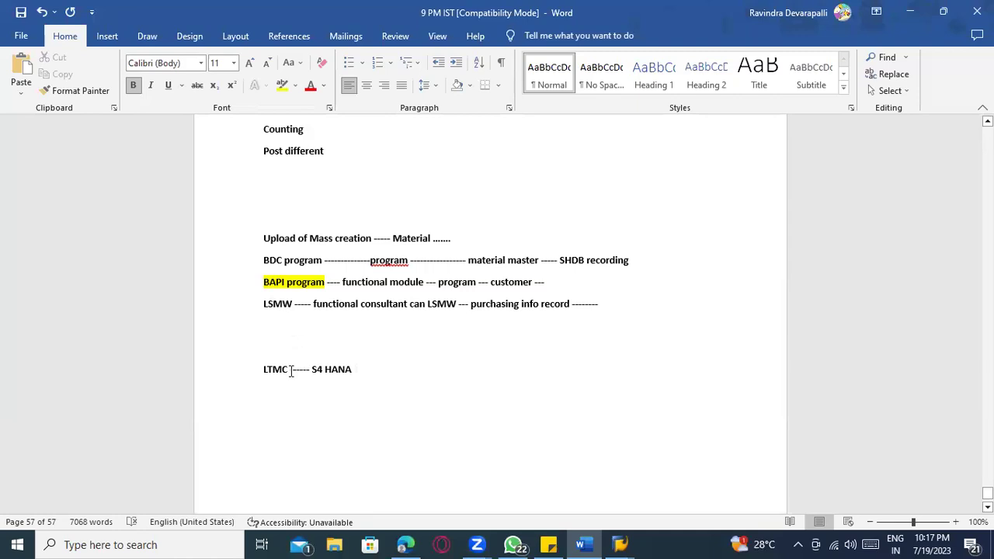
click(265, 369)
drag(285, 284, 263, 282)
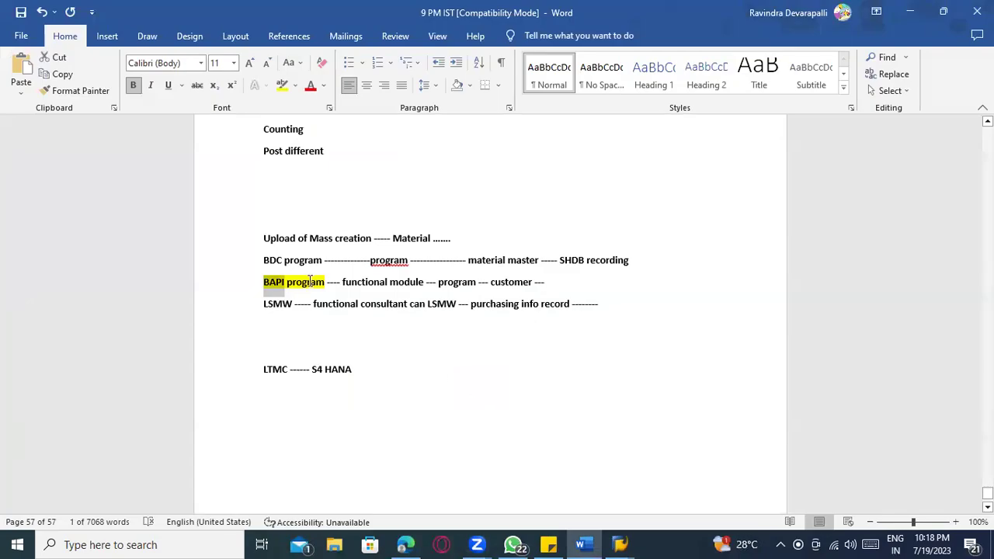
click(309, 282)
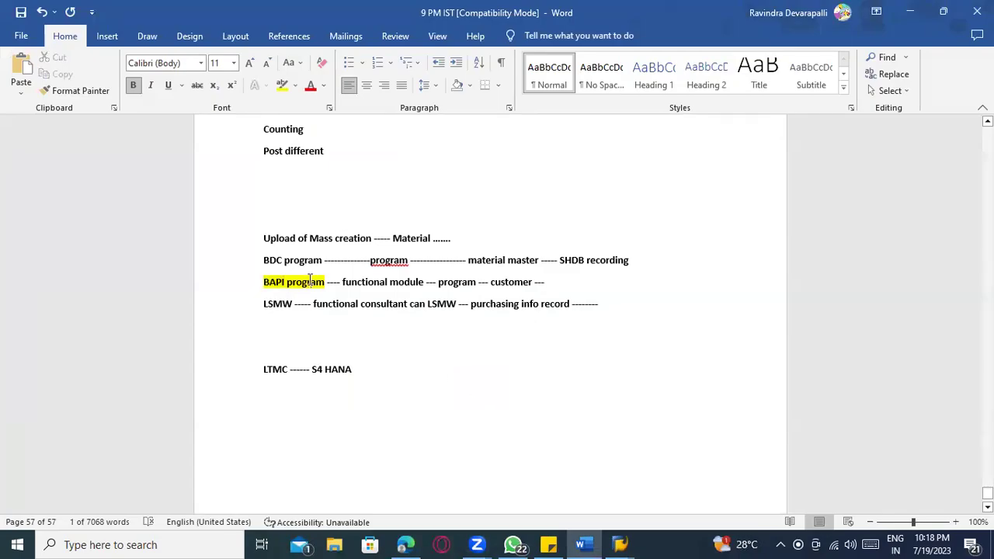
- In SAP, run /nsm37 to open the Simple Job Selection screen
key(alt+Tab)
click(65, 38)
text(/nsm37)
key(Return)
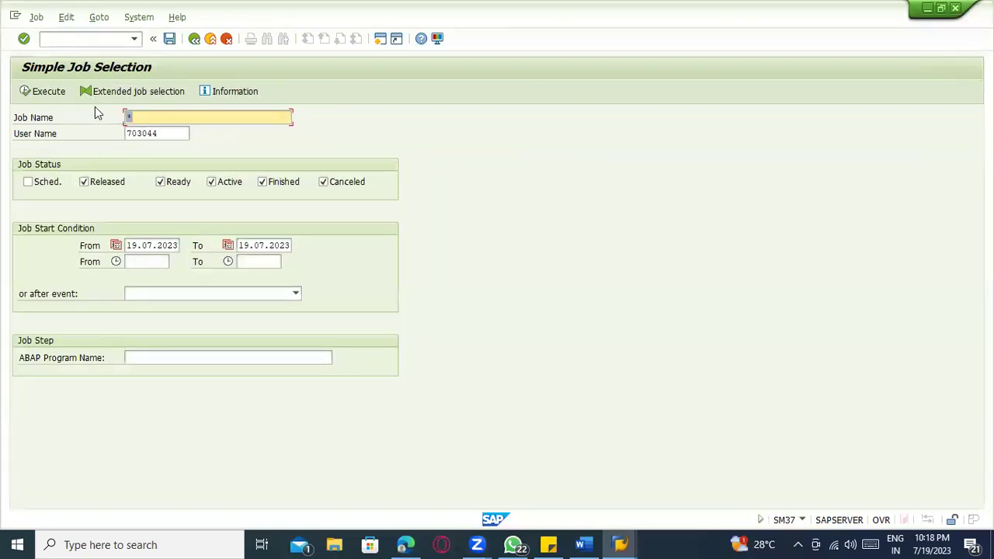
- Run /nse37 to open the Function Builder, then go back to the Word notes
click(77, 35)
text(/nse37)
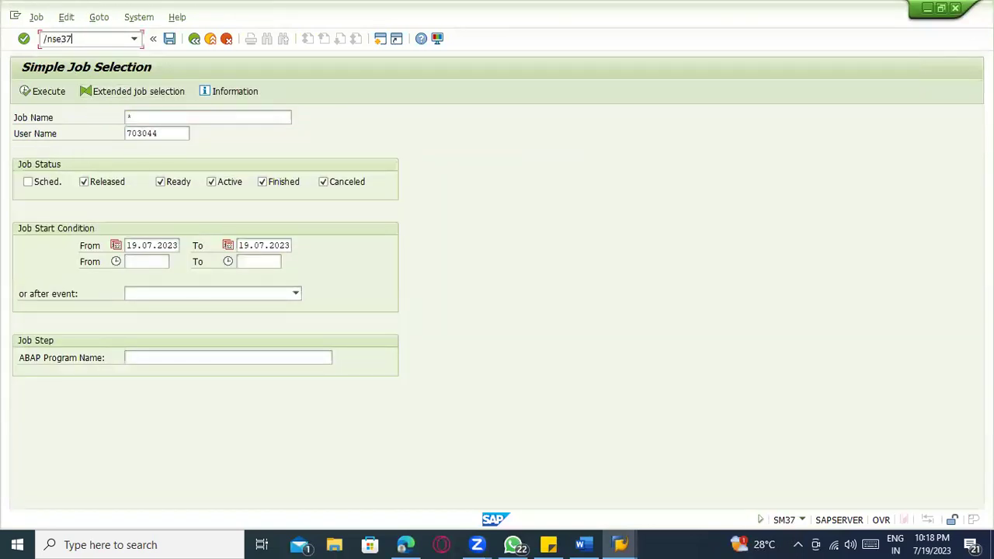
key(Return)
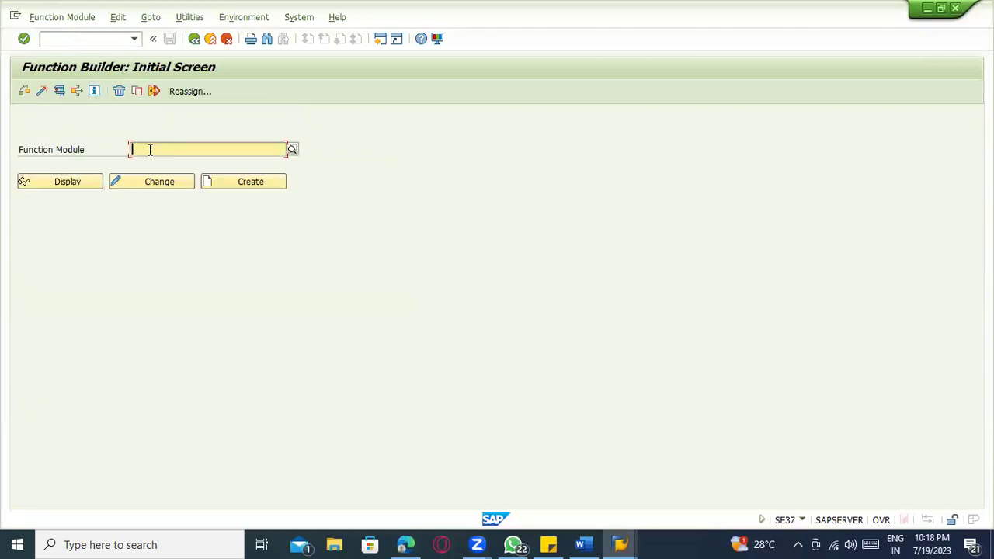
key(alt+Tab)
key(alt+Tab)
key(alt+Tab)
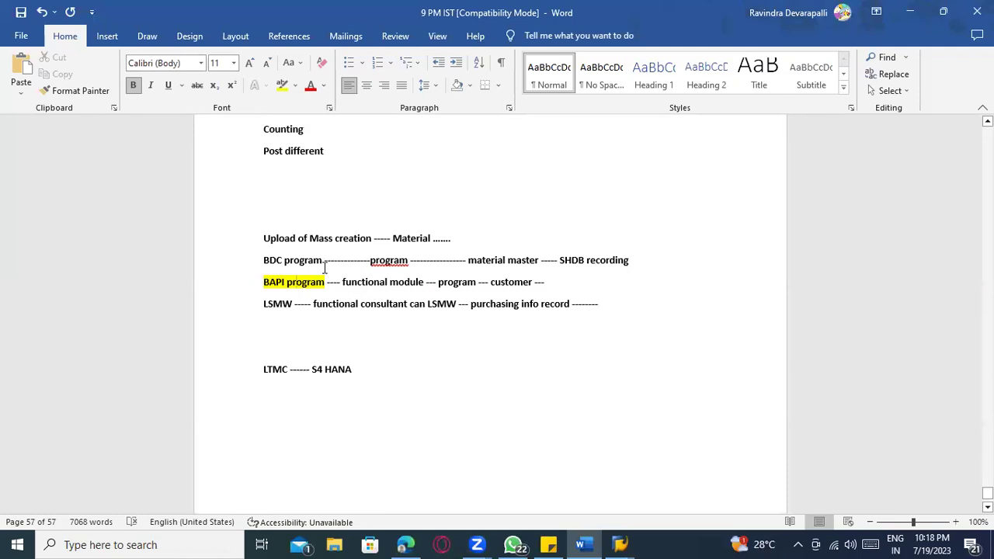
- Select the LSMW and BAPI lines, then undo the accidental 'X22' typed over the BAPI line
click(293, 305)
click(603, 310)
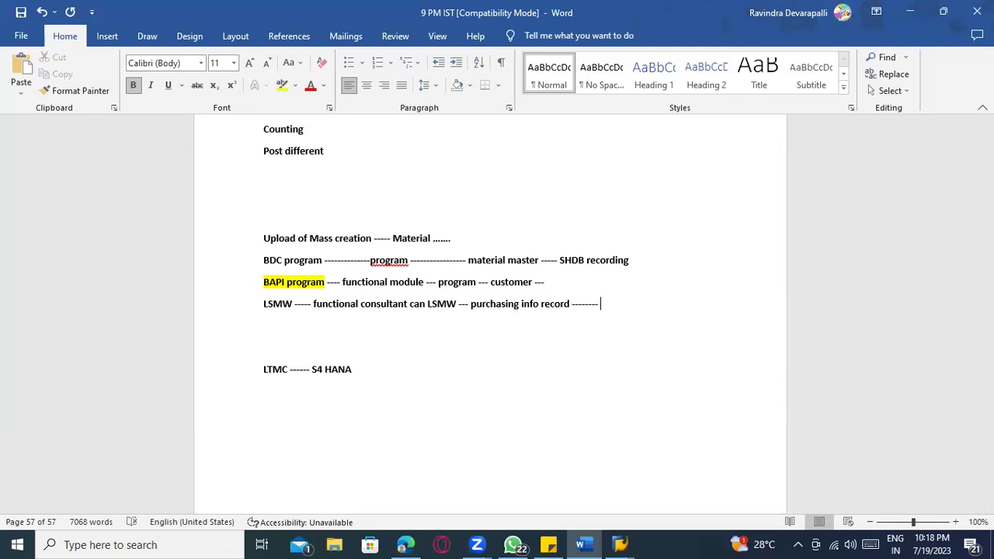
click(262, 307)
drag(272, 308, 589, 311)
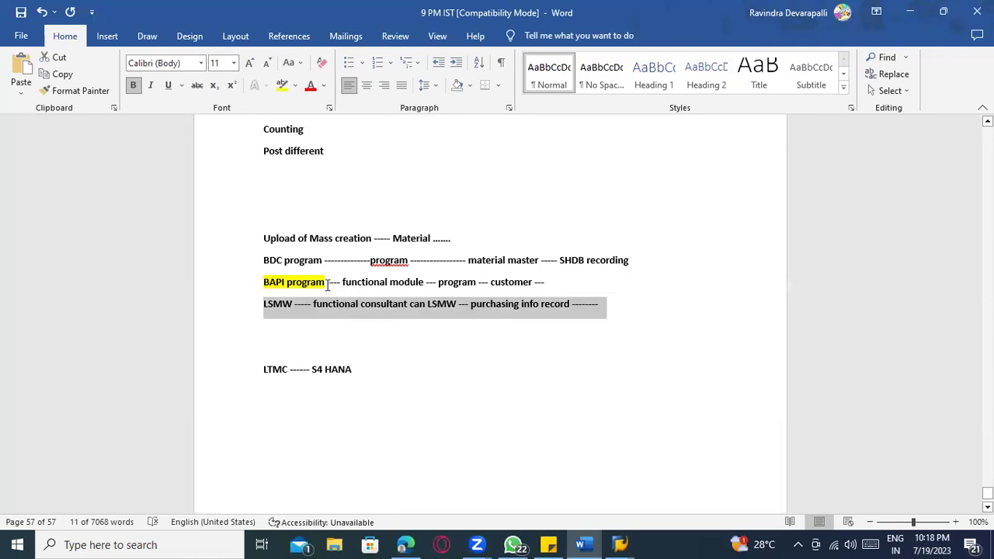
drag(268, 280, 546, 287)
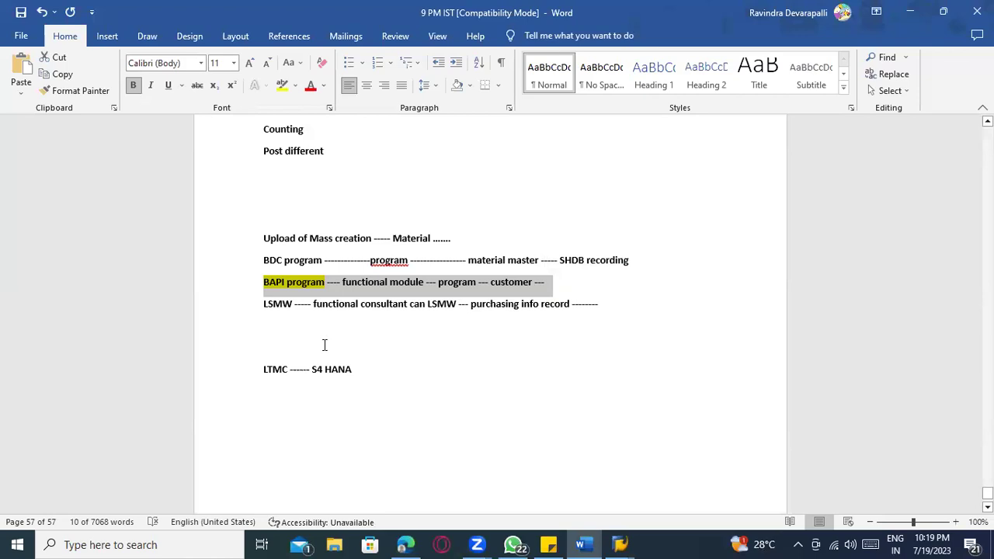
text(X)
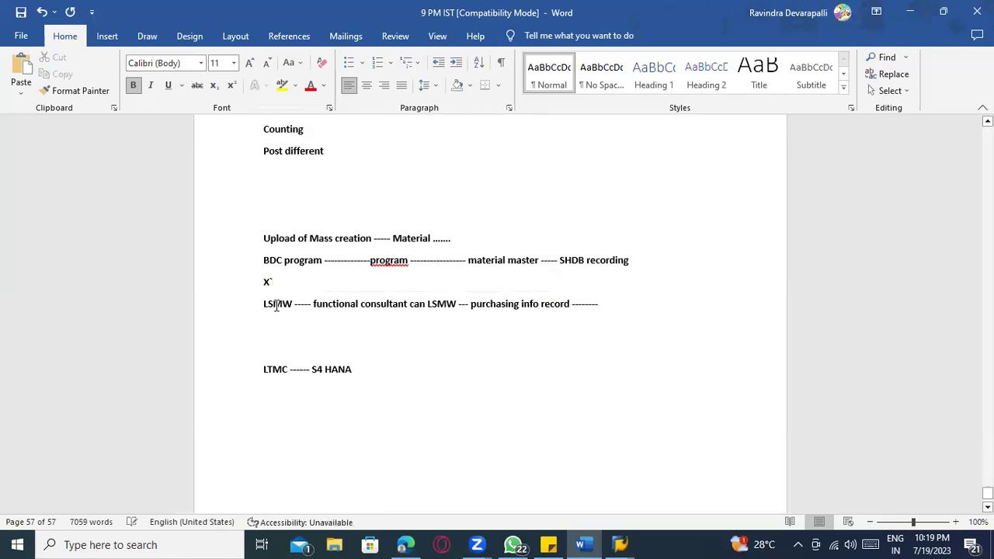
text(22)
key(ctrl+z)
key(ctrl+z)
key(ctrl+z)
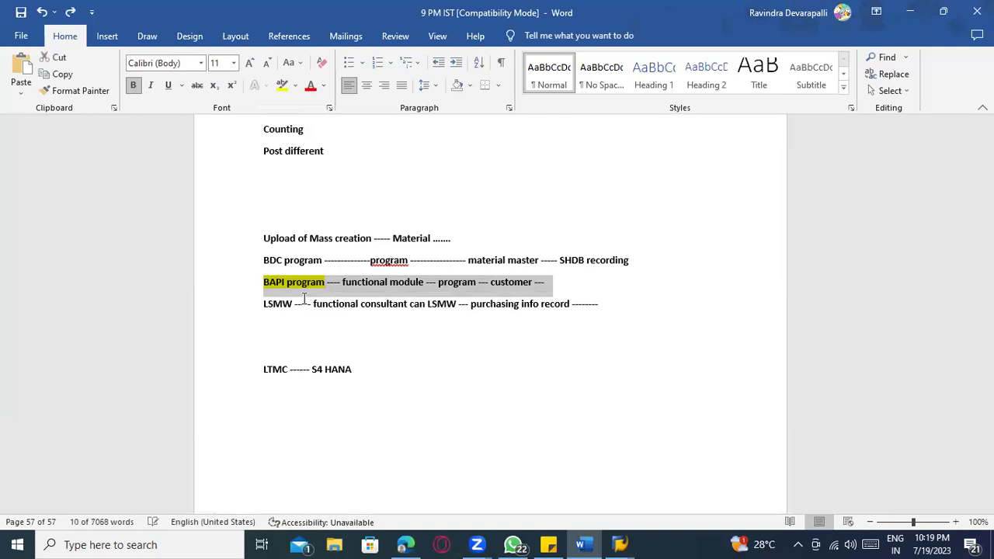
click(304, 301)
- Search SE37 for 'BAPI' and 'BAPI_' function modules, backing out of each runtime error
key(alt+Tab)
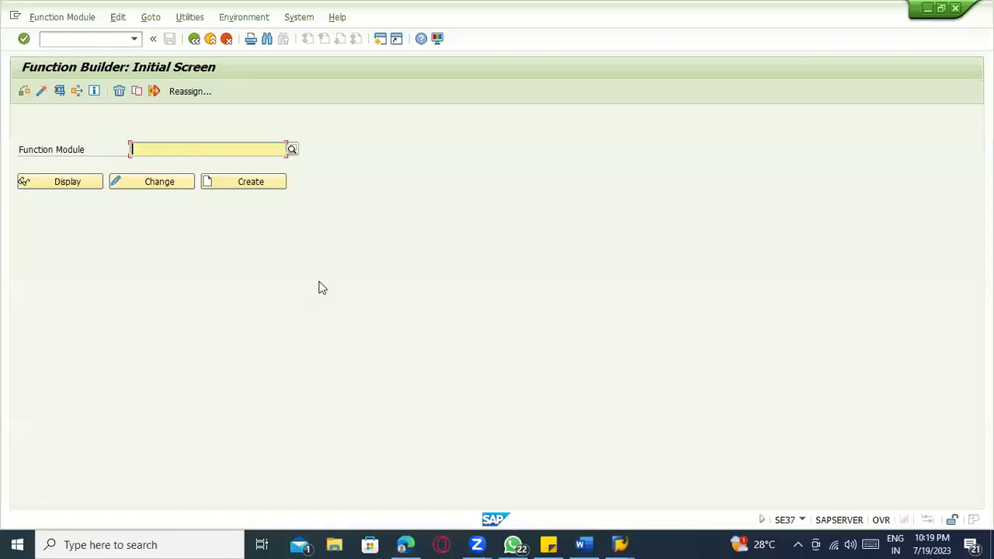
text(BAPI)
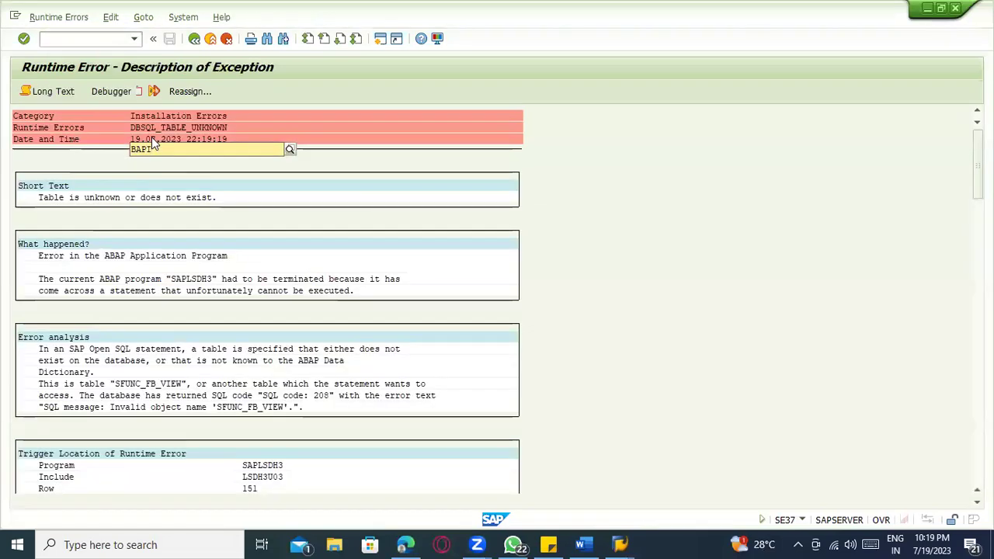
click(194, 39)
text(se37)
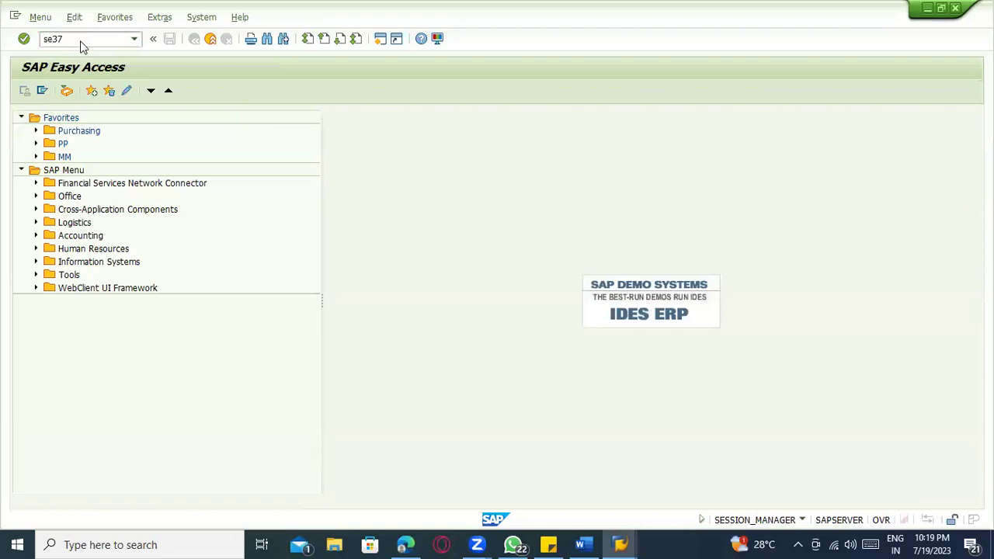
key(Return)
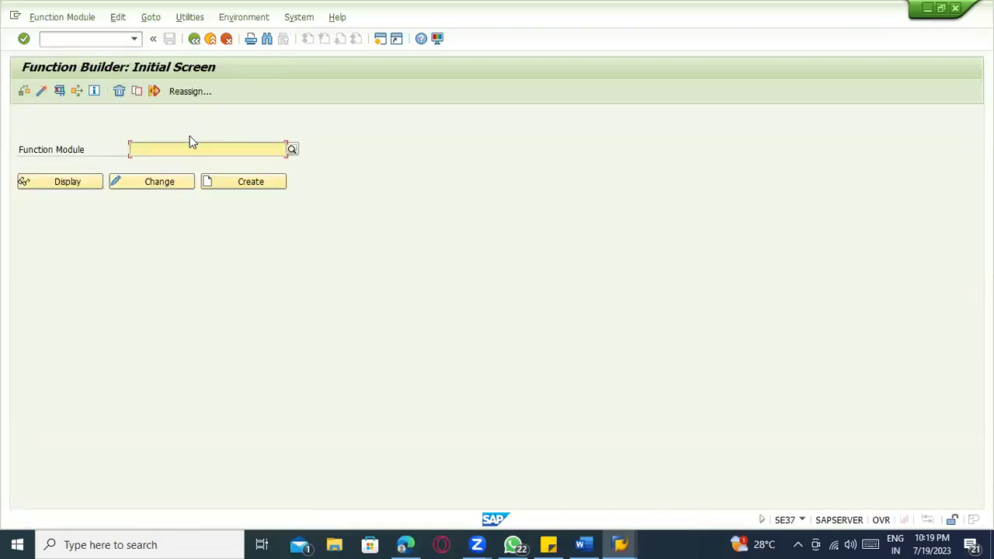
text(BAPI_)
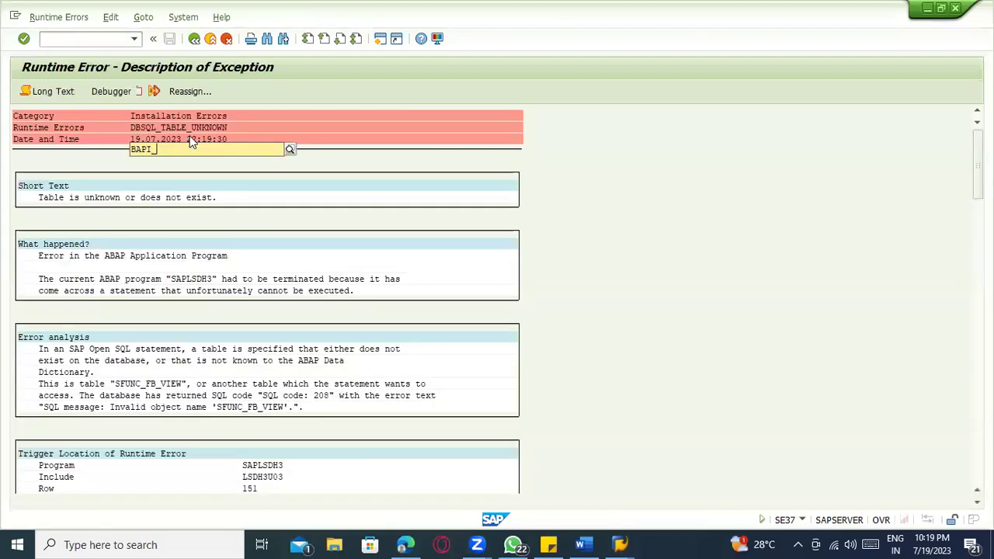
click(194, 38)
key(alt+Tab)
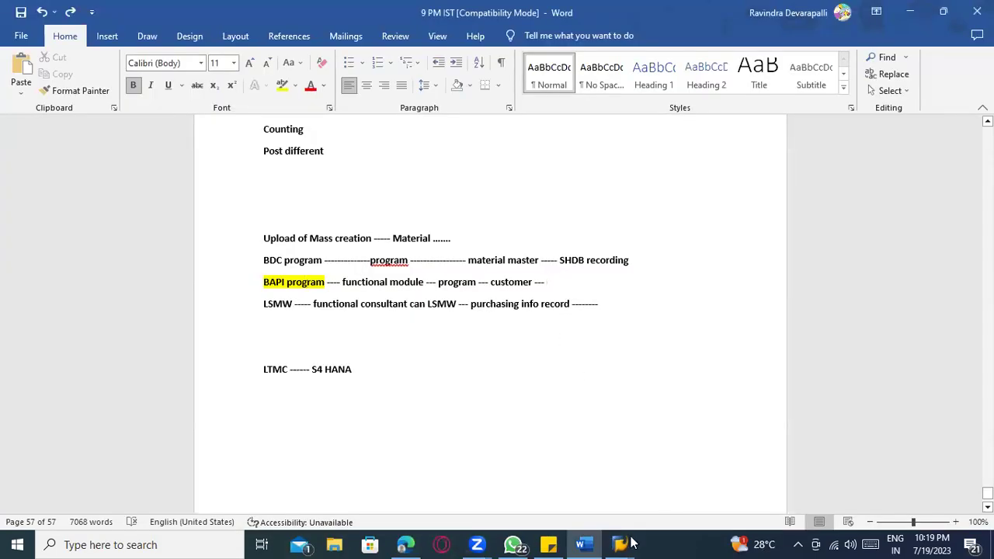
key(super)
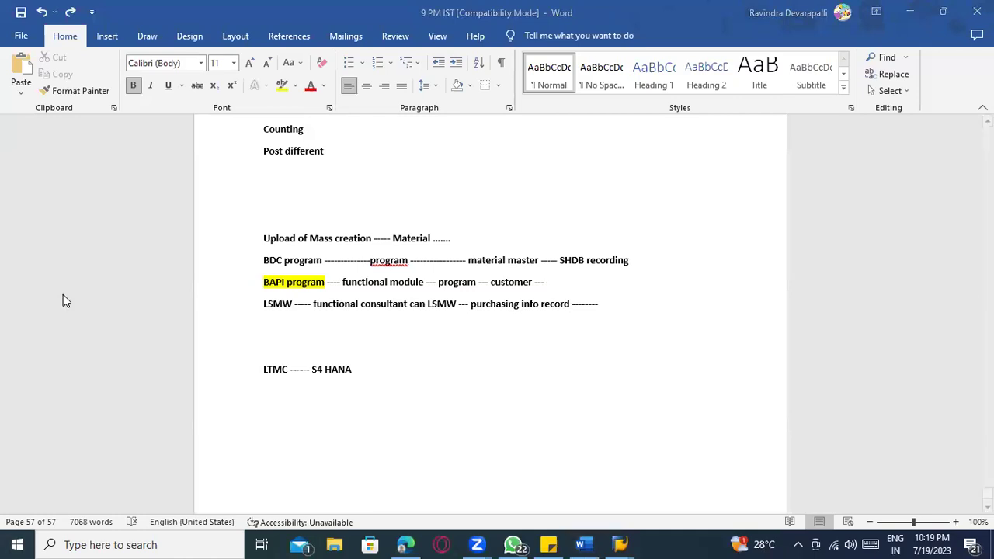
text(S)
key(BackSpace)
text(run)
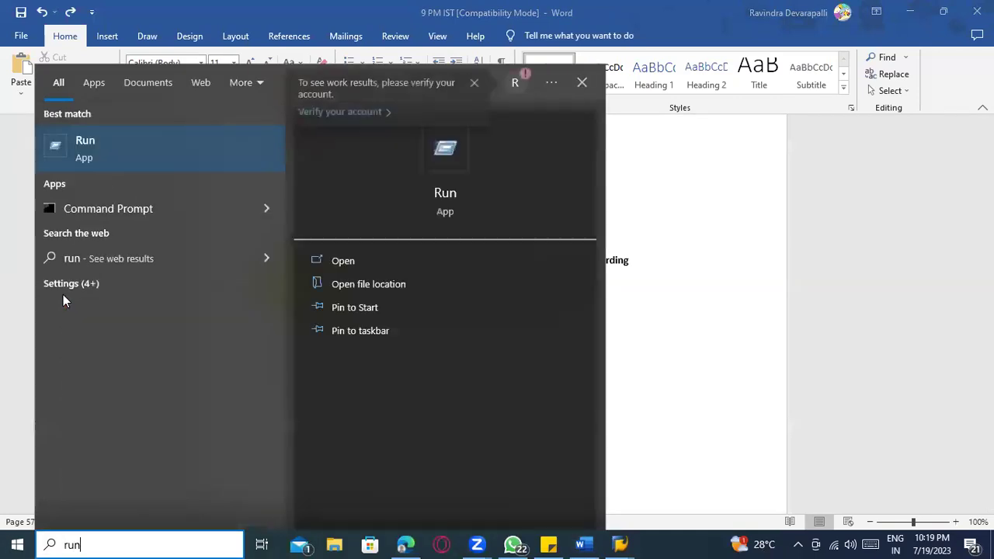
key(Return)
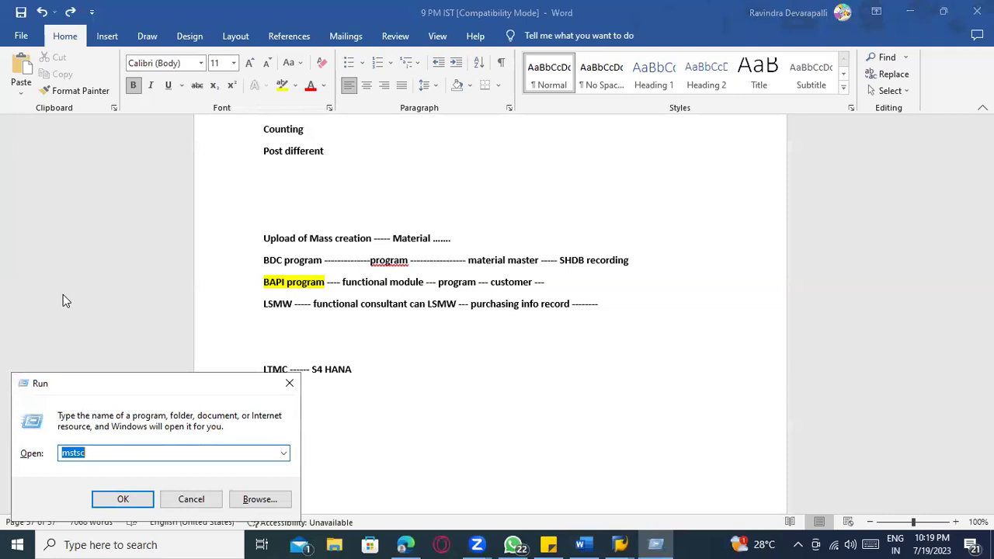
key(Return)
key(Return)
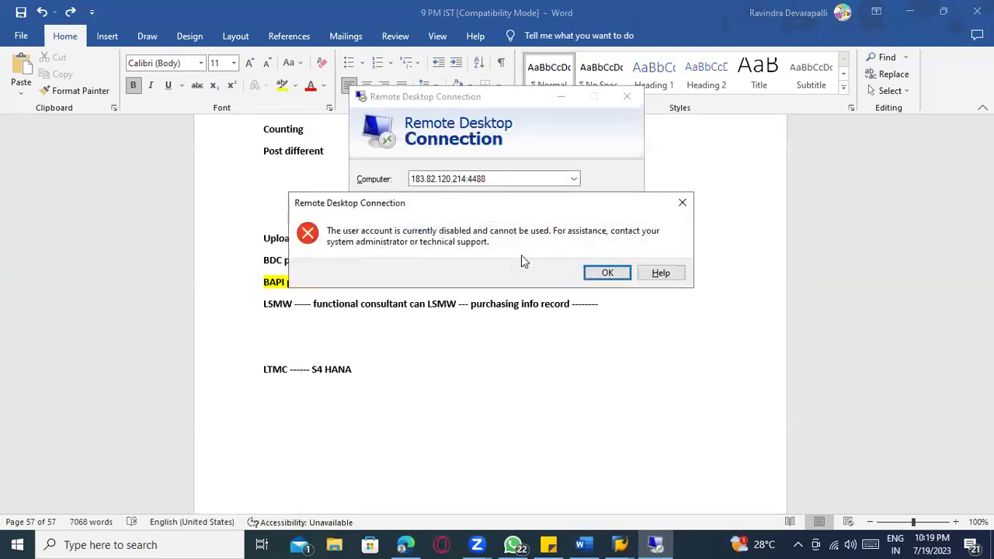
click(590, 273)
click(554, 261)
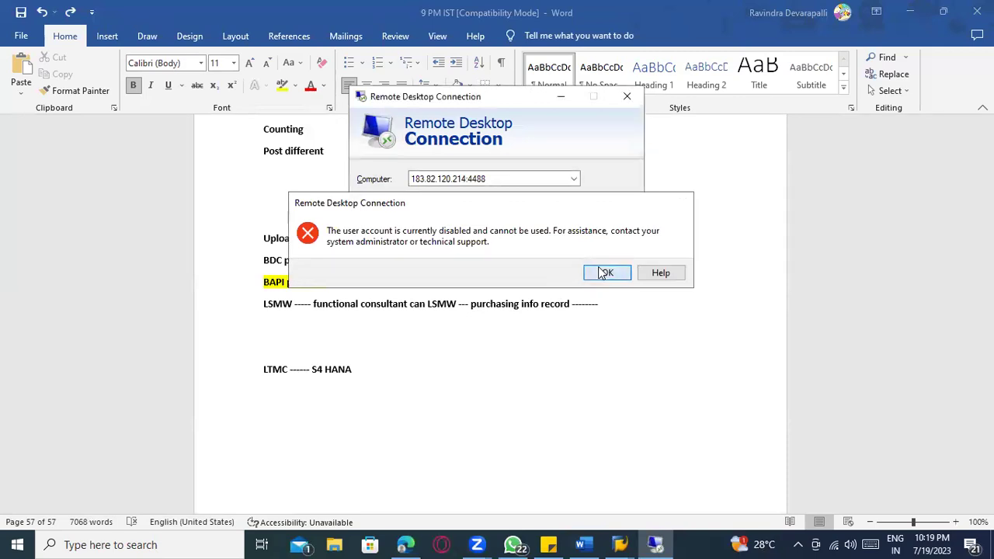
click(591, 273)
click(534, 260)
click(590, 275)
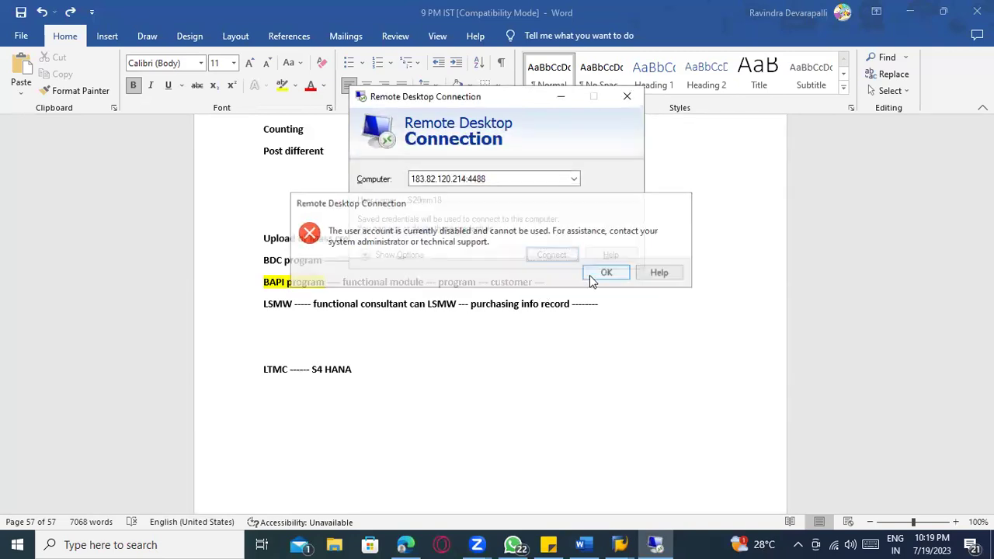
click(619, 544)
- Browse the ECC and S4 HANA connections in SAP Logon, then reopen SE37 from Easy Access
click(186, 492)
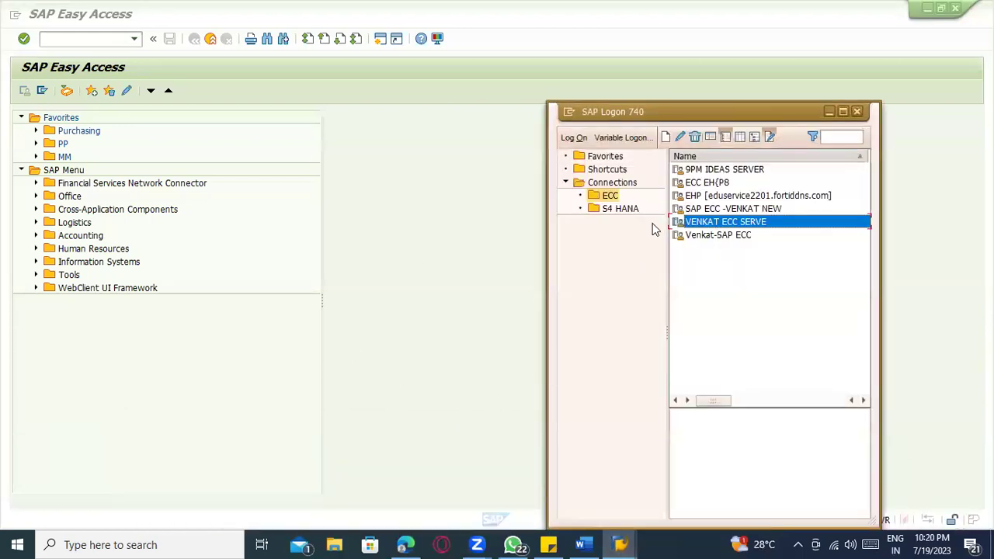
click(631, 209)
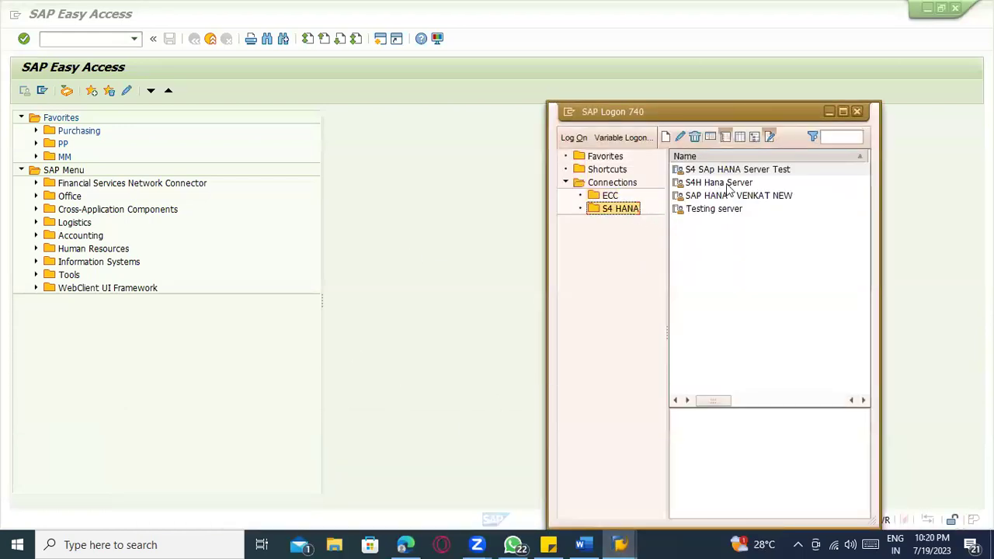
click(610, 196)
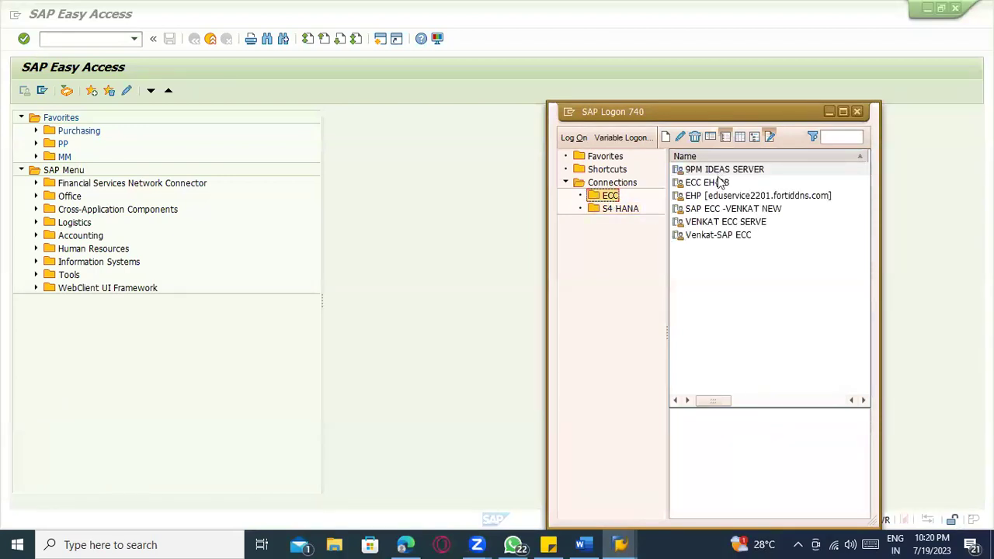
click(617, 208)
click(89, 39)
text(se37)
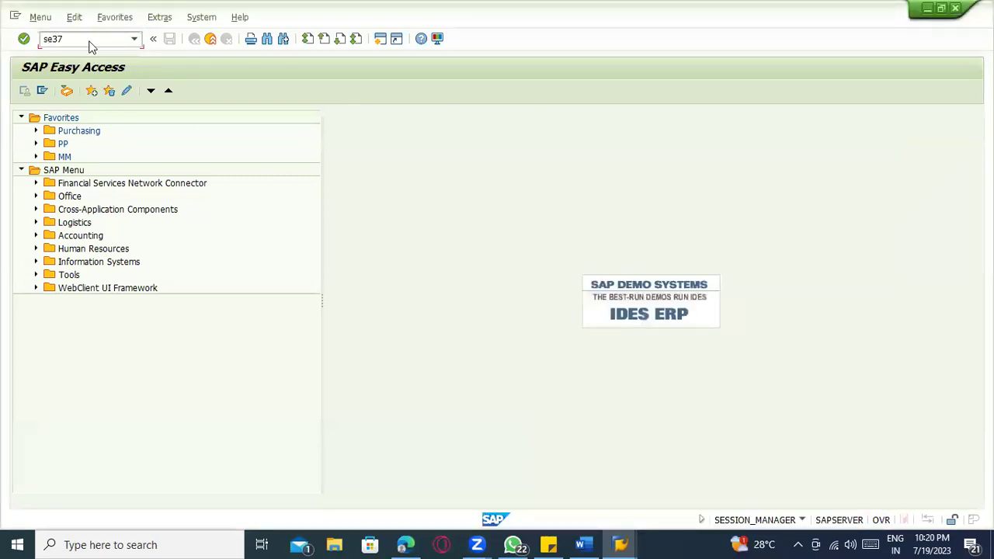
key(Return)
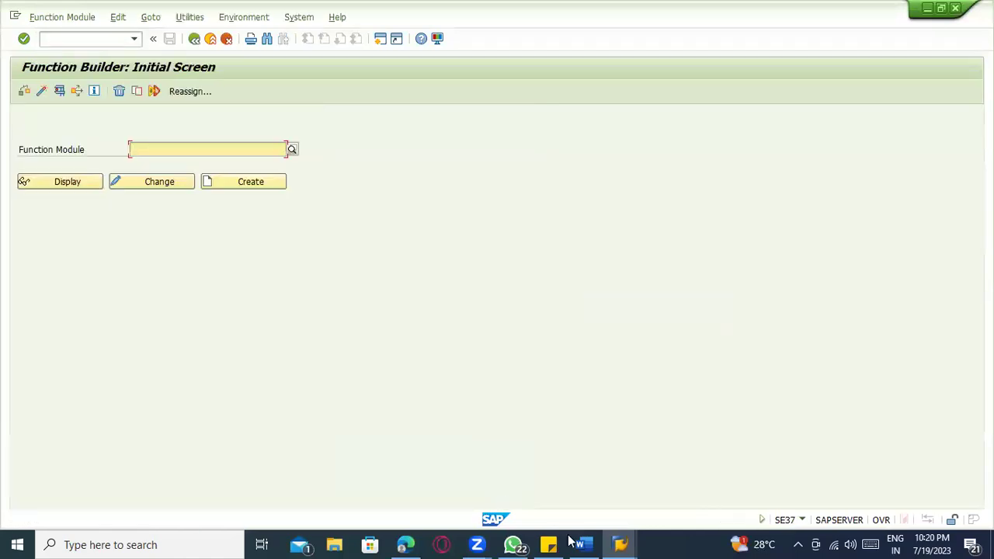
click(579, 544)
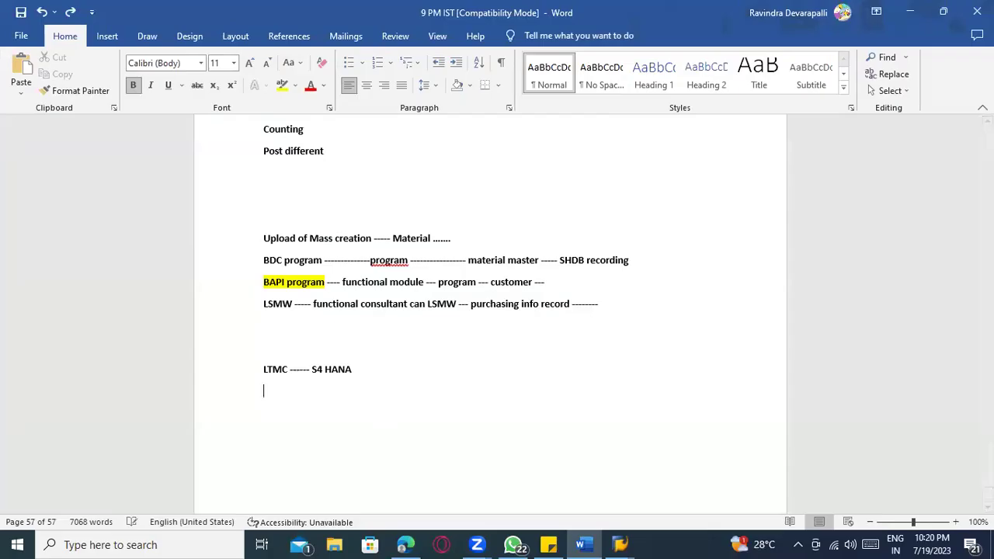
- Type 'PO – BAPI_PO_CREATE .......' as a new line under the LTMC line
text(PO - B)
text(P)
key(BackSpace)
key(BackSpace)
text(BAPI_PO_CR)
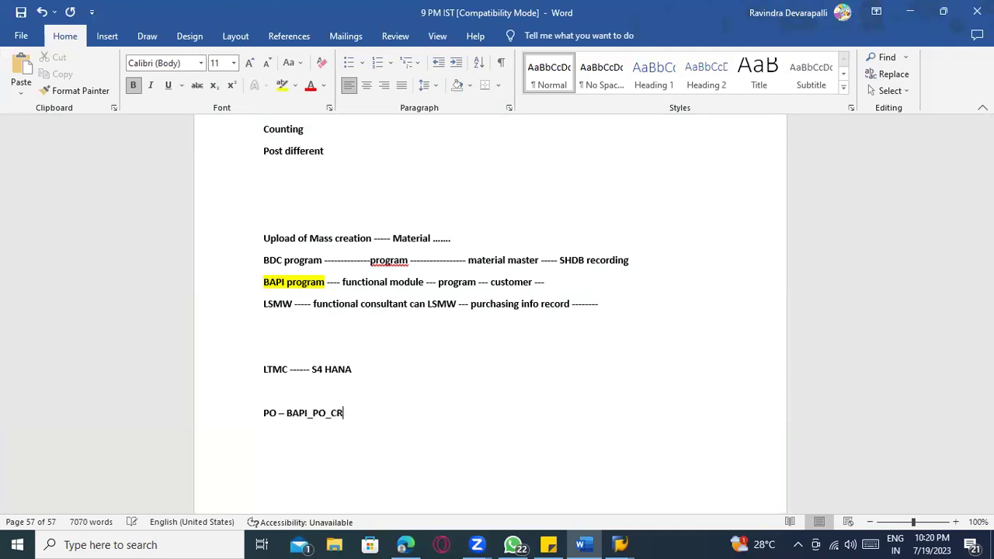
text(EATE .......)
key(Return)
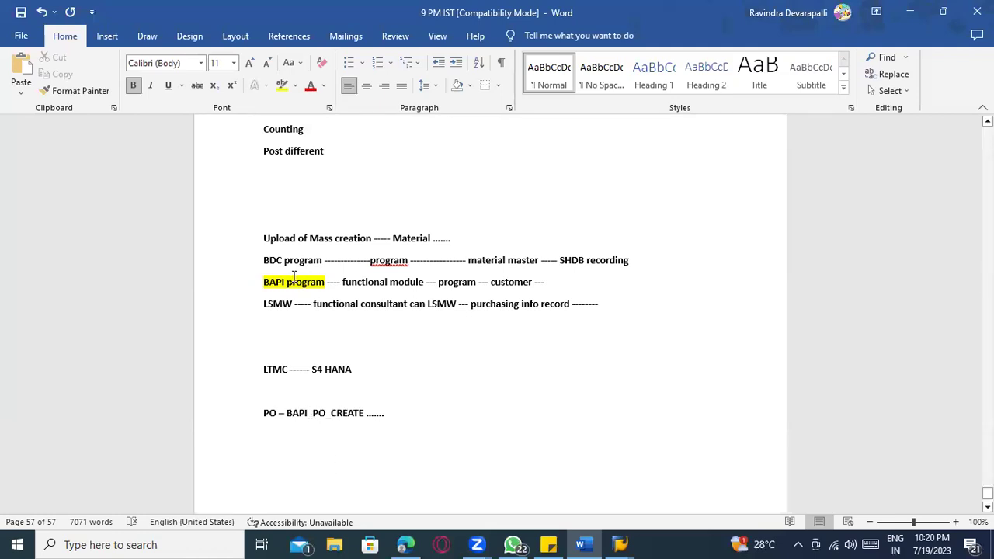
- Select the PO line and the BDC, BAPI and LSMW lines, then bring the SAP Function Builder forward
drag(385, 413, 291, 419)
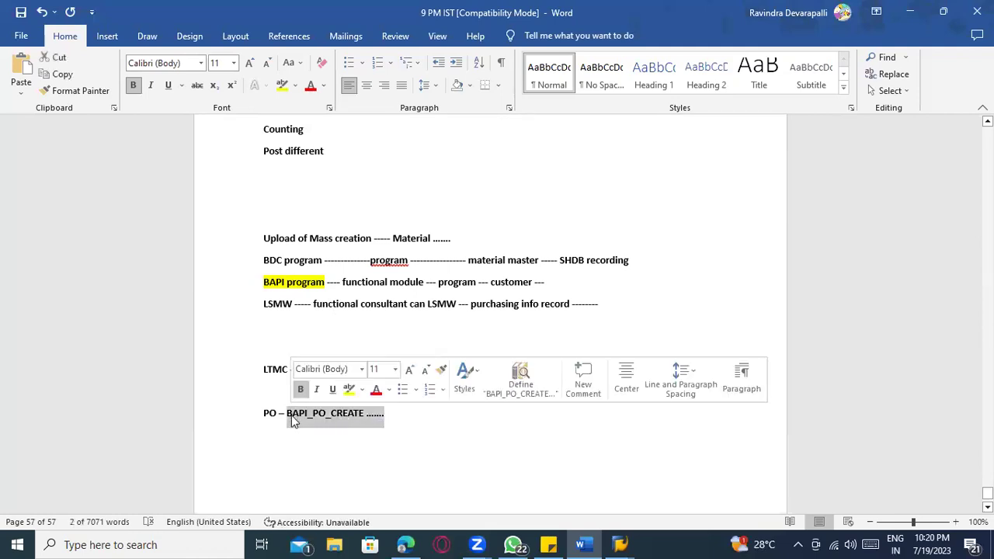
click(306, 432)
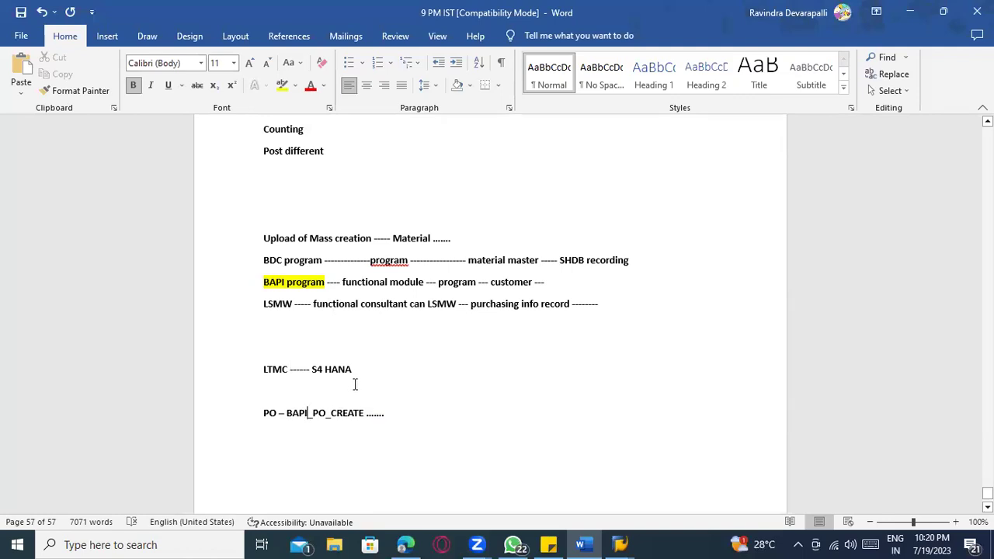
scroll(415, 404, down, 1)
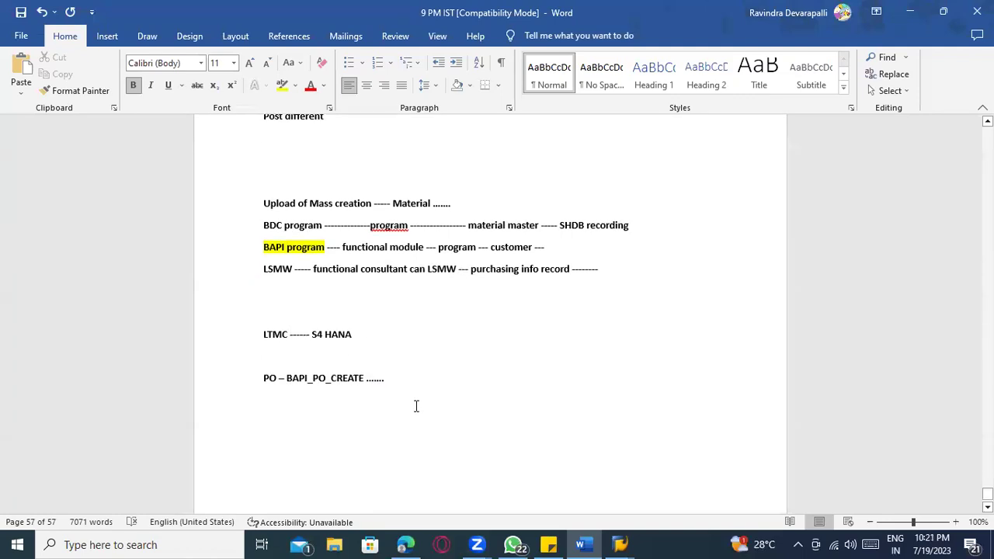
scroll(416, 406, down, 1)
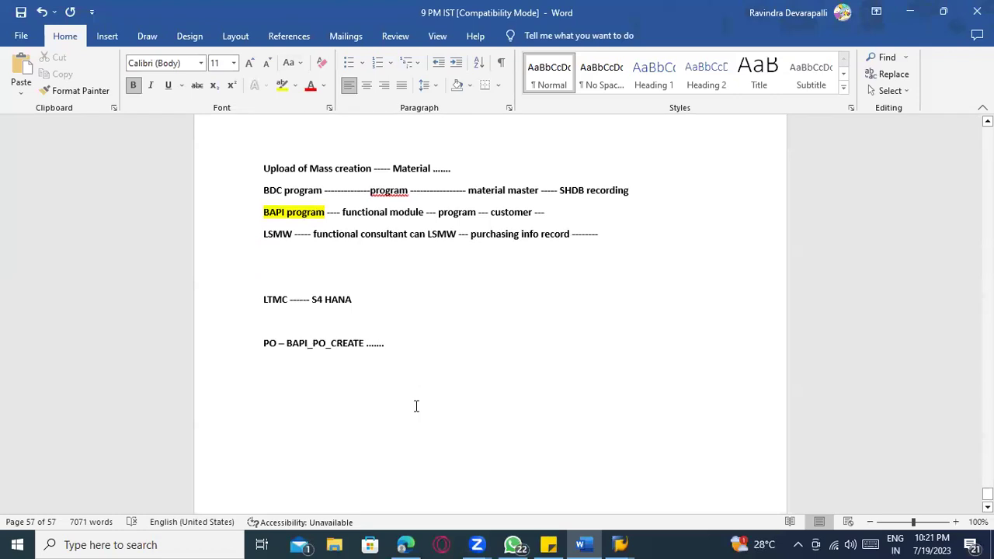
scroll(416, 406, up, 1)
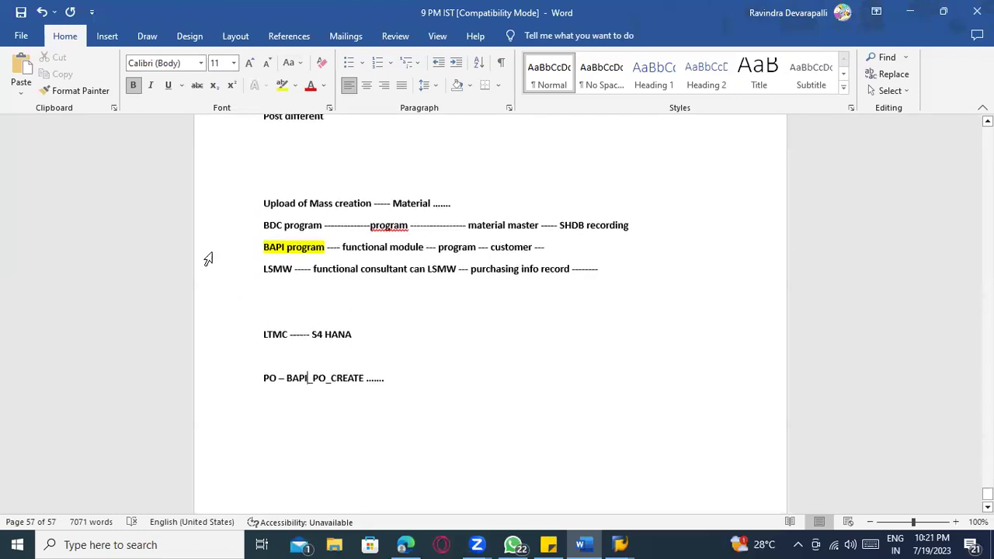
triple_click(351, 257)
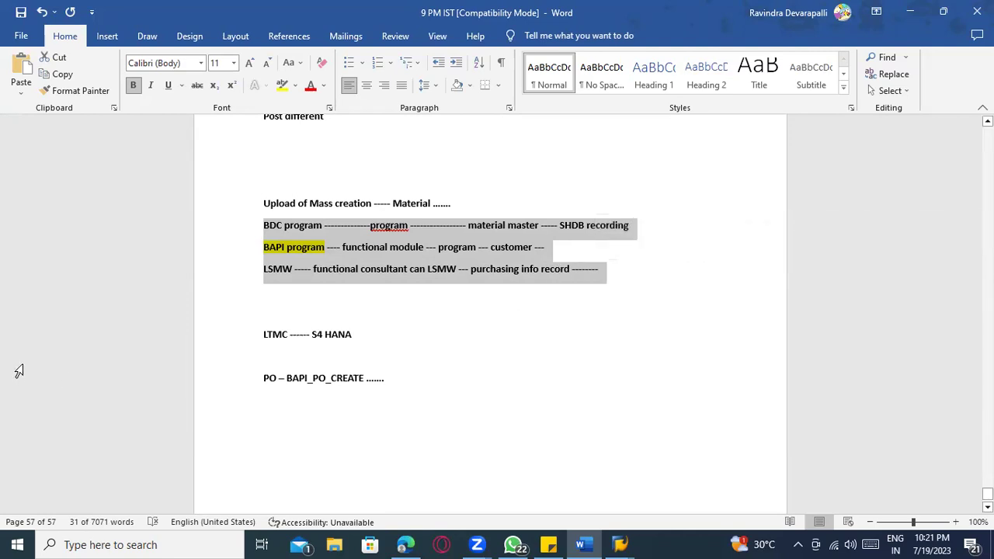
click(301, 247)
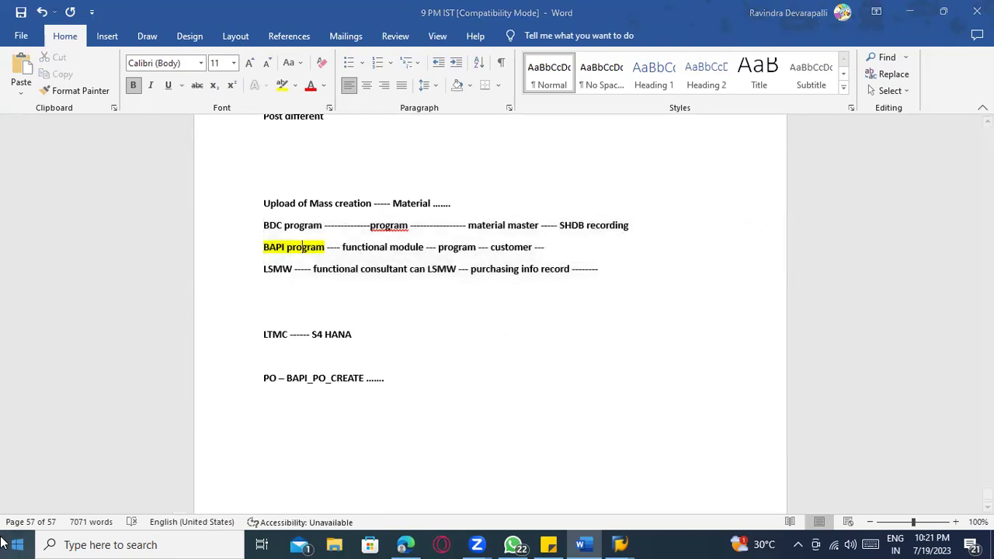
key(alt+Tab)
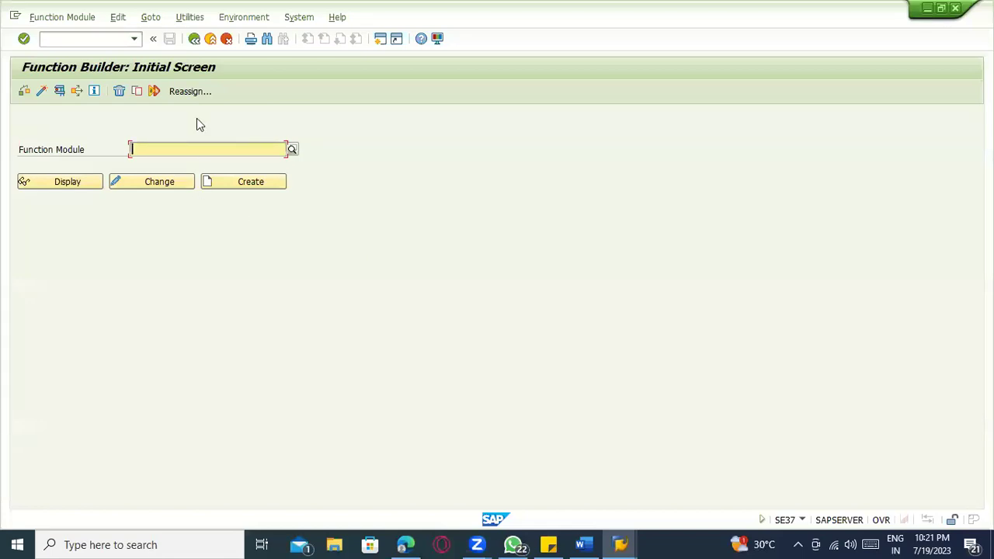
key(alt+Tab)
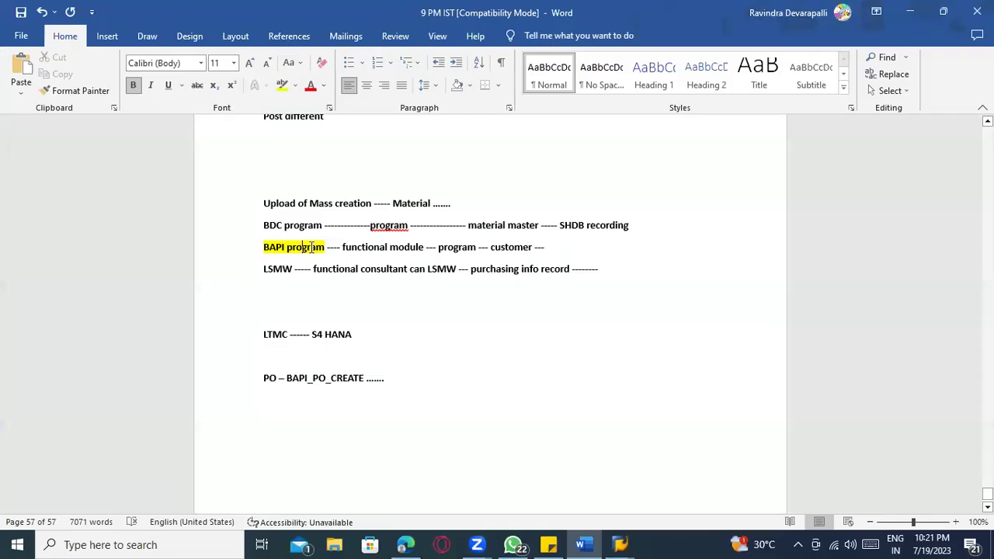
key(alt+Tab)
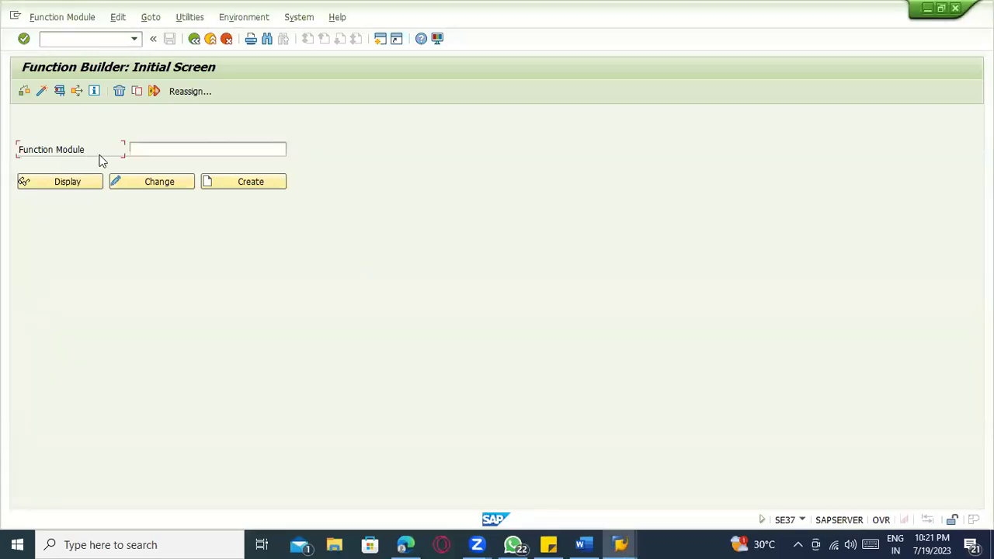
click(166, 147)
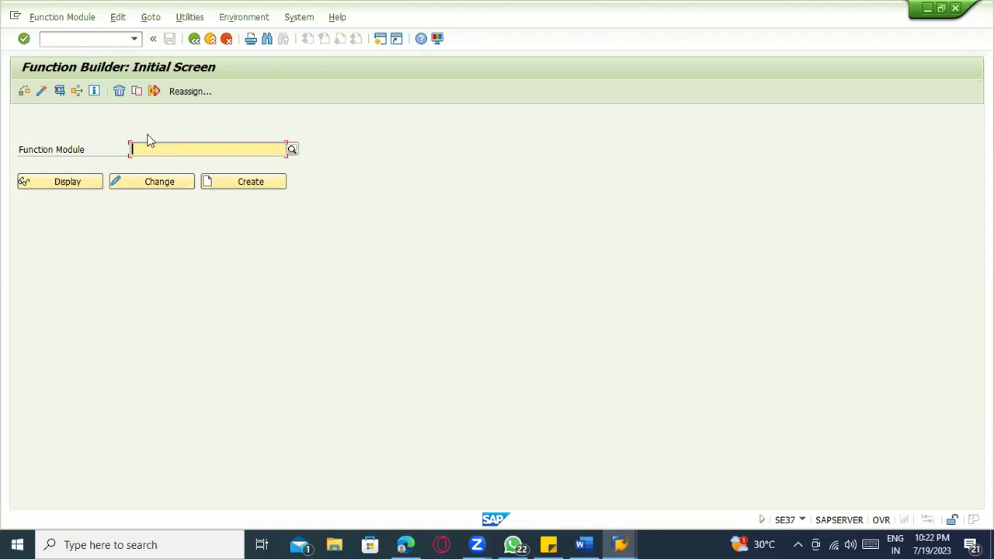
click(623, 544)
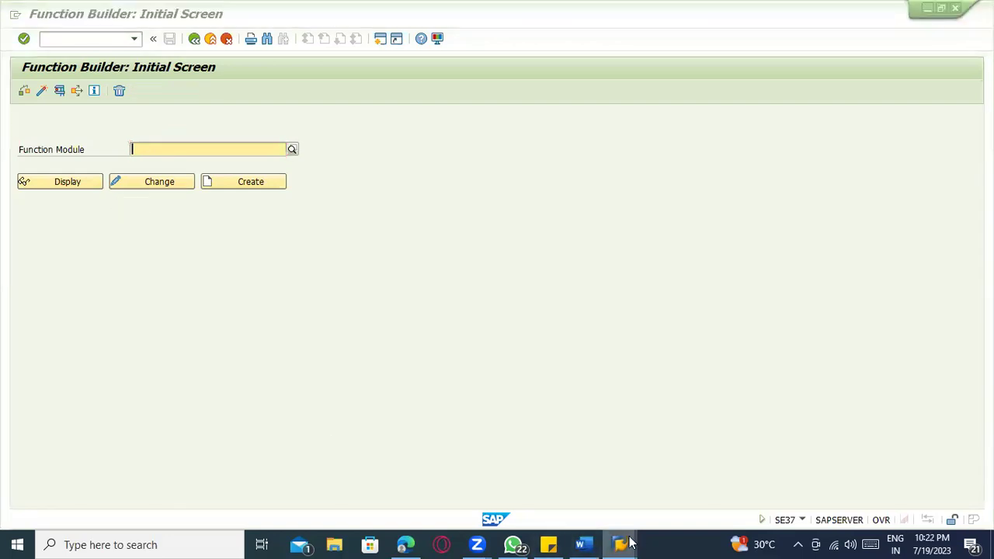
click(193, 468)
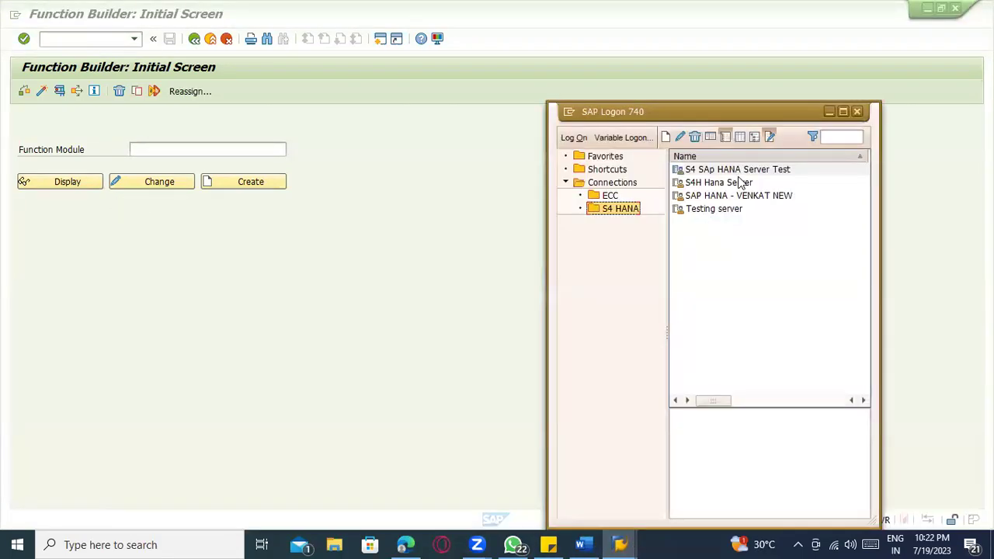
- Back out of the first S/4HANA logon and select the S4 SAp HANA Server Test connection
click(739, 197)
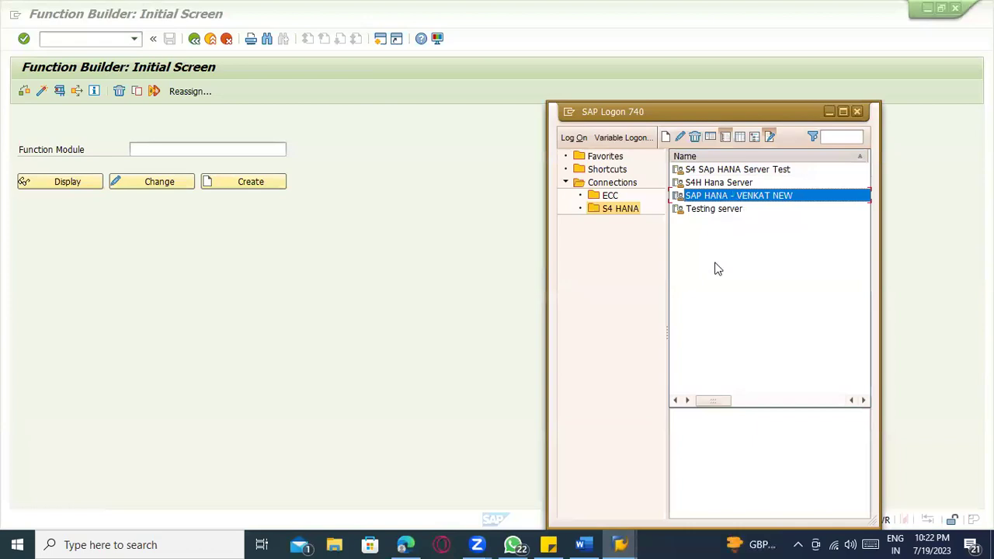
key(Return)
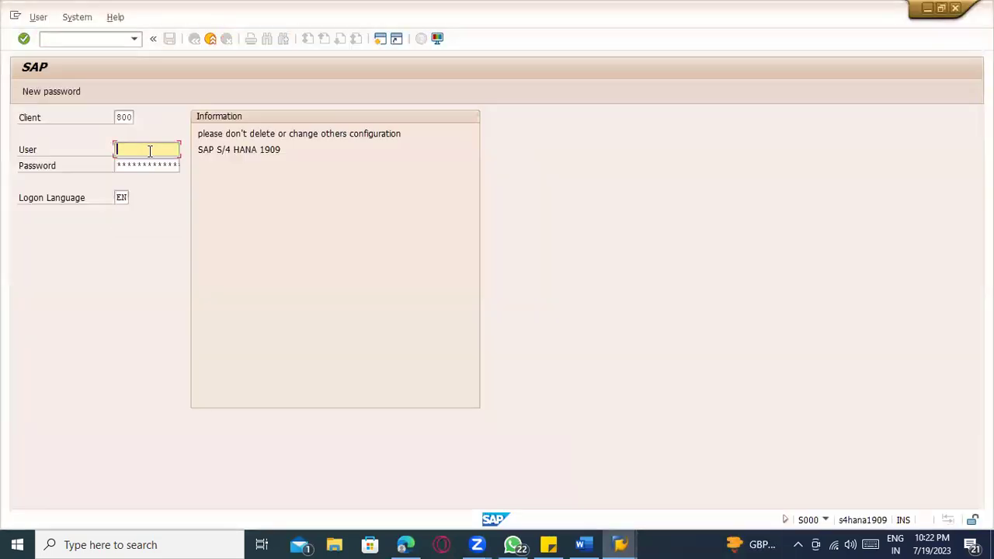
click(151, 151)
click(212, 41)
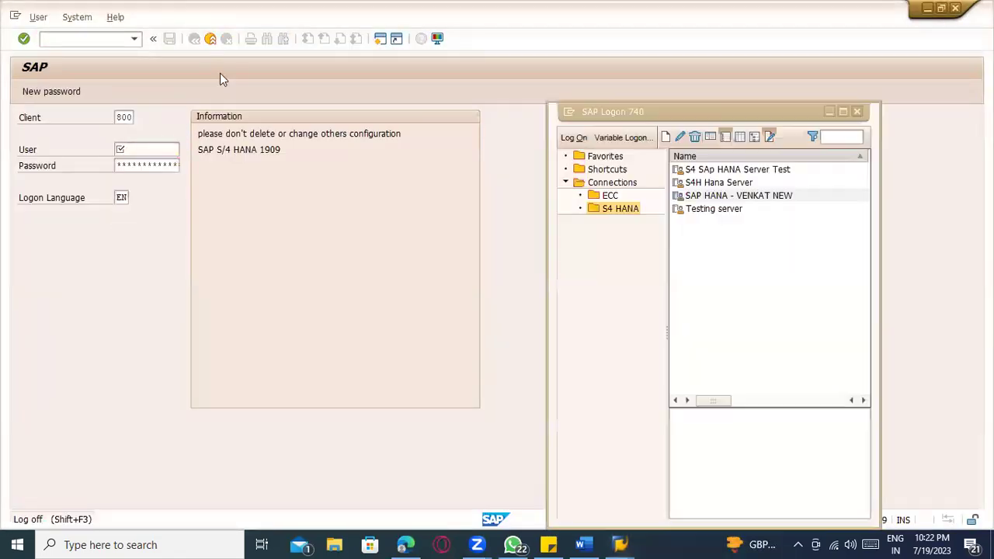
click(720, 170)
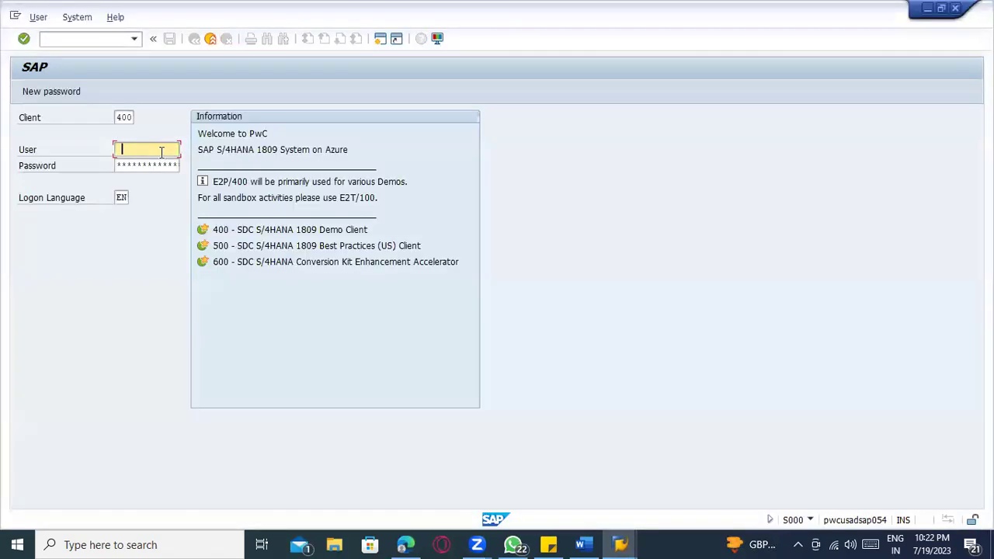
- Log on to client 500 with a saved user name and the account password
click(162, 152)
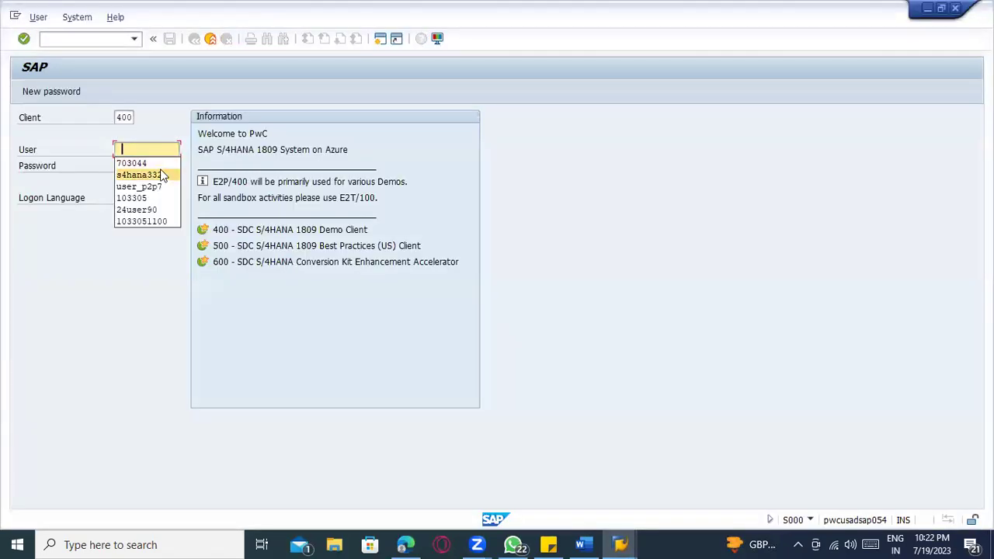
click(160, 174)
key(shift+Tab)
text(500)
key(Tab)
key(Tab)
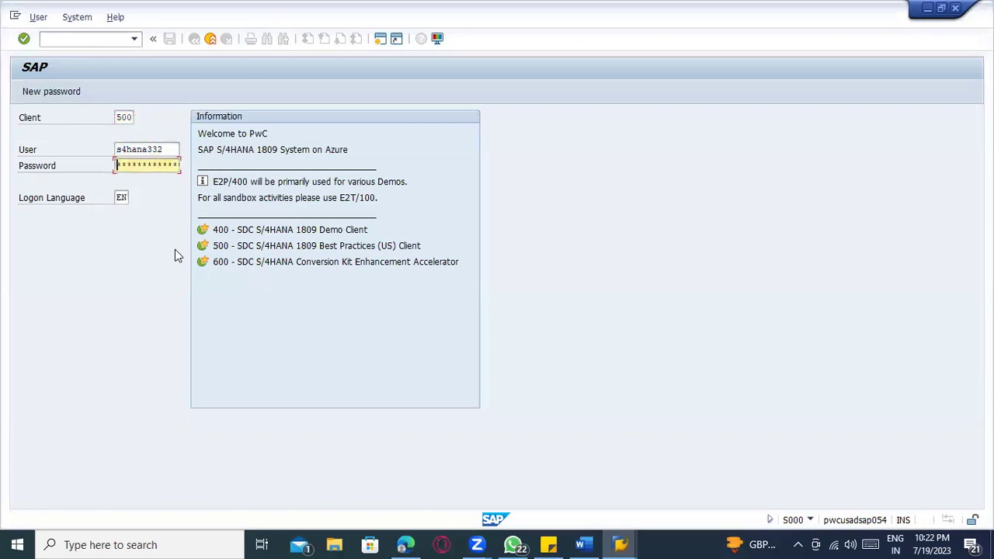
text(*****)
key(Return)
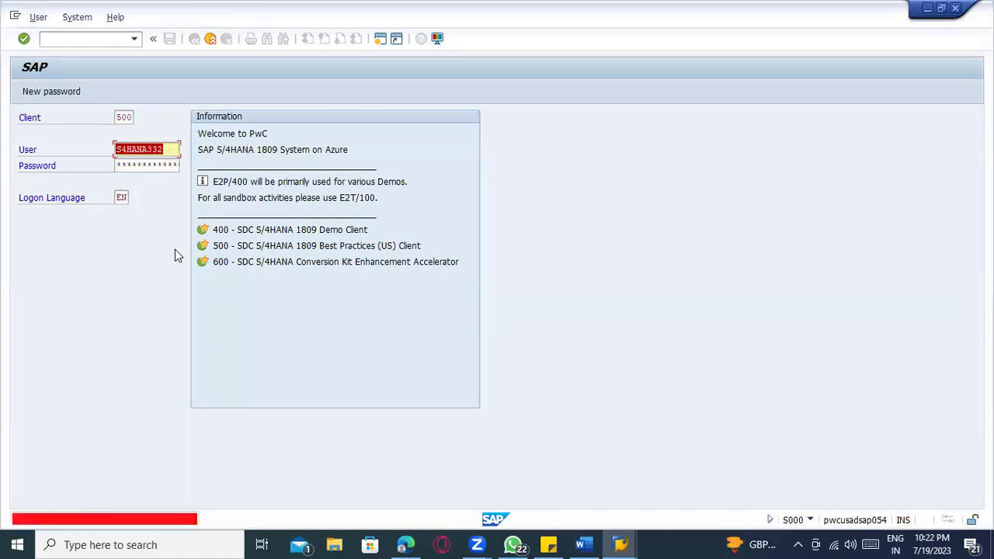
- After the rejection, retry the logon with a different saved user name and password
key(BackSpace)
key(Down)
key(Down)
key(Down)
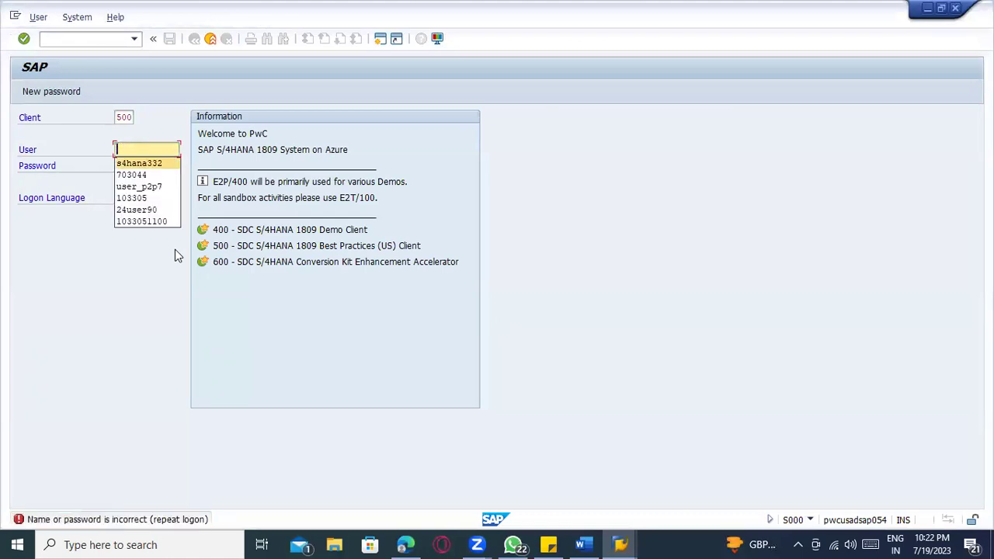
key(Tab)
text(*****)
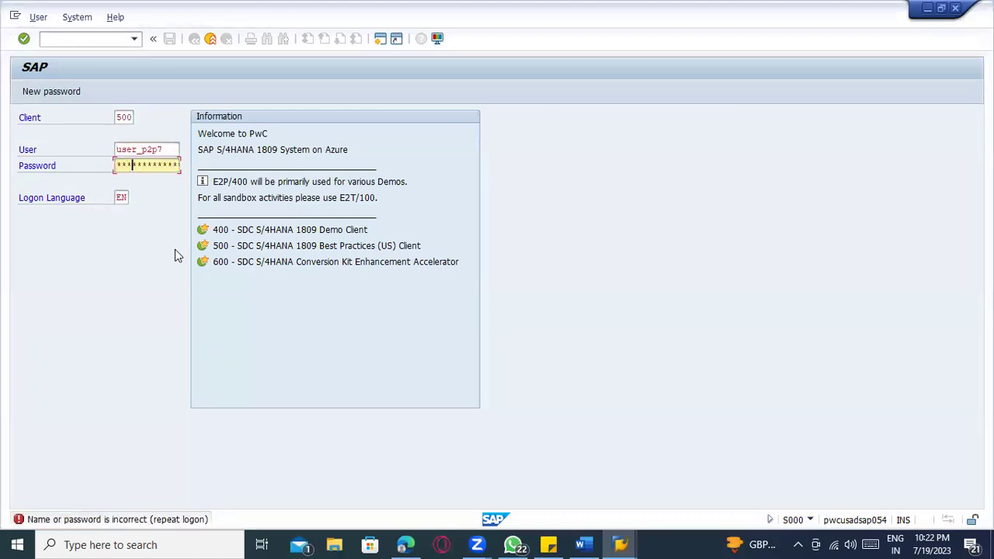
key(Return)
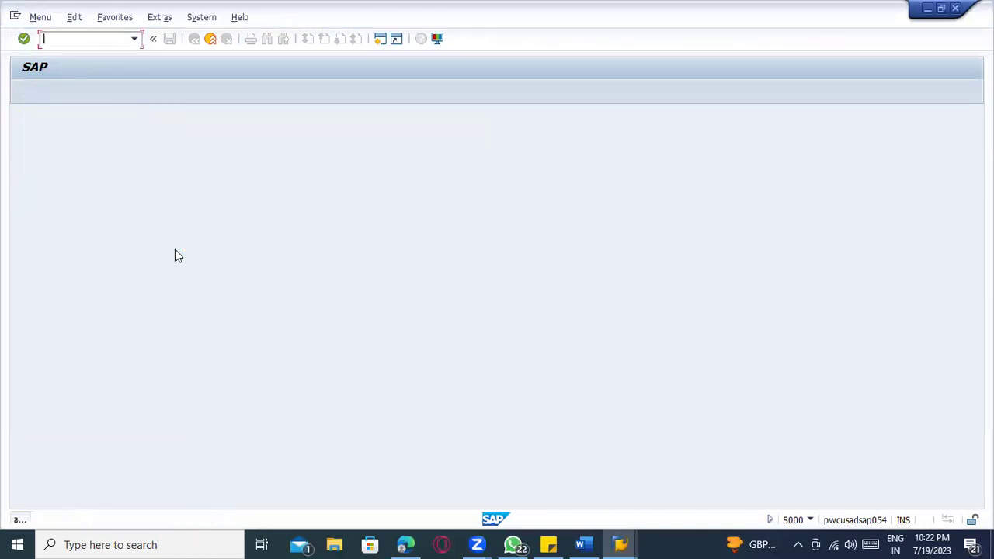
- Try to open SE37 in S/4HANA, then try the mistyped transaction SA37
text(se37)
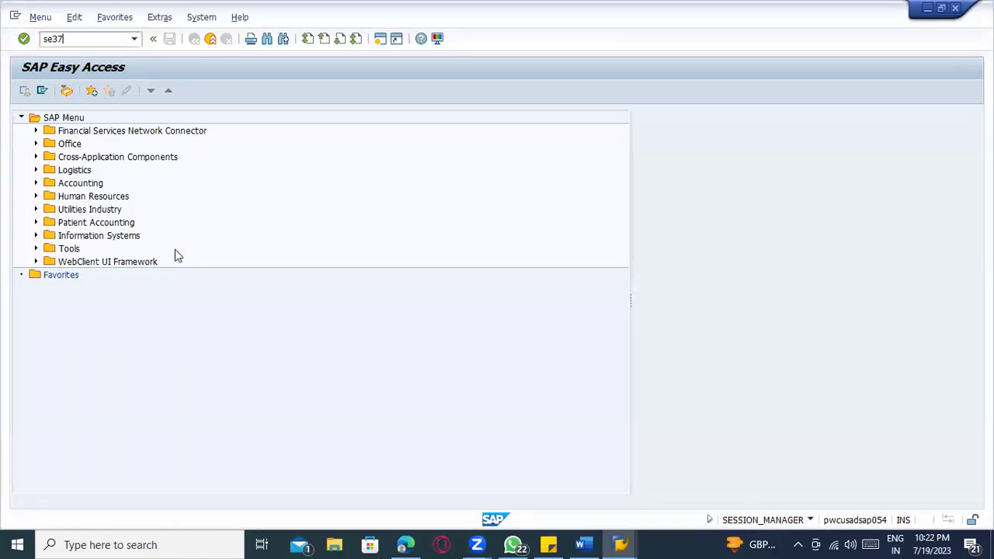
key(Return)
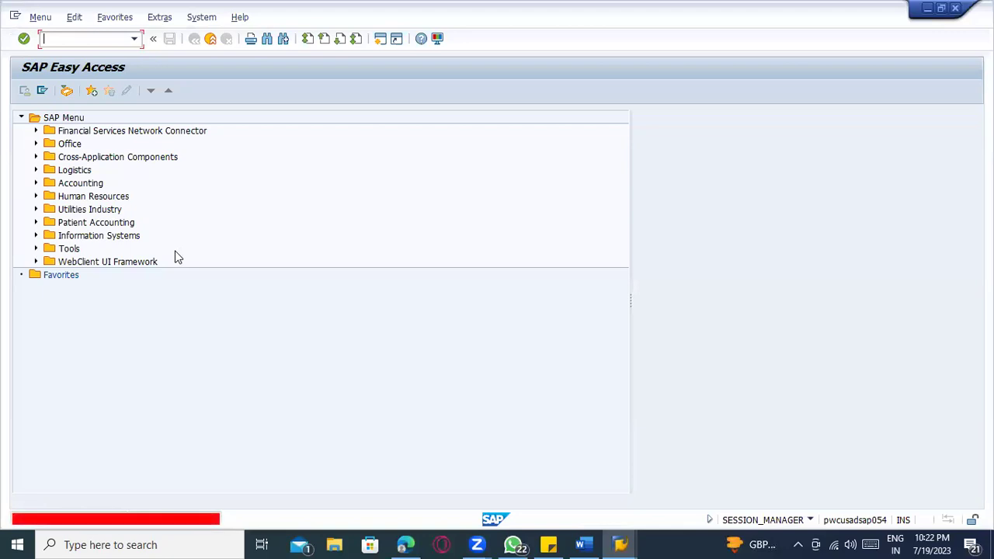
text(s)
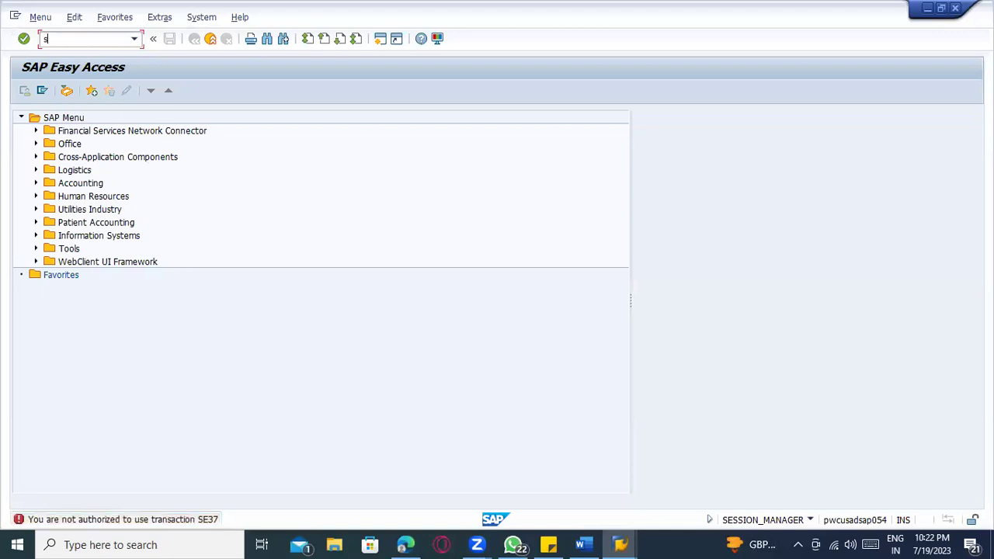
text(a37)
key(Return)
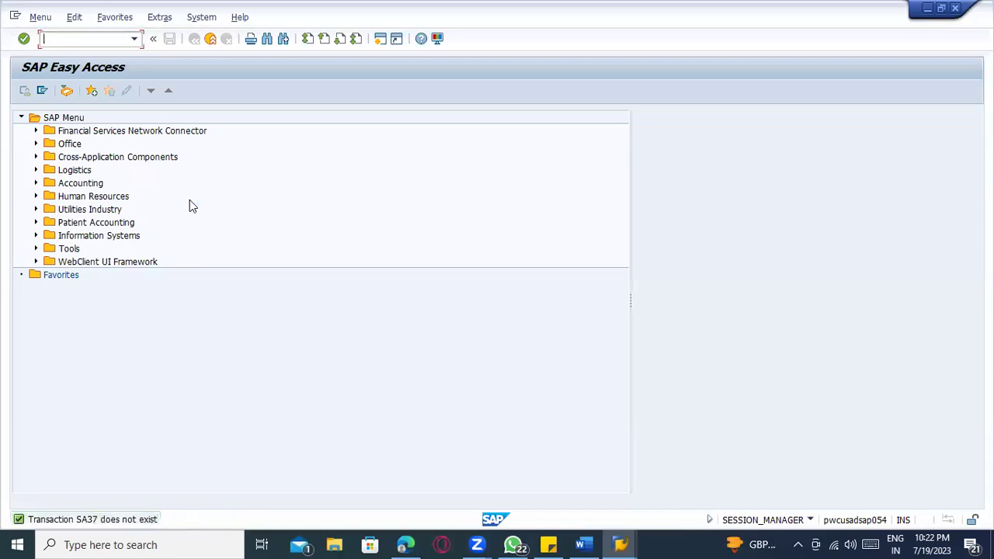
- Retry SE37 despite the authorization error, then return to the ECC Function Builder window
text(se37)
key(Return)
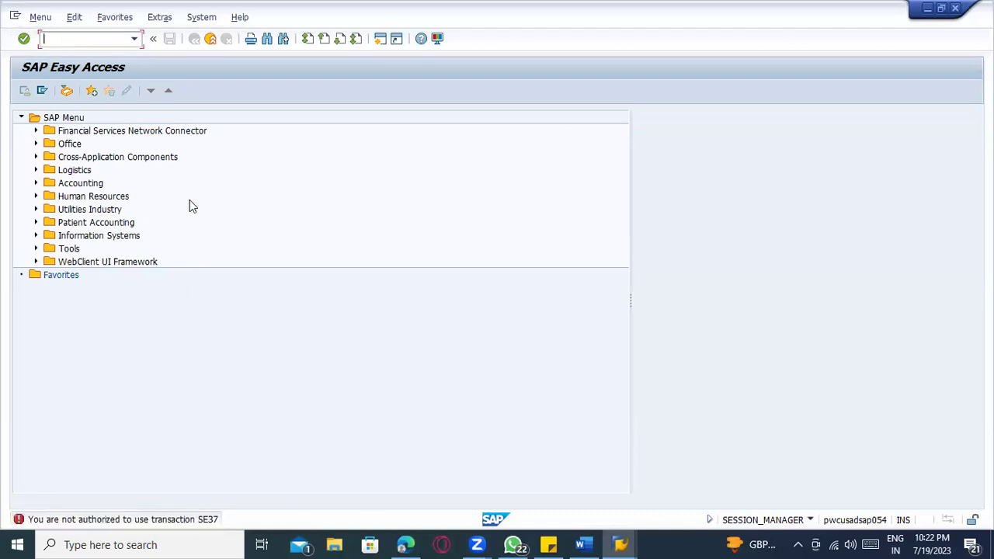
key(alt+Tab)
key(alt+Tab)
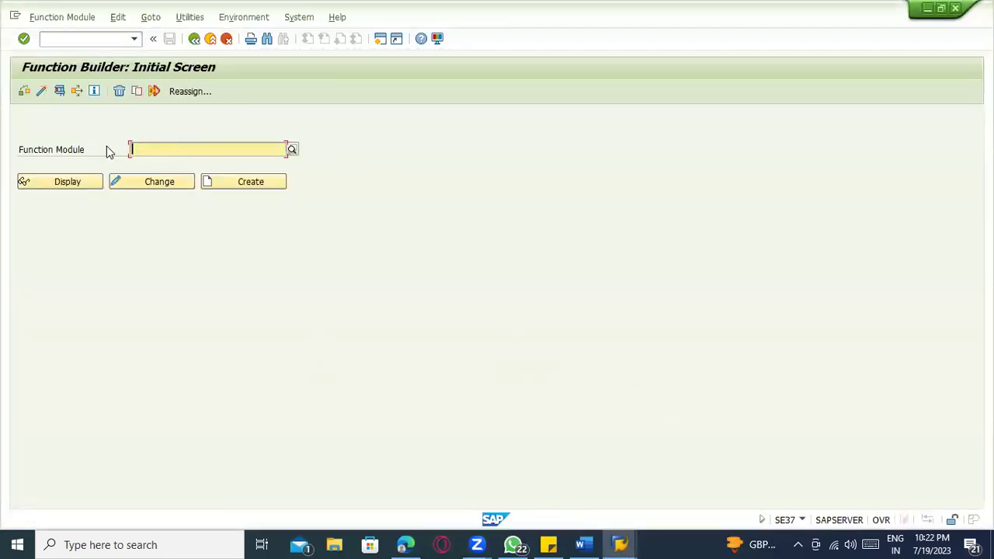
- Search function modules for BAPI_PO and scroll through the resulting DBSQL_TABLE_UNKNOWN runtime error
key(Return)
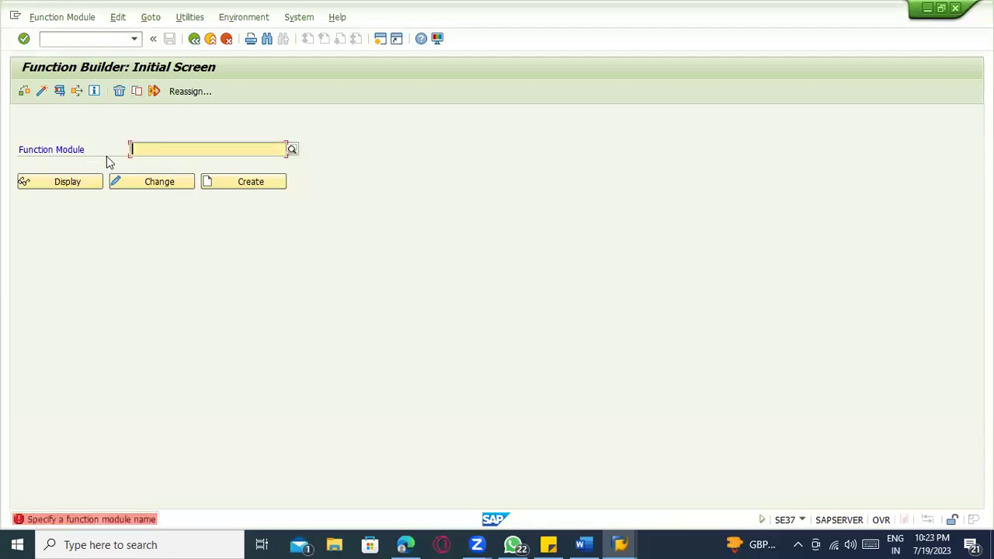
text(BAPI_PO)
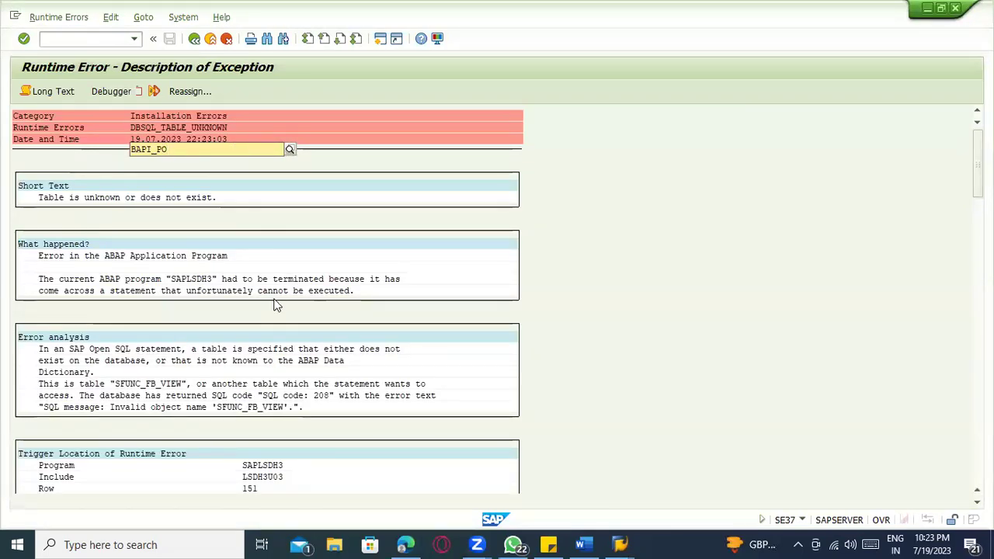
scroll(309, 312, down, 5)
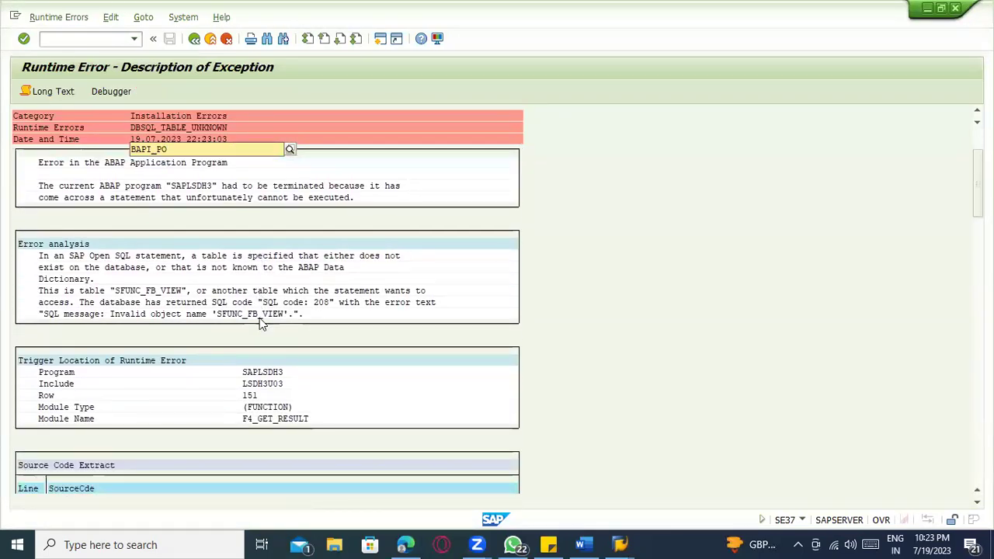
scroll(259, 317, down, 6)
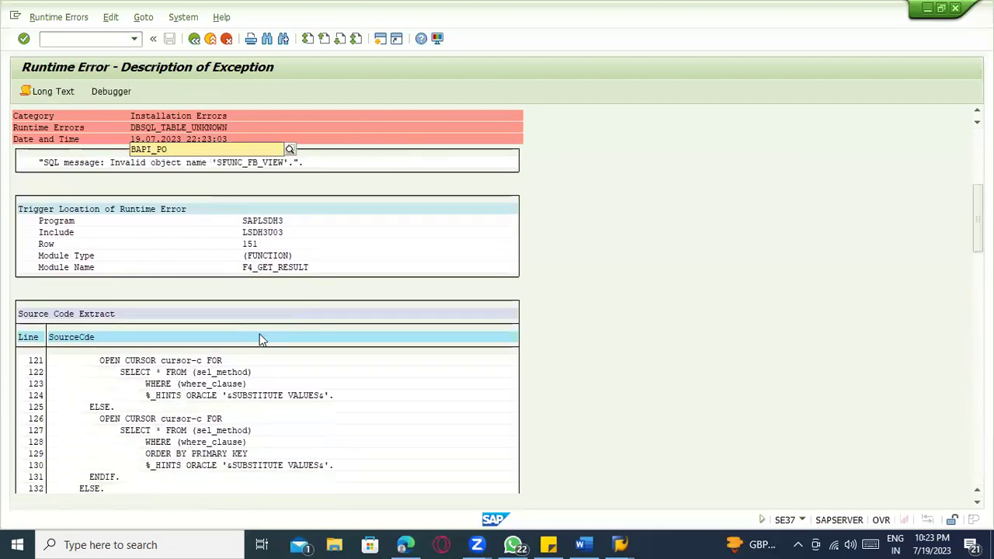
scroll(261, 342, down, 4)
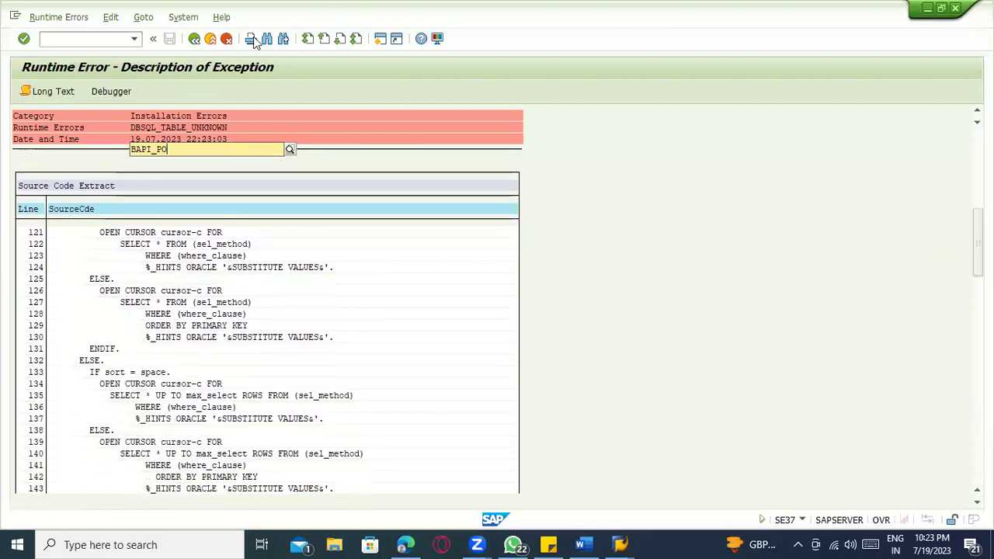
- Exit the runtime error and return to the ECC SAP Easy Access window
click(210, 39)
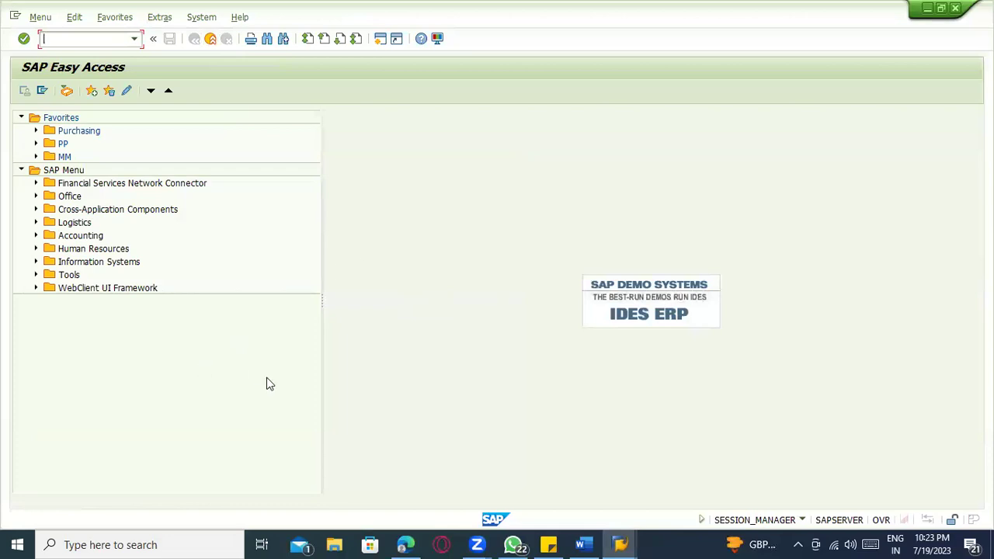
click(620, 544)
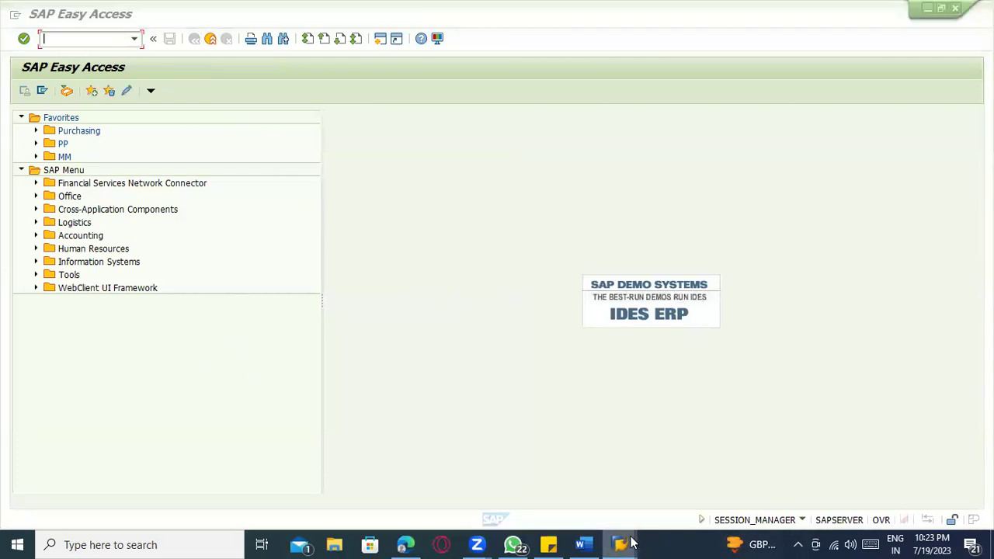
click(879, 240)
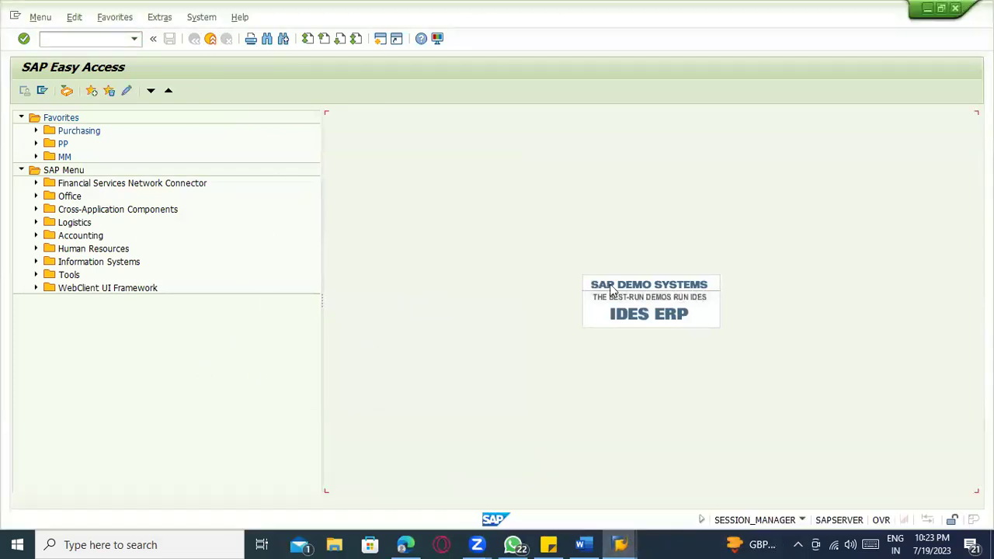